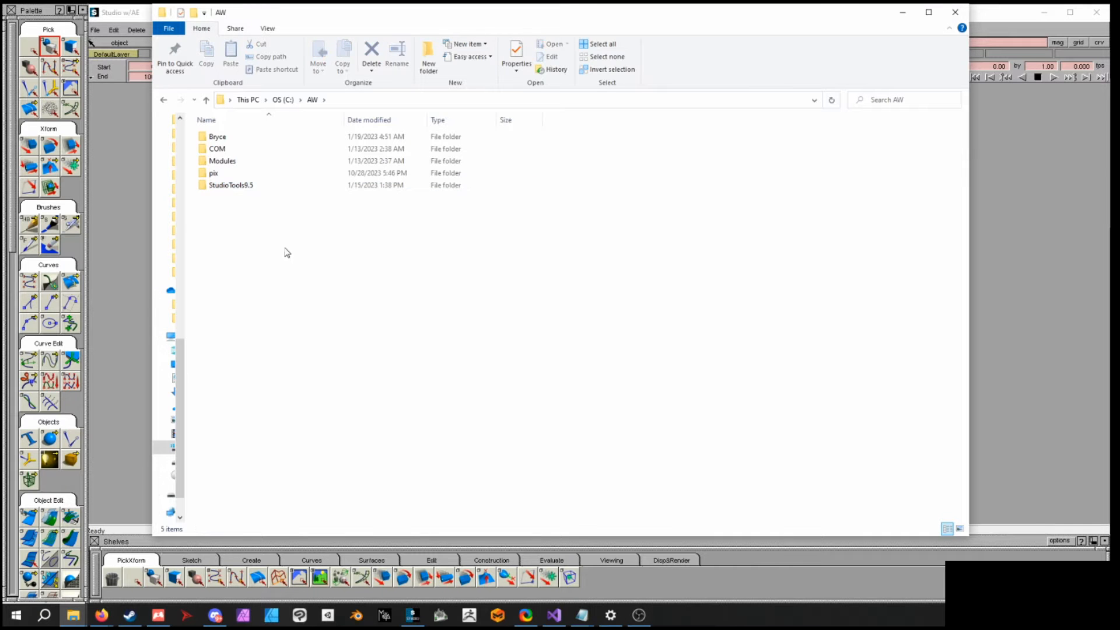
- Open the StudioTools9.5 Studio PDF documentation folder
double_click(260, 186)
double_click(232, 144)
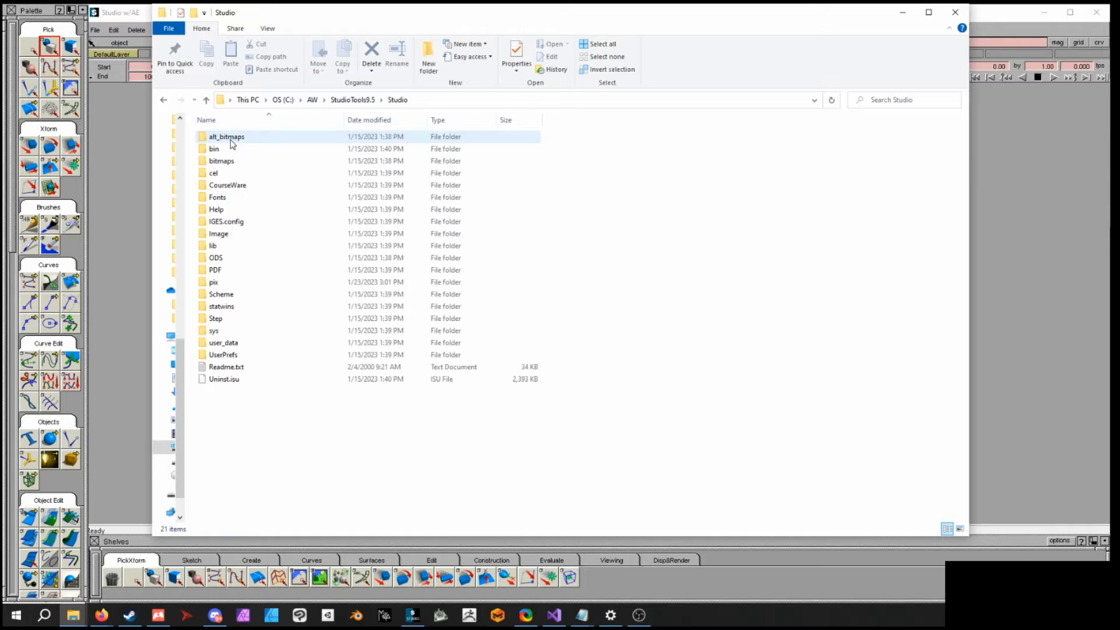
double_click(216, 269)
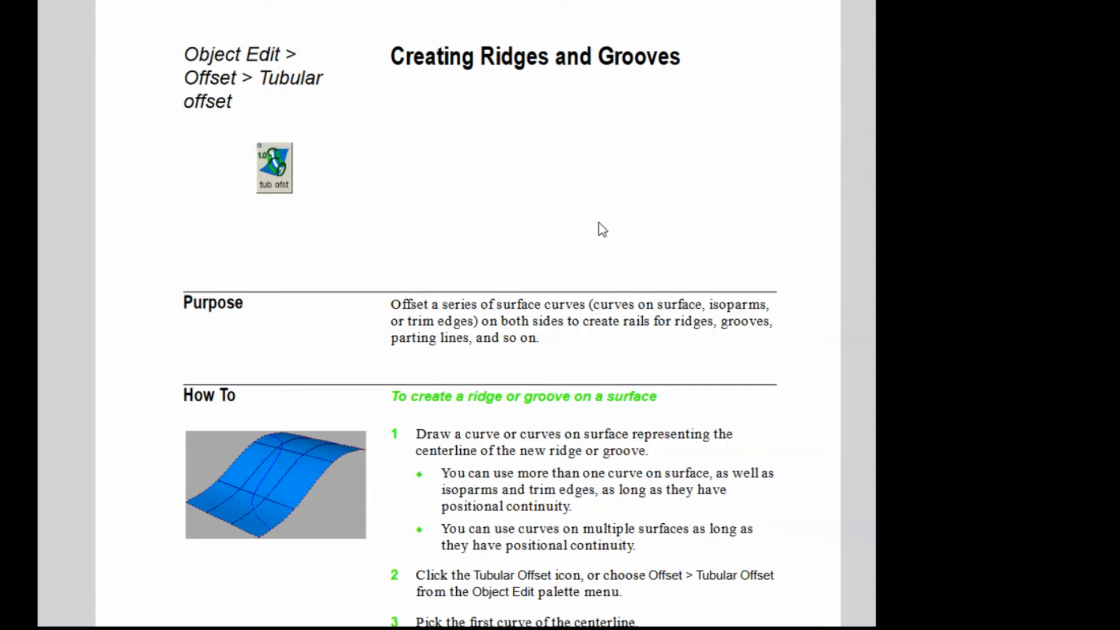
- Read through the Tubular Offset section of the PDF manual, including its purpose, steps and options
scroll(544, 194, "down", 3)
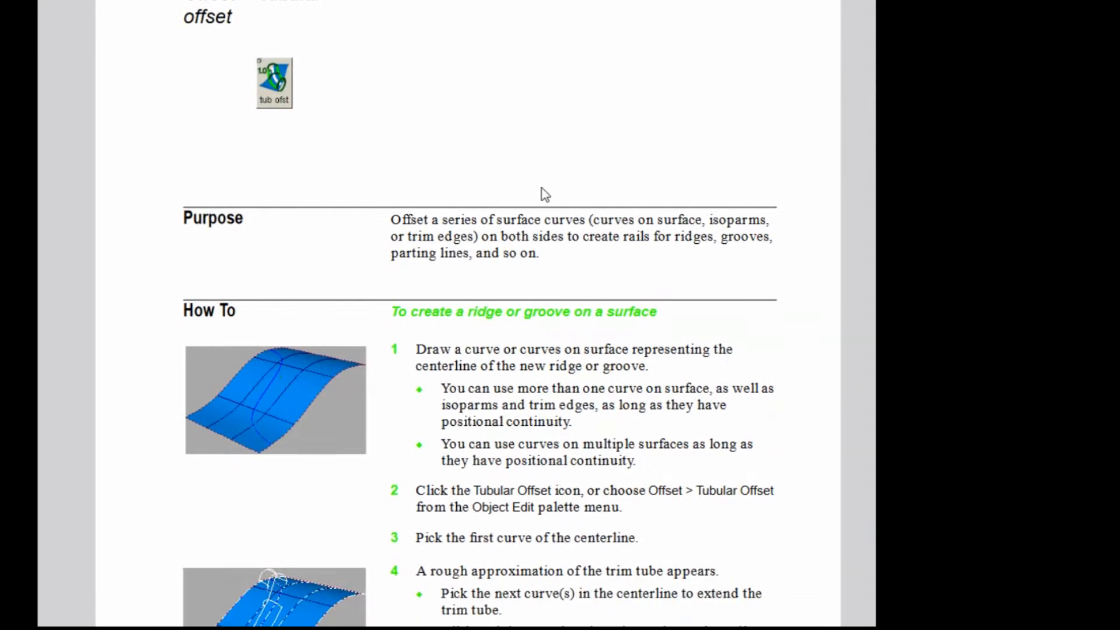
scroll(544, 194, "down", 15)
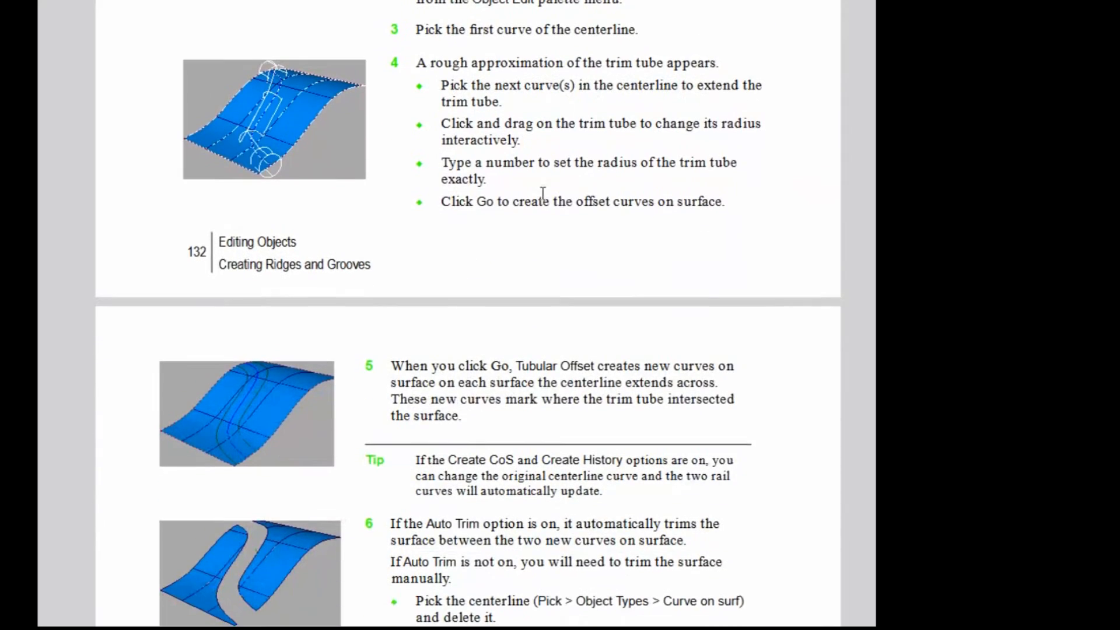
scroll(644, 254, "down", 11)
scroll(644, 254, "down", 10)
scroll(644, 255, "down", 19)
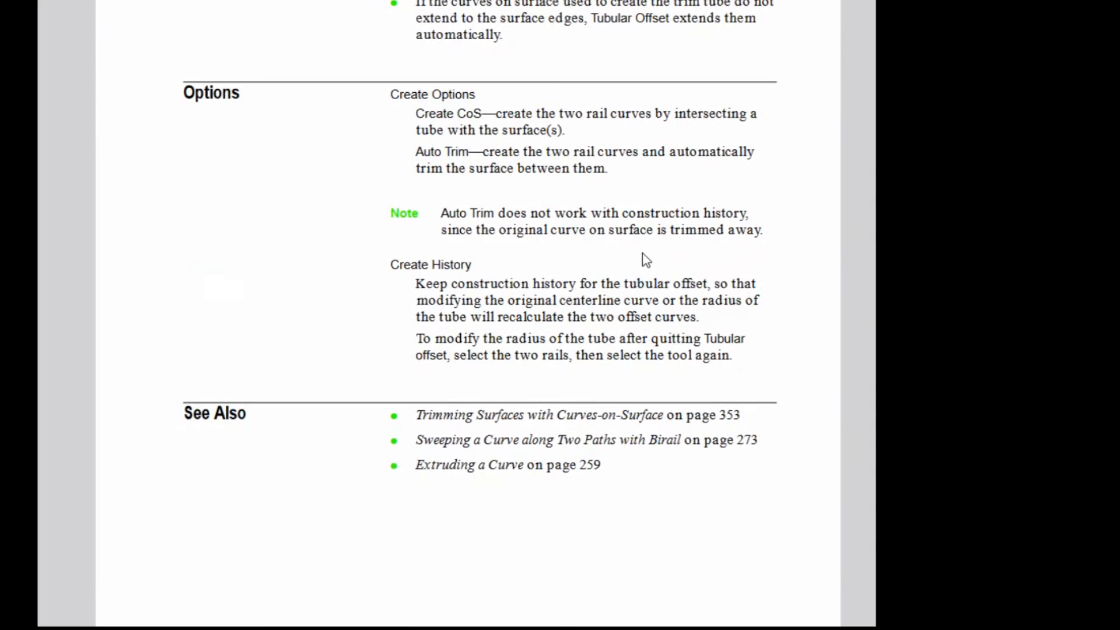
scroll(645, 260, "down", 18)
scroll(646, 260, "down", 6)
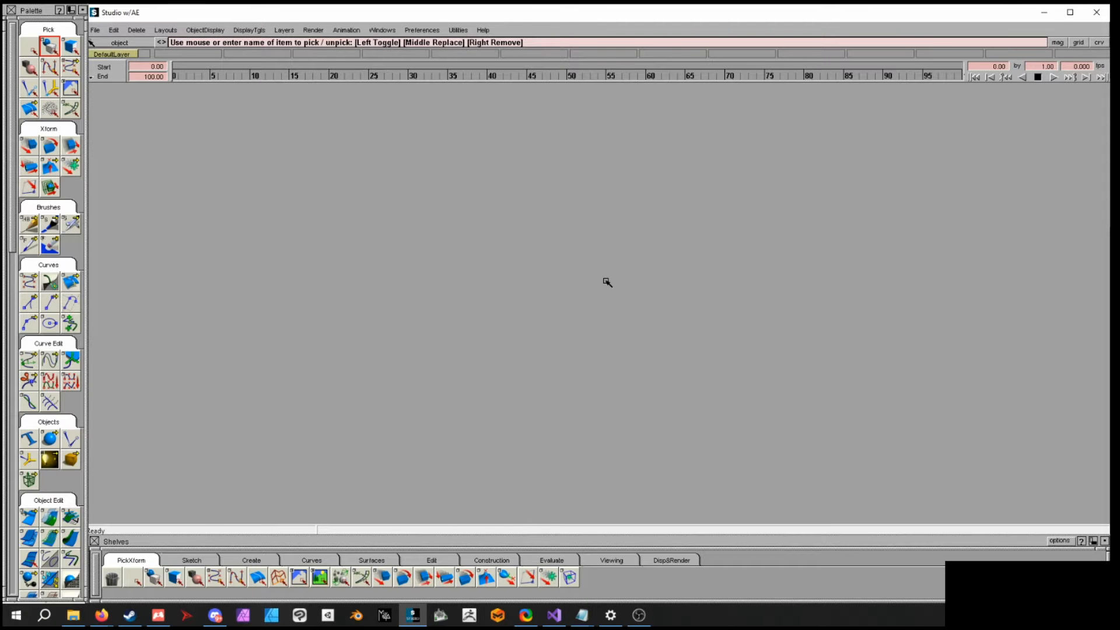
- Browse the tool palette sections and the shelf tabs
left_click_drag(11, 227, 10, 210)
left_click_drag(9, 61, 9, 119)
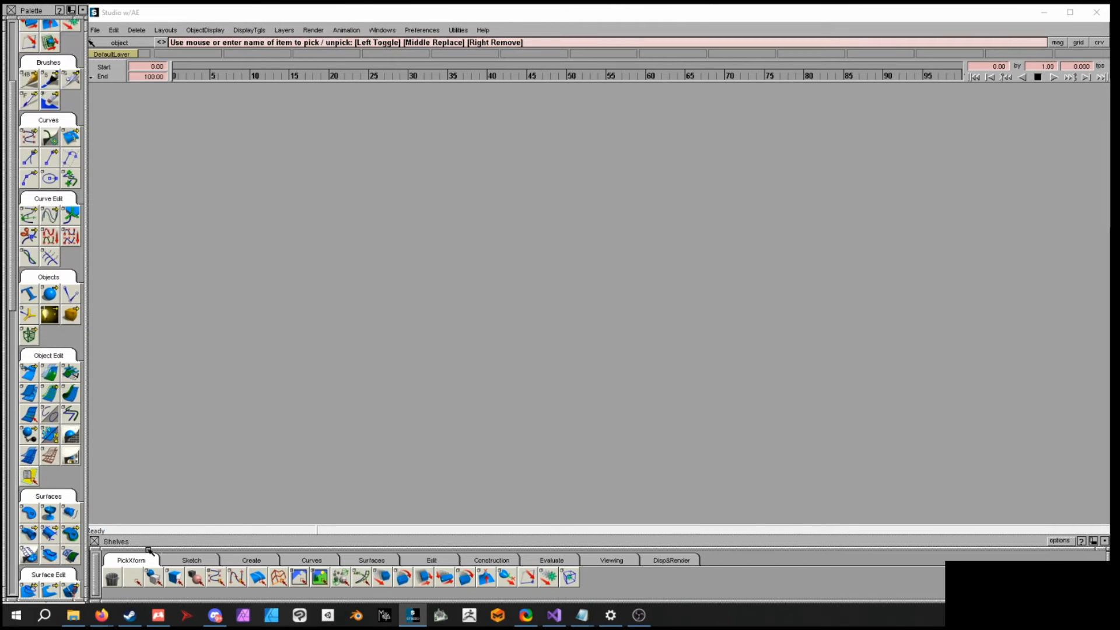
left_click(12, 195)
mouse_move(12, 195)
left_mouse_down()
mouse_move(13, 352)
mouse_move(6, 184)
left_mouse_up()
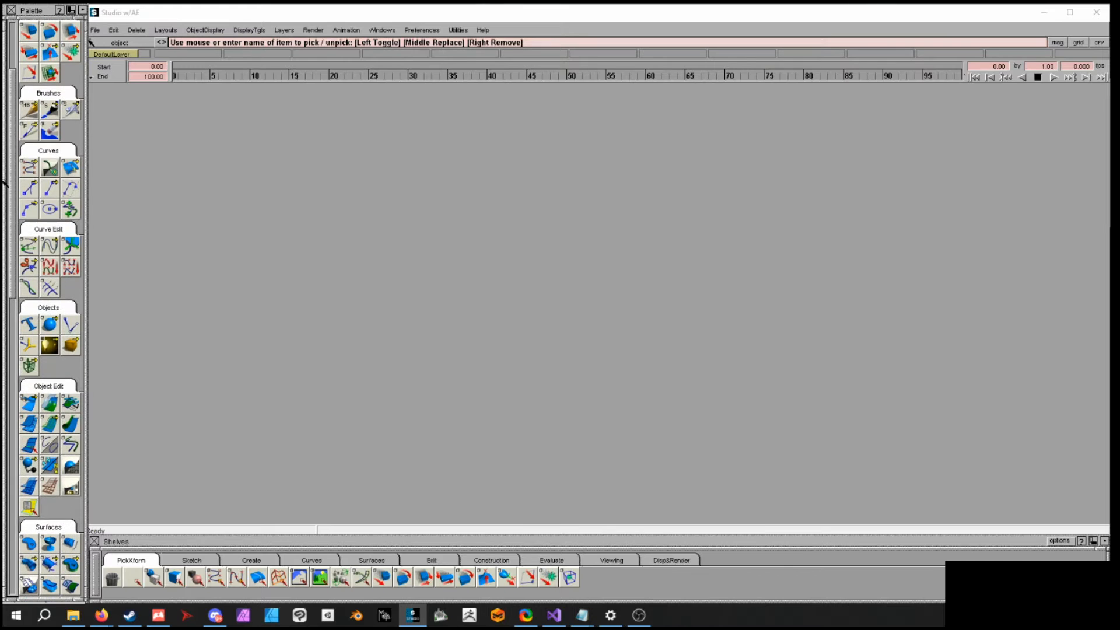
left_click(187, 561)
left_click(264, 563)
left_click(303, 561)
left_click(139, 561)
left_click_drag(13, 174, 14, 134)
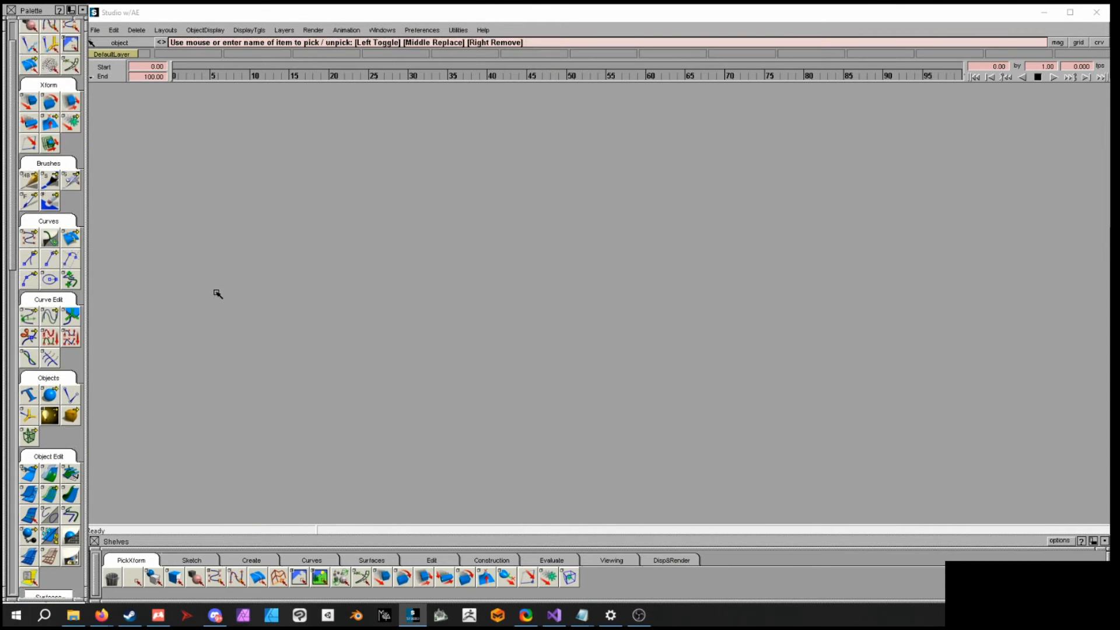
- Switch the layout to All windows (Studio) with Top, Perspective, Front and Right views
left_click(166, 30)
mouse_move(189, 45)
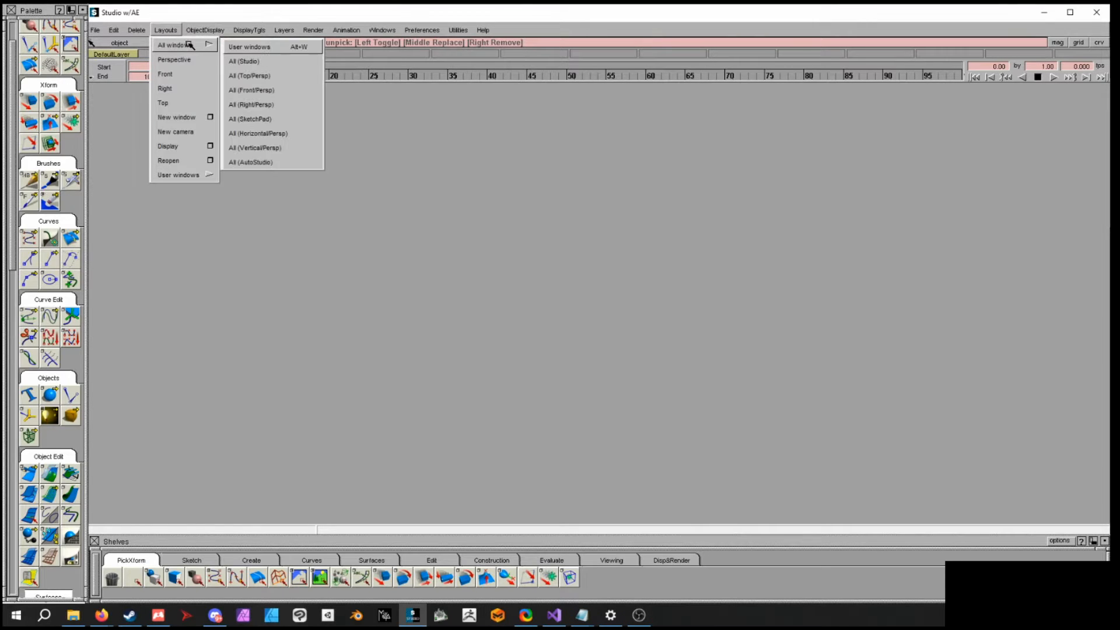
left_click(267, 63)
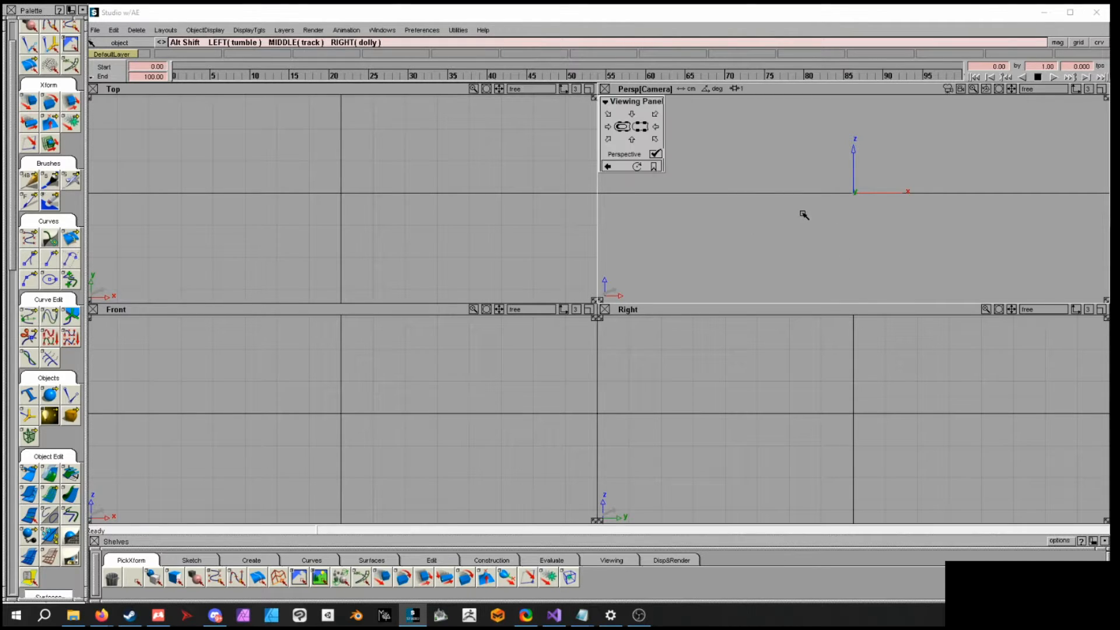
- Create a cube primitive at the origin using the Cube tool with default options
left_click_drag(913, 192, 886, 226, "alt+shift")
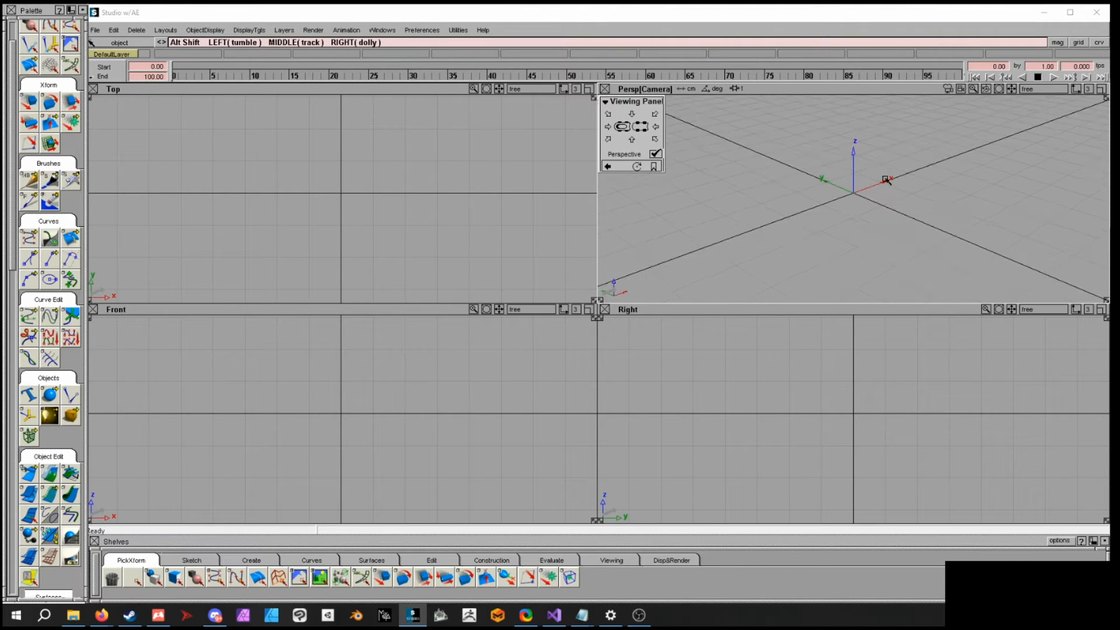
middle_click_drag(886, 180, 856, 190, "alt+shift")
left_click_drag(856, 190, 821, 205, "alt+shift")
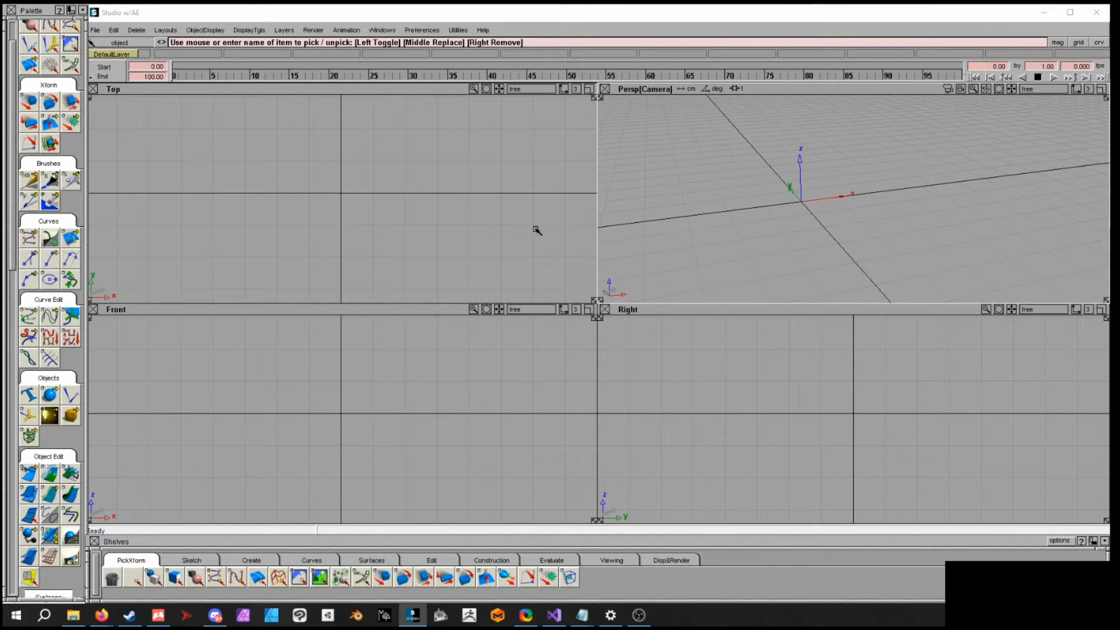
left_click(239, 558)
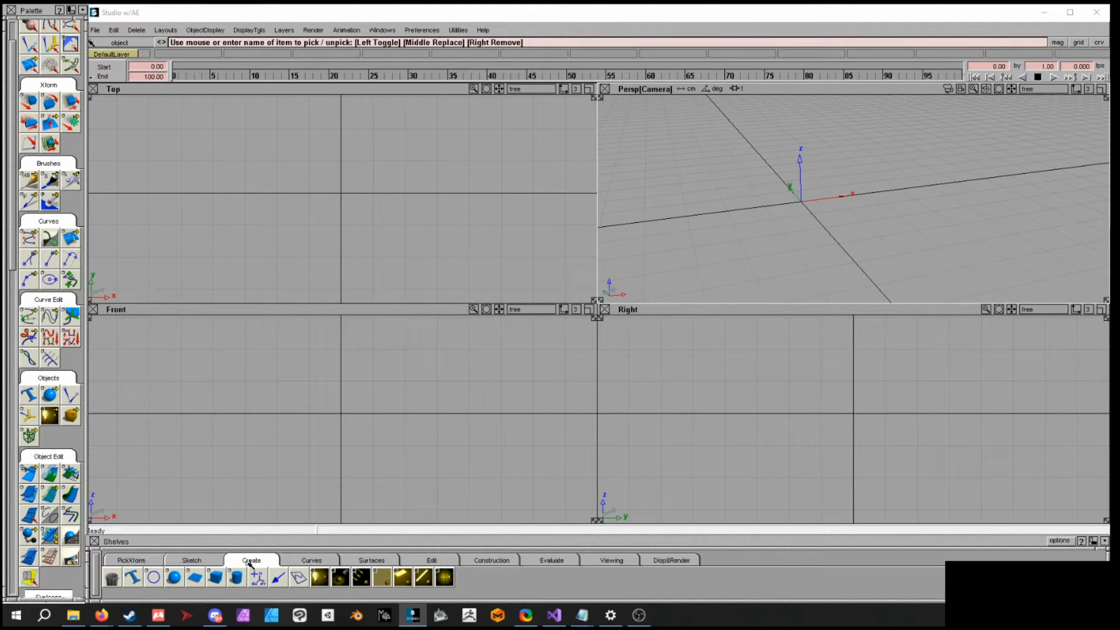
double_click(215, 576)
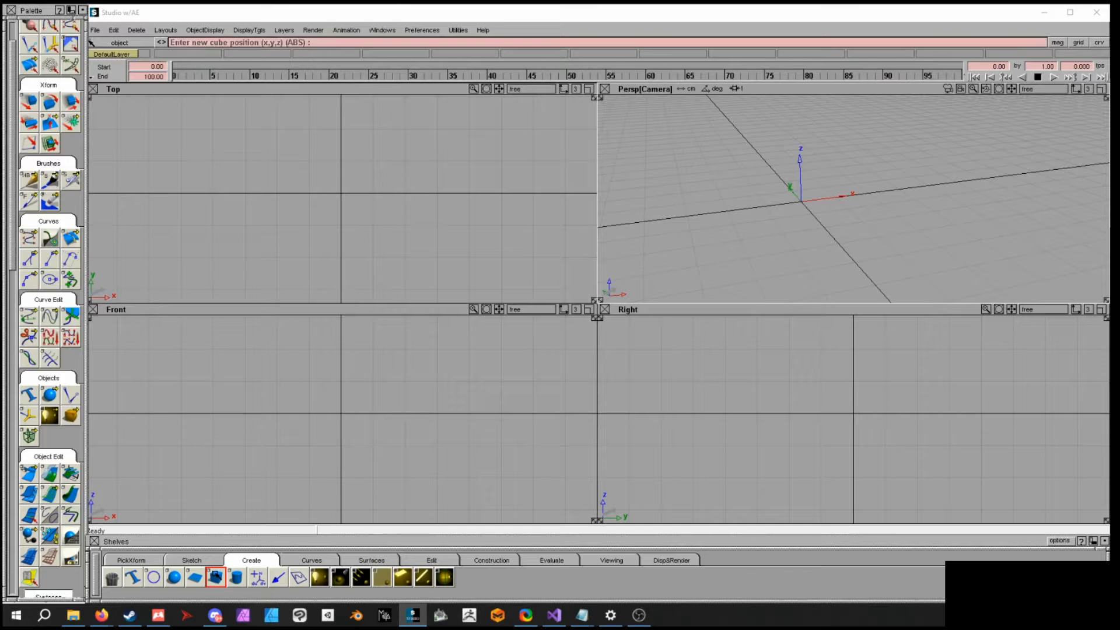
left_click_drag(457, 303, 457, 297)
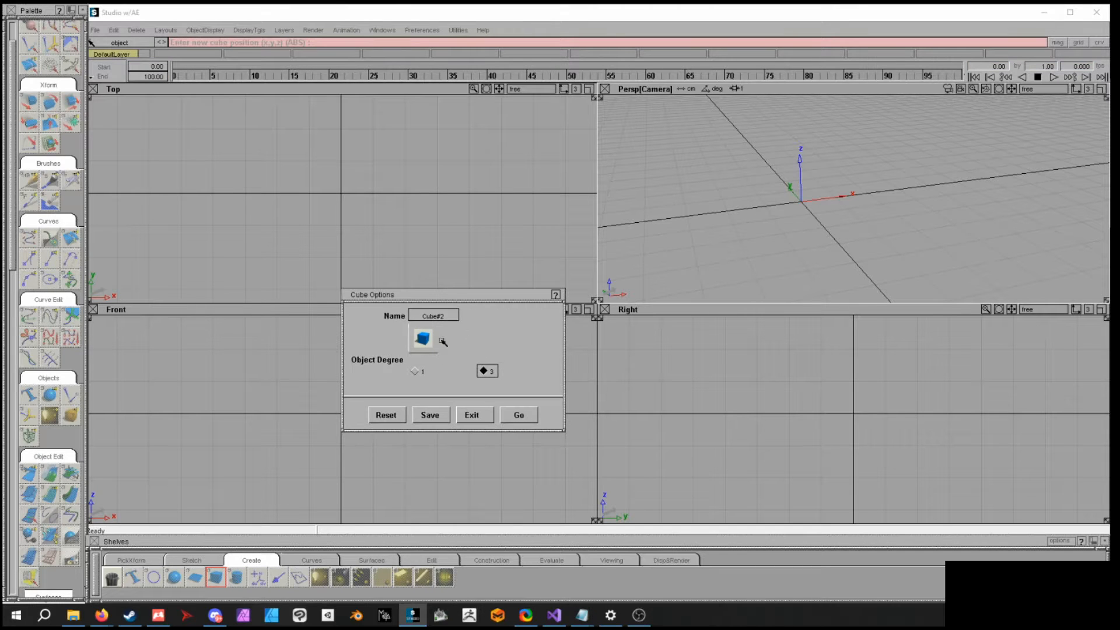
left_click(519, 416)
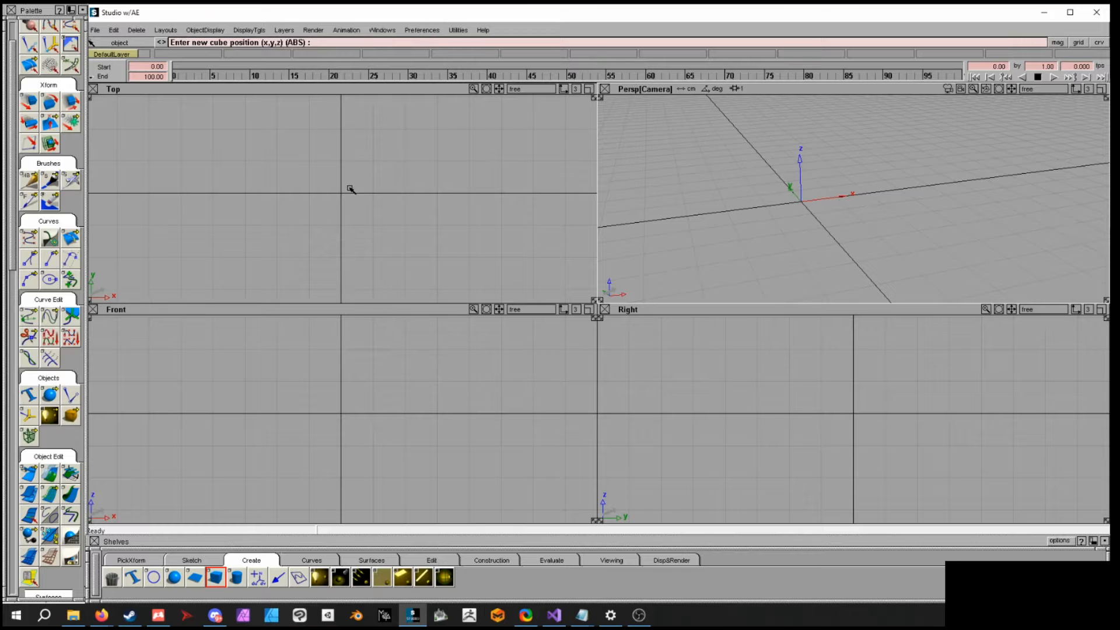
mouse_move(341, 195)
left_mouse_down()
mouse_move(366, 150)
mouse_move(432, 150)
mouse_move(369, 182)
mouse_move(339, 149)
mouse_move(338, 213)
mouse_move(342, 189)
left_mouse_up()
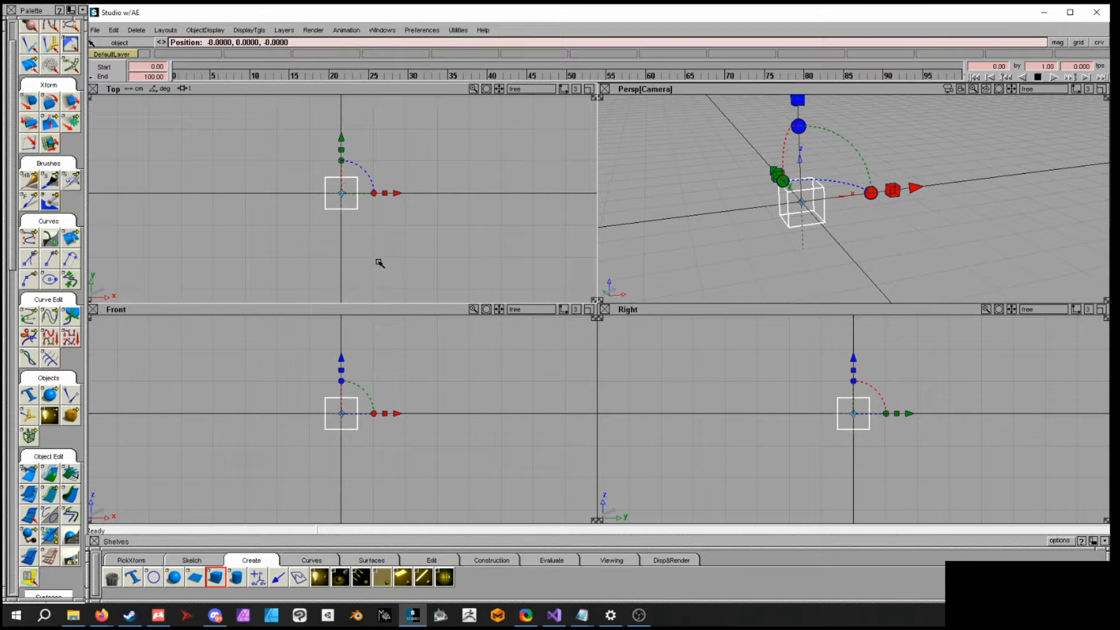
left_click_drag(496, 191, 386, 170)
key("Delete")
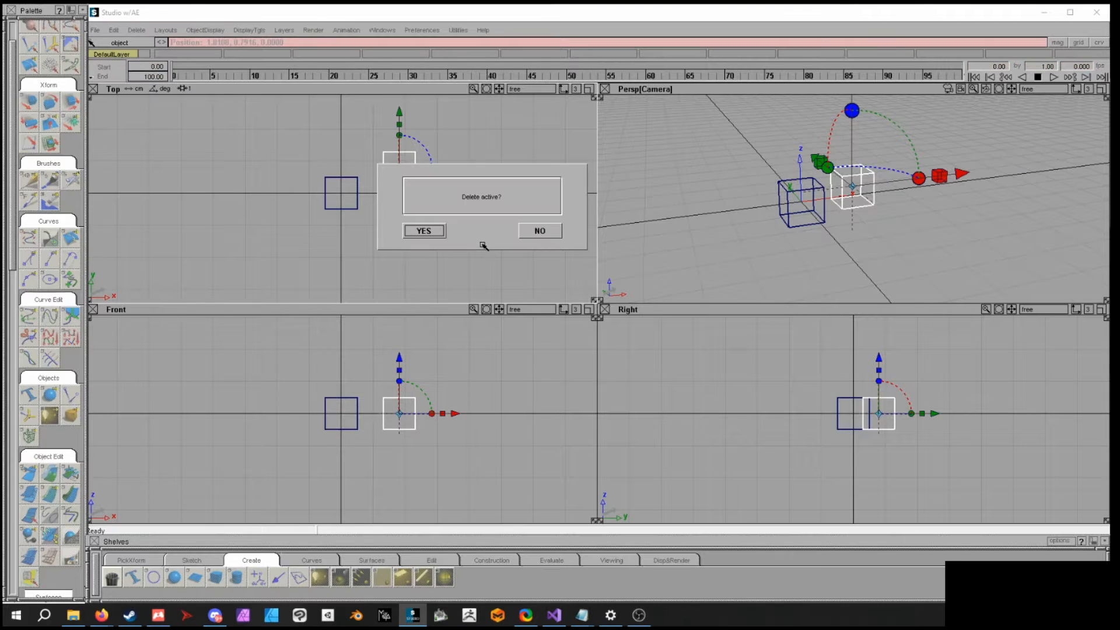
left_click(440, 231)
- Deselect the cube and review the Pick and Xform marking menus in the Top view
left_click(457, 197, "ctrl+shift")
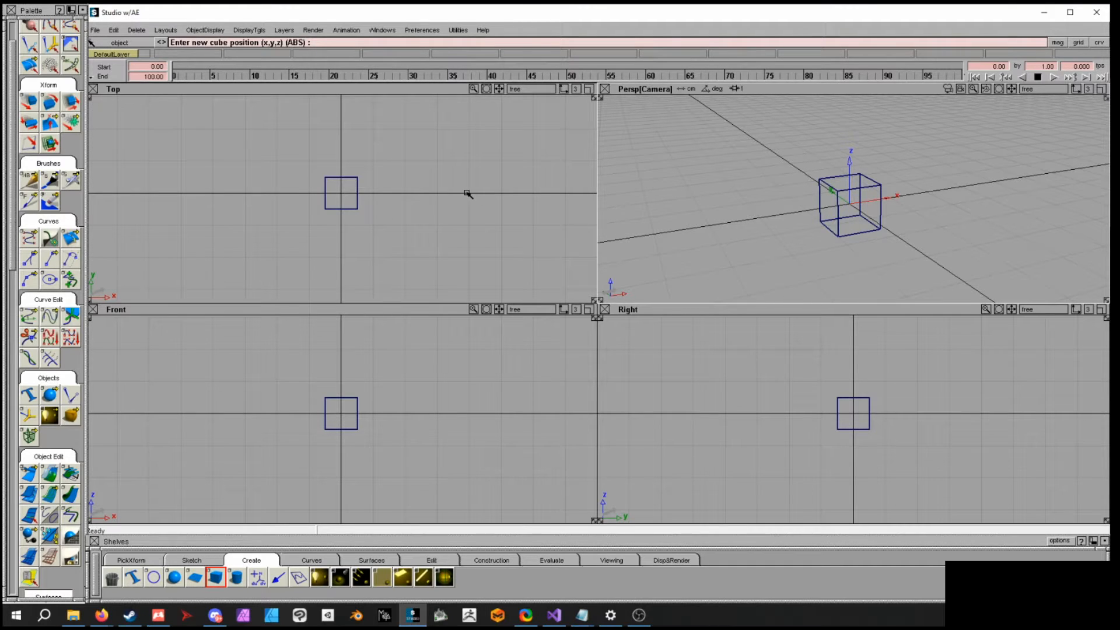
left_click(500, 197, "ctrl+shift")
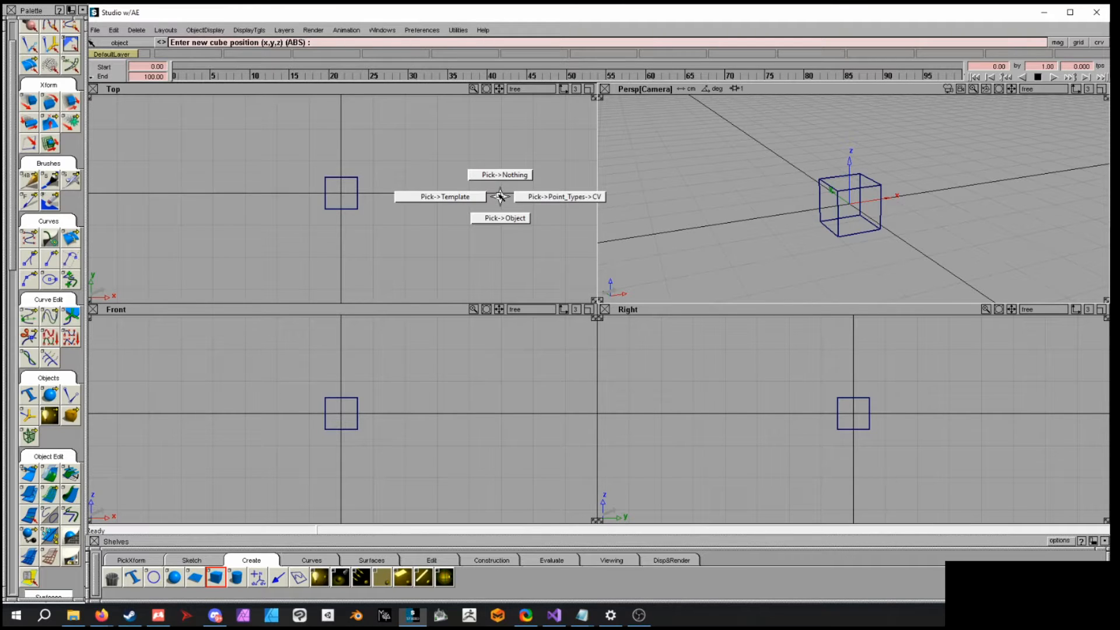
left_click_drag(499, 201, 497, 220, "ctrl+shift")
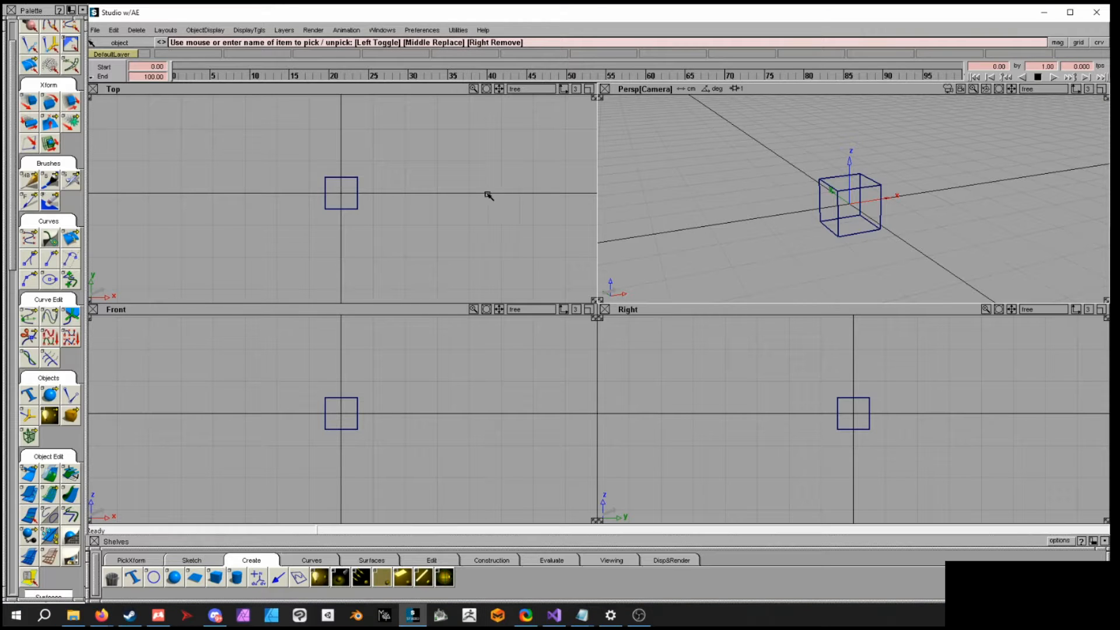
left_click(506, 195, "ctrl+shift")
middle_click(507, 195, "ctrl+shift")
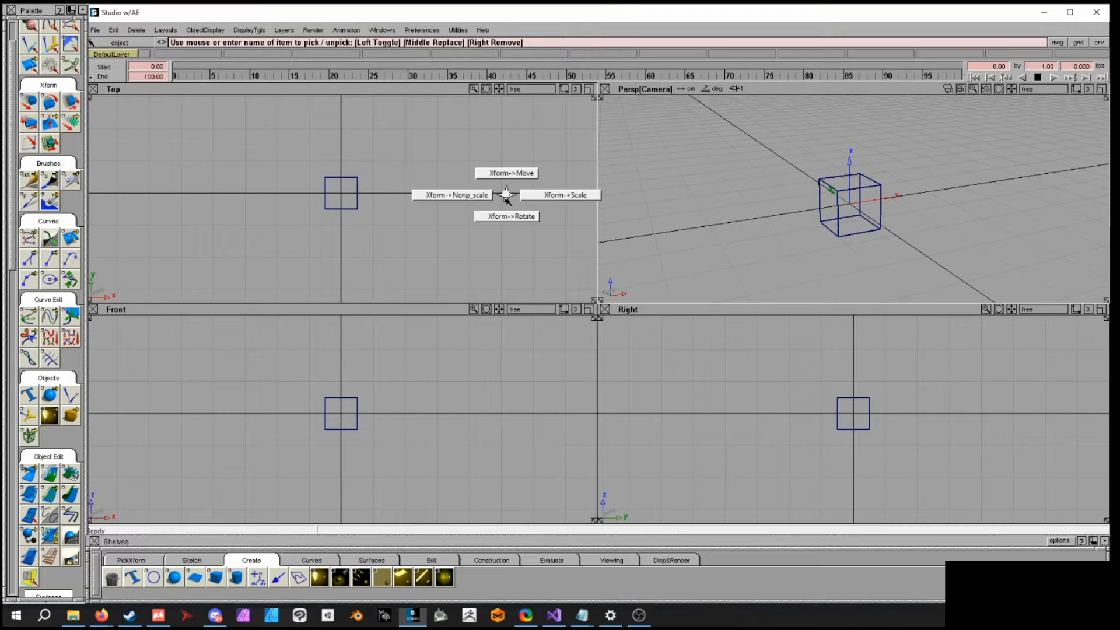
right_click(506, 200, "ctrl+shift")
mouse_move(506, 200)
right_mouse_down("ctrl+shift")
mouse_move(540, 176)
mouse_move(506, 198)
right_mouse_up("ctrl+shift")
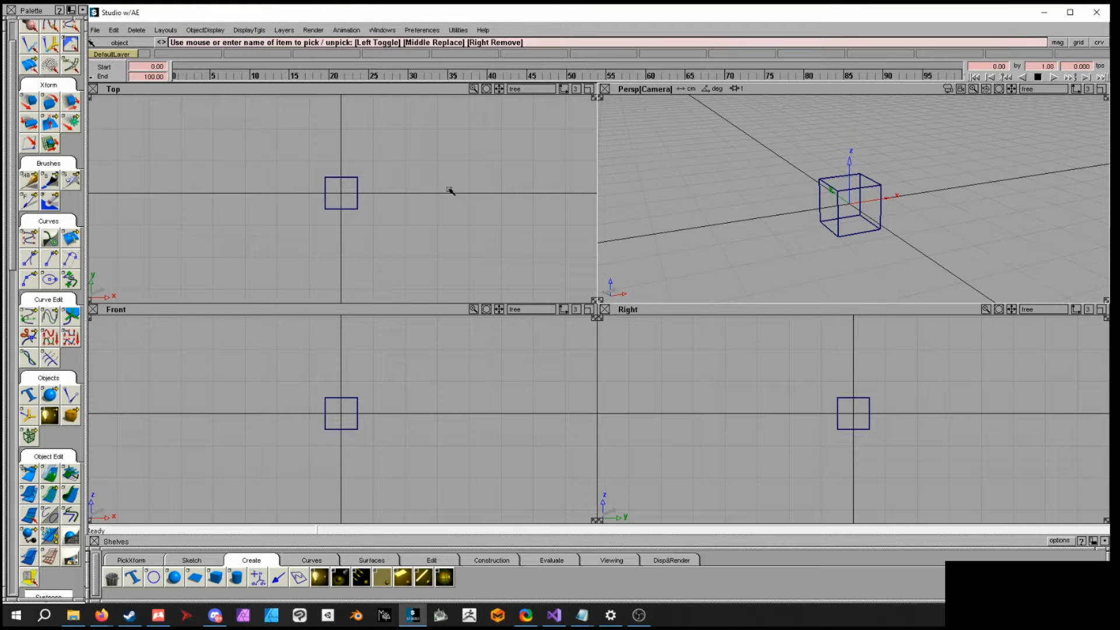
left_click(512, 164, "ctrl+shift")
left_click_drag(511, 164, 514, 187, "ctrl+shift")
- Select the cube with the Pick Object tool
left_click(145, 562)
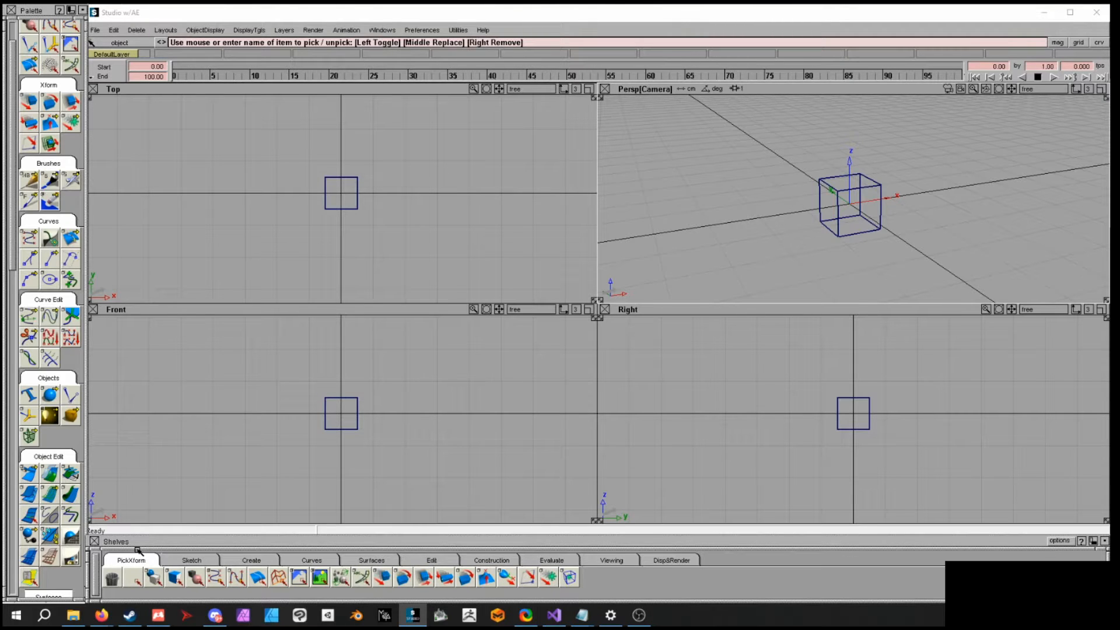
left_click(155, 584)
left_click(155, 583)
left_click(843, 204)
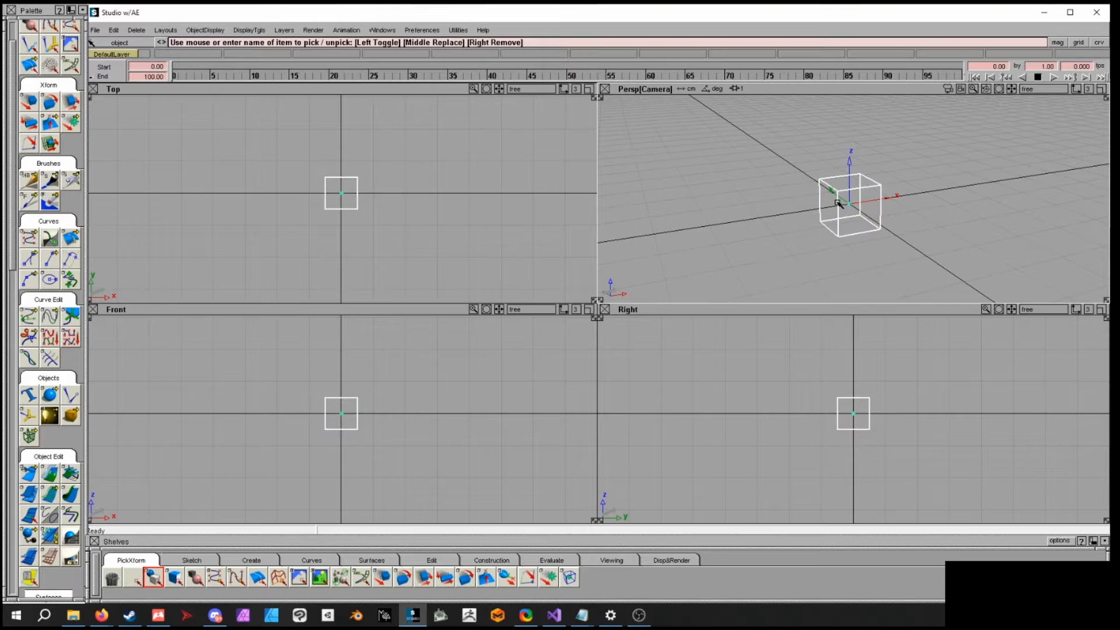
left_click(841, 202)
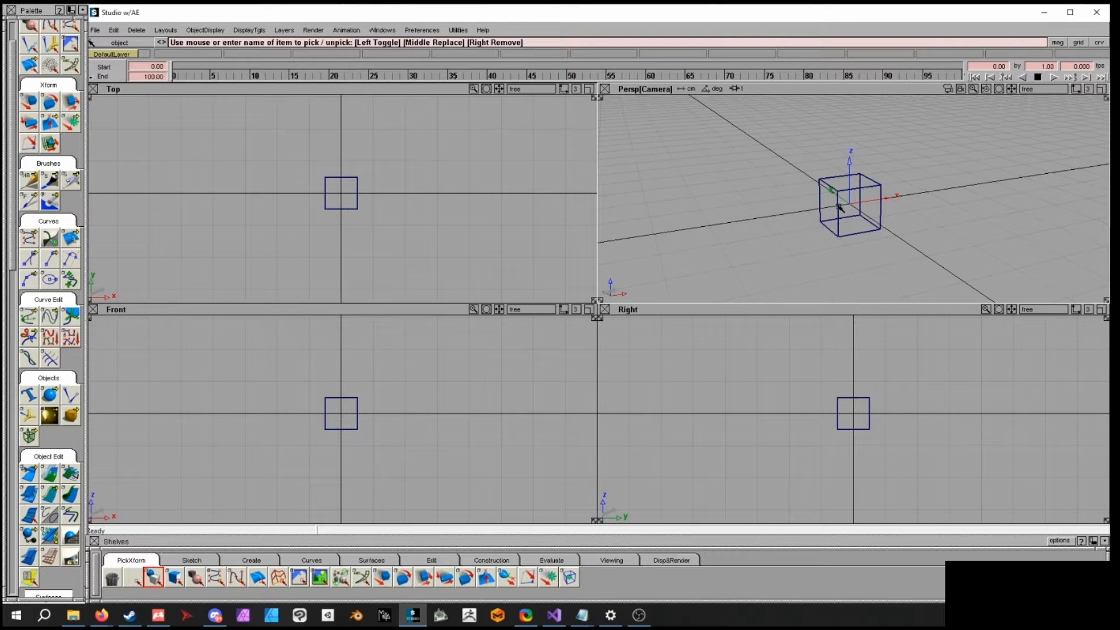
left_click(839, 207)
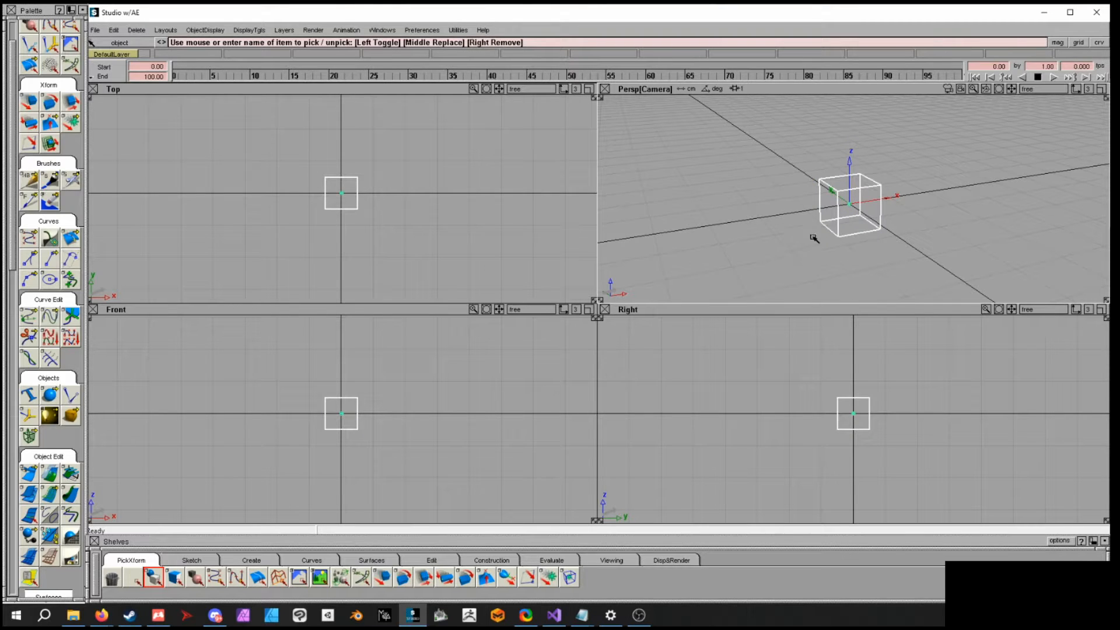
- Activate the Move transform for the selected cube through the marking menu
left_click(758, 186, "ctrl+shift")
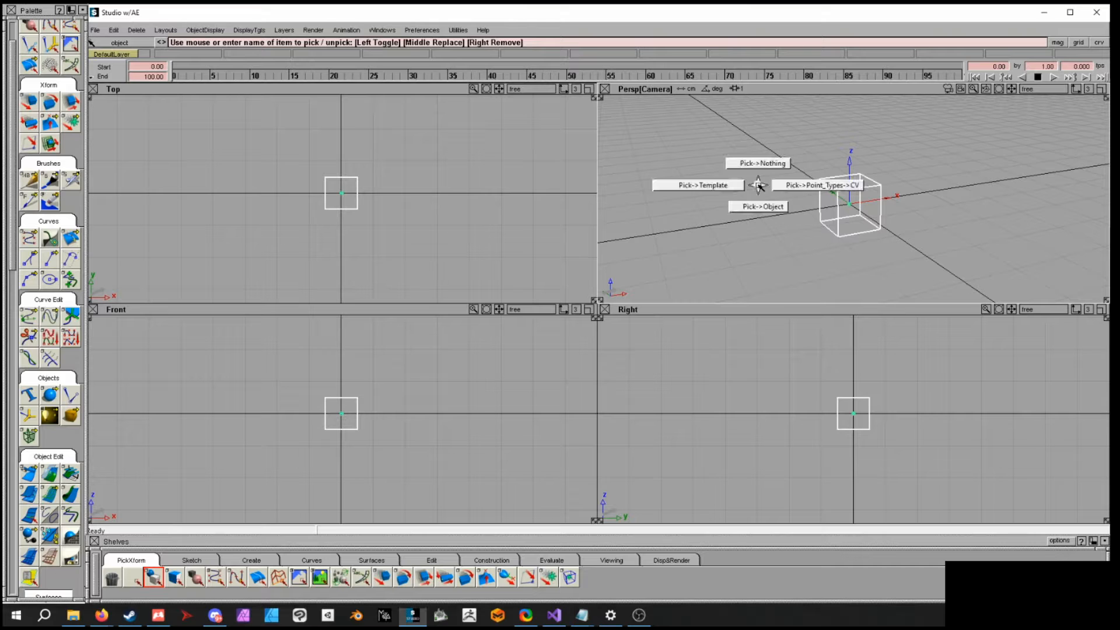
left_click_drag(762, 168, 800, 208)
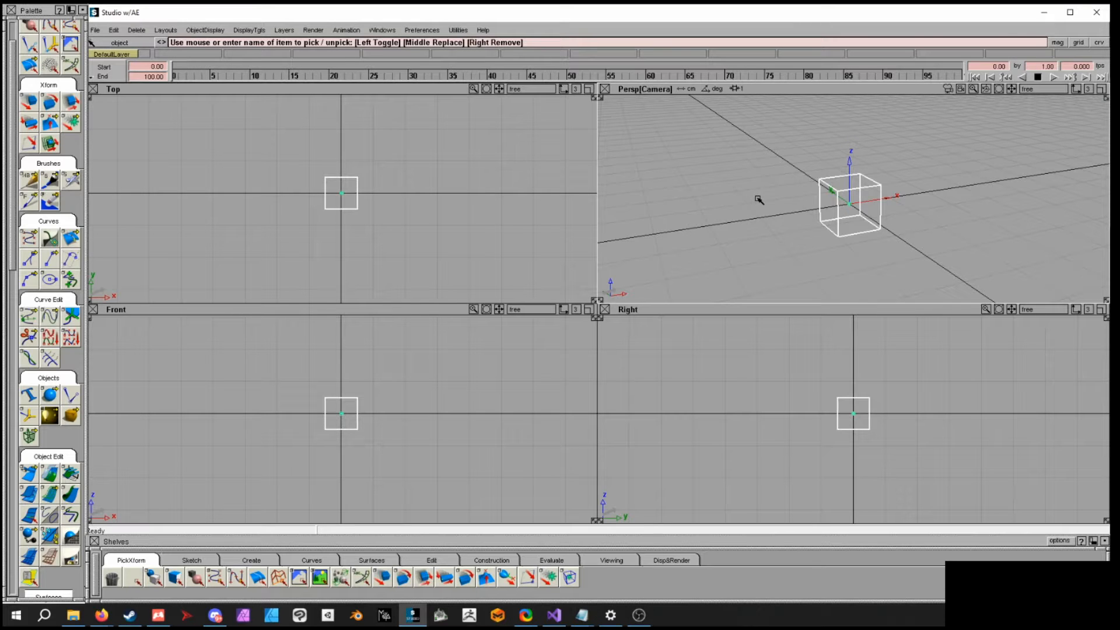
left_click_drag(760, 197, 758, 178)
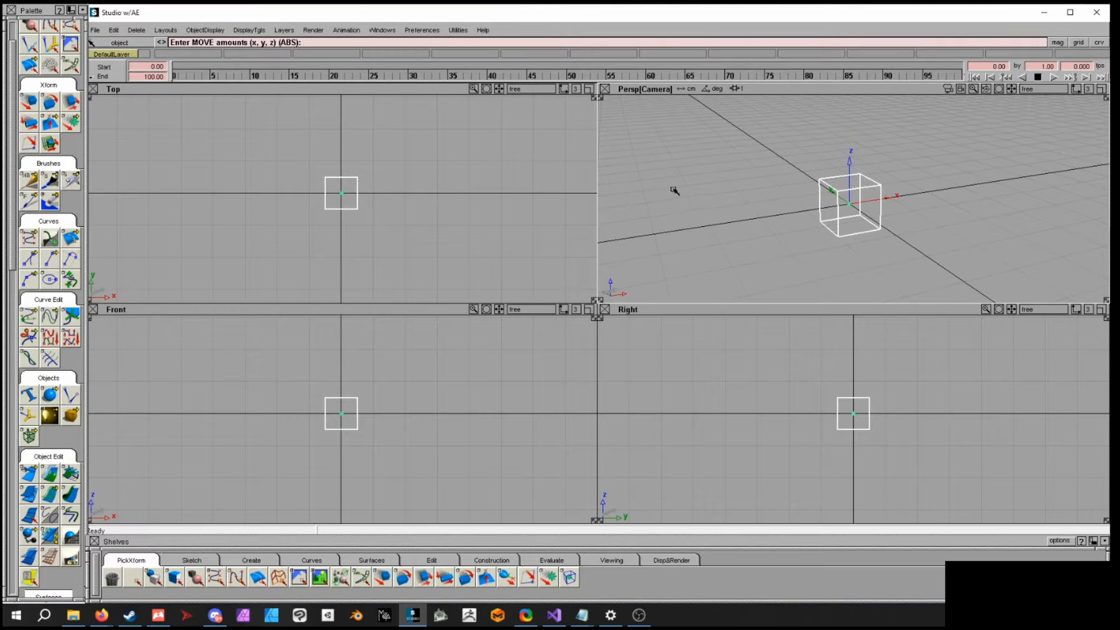
- Try moving the cube in the Top and Perspective views, undoing each move
left_click_drag(404, 211, 447, 189)
key("ctrl+z")
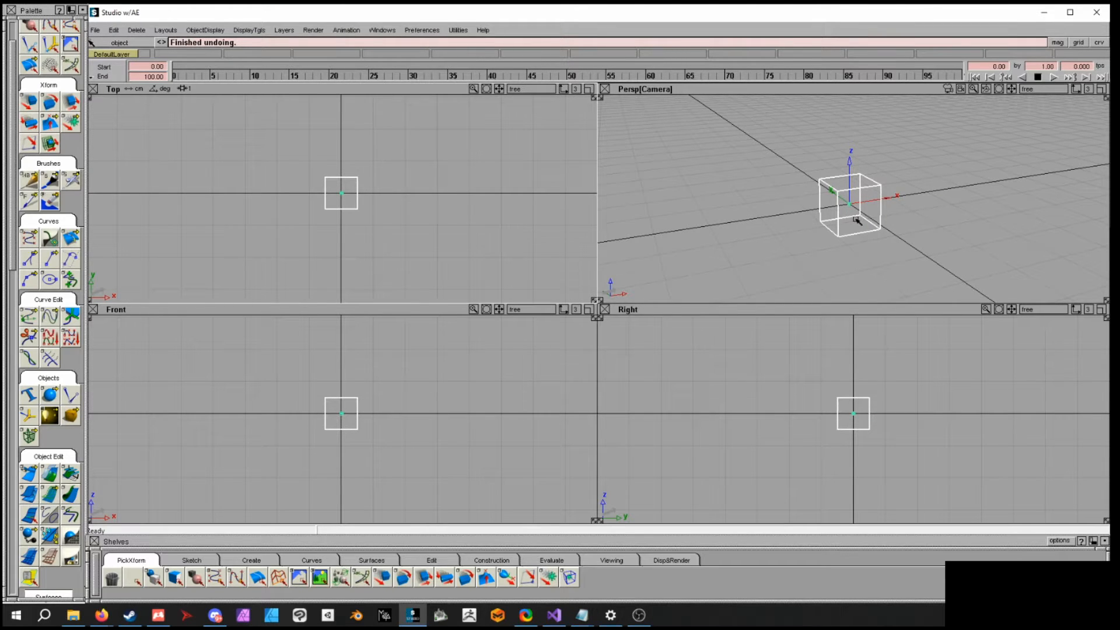
left_click_drag(985, 223, 853, 191)
key("ctrl+z")
- Move the cube away from the origin by dragging it in the Perspective view
right_click_drag(896, 194, 941, 204)
middle_click_drag(962, 243, 924, 214)
mouse_move(924, 213)
right_mouse_down()
mouse_move(943, 207)
mouse_move(938, 175)
mouse_move(907, 220)
right_mouse_up()
middle_click_drag(908, 220, 995, 213)
right_click_drag(1013, 263, 930, 236)
mouse_move(929, 235)
left_mouse_down()
mouse_move(984, 209)
mouse_move(943, 233)
mouse_move(952, 227)
mouse_move(930, 217)
left_mouse_up()
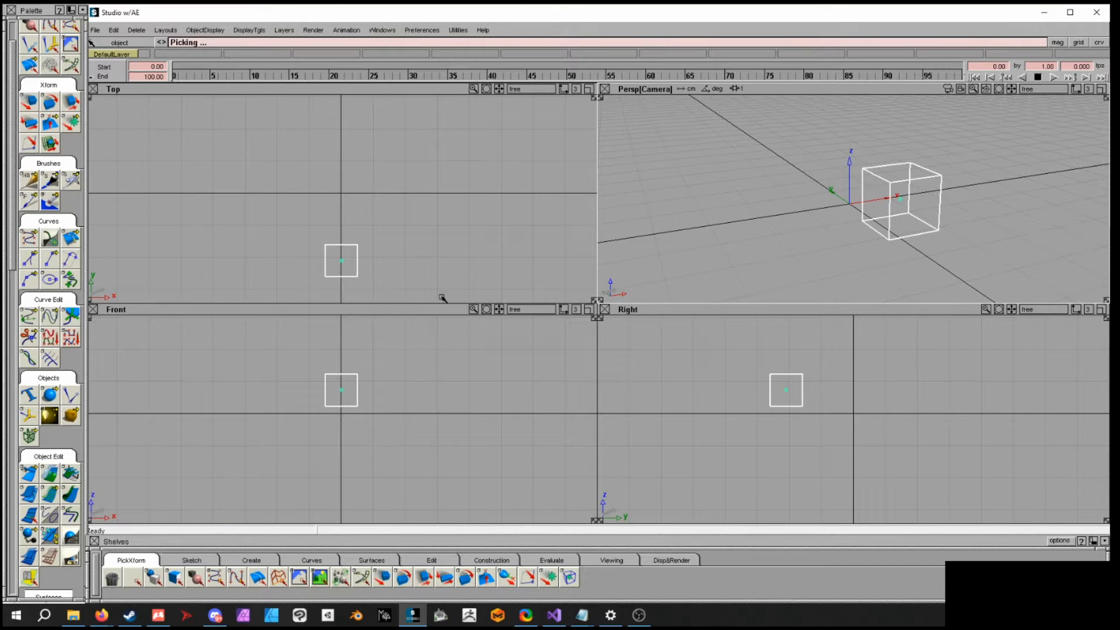
right_click_drag(950, 226, 819, 240)
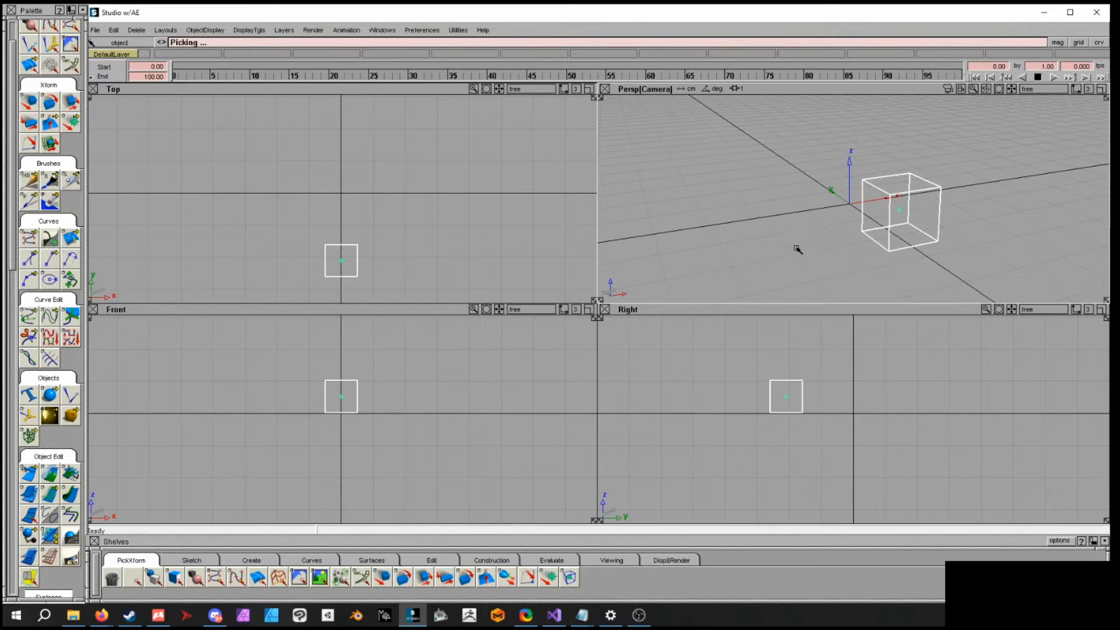
- Move the cube back to the origin in the Top, Front and Right views
left_click(389, 248)
left_click_drag(345, 265, 348, 200)
left_click(365, 387)
left_click_drag(353, 397, 320, 400)
left_click(860, 398)
mouse_move(840, 408)
left_mouse_down()
mouse_move(921, 413)
mouse_move(850, 375)
mouse_move(870, 412)
mouse_move(842, 387)
mouse_move(908, 410)
mouse_move(843, 431)
mouse_move(858, 409)
left_mouse_up()
left_click_drag(843, 225, 890, 218)
right_click_drag(891, 218, 899, 234)
- Enlarge the cube non-proportionally with the Nonp_scale transform from the marking menu
right_click(899, 240, "ctrl+shift")
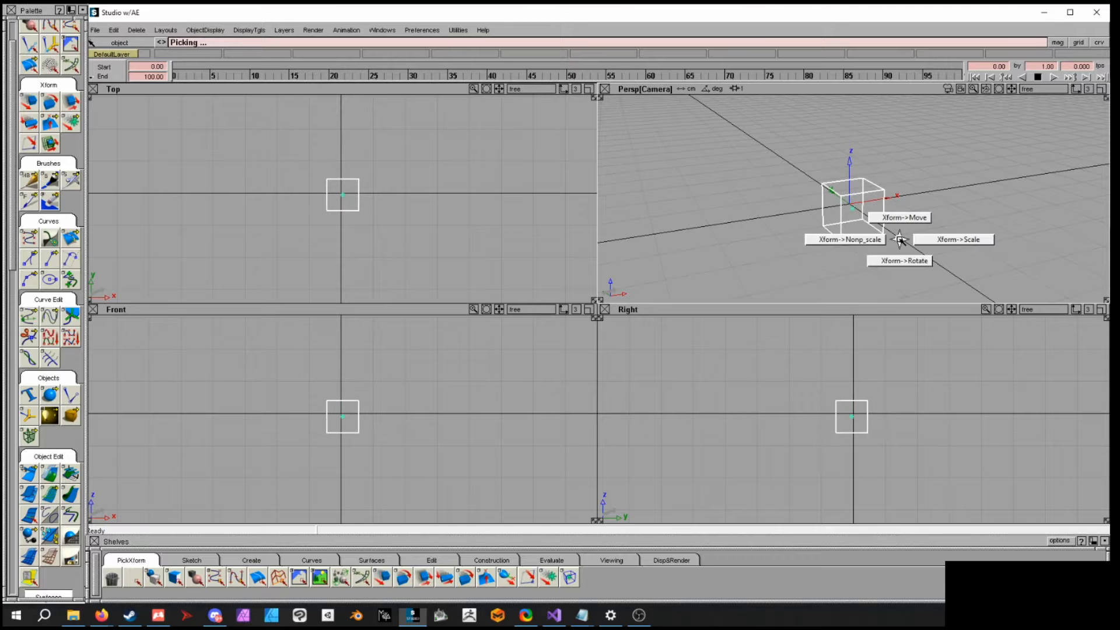
middle_click_drag(900, 239, 926, 238, "ctrl+shift")
mouse_move(926, 216)
left_mouse_down()
mouse_move(960, 200)
mouse_move(988, 212)
mouse_move(921, 219)
left_mouse_up()
right_click(919, 218, "ctrl+shift")
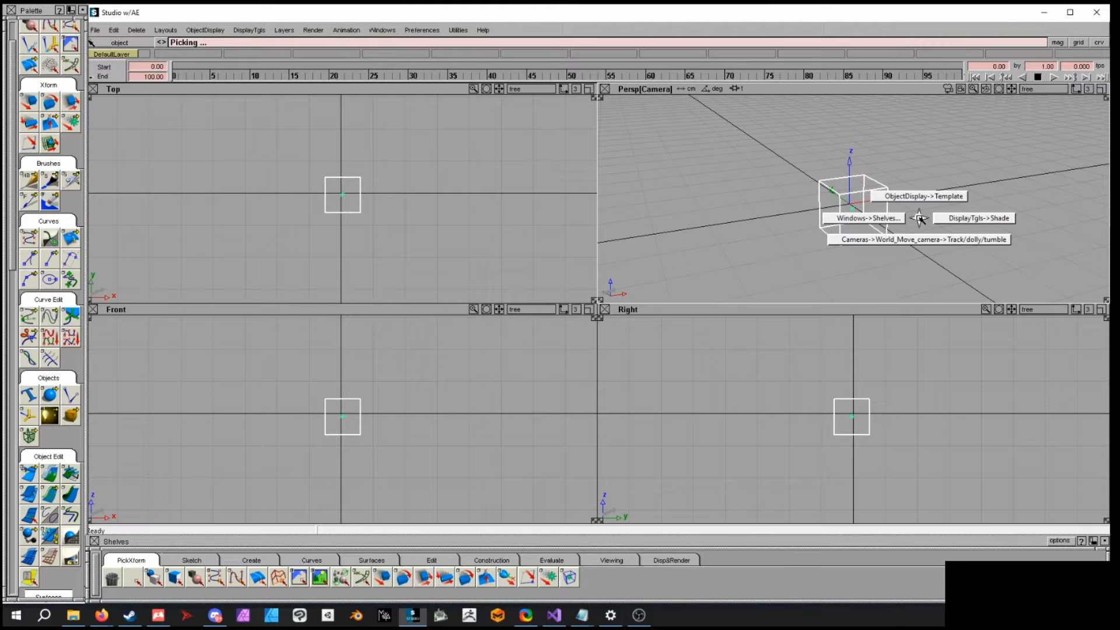
middle_click(919, 218, "ctrl+shift")
middle_click_drag(913, 217, 894, 226, "ctrl+shift")
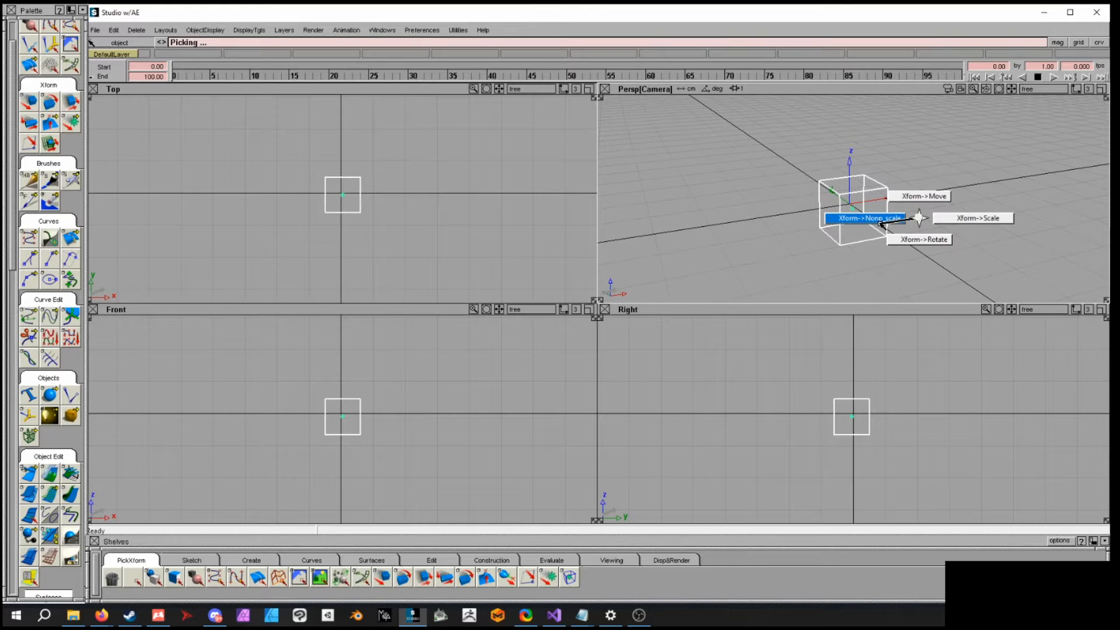
middle_click_drag(880, 225, 884, 223, "ctrl+shift")
left_click_drag(912, 212, 960, 180)
right_click_drag(960, 180, 953, 176)
middle_click_drag(950, 182, 950, 211, "ctrl+shift")
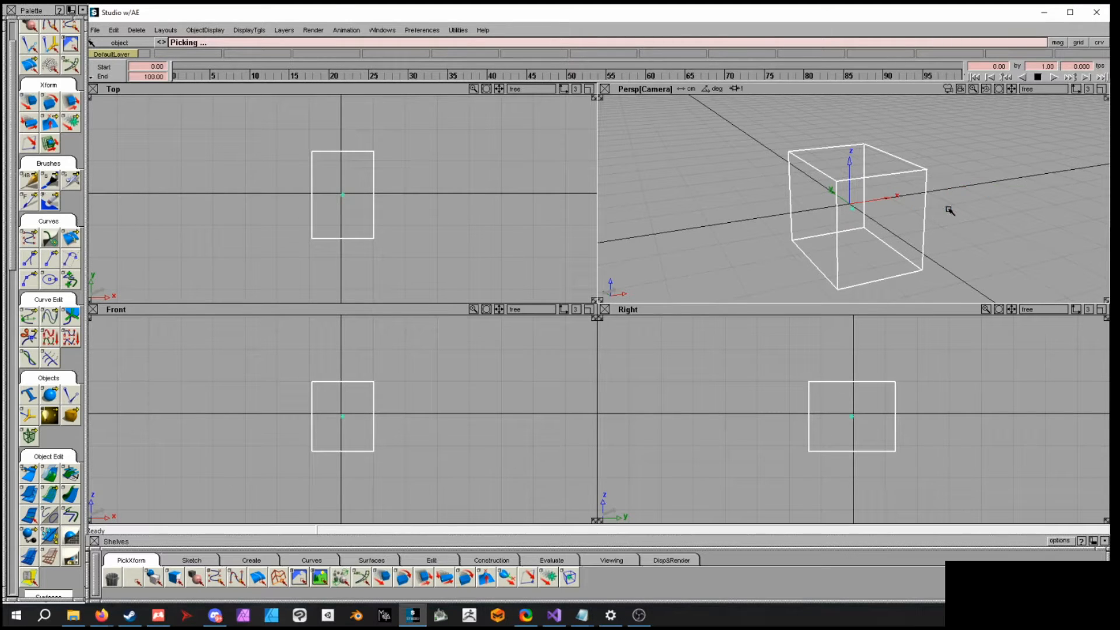
- Rotate the cube into a tilted orientation in the Perspective view
left_click_drag(968, 178, 1050, 220)
right_click_drag(1050, 220, 968, 192)
left_click_drag(968, 191, 950, 228)
middle_click_drag(950, 227, 914, 219)
right_click_drag(915, 218, 785, 189)
left_click_drag(698, 185, 809, 193, "alt+shift")
left_click_drag(908, 200, 908, 178, "ctrl+shift")
left_click_drag(915, 252, 919, 274, "ctrl+shift")
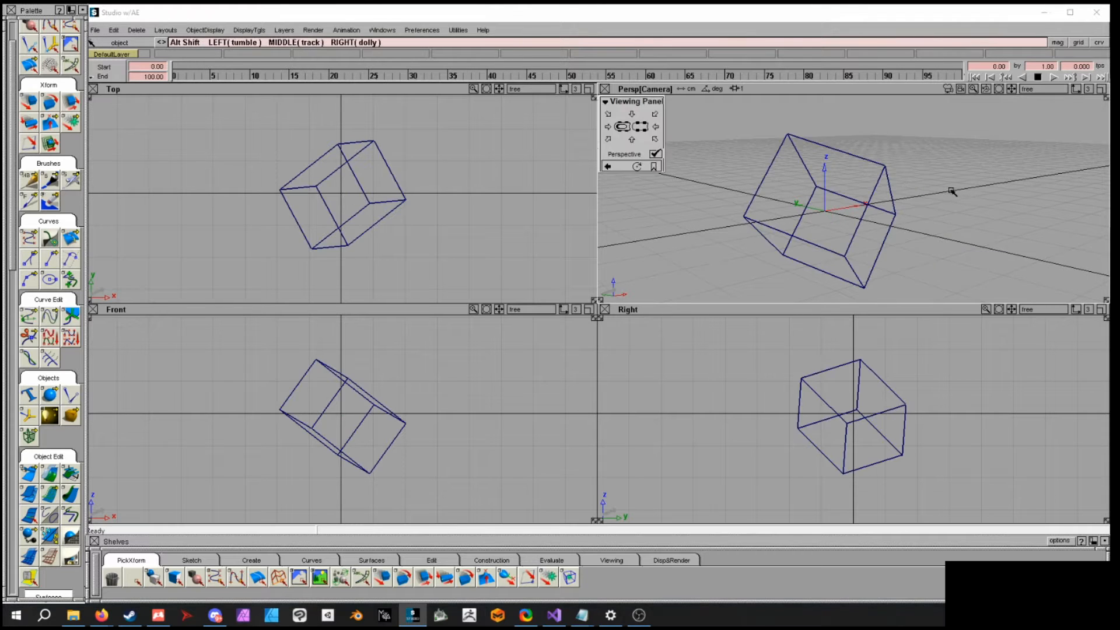
left_click_drag(953, 190, 925, 213, "alt+shift")
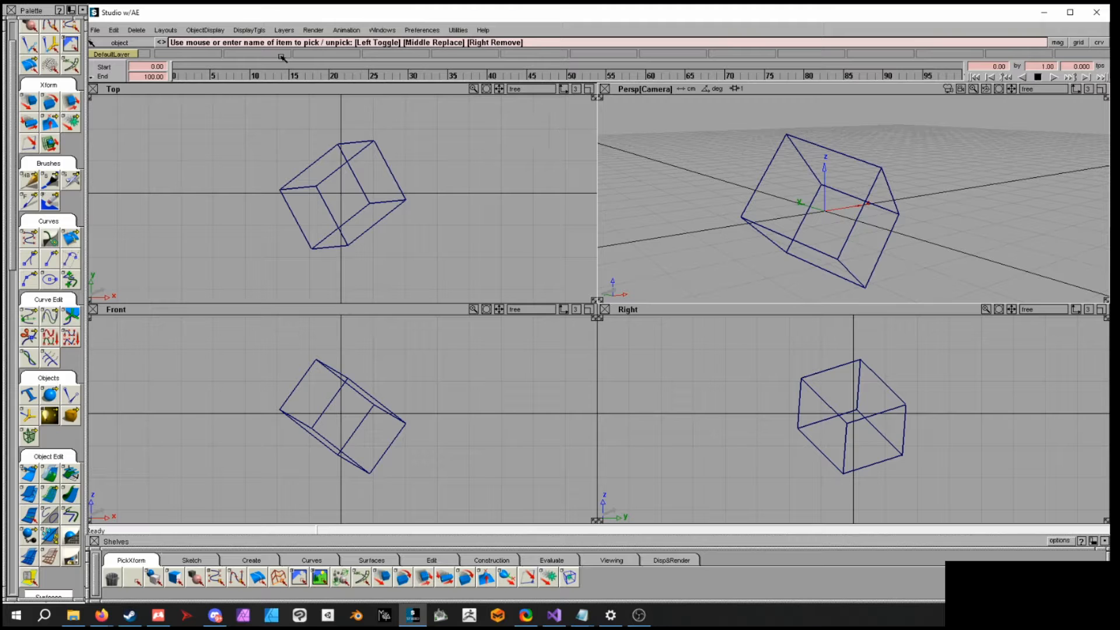
- Open the Shade display toggle settings and set the tessellation quality to HIGH
left_click(206, 30)
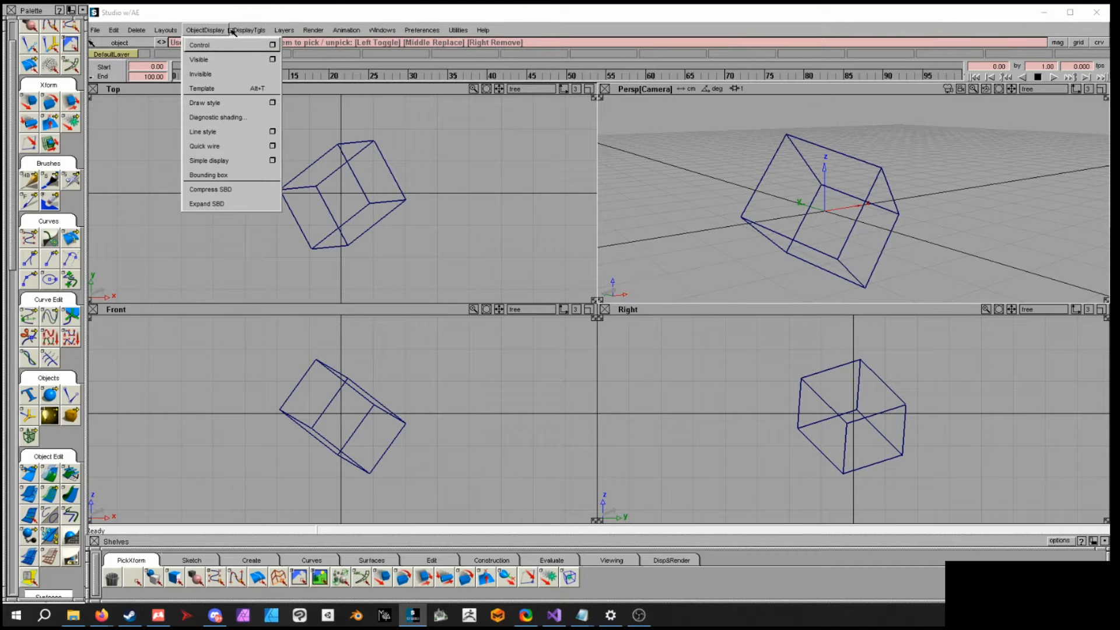
mouse_move(242, 31)
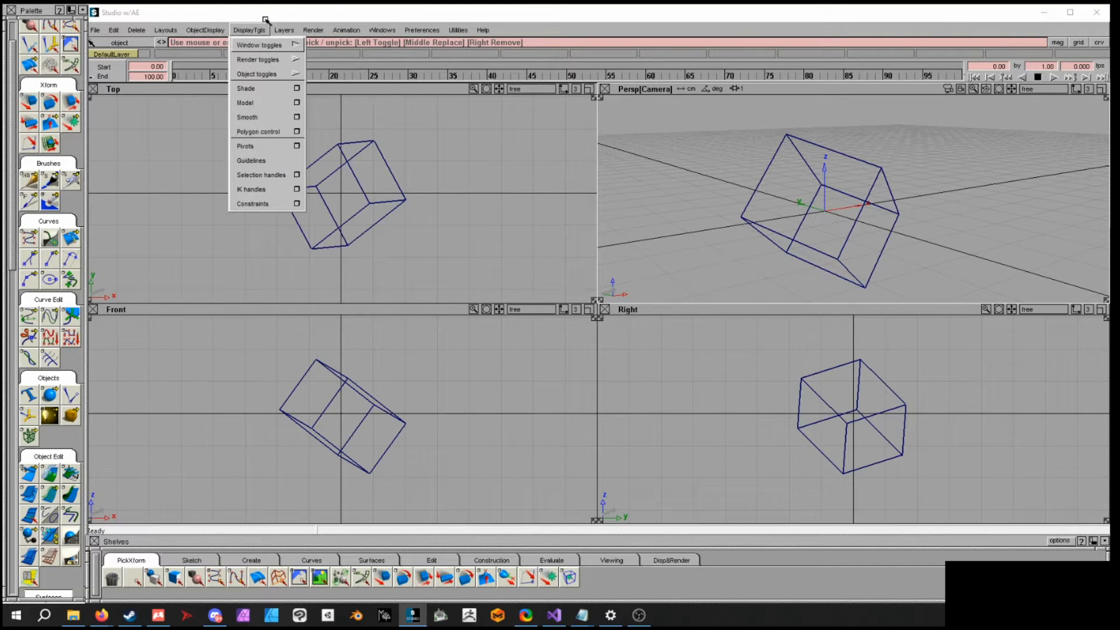
left_click(297, 88)
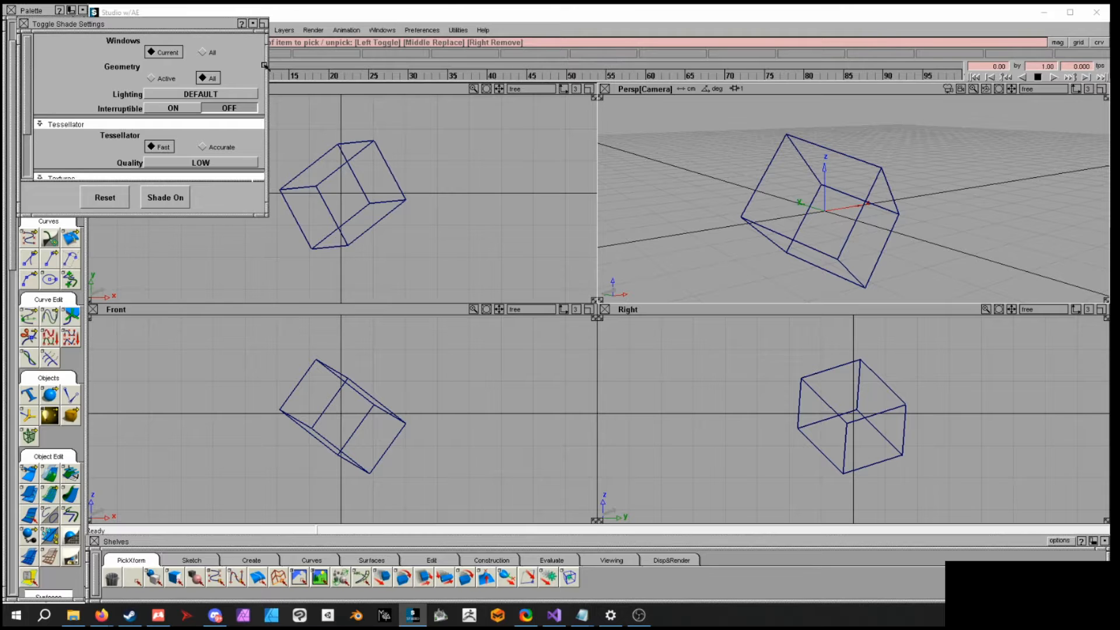
scroll(175, 134, "down", 3)
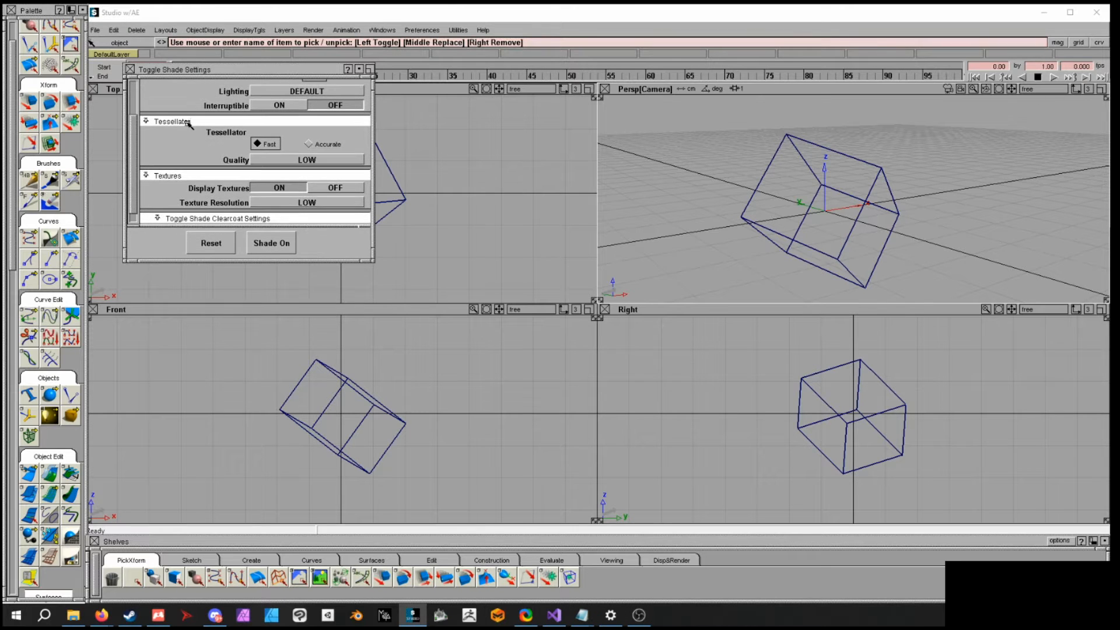
left_click(286, 161)
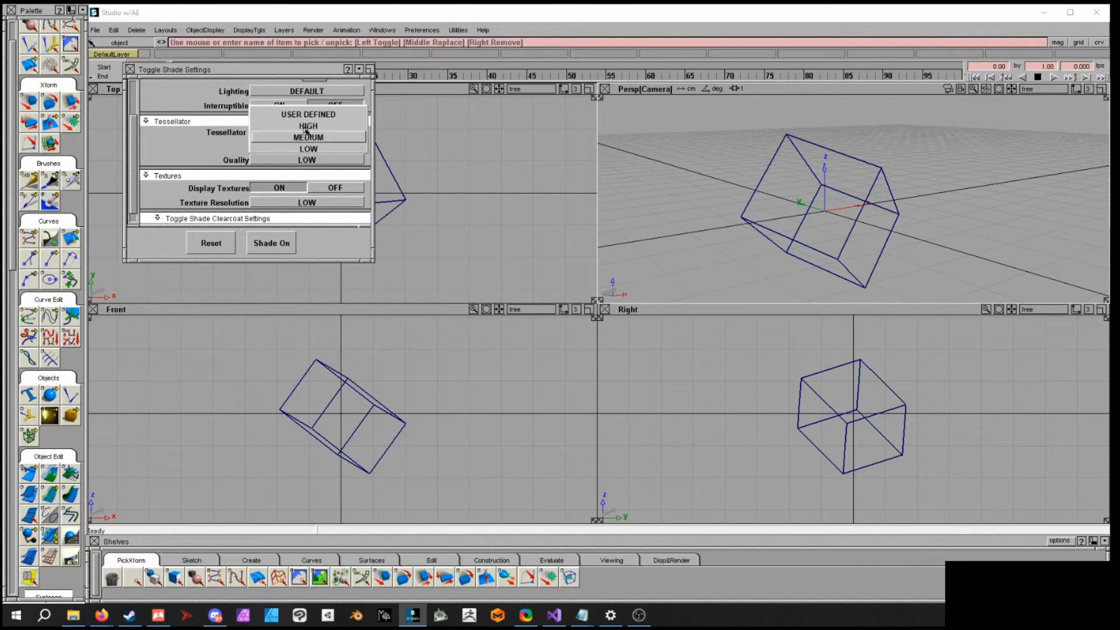
left_click(305, 127)
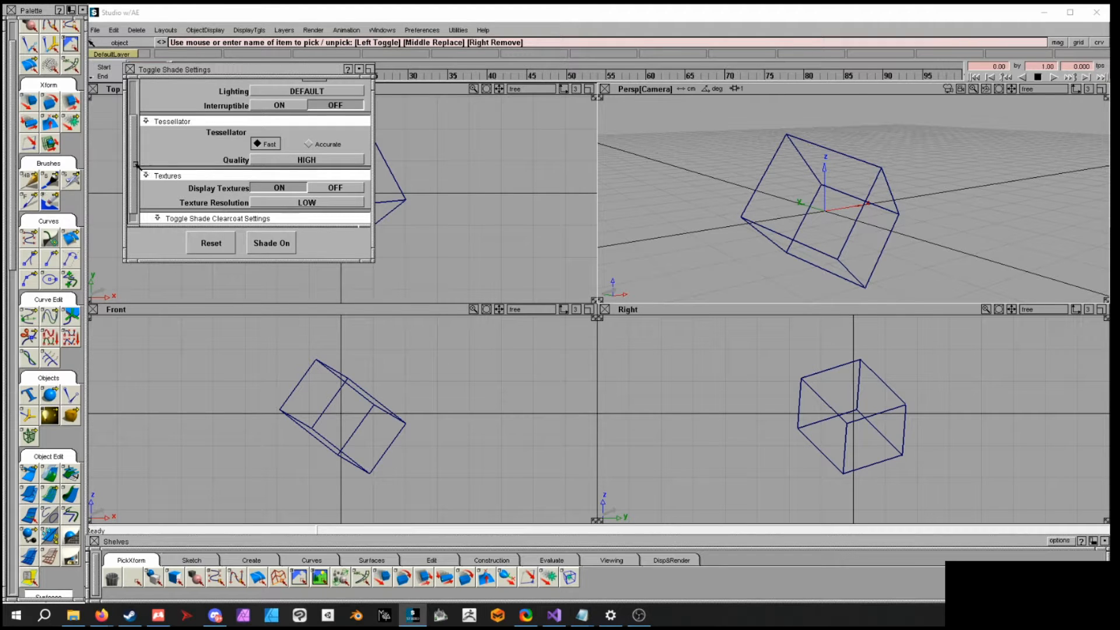
- Turn shading on and close the Toggle Shade Settings window
left_click_drag(136, 166, 134, 179)
scroll(357, 178, "up", 1)
scroll(237, 137, "down", 1)
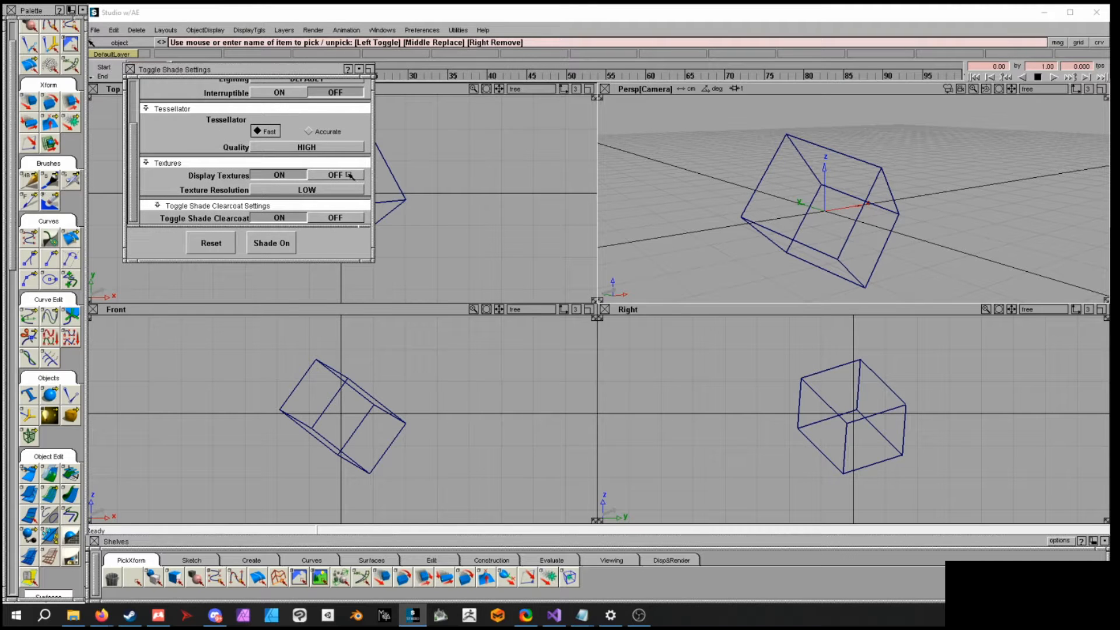
scroll(350, 175, "up", 3)
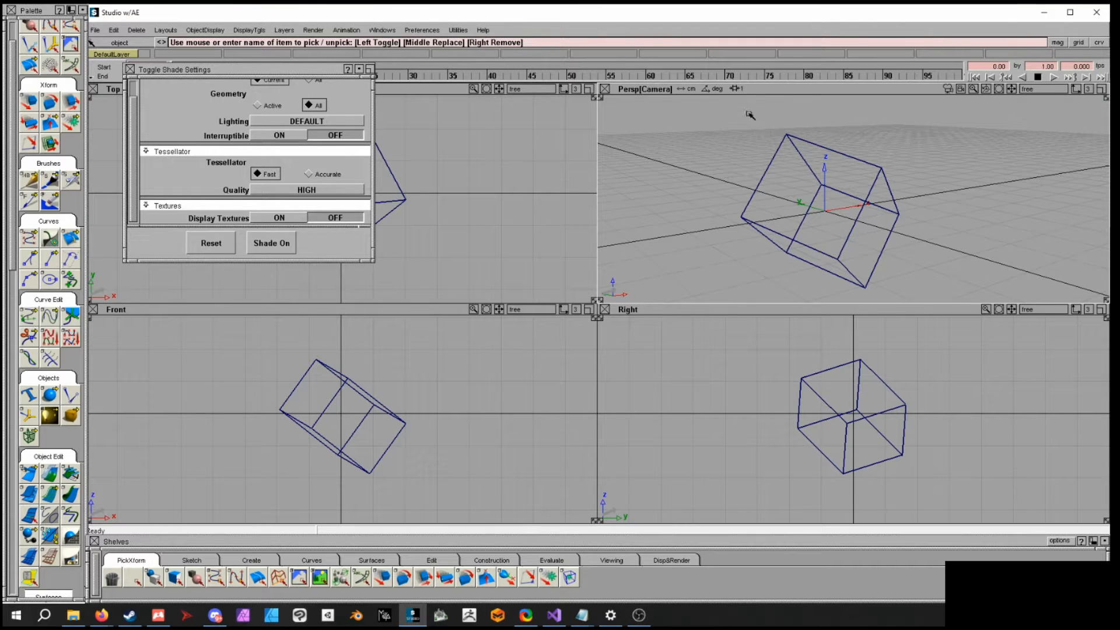
left_click(284, 244)
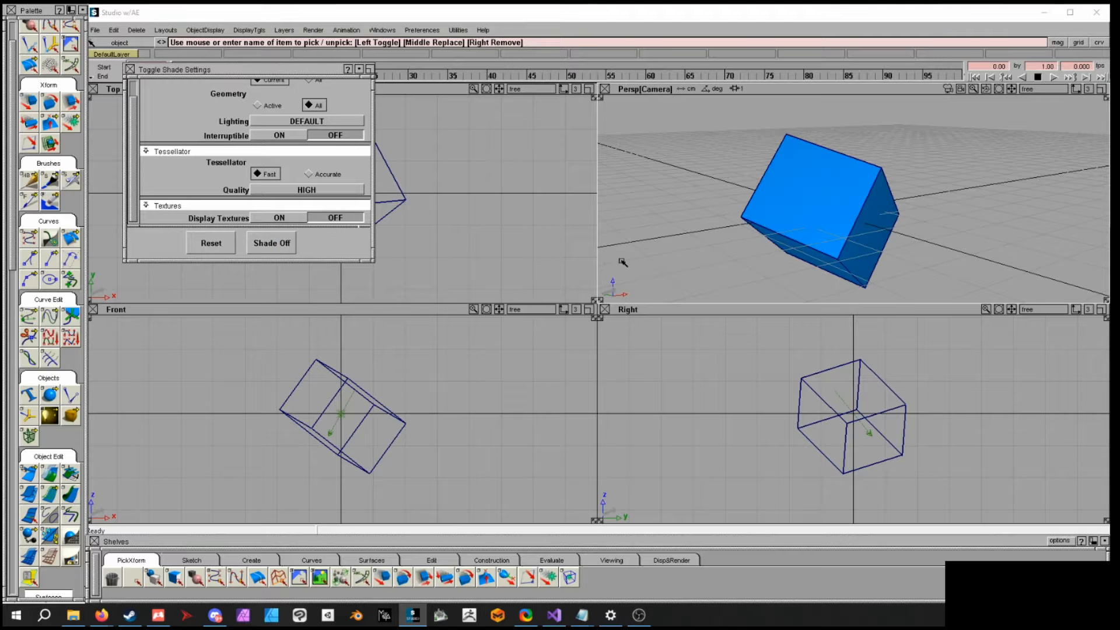
left_click(133, 69)
- Select and delete the cube
mouse_move(830, 208)
left_mouse_down("alt+shift")
mouse_move(283, 175)
mouse_move(782, 204)
left_mouse_up("alt+shift")
mouse_move(938, 205)
left_mouse_down("alt+shift")
mouse_move(879, 141)
mouse_move(930, 175)
mouse_move(844, 203)
mouse_move(931, 251)
left_mouse_up("alt+shift")
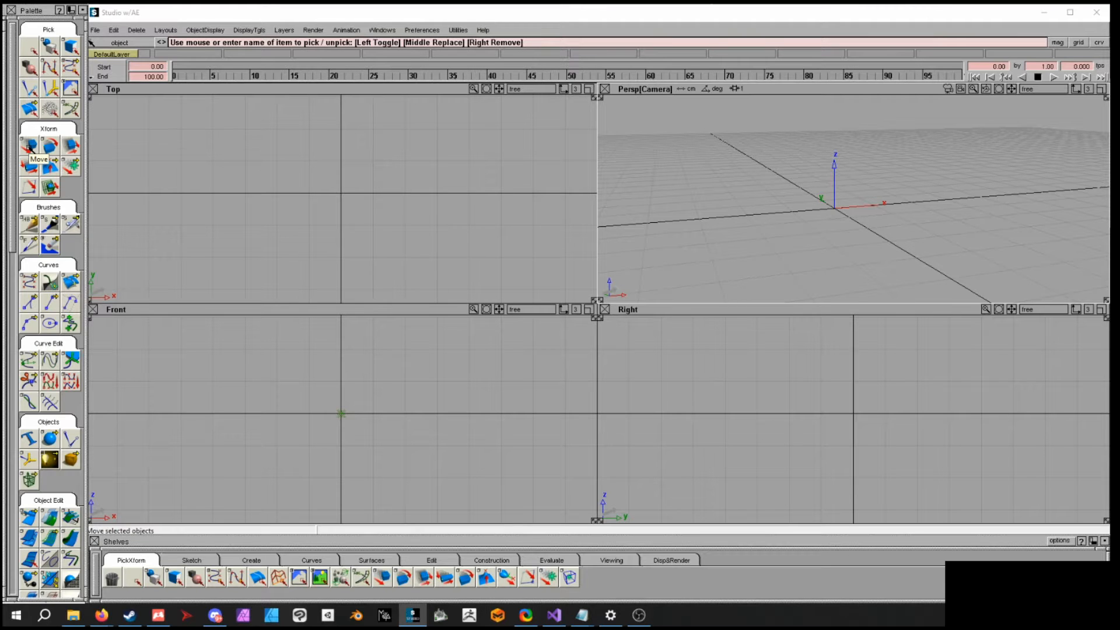
- Draw an S-shaped CV curve in the Top view with the CV curve tool, starting left of the origin and passing through it
left_click_drag(10, 228, 10, 199)
left_click_drag(668, 188, 698, 193, "alt+shift")
middle_click_drag(510, 178, 513, 193, "alt+shift")
left_click_drag(805, 185, 840, 215, "alt+shift")
scroll(56, 179, "down", 3)
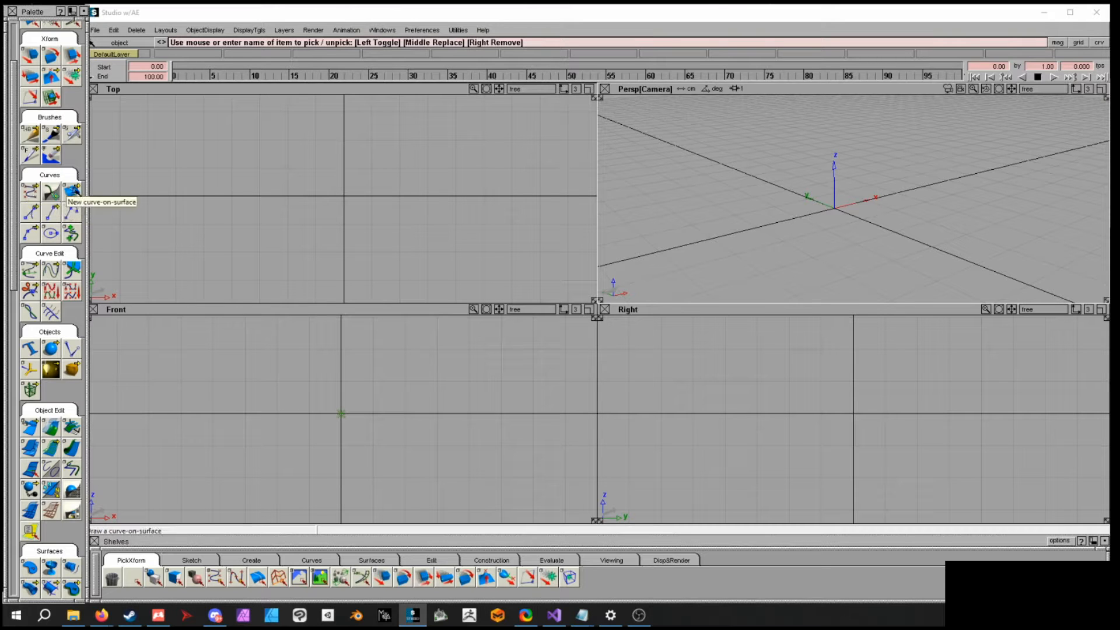
left_click(28, 195)
mouse_move(29, 197)
left_mouse_down()
mouse_move(90, 192)
mouse_move(51, 194)
left_mouse_up()
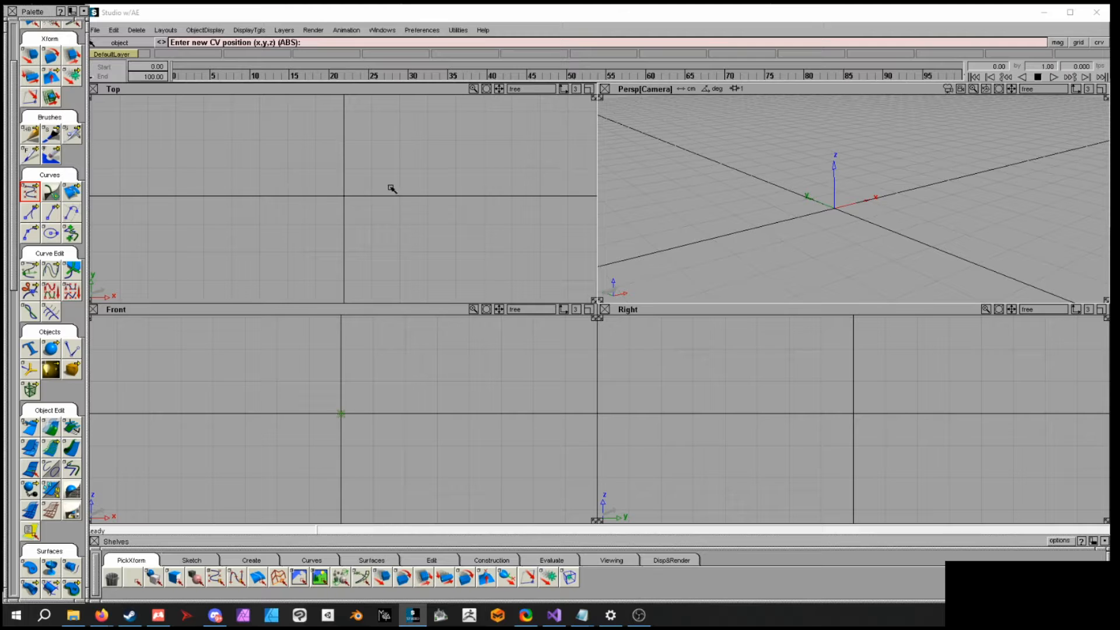
left_click_drag(289, 192, 234, 197, "alt")
left_click(302, 169, "alt")
left_click(317, 170, "alt")
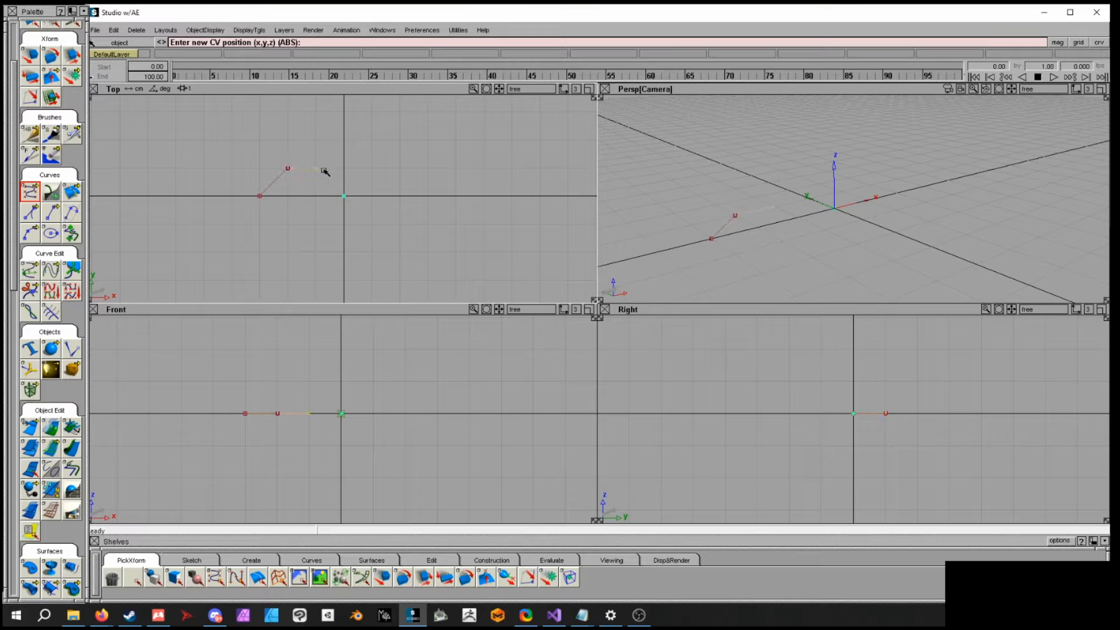
left_click(343, 197, "alt")
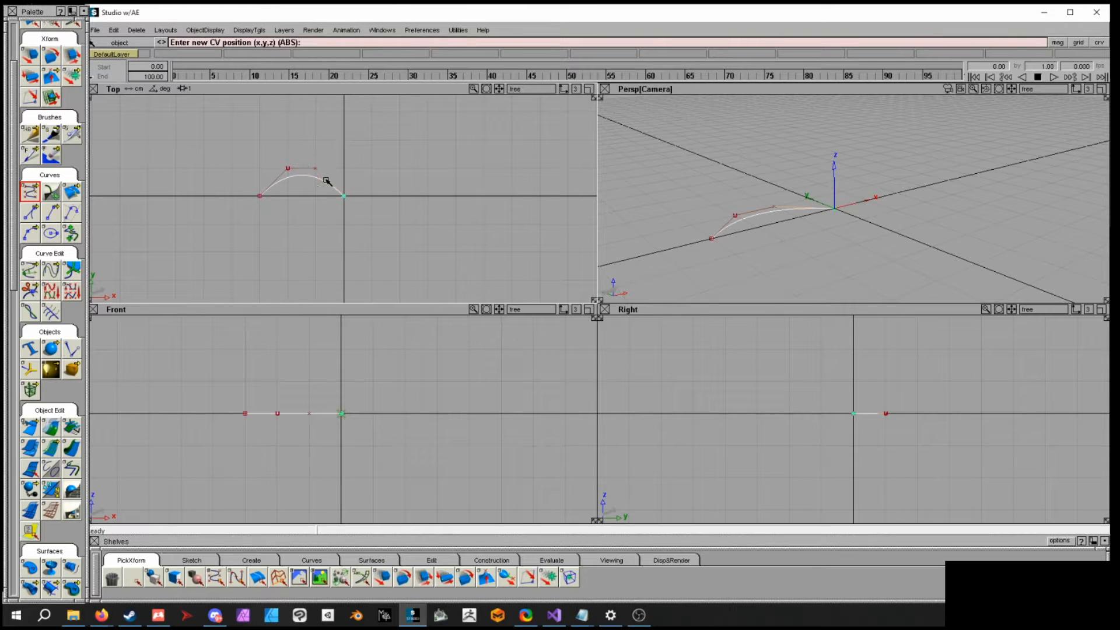
left_click(374, 223, "alt")
left_click(400, 225, "alt")
left_click(430, 225, "alt")
left_click_drag(457, 201, 484, 171, "alt")
- Select the finished curve
mouse_move(954, 182)
left_mouse_down("ctrl+shift")
mouse_move(954, 166)
mouse_move(974, 178)
left_mouse_up("ctrl+shift")
middle_click_drag(974, 179, 971, 196, "alt+shift")
left_click_drag(972, 197, 942, 205, "alt+shift")
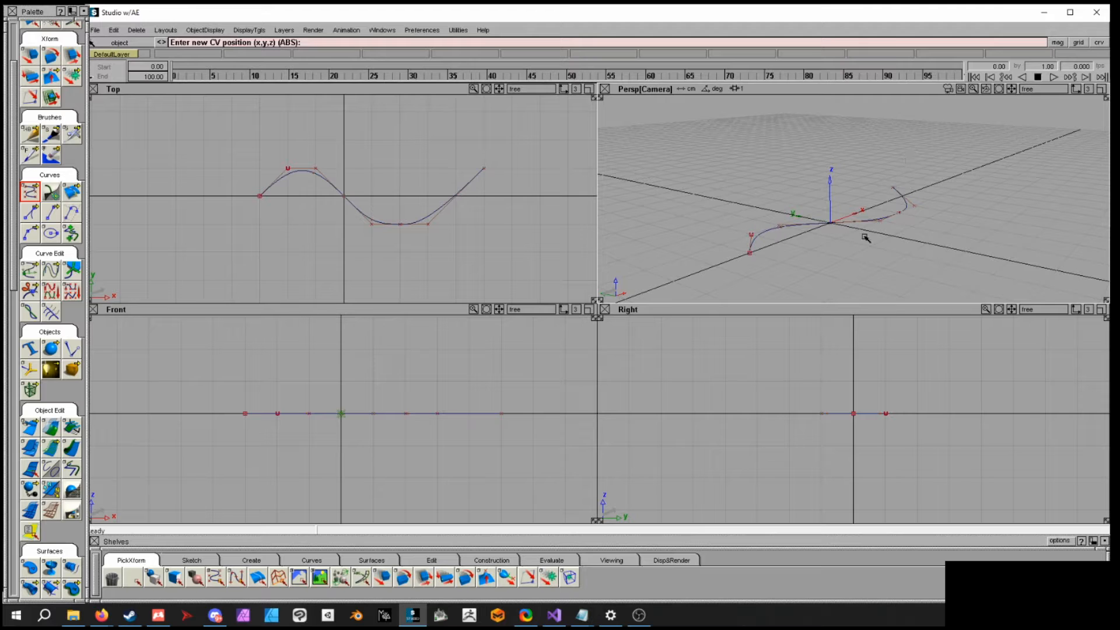
left_click_drag(862, 189, 863, 219, "ctrl+shift")
left_click(887, 217)
mouse_move(956, 246)
middle_mouse_down("ctrl+shift")
mouse_move(992, 251)
mouse_move(967, 272)
mouse_move(957, 248)
middle_mouse_up("ctrl+shift")
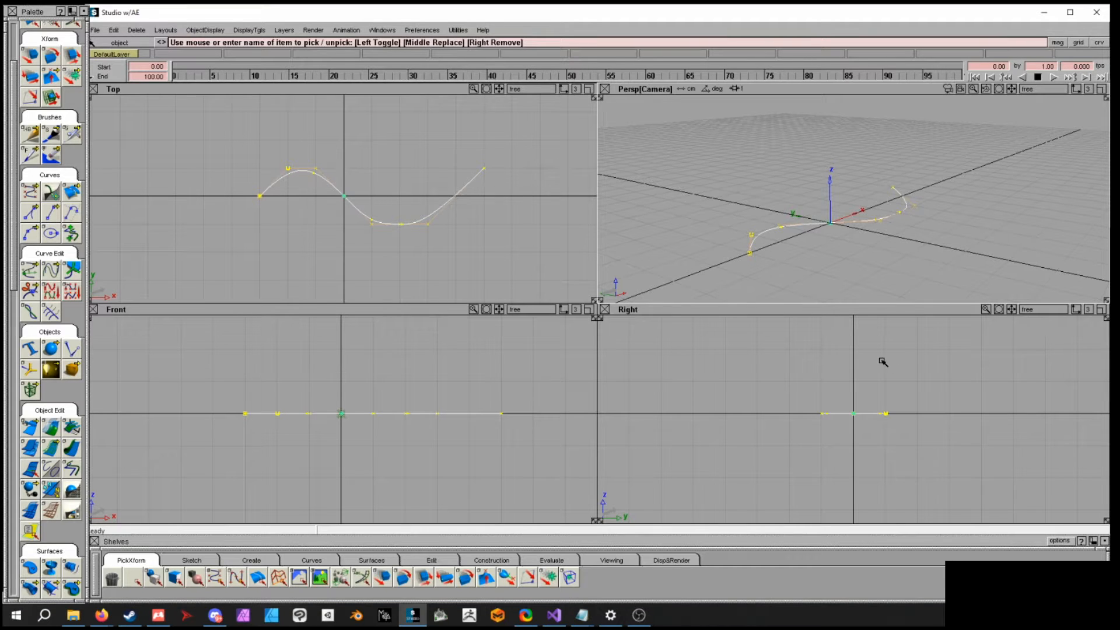
- Open the curve's Information Window, expand Transform info and set the X rotation to 90 degrees
left_click(378, 30)
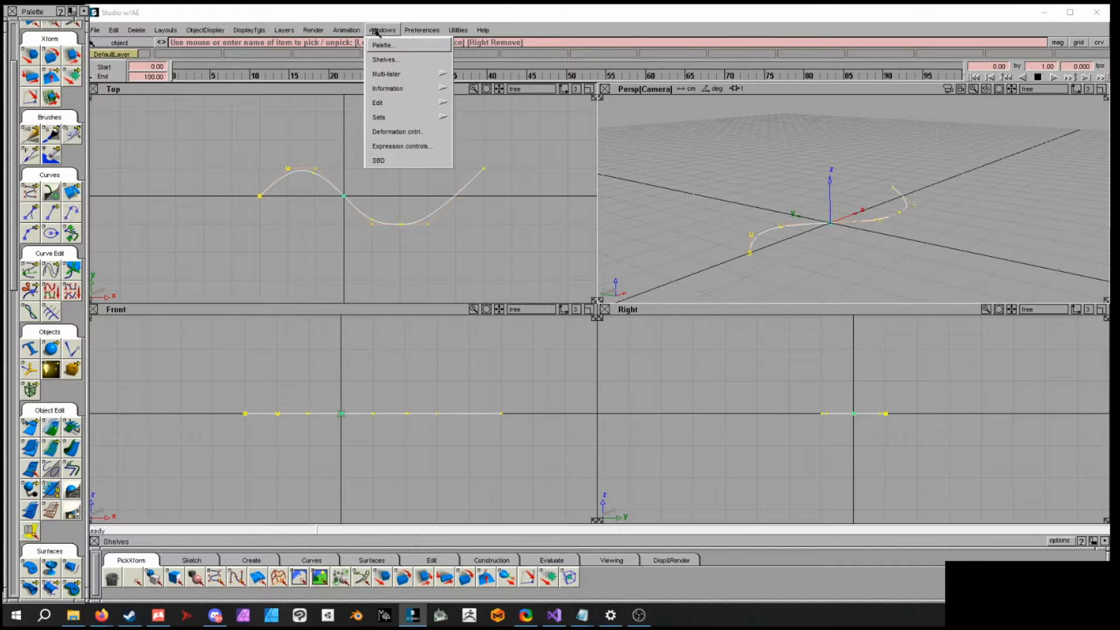
mouse_move(395, 89)
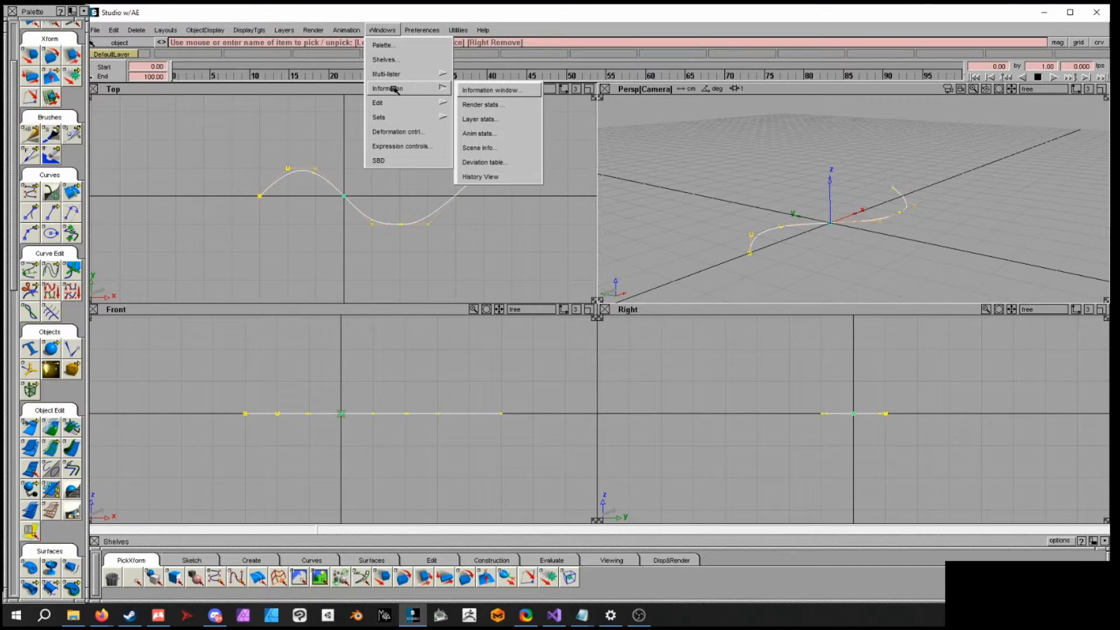
left_click(491, 90)
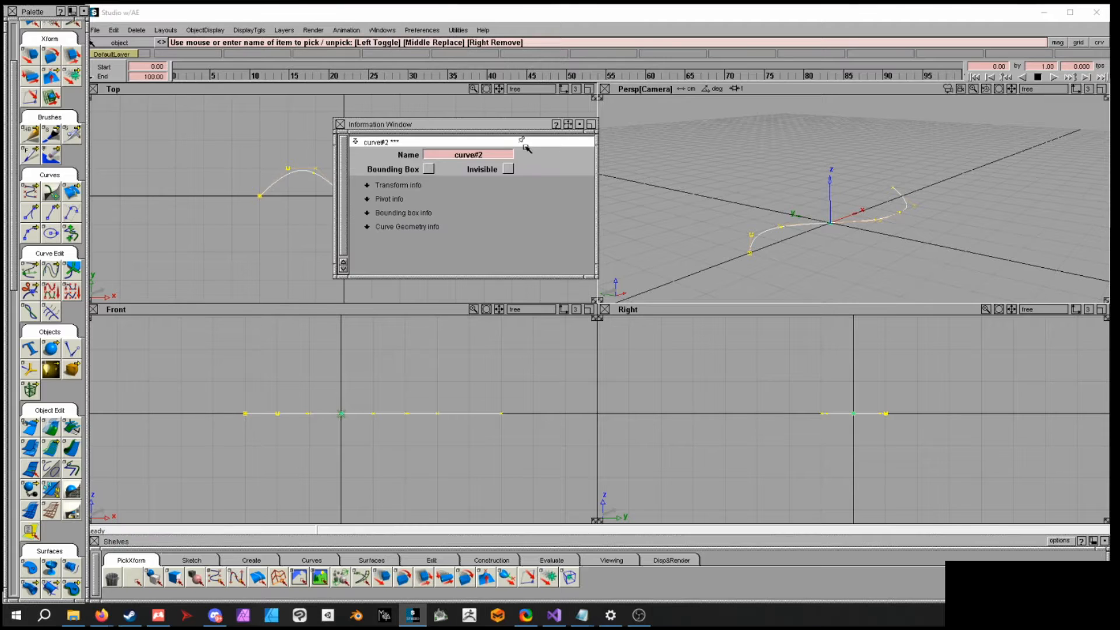
left_click(399, 185)
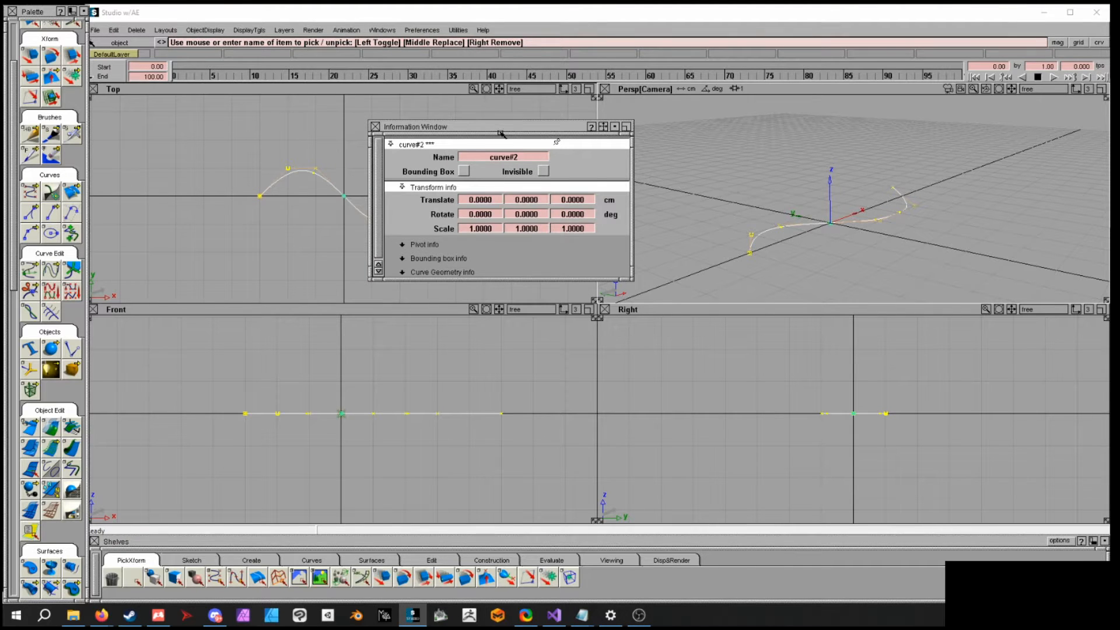
left_click_drag(500, 133, 573, 114)
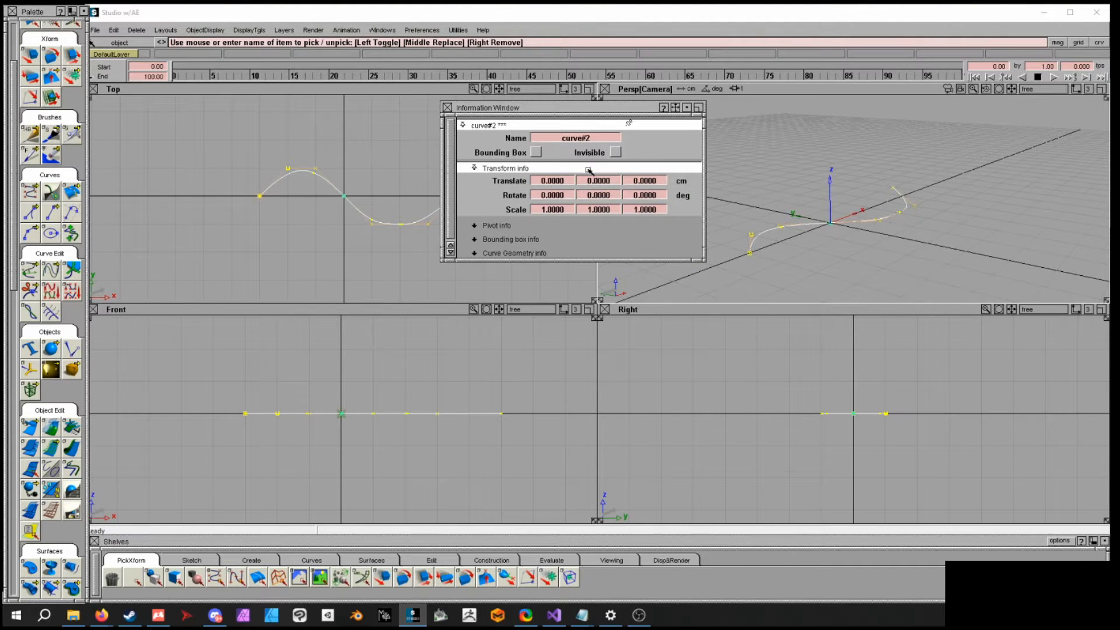
left_click_drag(585, 110, 554, 117)
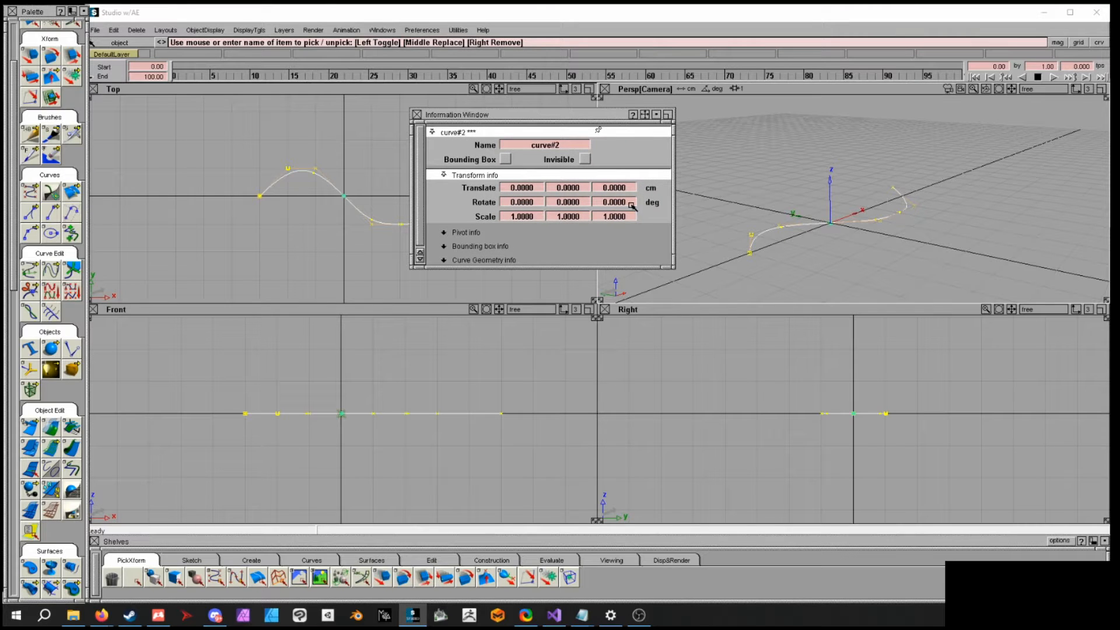
left_click(541, 203)
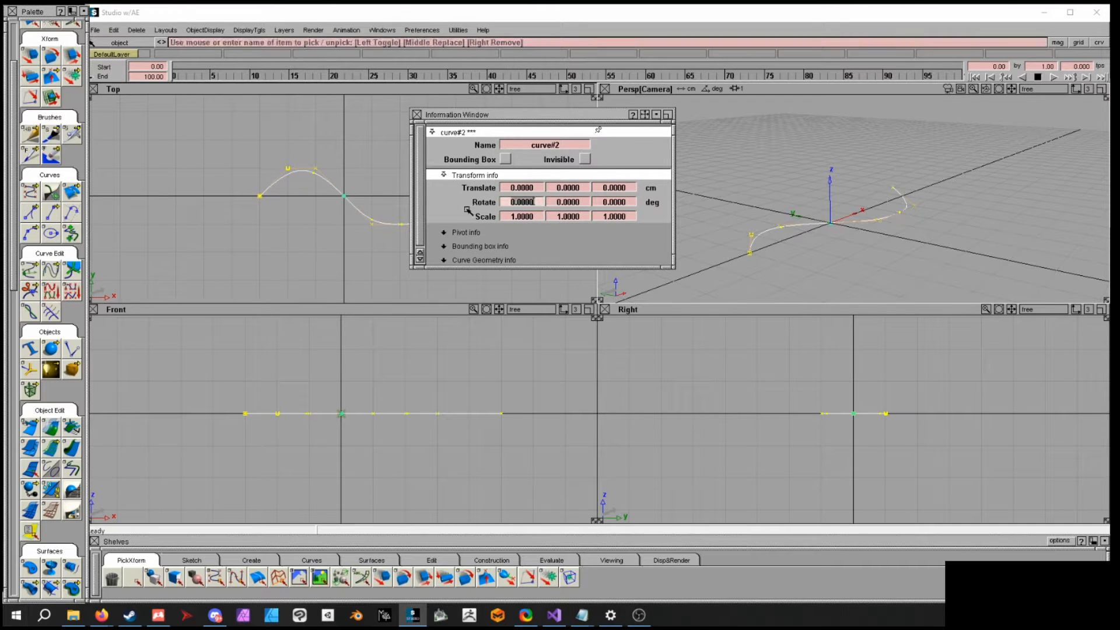
type("0")
key("Return")
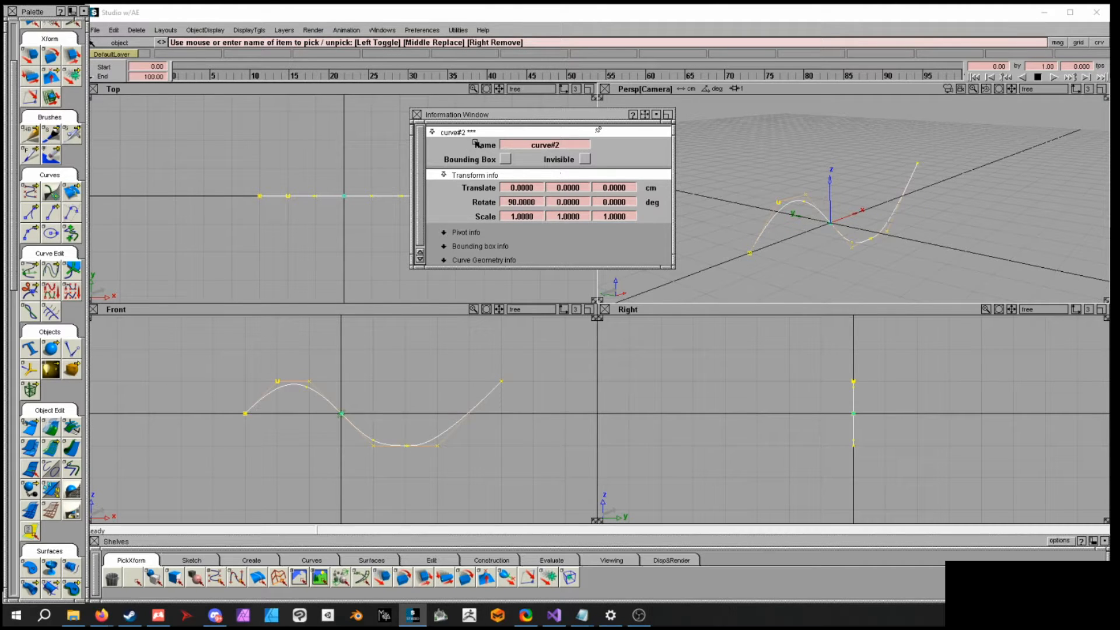
- Close the Information Window and move the curve off the origin along the Y axis
left_click(418, 115)
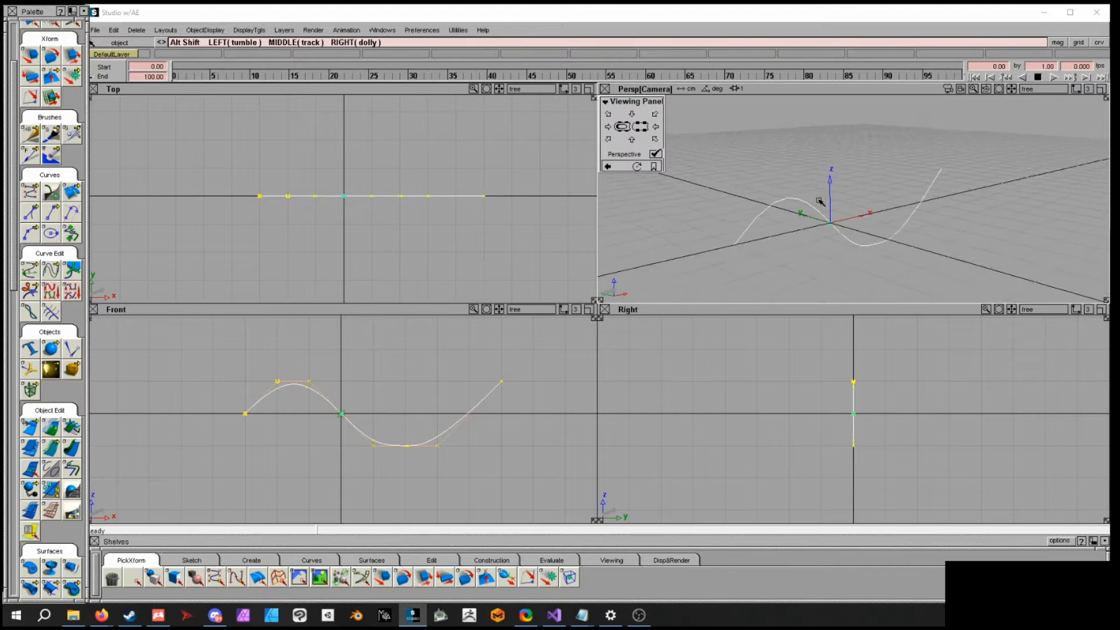
left_click_drag(880, 181, 872, 159, "ctrl+shift")
left_click_drag(886, 228, 907, 202, "ctrl+shift")
left_click(830, 222)
middle_click_drag(907, 202, 986, 221)
mouse_move(972, 217)
left_mouse_down("alt+shift")
mouse_move(989, 217)
mouse_move(973, 220)
left_mouse_up("alt+shift")
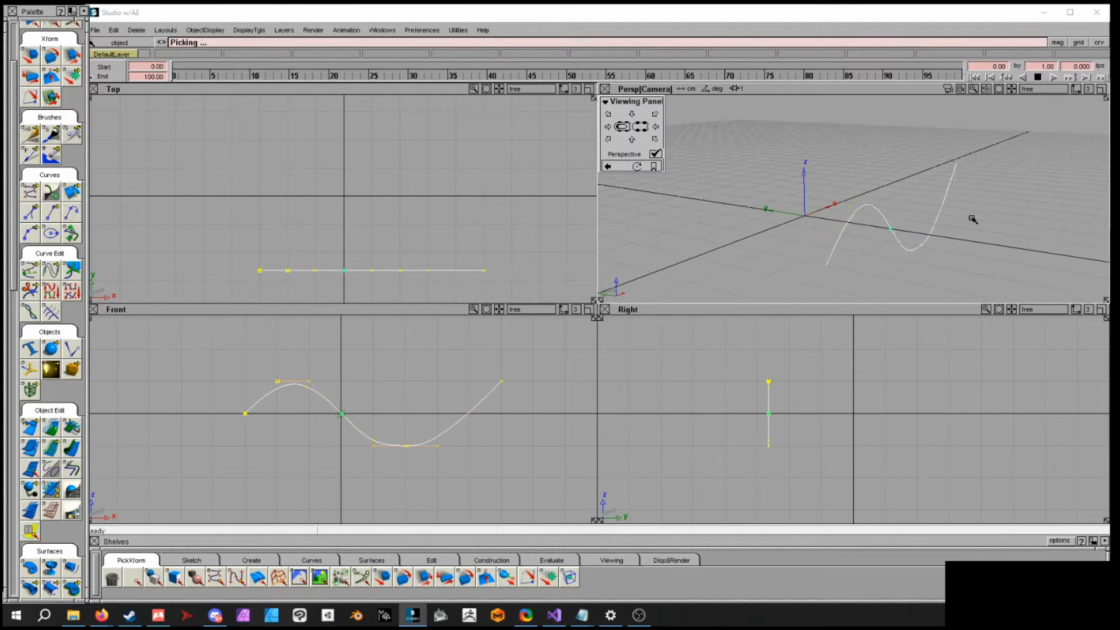
- Duplicate the curve and move the copy across the X axis to the other side of the origin
left_click(114, 31)
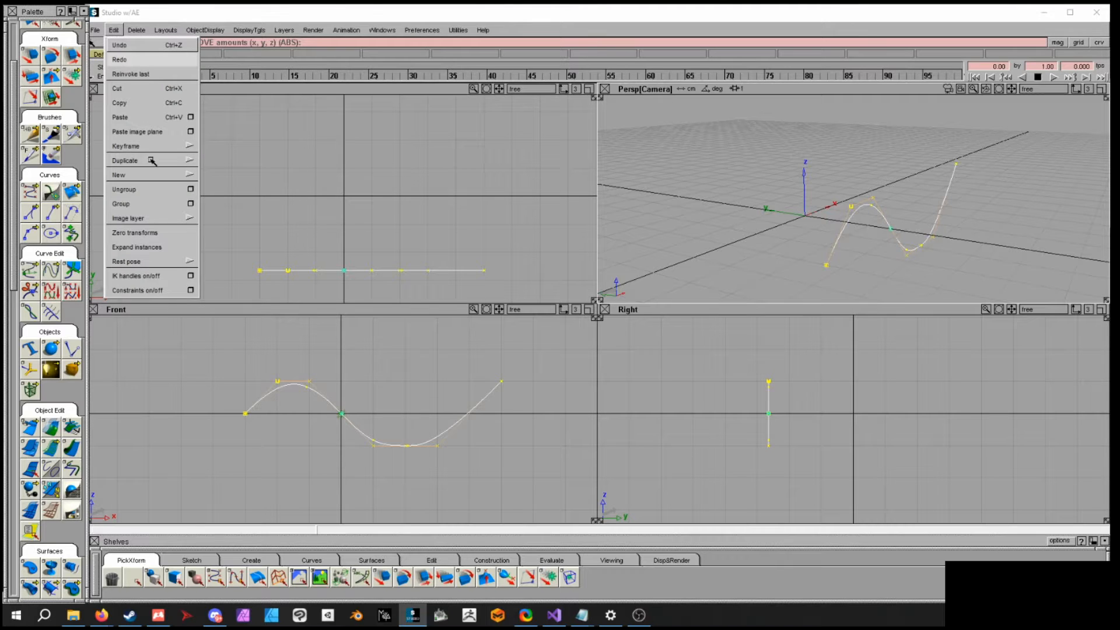
mouse_move(152, 160)
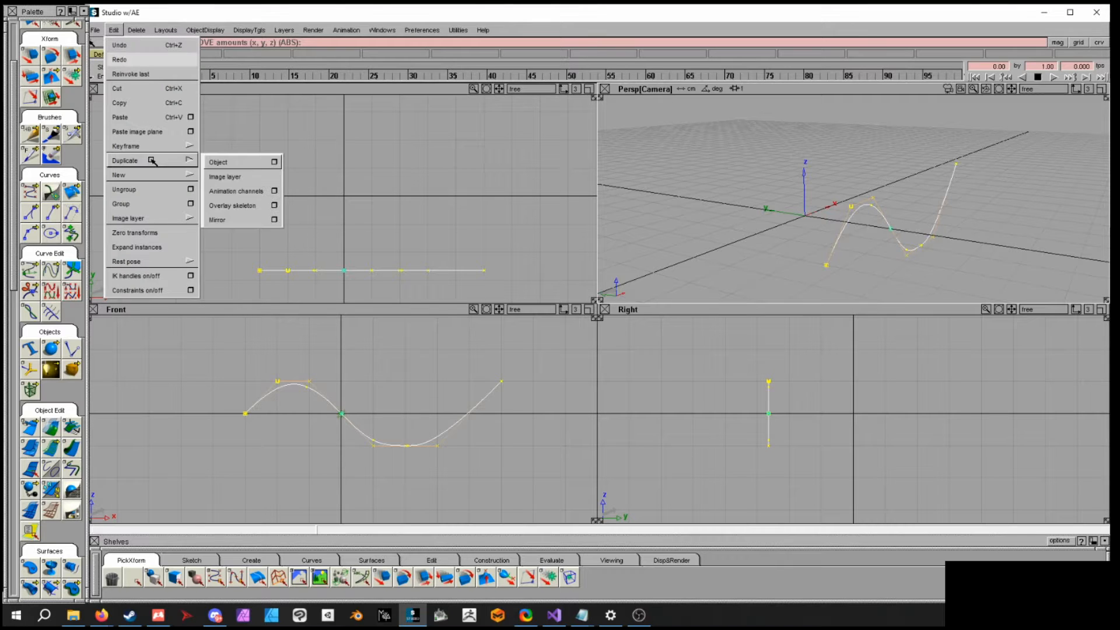
left_click(231, 164)
right_click_drag(905, 185, 904, 165, "ctrl+shift")
left_click_drag(1015, 214, 994, 210)
key("ctrl+z")
middle_click_drag(1005, 224, 848, 222)
key("alt+shift")
left_click_drag(810, 247, 834, 245, "alt+shift")
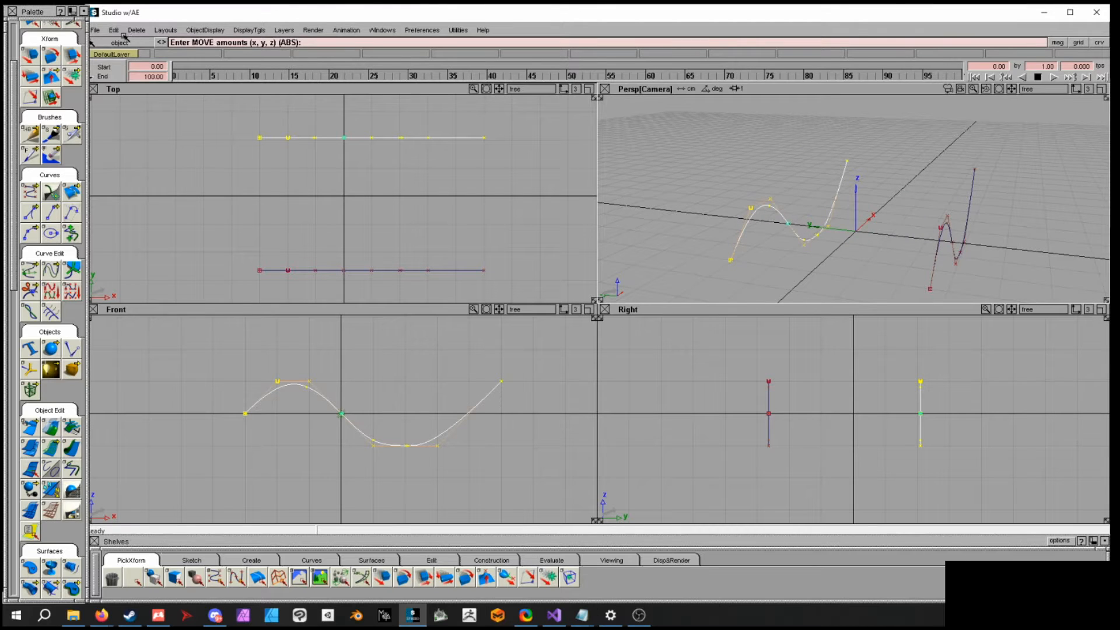
- Duplicate the curve again and move the new copy further along the Y axis beyond the others
left_click(113, 30)
mouse_move(145, 160)
left_click(217, 161)
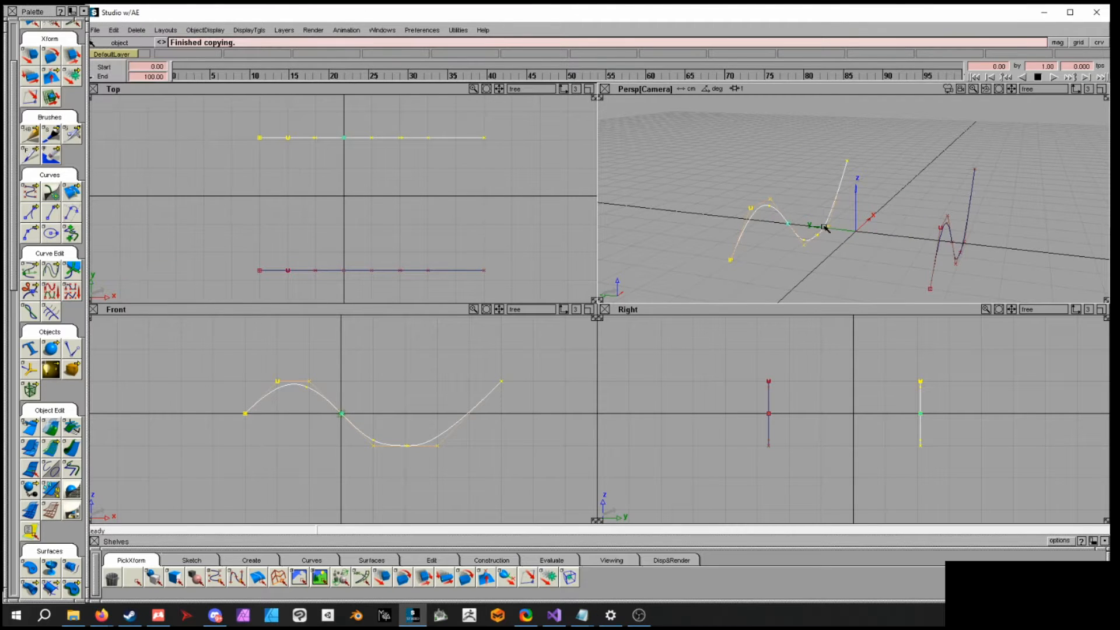
middle_click_drag(862, 226, 778, 223)
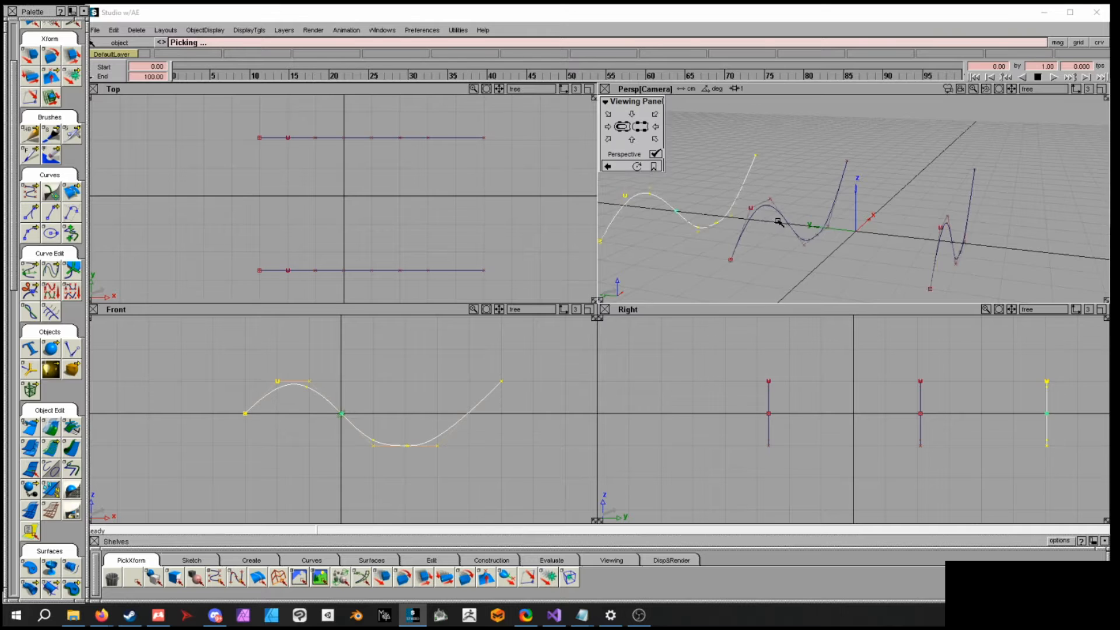
left_click_drag(778, 223, 815, 215, "alt+shift")
left_click(802, 210)
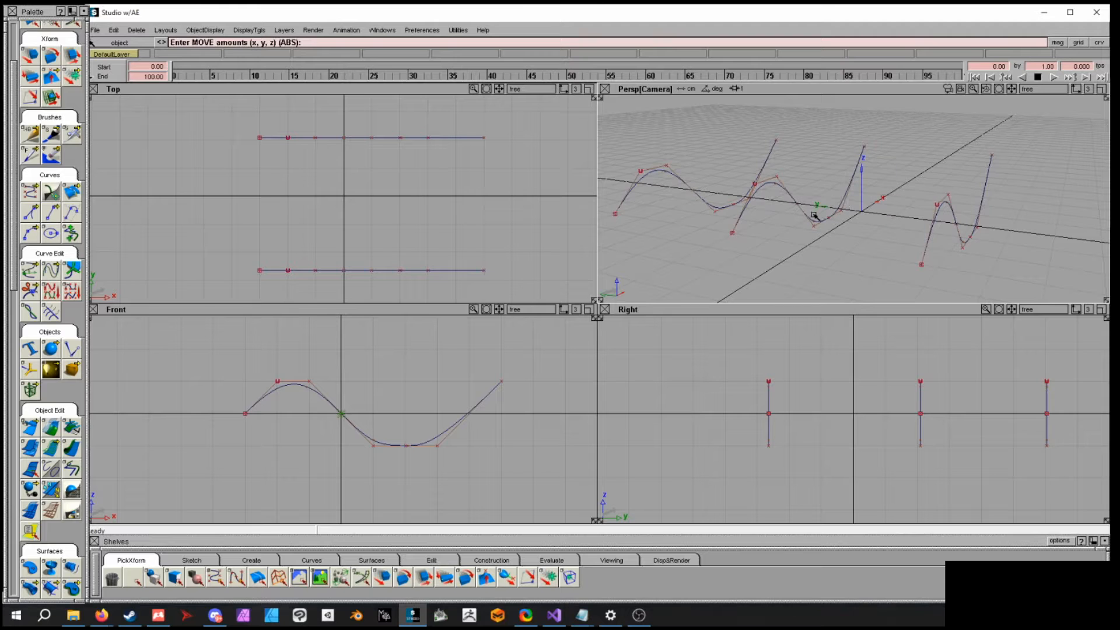
- Select the middle curve and nudge it slightly along the Y axis
left_click(807, 220)
middle_click_drag(836, 222, 840, 205, "ctrl+shift")
middle_click_drag(877, 215, 899, 218)
left_click_drag(945, 211, 904, 182, "alt+shift")
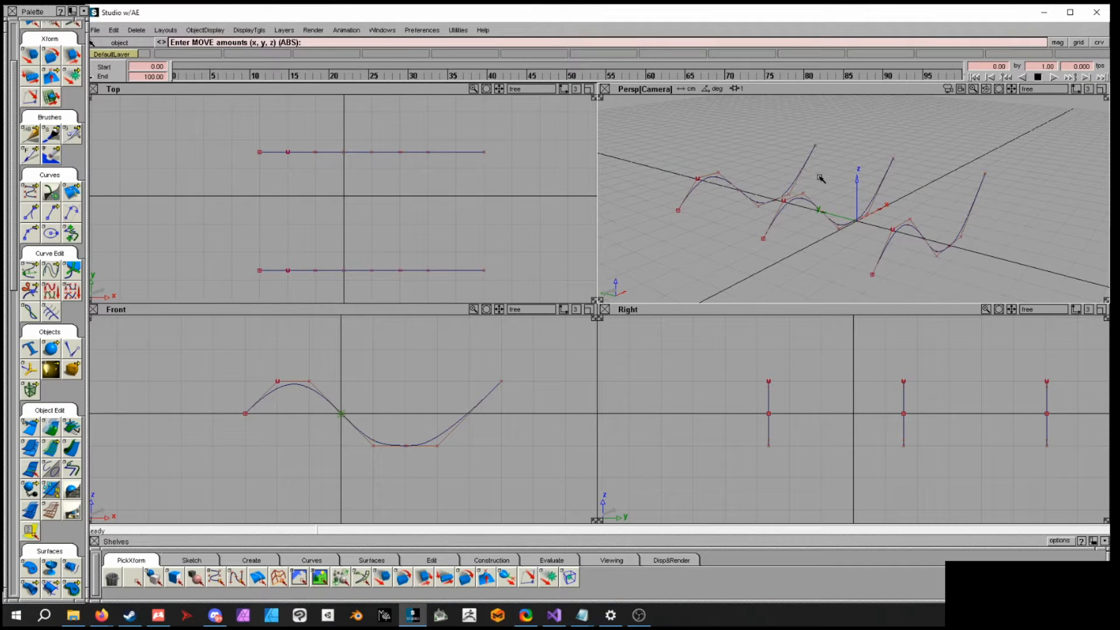
- Skin a surface across the three curves with the Skin tool using default Interpolate, Open settings
left_click_drag(13, 204, 7, 315)
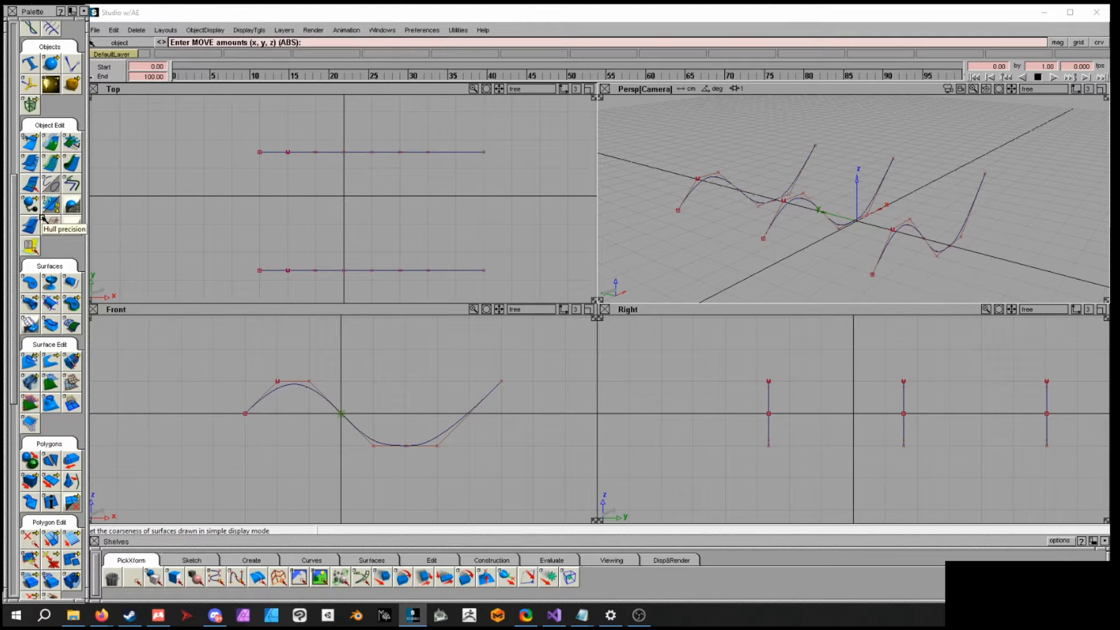
scroll(15, 266, "down", 2)
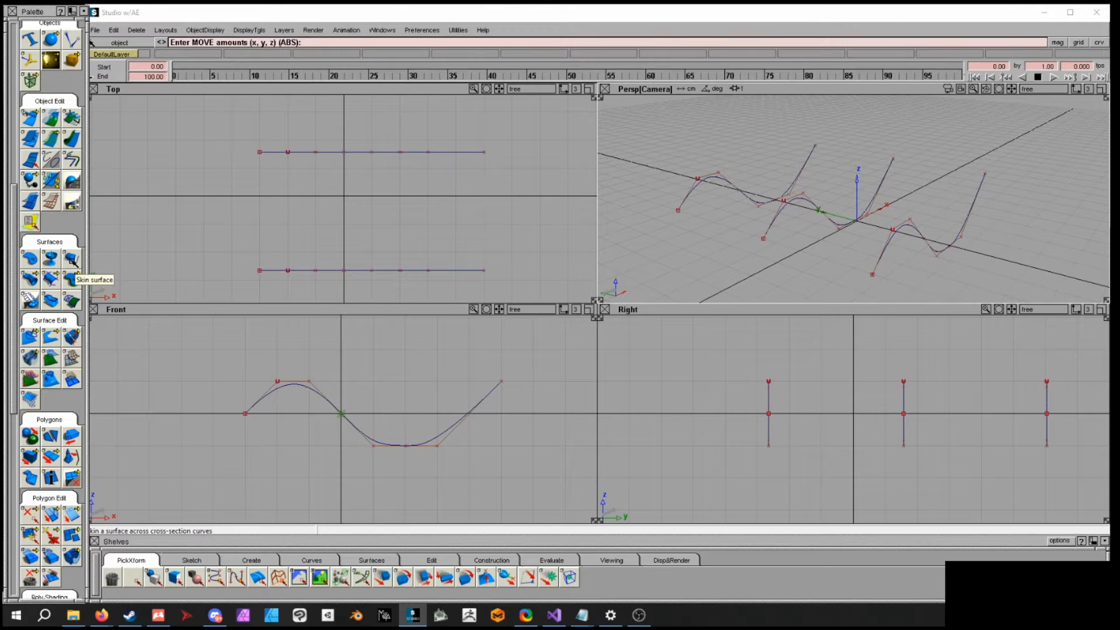
double_click(70, 279)
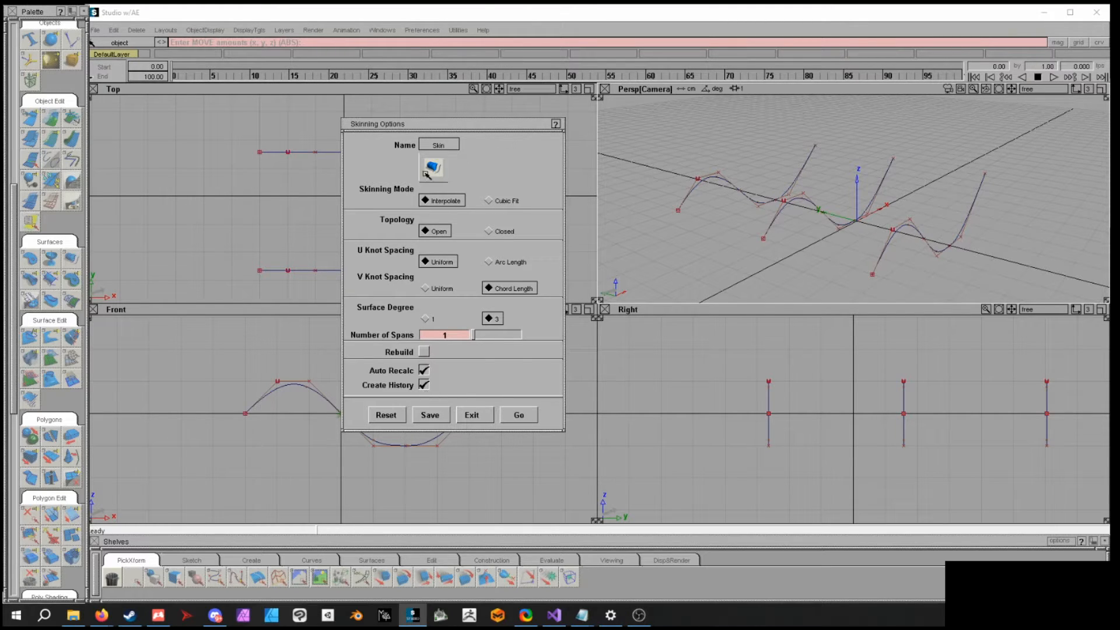
left_click(521, 416)
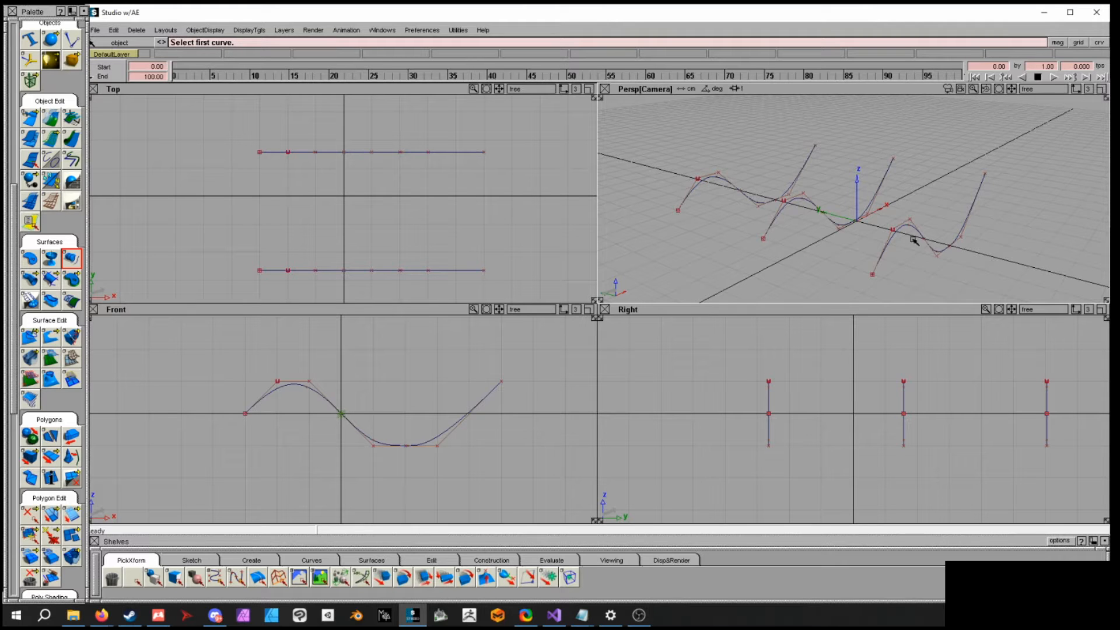
left_click(963, 227)
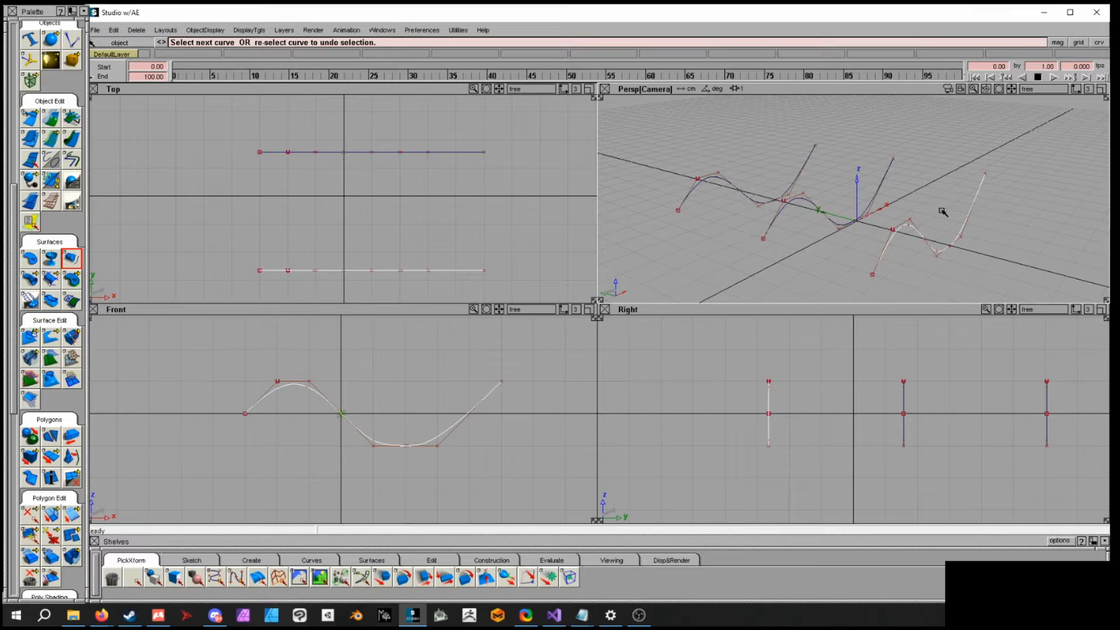
left_click(855, 221)
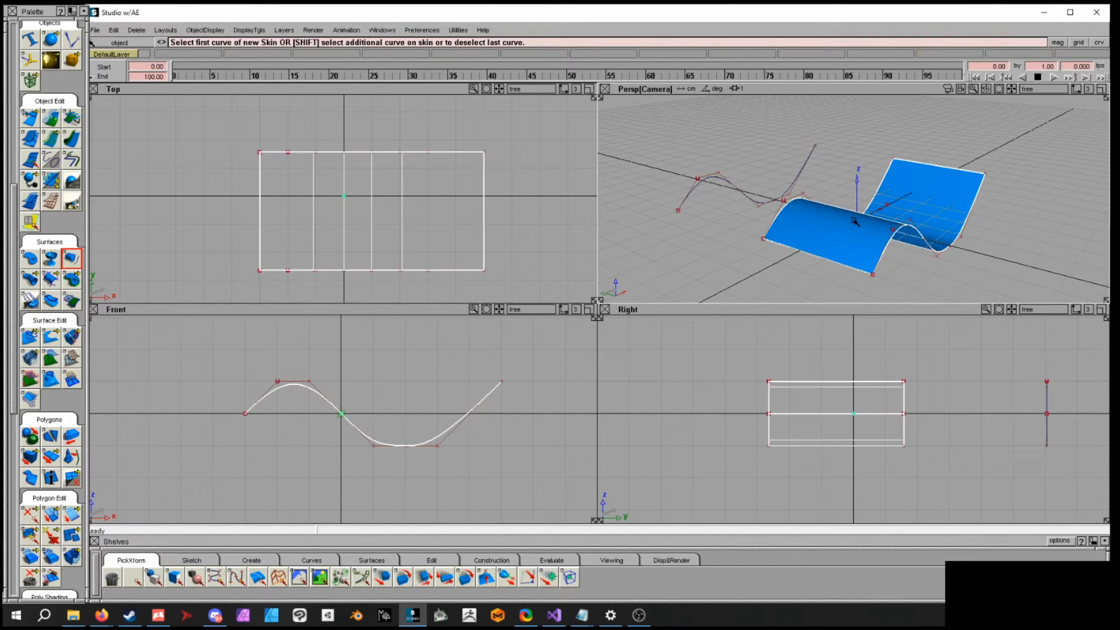
left_click(761, 201, "shift")
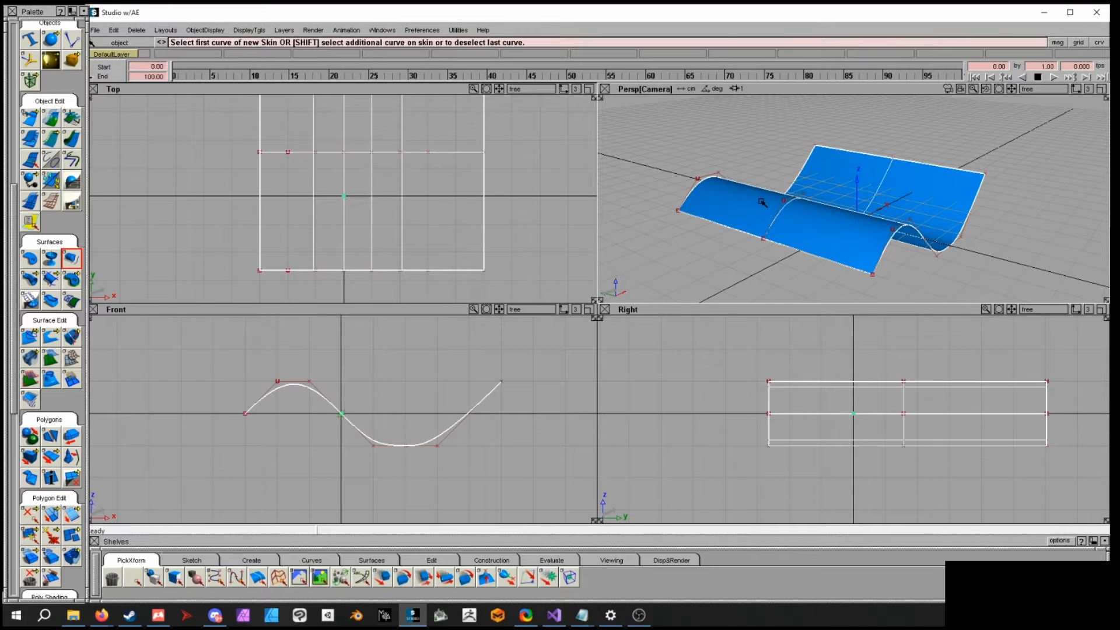
- Pick the middle curve as an object and move it upward to reshape the skinned surface
left_click(763, 162, "ctrl+shift")
left_click_drag(762, 161, 762, 183, "ctrl+shift")
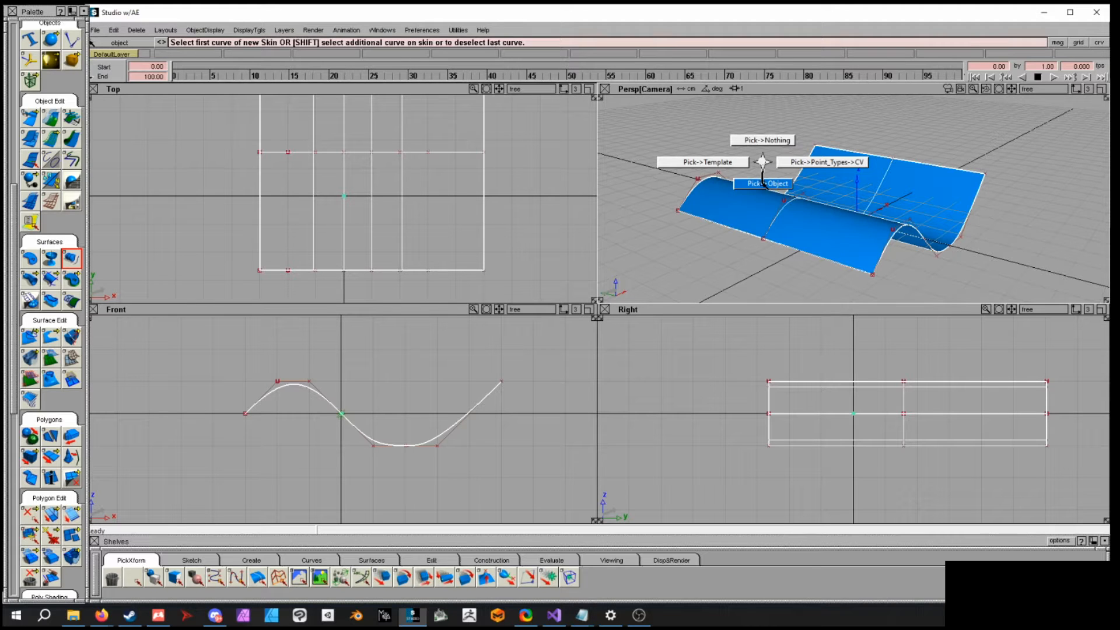
left_click_drag(764, 183, 764, 184, "ctrl+shift")
left_click_drag(979, 235, 945, 247, "ctrl+shift")
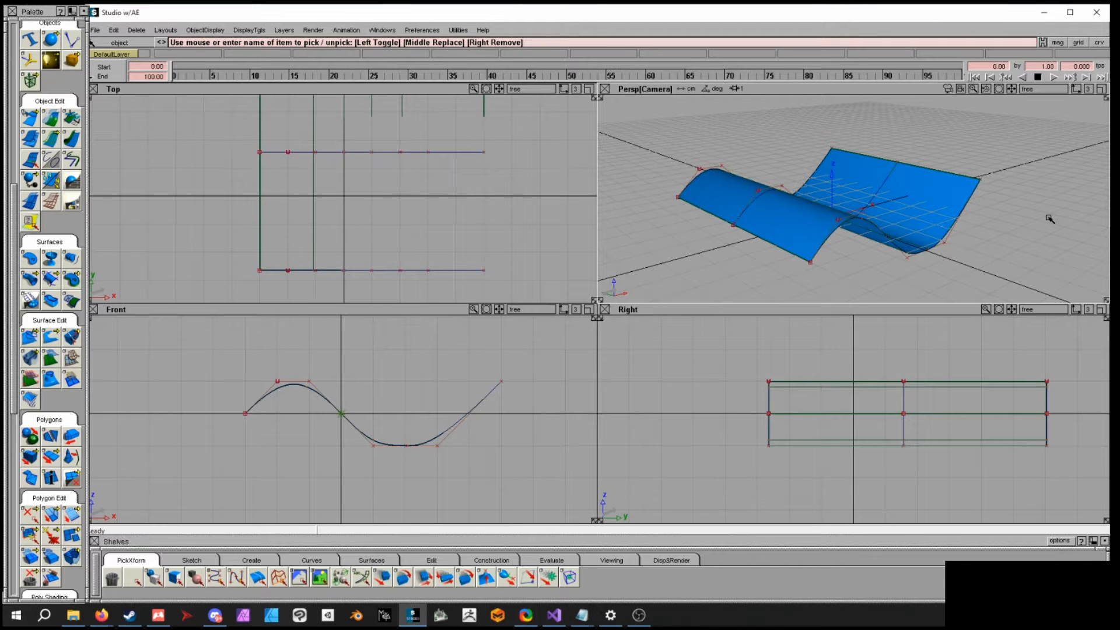
left_click(924, 251)
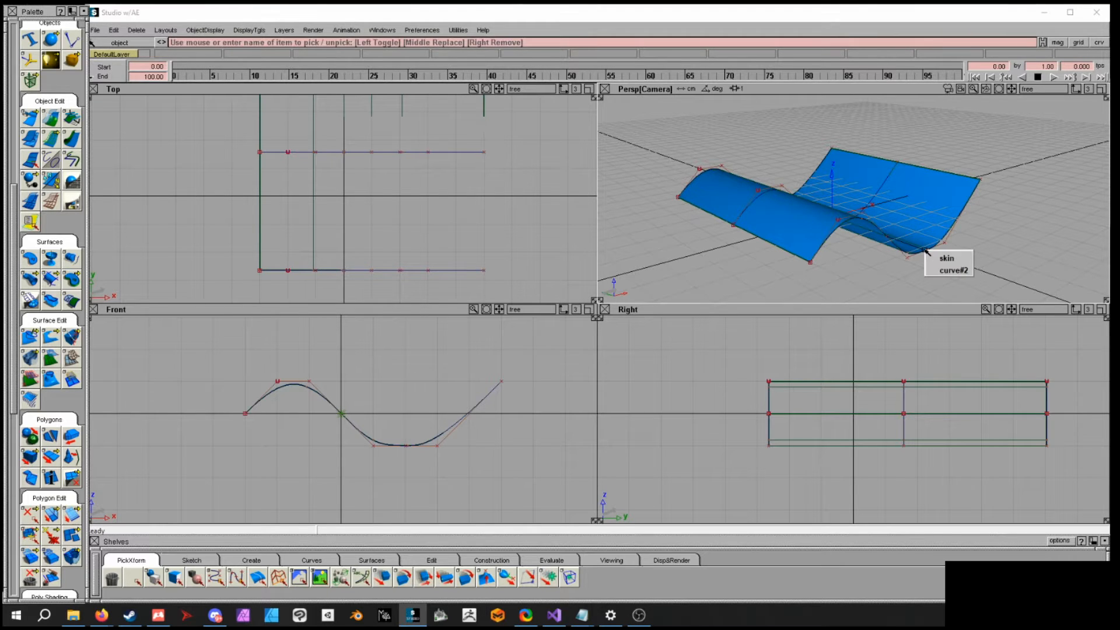
left_click(950, 271)
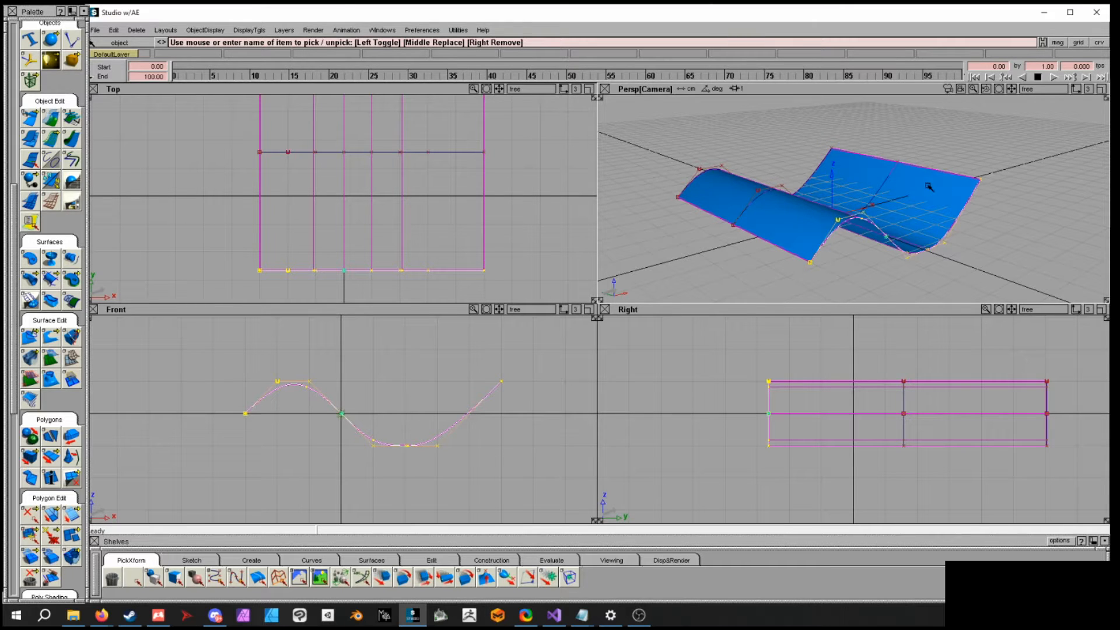
mouse_move(969, 259)
middle_mouse_down("ctrl+shift")
mouse_move(990, 260)
mouse_move(971, 260)
middle_mouse_up("ctrl+shift")
left_click(971, 261, "ctrl+shift")
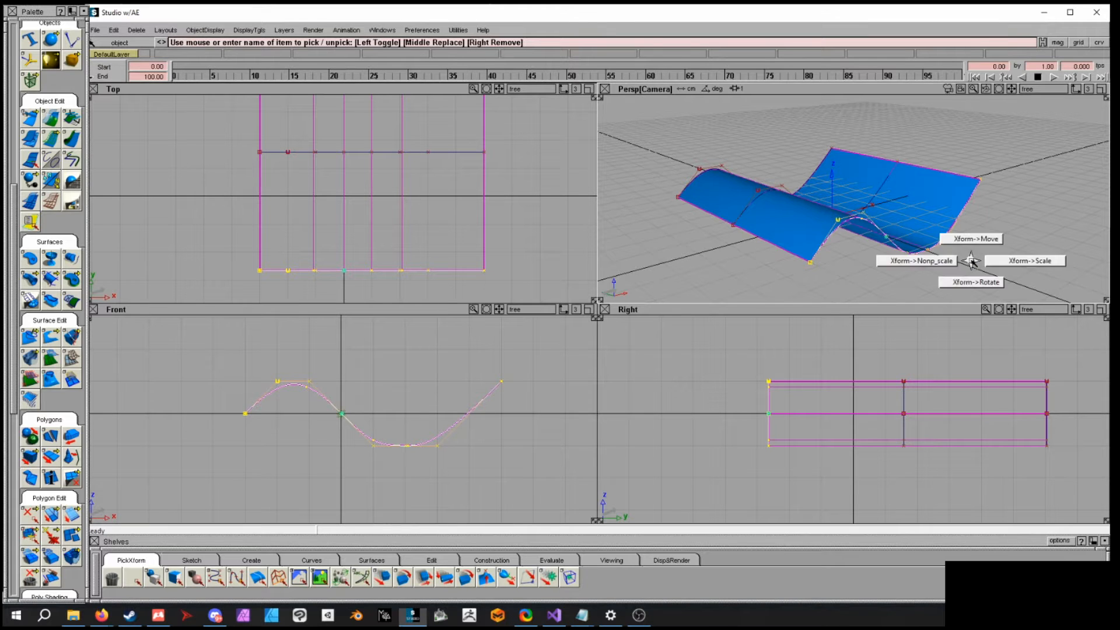
left_click(972, 248)
left_click_drag(990, 232, 917, 222)
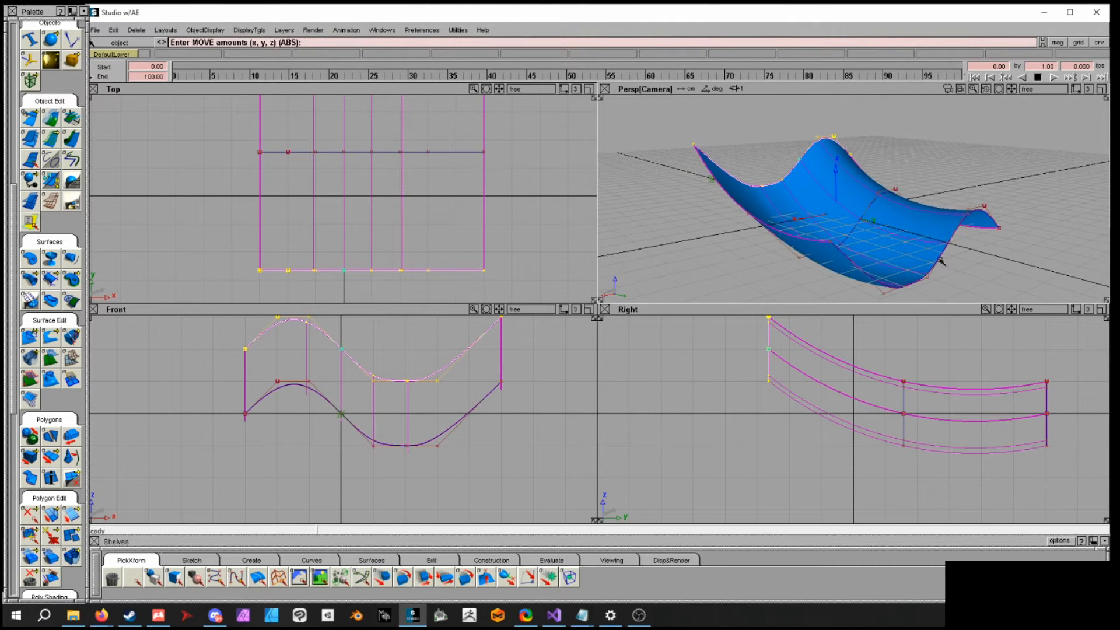
left_click_drag(977, 246, 816, 179, "alt+shift")
left_click_drag(985, 206, 980, 165, "ctrl+shift")
left_click_drag(977, 259, 975, 282, "ctrl+shift")
- Pick an outer curve and raise it to bend the surface, then switch picking to CVs
left_click(974, 235)
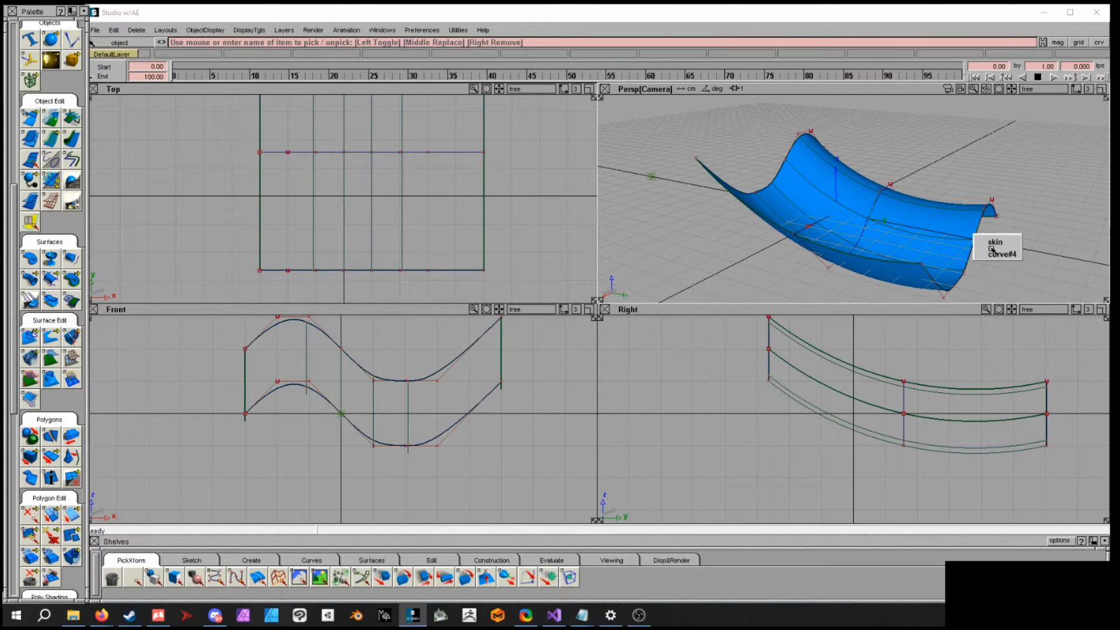
left_click(999, 255)
left_click_drag(998, 255, 998, 236, "ctrl+shift")
right_click_drag(999, 242, 1008, 212)
left_click_drag(1008, 213, 699, 170, "alt+shift")
mouse_move(880, 166)
left_mouse_down("alt+shift")
mouse_move(877, 191)
mouse_move(873, 168)
left_mouse_up("alt+shift")
left_click_drag(875, 175, 1058, 226, "alt+shift")
left_click_drag(982, 240, 901, 161, "alt+shift")
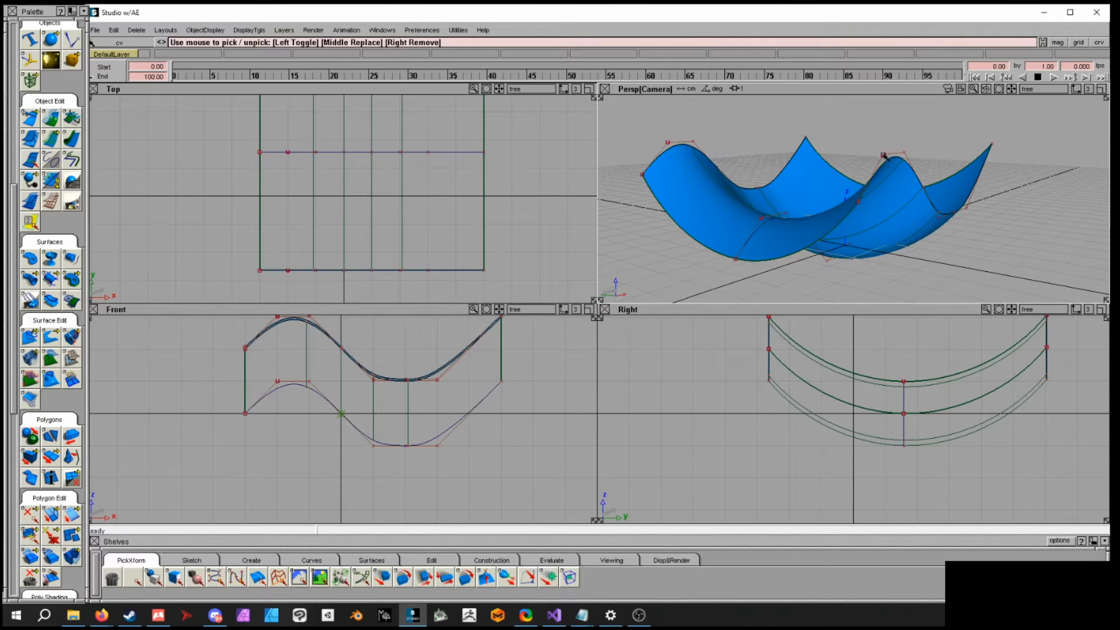
- Pick CVs on the curves and move them to reshape the skinned surface
left_click(884, 156)
left_click_drag(1005, 200, 1005, 187, "ctrl+shift")
mouse_move(1012, 228)
right_mouse_down()
mouse_move(1013, 199)
mouse_move(1023, 245)
right_mouse_up()
left_click_drag(1017, 184, 924, 257, "alt+shift")
left_click(907, 249)
right_click_drag(992, 278, 986, 211)
left_click(871, 214)
left_click_drag(872, 214, 990, 230, "alt+shift")
right_click_drag(990, 230, 981, 289)
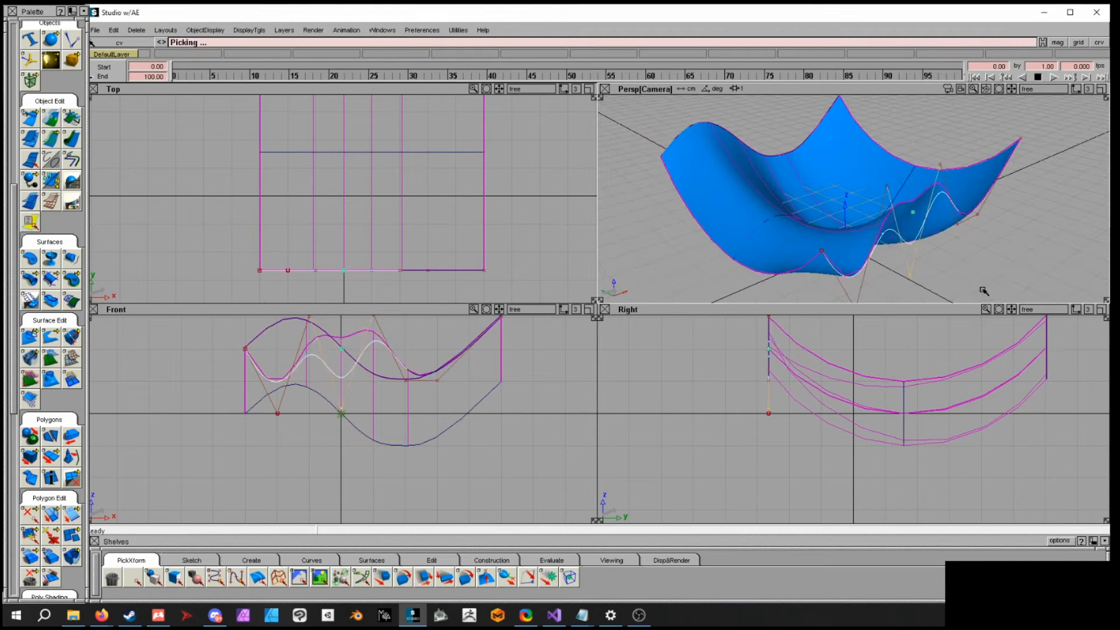
- Pick another curve's CVs and move them, then switch back to picking objects
left_click_drag(956, 211, 674, 230, "alt+shift")
left_click(878, 198)
right_click_drag(871, 168, 872, 150)
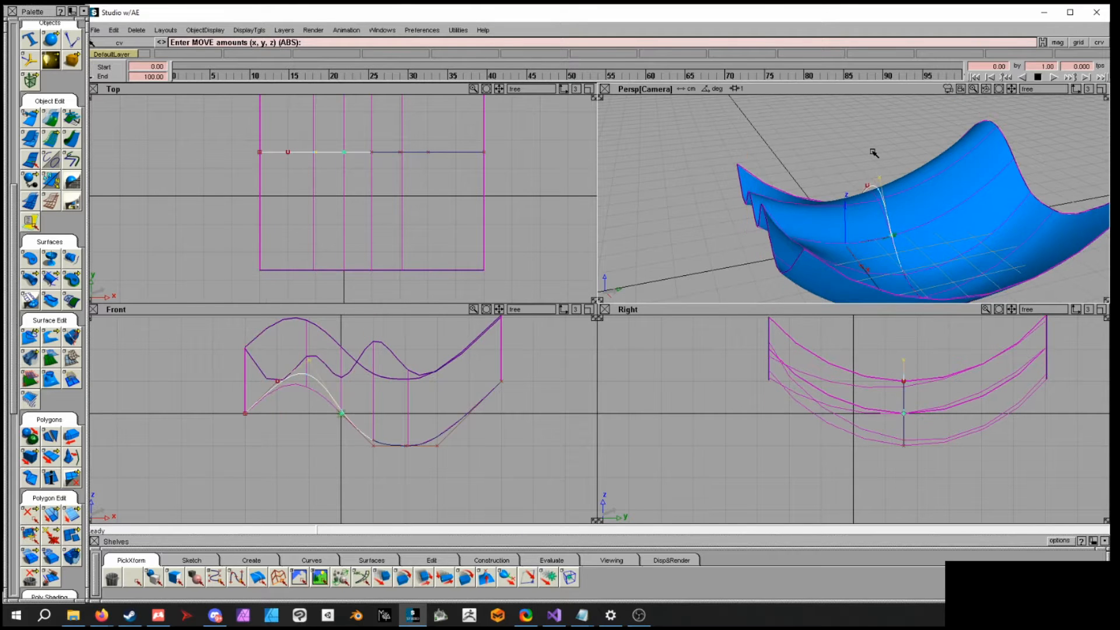
left_click(892, 236)
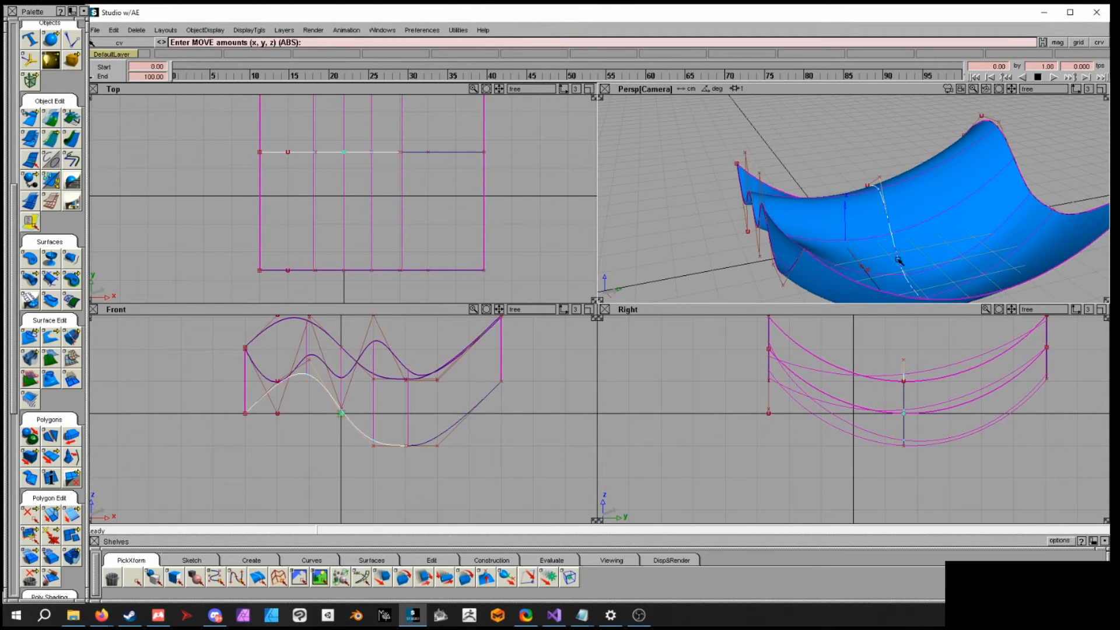
mouse_move(924, 282)
left_mouse_down("alt+shift")
mouse_move(920, 246)
mouse_move(917, 264)
left_mouse_up("alt+shift")
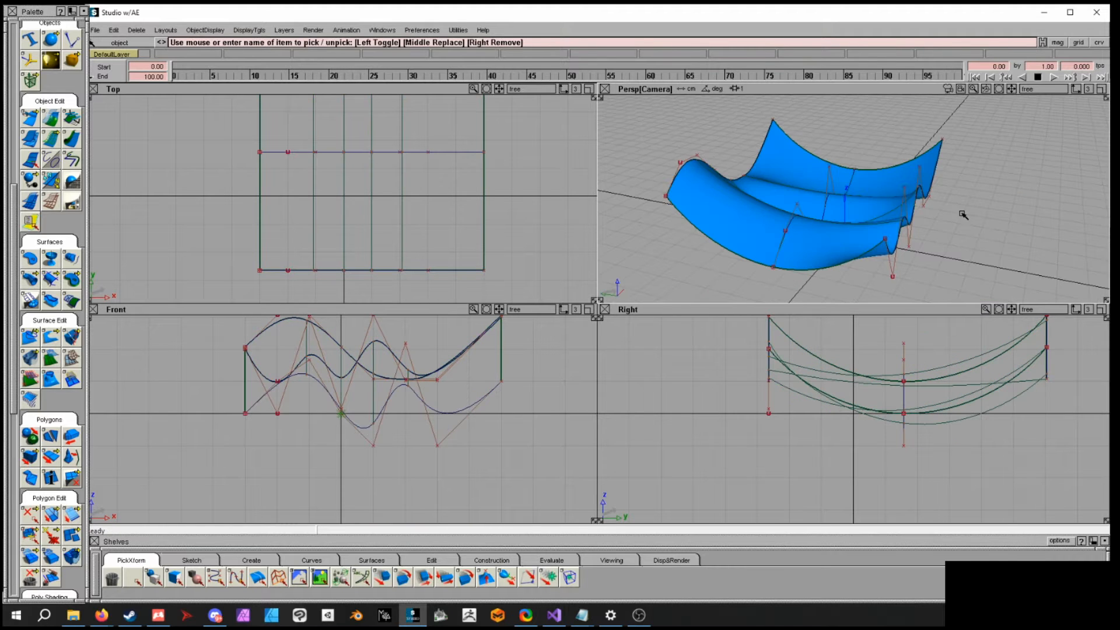
left_click_drag(963, 214, 852, 245, "alt+shift")
left_click(853, 247)
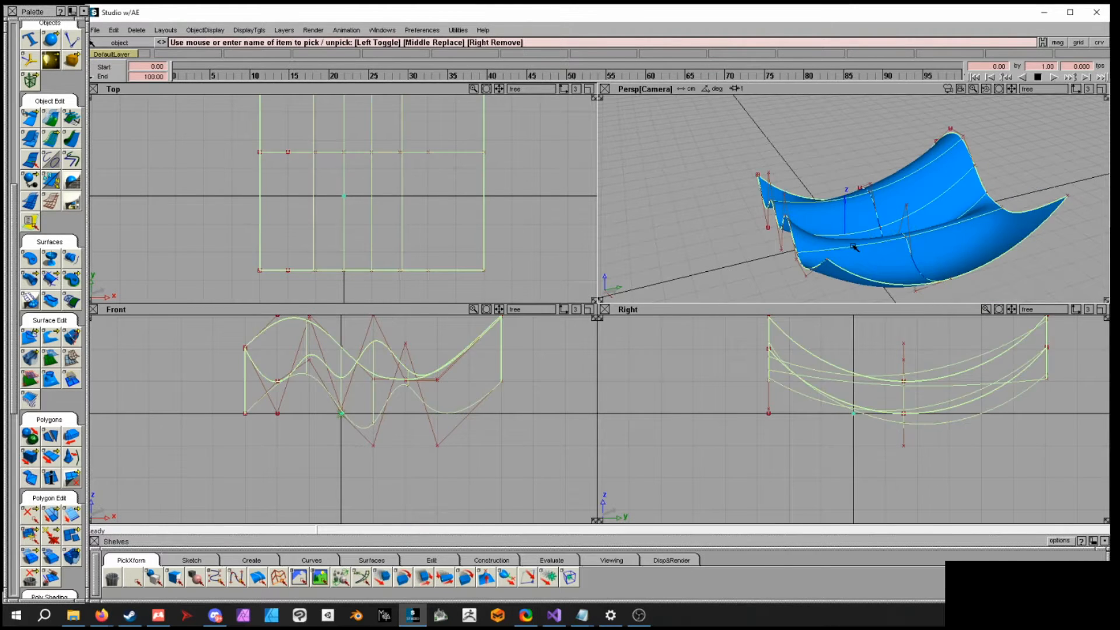
- Move the selected skinned surfaces away from the curves, accepting removal of their construction history
left_click_drag(974, 258, 984, 218, "alt+shift")
right_click_drag(984, 219, 985, 203, "ctrl+shift")
left_click_drag(962, 205, 1000, 177, "alt+shift")
left_click(1029, 217)
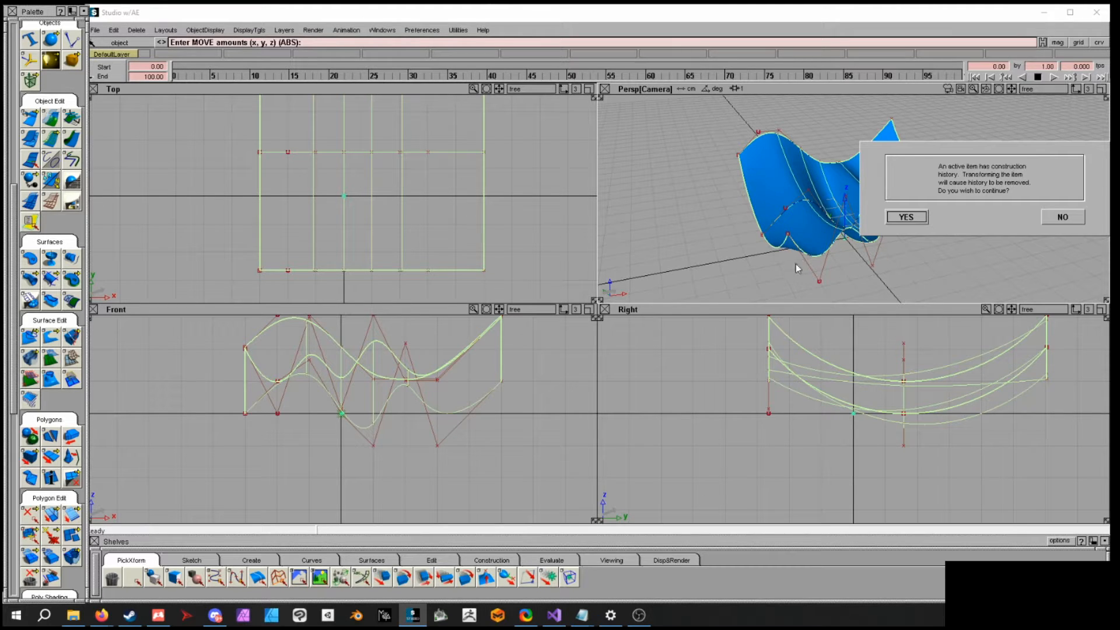
left_click(908, 217)
middle_click_drag(967, 215, 970, 197, "ctrl+shift")
left_click_drag(1018, 218, 809, 257)
middle_click_drag(760, 242, 891, 226, "alt+shift")
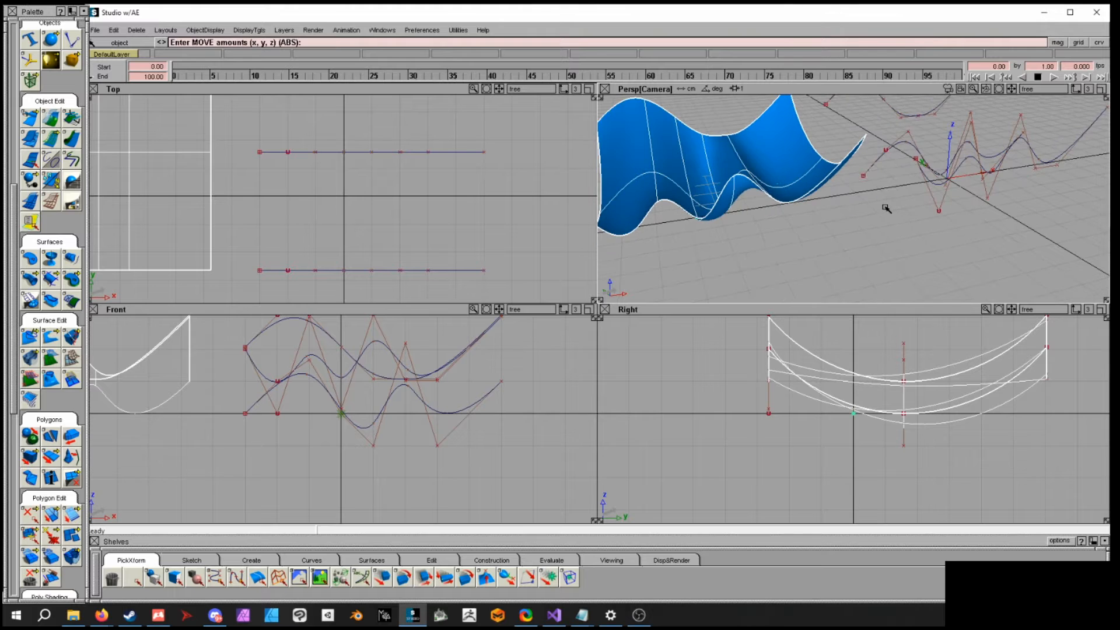
right_click_drag(883, 221, 546, 232)
middle_click_drag(827, 197, 1110, 144)
left_click_drag(934, 248, 817, 235, "alt+shift")
left_click_drag(933, 213, 917, 186, "ctrl+shift")
left_click_drag(809, 190, 887, 192, "alt+shift")
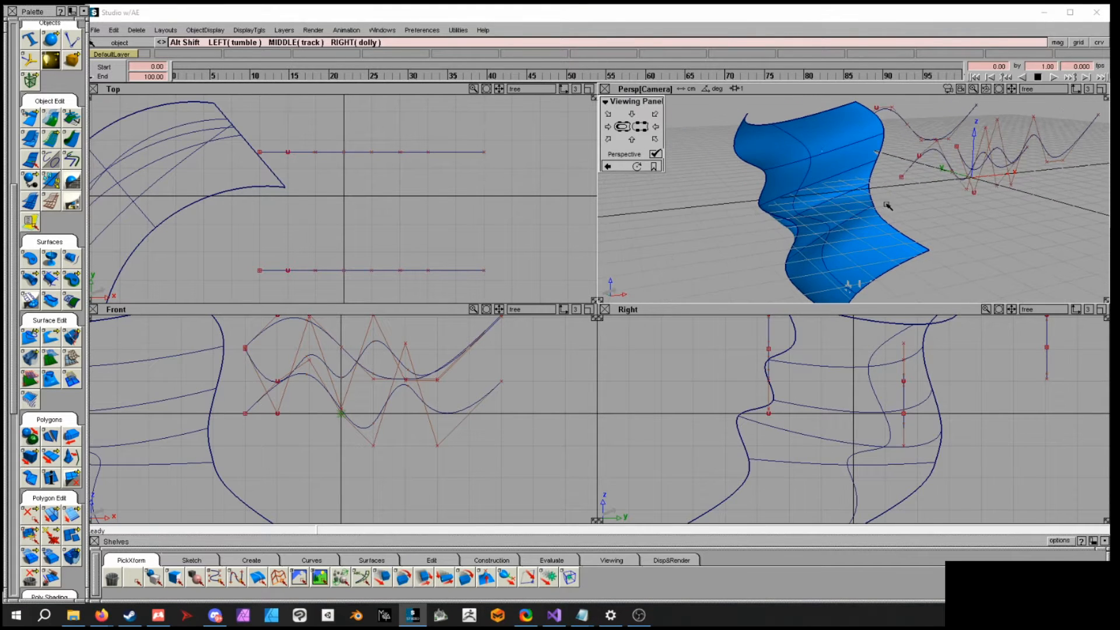
- Select the surface and set its display control to show only CVs
left_click(808, 179)
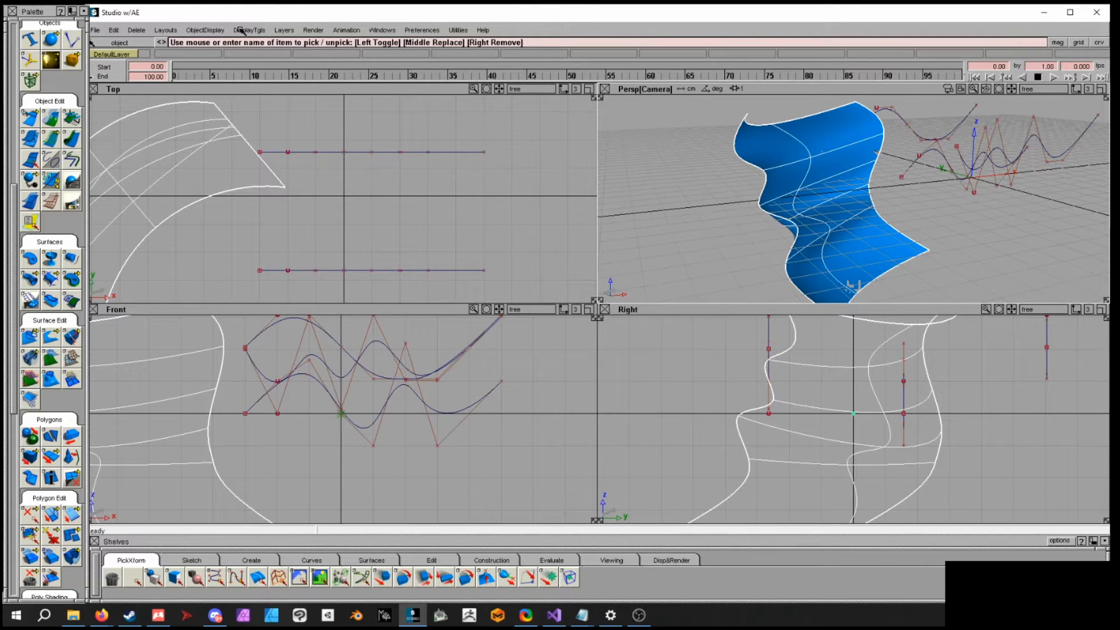
left_click(214, 30)
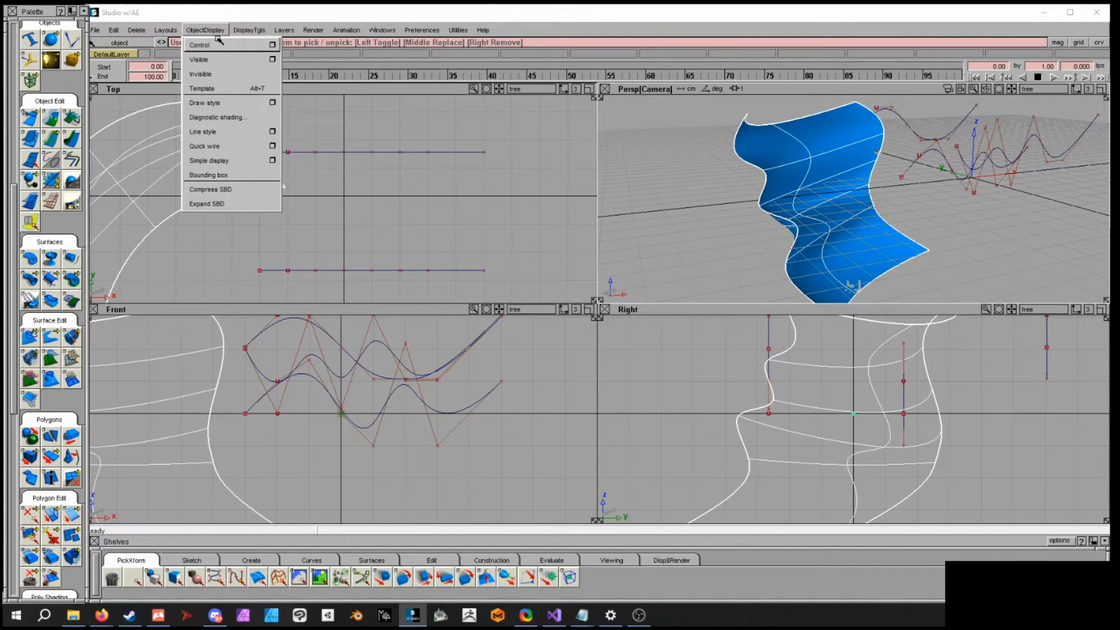
left_click(273, 45)
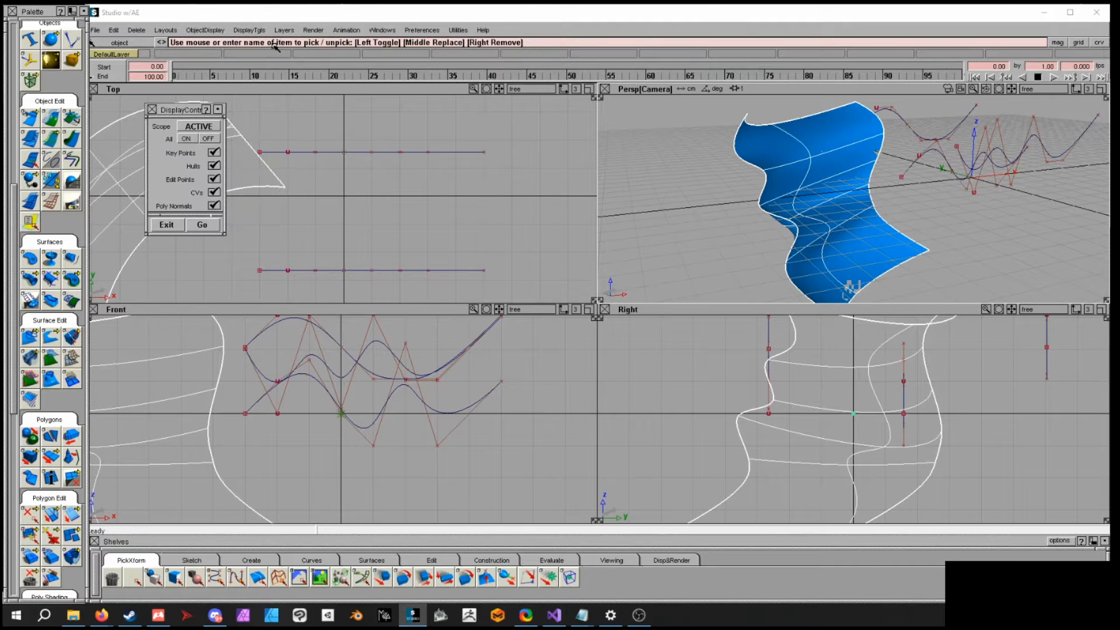
left_click_drag(175, 110, 660, 138)
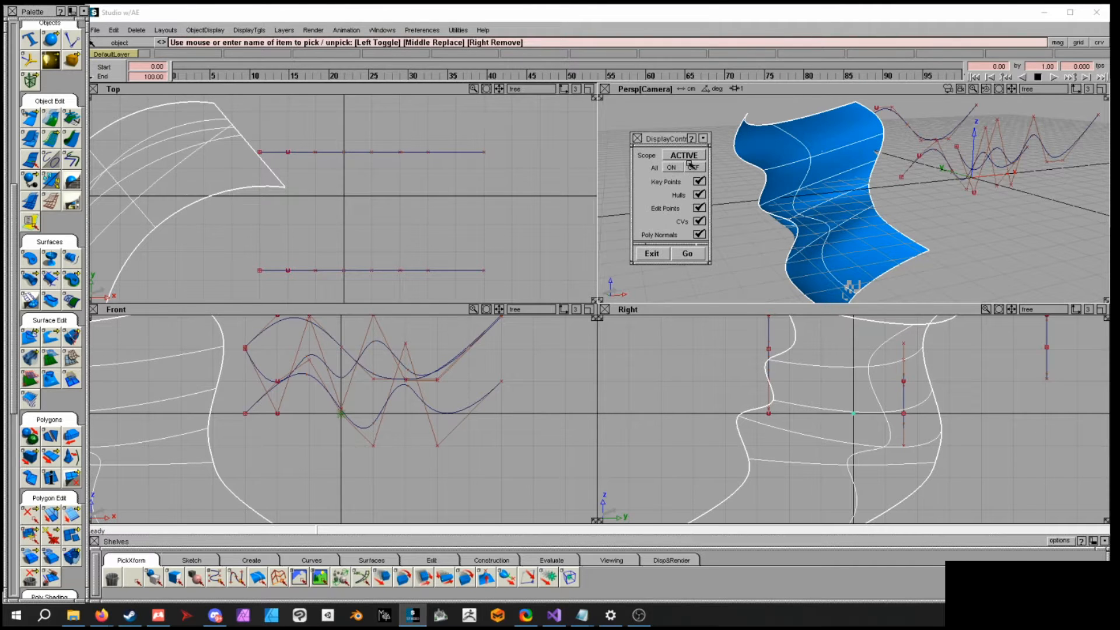
left_click_drag(708, 264, 712, 312)
left_click(692, 190)
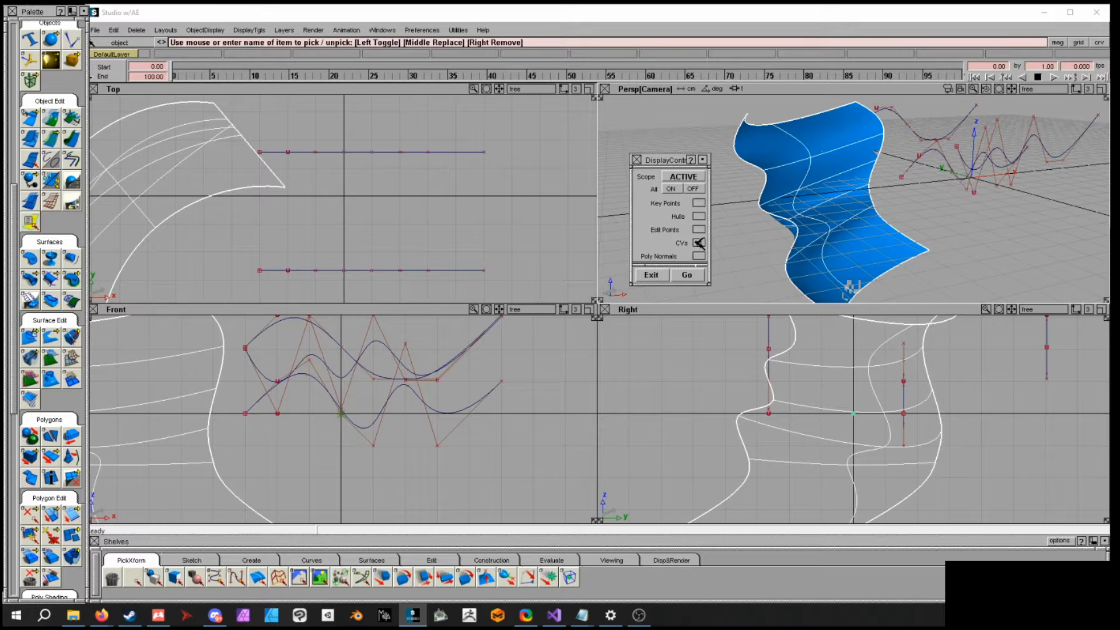
left_click(687, 277)
- Pick CVs on the surface and move them to reshape it
mouse_move(869, 234)
left_mouse_down("alt+shift")
mouse_move(915, 236)
mouse_move(874, 233)
left_mouse_up("alt+shift")
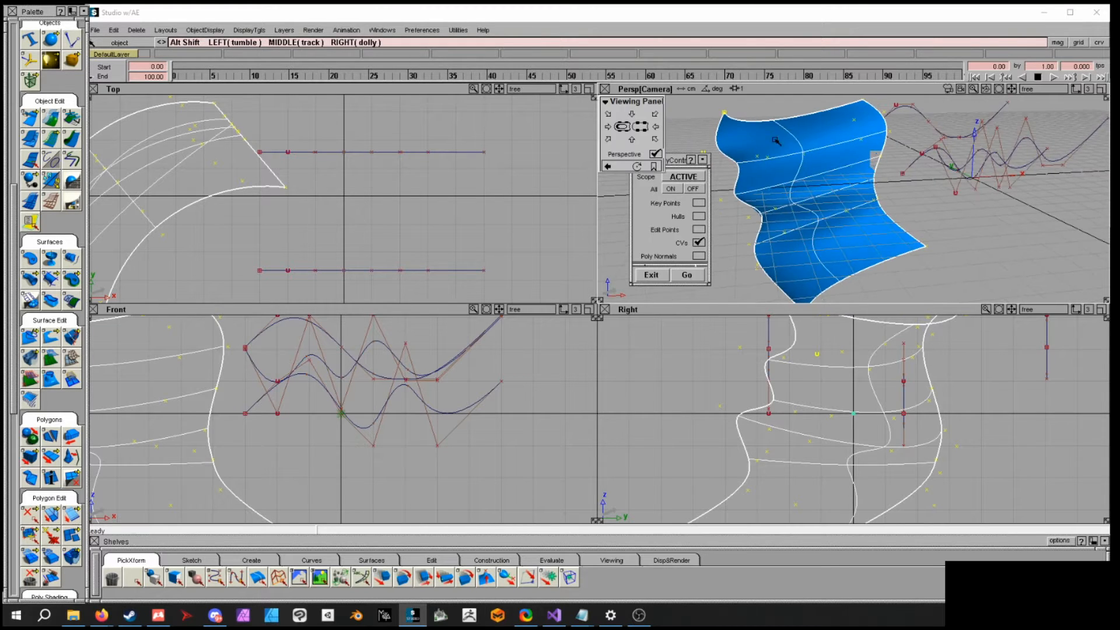
left_click_drag(790, 132, 802, 134, "alt+shift")
middle_click_drag(801, 134, 804, 151, "alt+shift")
mouse_move(804, 152)
left_mouse_down("ctrl+shift")
mouse_move(805, 128)
mouse_move(818, 153)
left_mouse_up("ctrl+shift")
left_click(815, 161)
left_click_drag(850, 193, 915, 206, "alt+shift")
middle_click_drag(915, 205, 920, 194, "ctrl+shift")
left_click(942, 199, "ctrl+shift")
left_click_drag(929, 200, 1003, 208, "ctrl+shift")
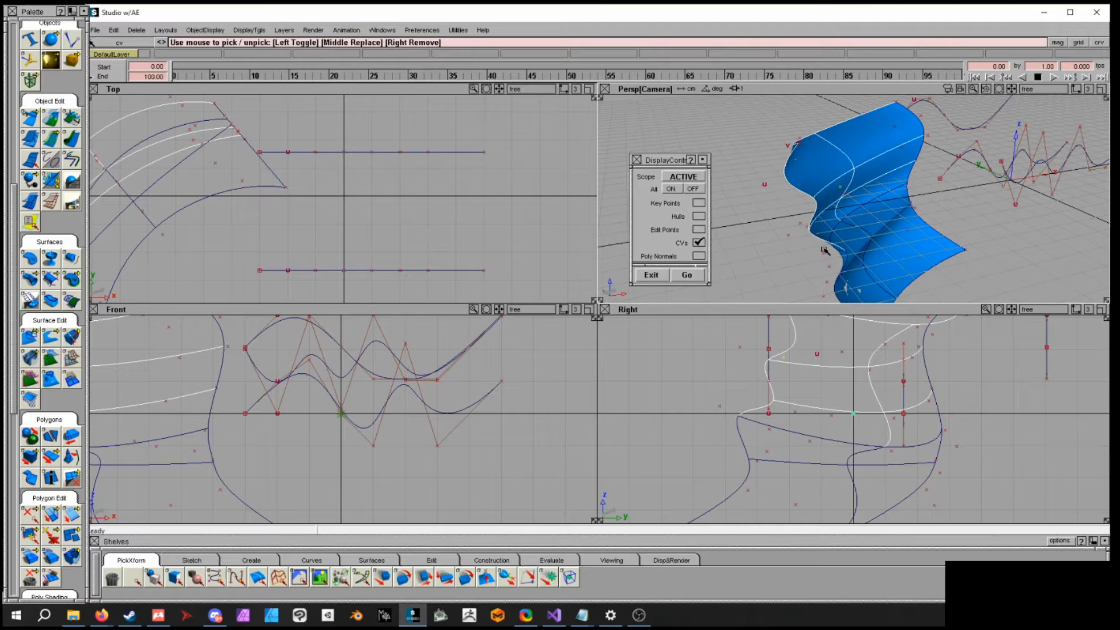
- Pick further surface CVs and move them to reshape the surface more
left_click(914, 201)
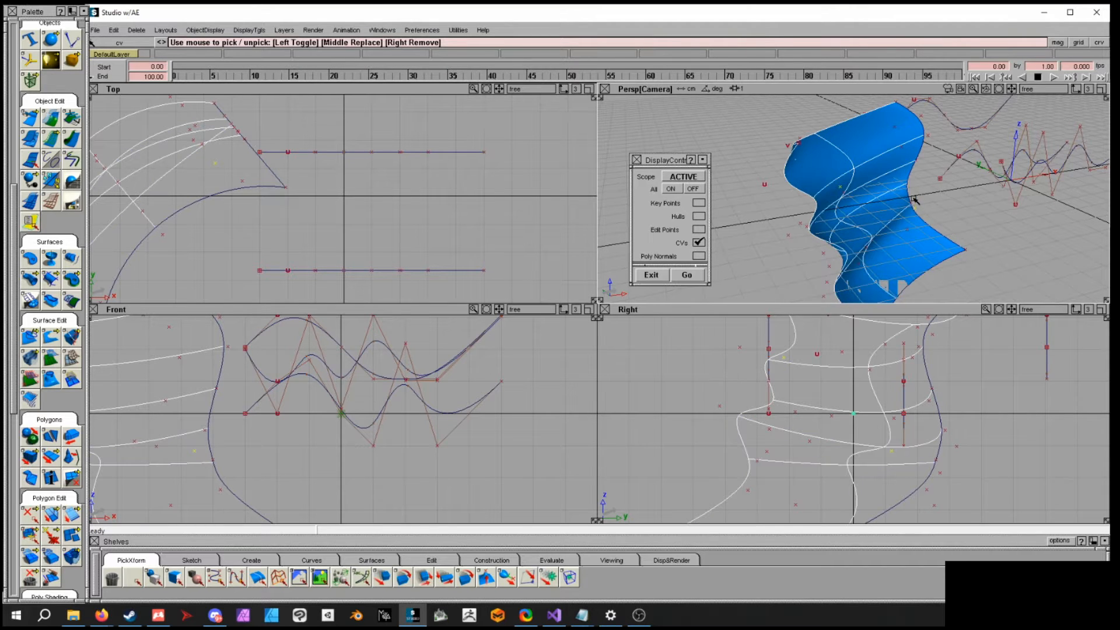
left_click(908, 204)
middle_click_drag(965, 212, 965, 195, "ctrl+shift")
left_click_drag(980, 236, 994, 209, "alt+shift")
left_click_drag(1018, 203, 835, 205)
mouse_move(880, 198)
right_mouse_down()
mouse_move(892, 127)
mouse_move(892, 256)
mouse_move(892, 211)
right_mouse_up()
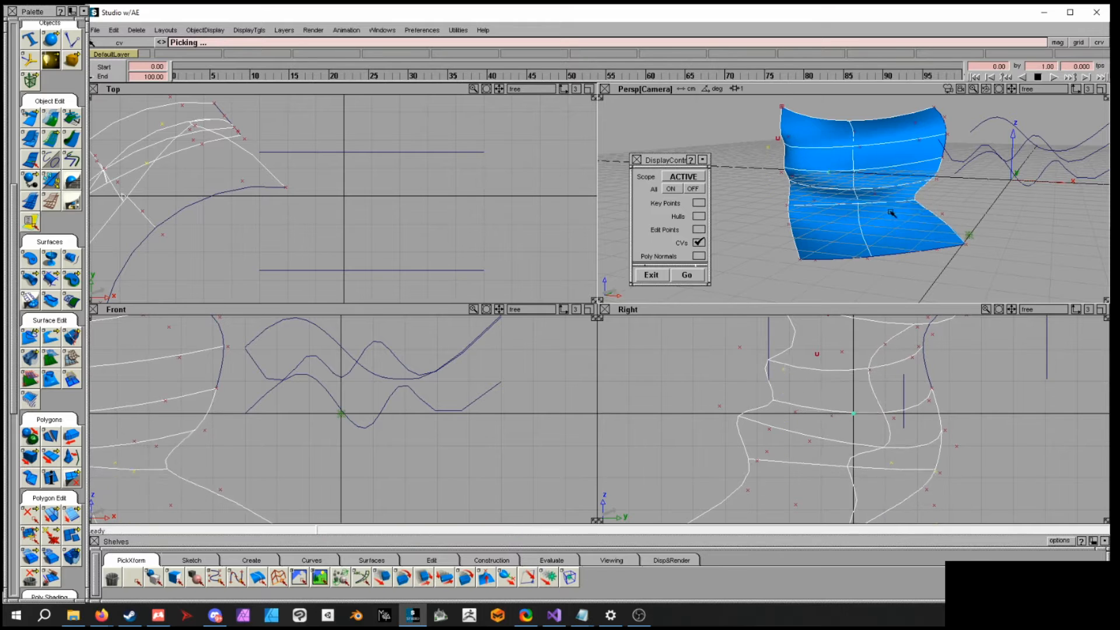
- Finish reshaping the surface by moving a few more of its CVs
left_click_drag(921, 204, 976, 193)
middle_click_drag(976, 193, 827, 212)
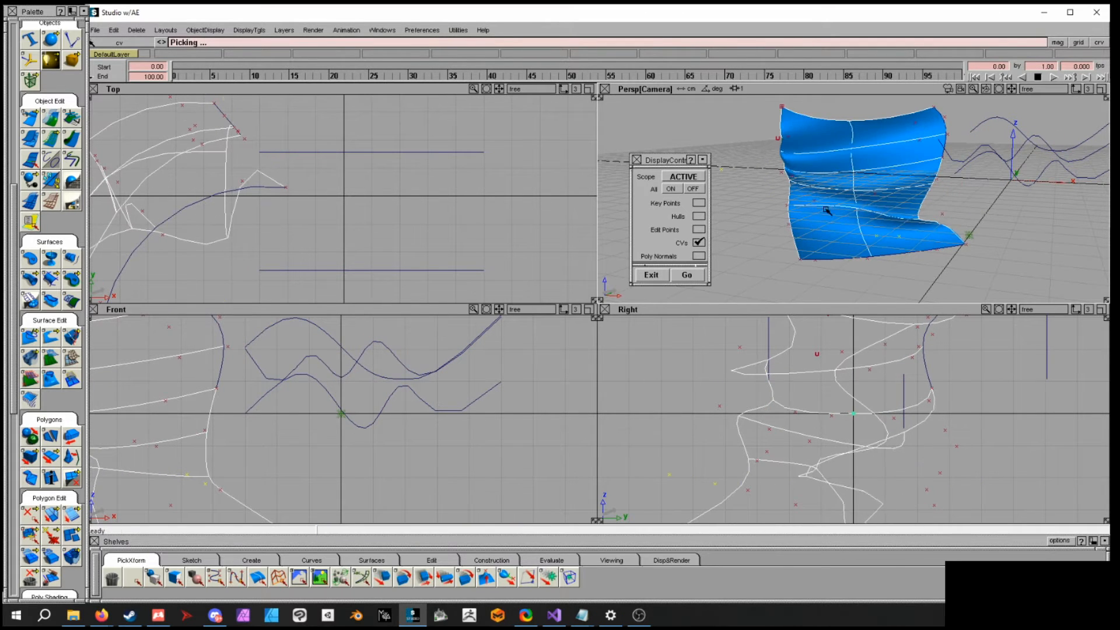
mouse_move(827, 211)
left_mouse_down("alt+shift")
mouse_move(798, 311)
mouse_move(1004, 261)
mouse_move(832, 207)
mouse_move(845, 204)
left_mouse_up("alt+shift")
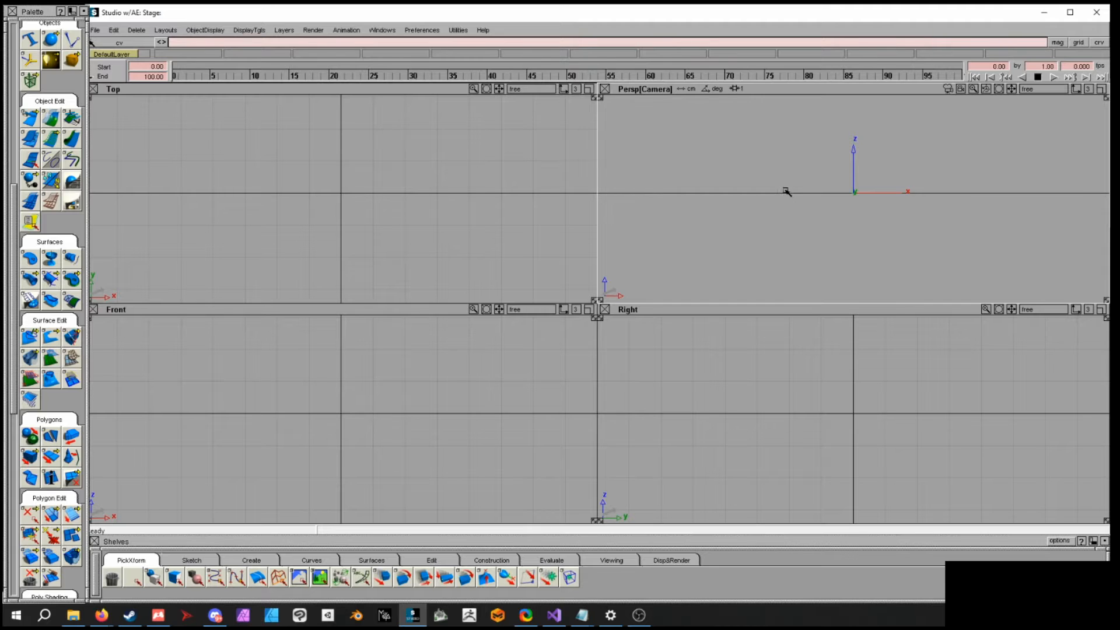
- In a new empty scene, draw a three-point arc of about 90° in the front view starting near the origin, then deselect it
left_click_drag(764, 185, 834, 217, "alt+shift")
left_click_drag(420, 208, 434, 214, "alt+shift")
right_click_drag(434, 214, 398, 212, "alt+shift")
middle_click_drag(399, 212, 381, 207, "alt+shift")
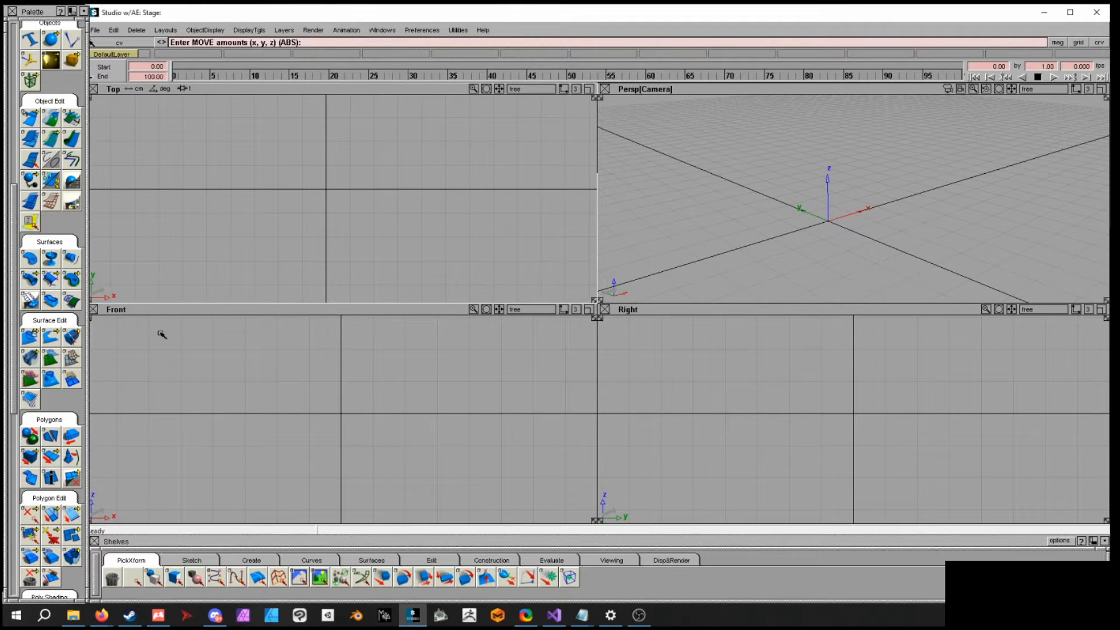
middle_click_drag(387, 211, 385, 217, "alt+shift")
right_click_drag(386, 217, 337, 213, "alt+shift")
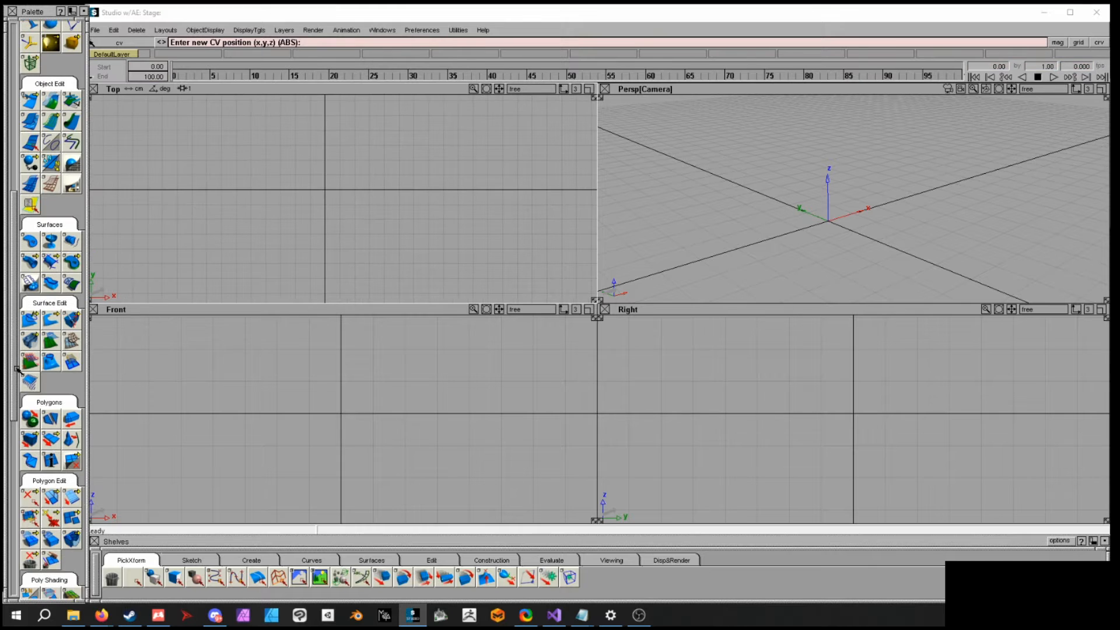
left_click_drag(12, 365, 10, 246)
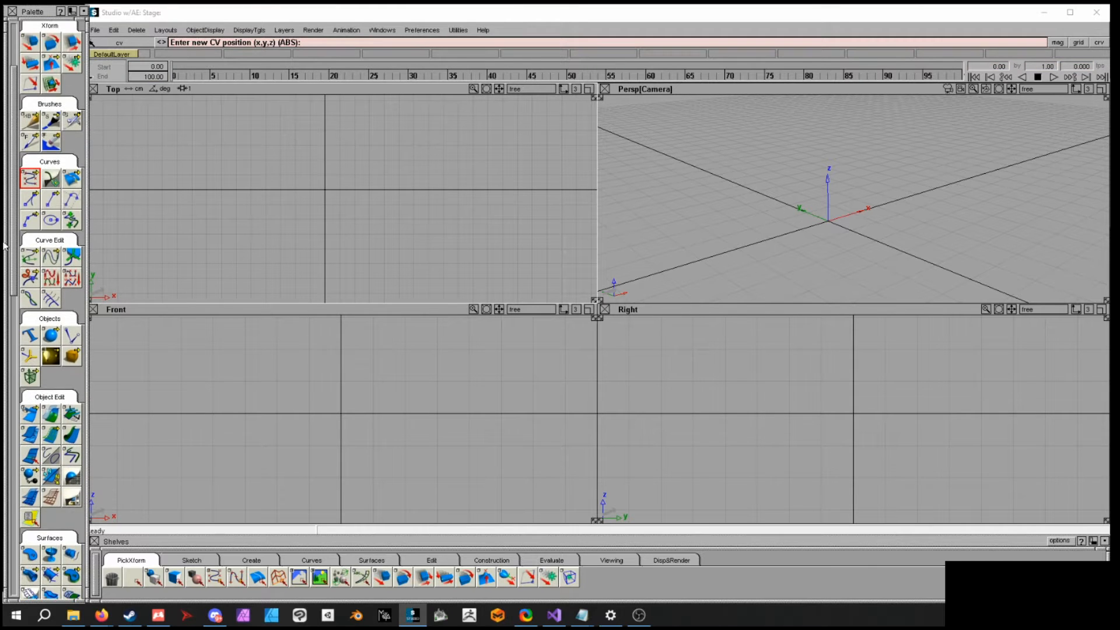
left_click(30, 218)
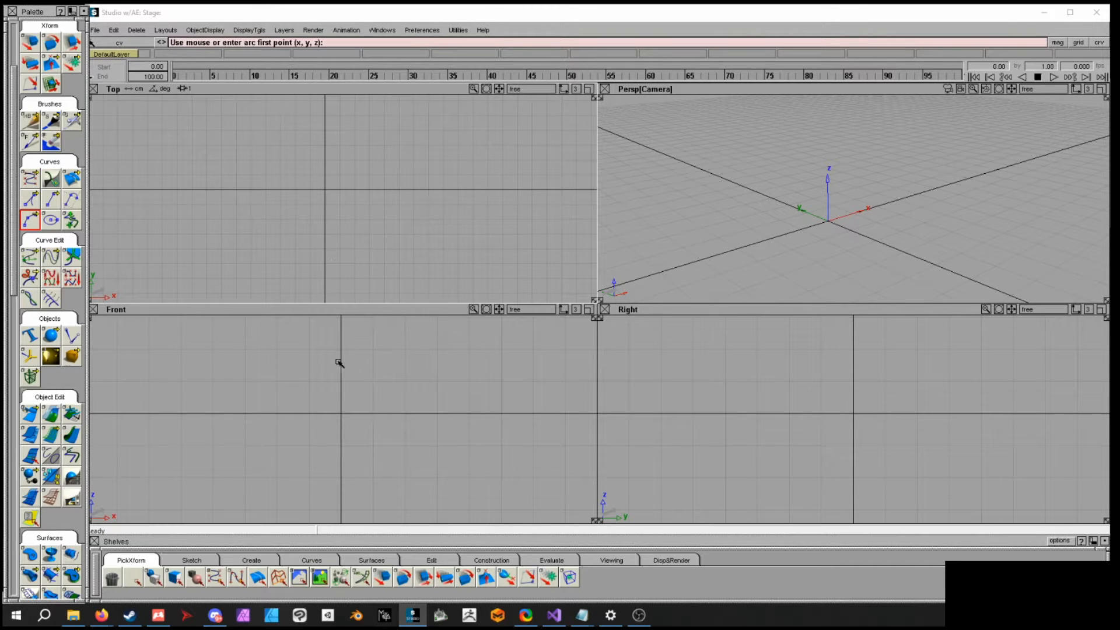
middle_click_drag(408, 418, 412, 396, "alt+shift")
right_click_drag(439, 429, 384, 422, "alt+shift")
middle_click_drag(386, 424, 355, 425, "alt+shift")
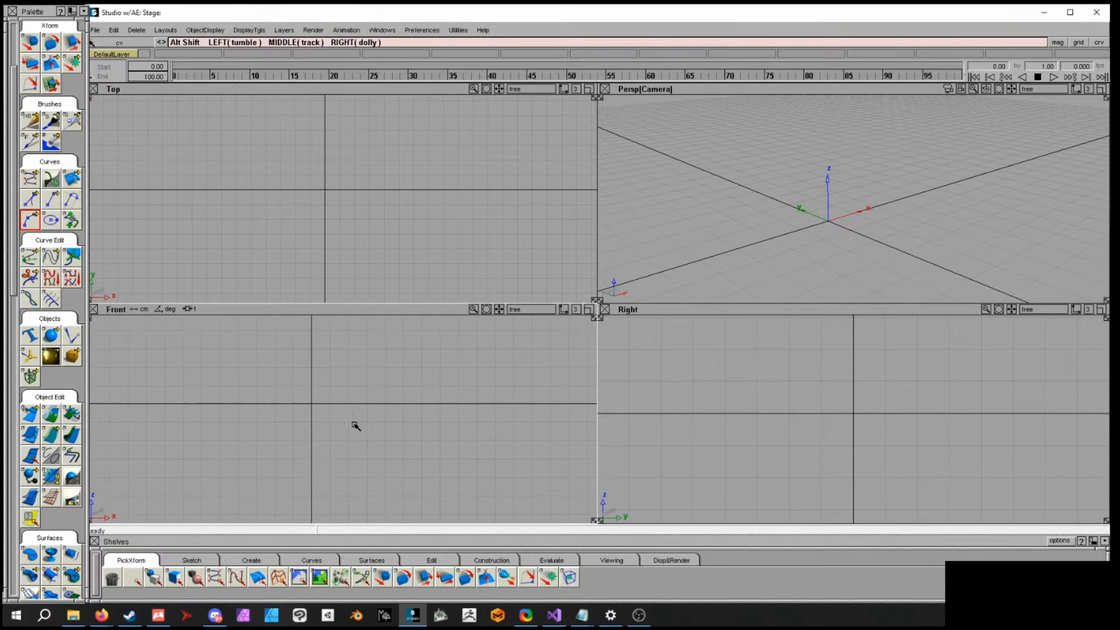
left_click(312, 478)
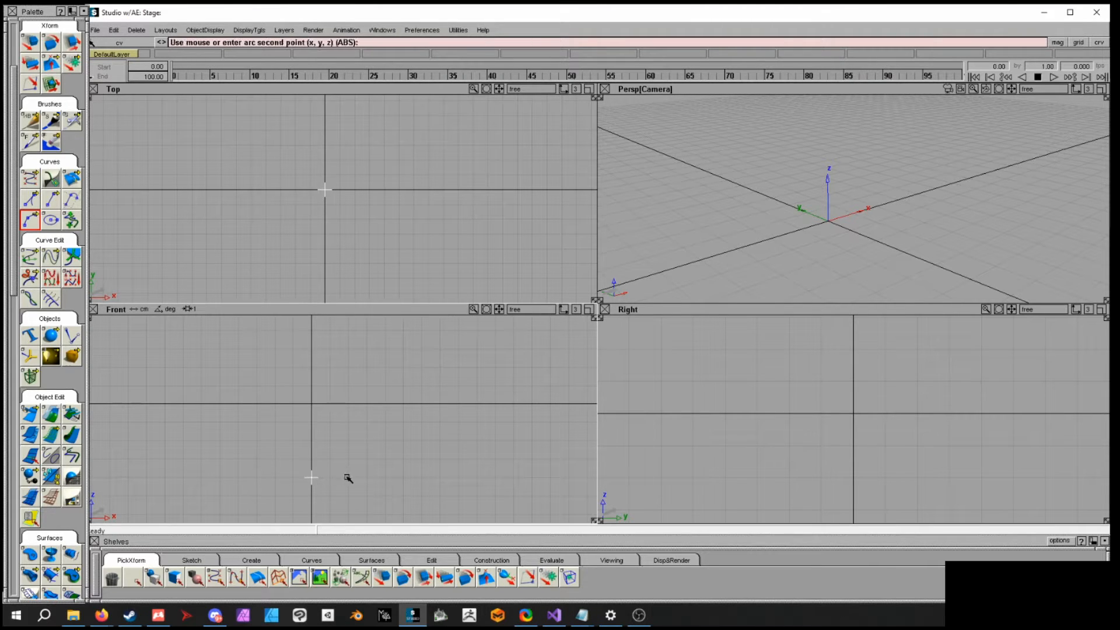
left_click(350, 460)
left_click_drag(362, 429, 362, 403)
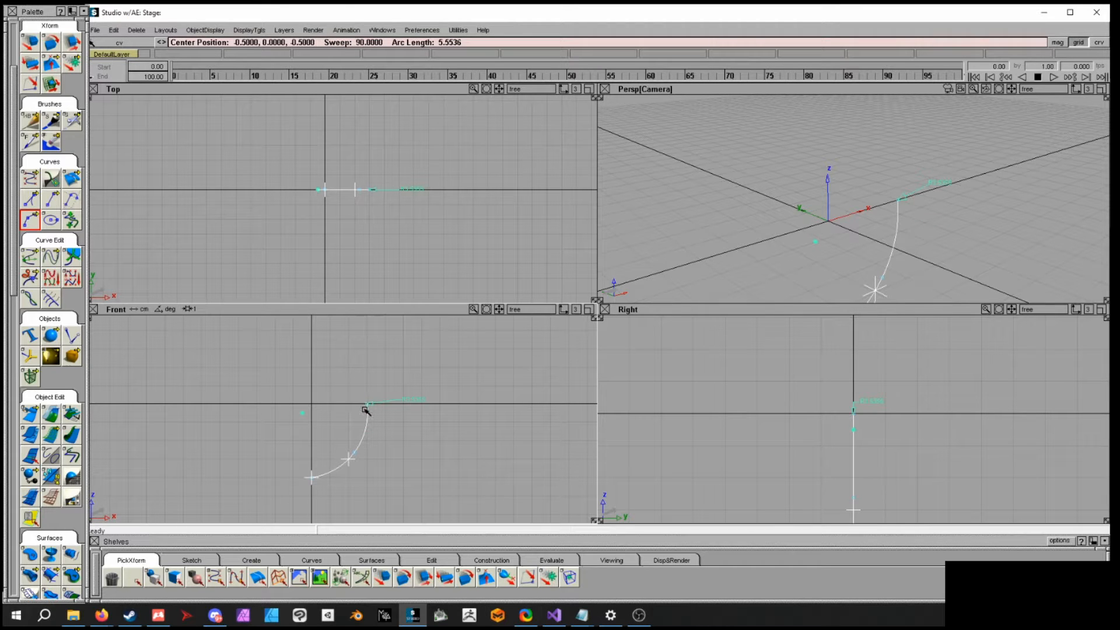
middle_click_drag(421, 409, 444, 422, "alt+shift")
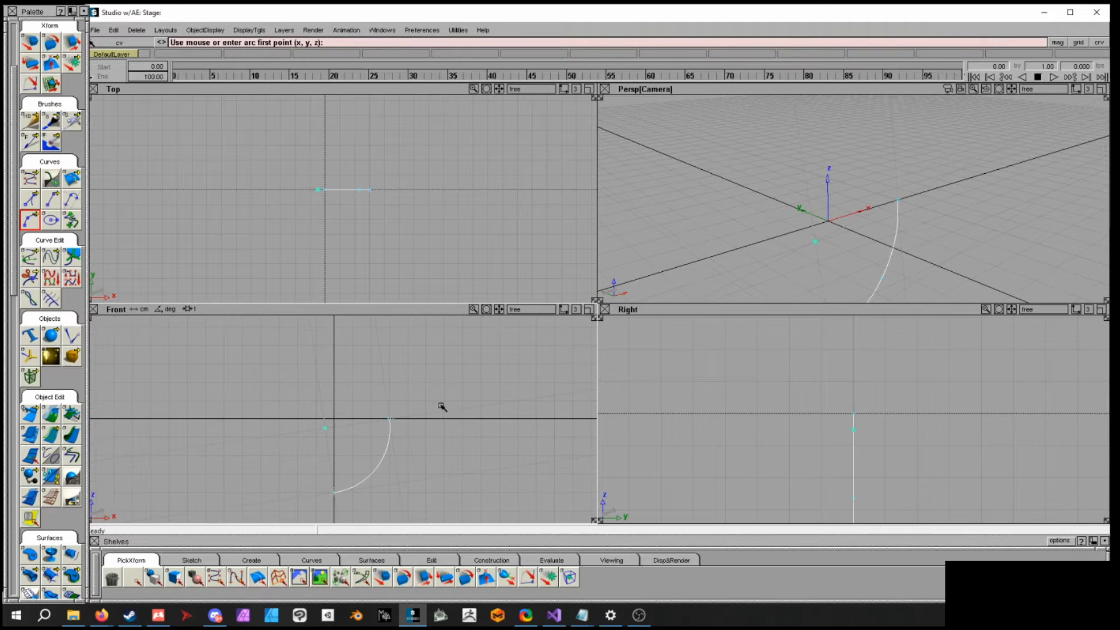
left_click(419, 381, "ctrl+shift")
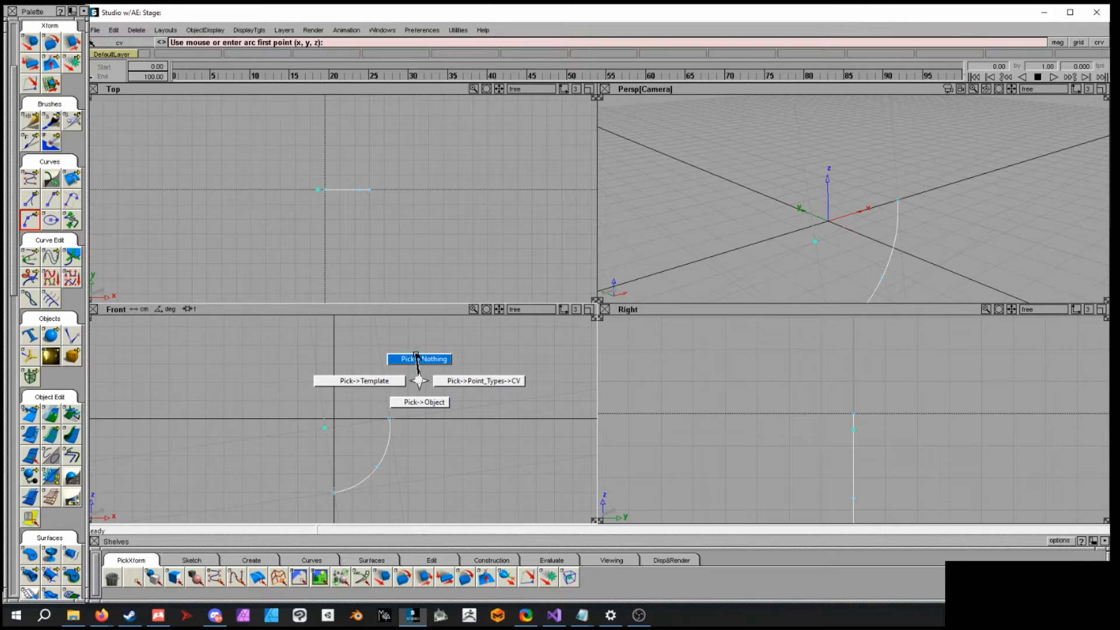
left_click_drag(420, 381, 418, 360, "ctrl+shift")
middle_click_drag(412, 379, 425, 405, "alt+shift")
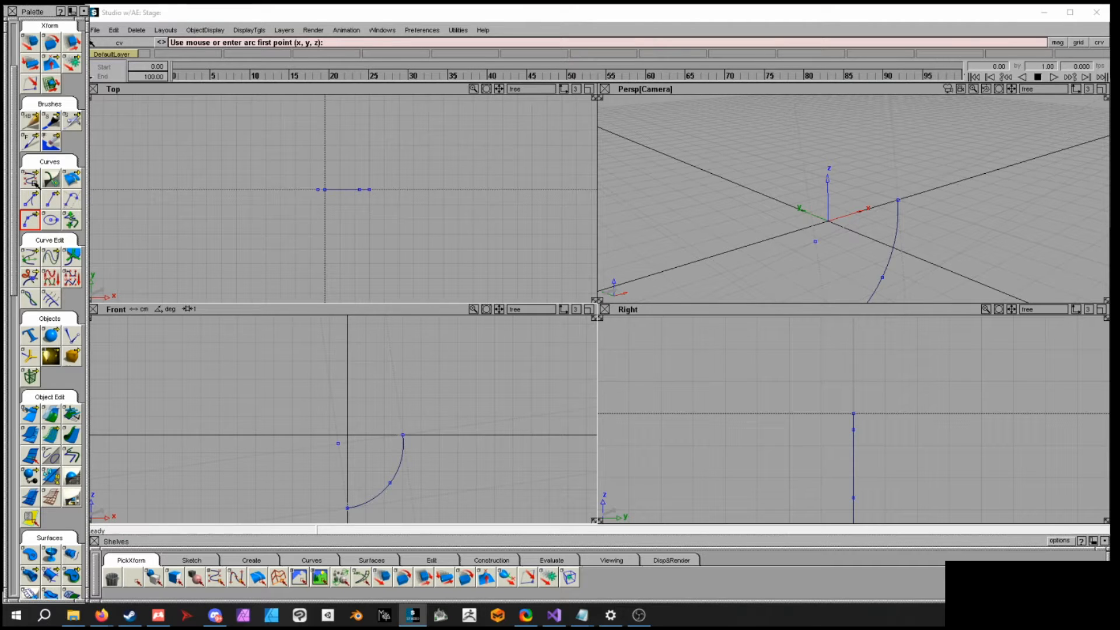
- Start a CV curve at the arc's upper end and place CVs rising upward and curving right
left_click(32, 180)
left_click(404, 432)
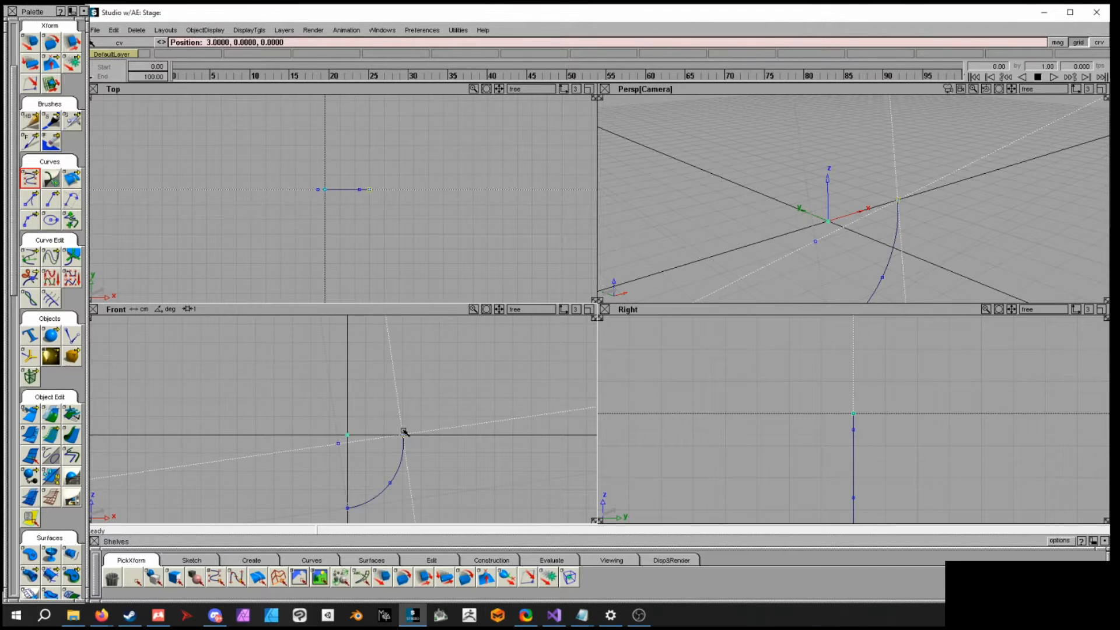
left_click(407, 413)
left_click_drag(443, 410, 406, 437)
middle_click_drag(422, 407, 425, 434, "alt+shift")
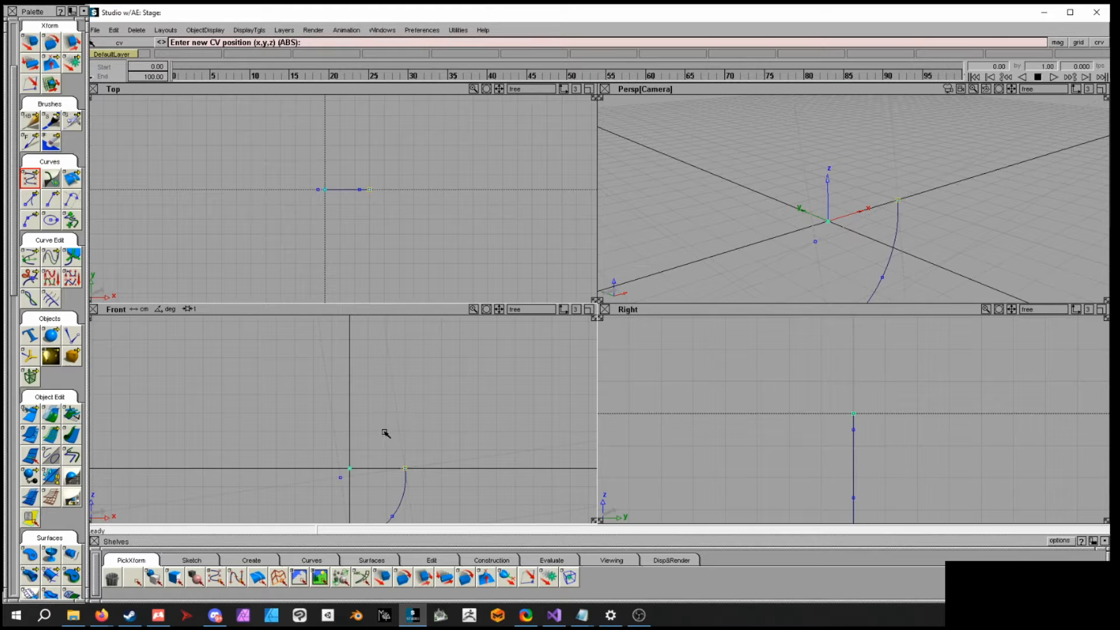
left_click(378, 433)
left_click(368, 403)
left_click(384, 379)
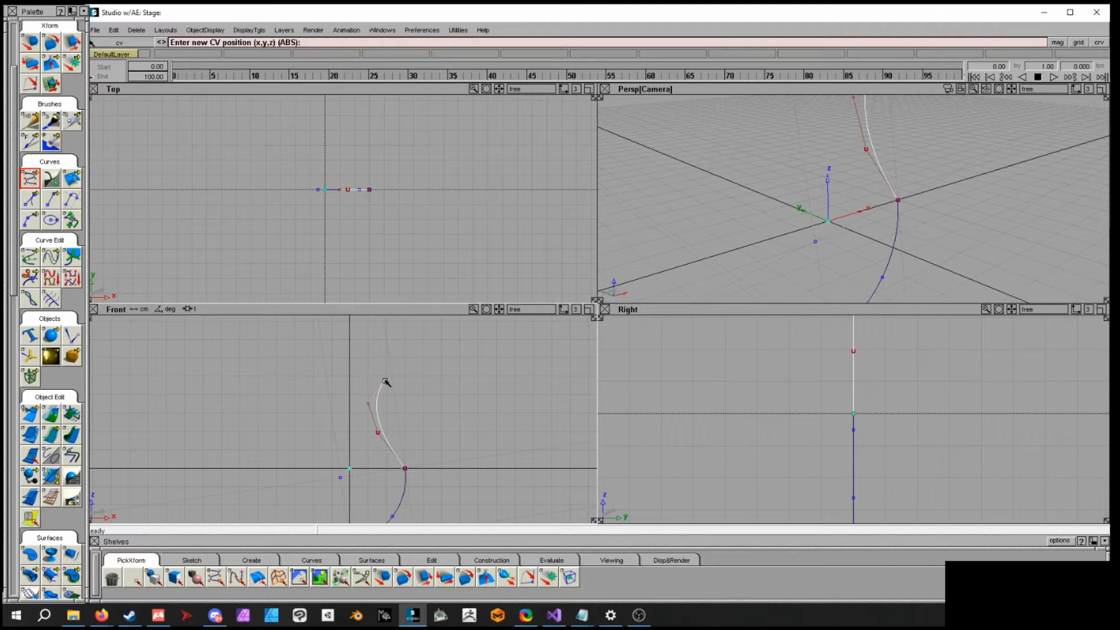
left_click(408, 379)
left_click(420, 369)
left_click(415, 350)
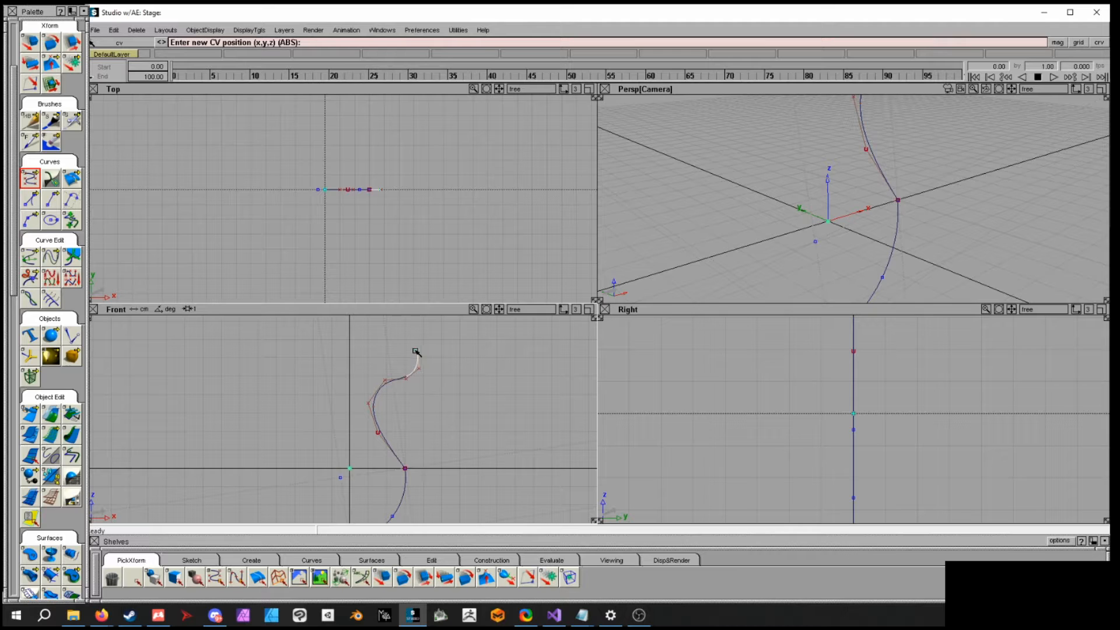
- Continue placing CVs so the curve bends back left and down, ending at the arc's lower end
left_click(368, 353)
left_click(363, 374)
left_click(359, 404)
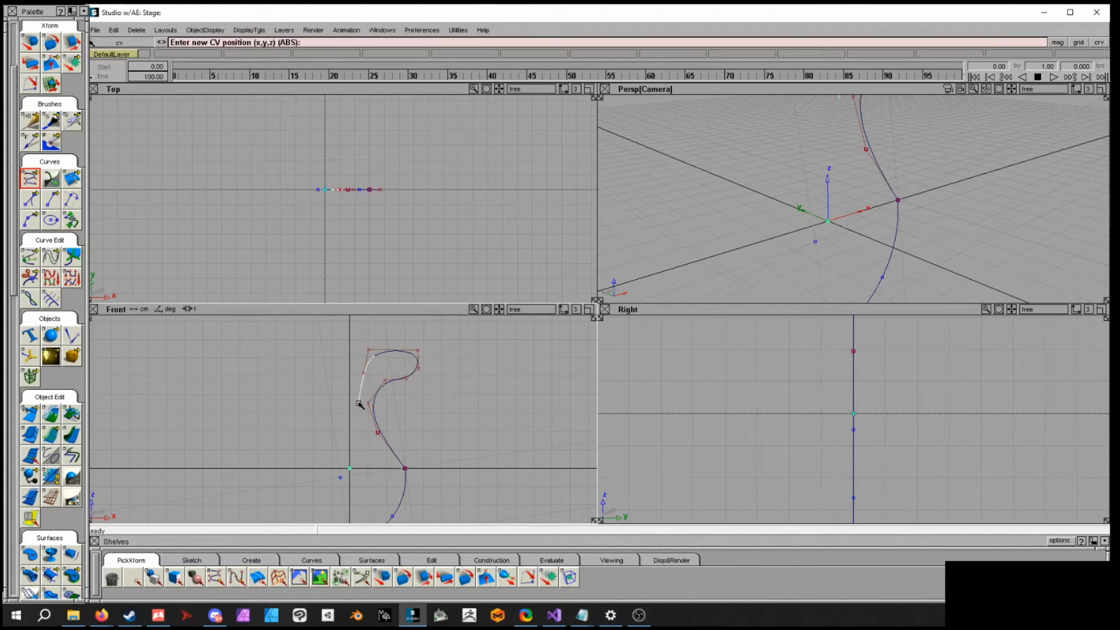
left_click(365, 452)
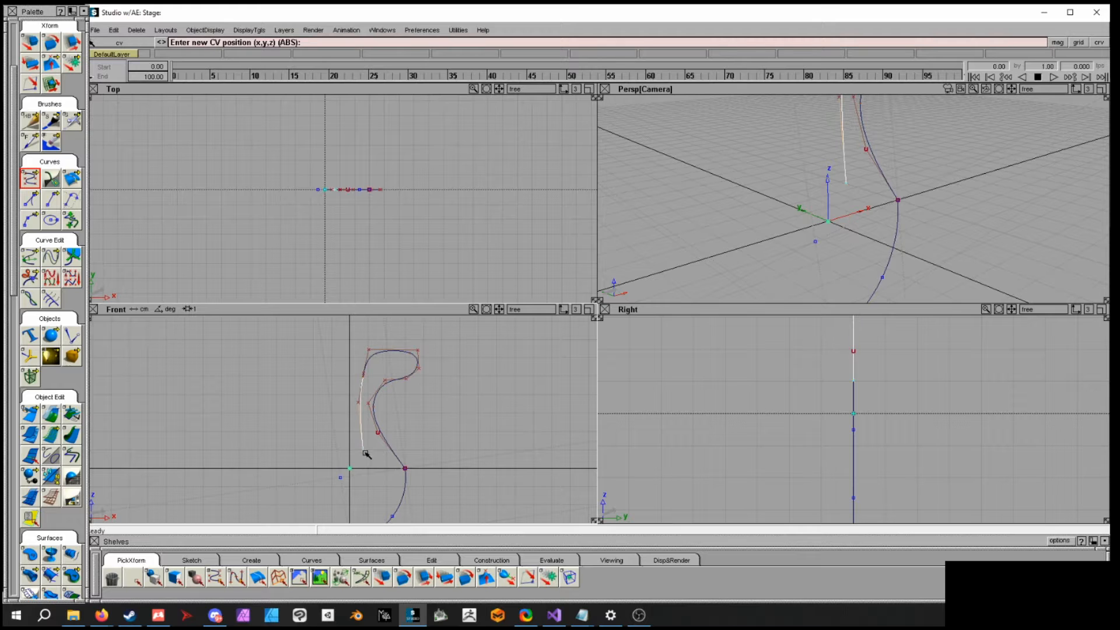
left_click(380, 477)
middle_click_drag(405, 471, 478, 413, "alt+shift")
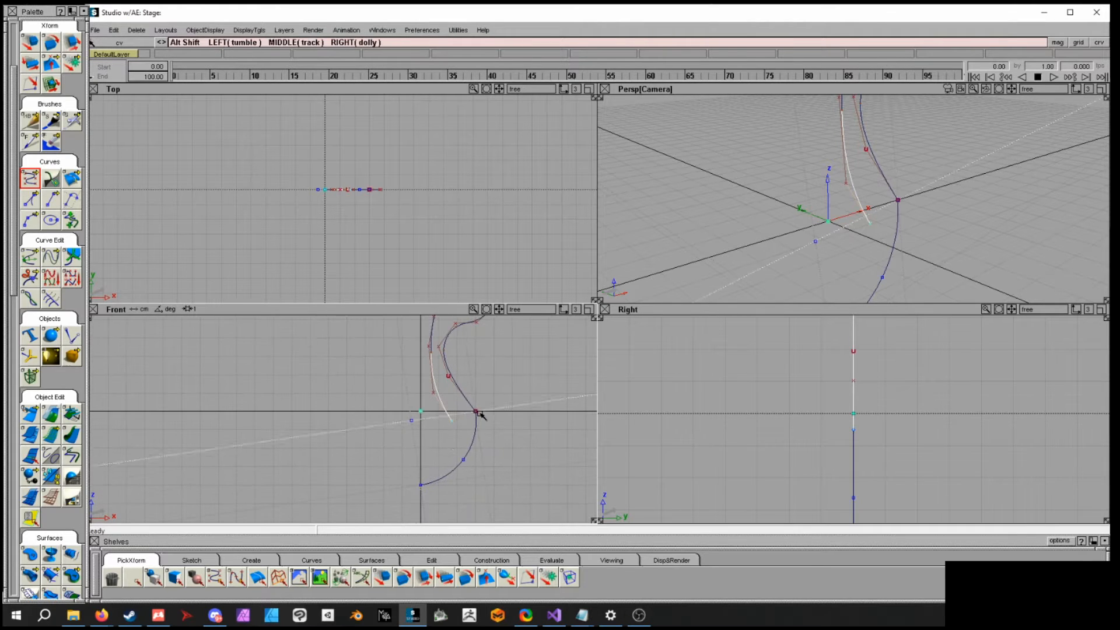
left_click(447, 451)
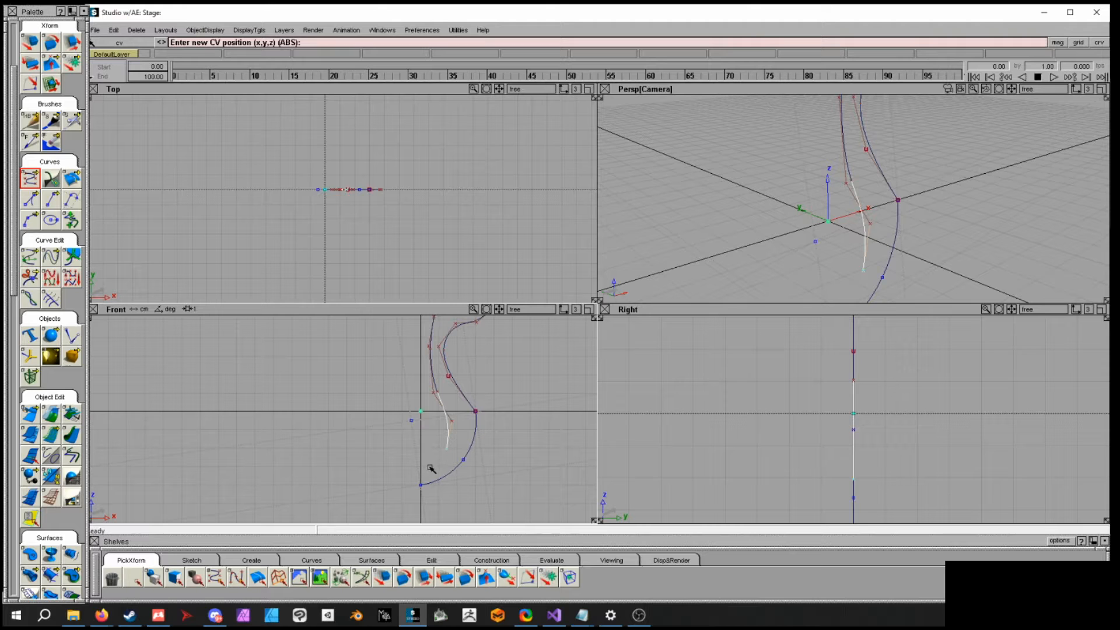
left_click(421, 469)
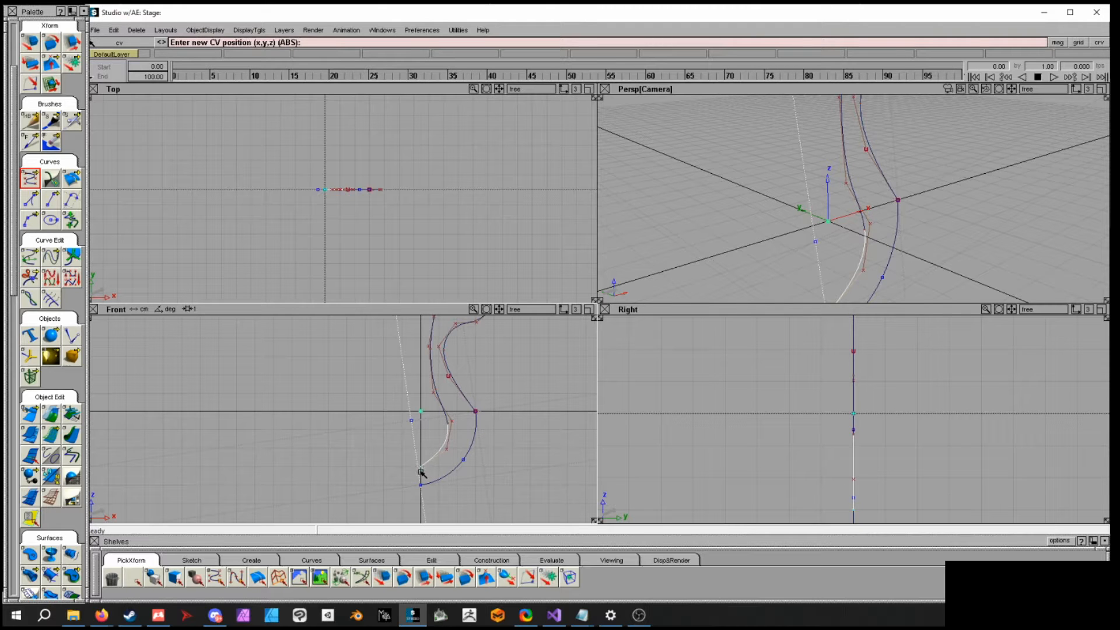
- Attach the arc and the CV curve into a single curve at their shared end
middle_click_drag(508, 434, 455, 467, "alt+shift")
left_click_drag(462, 414, 448, 434, "ctrl+shift")
middle_click_drag(448, 434, 450, 405, "alt+shift")
right_click_drag(450, 405, 505, 429, "alt+shift")
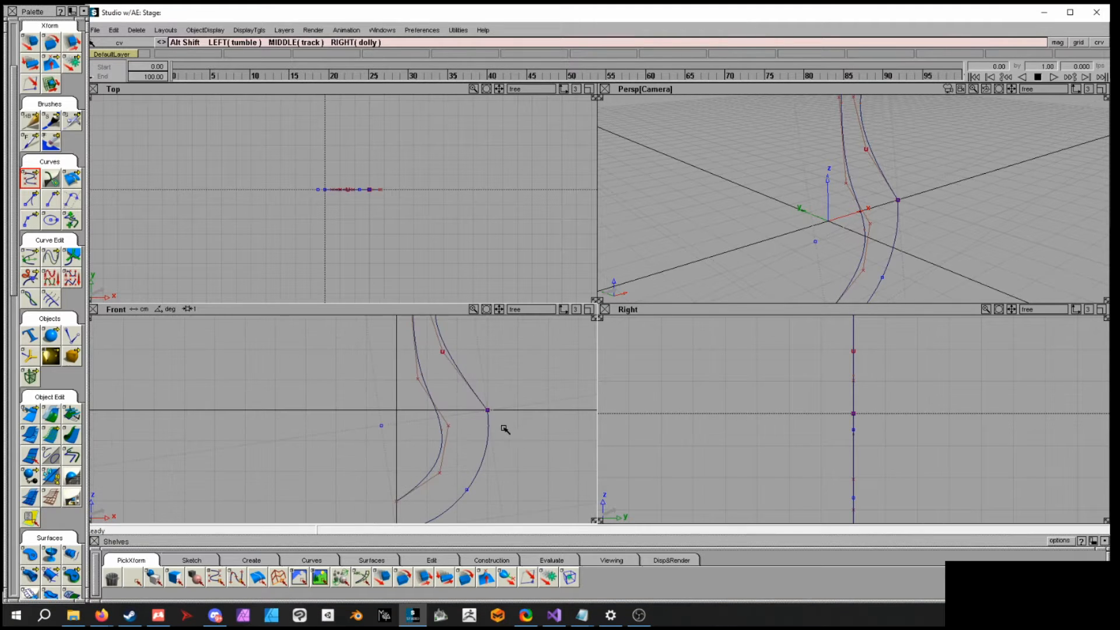
middle_click_drag(508, 450, 462, 445, "alt+shift")
left_click_drag(477, 437, 477, 465, "ctrl+shift")
left_click(425, 382)
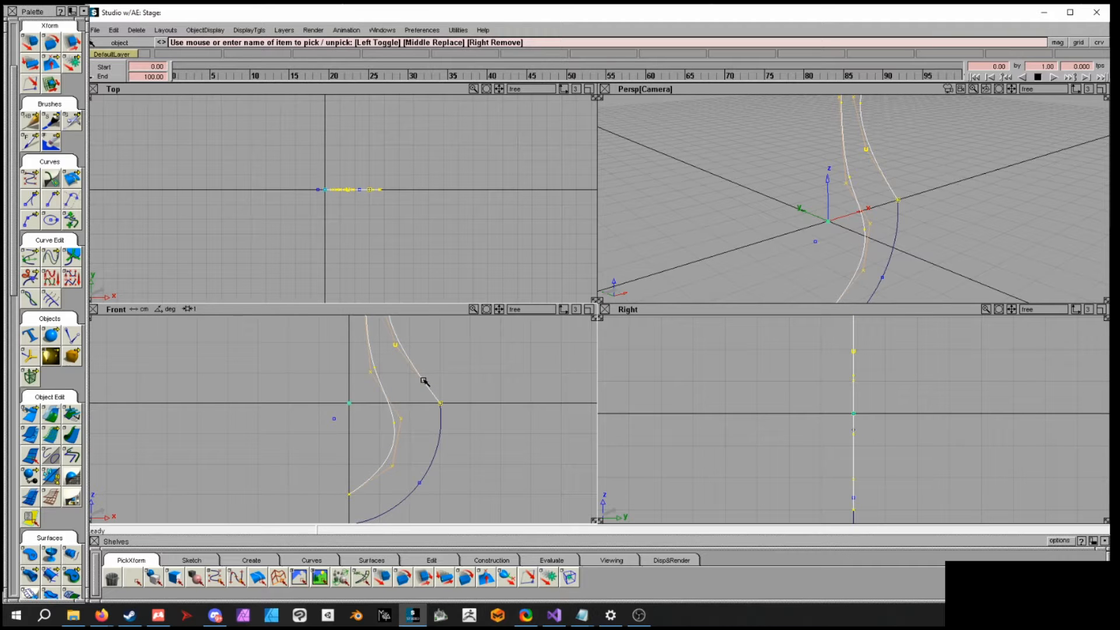
left_click_drag(457, 376, 459, 398, "ctrl+shift")
left_click(441, 425)
middle_click_drag(486, 438, 443, 414, "alt+shift")
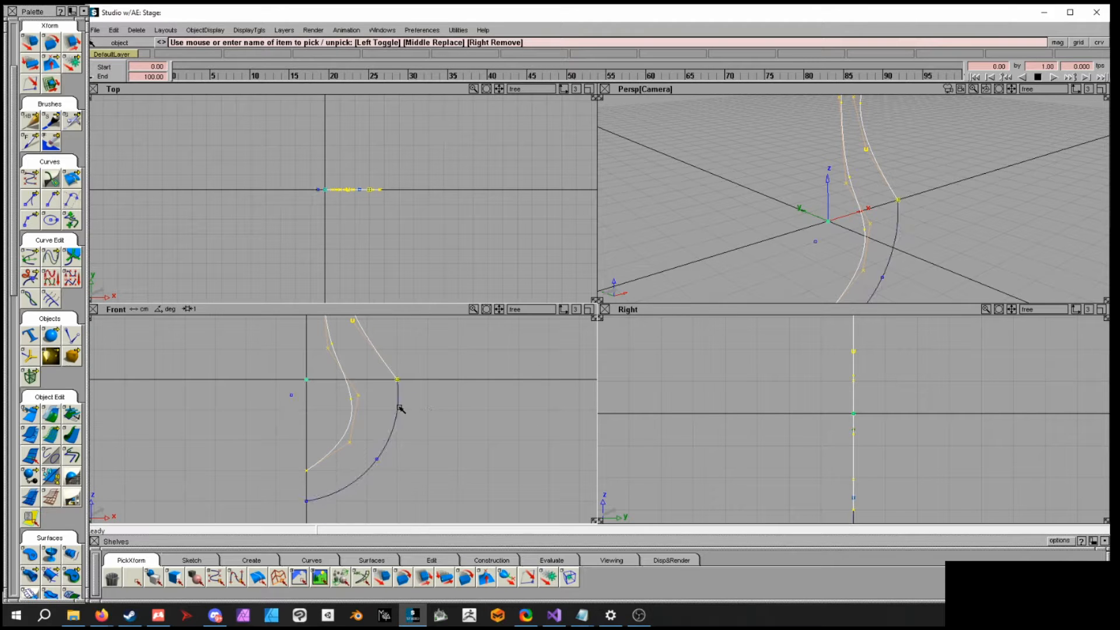
middle_click_drag(508, 414, 463, 423, "alt+shift")
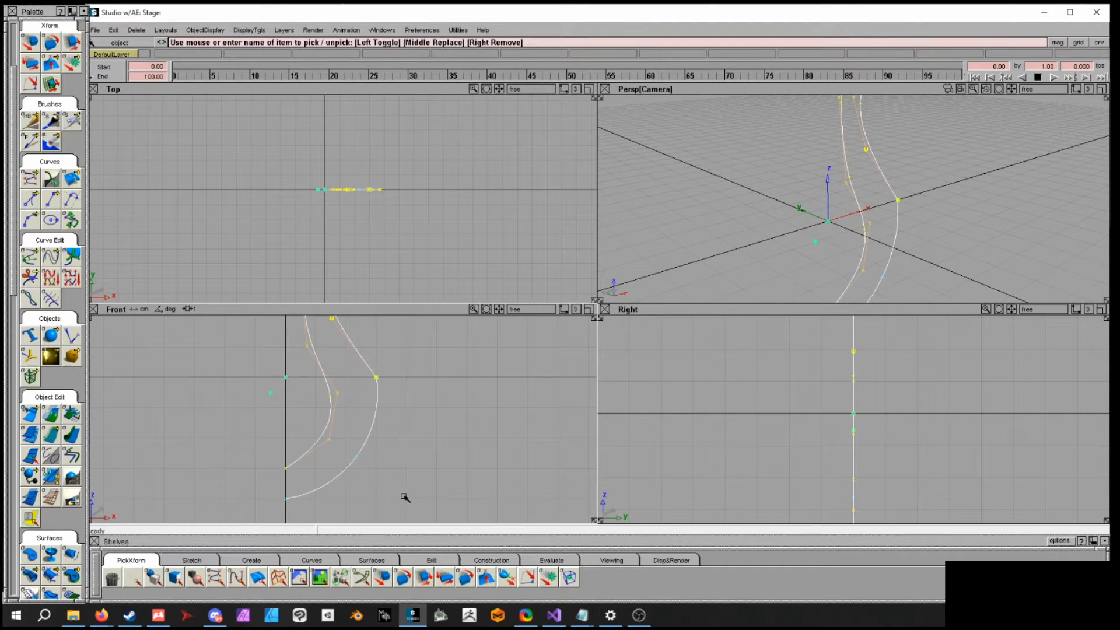
scroll(34, 308, "down", 4)
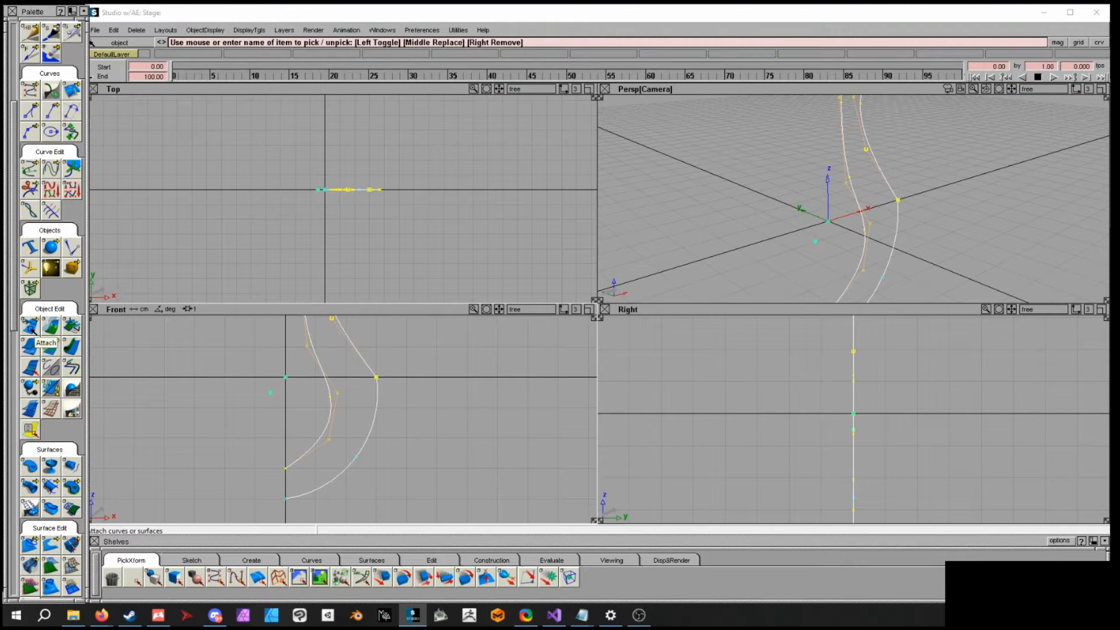
left_click(30, 325)
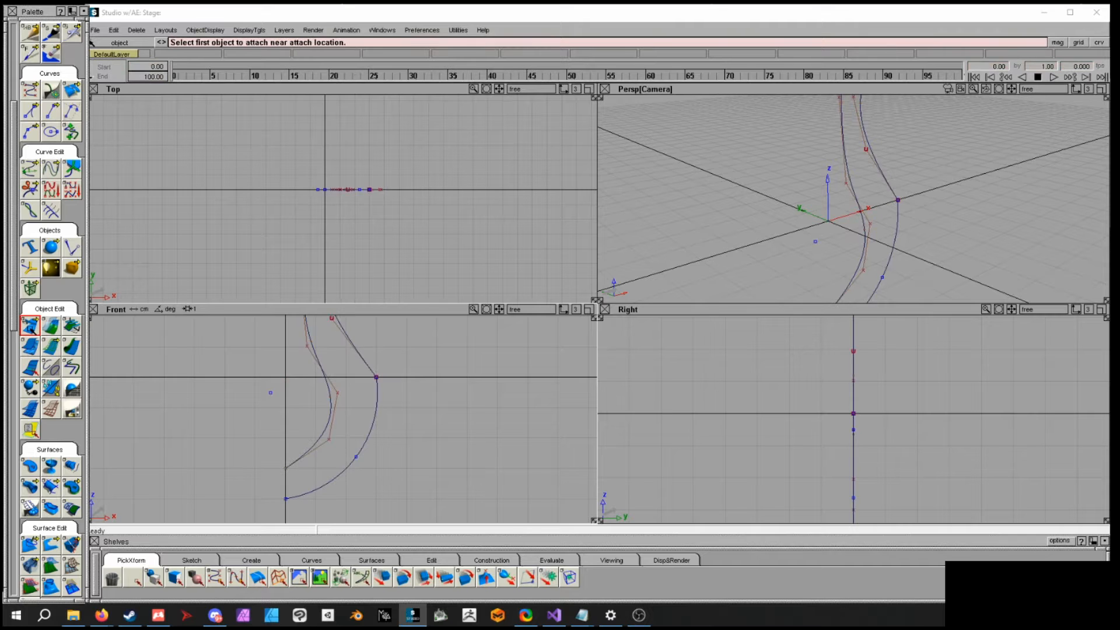
left_click(374, 366)
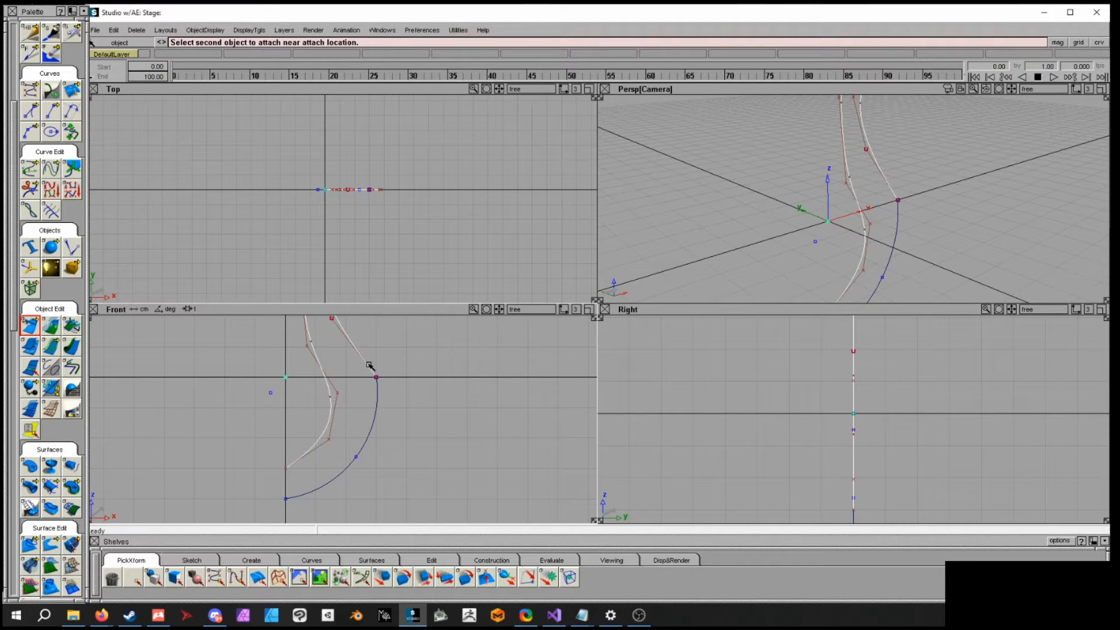
left_click(376, 411)
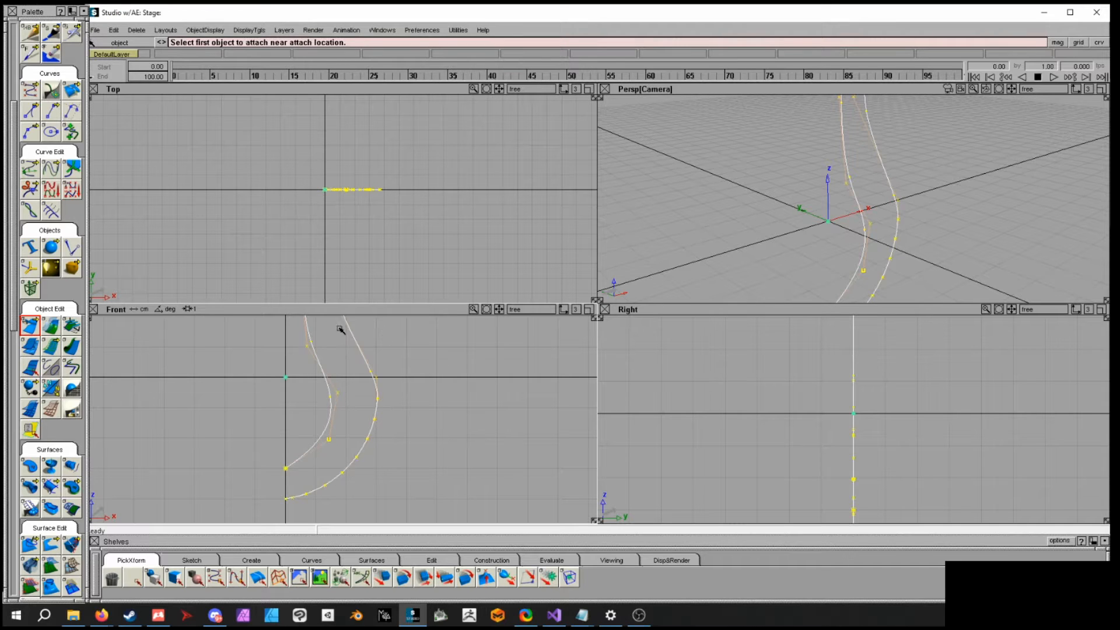
- Inspect the attached curve from different angles in the front and perspective views
left_click(493, 410, "ctrl+shift")
left_click(494, 389)
mouse_move(925, 263)
left_mouse_down("alt+shift")
mouse_move(942, 257)
mouse_move(933, 251)
left_mouse_up("alt+shift")
right_click_drag(518, 373, 413, 400, "alt+shift")
middle_click_drag(413, 399, 435, 420, "alt+shift")
left_click_drag(358, 338, 358, 337, "ctrl+shift")
left_click_drag(385, 414, 385, 439, "ctrl+shift")
left_click(370, 408)
middle_click_drag(412, 424, 433, 417, "alt+shift")
right_click_drag(434, 417, 510, 445, "alt+shift")
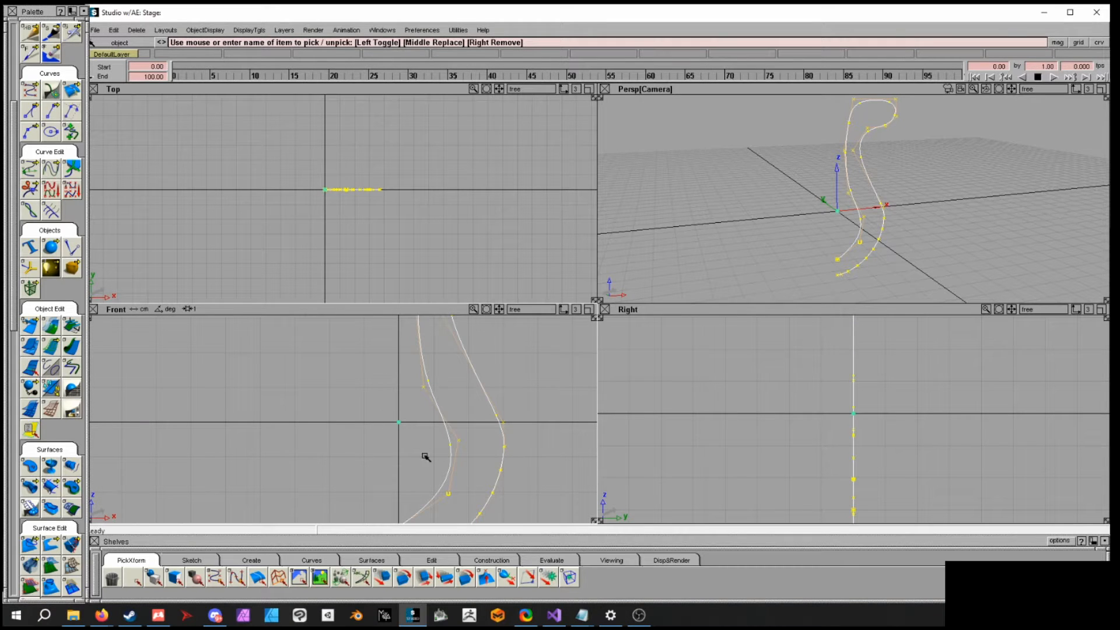
middle_click_drag(447, 454, 400, 467, "alt+shift")
right_click_drag(401, 466, 312, 427, "alt+shift")
middle_click_drag(419, 424, 441, 422, "alt+shift")
right_click_drag(441, 421, 457, 422, "alt+shift")
middle_click_drag(405, 417, 384, 419, "alt+shift")
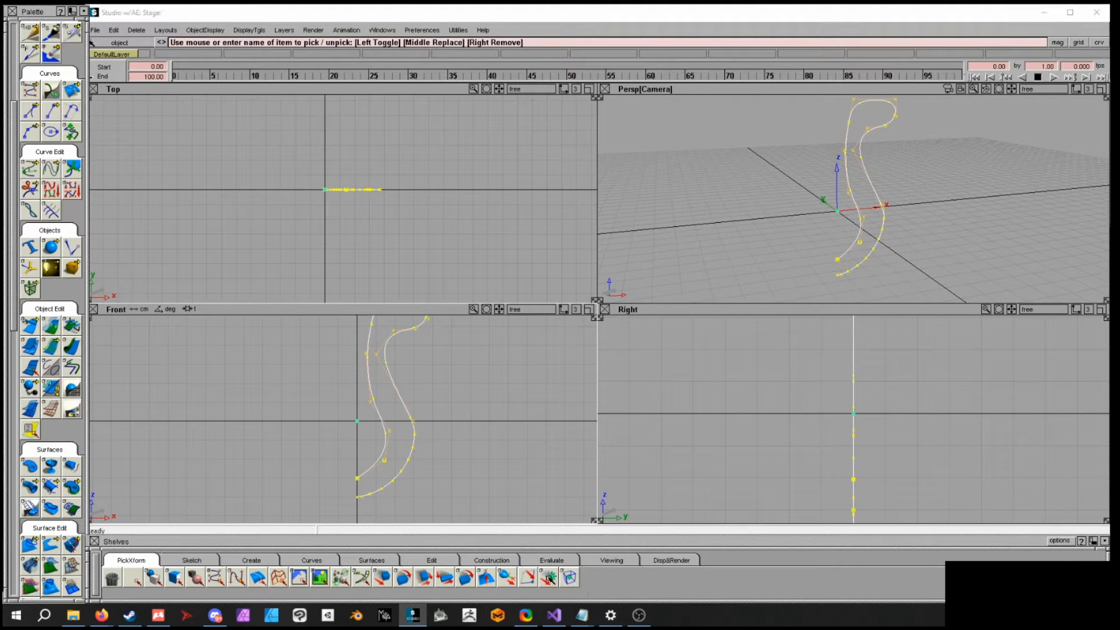
- Move the curve's pivot to the origin and deselect the curve
left_click(549, 577)
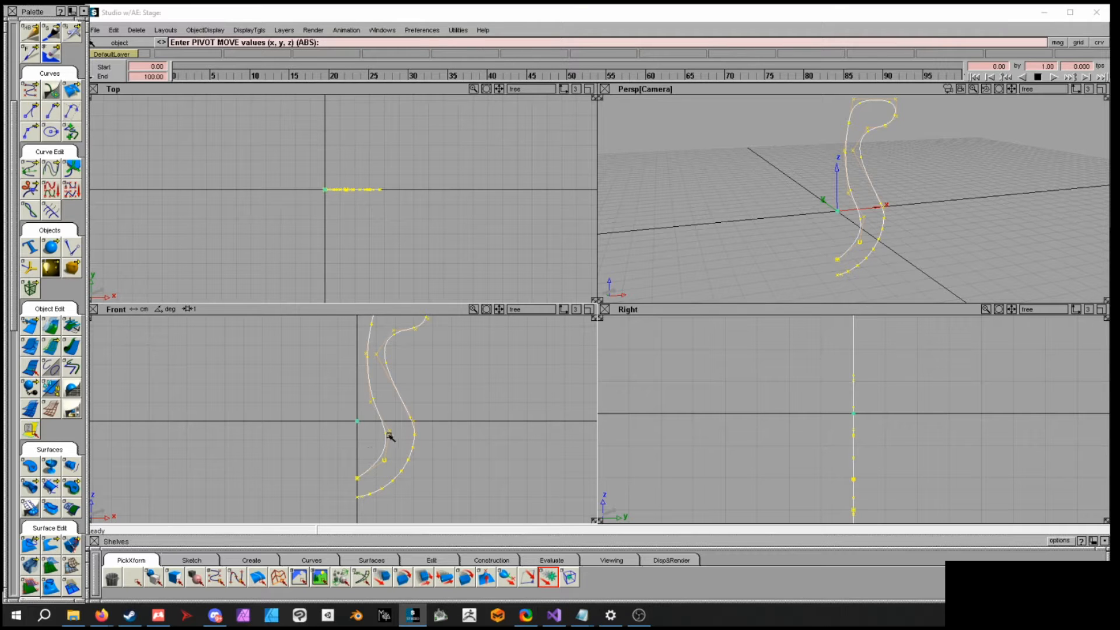
mouse_move(359, 432)
left_mouse_down()
mouse_move(268, 393)
mouse_move(351, 370)
mouse_move(325, 426)
mouse_move(366, 418)
left_mouse_up()
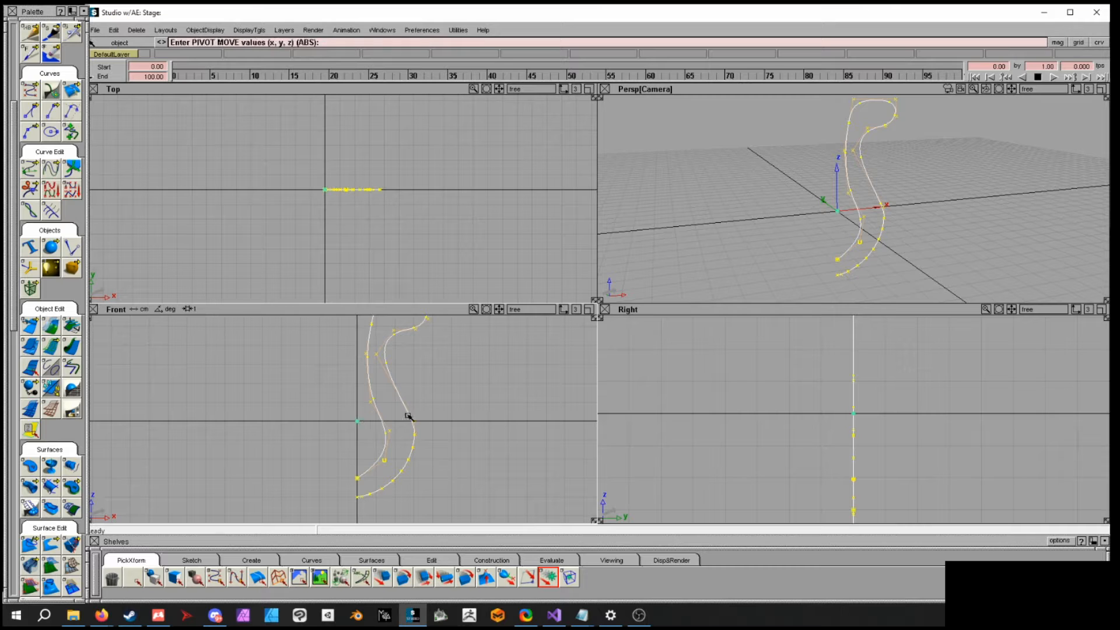
mouse_move(445, 413)
left_mouse_down("ctrl+shift")
mouse_move(442, 380)
mouse_move(448, 446)
left_mouse_up("ctrl+shift")
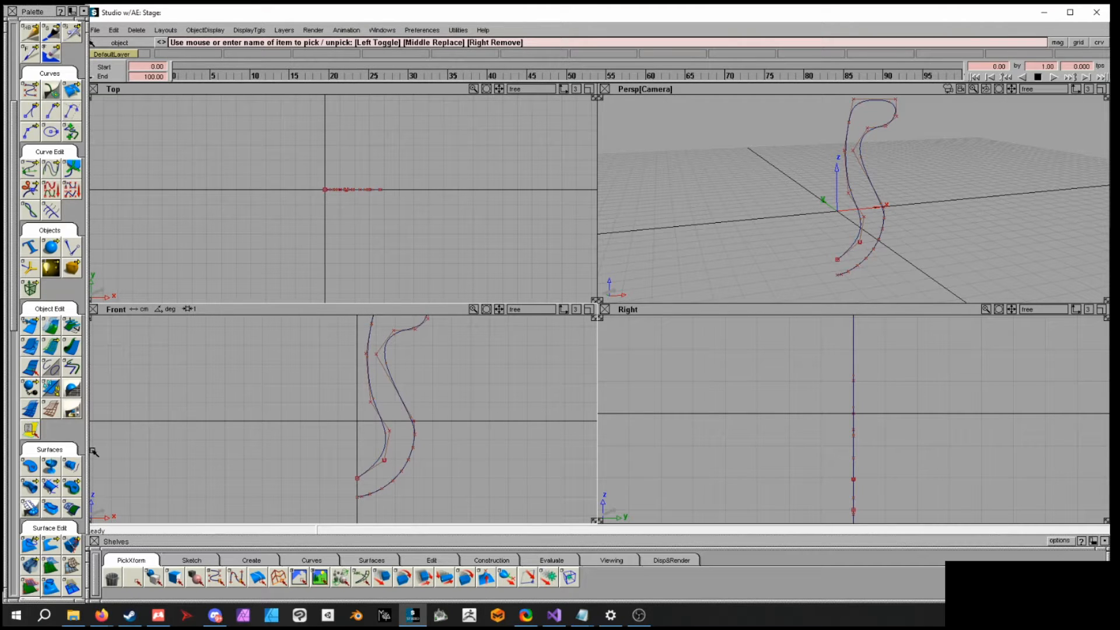
- Revolve the attached curve about the origin axis into a surface
scroll(15, 293, "down", 2)
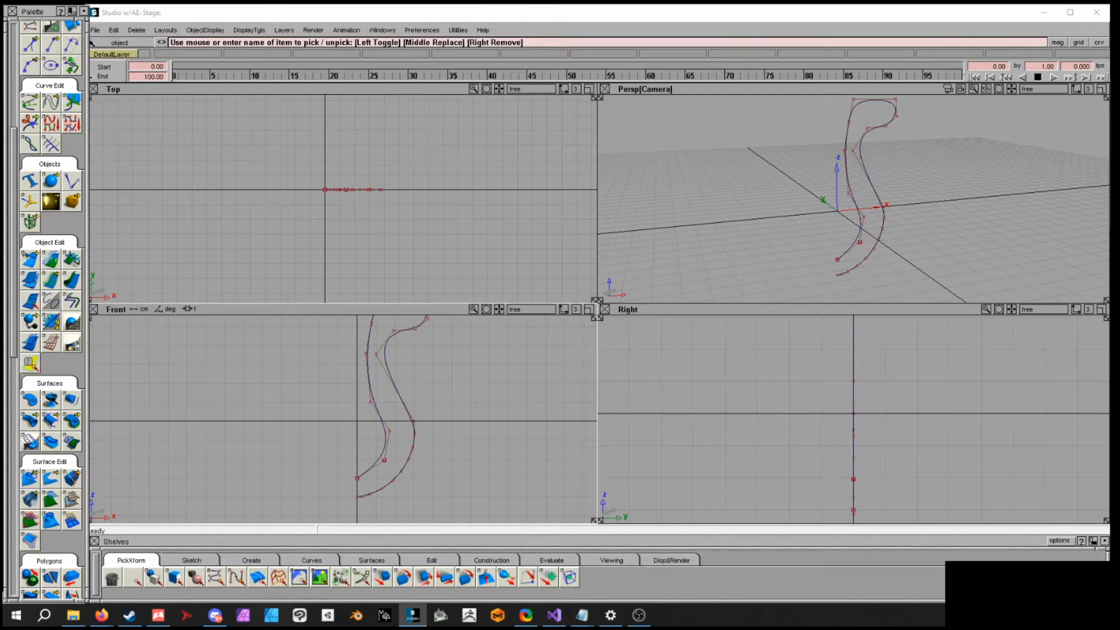
left_click(51, 399)
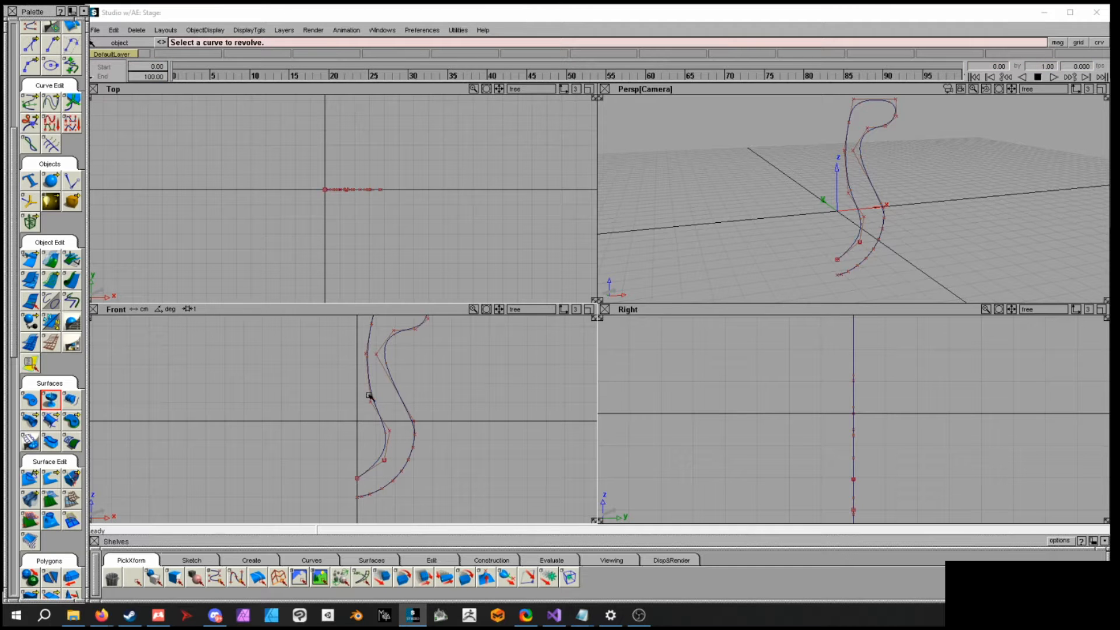
left_click(401, 396)
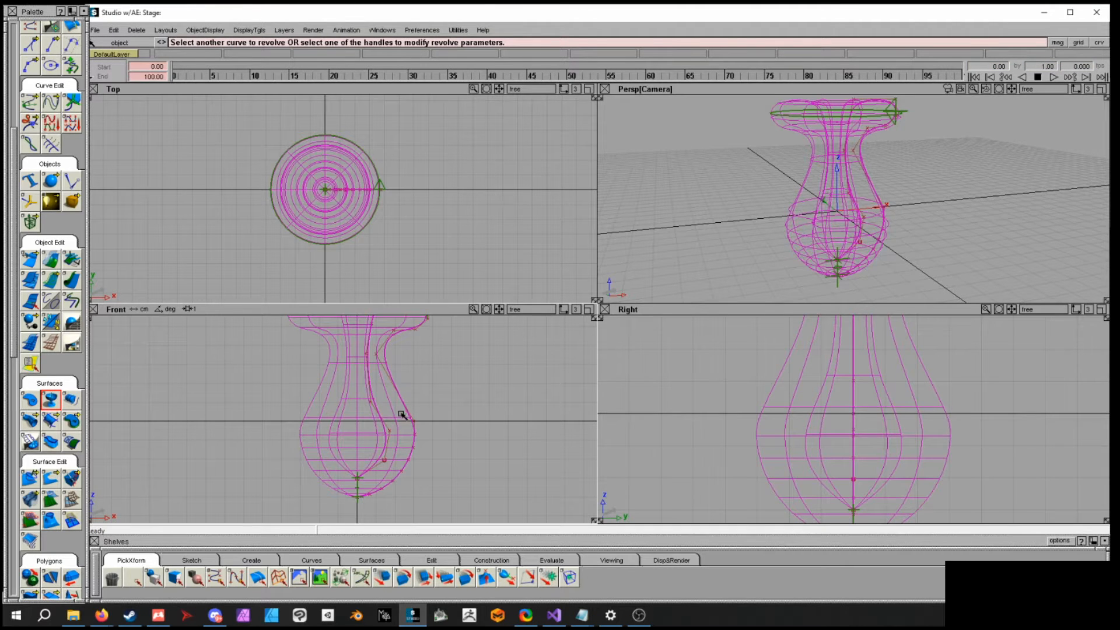
- Turn on shaded display and orbit the perspective view around the revolved surface
left_click_drag(963, 163, 960, 225, "alt+shift")
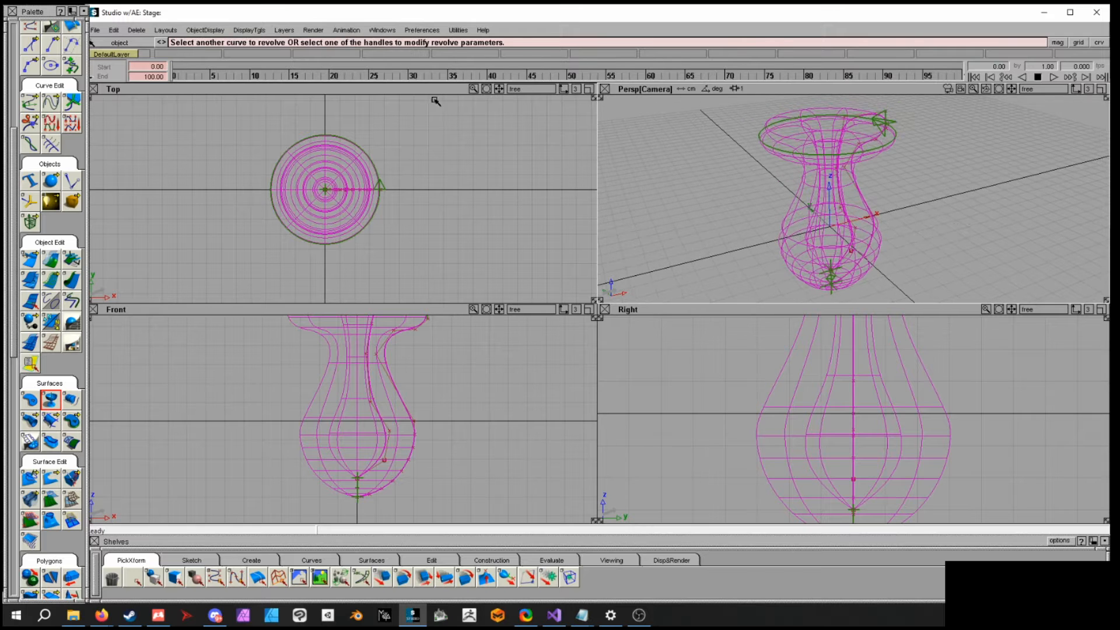
left_click(211, 31)
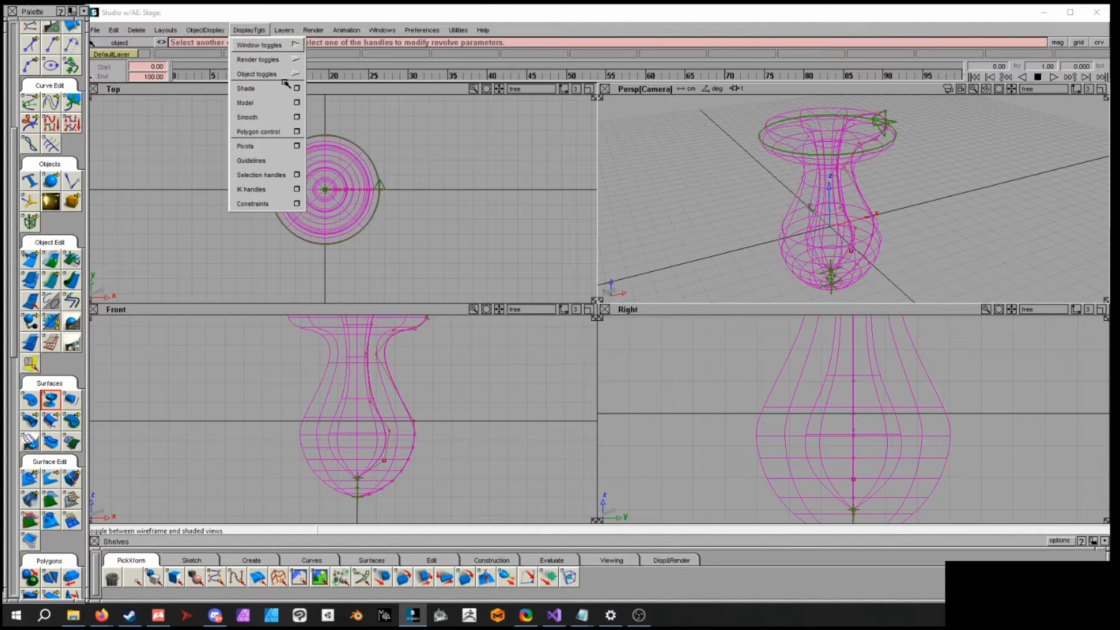
left_click(262, 89)
mouse_move(952, 210)
left_mouse_down("alt+shift")
mouse_move(875, 175)
mouse_move(933, 192)
mouse_move(908, 195)
mouse_move(926, 160)
mouse_move(956, 191)
left_mouse_up("alt+shift")
left_click_drag(915, 189, 916, 167, "ctrl+shift")
left_click_drag(916, 239, 917, 257, "ctrl+shift")
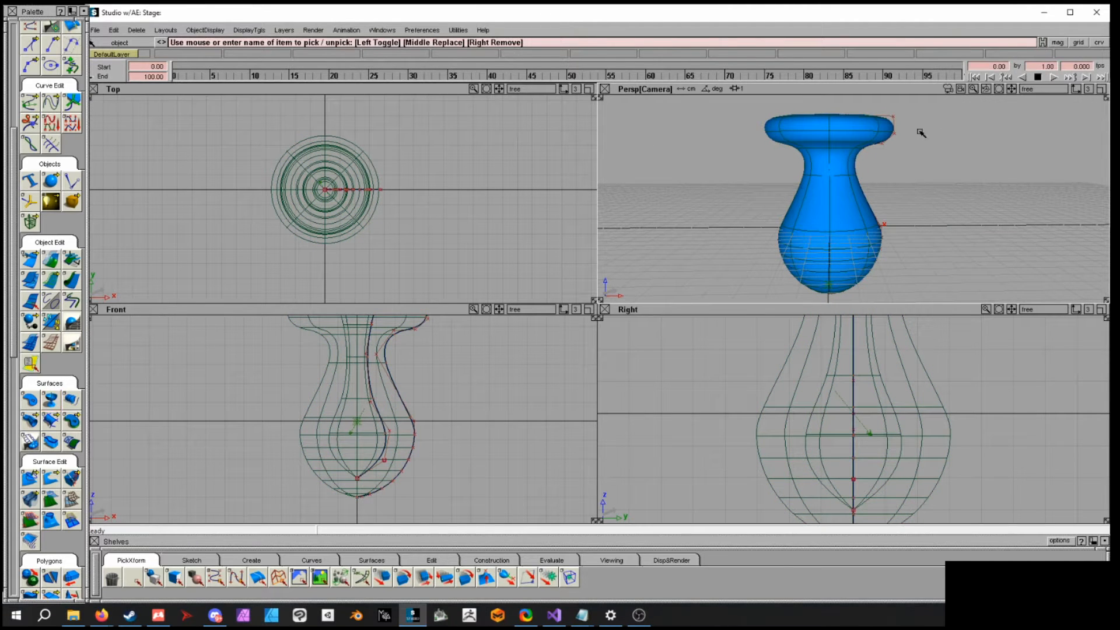
- Pick the revolve's profile curve and move its CVs outward to widen the surface's lower body
left_click(408, 409)
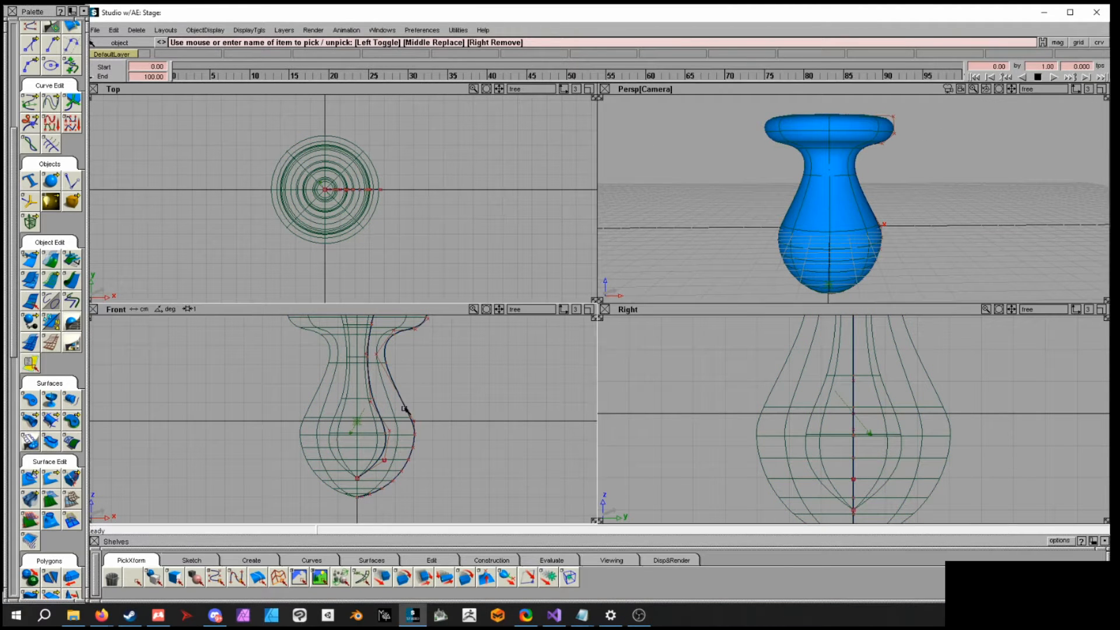
left_click(433, 430)
left_click_drag(441, 424, 482, 423, "ctrl+shift")
middle_click_drag(463, 434, 400, 402, "ctrl+shift")
middle_click_drag(481, 431, 460, 423, "ctrl+shift")
left_click_drag(459, 422, 506, 411)
left_click_drag(513, 462, 546, 465, "ctrl+shift")
left_click_drag(472, 436, 452, 417)
middle_click_drag(526, 426, 528, 408, "ctrl+shift")
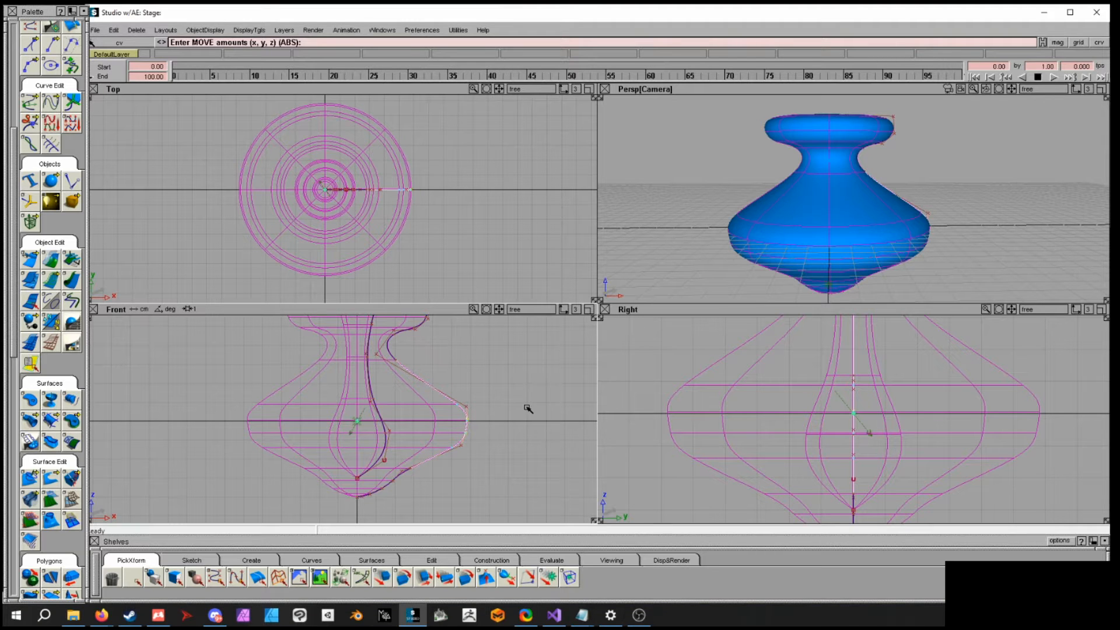
left_click_drag(528, 409, 491, 413)
left_click_drag(973, 194, 855, 232, "ctrl+shift")
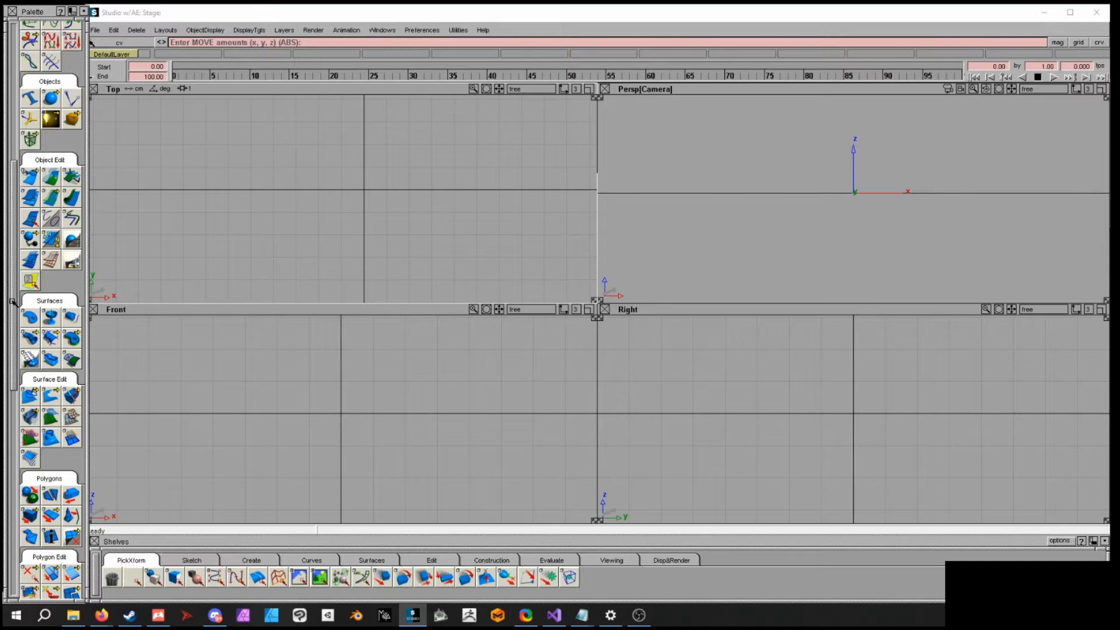
- Draw a CV curve in the top view starting at -4, -4, 0 and bending up and right
left_click_drag(13, 302, 13, 231)
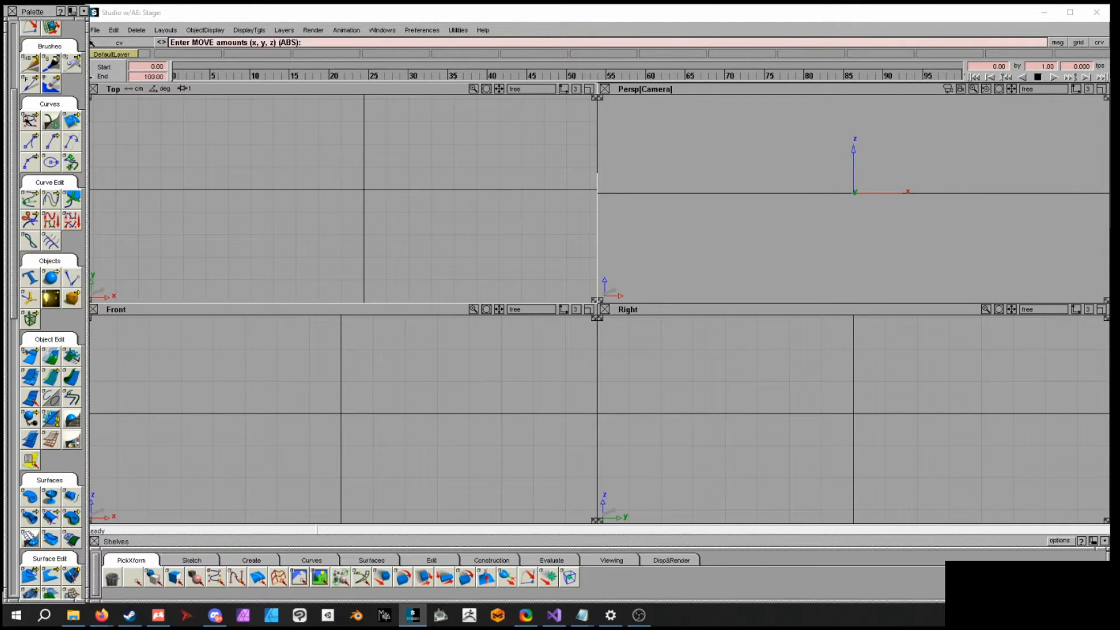
middle_click_drag(274, 157, 275, 220, "alt+shift")
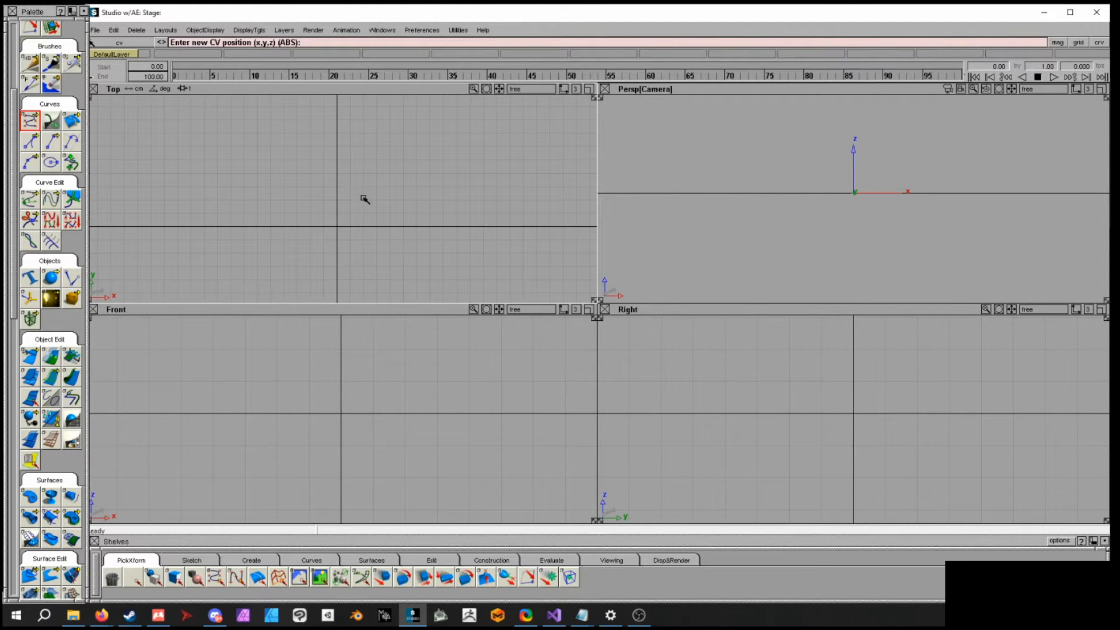
left_click(284, 280)
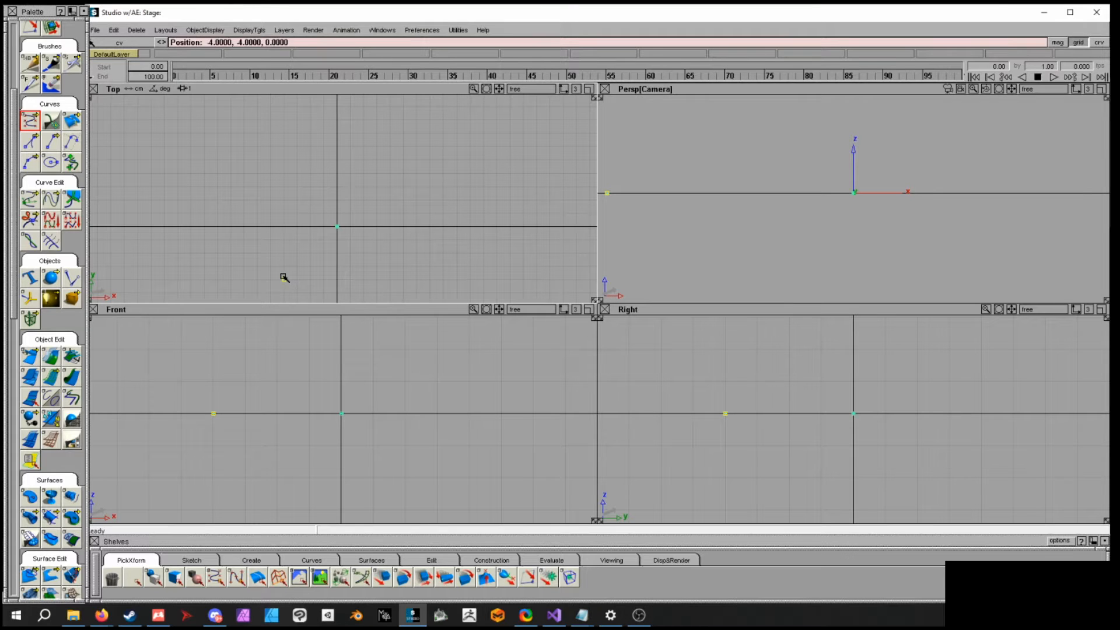
left_click(270, 252)
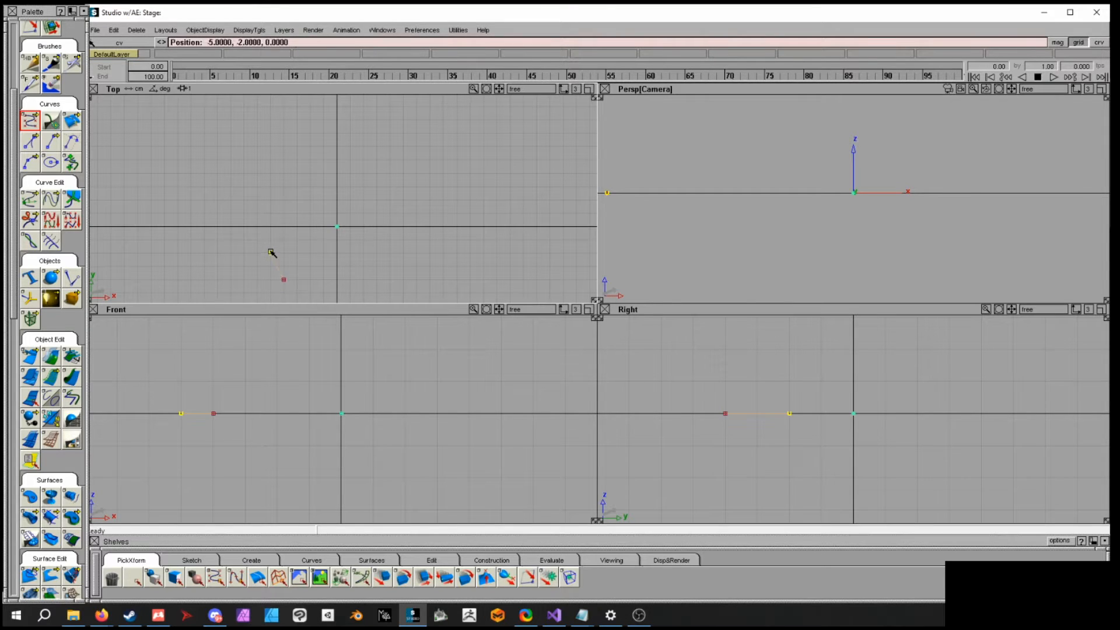
left_click(272, 213)
left_click(297, 200)
left_click(318, 182)
left_click_drag(331, 164, 362, 110)
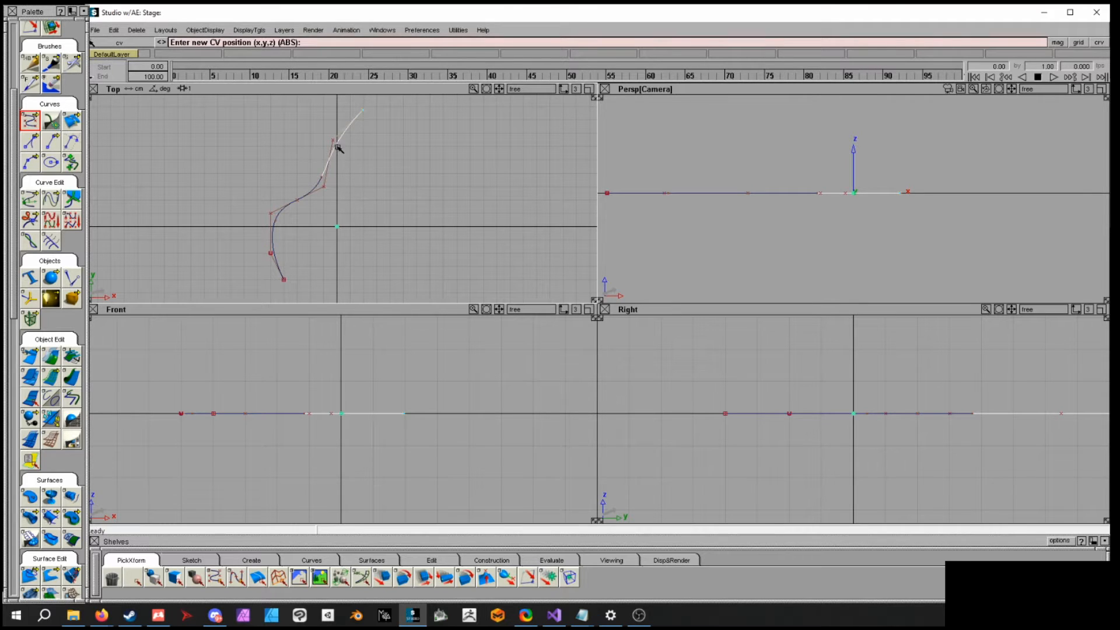
left_click_drag(439, 202, 424, 189, "ctrl+shift")
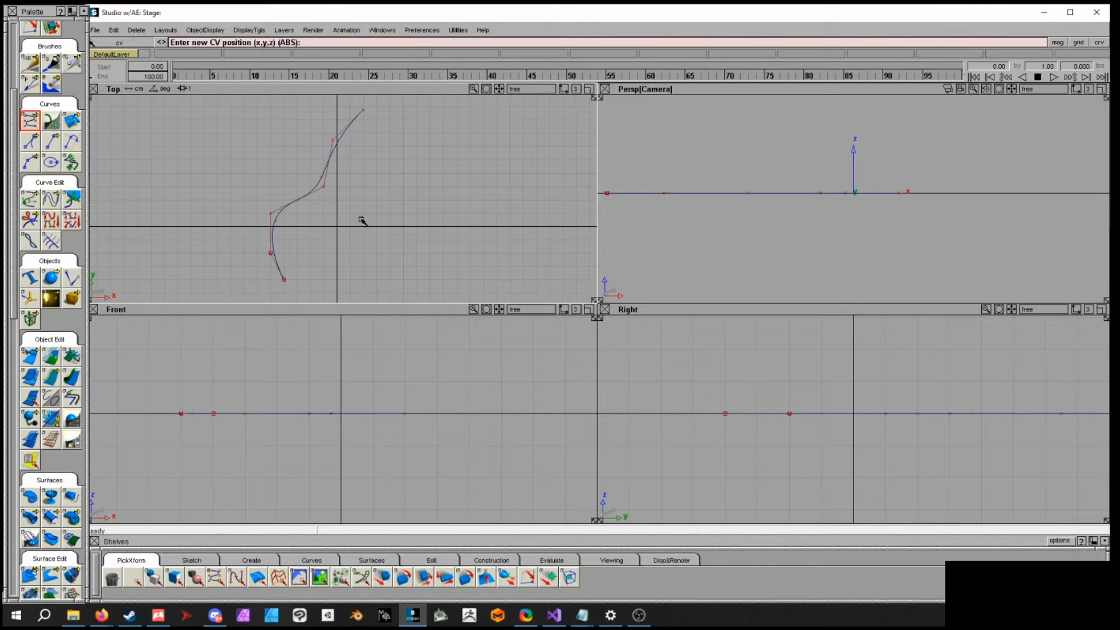
- Draw a second S-shaped CV curve in the top view to the right of the first one
left_click(351, 280, "alt")
left_click_drag(339, 264, 320, 246)
left_click(320, 242)
left_click(329, 220)
left_click(346, 211)
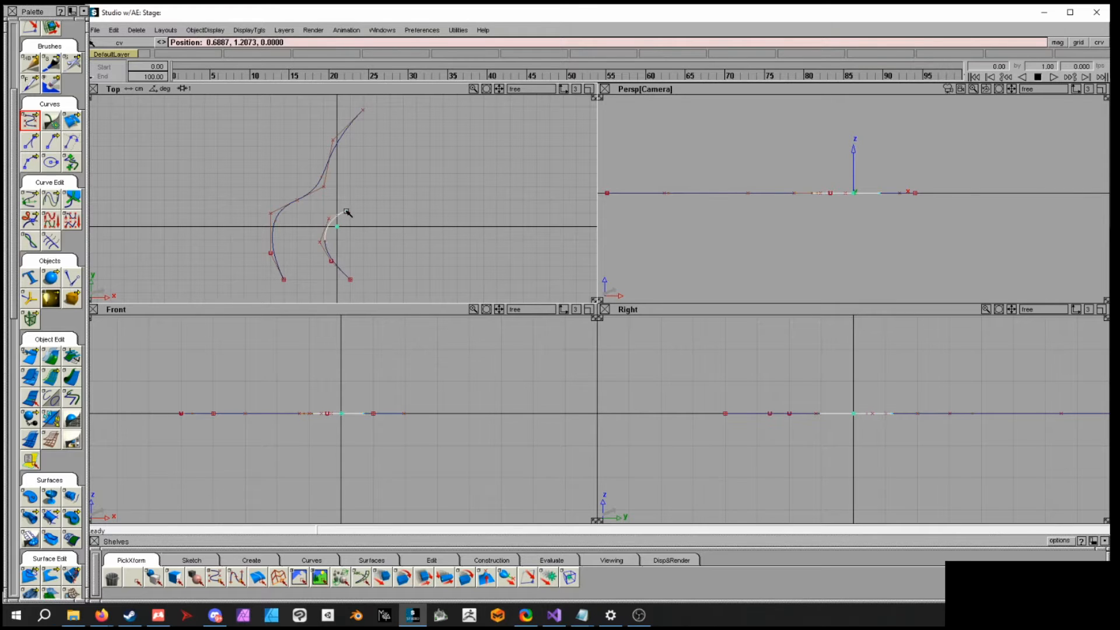
left_click_drag(350, 189, 369, 116)
- Examine both curves by reframing the top, perspective and front views
left_click(417, 217, "ctrl+shift")
left_click_drag(417, 214, 415, 201, "ctrl+shift")
middle_click_drag(403, 247, 471, 223, "alt+shift")
right_click_drag(388, 227, 417, 242, "alt+shift")
left_click_drag(689, 198, 810, 237, "alt+shift")
middle_click_drag(399, 259, 357, 260, "alt+shift")
left_click_drag(872, 258, 893, 265, "alt+shift")
mouse_move(893, 264)
right_mouse_down("alt+shift")
mouse_move(787, 247)
mouse_move(875, 262)
right_mouse_up("alt+shift")
middle_click_drag(385, 446, 447, 455, "alt+shift")
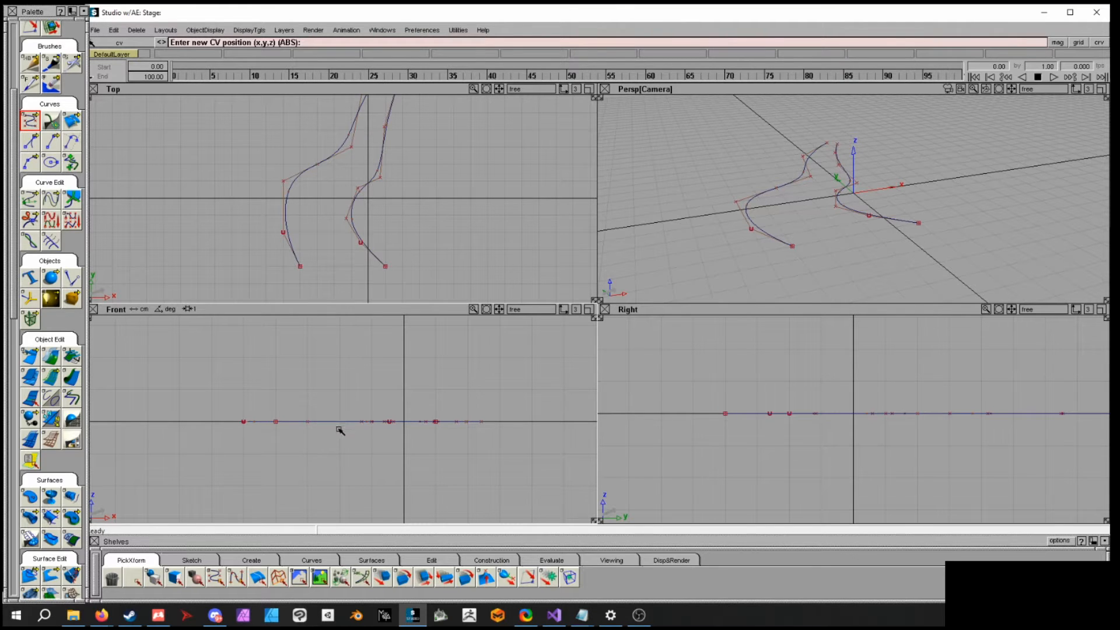
- Draw a wave-shaped CV curve in the front view from -4, 0, 0 to the second curve's end
left_click(279, 421, "alt")
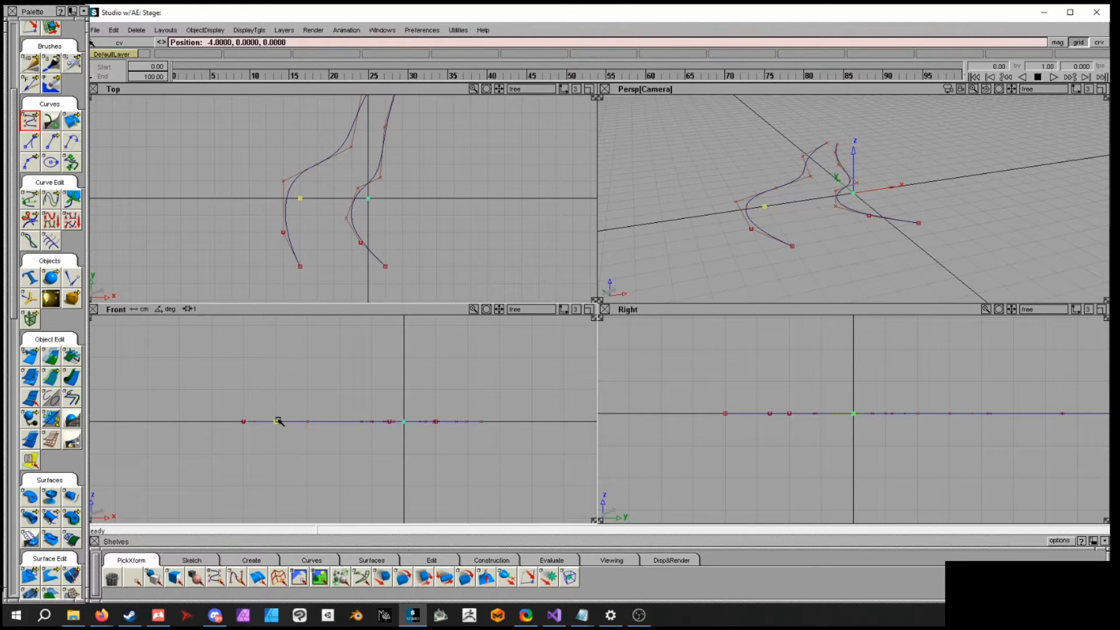
mouse_move(277, 433)
left_mouse_down("alt")
mouse_move(282, 402)
mouse_move(283, 421)
left_mouse_up("alt")
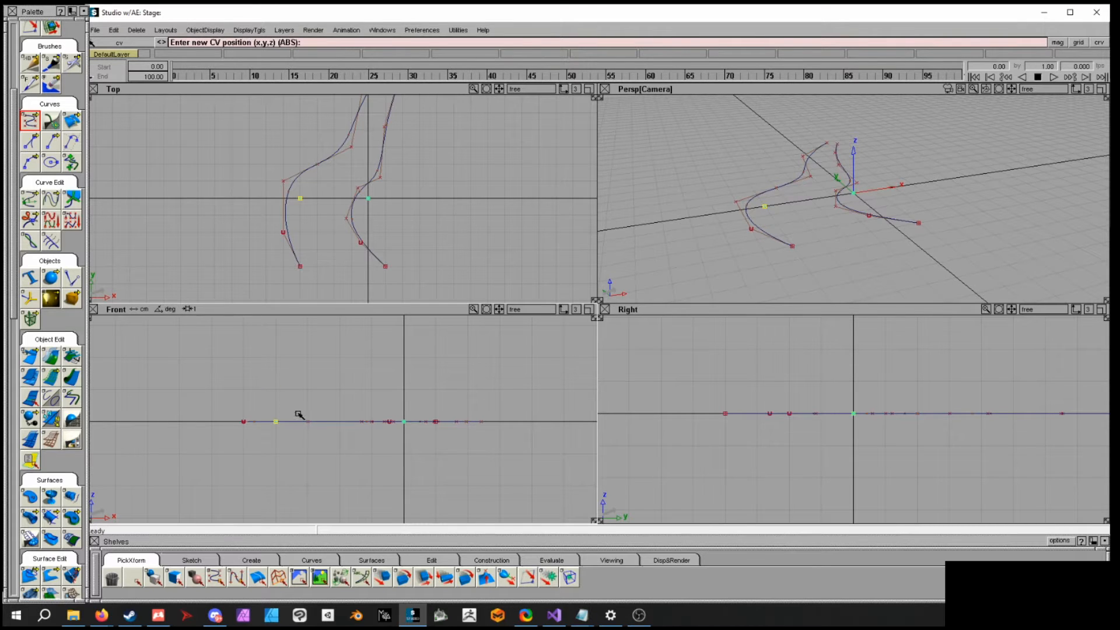
left_click_drag(300, 393, 325, 380)
left_click(333, 401)
left_click(352, 410)
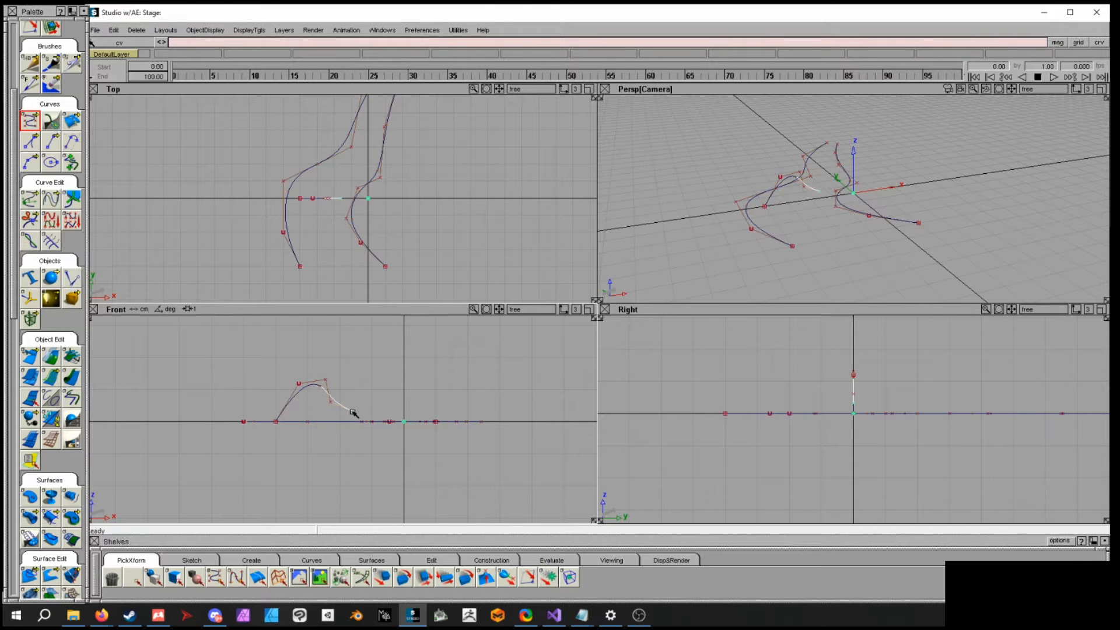
left_click(379, 396)
left_click_drag(379, 397, 436, 421)
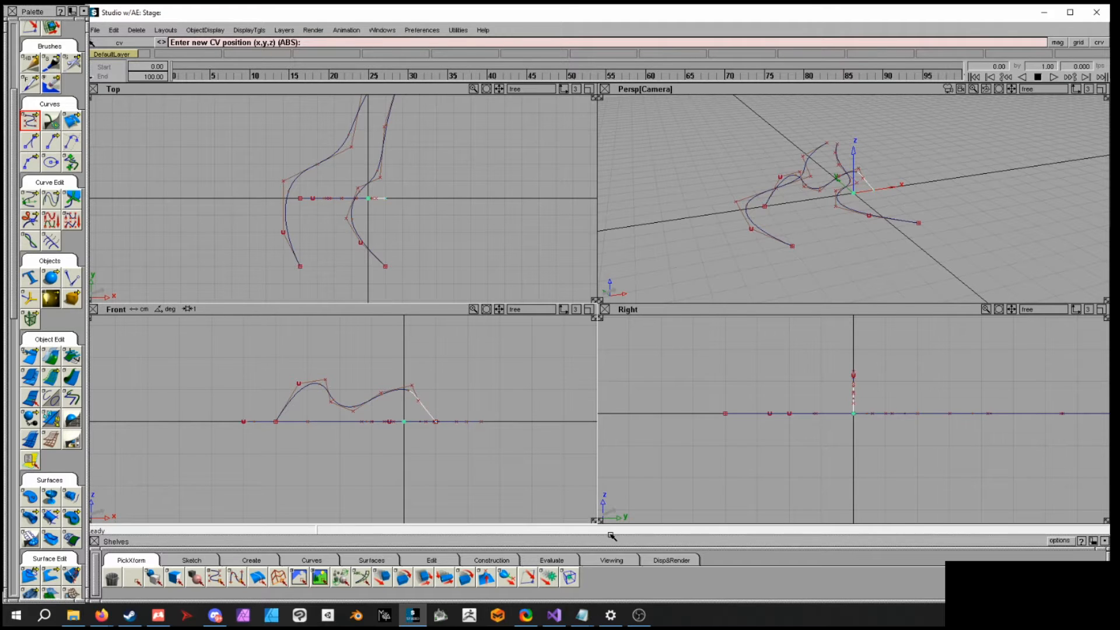
- Reframe the top and perspective views around the three curves
left_click_drag(413, 233, 368, 270, "ctrl+shift")
left_click(382, 204)
key("ctrl+z")
middle_click_drag(403, 257, 362, 226, "alt+shift")
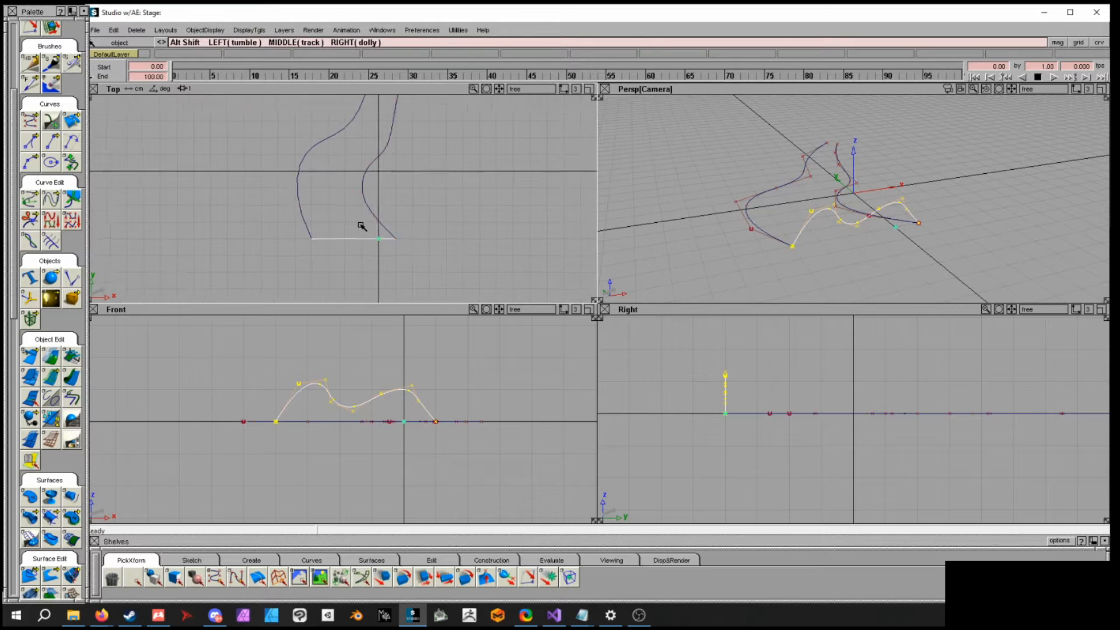
right_click_drag(362, 227, 405, 245, "alt+shift")
middle_click_drag(405, 244, 401, 231, "alt+shift")
left_click_drag(802, 232, 939, 230, "alt+shift")
right_click_drag(940, 229, 1042, 255, "alt+shift")
left_click_drag(1043, 255, 714, 199, "alt+shift")
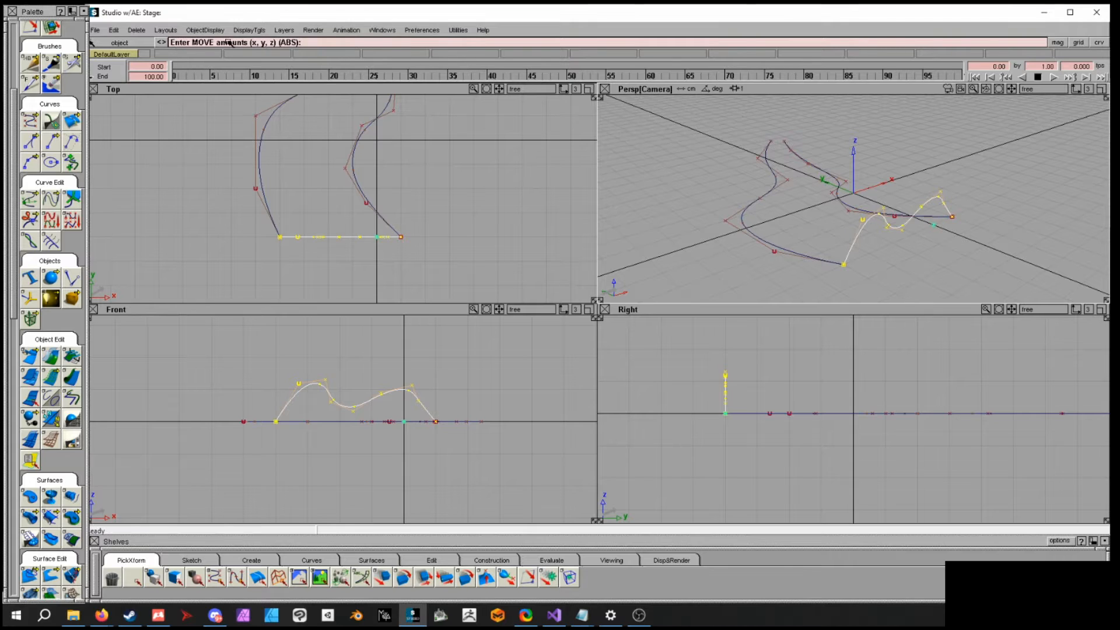
left_click(251, 33)
left_click(247, 88)
middle_click_drag(890, 181, 881, 178, "alt+shift")
left_click_drag(892, 165, 893, 126, "ctrl+shift")
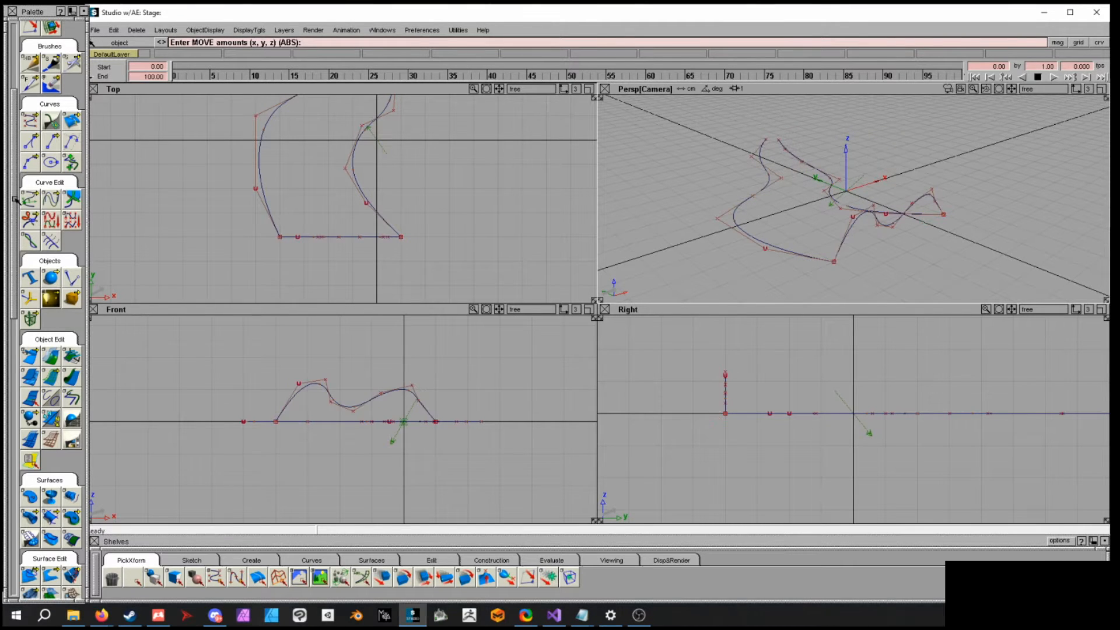
- Create a birail surface with the wave curve as generation curve and the two S-curves as rails
left_click_drag(14, 200, 12, 270)
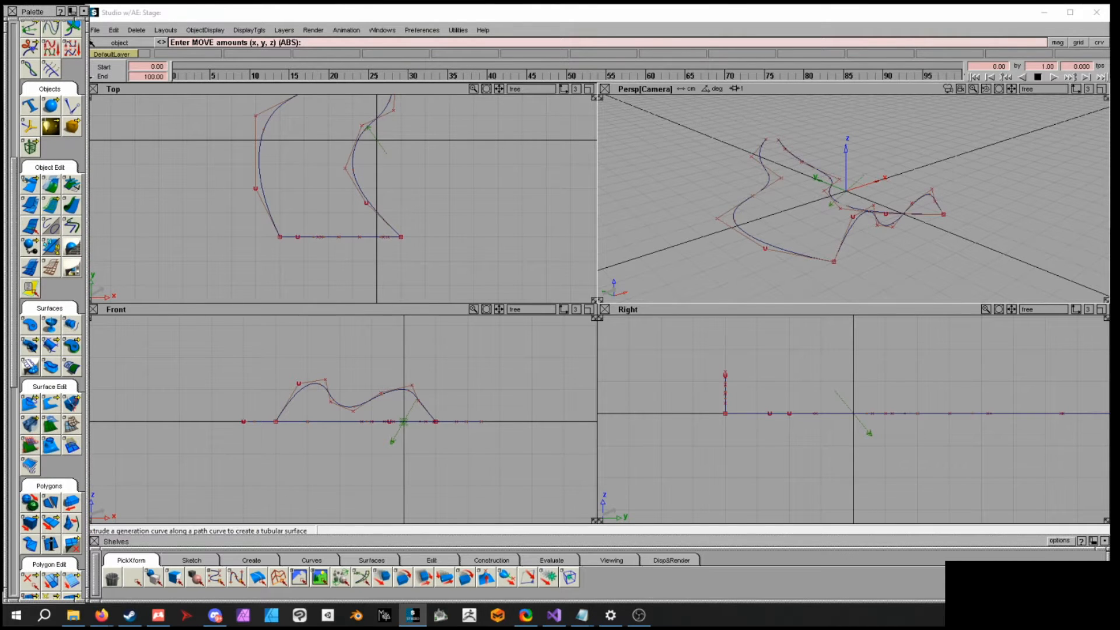
left_click(31, 347)
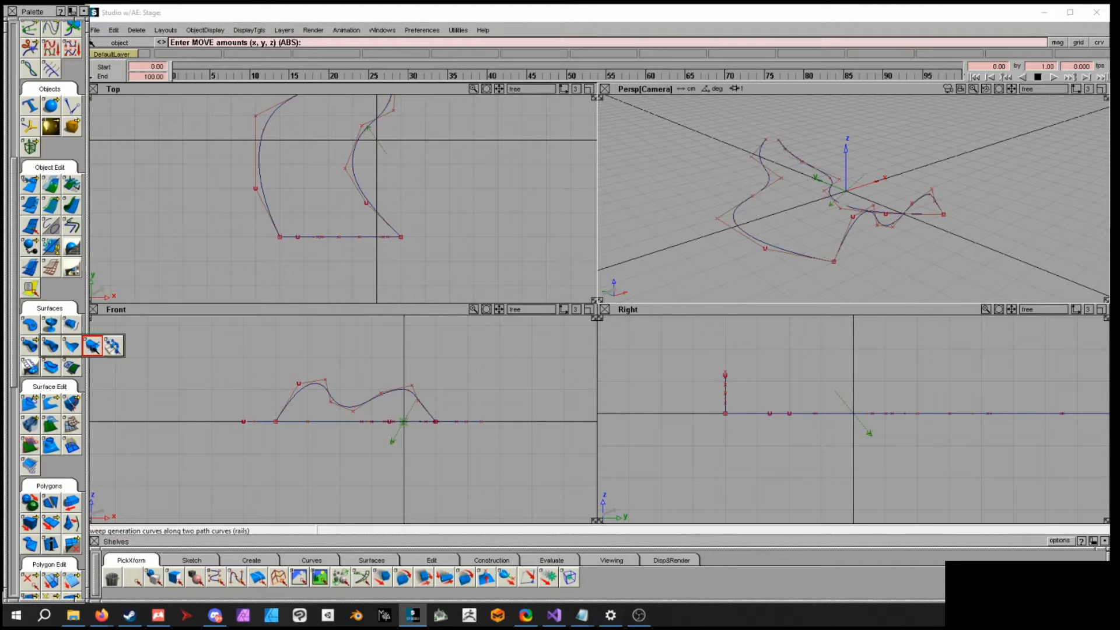
left_click(92, 347)
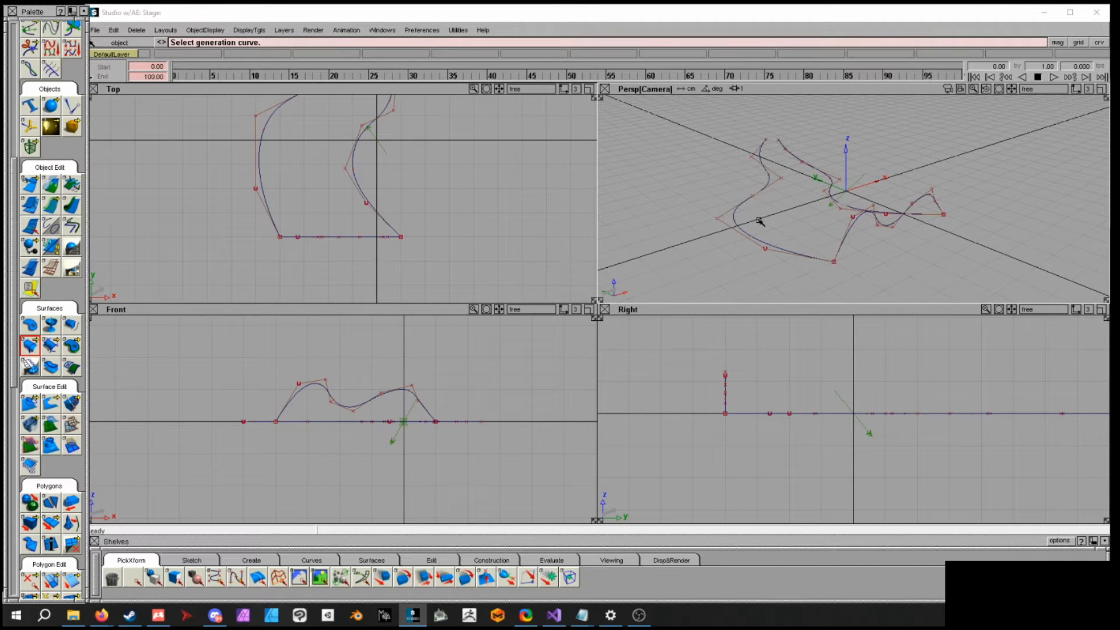
left_click(850, 230)
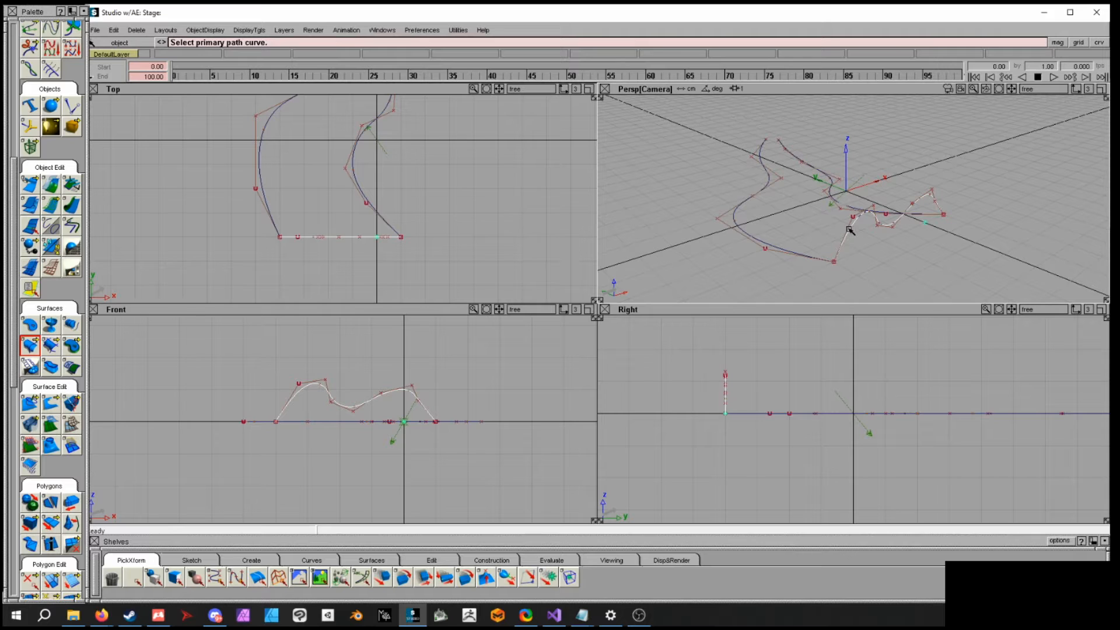
left_click(741, 227)
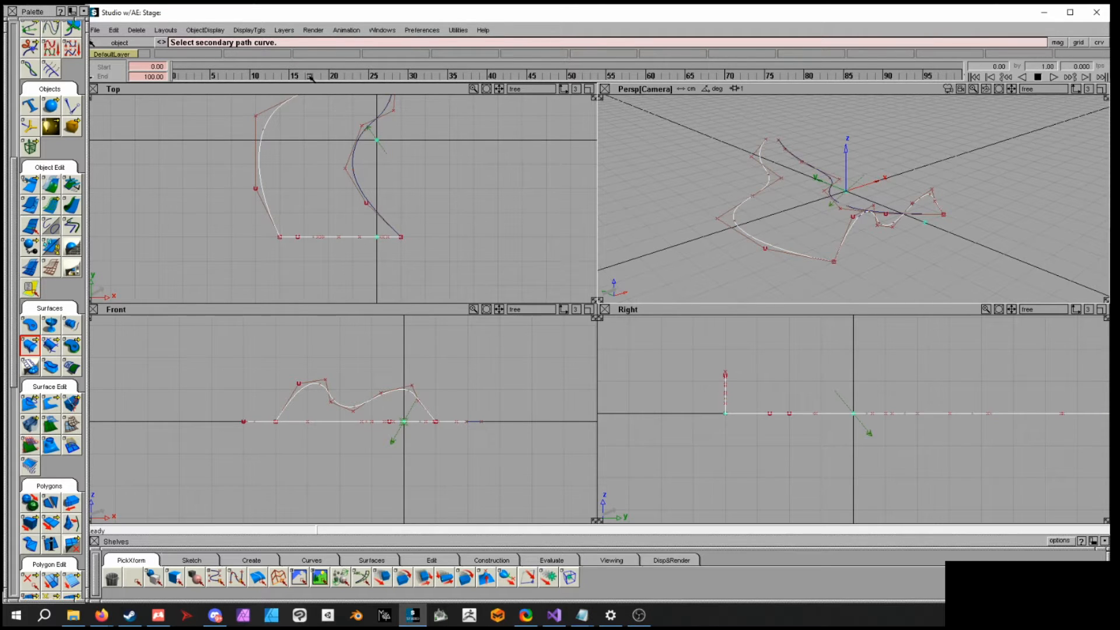
left_click(832, 189)
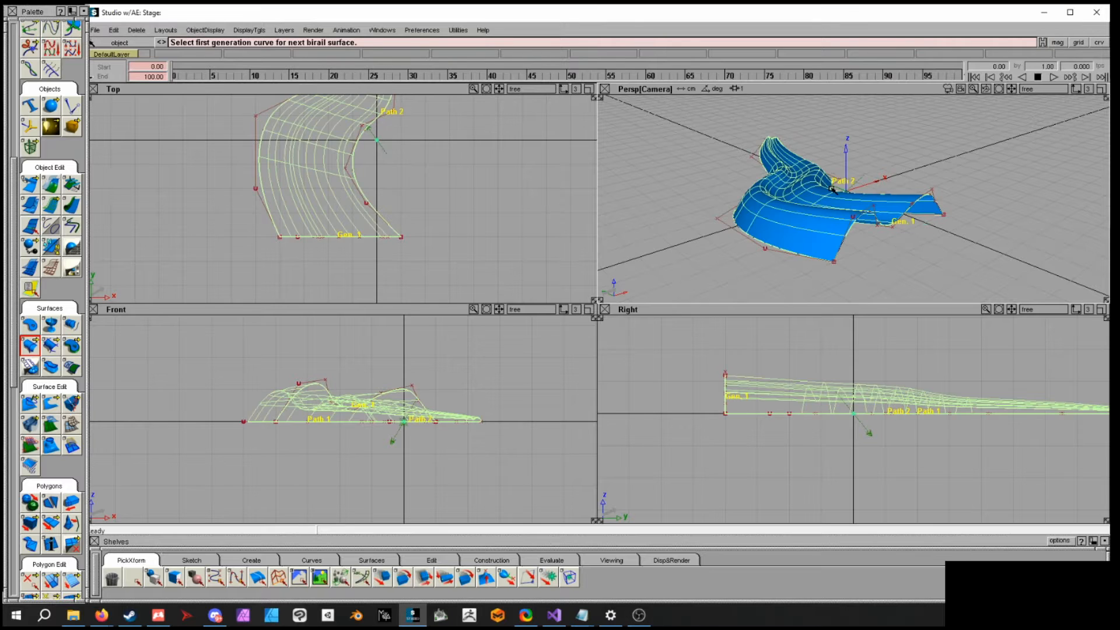
- Inspect the birail surface from several angles in the perspective view, briefly selecting it
left_click_drag(879, 245, 752, 233, "alt+shift")
left_click_drag(769, 181, 916, 168, "alt+shift")
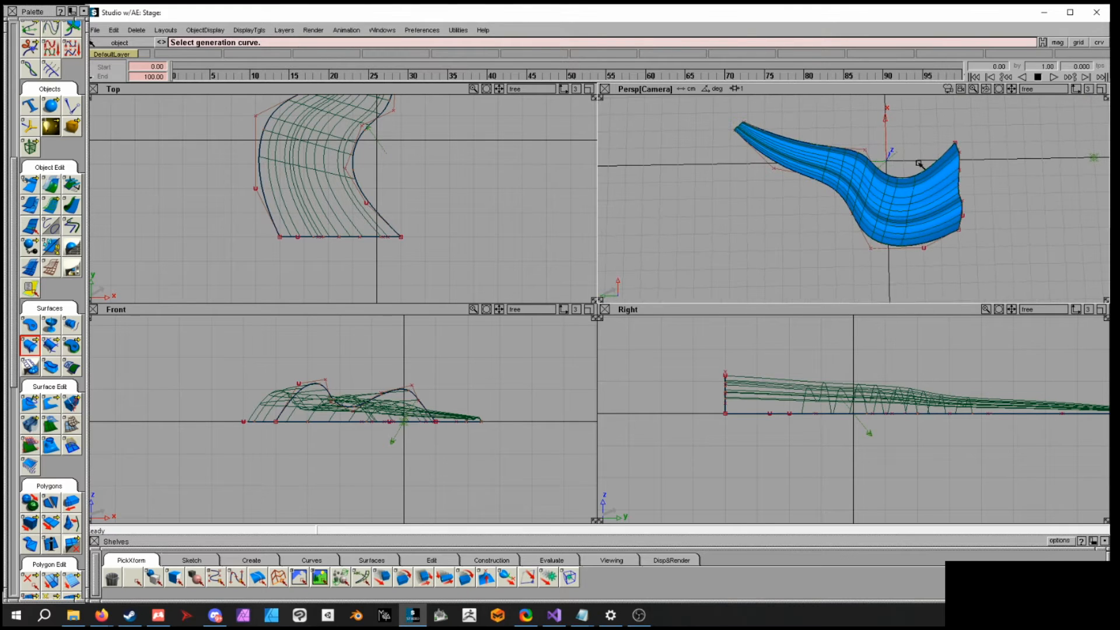
left_click_drag(945, 216, 826, 137, "alt+shift")
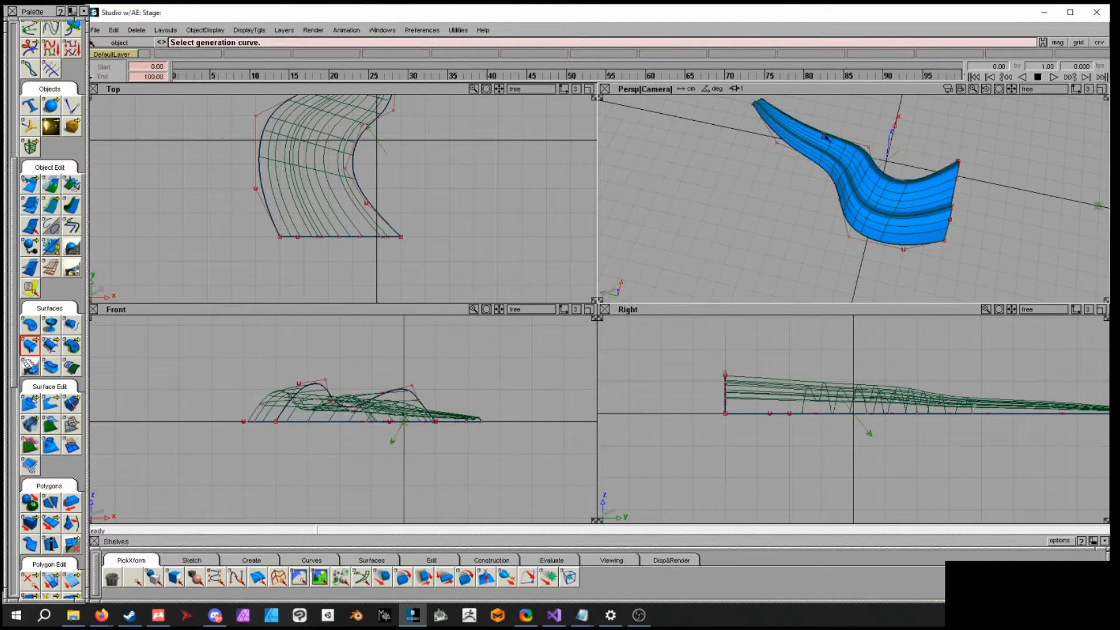
left_click_drag(964, 228, 982, 280, "alt+shift")
left_click_drag(873, 142, 920, 210, "alt+shift")
left_click(862, 194, "ctrl+shift")
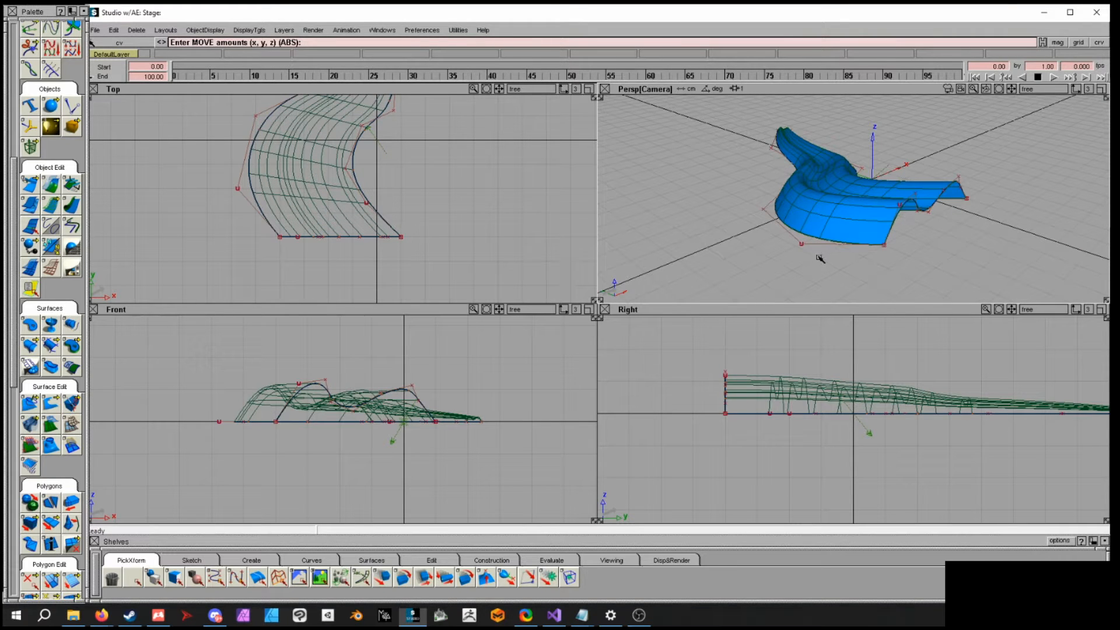
left_click_drag(819, 257, 977, 257, "ctrl+shift")
left_click(801, 243)
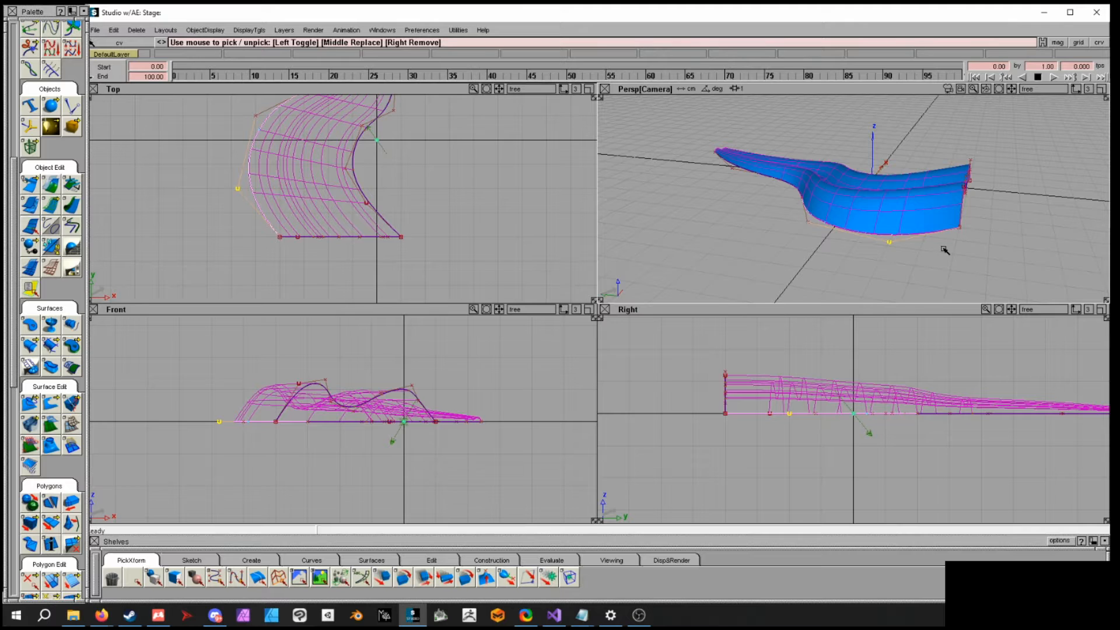
left_click(894, 240)
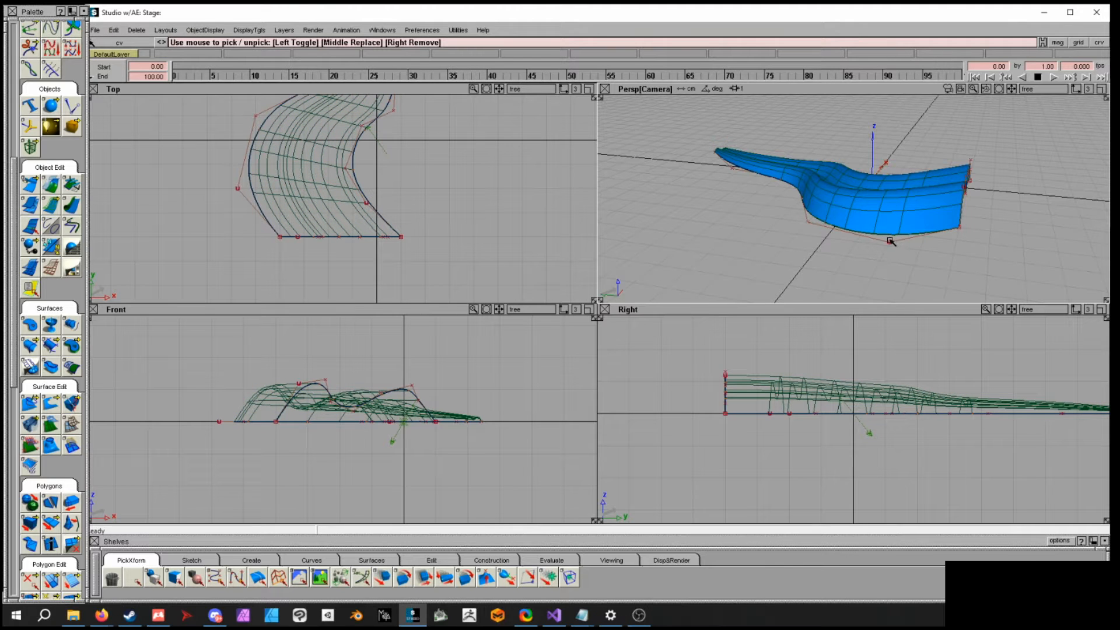
- Keep tumbling and dollying the perspective view to examine the birail surface from further angles
left_click(889, 242)
middle_click_drag(930, 259, 932, 245, "ctrl+shift")
right_click_drag(959, 238, 953, 266)
left_click_drag(954, 264, 973, 206, "alt+shift")
right_click_drag(973, 211, 970, 243)
left_click_drag(970, 242, 863, 216, "alt+shift")
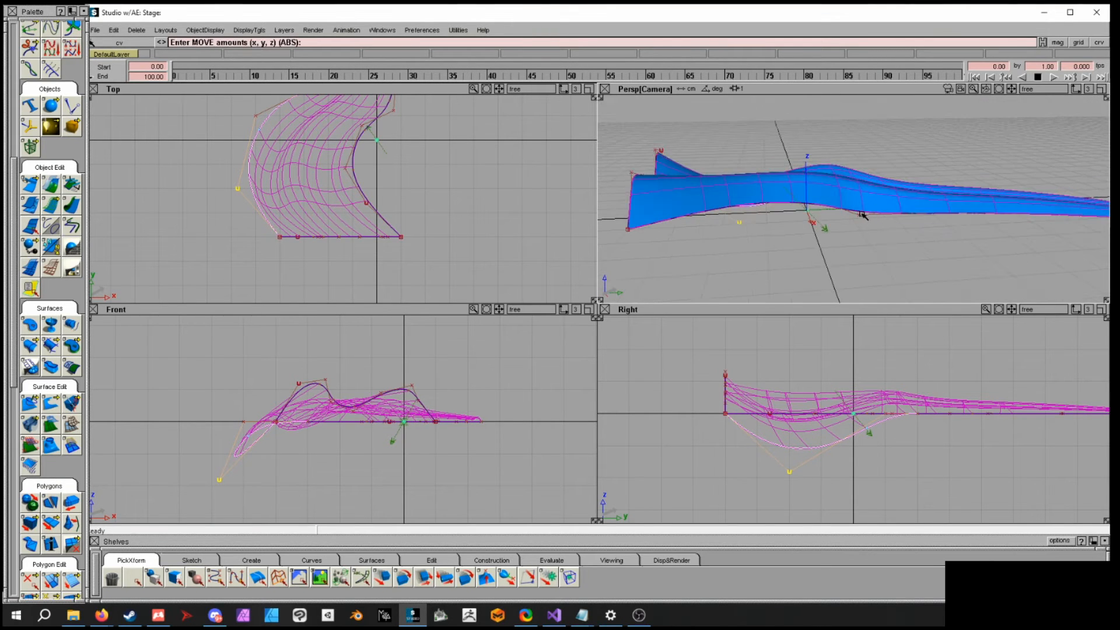
left_click(863, 216)
right_click_drag(902, 235, 920, 325)
left_click_drag(920, 325, 878, 229, "alt+shift")
left_click(951, 244)
mouse_move(963, 282)
left_mouse_down("alt+shift")
mouse_move(765, 225)
mouse_move(707, 223)
mouse_move(858, 222)
mouse_move(790, 233)
mouse_move(787, 255)
left_mouse_up("alt+shift")
left_click(784, 245)
right_click_drag(810, 245, 814, 132)
left_click_drag(736, 197, 898, 165, "alt+shift")
right_click_drag(898, 165, 908, 253)
left_click_drag(908, 252, 858, 269, "alt+shift")
left_click_drag(865, 227, 865, 220, "ctrl+shift")
mouse_move(865, 220)
left_mouse_down("alt+shift")
mouse_move(880, 182)
mouse_move(861, 226)
mouse_move(836, 211)
mouse_move(890, 220)
mouse_move(945, 362)
mouse_move(966, 191)
mouse_move(963, 250)
mouse_move(910, 239)
left_mouse_up("alt+shift")
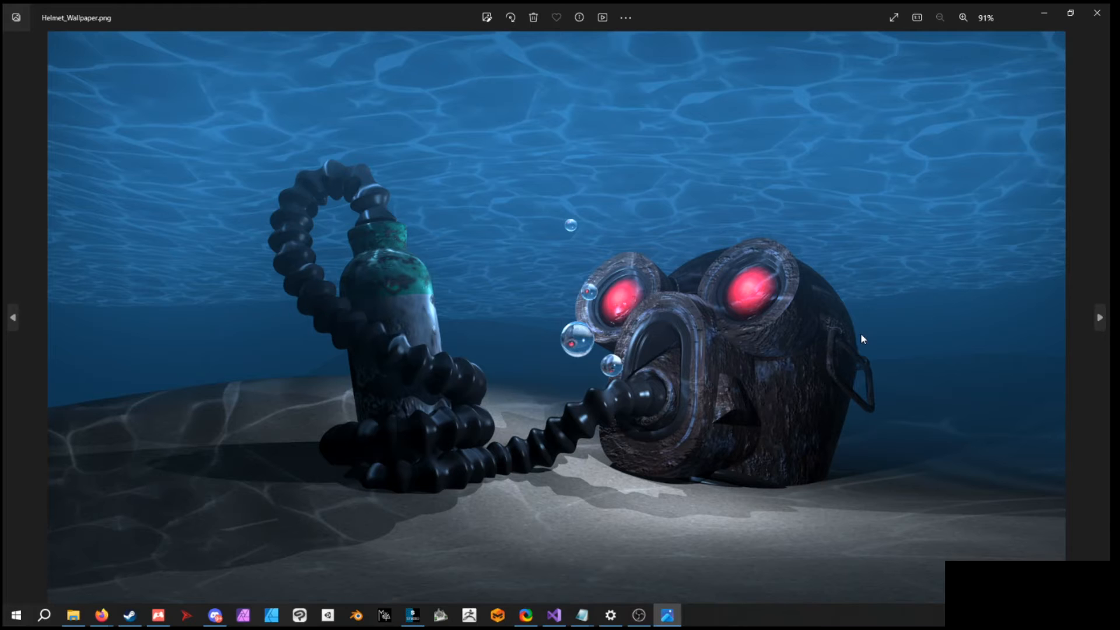
- Zoom into and pan around the Helmet_Wallpaper.png render in the photo viewer, then close it
scroll(851, 348, "up", 5)
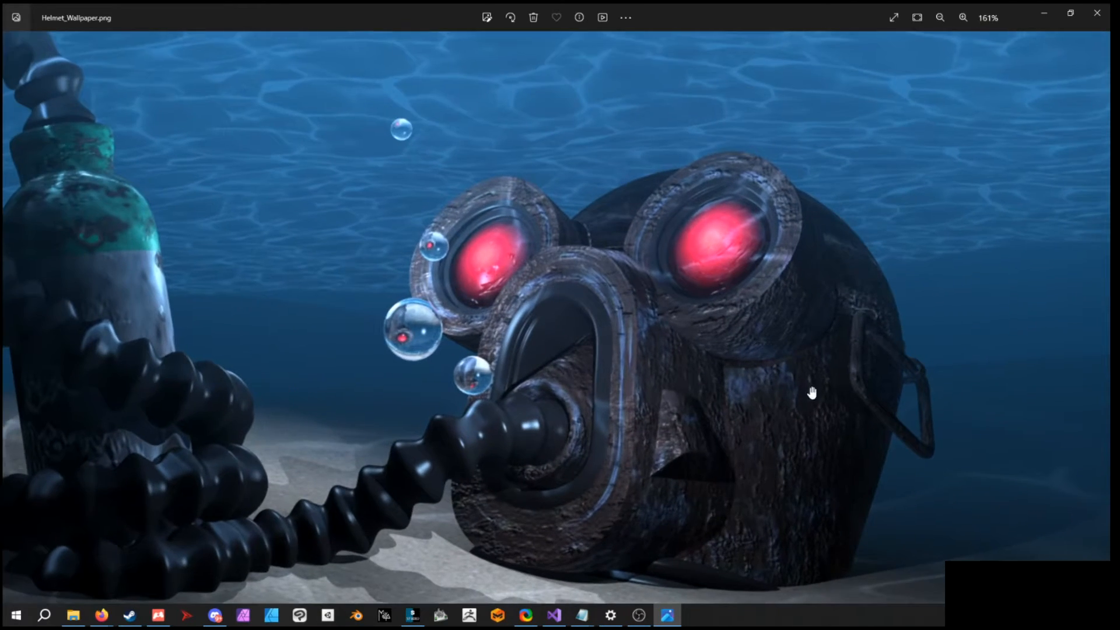
scroll(754, 327, "up", 12)
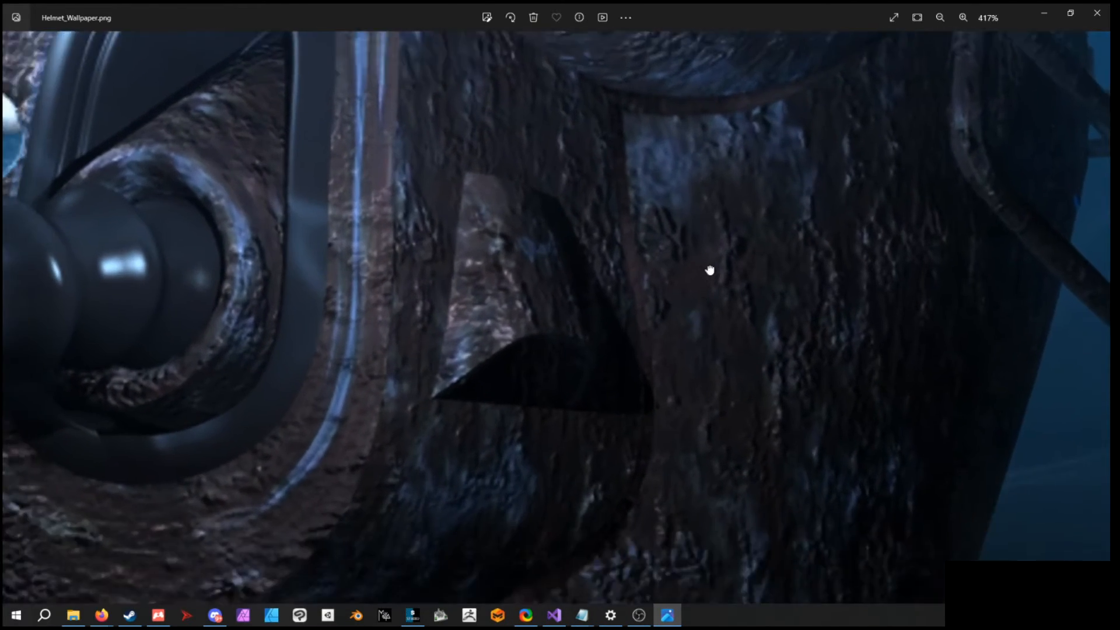
scroll(628, 210, "up", 3)
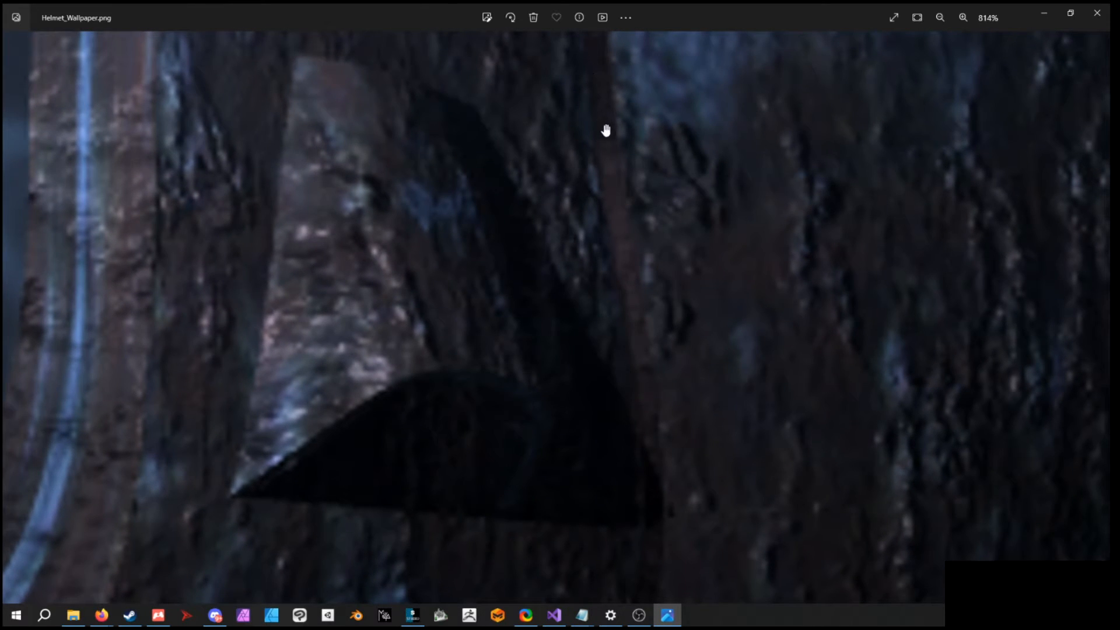
left_click_drag(621, 179, 744, 330)
scroll(716, 372, "down", 2)
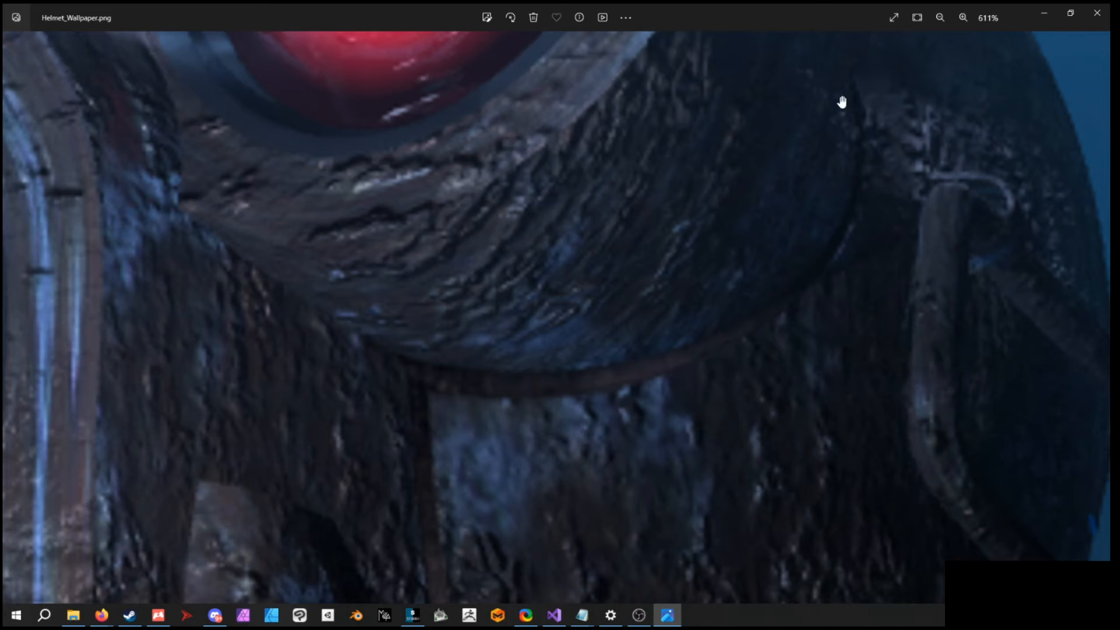
scroll(561, 408, "down", 4)
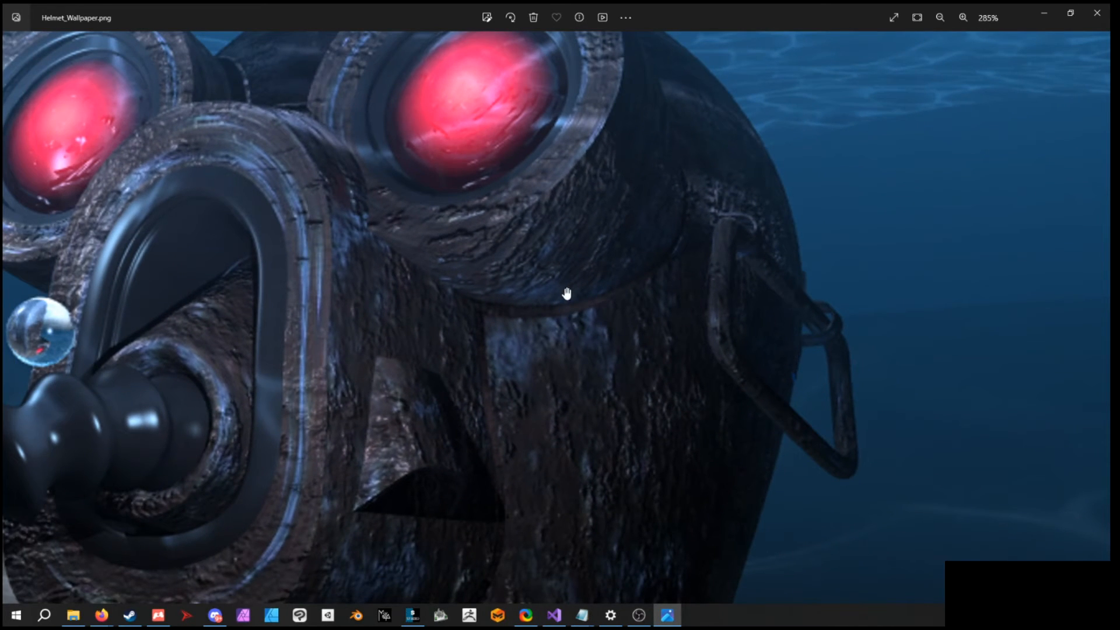
left_click(1096, 13)
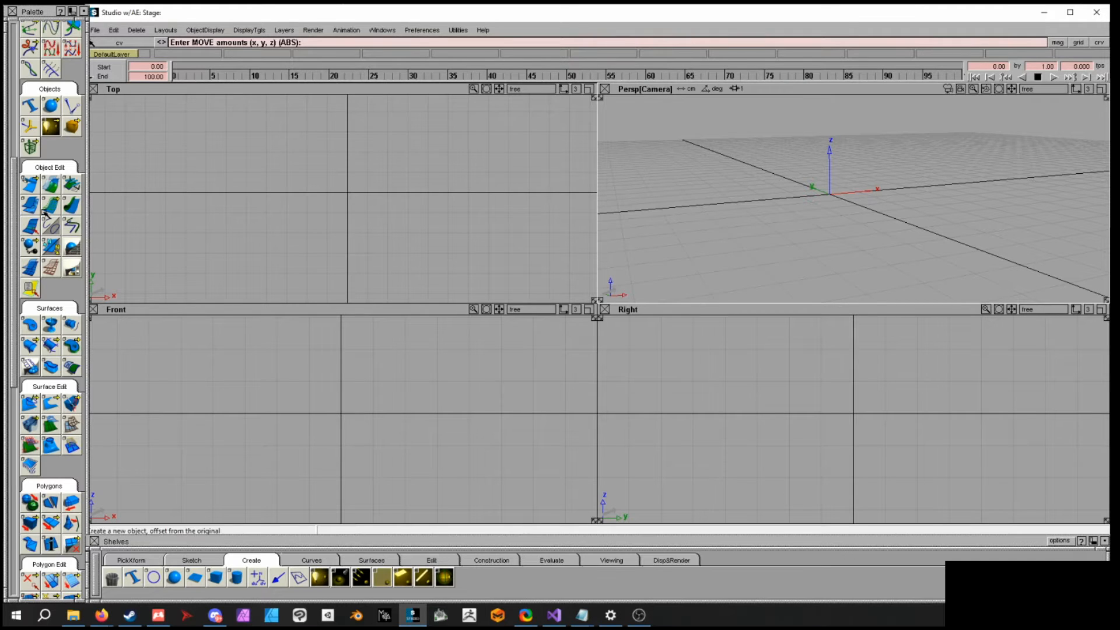
- Draw a three-point 180-degree arc of radius 2 centred on the origin in the top view
left_click(10, 204)
left_click_drag(11, 204, 9, 69)
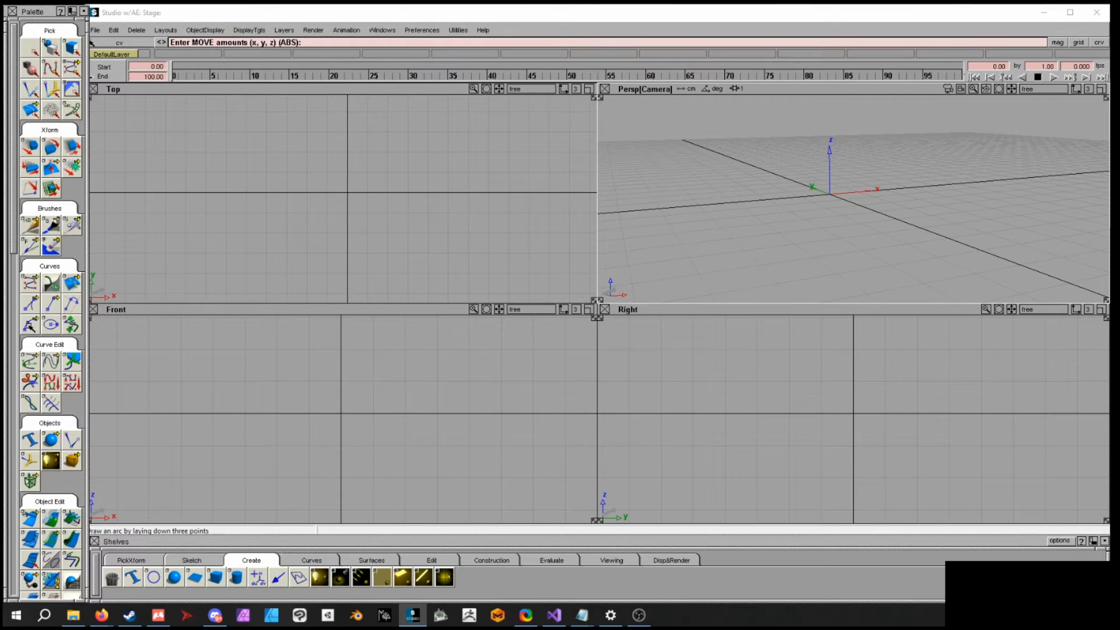
left_click(30, 324)
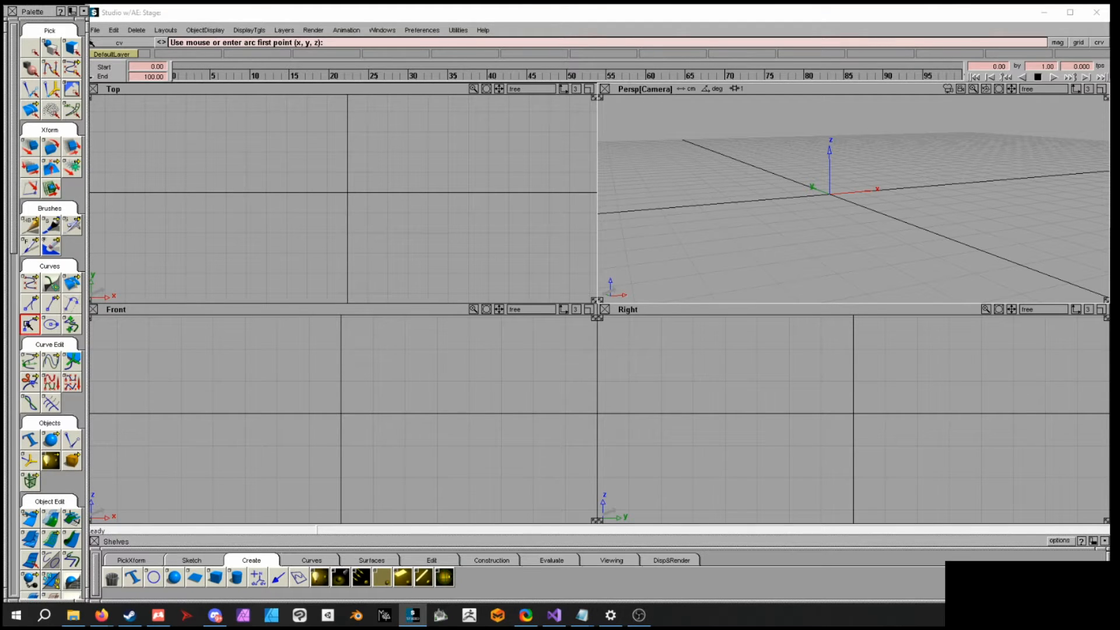
left_click(304, 193)
left_click(343, 234)
left_click(388, 193)
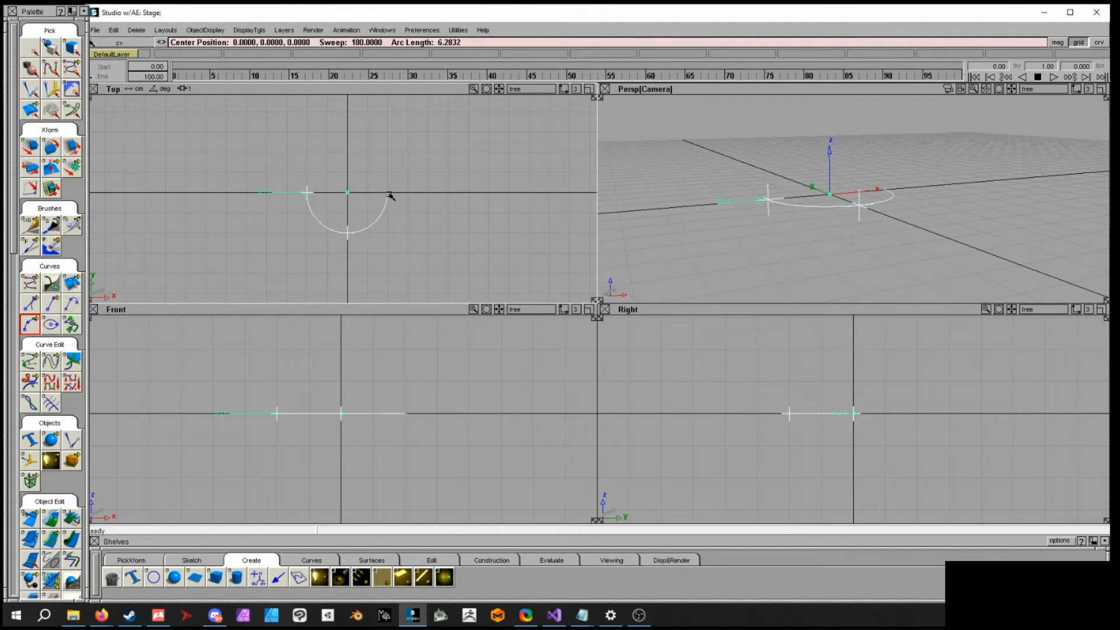
- Mirror-duplicate the arc across the XZ plane to complete a full circle
left_click_drag(846, 201, 938, 244, "ctrl+shift")
left_click(888, 201)
left_click(112, 31)
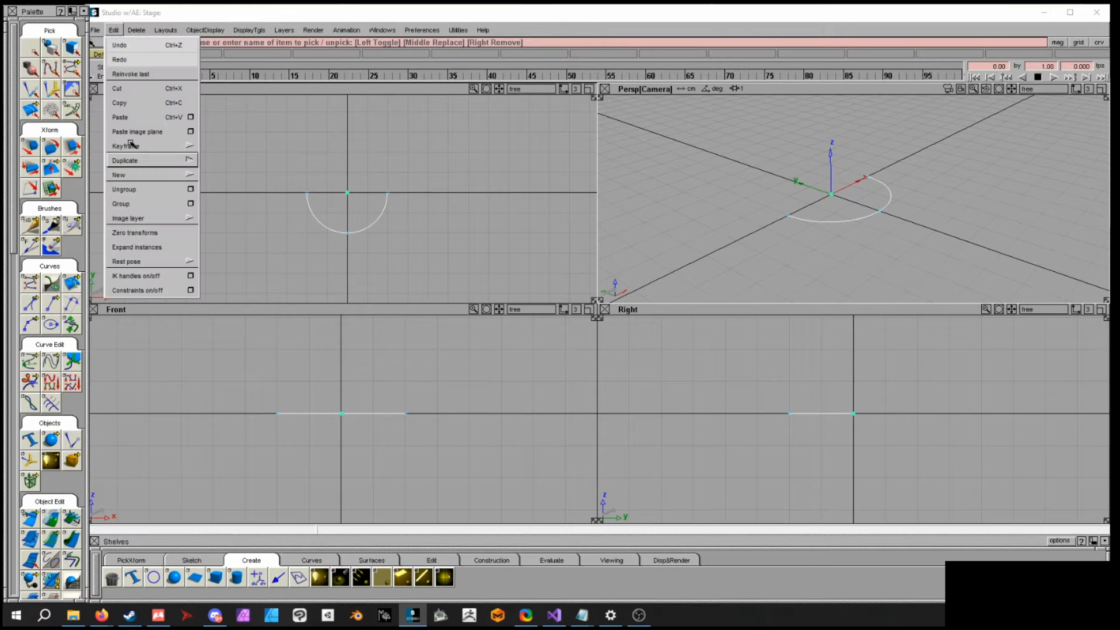
mouse_move(130, 160)
left_click(275, 220)
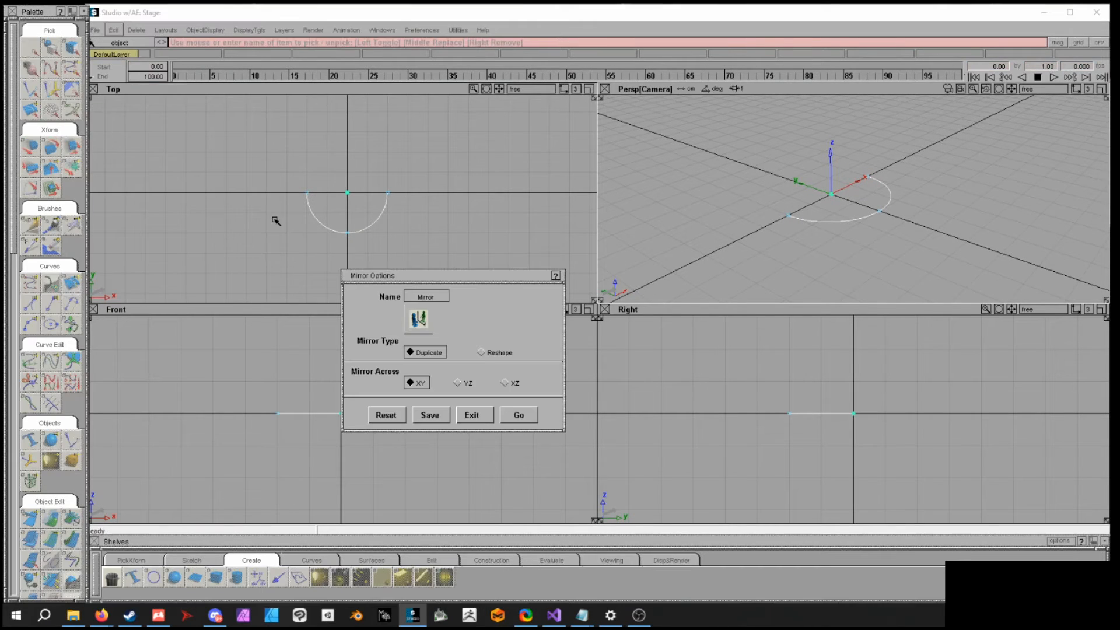
left_click(517, 383)
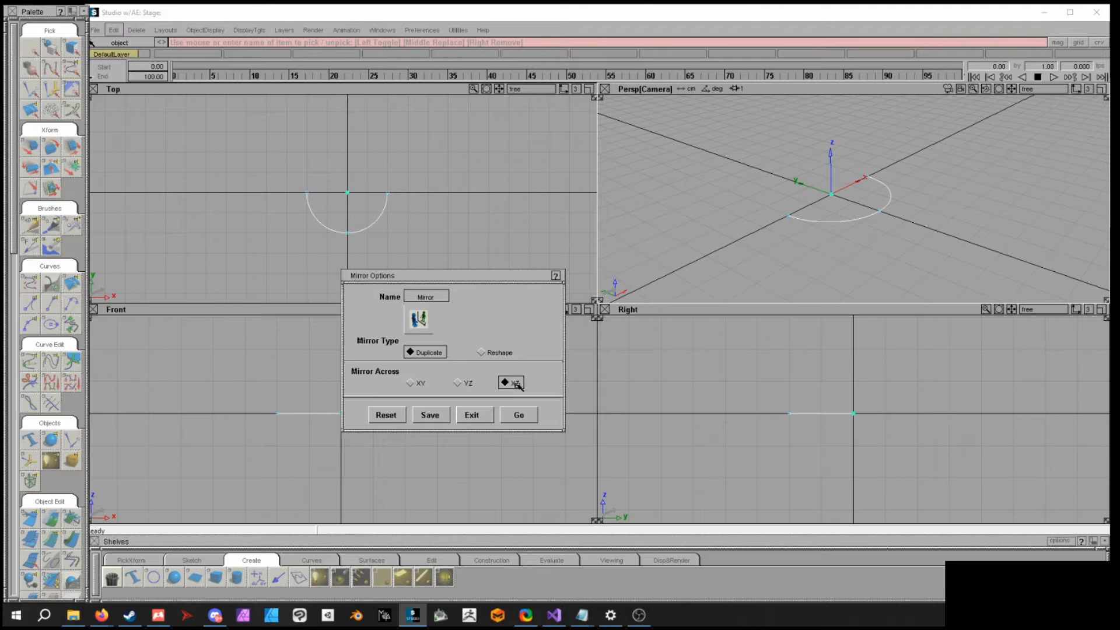
left_click(512, 416)
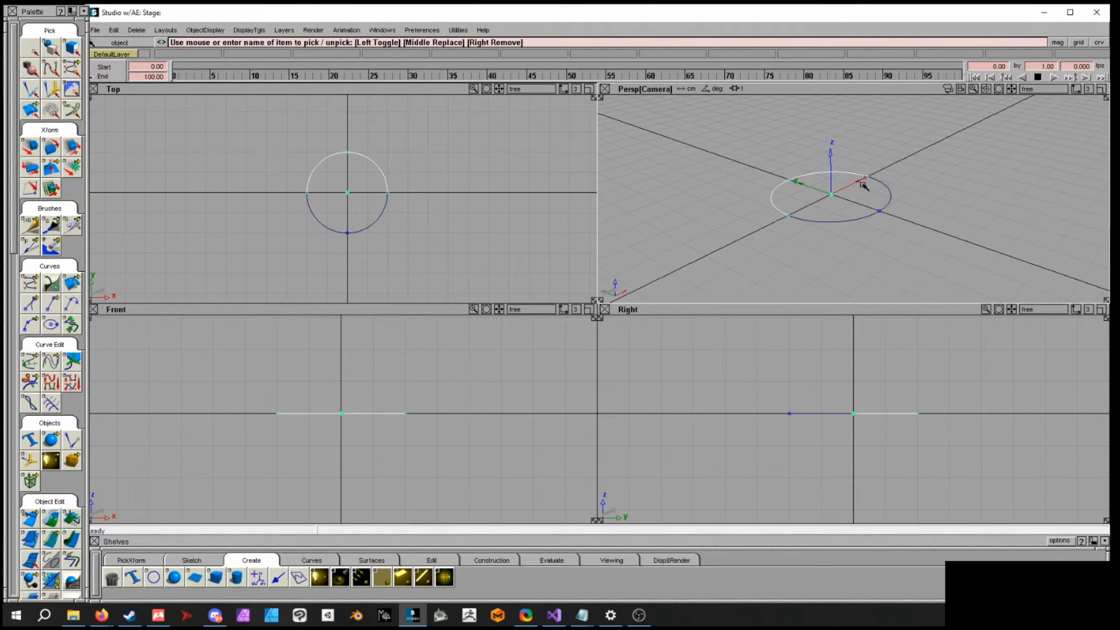
- Start a CV curve in the front view snapped to the circle's left edge point
left_click_drag(840, 191, 843, 152, "alt+shift")
left_click_drag(929, 200, 872, 203, "alt+shift")
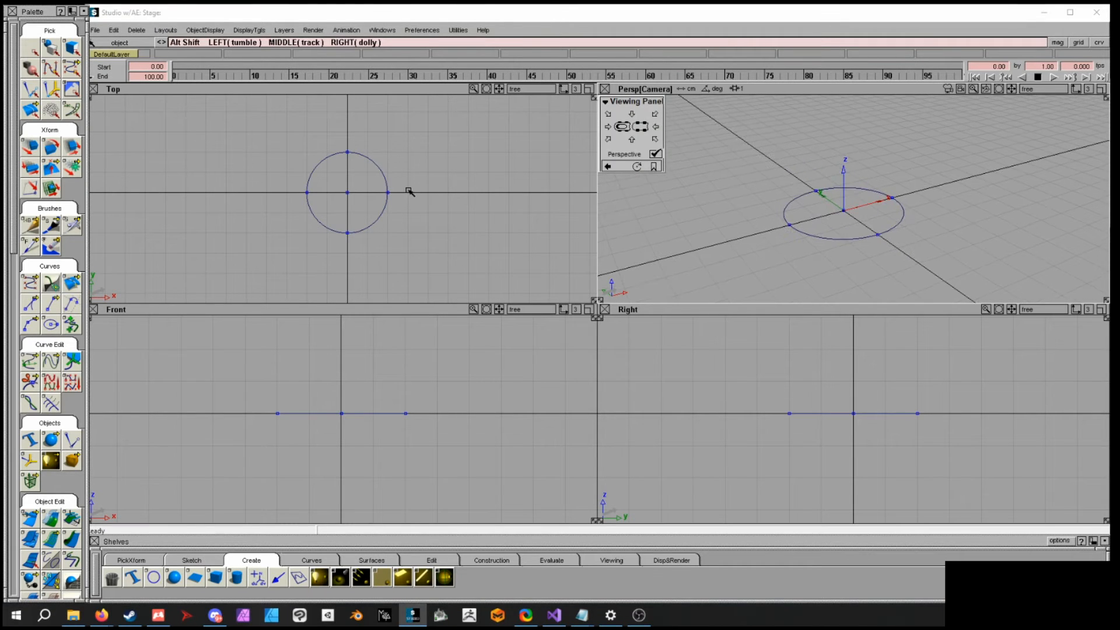
left_click(31, 283)
left_click(28, 279)
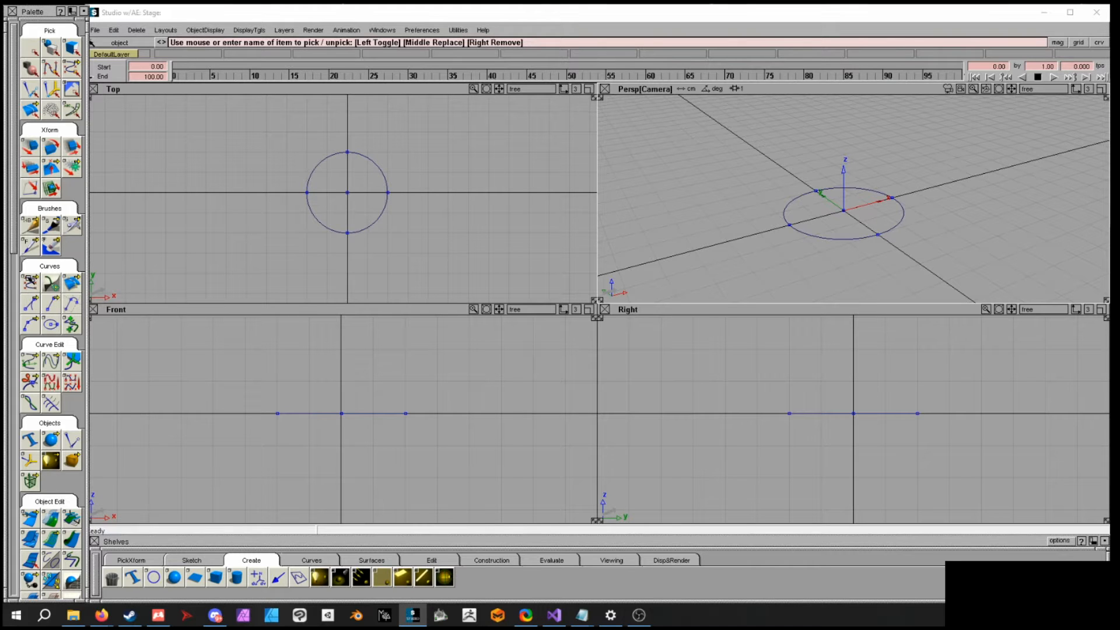
middle_click_drag(438, 389, 437, 425, "alt+shift")
right_click_drag(437, 424, 395, 420, "alt+shift")
middle_click_drag(395, 420, 416, 417, "alt+shift")
right_click_drag(416, 417, 441, 419, "alt+shift")
middle_click_drag(404, 422, 403, 430, "alt+shift")
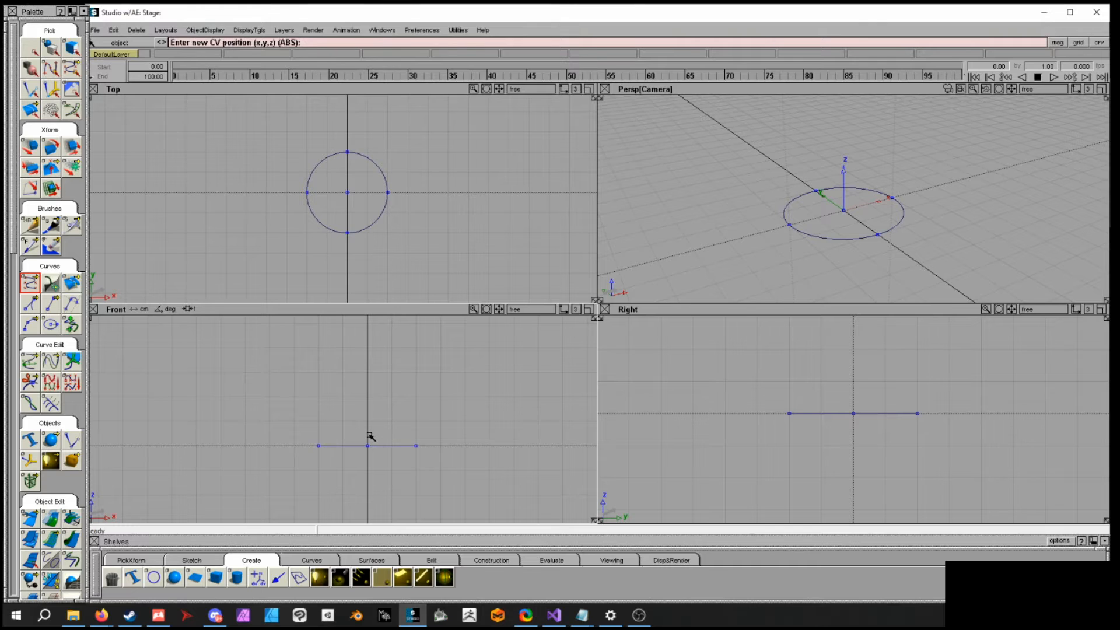
left_click(336, 447)
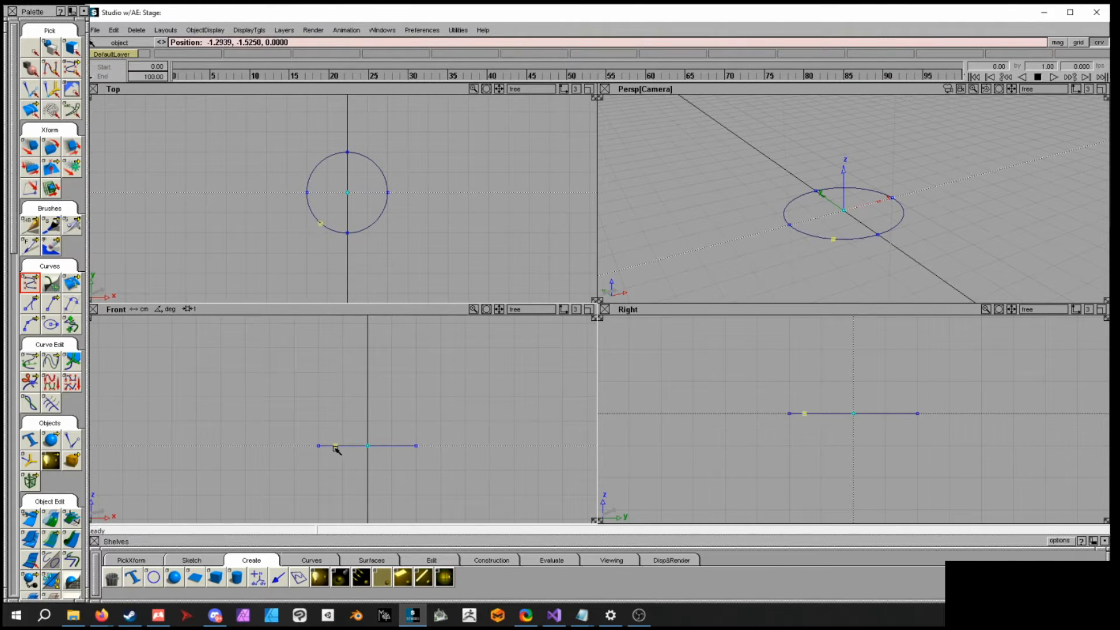
left_click_drag(344, 456, 257, 476)
left_click_drag(163, 479, 163, 478)
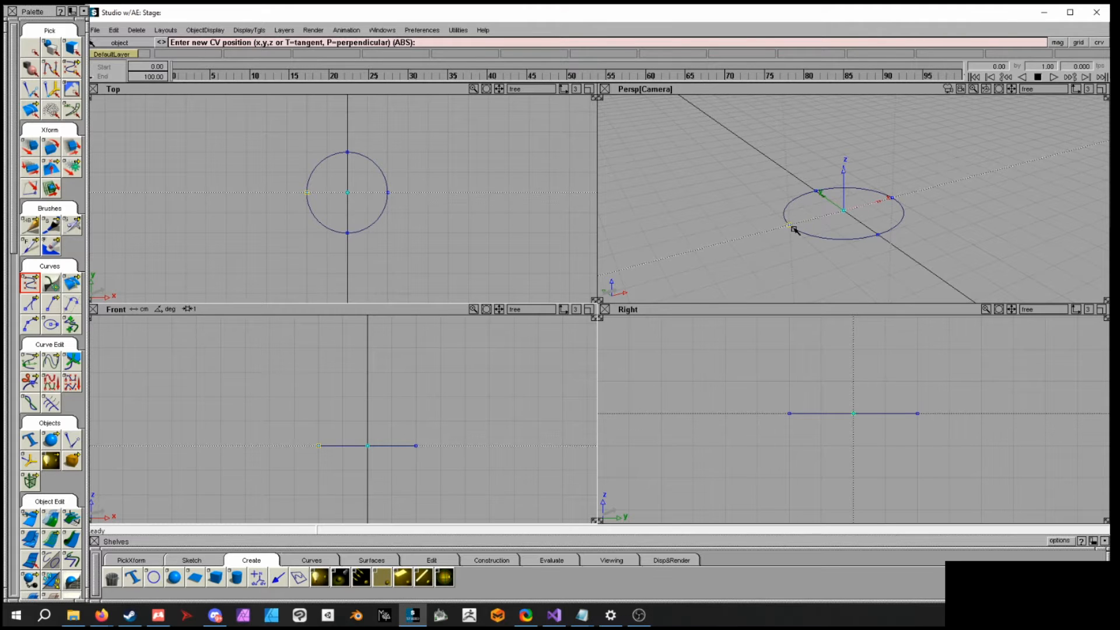
right_click_drag(398, 380, 334, 392, "alt+shift")
middle_click_drag(334, 392, 298, 457, "alt+shift")
left_click(281, 441)
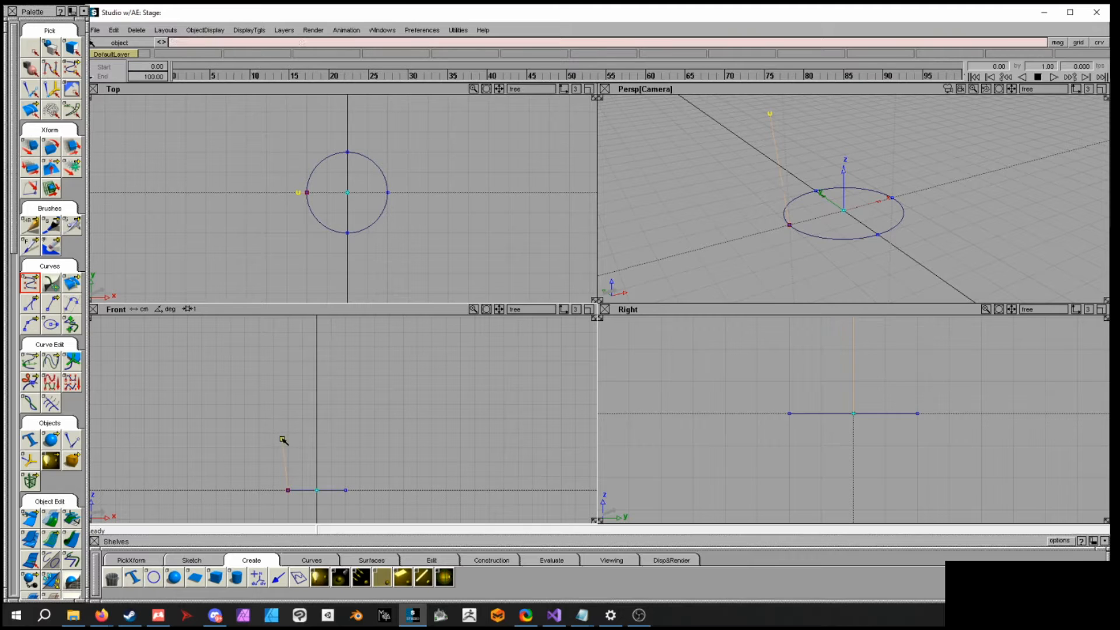
- Place further CVs upward in an S-shape, ending the curve at about 7, 0, 15
left_click(281, 402)
left_click(303, 378)
middle_click_drag(346, 379, 363, 433, "alt+shift")
left_click(347, 414)
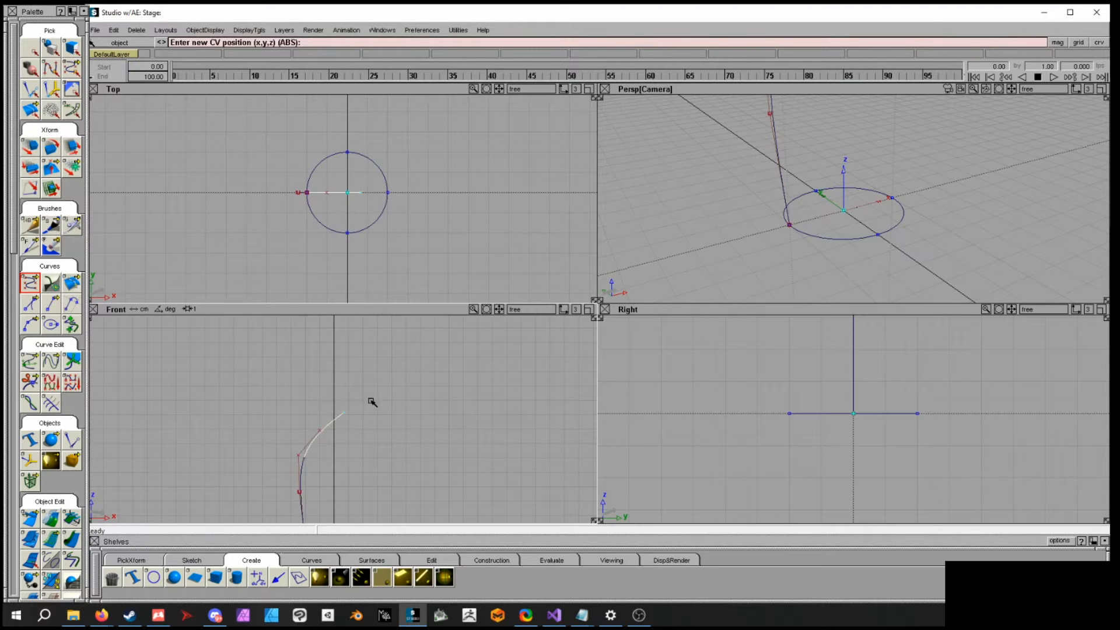
left_click(364, 377)
left_click(362, 346)
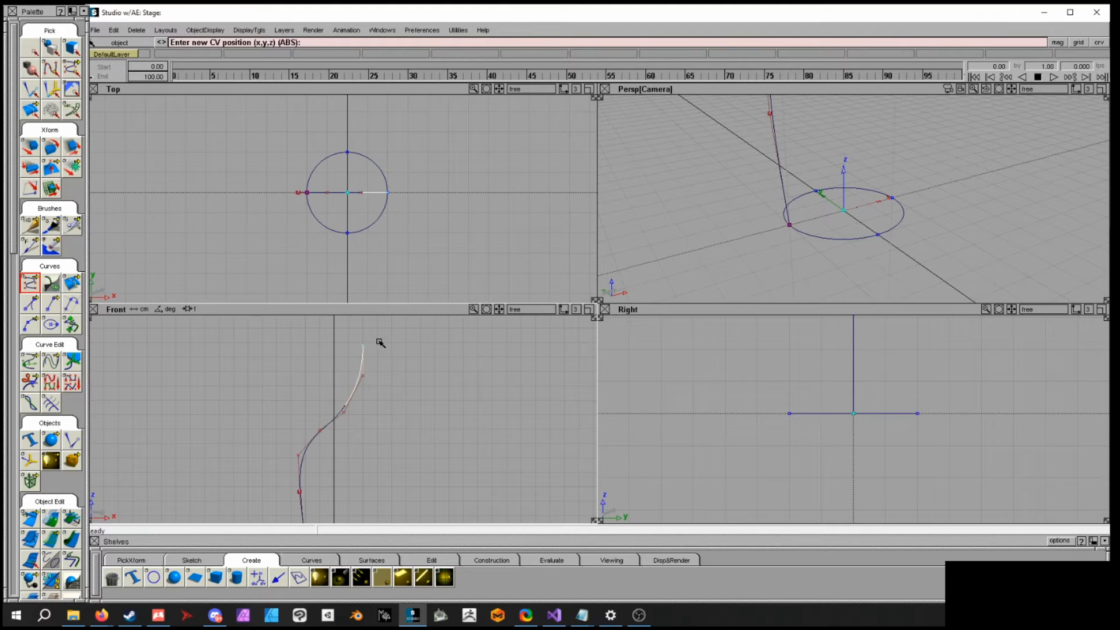
left_click(412, 331)
mouse_move(418, 326)
left_mouse_down()
mouse_move(430, 325)
mouse_move(387, 332)
mouse_move(435, 329)
left_mouse_up()
left_click(443, 338)
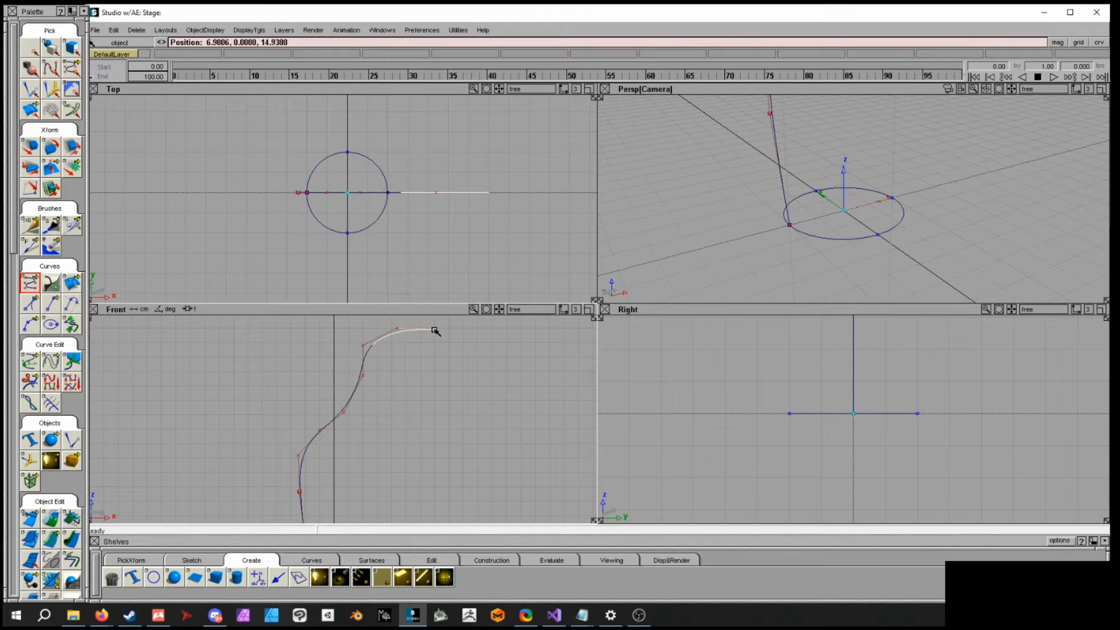
- Draw a second CV curve from the circle's right edge point up inside the first, ending at its top end
middle_click_drag(421, 397, 397, 355, "alt+shift")
right_click_drag(398, 355, 398, 393, "alt+shift")
middle_click_drag(399, 393, 356, 405, "alt+shift")
right_click_drag(355, 404, 340, 402, "alt+shift")
left_click_drag(340, 401, 341, 386, "ctrl+shift")
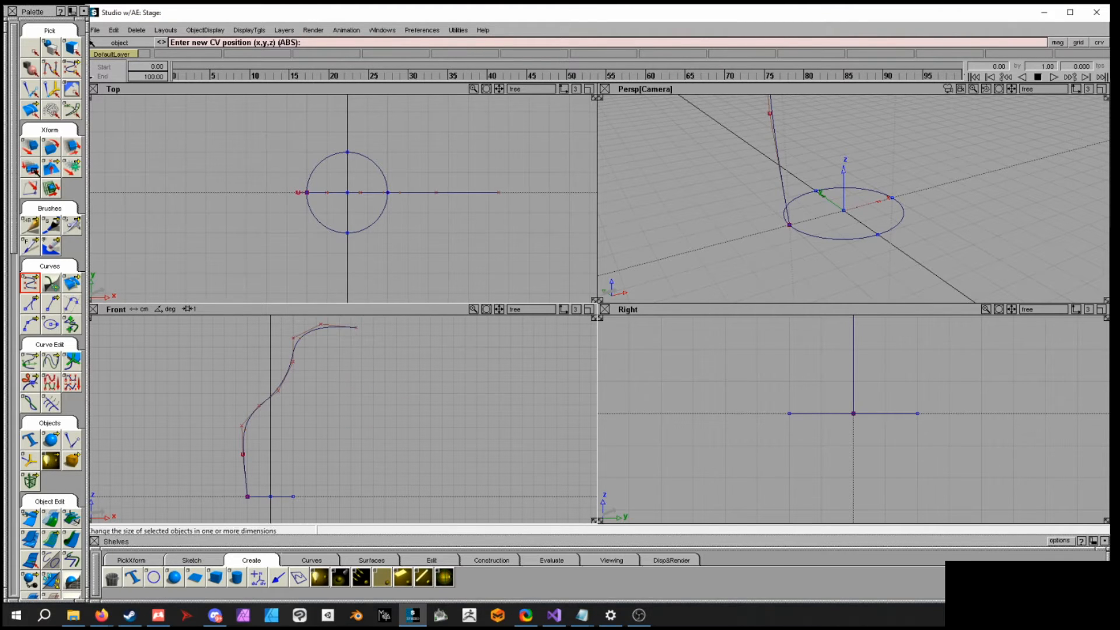
left_click_drag(284, 498, 296, 465, "ctrl+alt")
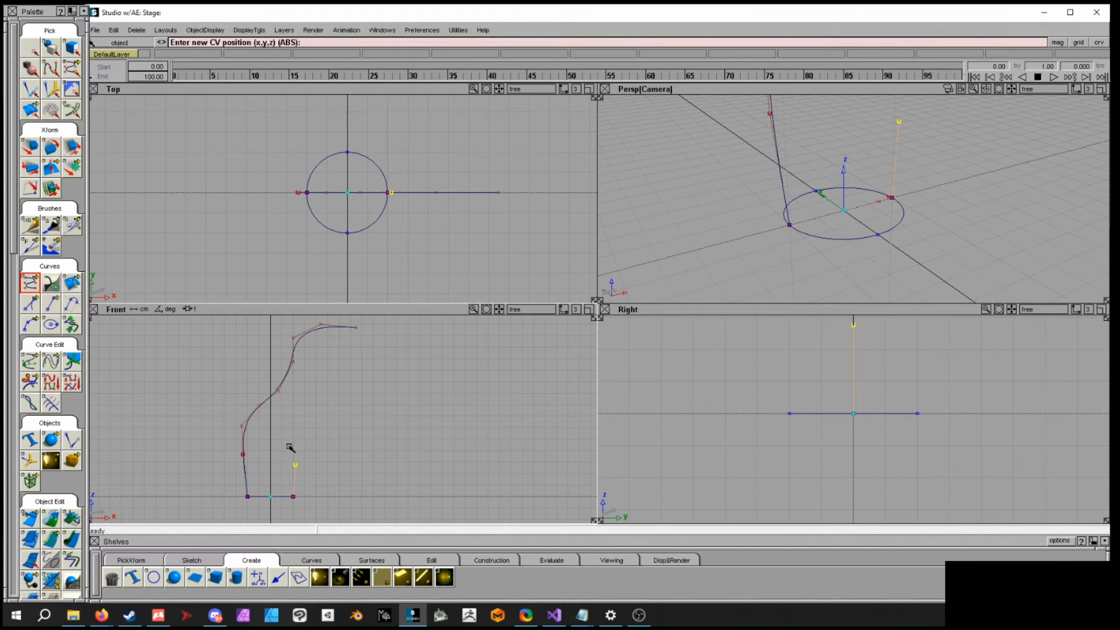
left_click(284, 440)
left_click(294, 414)
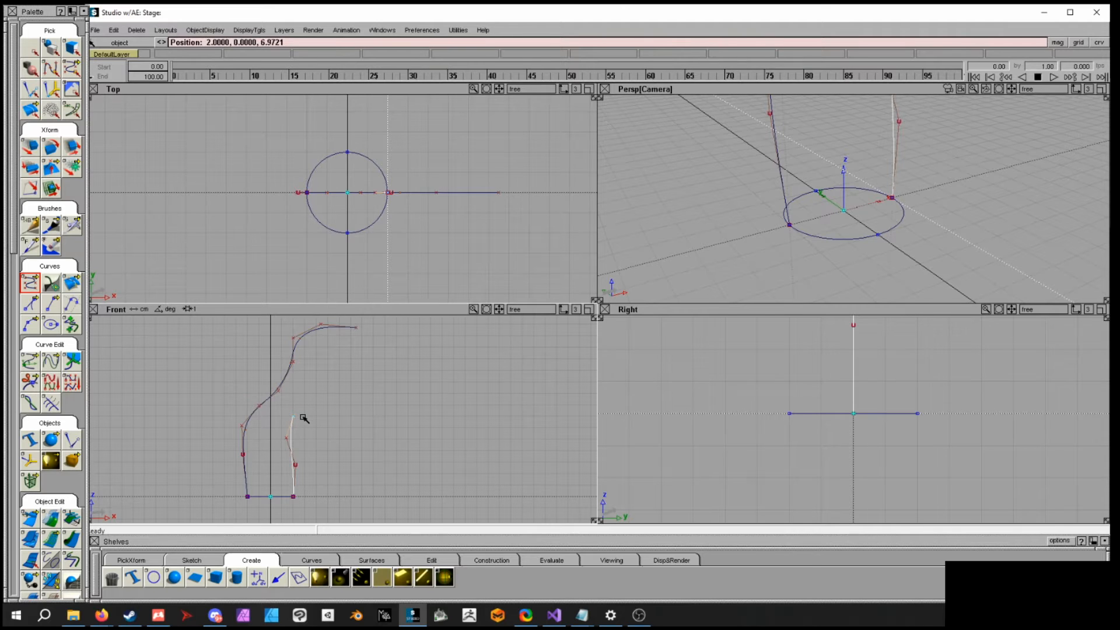
left_click(308, 402)
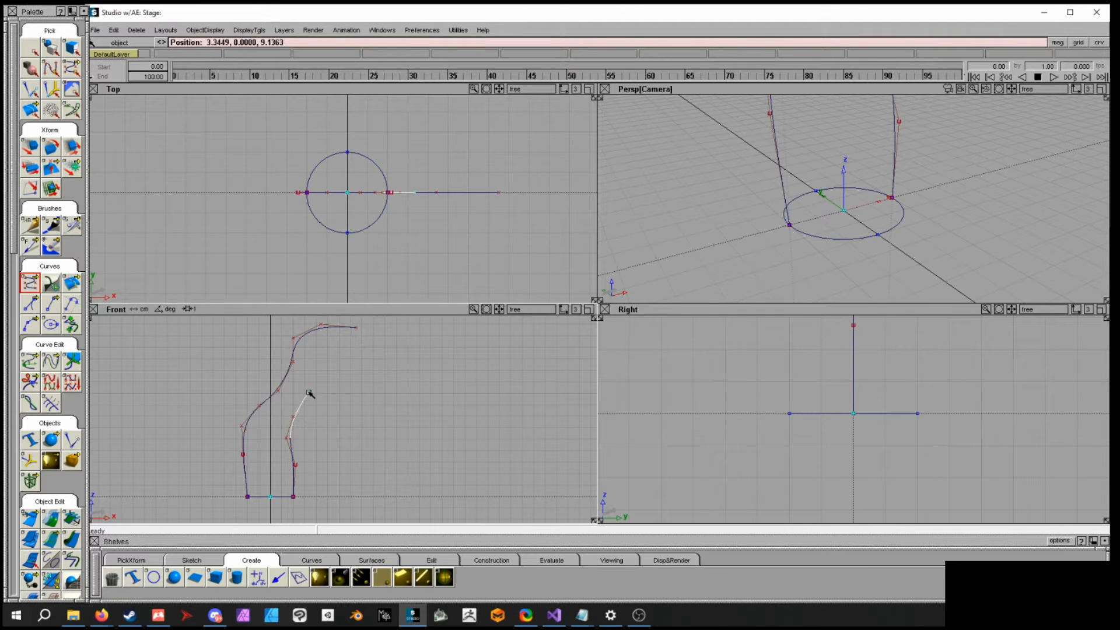
left_click(310, 365)
left_click(314, 349)
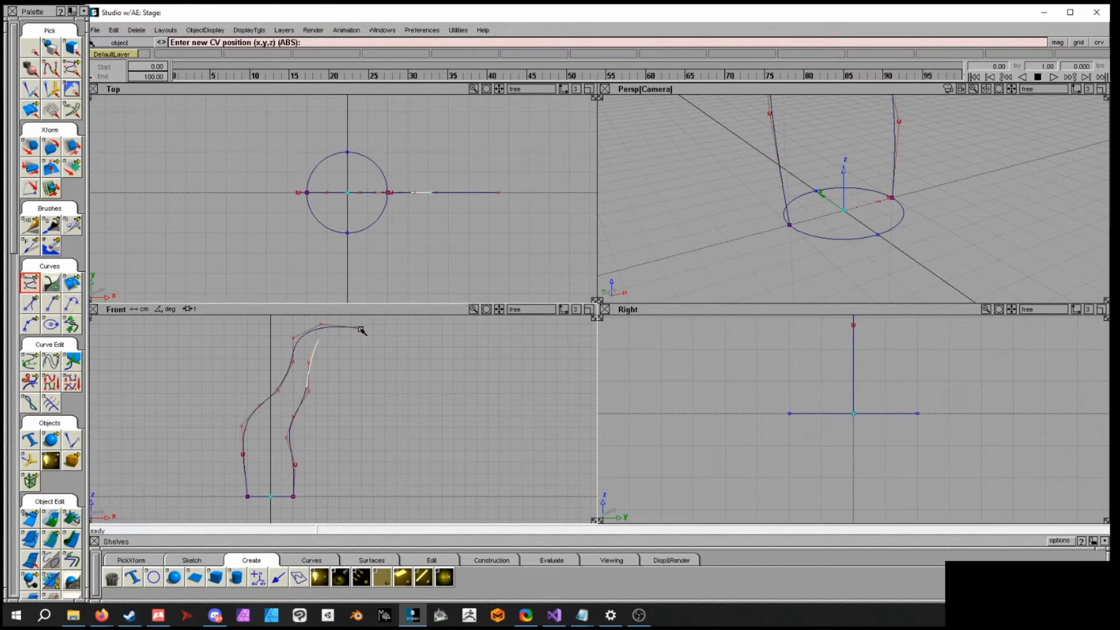
left_click(328, 330)
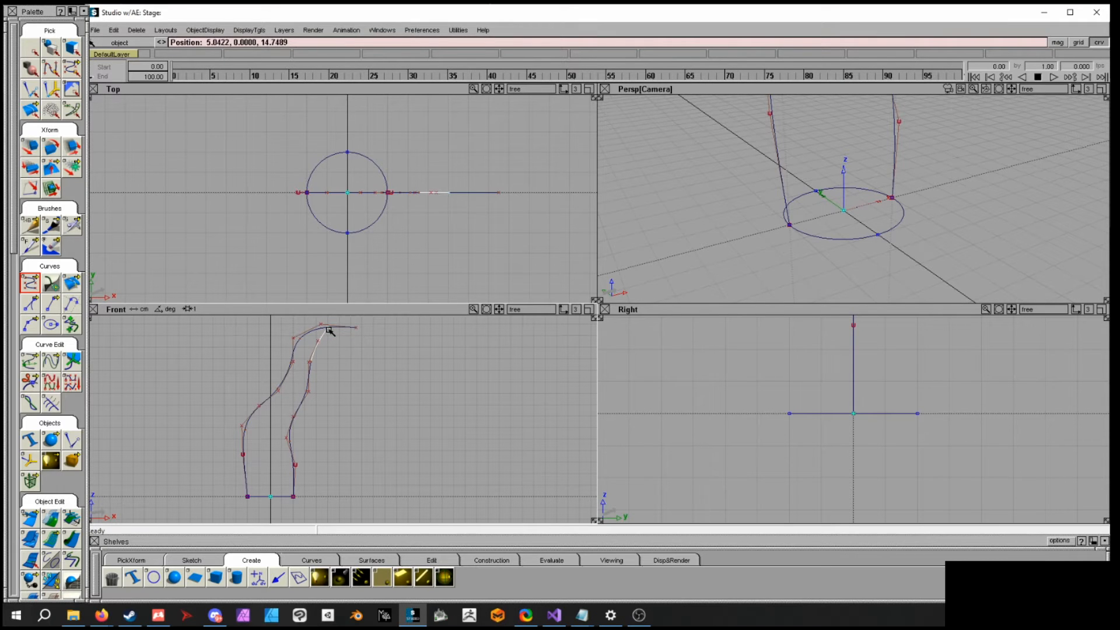
left_click_drag(340, 331, 360, 332)
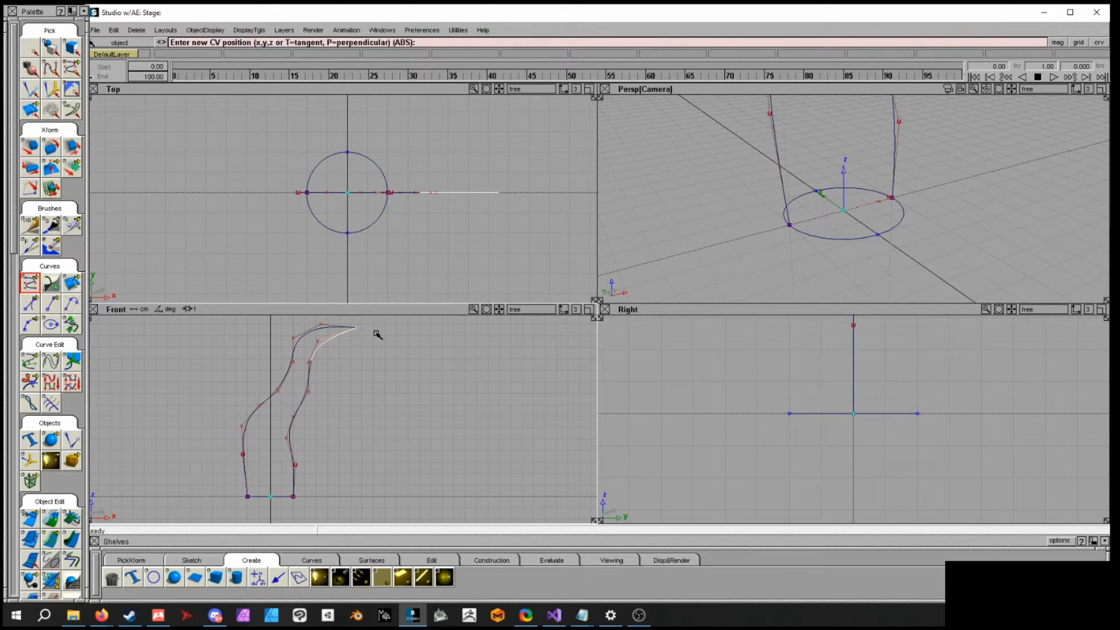
- Reshape the two S-curves in the front view by moving their CVs
middle_click_drag(353, 387, 433, 379, "alt+shift")
left_click_drag(433, 379, 458, 385, "ctrl+shift")
left_click_drag(358, 420, 367, 431)
middle_click_drag(410, 433, 409, 424, "ctrl+shift")
left_click_drag(404, 427, 362, 393)
left_click(363, 397)
left_click(310, 438)
left_click_drag(312, 438, 362, 451)
middle_click_drag(441, 416, 392, 433, "alt+shift")
left_click(403, 405, "ctrl+shift")
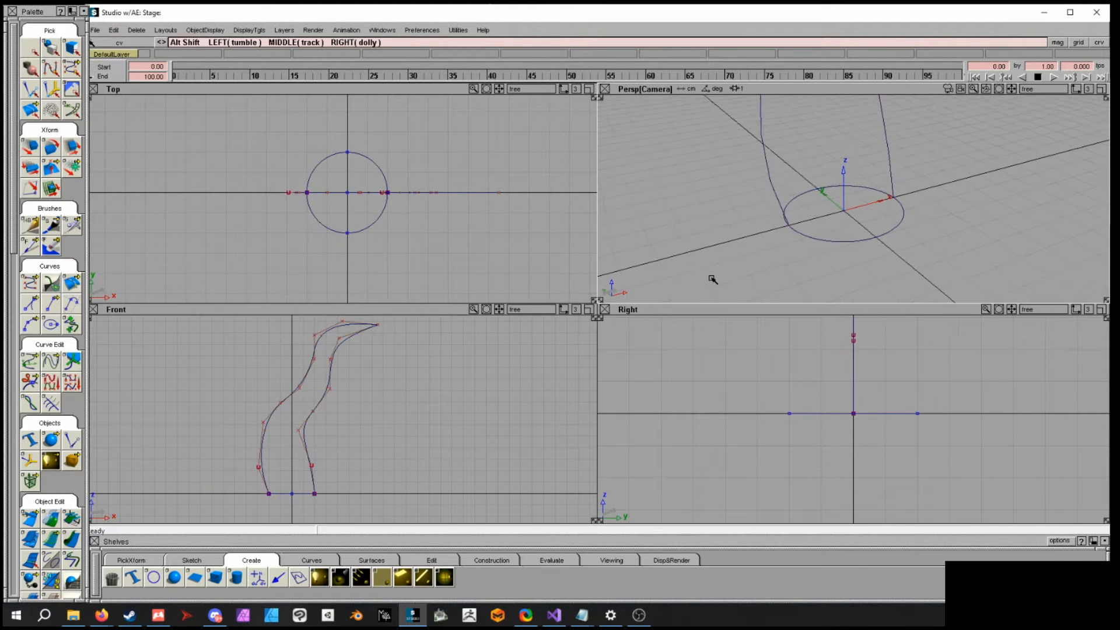
- Create a birail surface with the circle's arc as generation curve and the two S-curves as rails, then close its control window
left_click_drag(712, 280, 807, 255, "alt+shift")
right_click_drag(807, 255, 743, 227, "alt+shift")
middle_click_drag(742, 227, 708, 292, "alt+shift")
left_click_drag(707, 292, 923, 275, "alt+shift")
left_click_drag(846, 241, 845, 219, "ctrl+shift")
left_click_drag(12, 222, 9, 330)
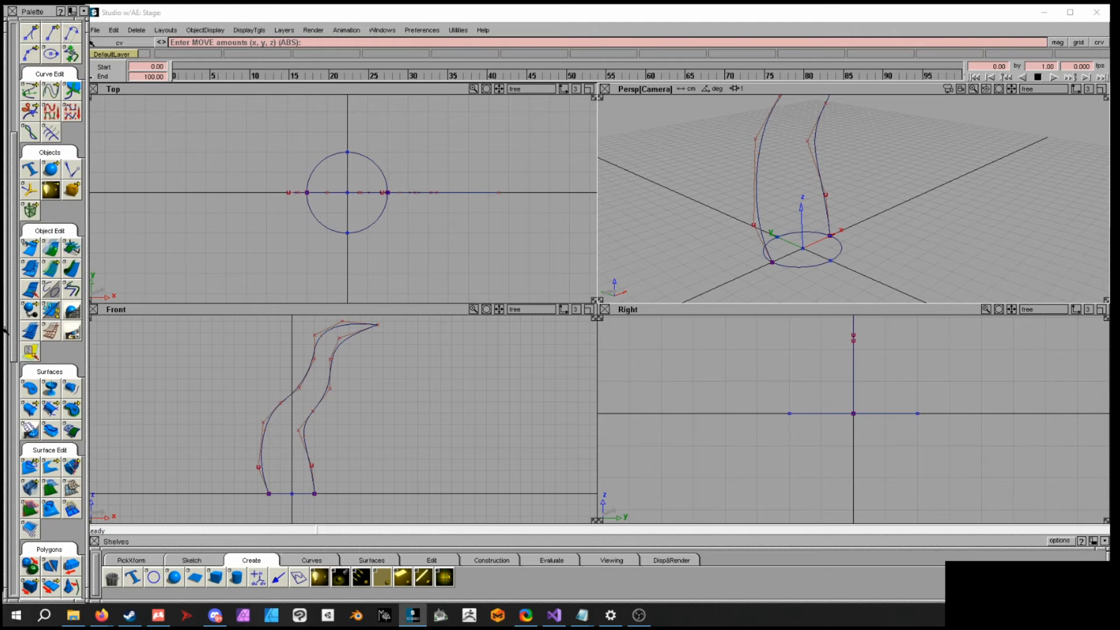
left_click(29, 412)
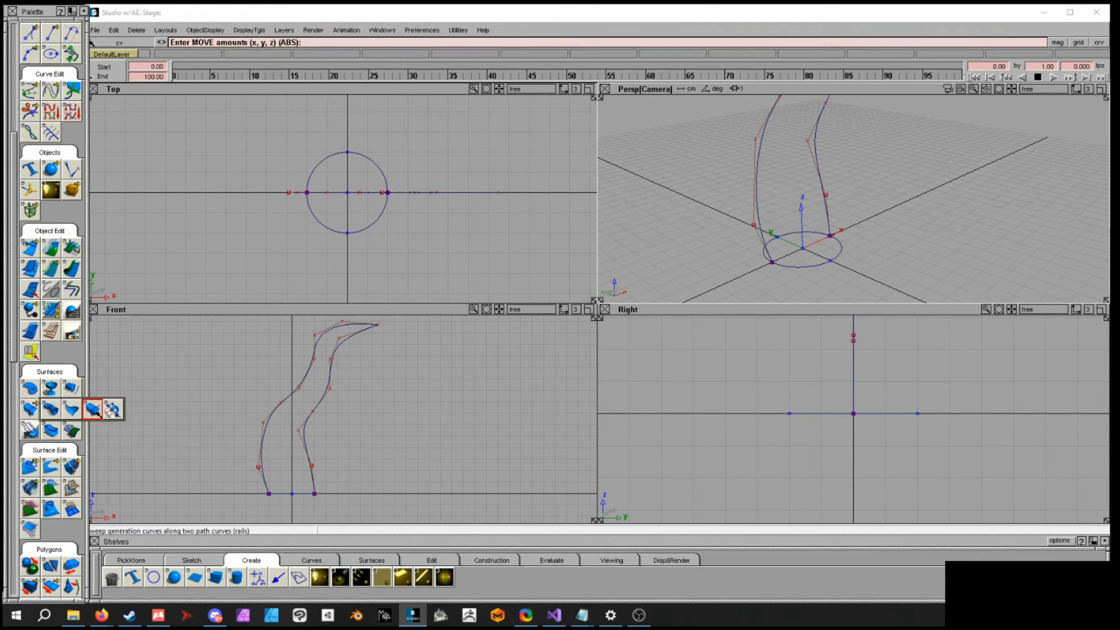
left_click(818, 264)
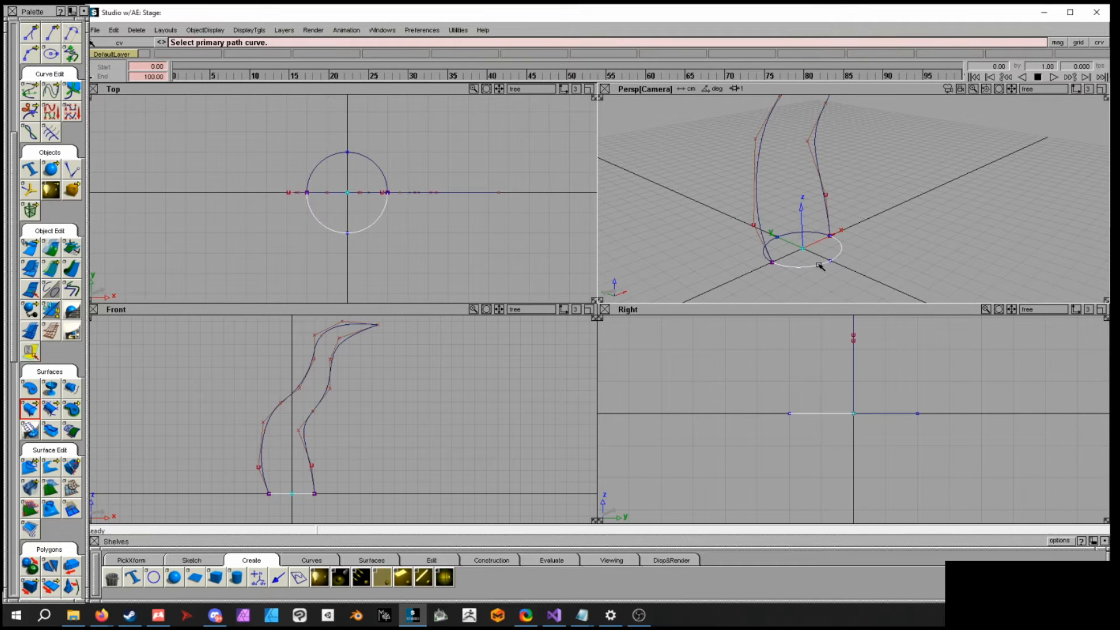
left_click(758, 192)
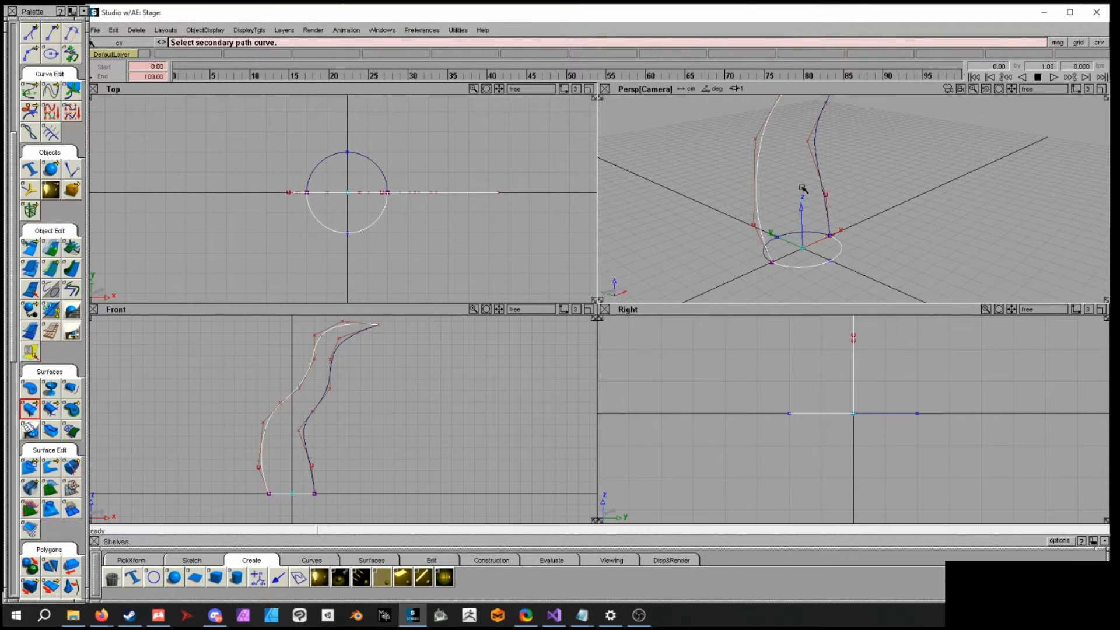
left_click(819, 171)
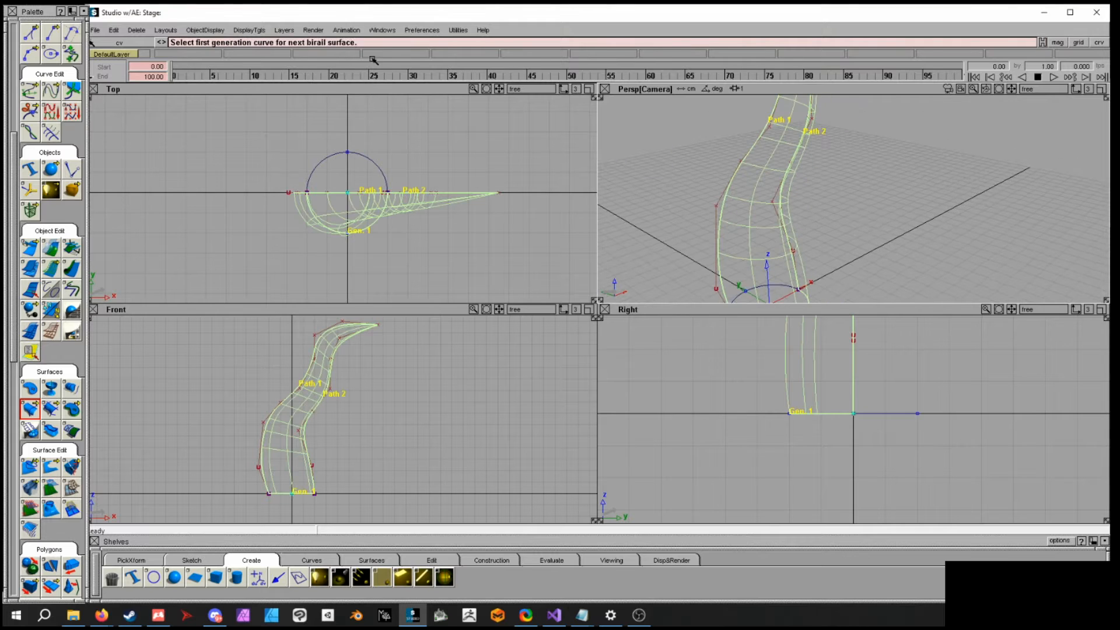
left_click(218, 34)
left_click(236, 31)
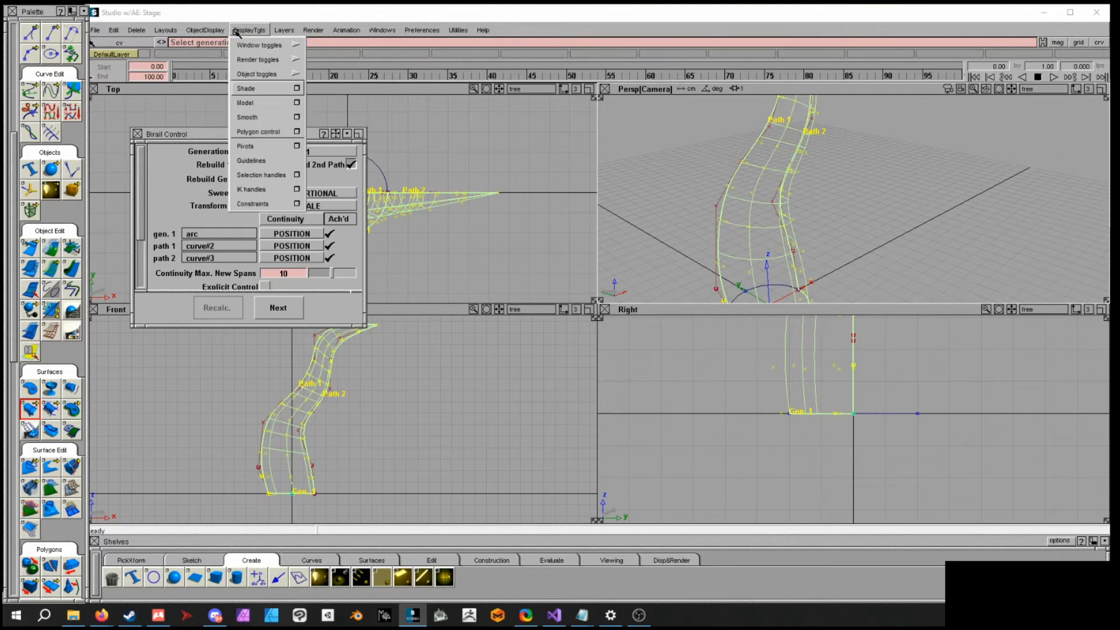
left_click(240, 311)
left_click(138, 134)
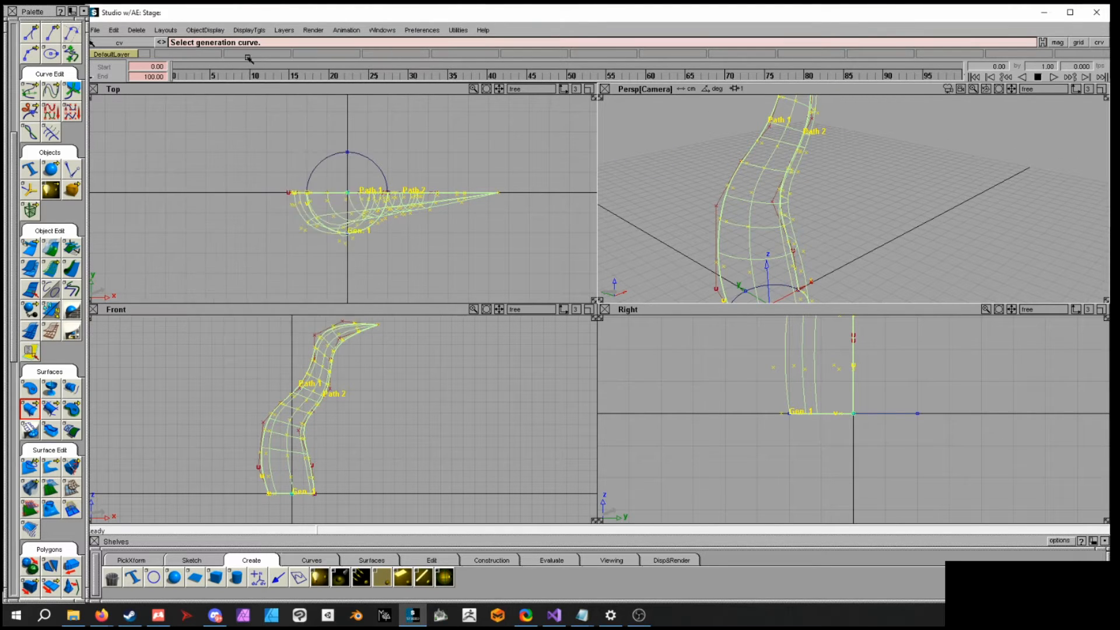
- Turn on shading to display the birail surface as shaded
left_click(250, 30)
left_click(263, 88)
mouse_move(882, 195)
left_mouse_down("alt+shift")
mouse_move(813, 193)
mouse_move(866, 163)
left_mouse_up("alt+shift")
left_click_drag(741, 206, 786, 212, "alt+shift")
left_click(789, 214)
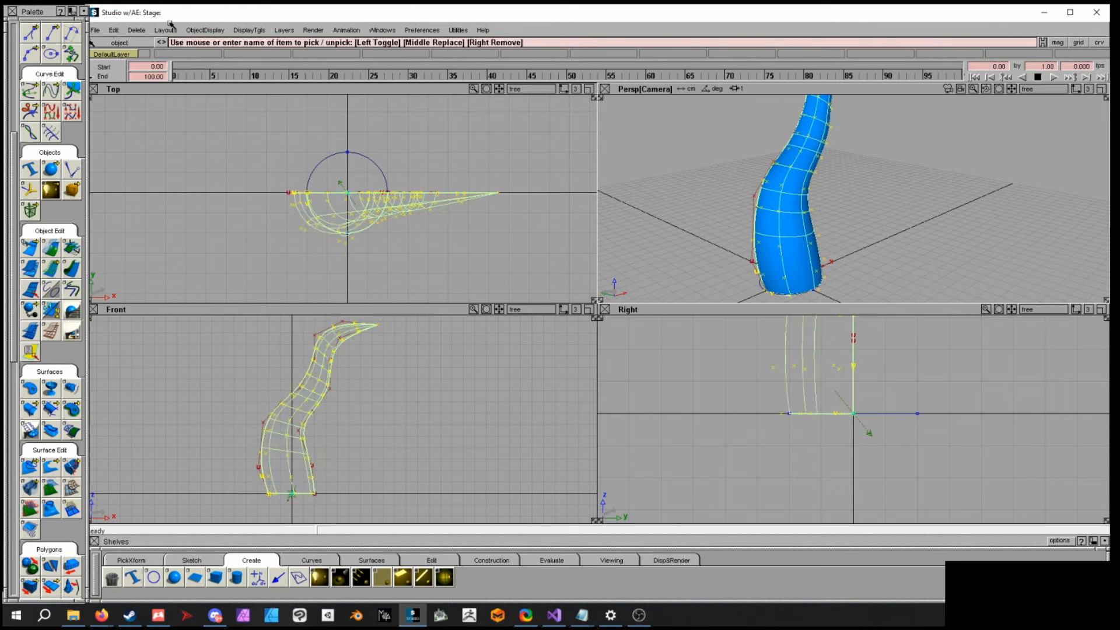
- Turn off CV display for the selected surface in the display control window
left_click(205, 31)
left_click(273, 48)
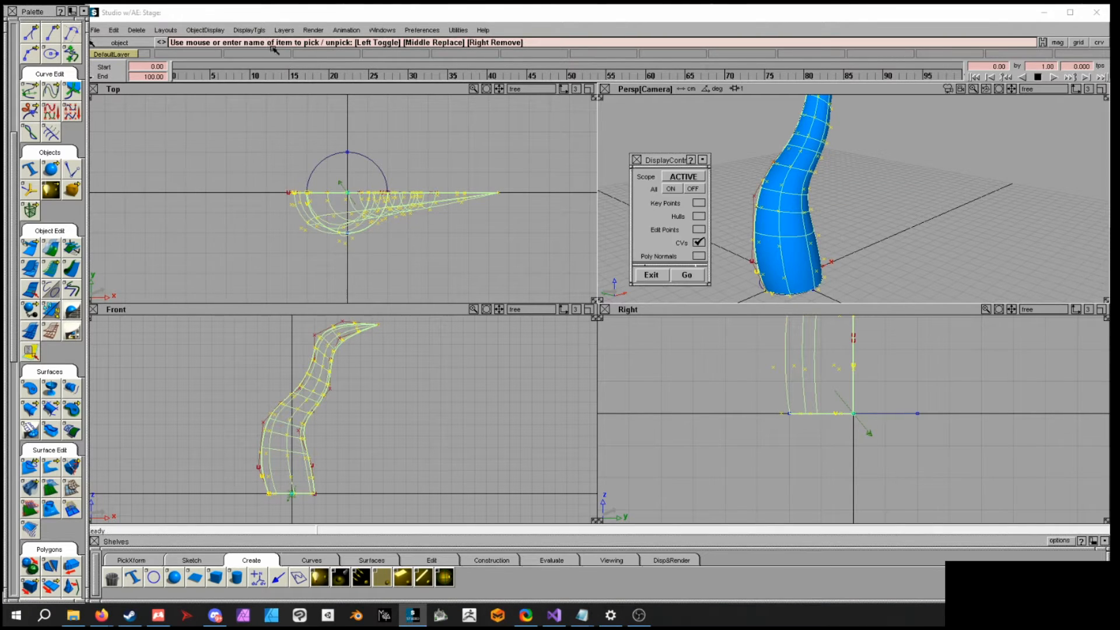
left_click(699, 190)
left_click(687, 277)
left_click(636, 159)
left_click_drag(712, 220, 864, 212, "alt+shift")
left_click_drag(866, 212, 865, 190, "ctrl+shift")
left_click_drag(766, 241, 946, 241, "alt+shift")
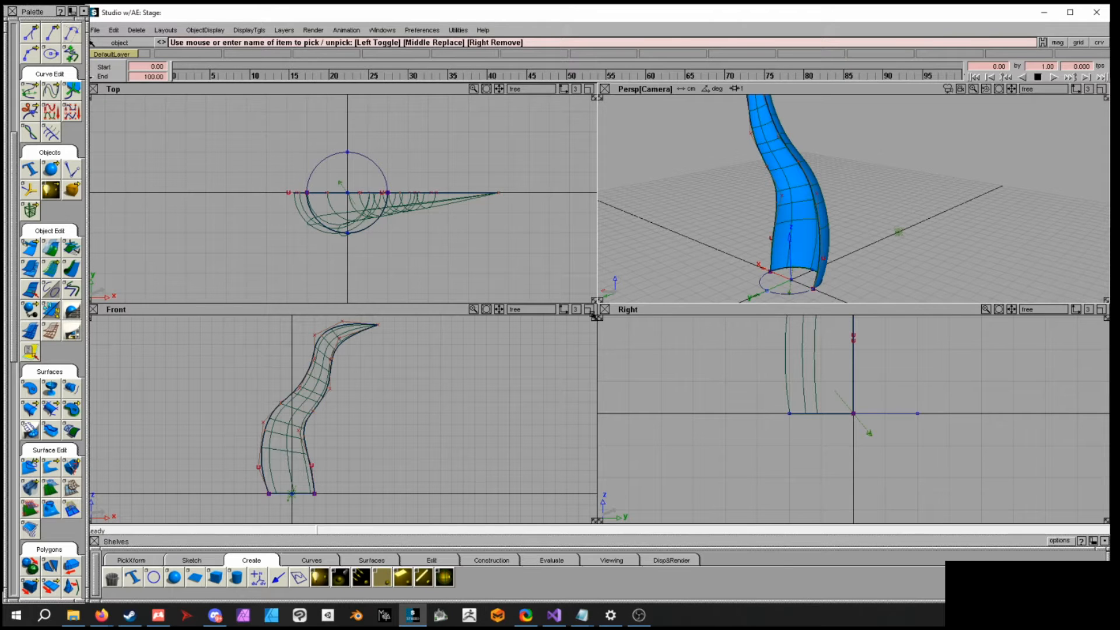
- Create a second birail surface from the circle's other half along the same two rail curves
left_click(26, 405)
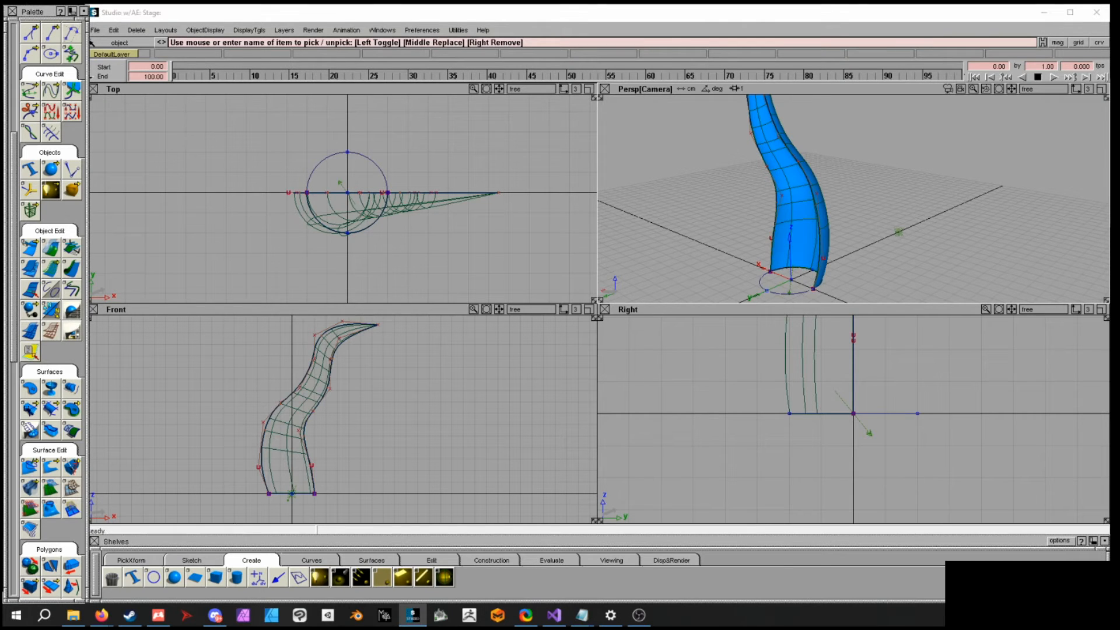
left_click(780, 294)
left_click(816, 272)
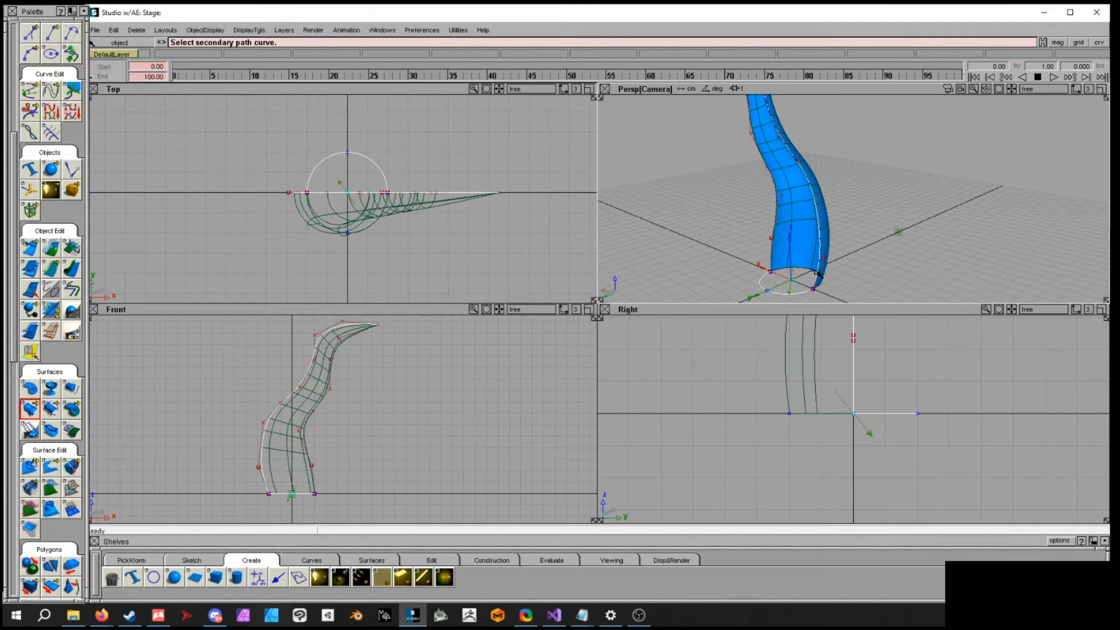
left_click(775, 245)
left_click_drag(745, 203, 827, 228, "alt+shift")
left_click_drag(826, 228, 825, 248, "ctrl+shift")
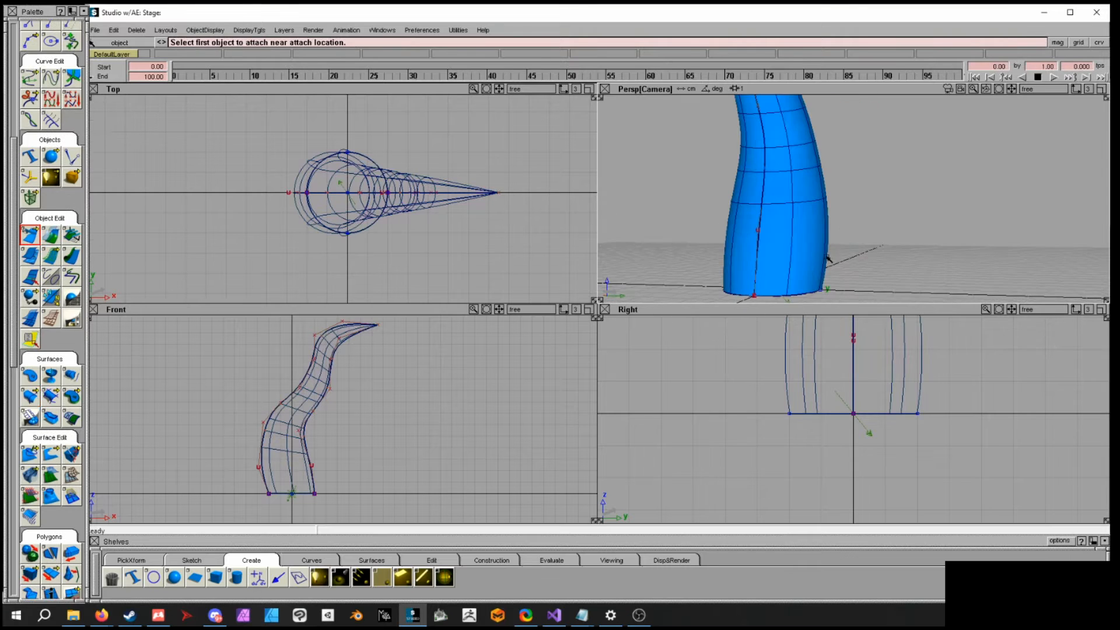
left_click_drag(767, 213, 758, 233, "ctrl+shift")
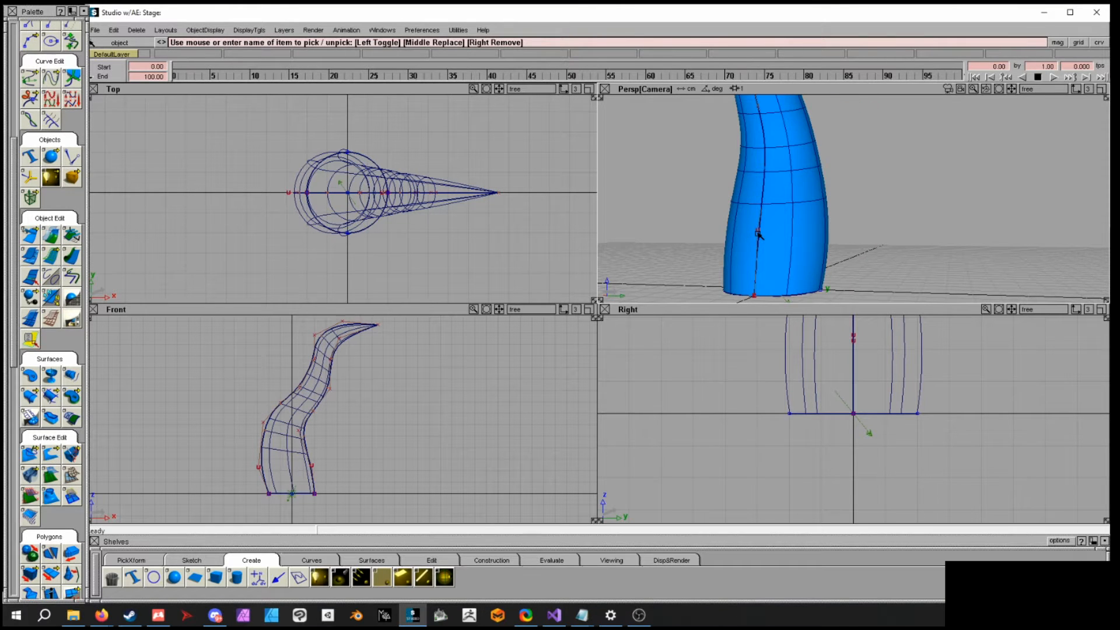
- Attach the two birail surfaces, birail_surf#3 and birail_surf#4, into one surface
left_click(758, 233)
left_click(785, 266)
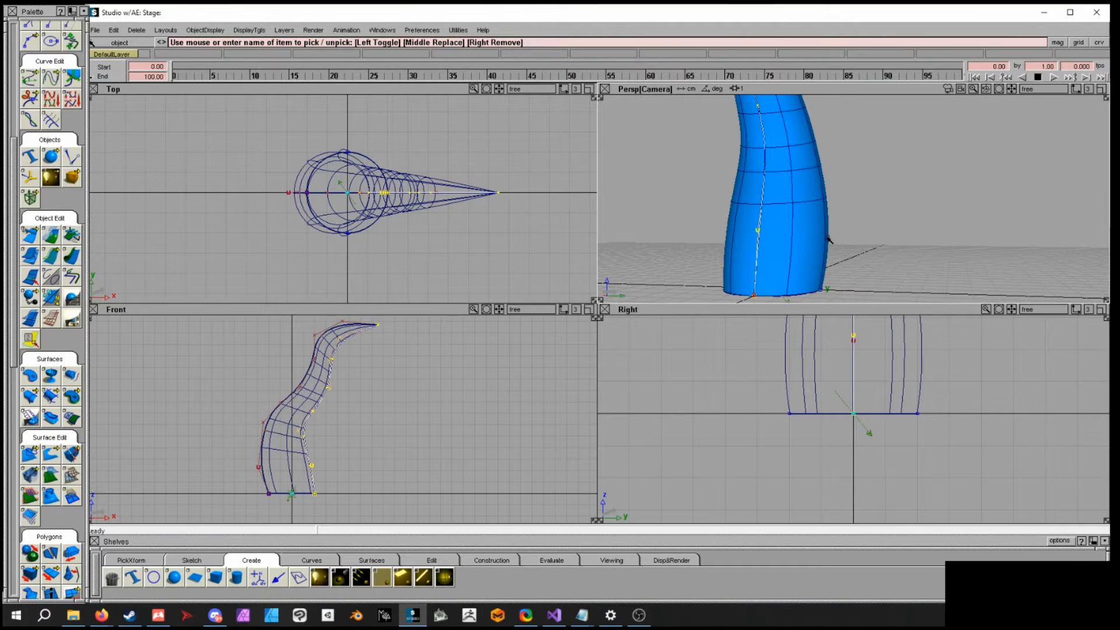
left_click(769, 222)
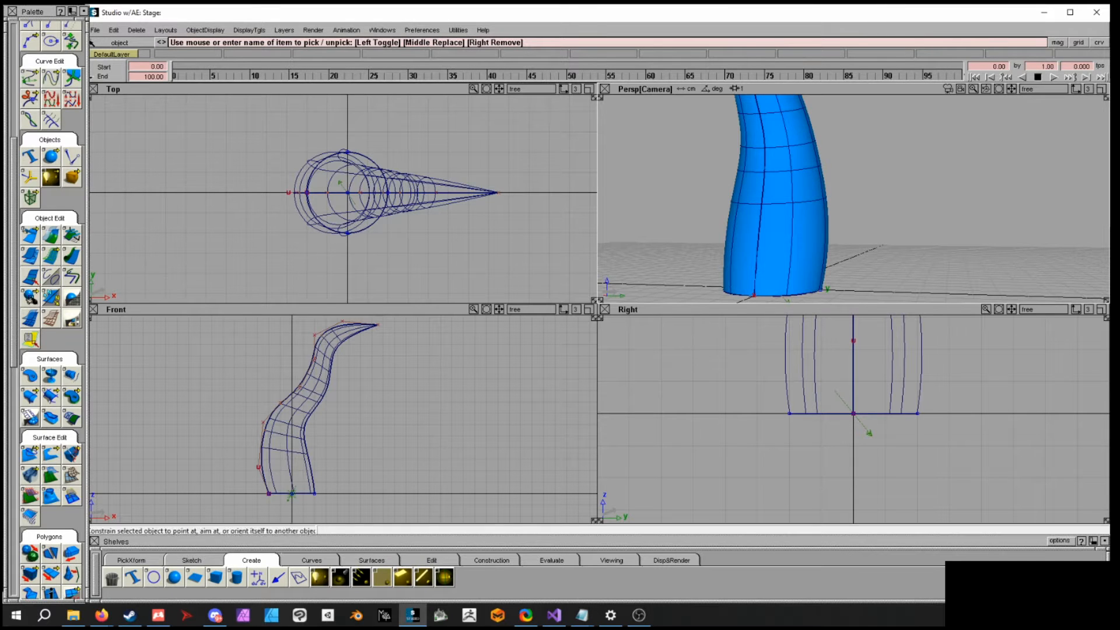
double_click(29, 235)
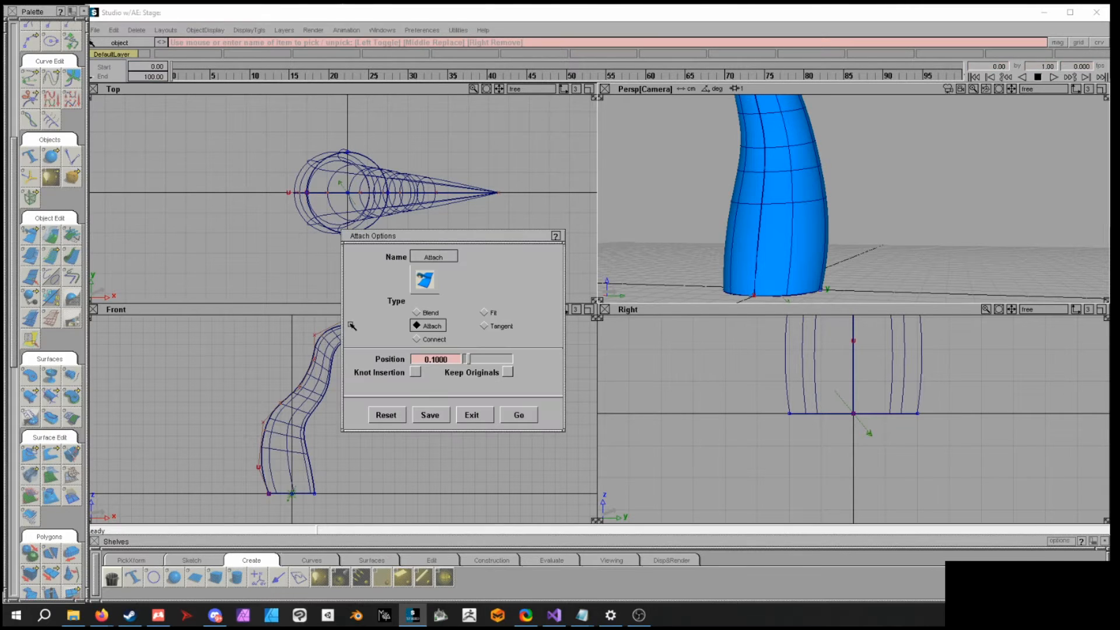
left_click(517, 414)
left_click(764, 215)
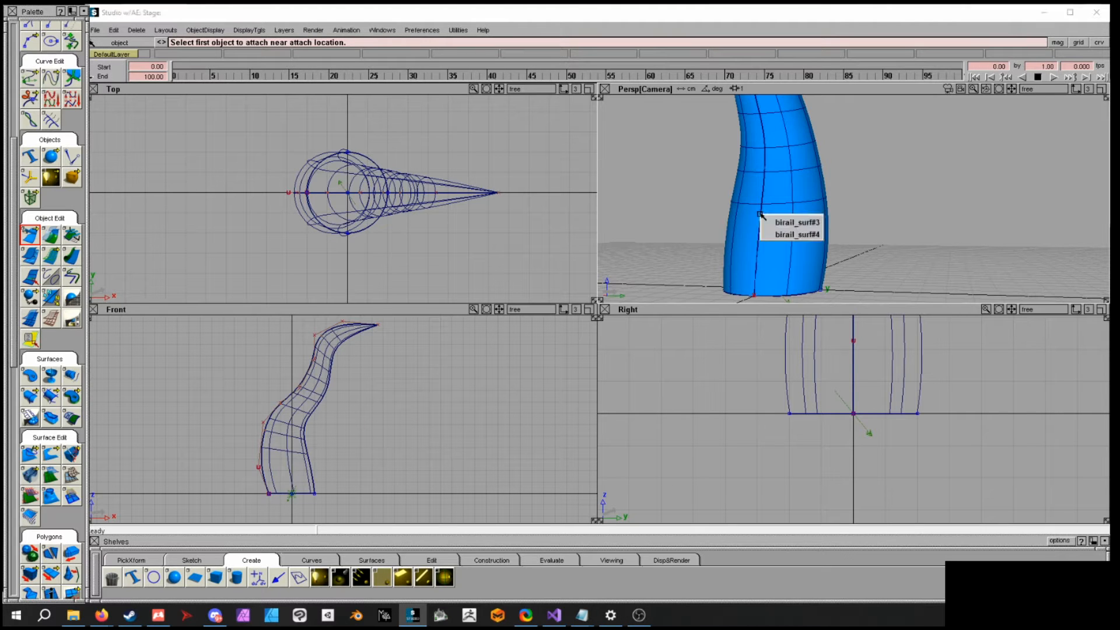
left_click(781, 223)
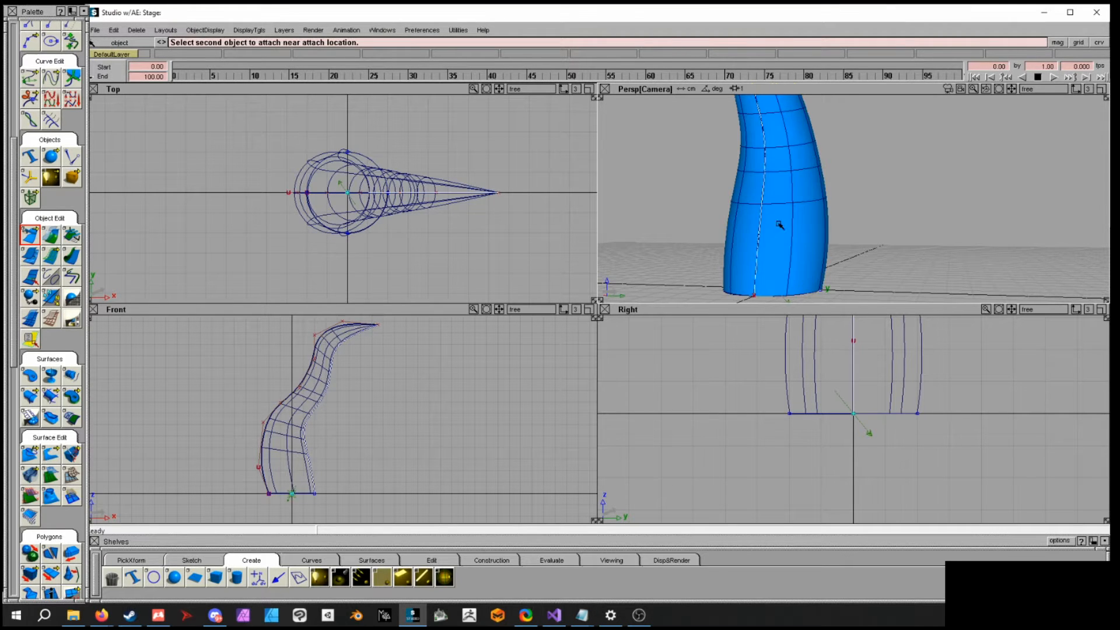
left_click(760, 209)
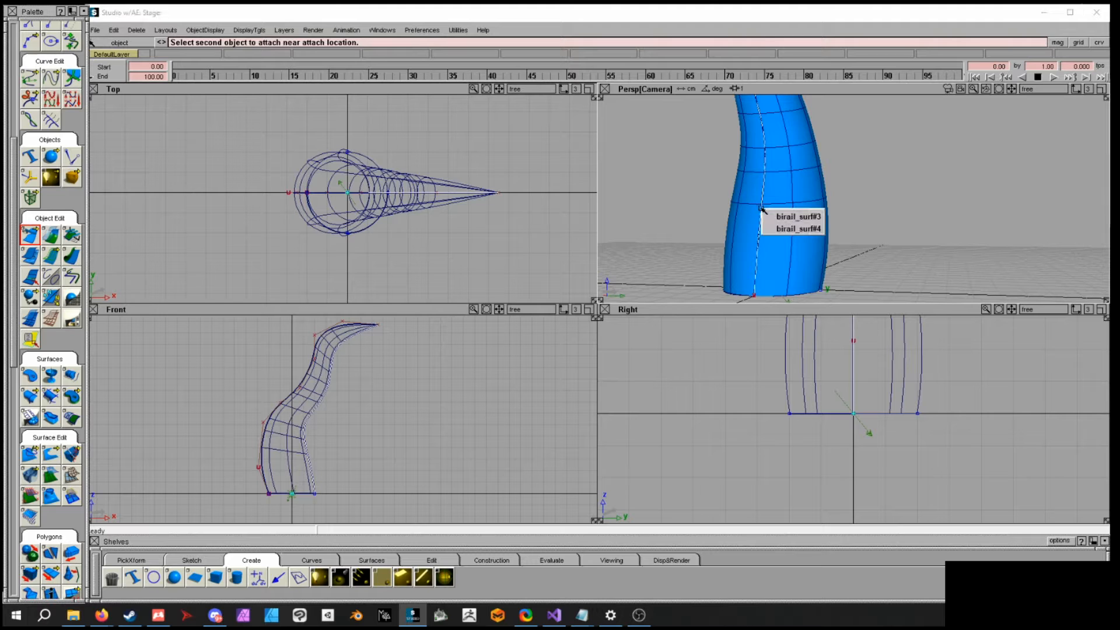
left_click(784, 229)
left_click_drag(887, 230, 756, 138, "alt+shift")
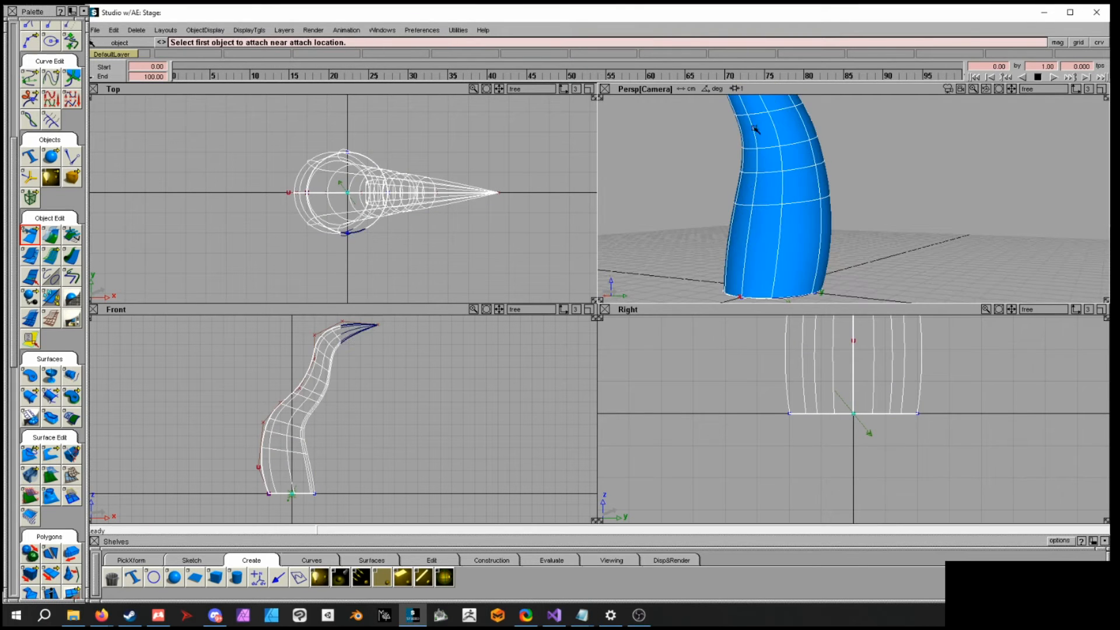
- Delete the rail curve curve#2
left_click_drag(757, 183, 853, 170, "alt+shift")
left_click_drag(870, 231, 871, 254, "ctrl+shift")
left_click(836, 178)
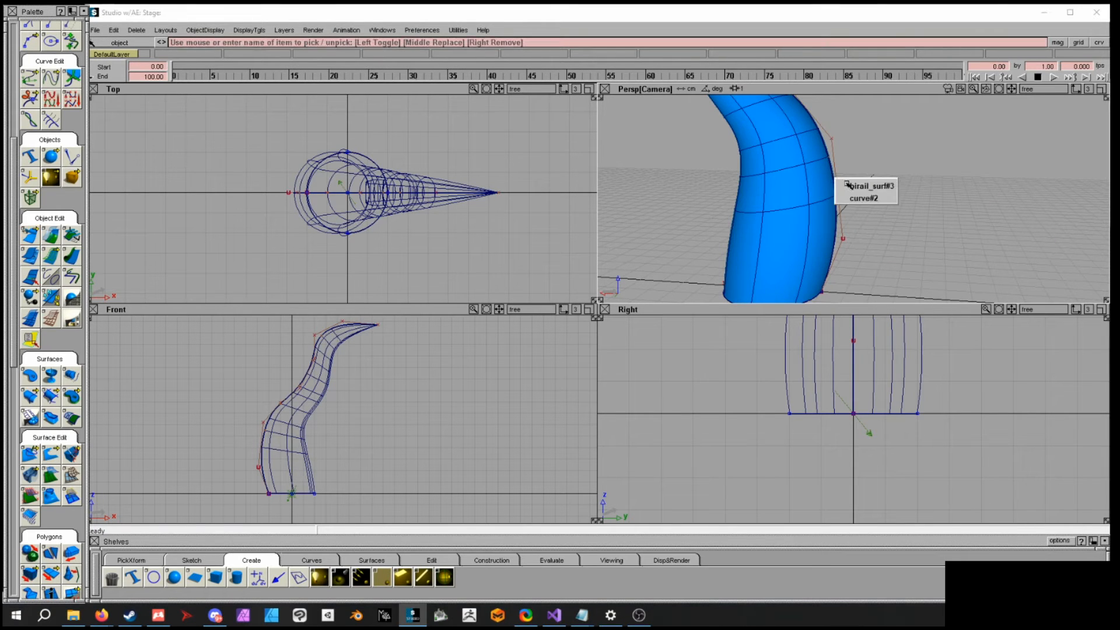
left_click(862, 200)
key("Delete")
- Duplicate the attached tube surface
left_click(806, 201)
left_click_drag(867, 274, 815, 218, "alt+shift")
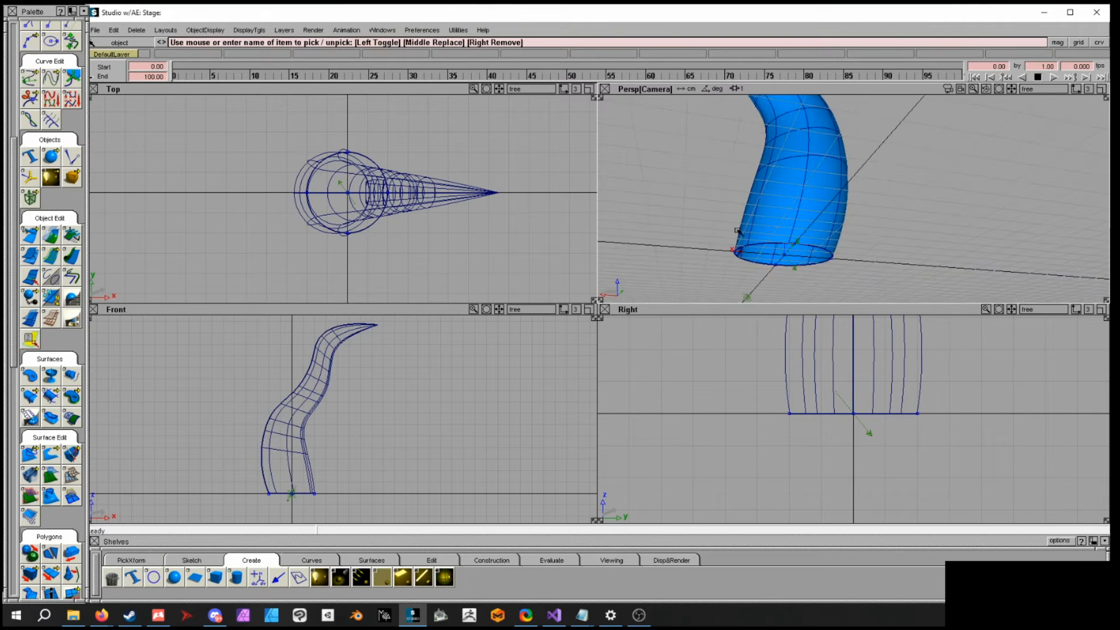
left_click_drag(757, 246, 950, 243, "alt+shift")
left_click(845, 213, "ctrl+shift")
left_click_drag(846, 213, 877, 206, "ctrl+shift")
left_click(808, 209)
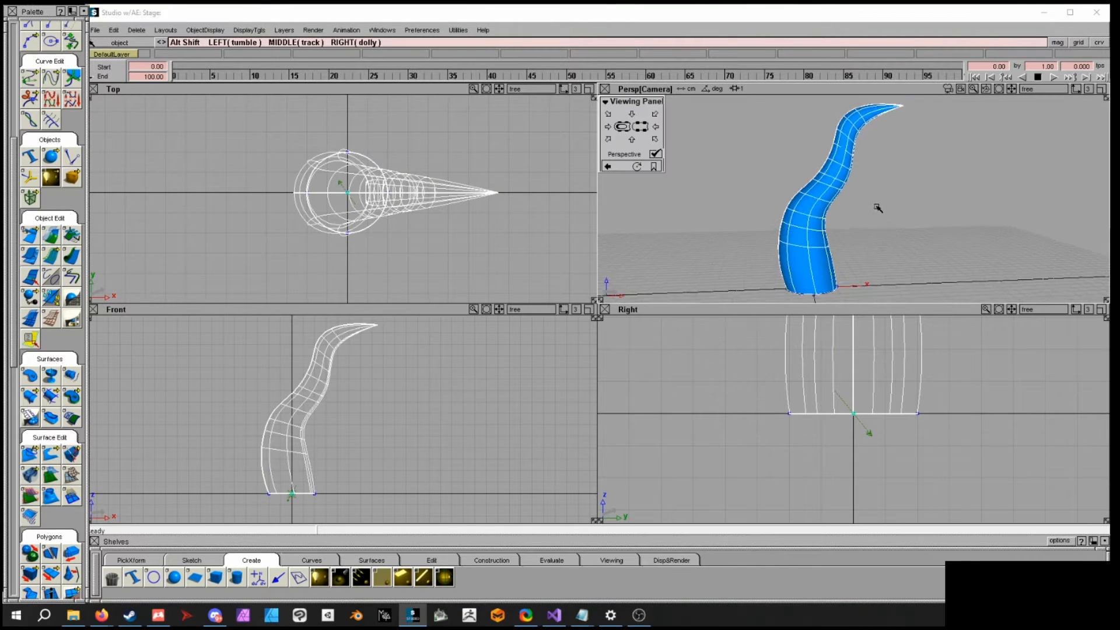
right_click_drag(876, 206, 889, 217, "alt+shift")
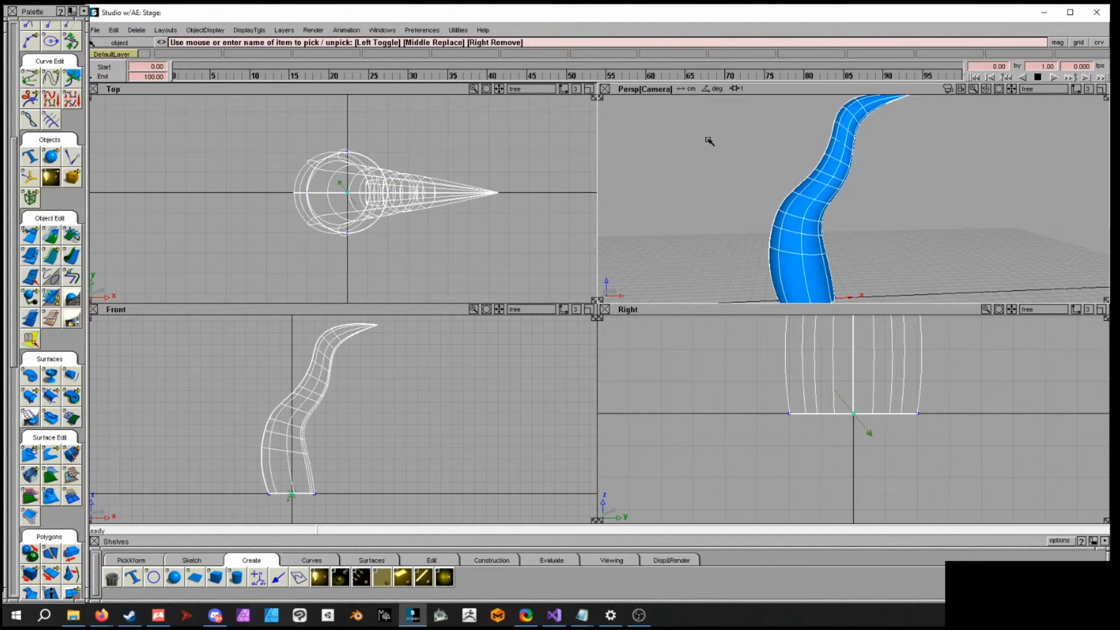
left_click_drag(752, 233, 798, 221, "alt+shift")
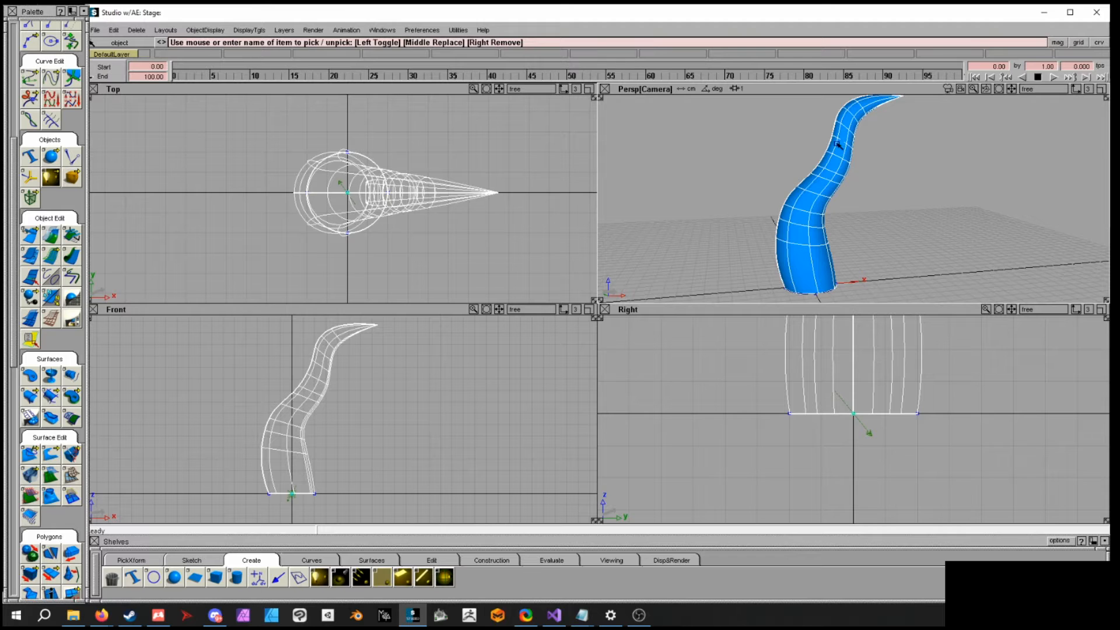
left_click(115, 30)
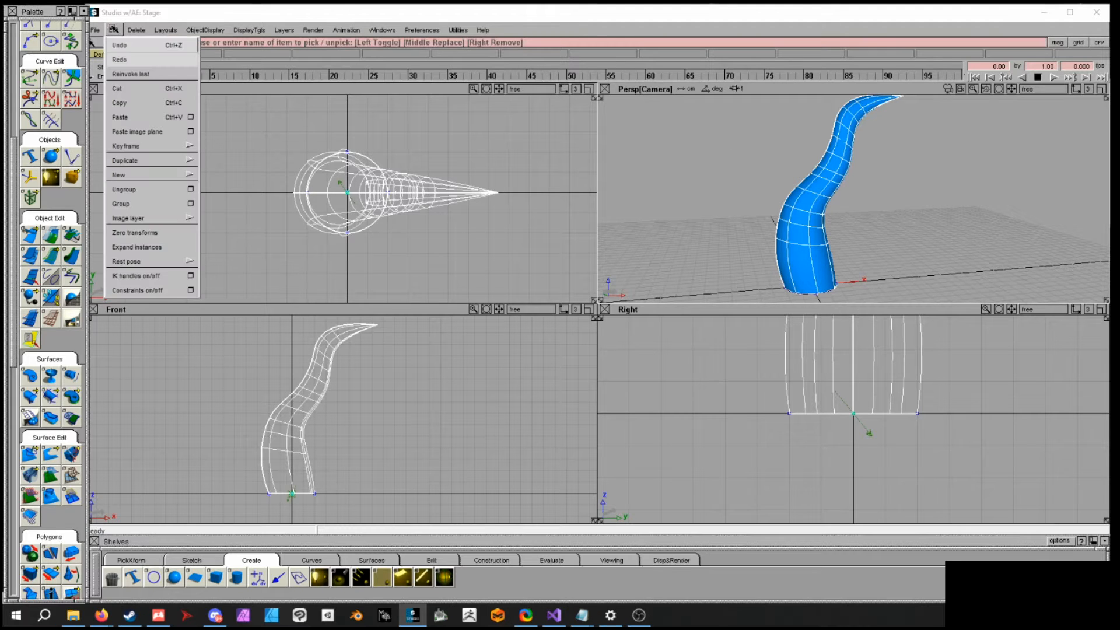
mouse_move(150, 159)
left_click(222, 163)
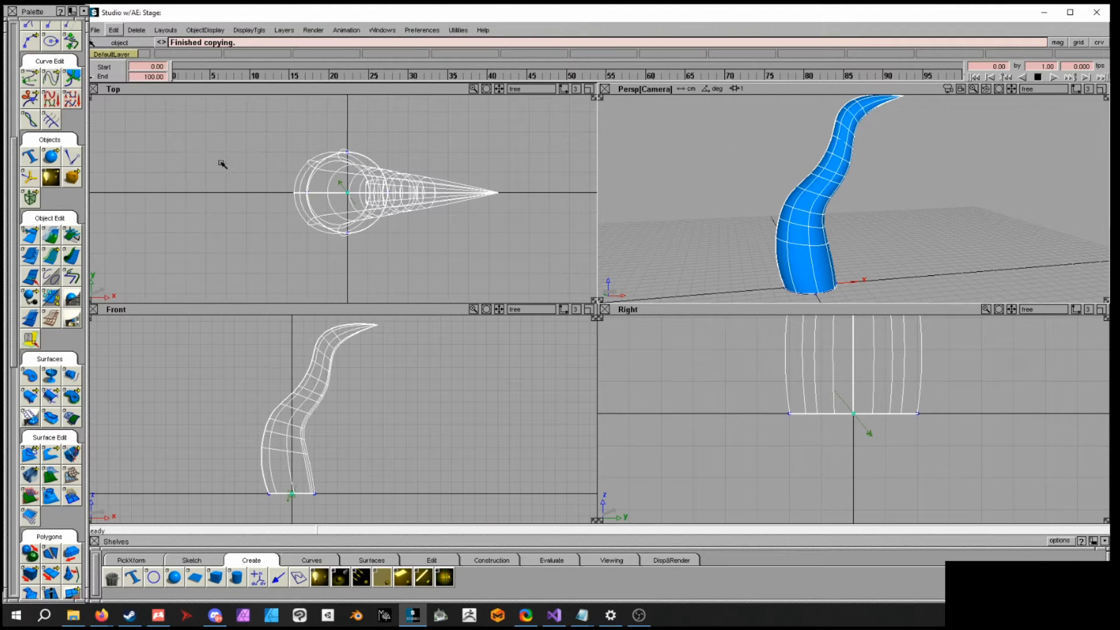
- Move the duplicated tube away from the original
middle_click_drag(852, 226, 850, 206, "ctrl+shift")
mouse_move(872, 194)
left_mouse_down()
mouse_move(833, 185)
mouse_move(844, 180)
left_mouse_up()
right_click_drag(846, 201, 863, 184)
middle_click_drag(873, 211, 876, 227, "ctrl+shift")
right_click_drag(876, 227, 925, 219)
key("ctrl+z")
middle_click_drag(924, 218, 542, 262)
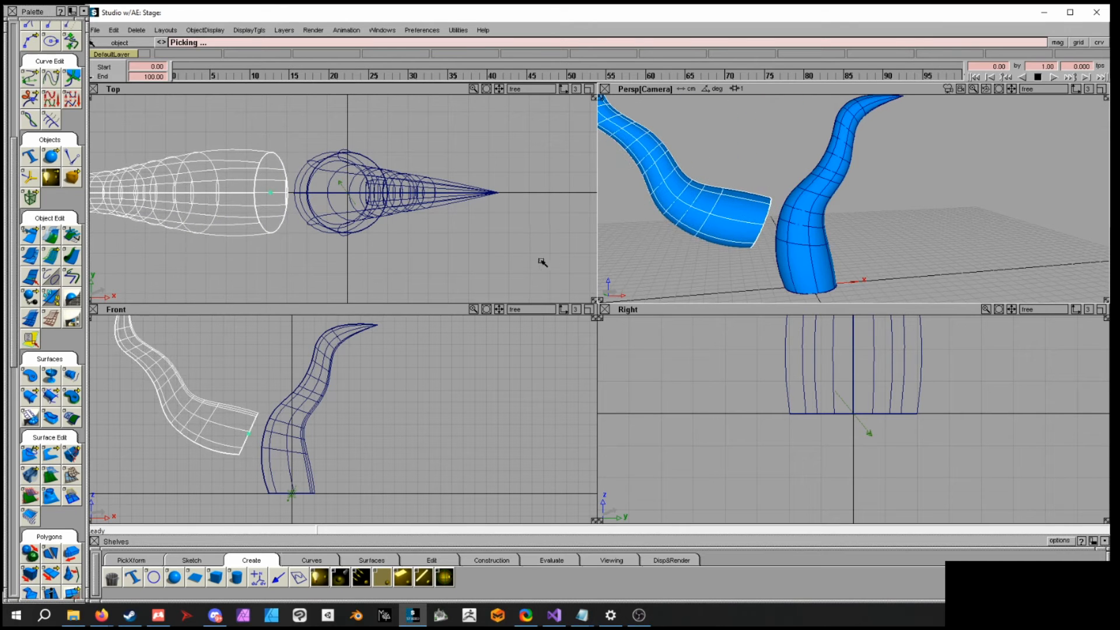
middle_click_drag(892, 234, 937, 234, "ctrl+shift")
left_click_drag(937, 233, 685, 223)
middle_click_drag(856, 220, 838, 220, "ctrl+shift")
left_click_drag(838, 220, 855, 206)
- Rotate, scale and place the copy so it branches out from the side of the original tube
mouse_move(345, 412)
left_mouse_down()
mouse_move(345, 391)
mouse_move(352, 396)
left_mouse_up()
left_click_drag(816, 237, 880, 228, "alt+shift")
right_click_drag(880, 228, 945, 237, "alt+shift")
left_click_drag(782, 185, 783, 172, "ctrl+shift")
right_click_drag(896, 223, 832, 198, "alt+shift")
left_click_drag(845, 224, 901, 233, "alt+shift")
right_click_drag(901, 233, 1030, 295, "alt+shift")
left_click_drag(724, 239, 803, 237, "alt+shift")
right_click_drag(802, 238, 902, 217, "alt+shift")
left_click_drag(902, 218, 764, 250, "alt+shift")
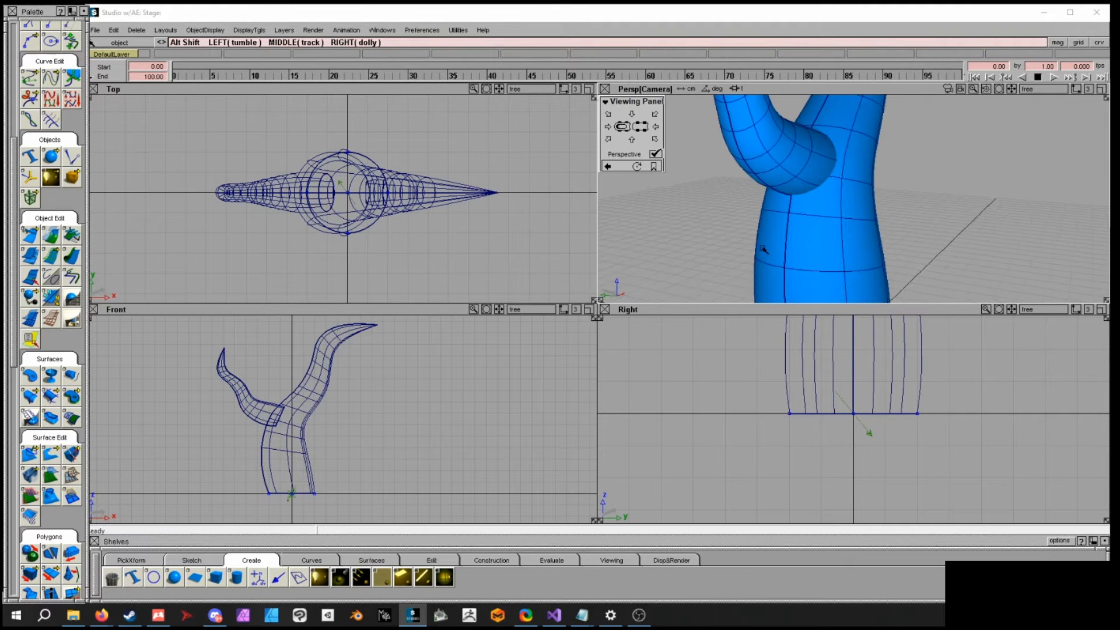
right_click_drag(764, 250, 653, 165, "alt+shift")
left_click_drag(893, 217, 692, 186, "alt+shift")
middle_click_drag(809, 151, 823, 186, "alt+shift")
right_click_drag(823, 185, 878, 221, "alt+shift")
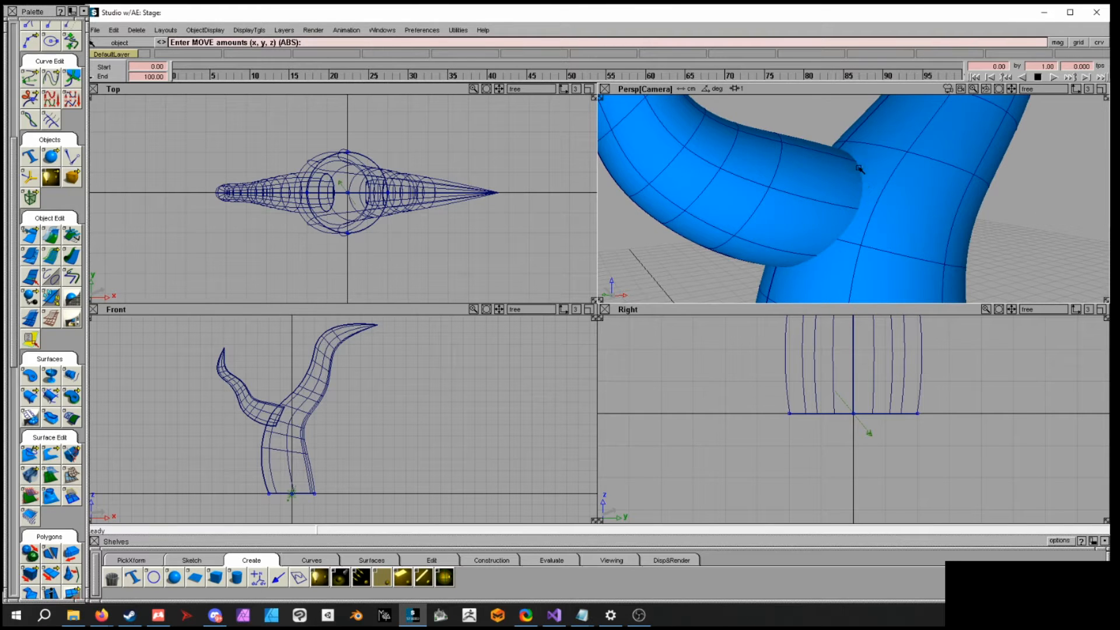
- Fine-tune the branch's position where it meets the trunk
left_click_drag(870, 241, 860, 209, "alt+shift")
right_click_drag(862, 213, 817, 224, "alt+shift")
left_click(817, 224, "ctrl+shift")
left_click_drag(817, 224, 818, 241, "ctrl+shift")
right_click_drag(847, 239, 743, 220, "alt+shift")
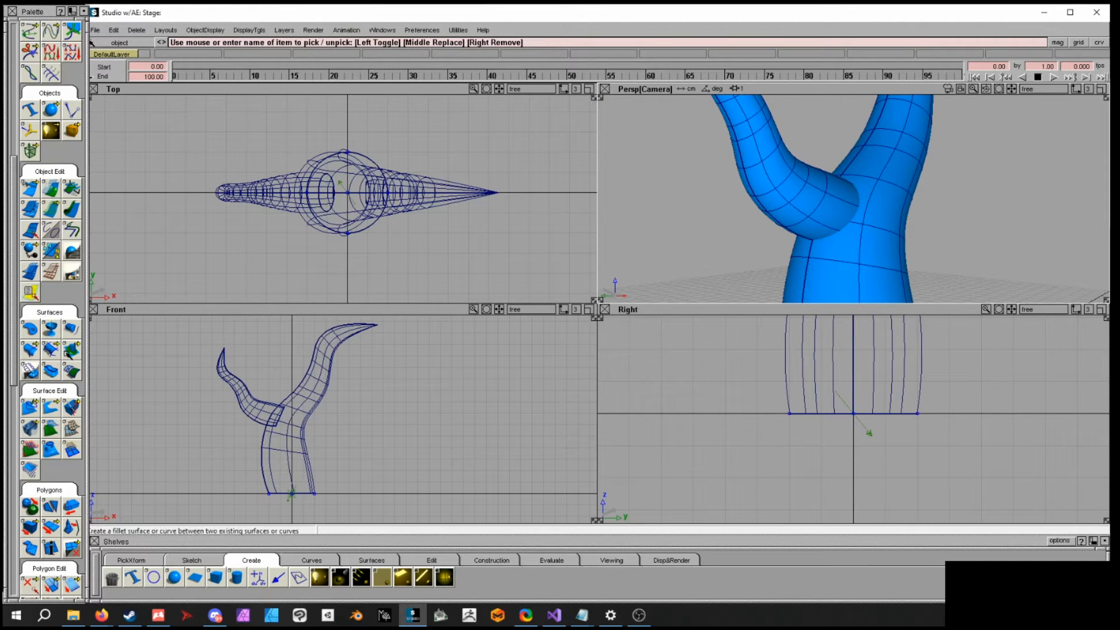
- Open the Fillet tool options, set the radius to 0.09 cm with Circular construction, and start the tool
double_click(68, 354)
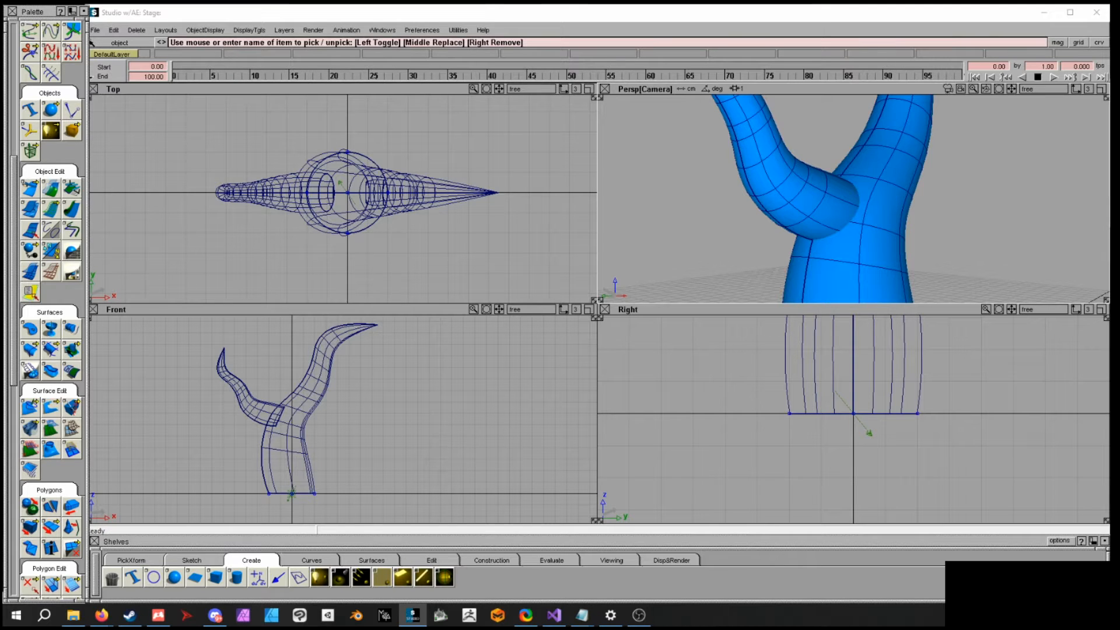
left_click_drag(73, 352, 105, 352)
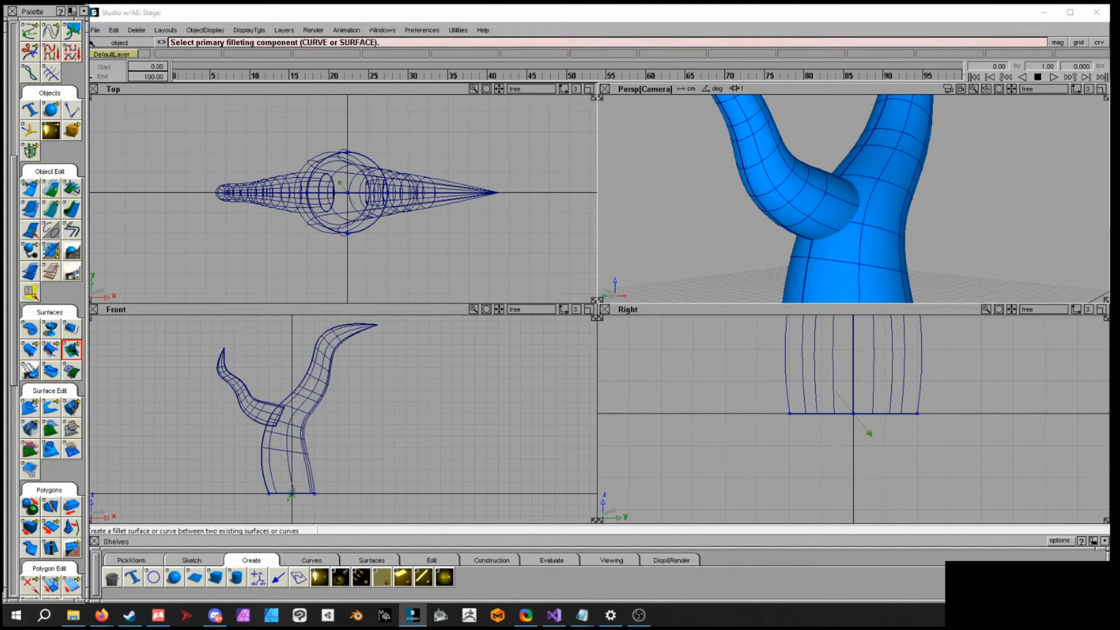
double_click(73, 350)
left_click(460, 275)
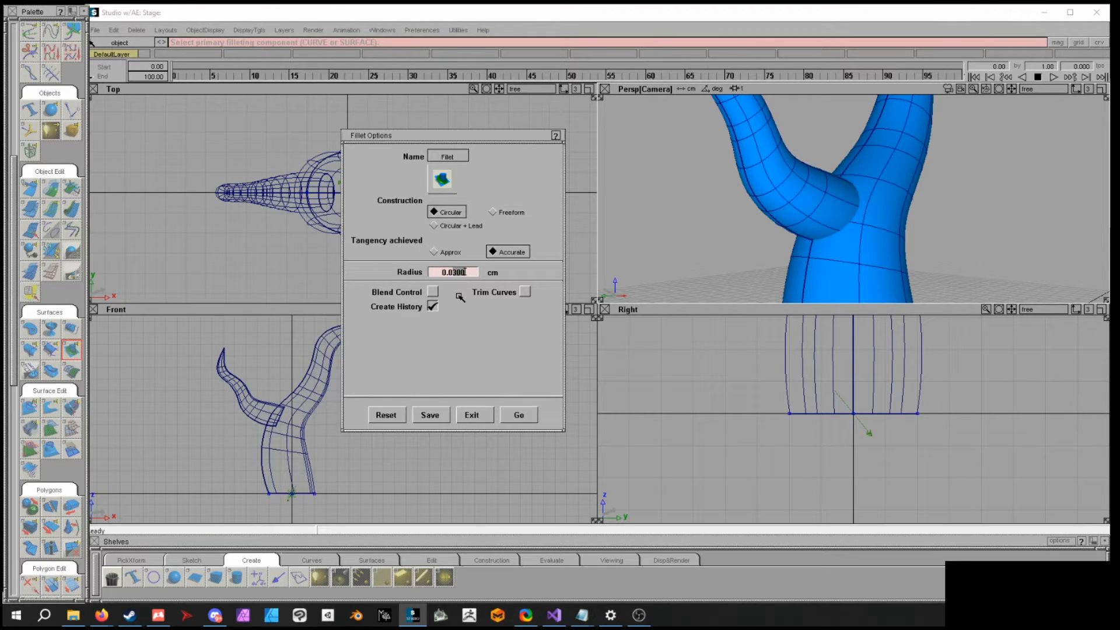
type("9")
key("Return")
left_click(527, 416)
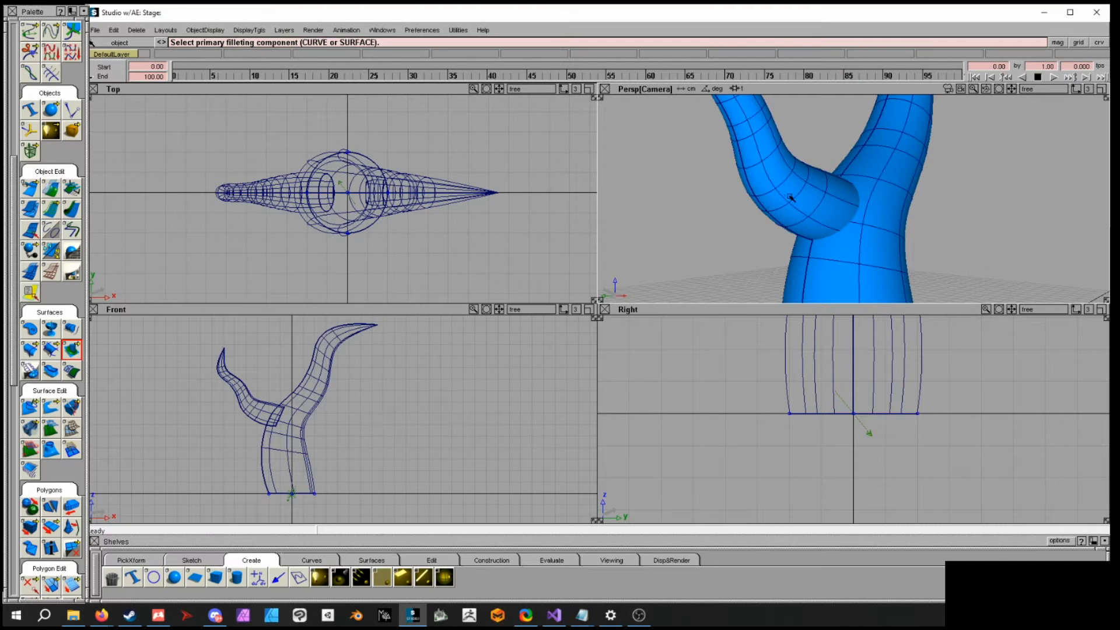
- Pick the branch tube as the primary fillet surface and accept its normal direction
left_click_drag(790, 199, 796, 205, "alt+shift")
right_click_drag(795, 205, 841, 230, "alt+shift")
left_click(768, 180)
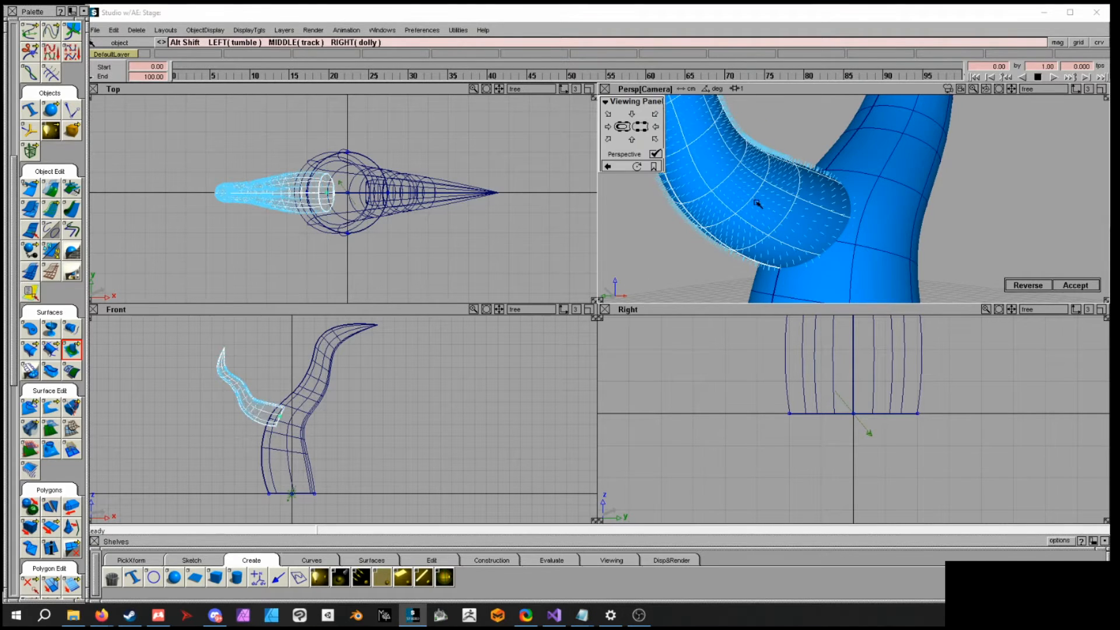
left_click_drag(757, 203, 776, 140, "alt+shift")
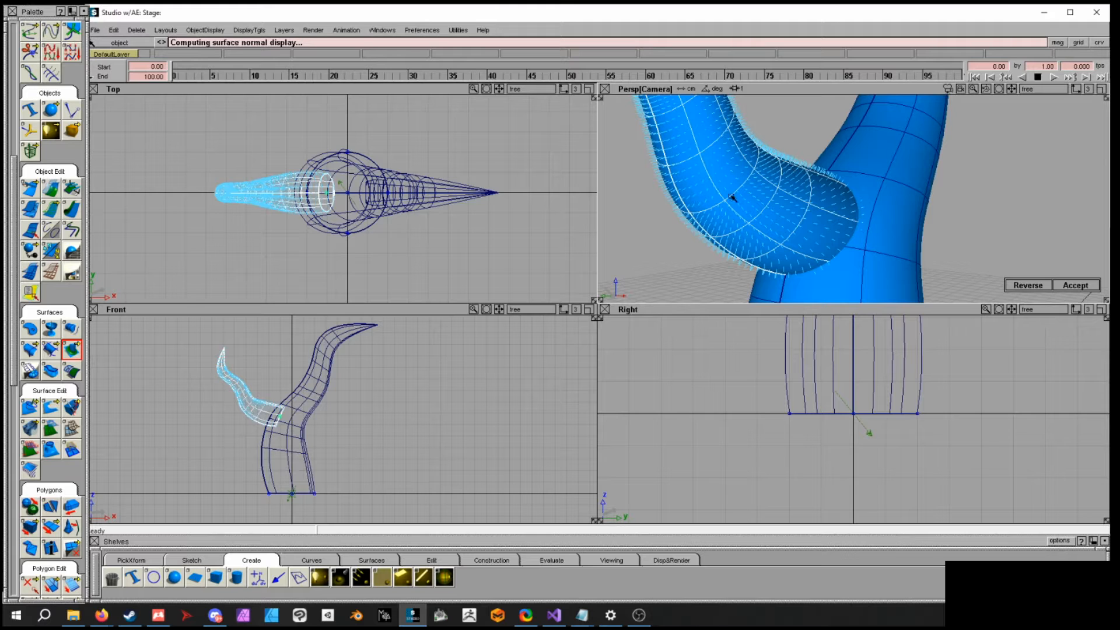
left_click_drag(658, 191, 810, 157, "alt+shift")
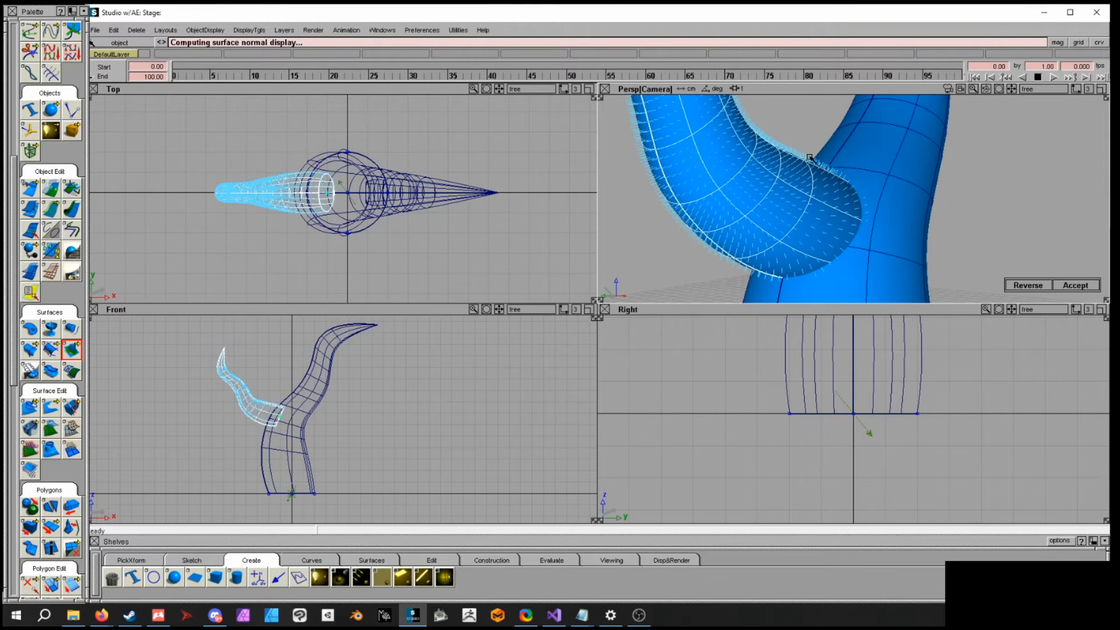
left_click(1022, 284)
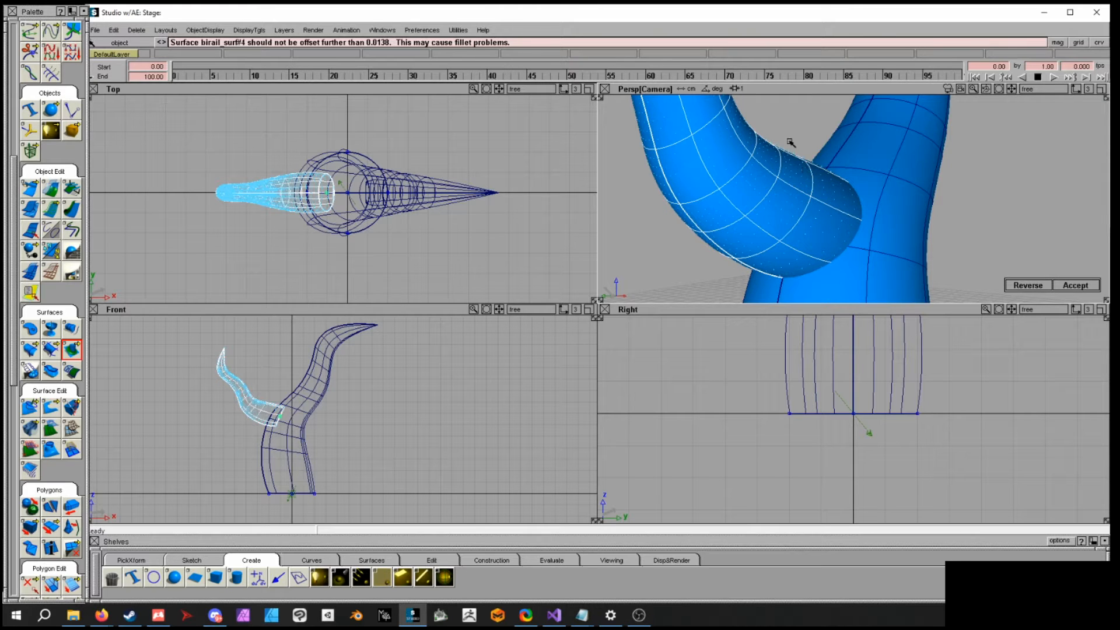
left_click(1023, 284)
left_click_drag(949, 214, 951, 199, "alt+shift")
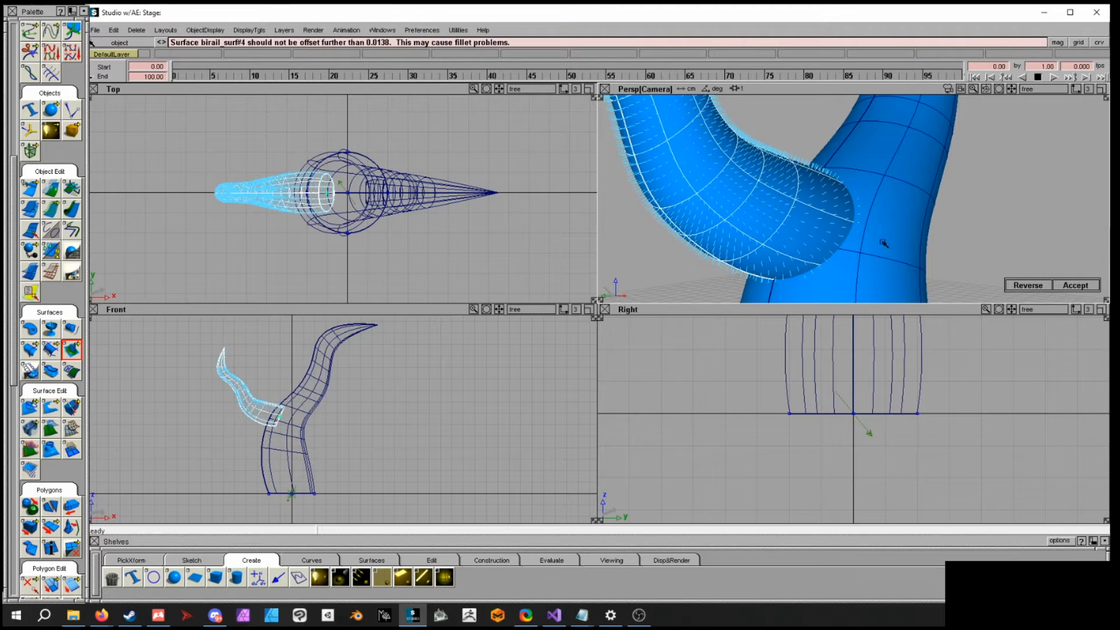
left_click(1075, 286)
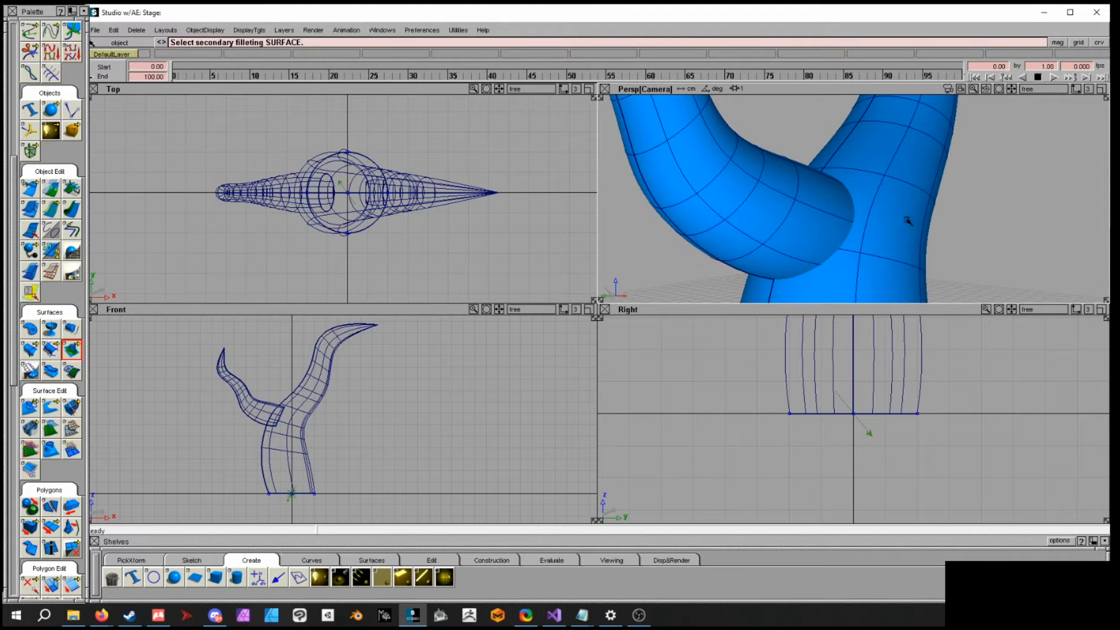
- Pick the trunk as the secondary fillet surface and accept to create the fillet at the junction
left_click(879, 190)
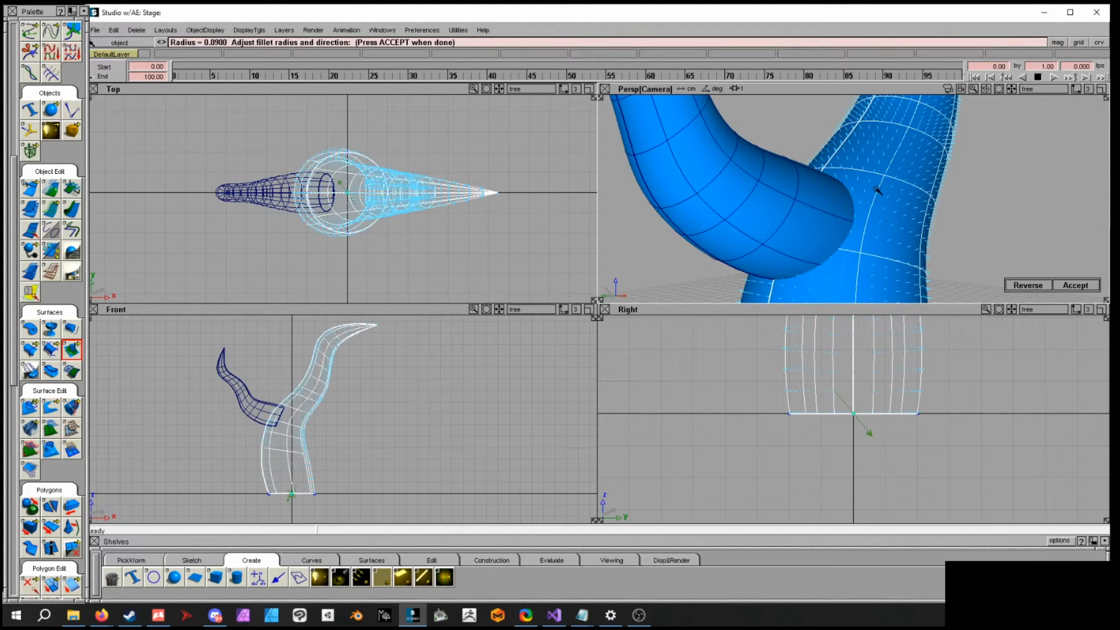
left_click_drag(829, 148, 1036, 264, "alt+shift")
left_click(1069, 283)
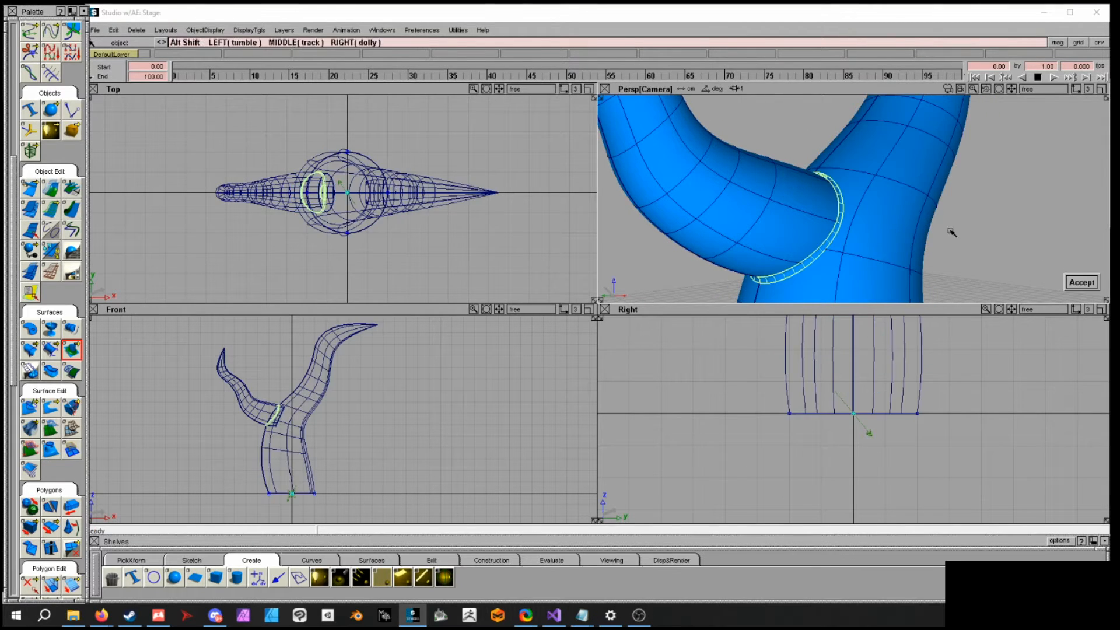
- Orbit around the branch junction to examine the new fillet from several angles
left_click_drag(968, 230, 955, 191, "alt+shift")
mouse_move(955, 191)
right_mouse_down("alt+shift")
mouse_move(955, 242)
mouse_move(955, 188)
right_mouse_up("alt+shift")
left_click_drag(955, 188, 933, 199, "alt+shift")
left_click_drag(851, 255, 786, 205, "alt+shift")
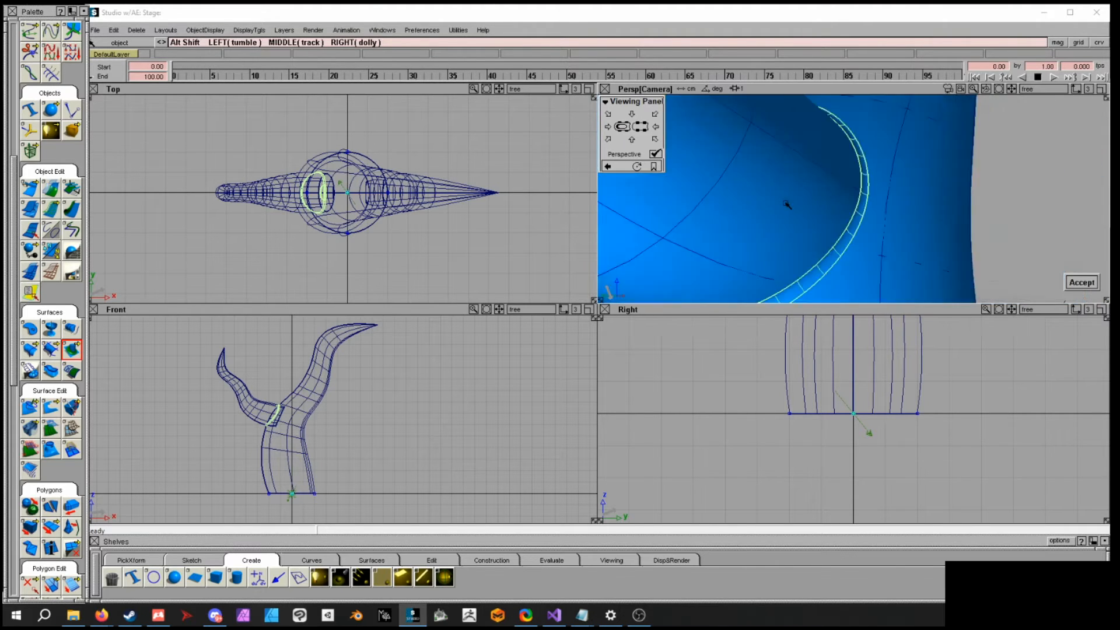
right_click_drag(785, 204, 724, 210, "alt+shift")
left_click_drag(900, 204, 900, 185, "ctrl+shift")
left_click_drag(945, 215, 782, 195, "alt+shift")
right_click_drag(846, 212, 829, 173, "alt+shift")
right_click_drag(817, 234, 846, 216, "alt+shift")
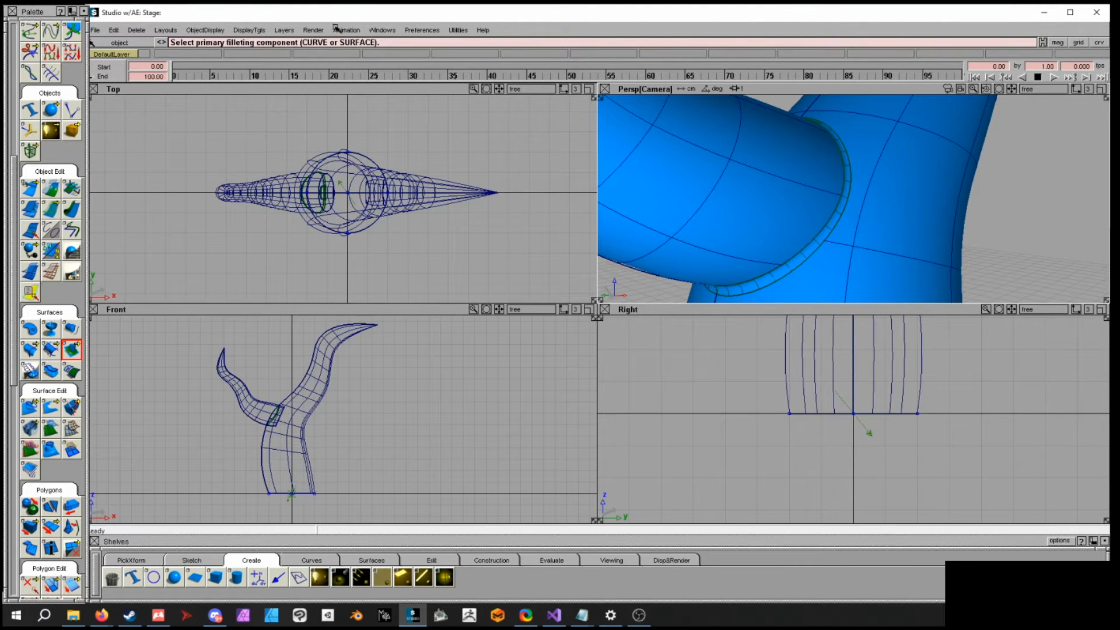
- Preview the fillet junction with a Direct render of the perspective view
left_click(313, 30)
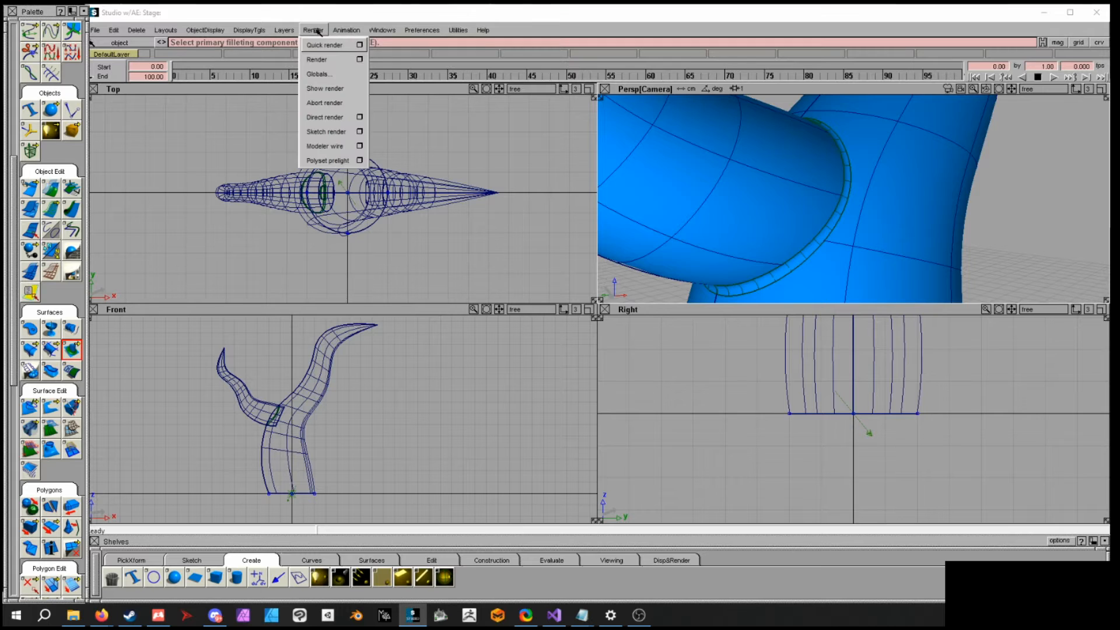
left_click(322, 118)
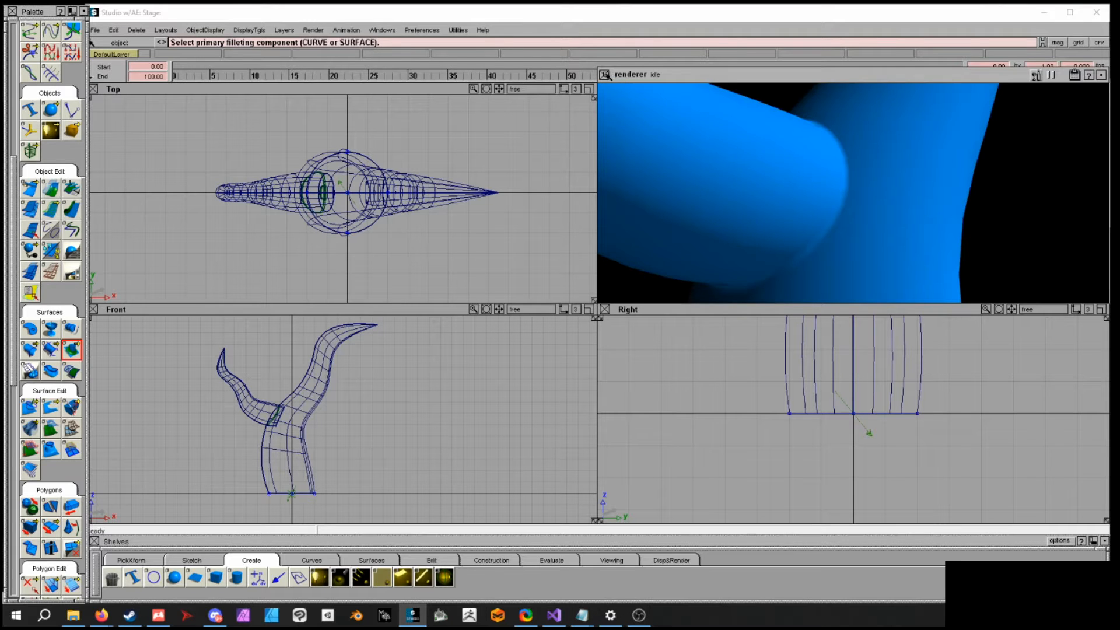
left_click_drag(843, 149, 849, 181, "ctrl+shift")
left_click(855, 185)
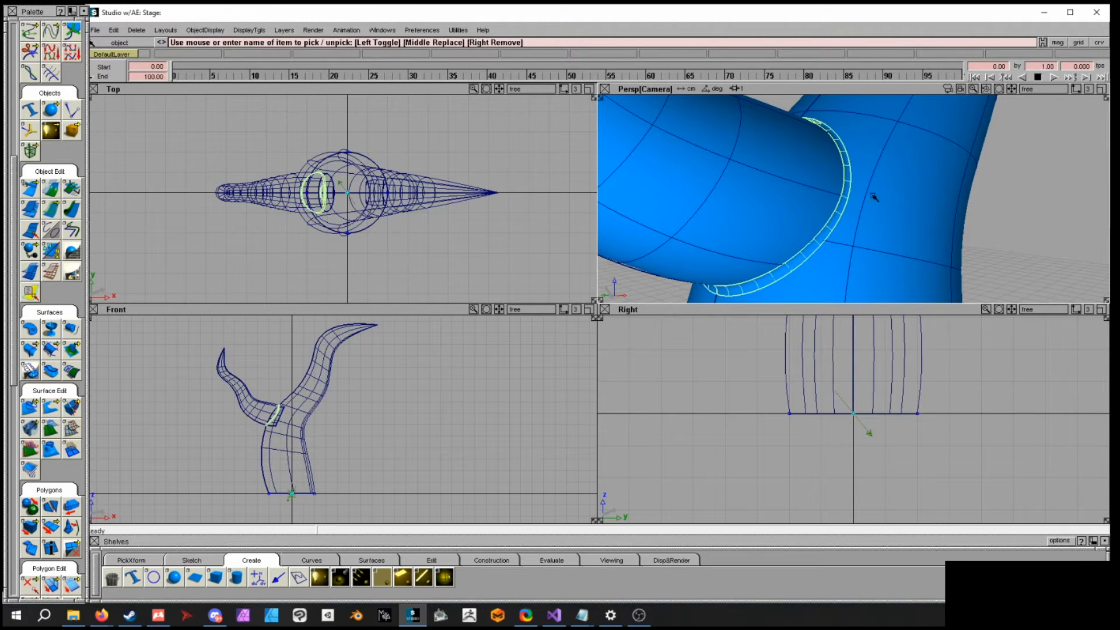
middle_click_drag(904, 204, 911, 183, "ctrl+shift")
left_click_drag(912, 183, 967, 199)
left_click(886, 173)
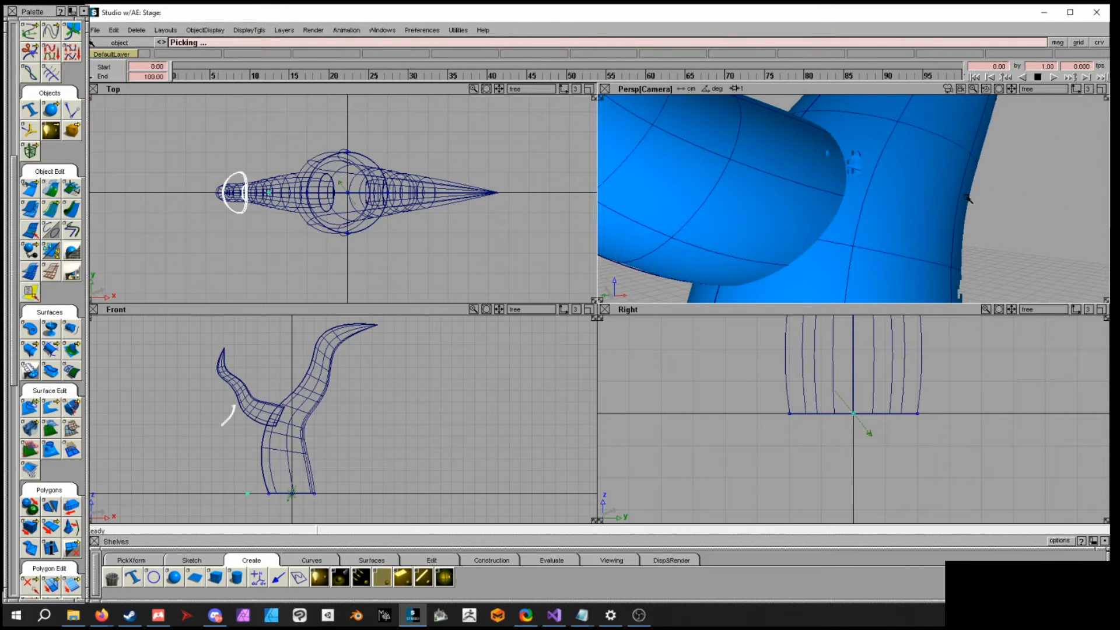
right_click_drag(968, 199, 897, 195, "alt+shift")
left_click_drag(897, 195, 928, 320, "alt+shift")
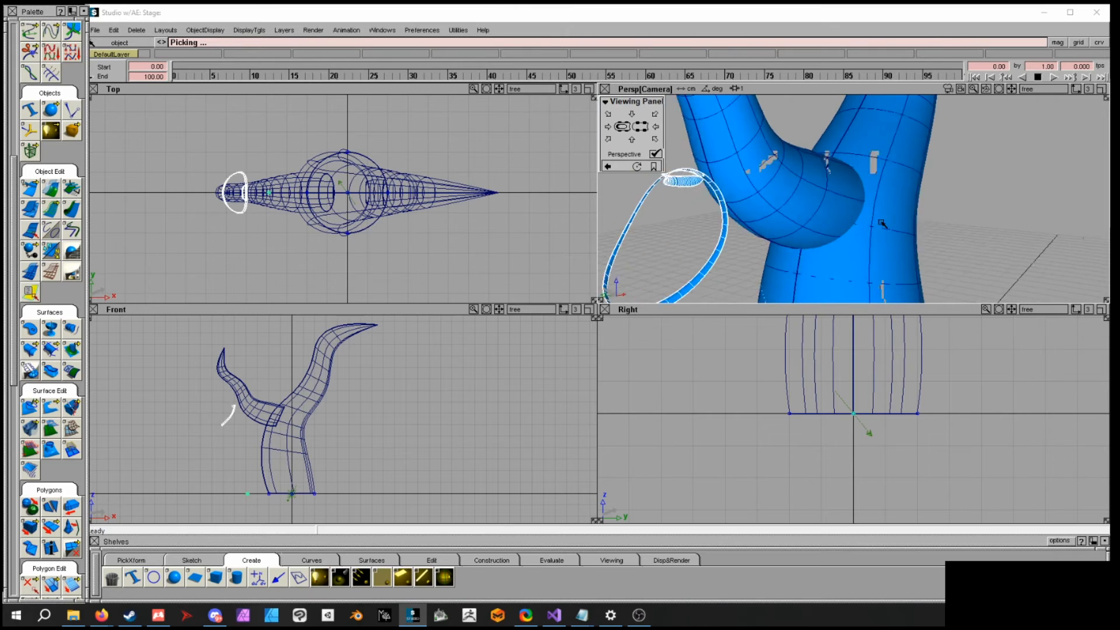
key("ctrl+z")
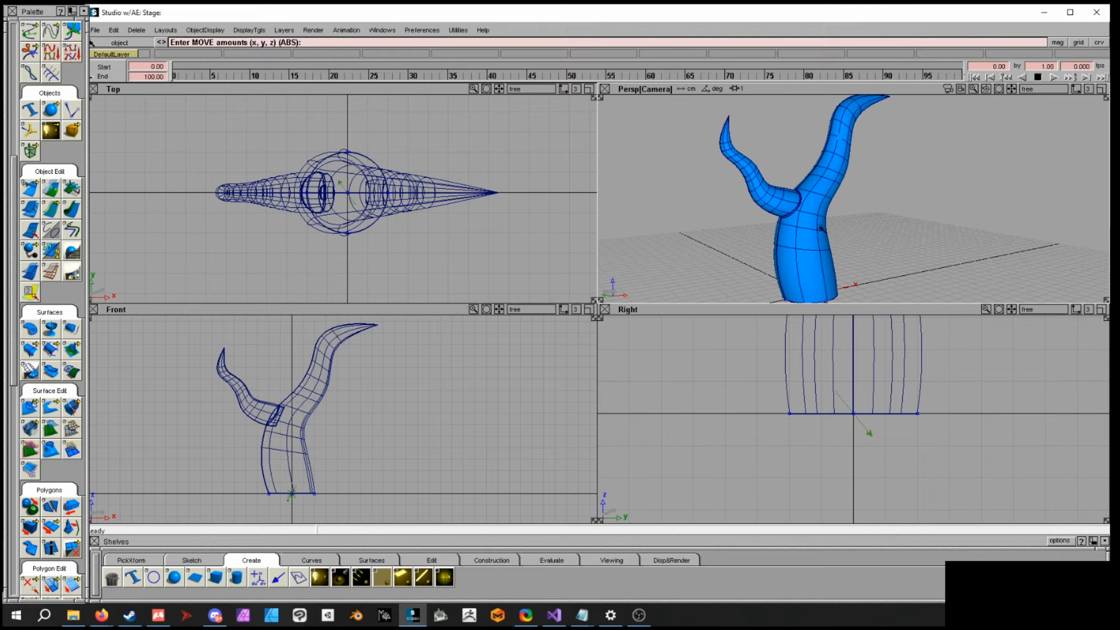
- Select all the tube and fillet surfaces and group them together
left_click_drag(899, 218, 880, 250, "alt+shift")
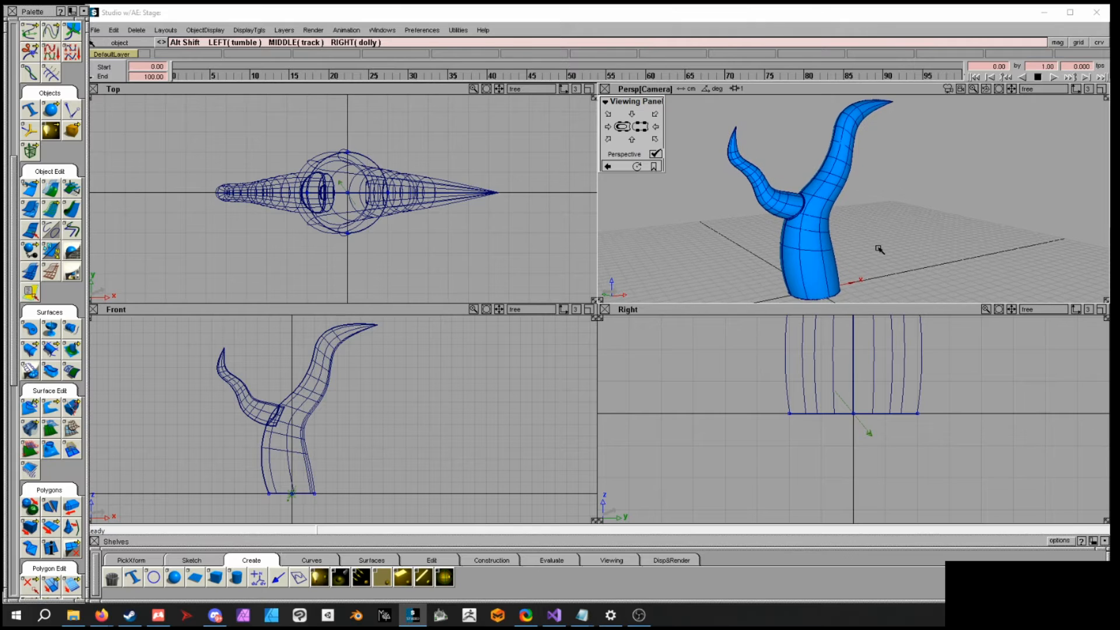
mouse_move(845, 198)
left_mouse_down("alt+shift")
mouse_move(877, 219)
mouse_move(837, 218)
left_mouse_up("alt+shift")
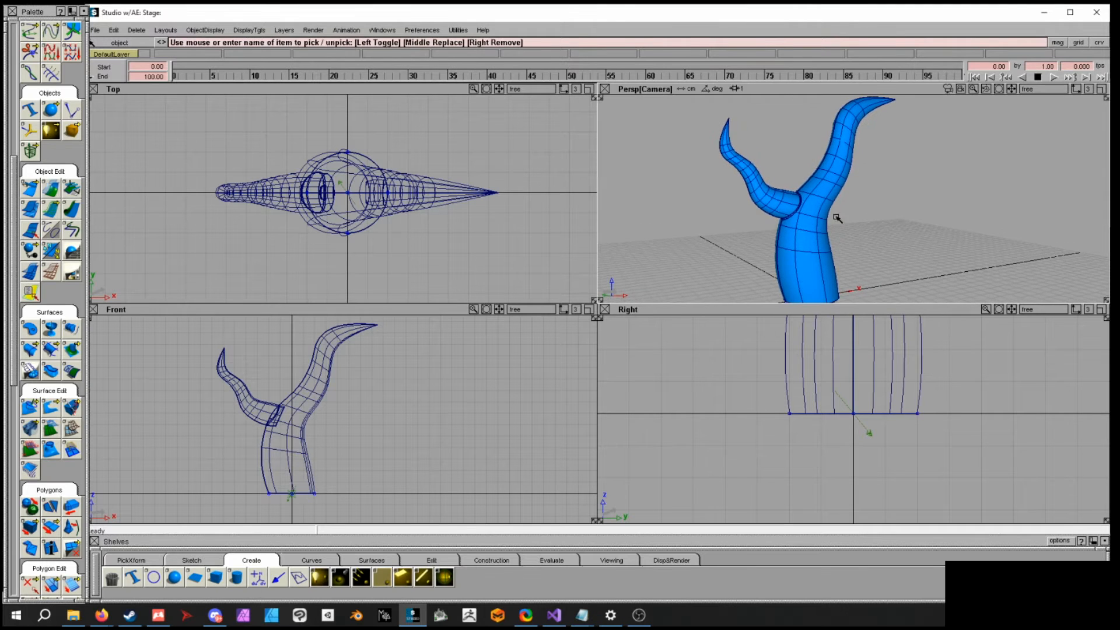
left_click_drag(746, 253, 864, 152)
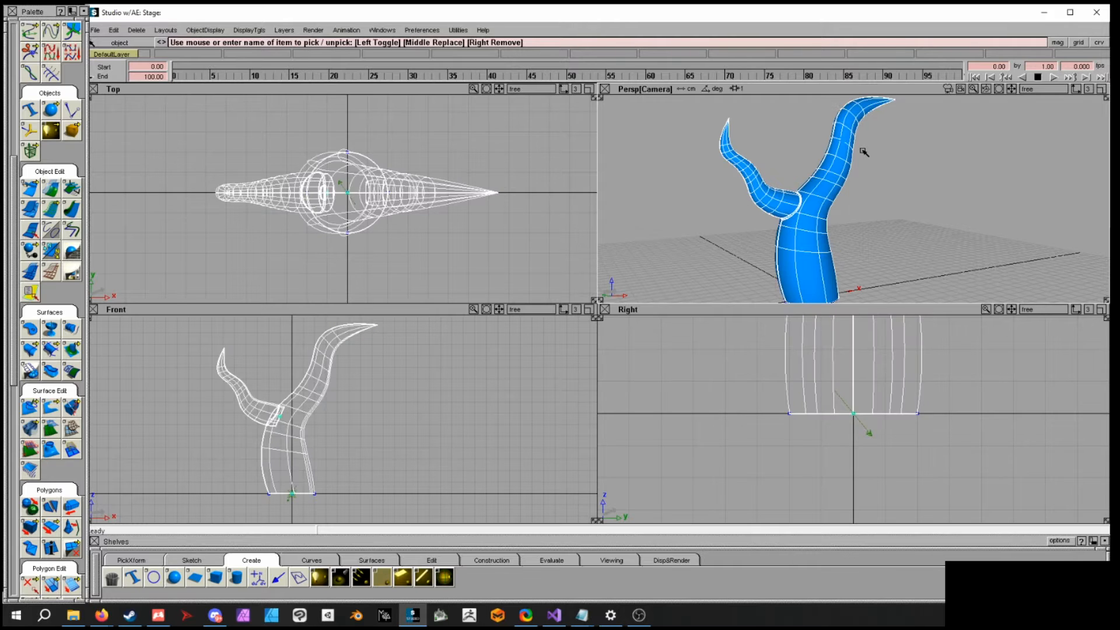
left_click(114, 30)
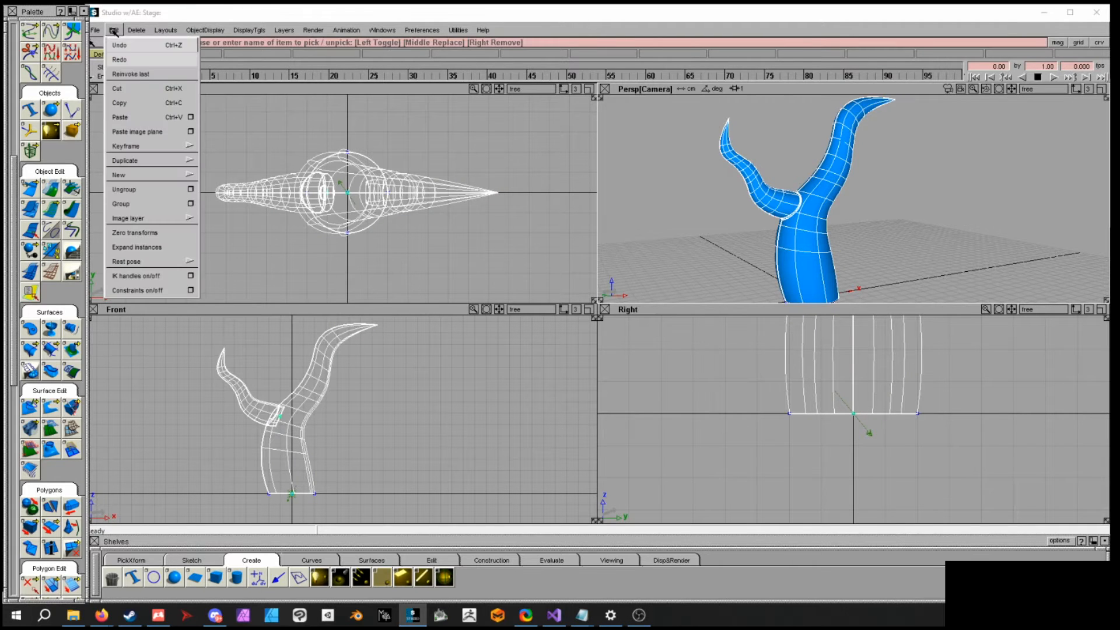
left_click(119, 203)
- Check the grouping by clearing the selection and picking the tree as a single object
left_click(818, 186, "ctrl+shift")
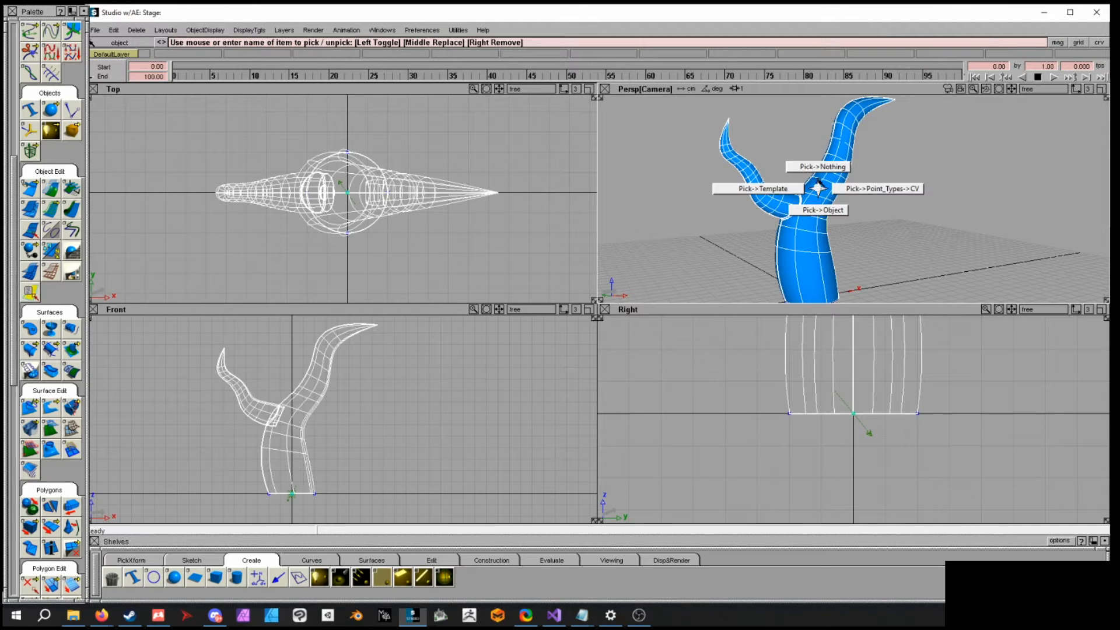
left_click_drag(819, 182, 819, 167, "ctrl+shift")
left_click_drag(845, 231, 843, 252, "ctrl+shift")
left_click(797, 230)
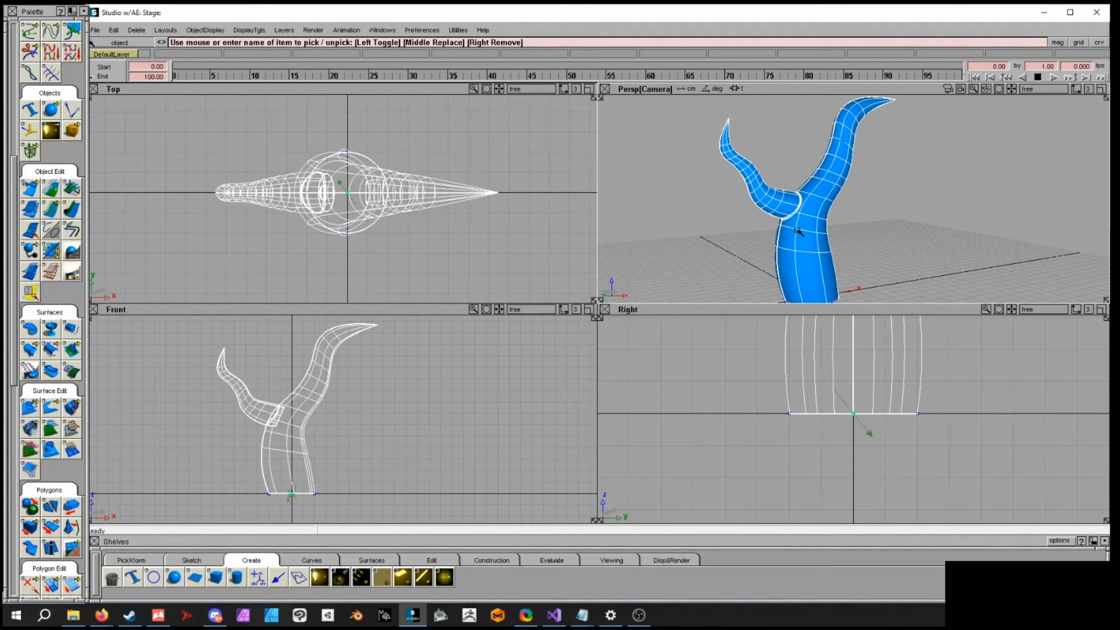
middle_click_drag(908, 228, 910, 214, "ctrl+shift")
left_click_drag(908, 221, 813, 241)
key("ctrl+z")
left_click_drag(880, 243, 879, 225, "ctrl+shift")
mouse_move(865, 246)
left_mouse_down("alt+shift")
mouse_move(817, 233)
mouse_move(818, 248)
left_mouse_up("alt+shift")
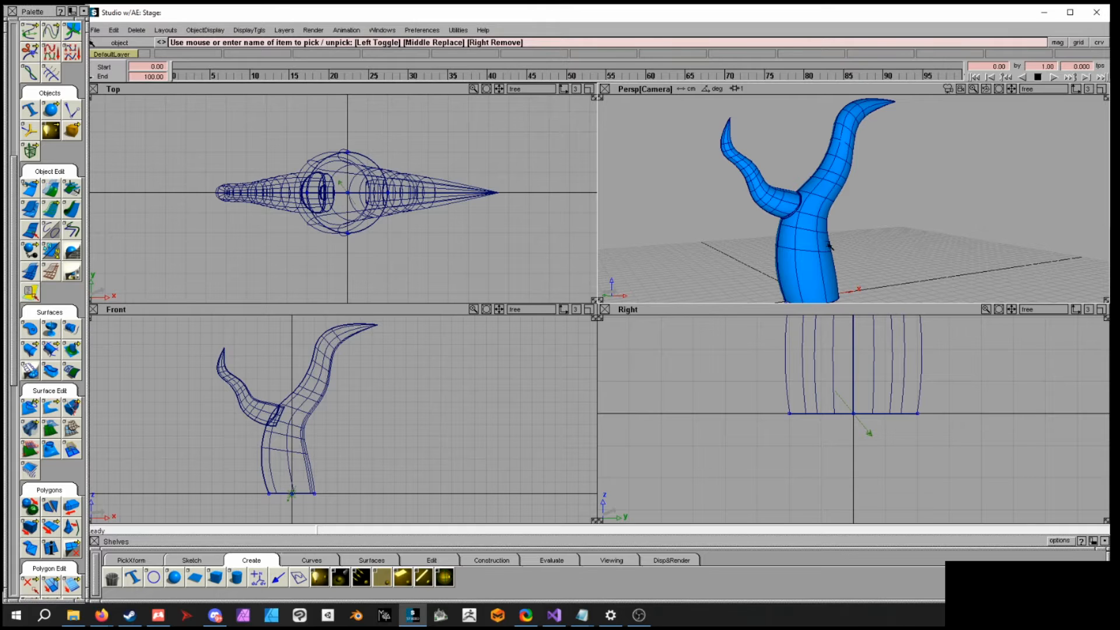
left_click(819, 261)
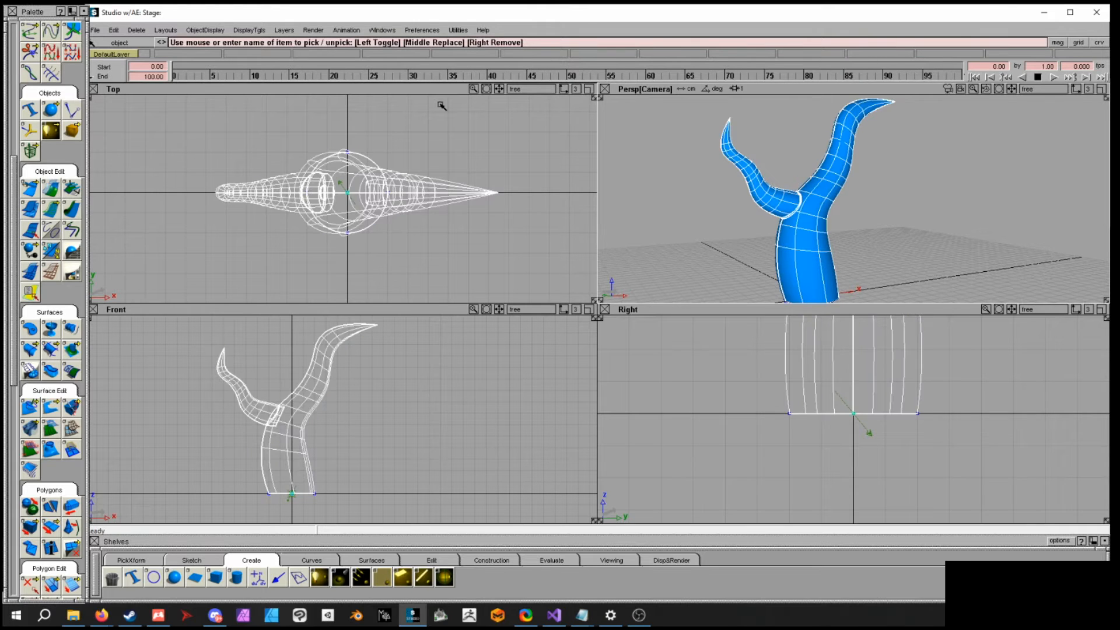
- Open the Multi-lister showing shaders, lights and the environment
left_click(376, 29)
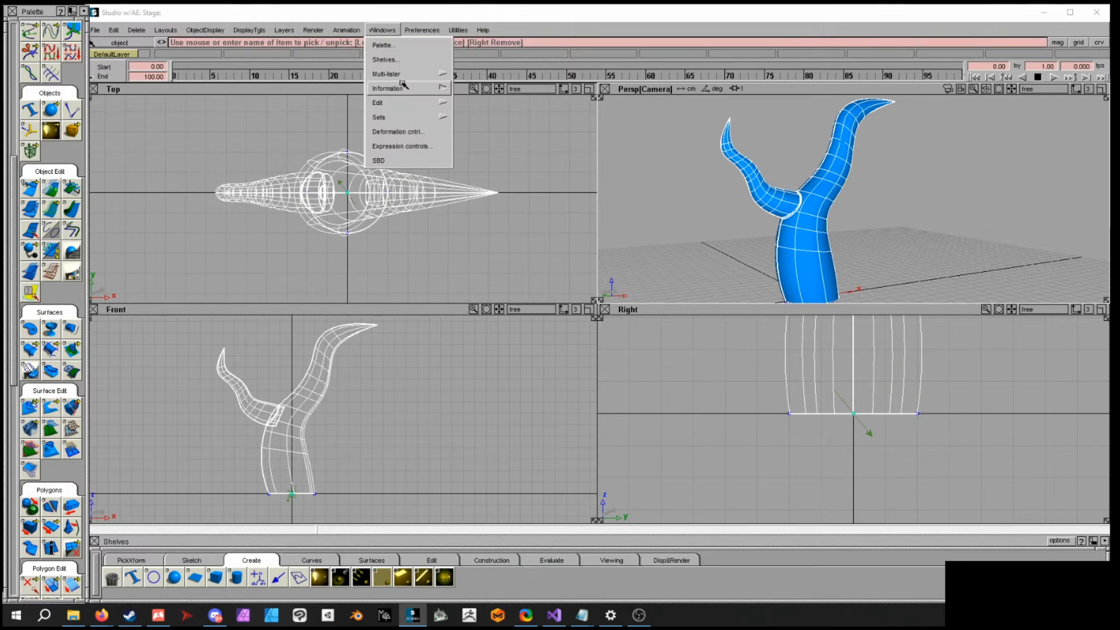
mouse_move(403, 74)
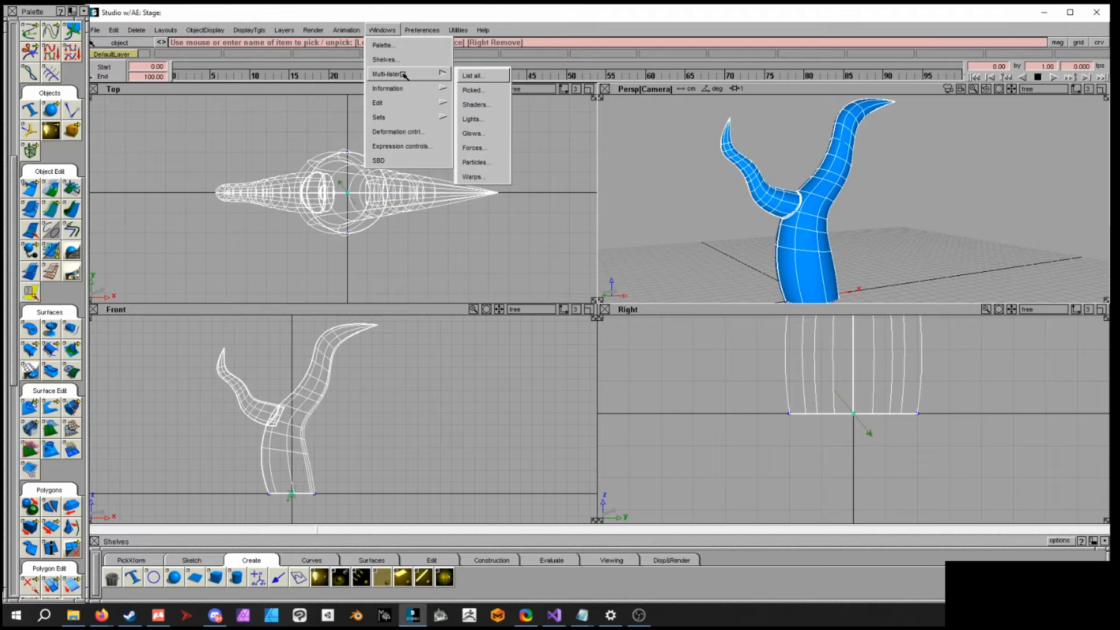
left_click(474, 75)
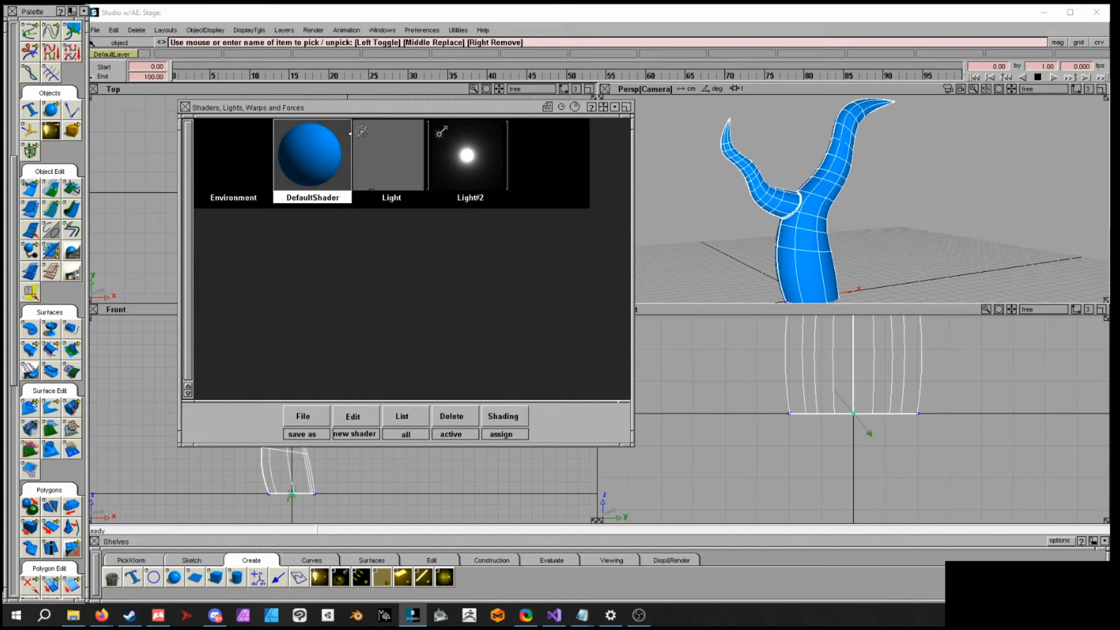
left_click_drag(442, 113, 385, 108)
- Open the Environment settings, expand the Fog section, and close the editor
double_click(176, 153)
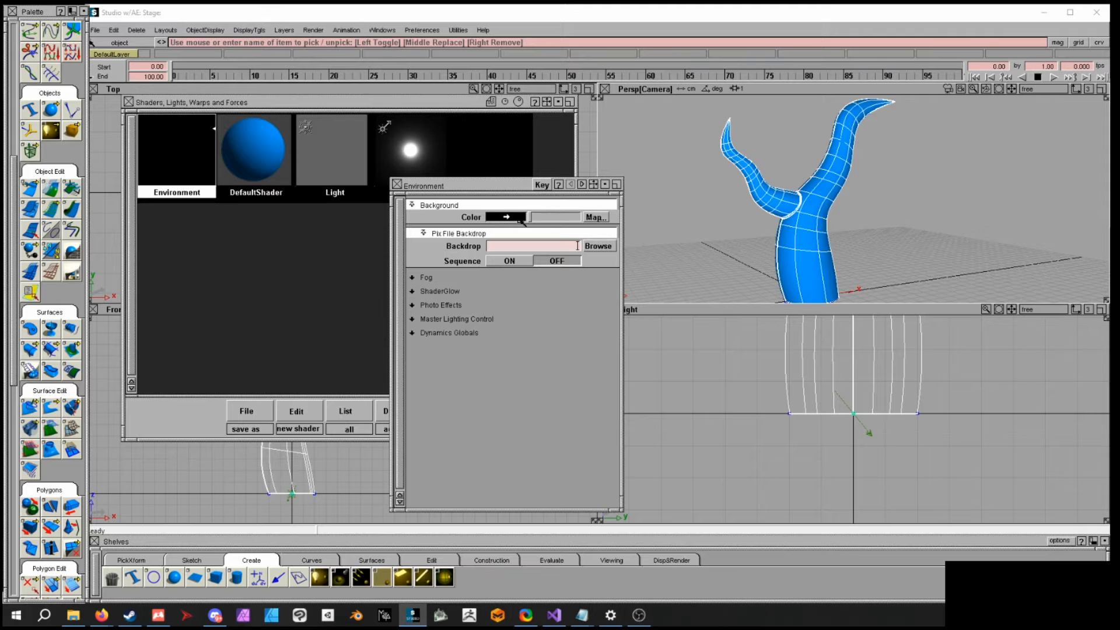
left_click(444, 278)
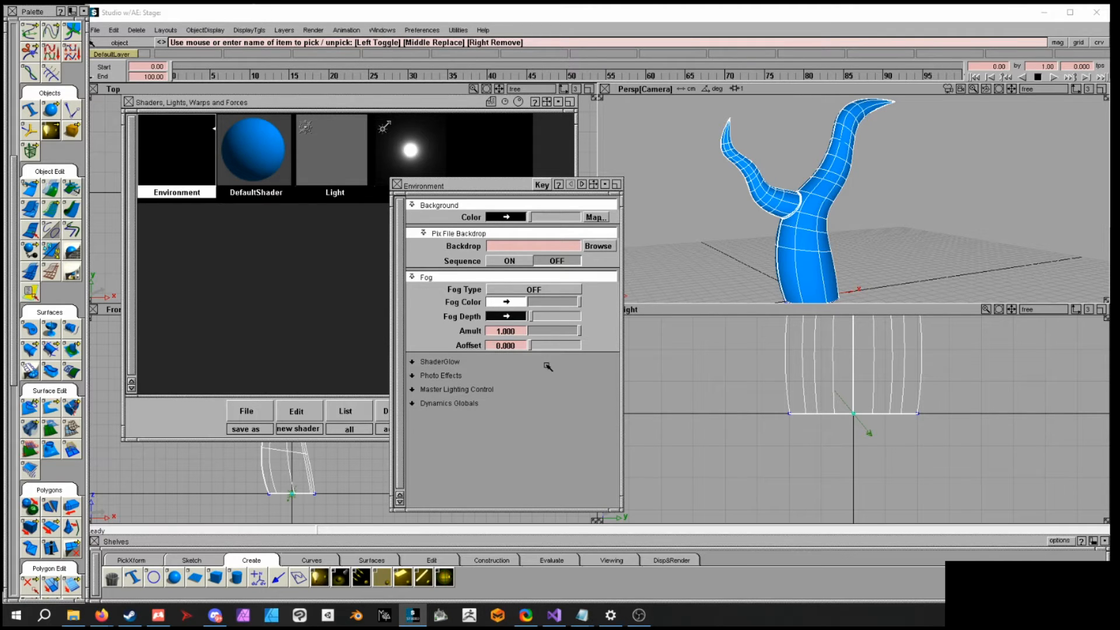
left_click(397, 185)
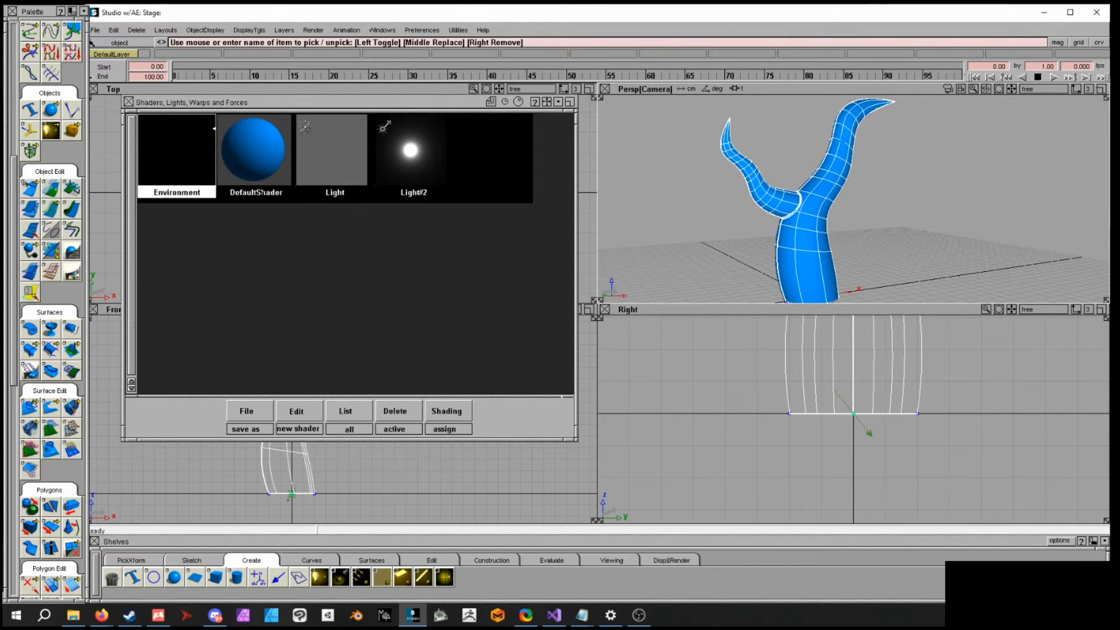
- Create a new shader, rename it Tree, and assign it to the selected tree group
left_click(260, 191)
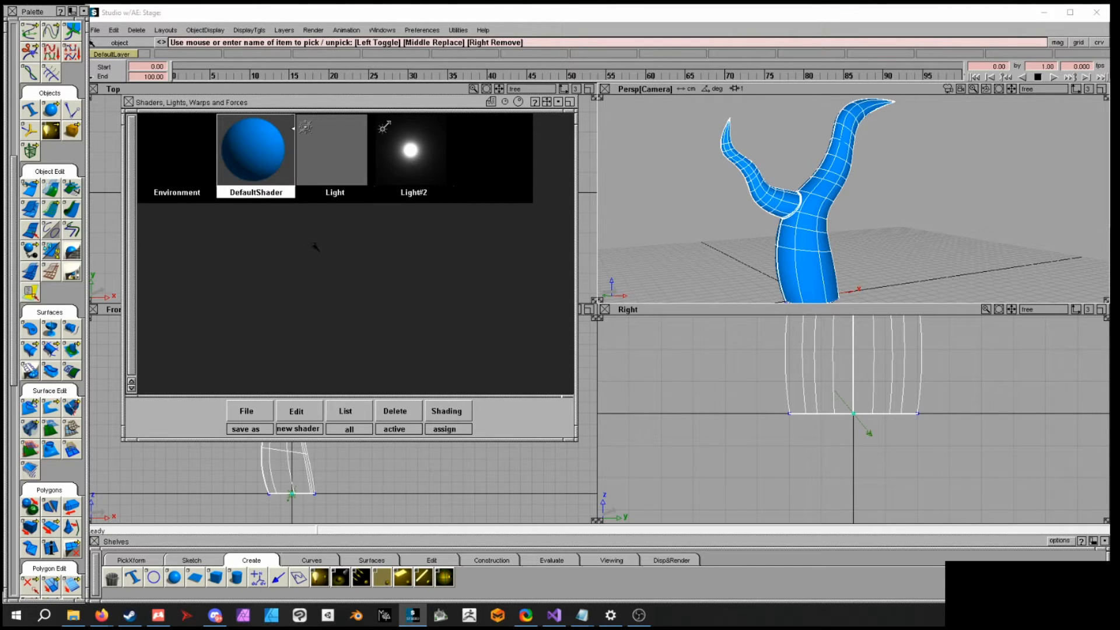
left_click(317, 412)
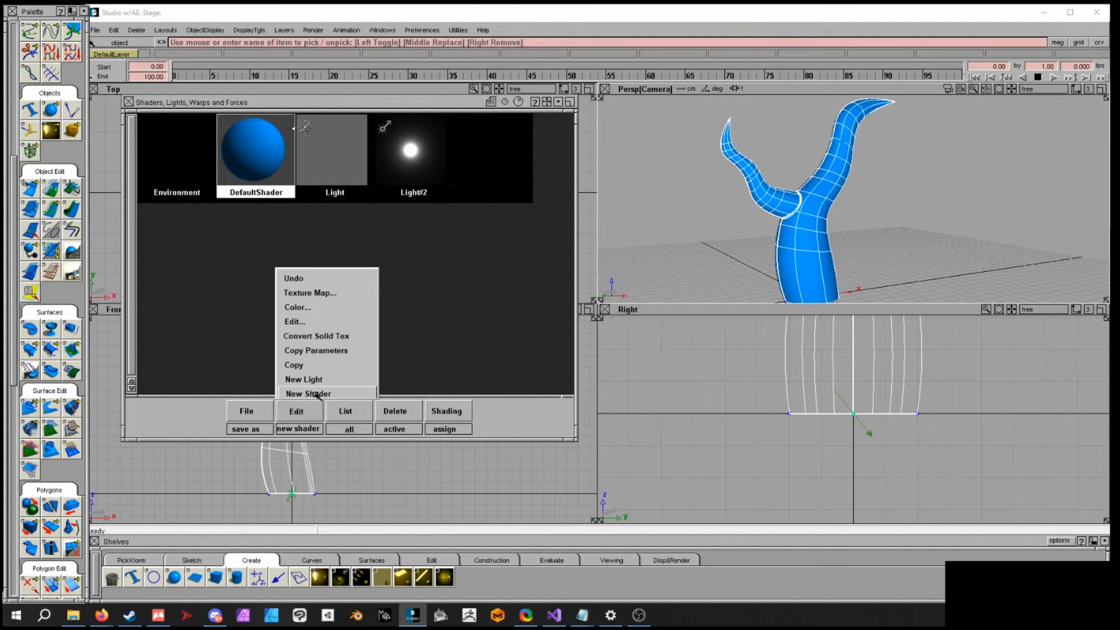
left_click(318, 393)
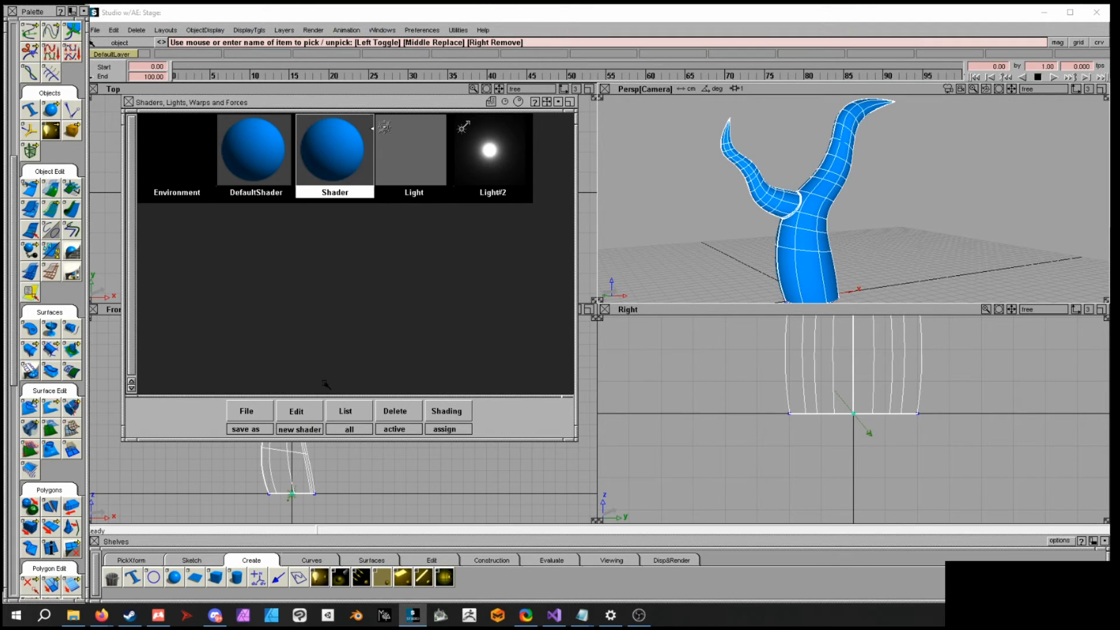
left_click(342, 193)
key("BackSpace")
key("BackSpace")
key("BackSpace")
key("BackSpace")
key("BackSpace")
key("BackSpace")
type("T")
key("Return")
left_click(458, 412)
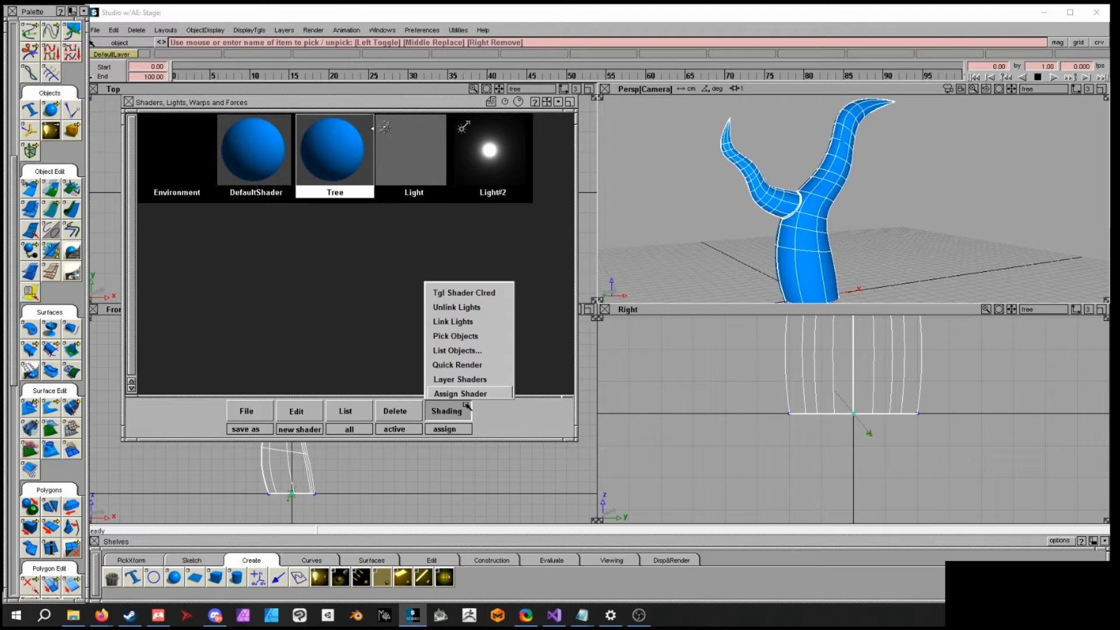
left_click(480, 394)
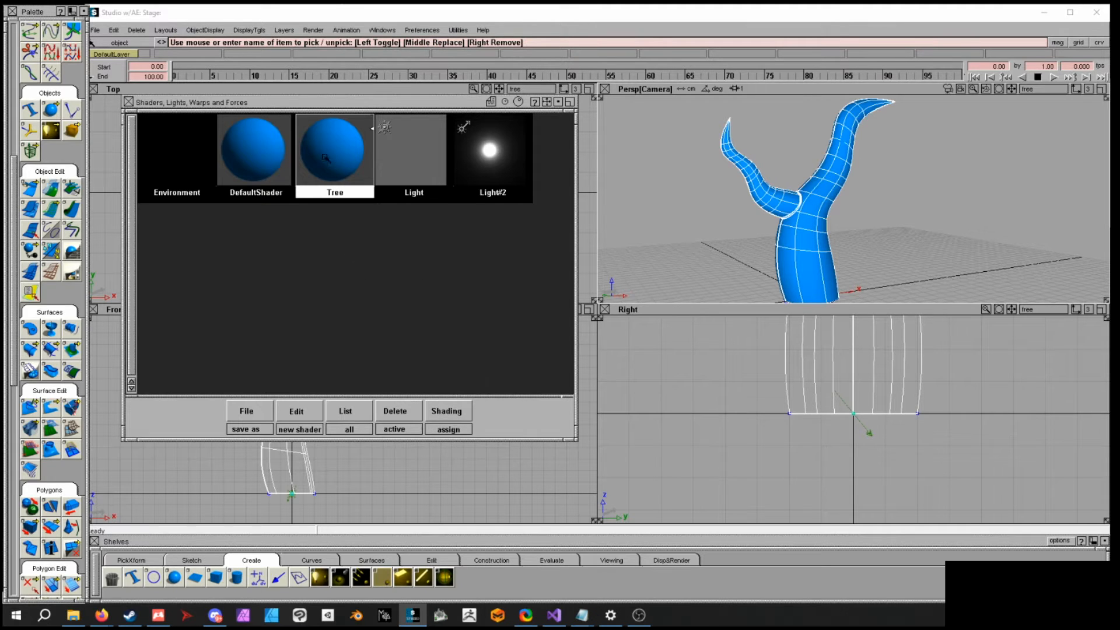
- Open the Tree shader's editor and set its Color to an orange of R 255, G 129, B 73
double_click(325, 157)
left_click_drag(522, 190, 507, 127)
left_click(491, 215)
left_click_drag(613, 145, 654, 158)
left_click(609, 158)
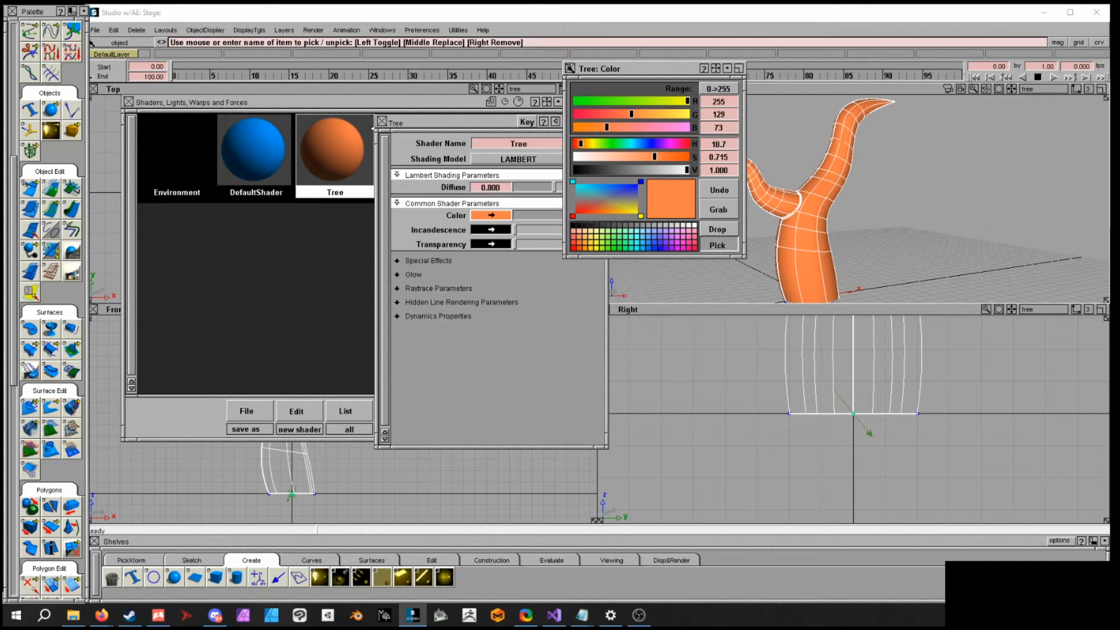
left_click(570, 68)
left_click_drag(805, 175, 836, 217, "alt+shift")
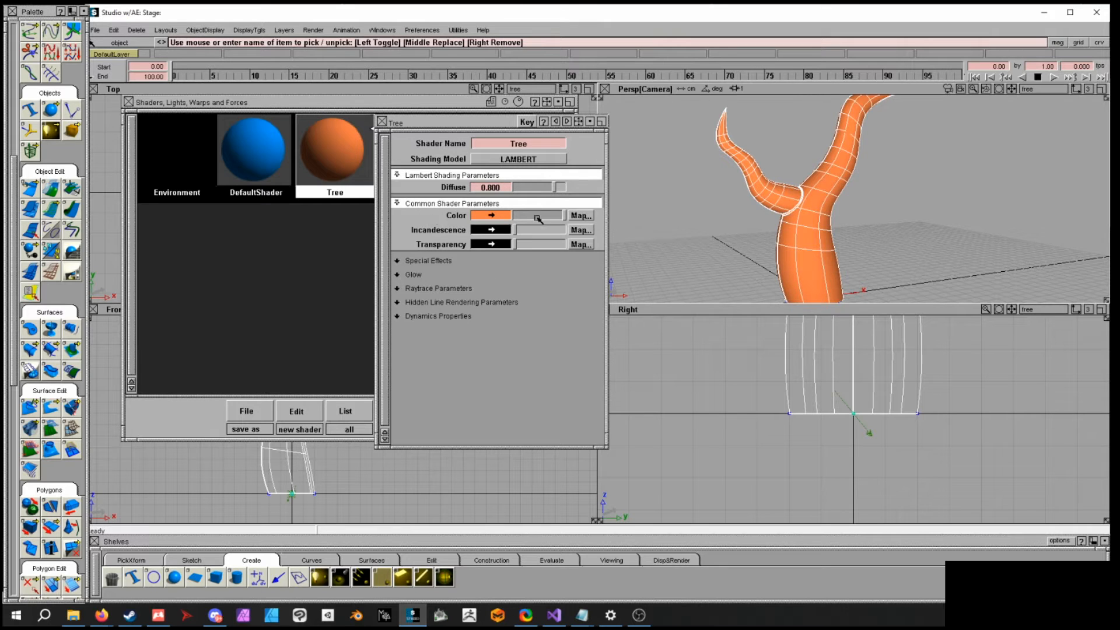
- Open the texture procedures for the Tree shader's Color map and place the window beside the shader editor
left_click(579, 216)
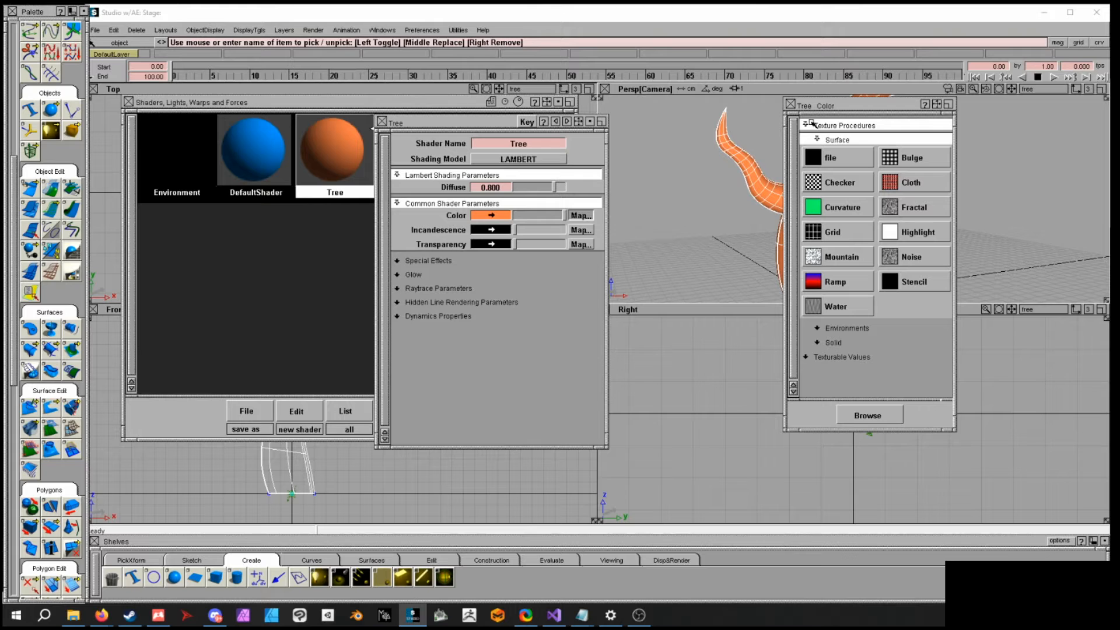
left_click_drag(814, 106, 592, 122)
left_click_drag(592, 121, 611, 117)
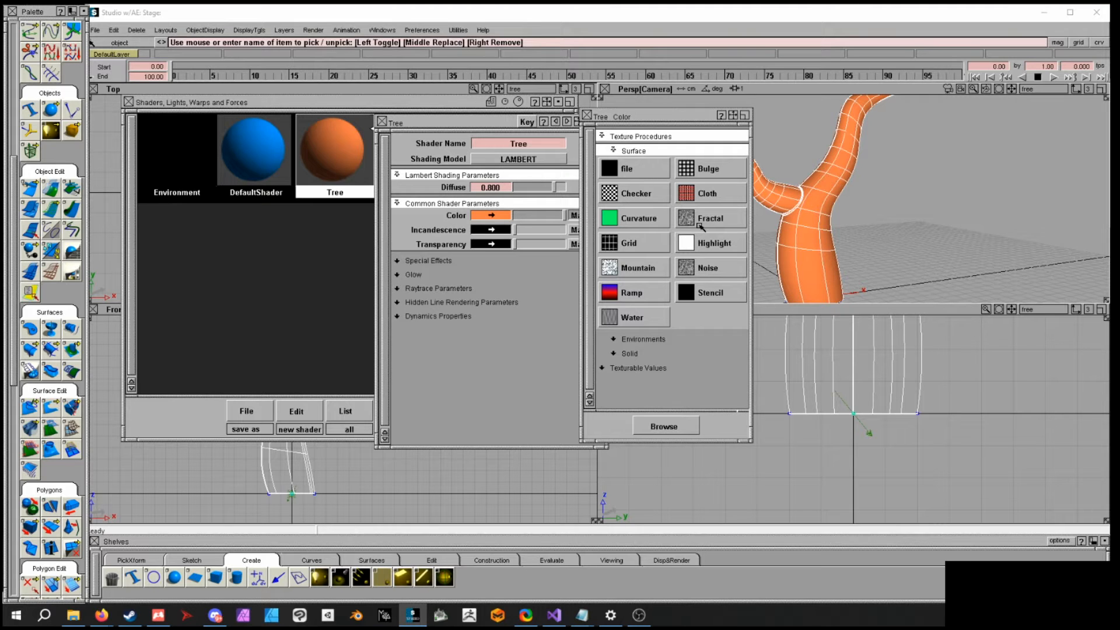
- Map a Fractal texture procedure to the Tree shader's Color
left_click(652, 338)
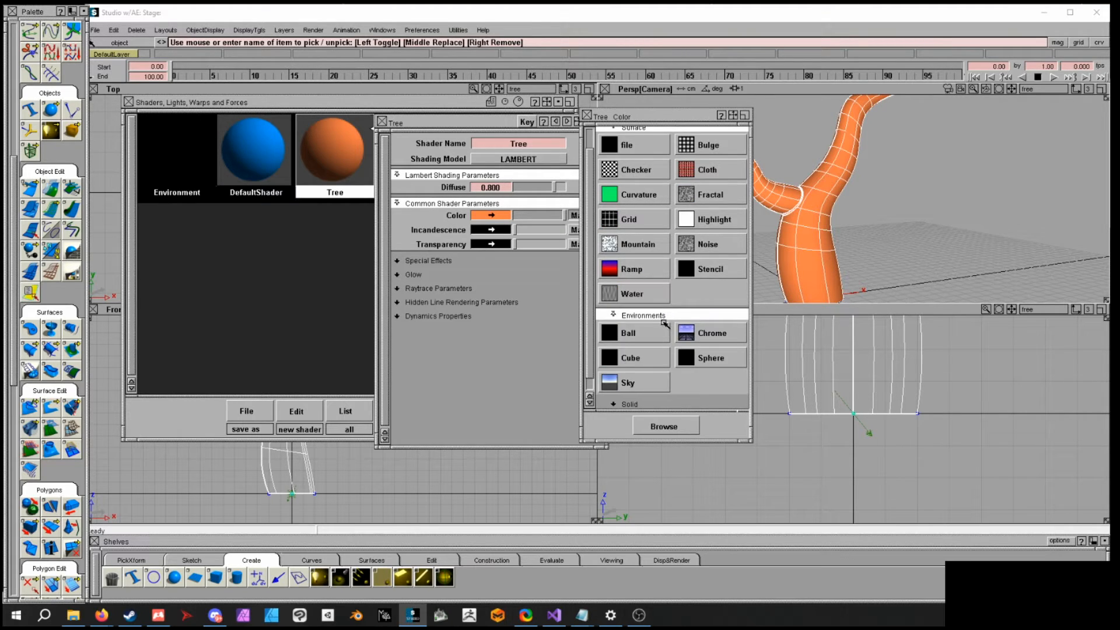
left_click(664, 318)
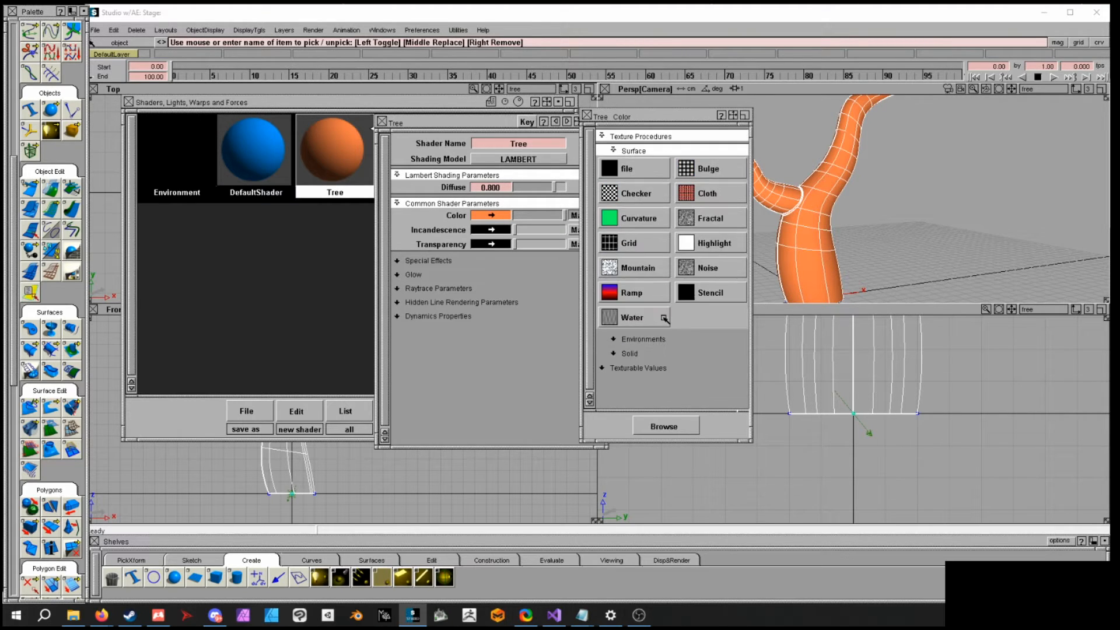
left_click(710, 218)
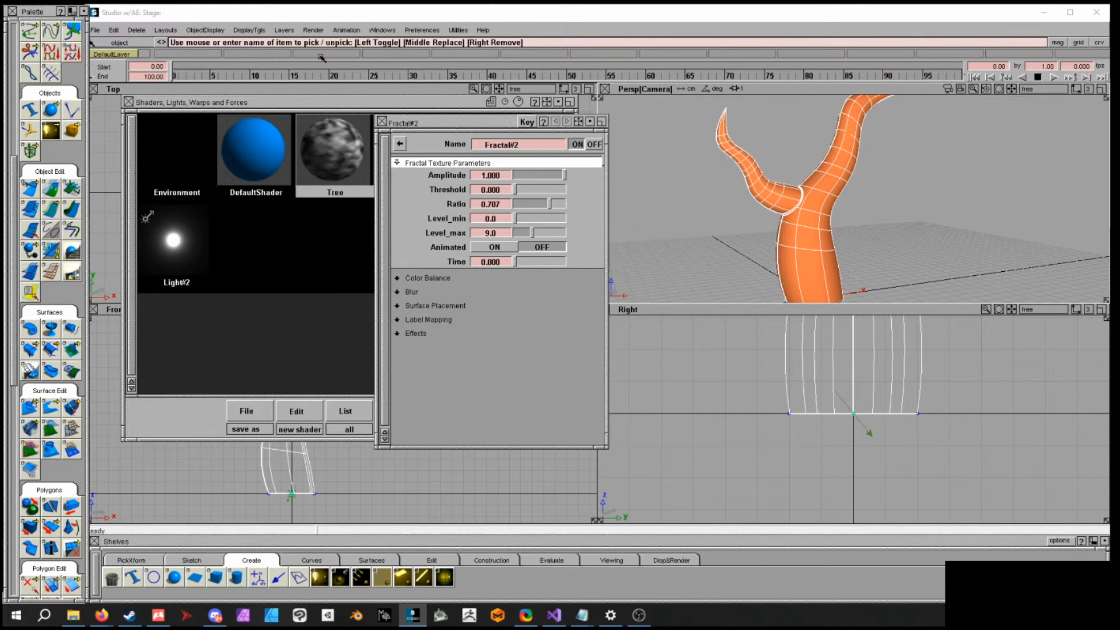
- Run a direct render to preview the fractal-textured tree, then close the render window
left_click(313, 30)
left_click(322, 50)
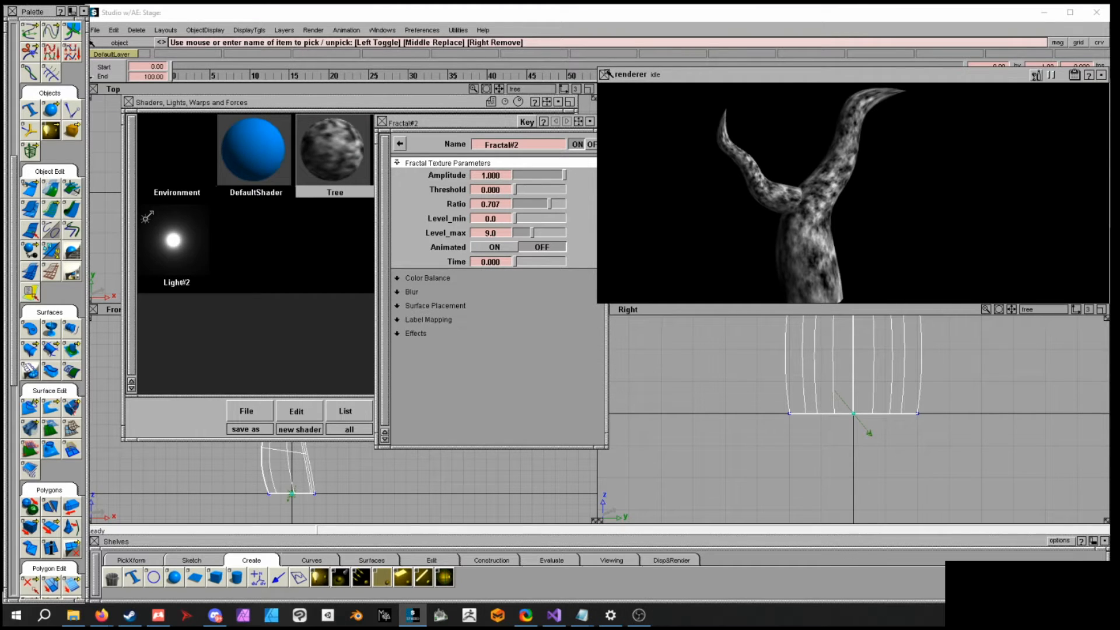
left_click(606, 74)
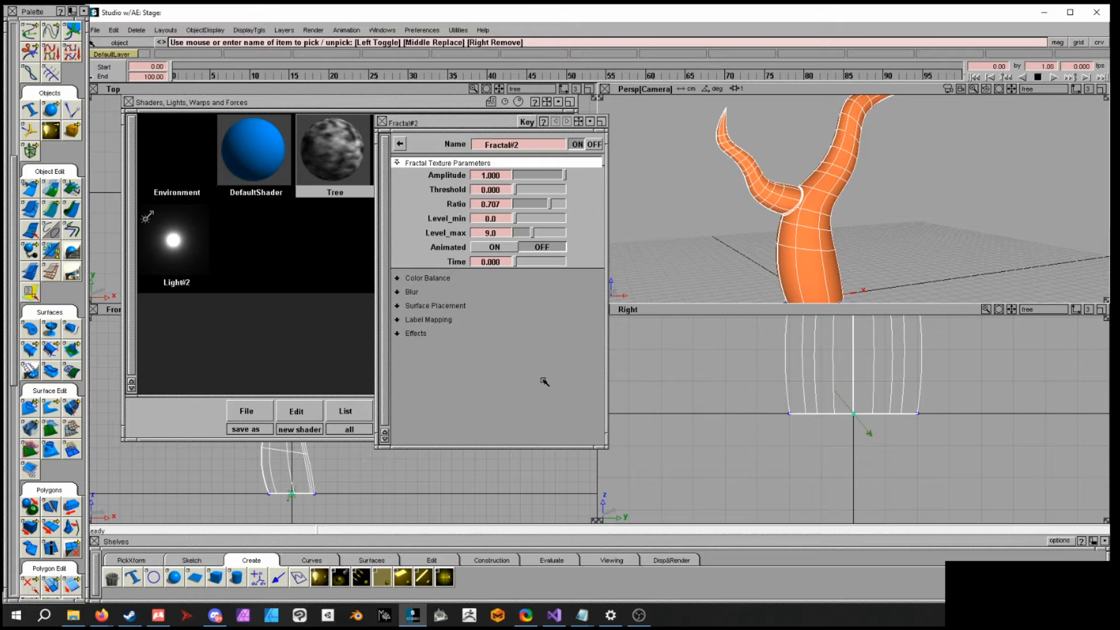
- Expand the fractal's Effects and map a Ramp texture to its Color Remap
left_click(424, 335)
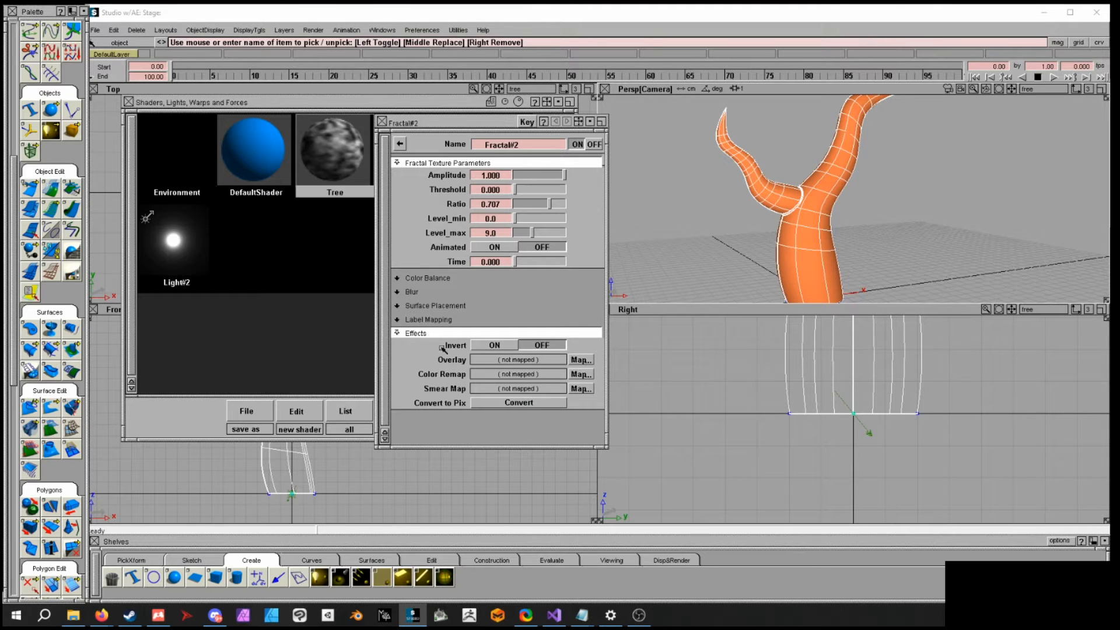
left_click(581, 375)
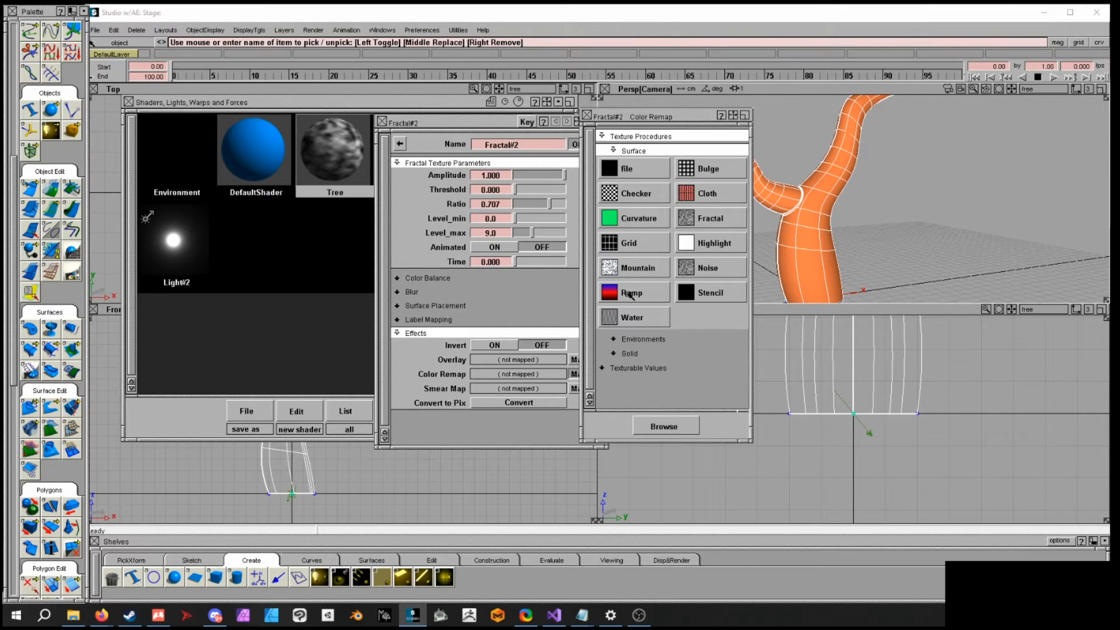
left_click(630, 294)
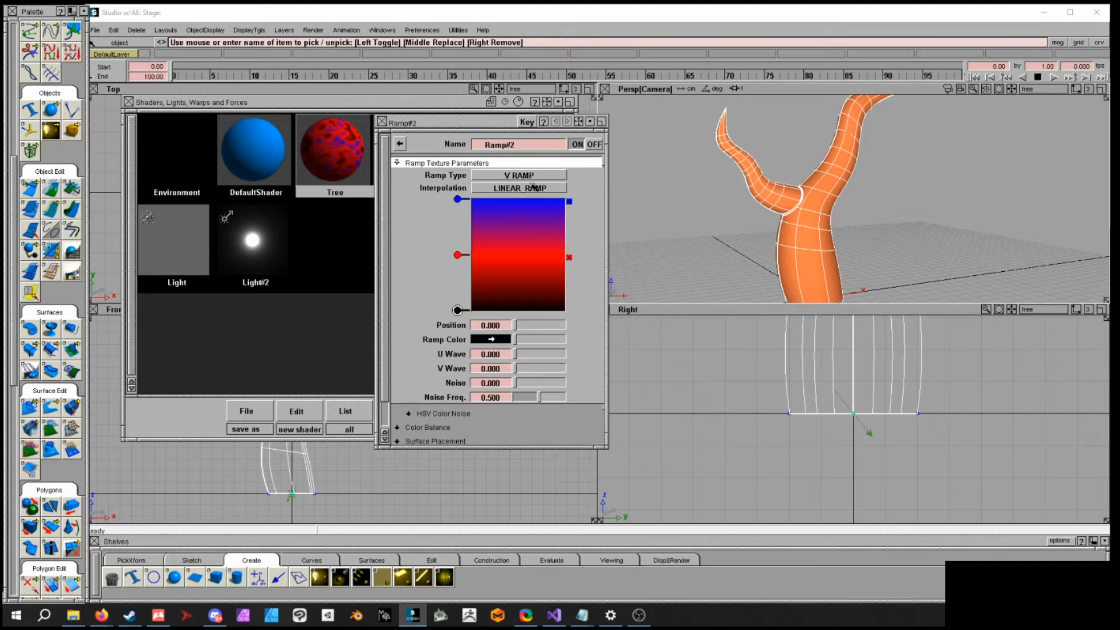
- Move the ramp editor aside and delete the red middle entry from the ramp
left_click_drag(477, 132, 622, 102)
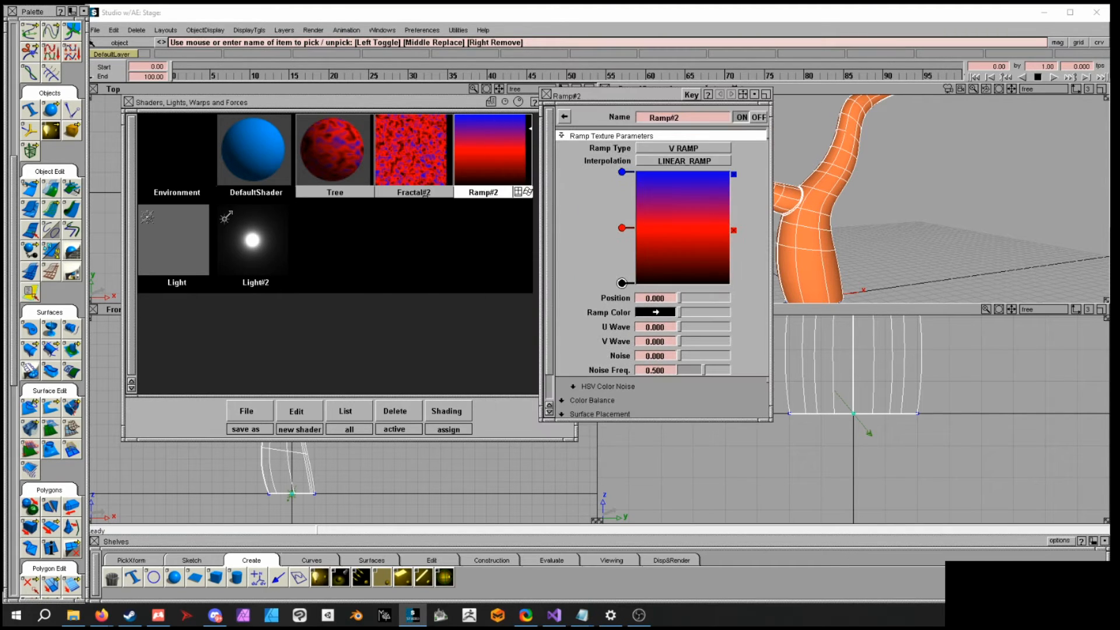
left_click(734, 230)
left_click(623, 172)
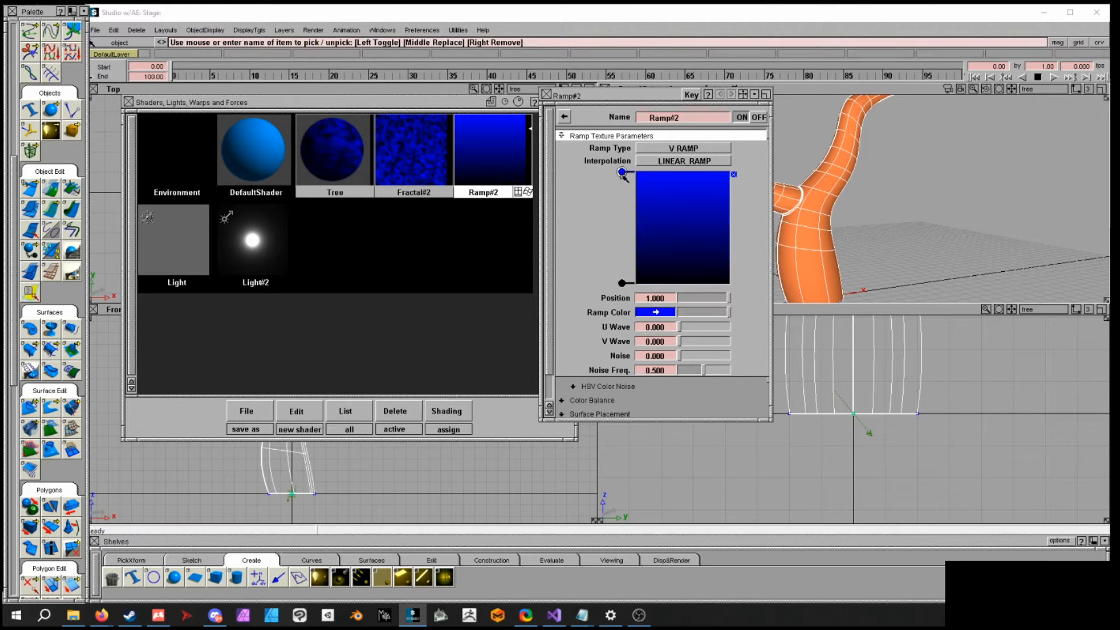
- Set the ramp's top entry colour to a brown of R 114, G 82, B 63
left_click(621, 283)
left_click(622, 173)
left_click(653, 310)
left_click_drag(628, 143, 584, 146)
left_click_drag(687, 157, 625, 173)
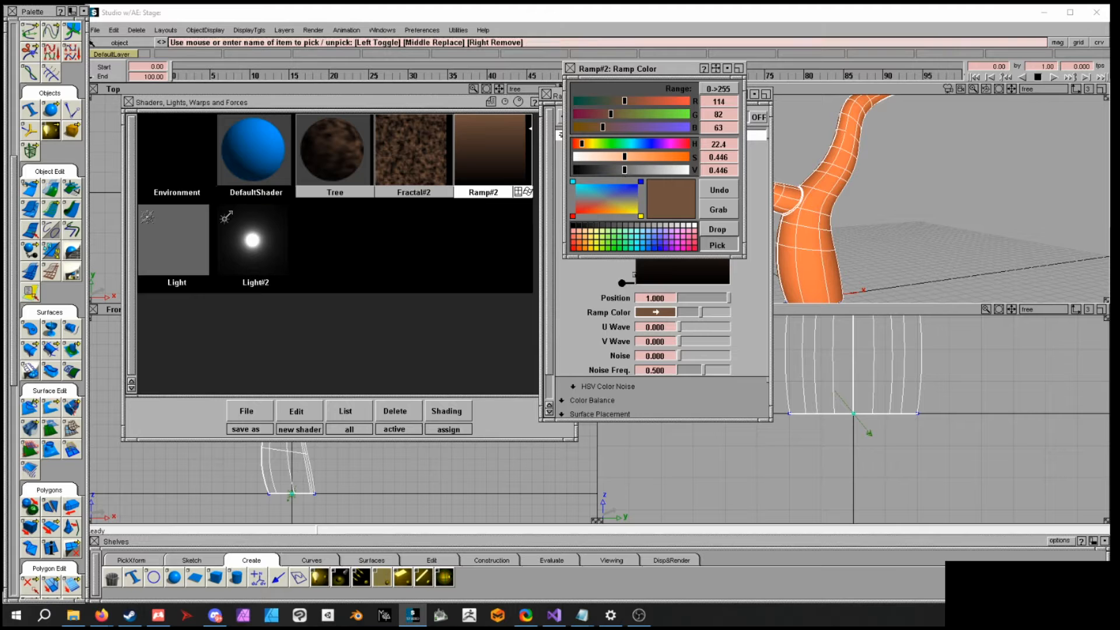
left_click(570, 69)
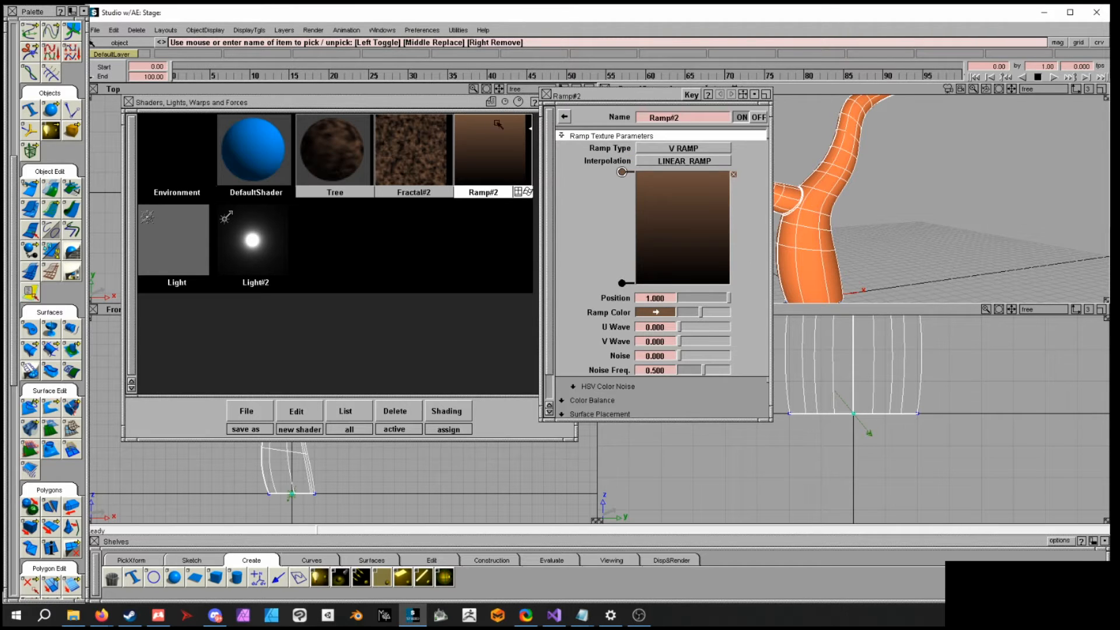
- Direct-render the scene to preview the brown remapped bark texture, then close the render window
left_click_drag(590, 103, 499, 111)
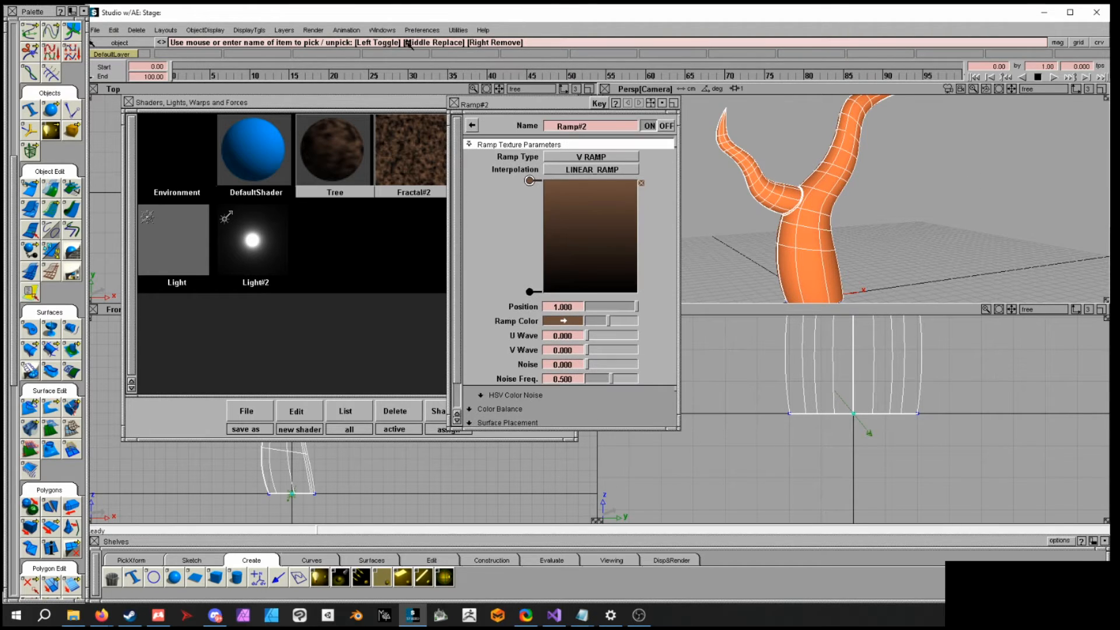
left_click(370, 29)
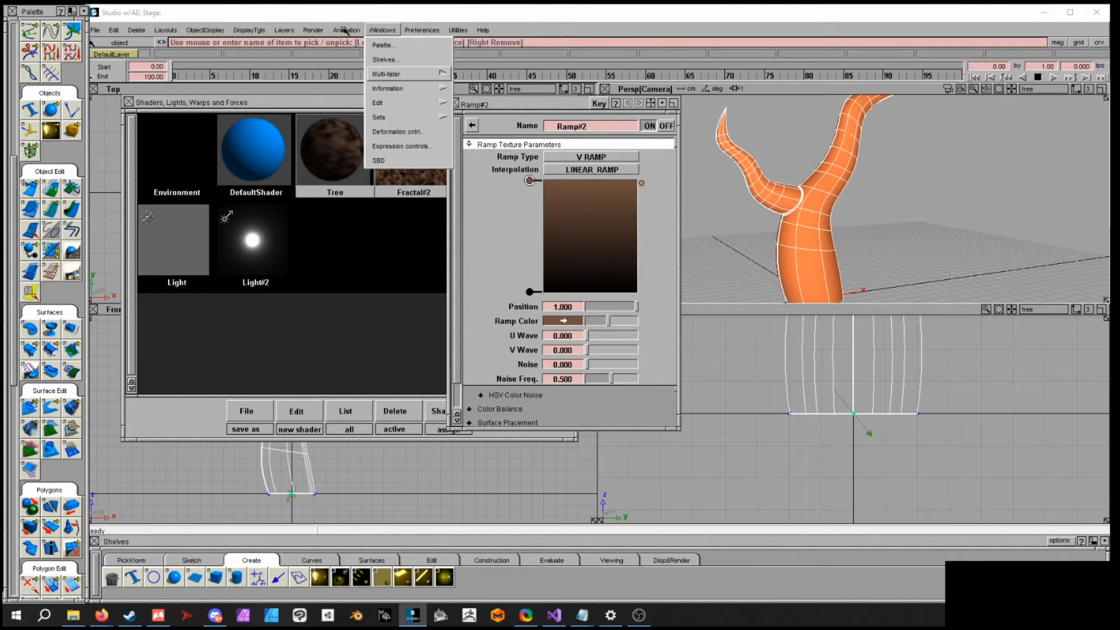
left_click(328, 115)
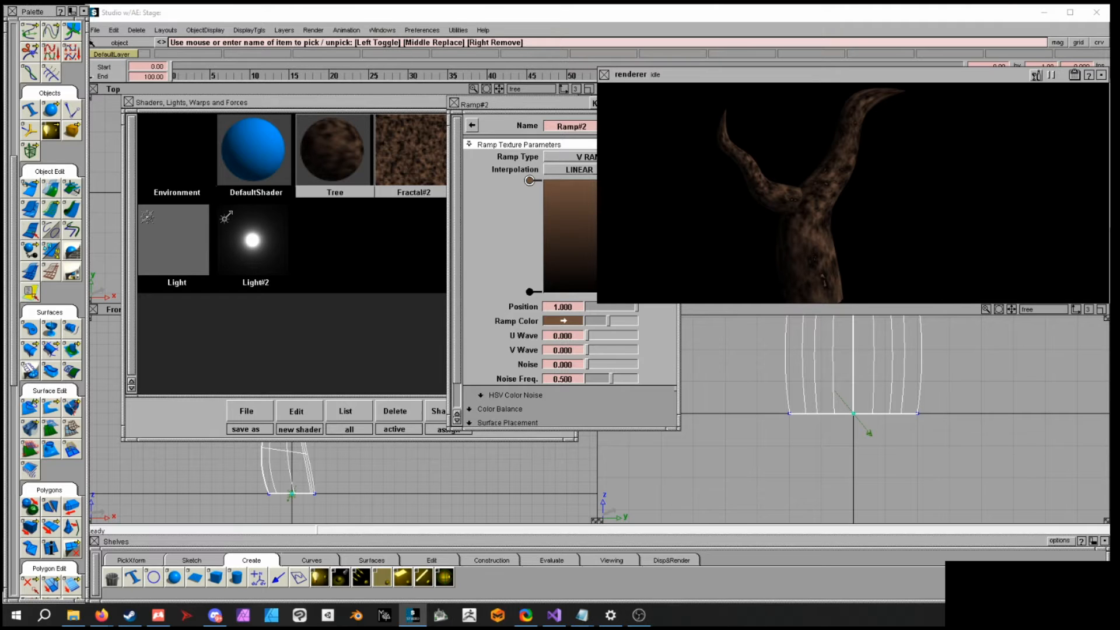
left_click(604, 75)
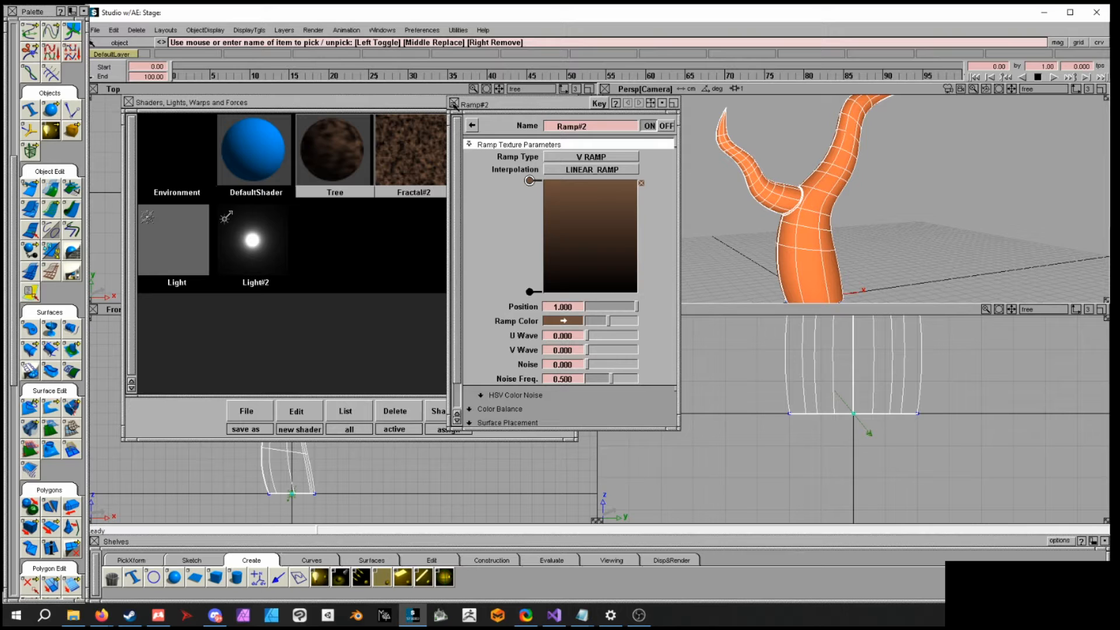
- Reopen the Tree shader and map a Fractal texture to its Bump under Special Effects
left_click(454, 104)
double_click(372, 128)
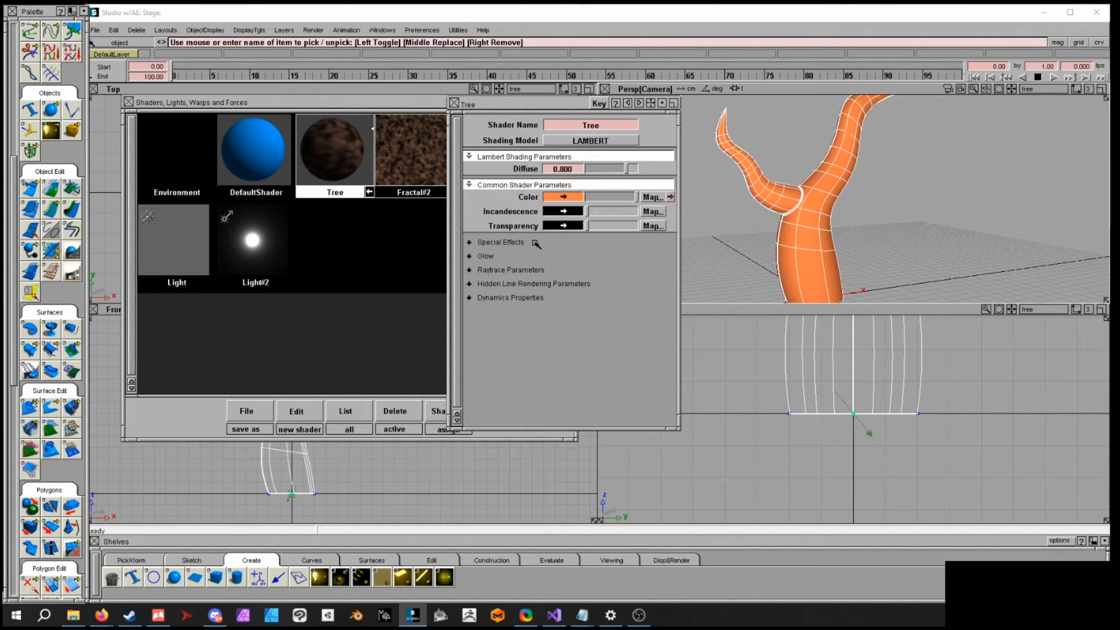
left_click(511, 242)
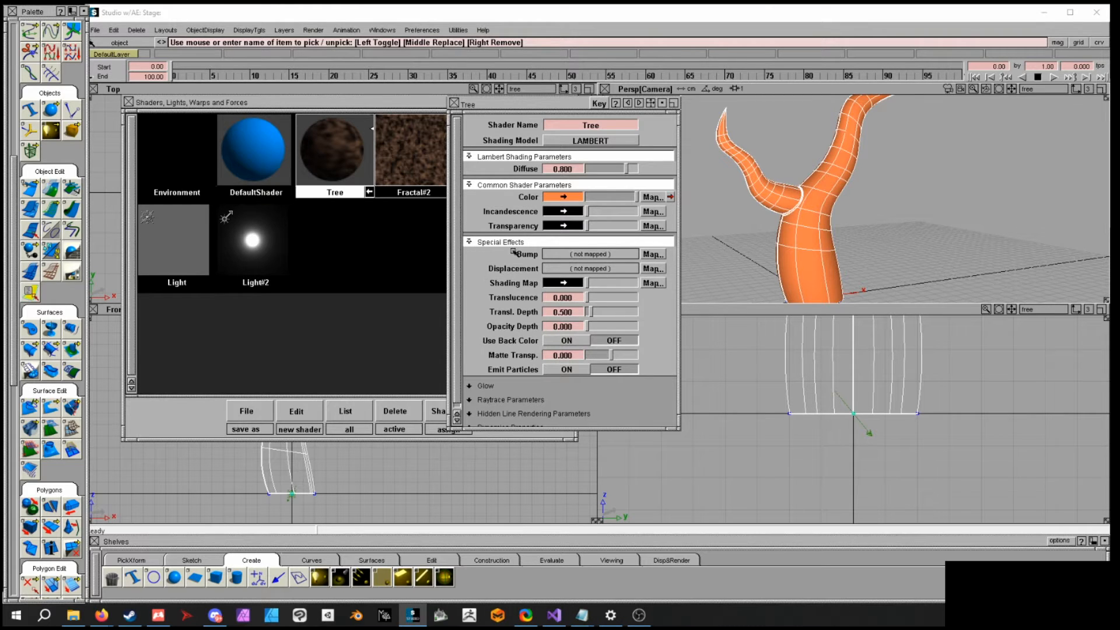
left_click(649, 255)
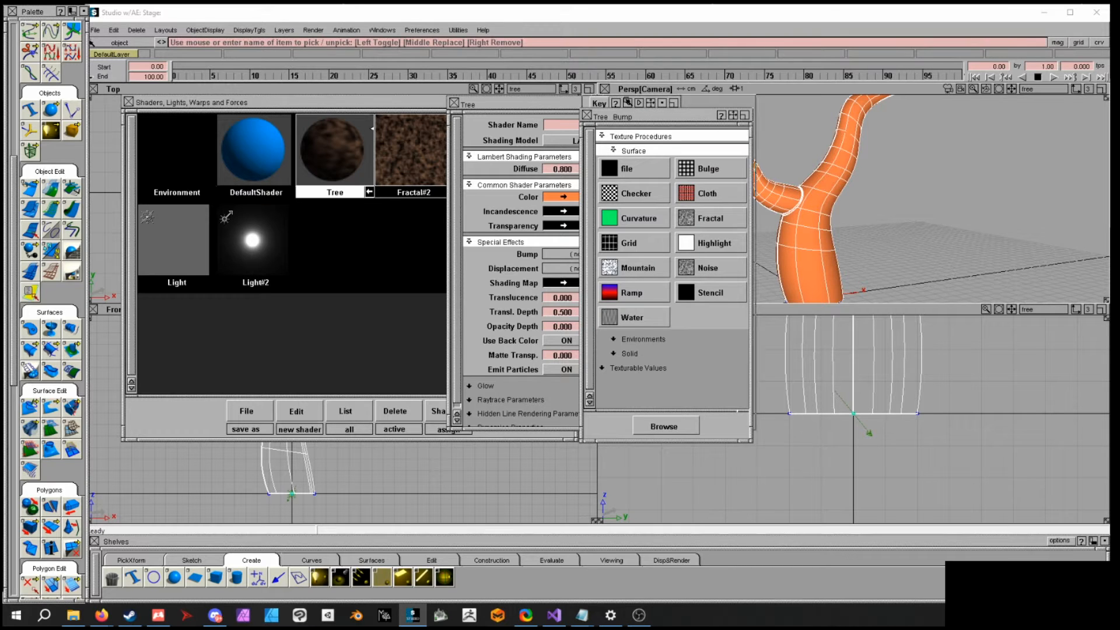
left_click_drag(630, 117, 628, 97)
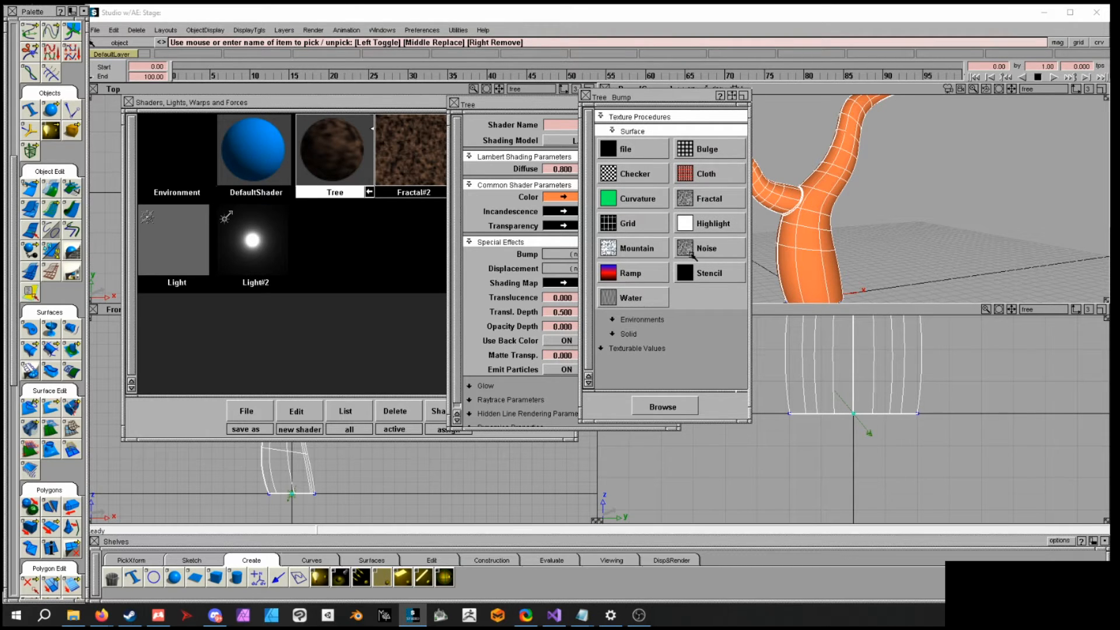
left_click(705, 200)
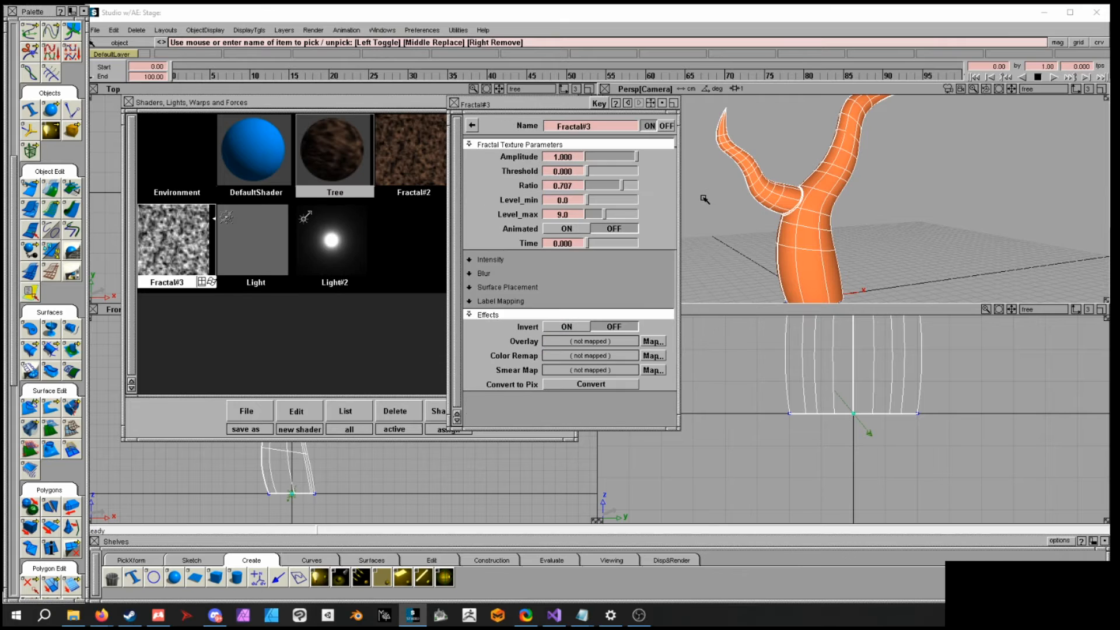
- Reposition the fractal editor and direct-render the tree to preview the bump, then close the render
left_click_drag(541, 105, 593, 112)
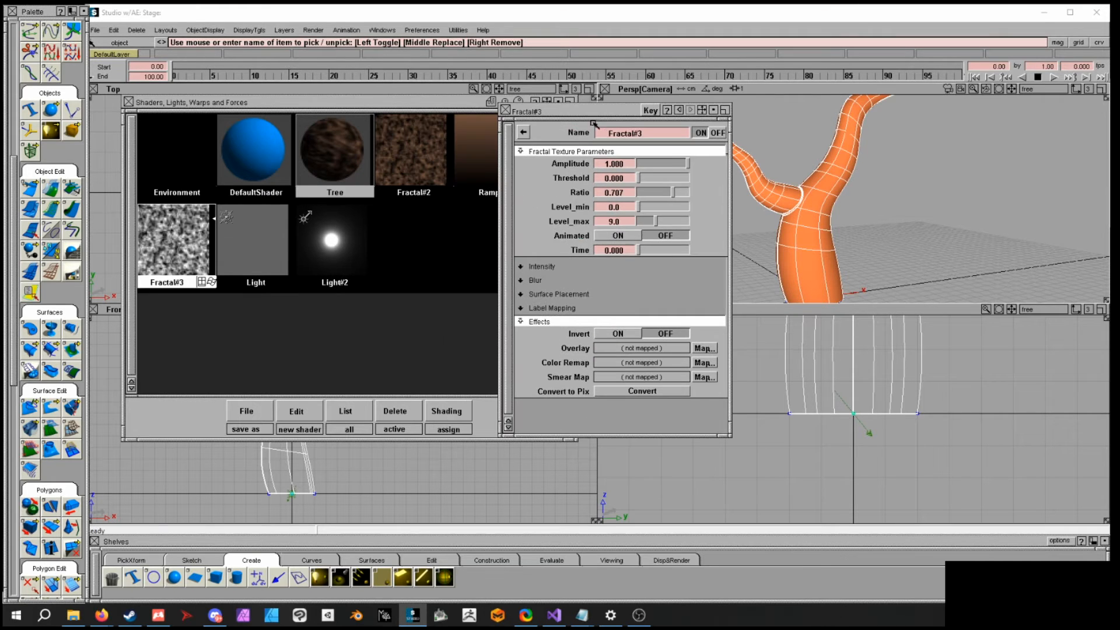
left_click_drag(665, 249, 718, 258)
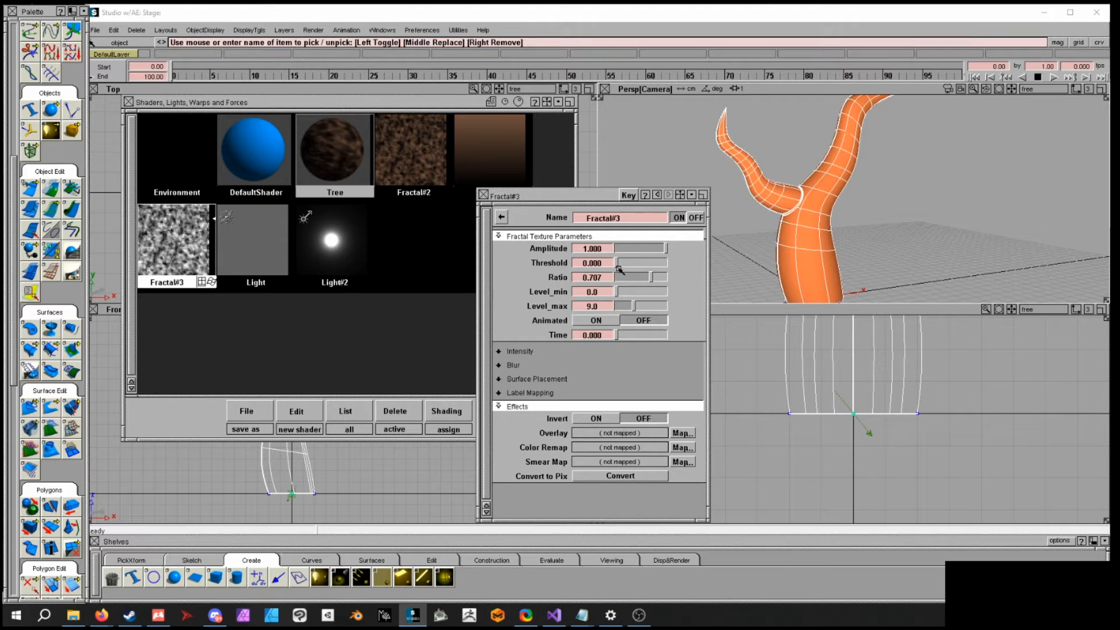
mouse_move(617, 266)
left_mouse_down()
mouse_move(653, 264)
mouse_move(617, 267)
left_mouse_up()
left_click_drag(583, 197, 515, 153)
left_click(324, 32)
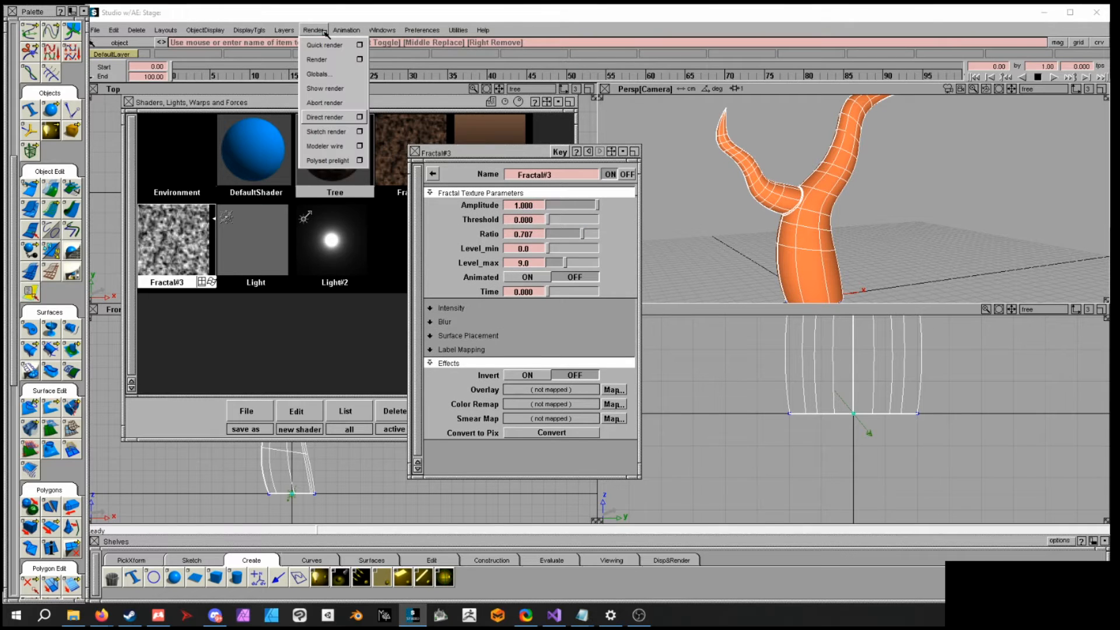
left_click(329, 123)
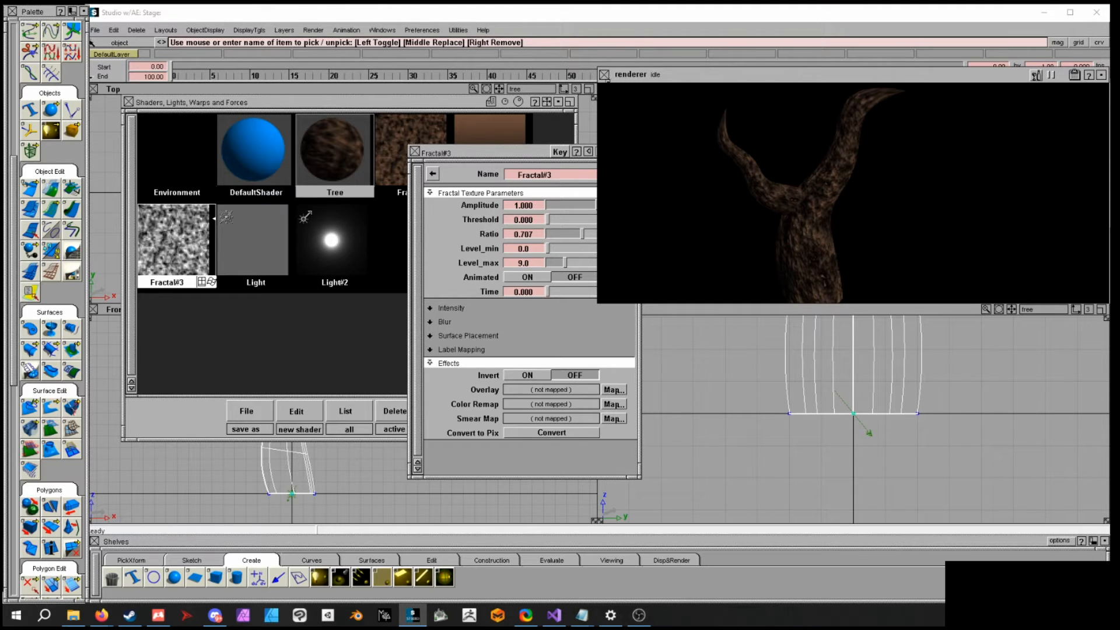
left_click(604, 75)
- Frame a close-up of the trunk and direct-render it to examine the bump detail, then close the render
key("alt+shift")
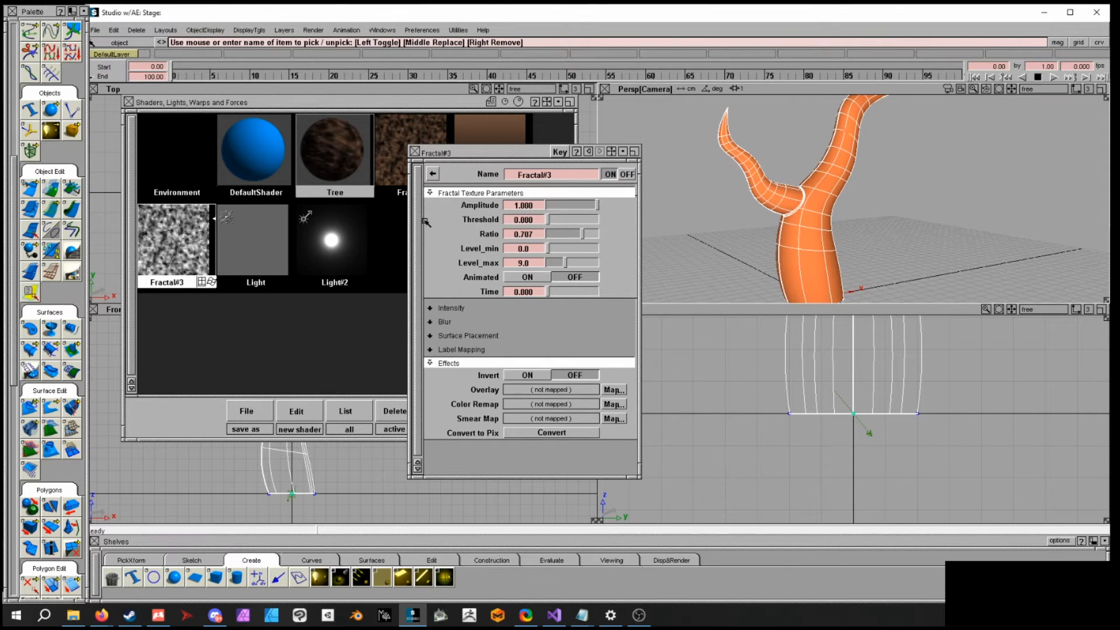
left_click_drag(455, 155, 483, 153)
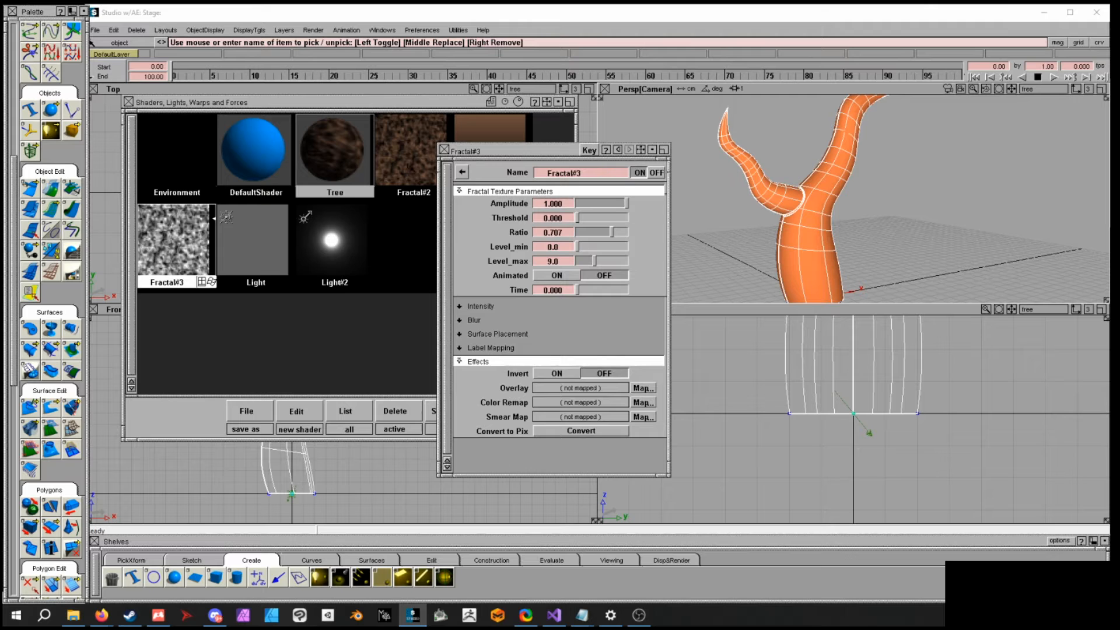
left_click_drag(817, 240, 890, 212, "alt+shift")
middle_click_drag(837, 240, 842, 218, "alt+shift")
right_click_drag(854, 235, 967, 260, "alt+shift")
middle_click_drag(858, 251, 854, 187, "alt+shift")
right_click_drag(856, 189, 1087, 253, "alt+shift")
middle_click_drag(1050, 234, 930, 249, "alt+shift")
right_click_drag(930, 249, 993, 262, "alt+shift")
middle_click_drag(994, 263, 971, 258, "alt+shift")
right_click_drag(925, 243, 899, 239, "alt+shift")
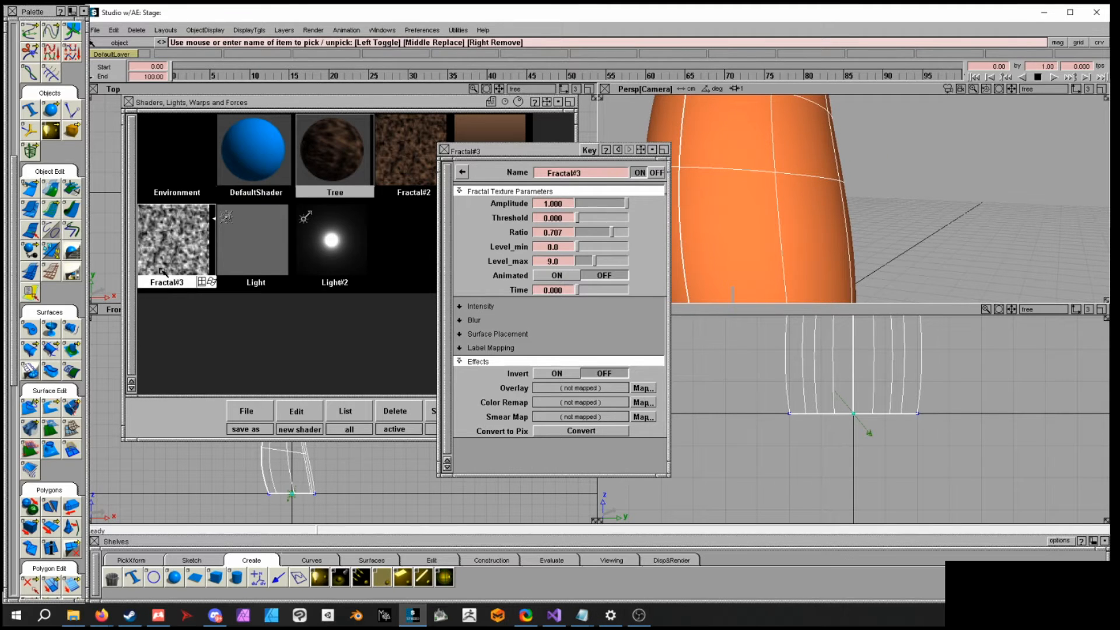
left_click_drag(831, 253, 834, 254, "alt+shift")
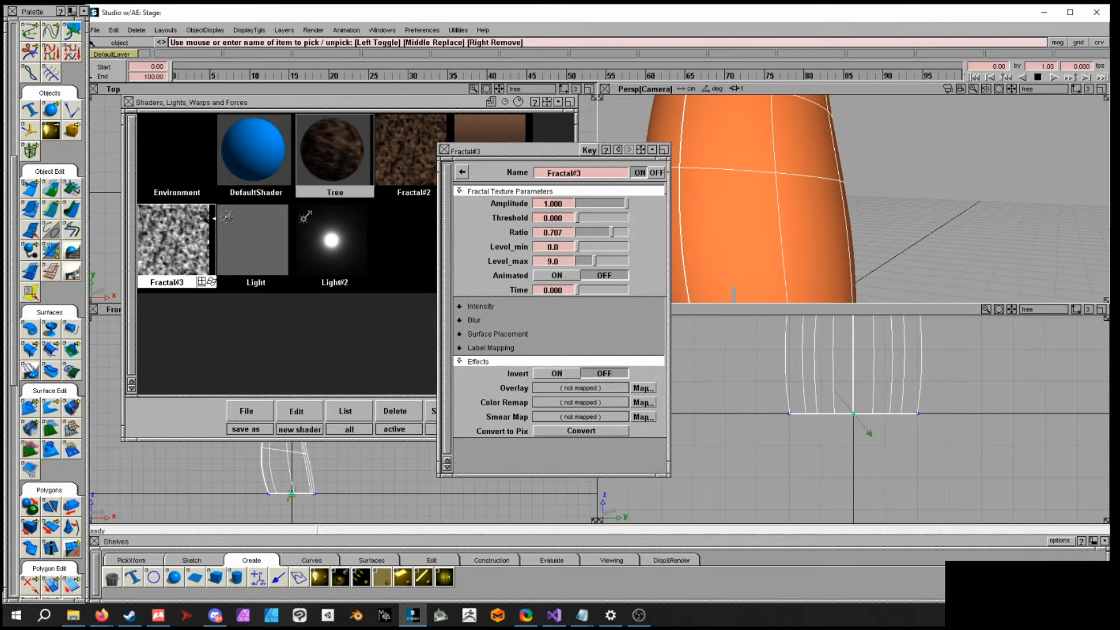
left_click(313, 31)
left_click(324, 117)
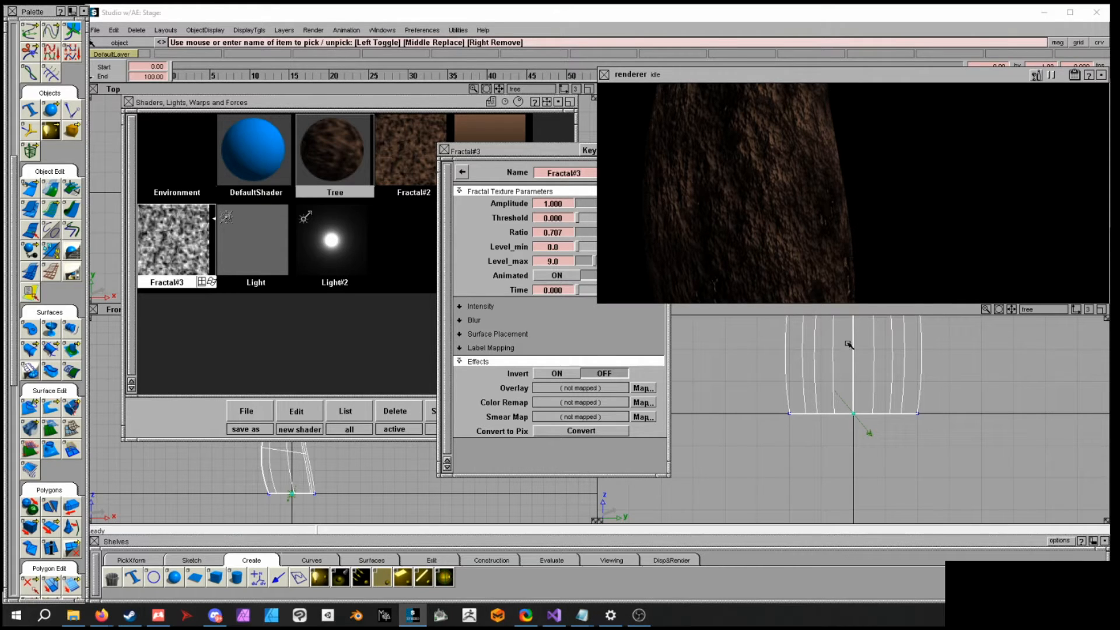
left_click(604, 74)
- Close the fractal texture editor and add a new light from the shader window
left_click_drag(945, 214, 785, 216, "alt+shift")
left_click(445, 150)
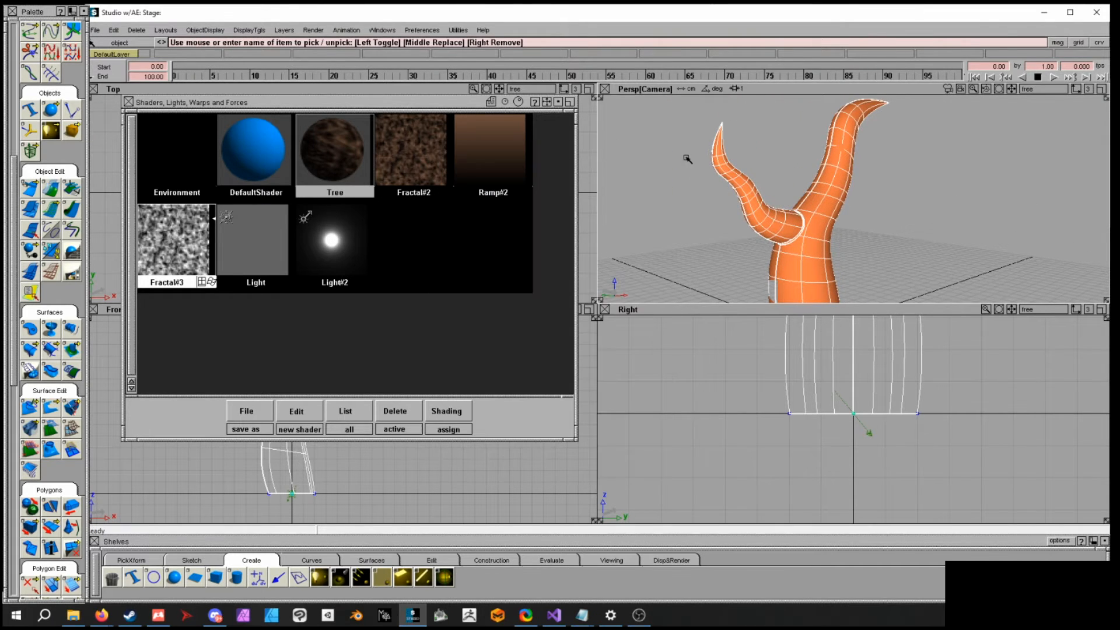
left_click_drag(780, 180, 857, 206, "alt+shift")
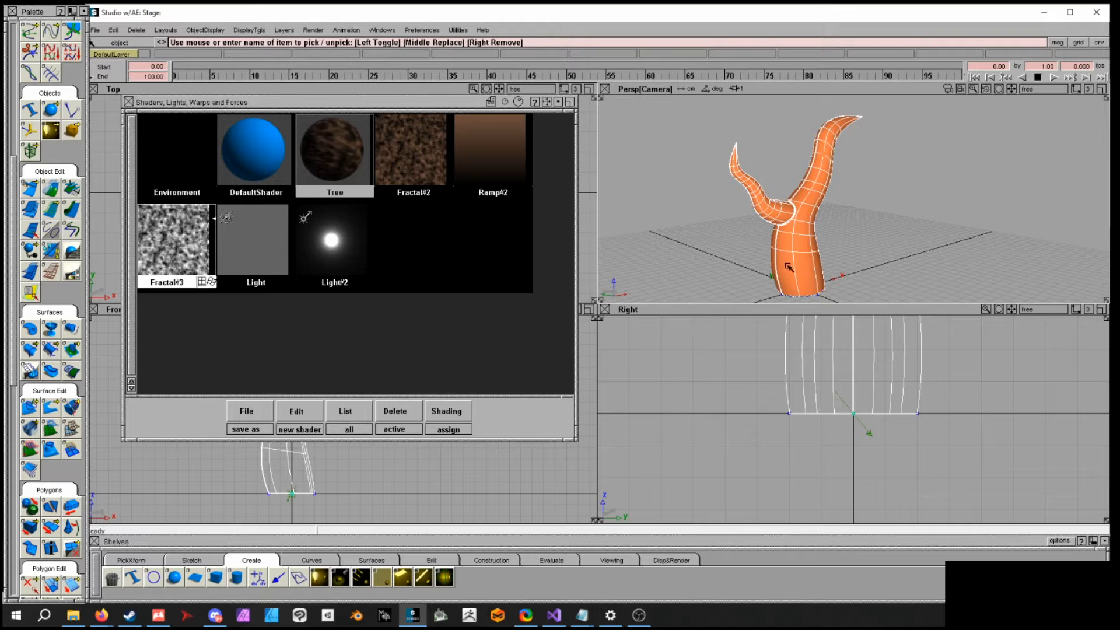
mouse_move(865, 240)
left_mouse_down("alt+shift")
mouse_move(834, 210)
mouse_move(863, 228)
left_mouse_up("alt+shift")
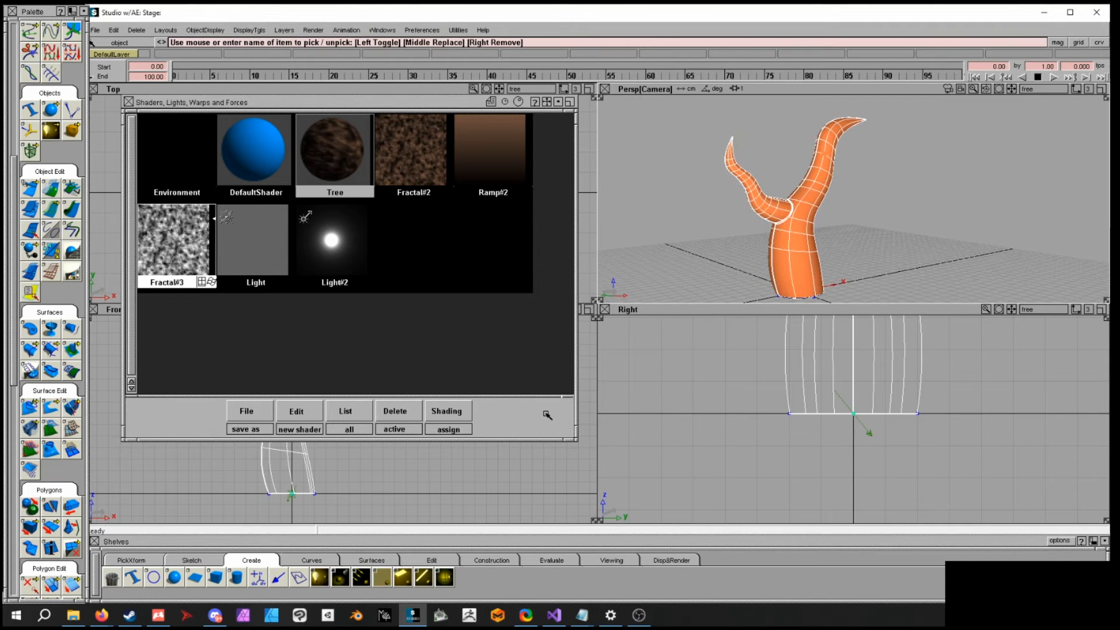
left_click(288, 419)
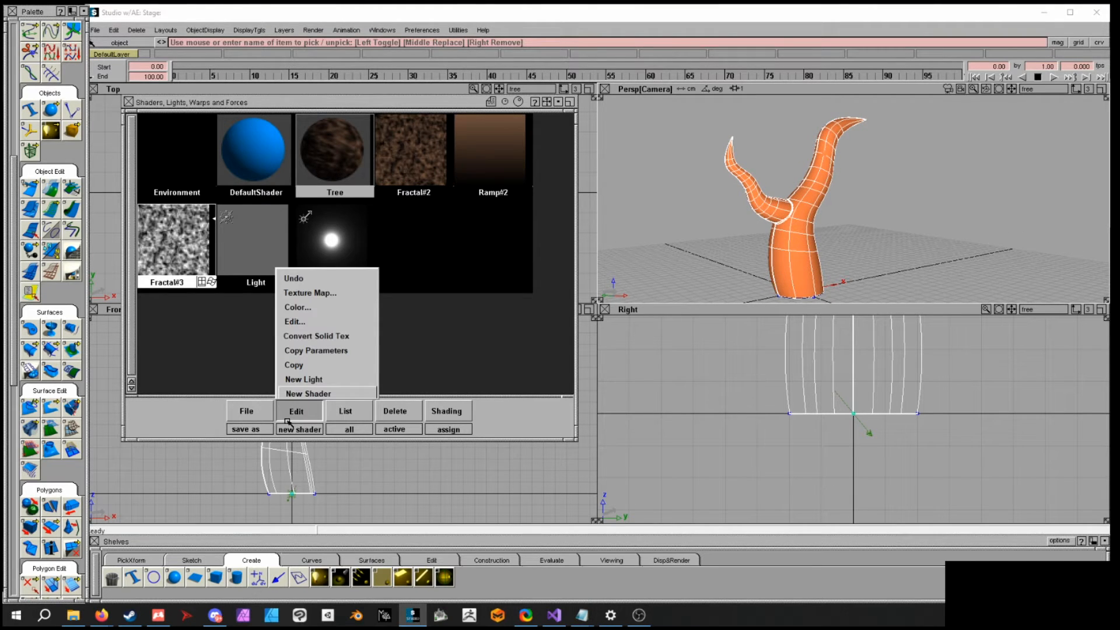
left_click(322, 380)
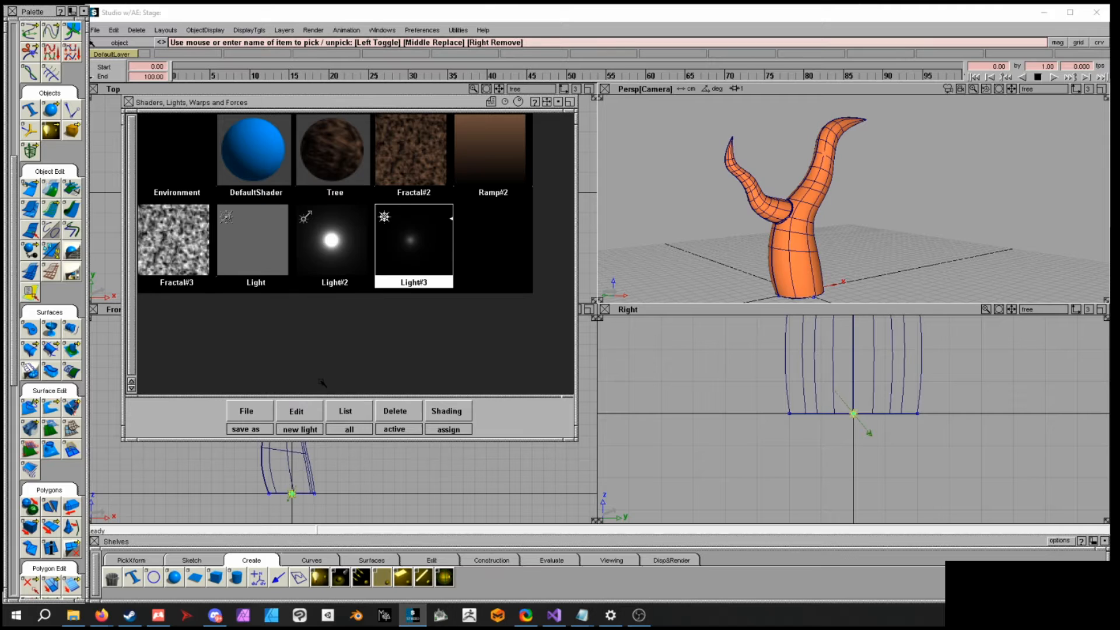
- Move the new point light up beside the tree's upper trunk and branches using the Top and Front views
middle_click_drag(920, 433, 919, 412, "ctrl+shift")
middle_click_drag(421, 459, 518, 478, "alt+shift")
right_click_drag(518, 479, 482, 464, "alt+shift")
left_click_drag(375, 98, 644, 83)
middle_click_drag(410, 479, 342, 462, "alt+shift")
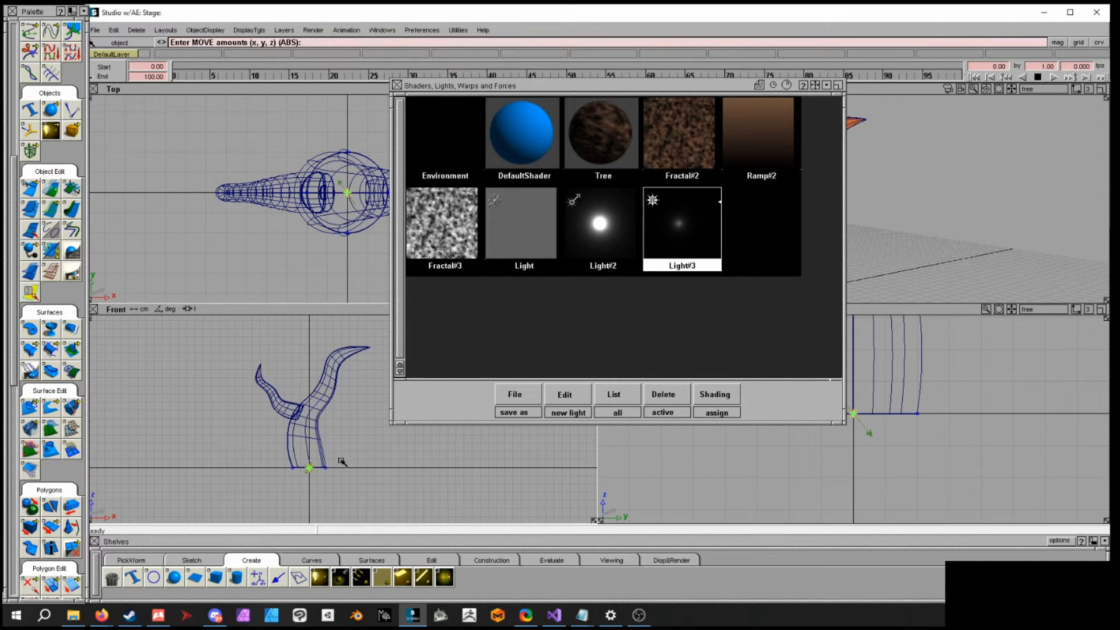
left_click_drag(350, 465, 352, 406)
left_click_drag(363, 233, 363, 292)
left_click_drag(502, 89, 302, 97)
left_click_drag(862, 243, 838, 233)
right_click_drag(837, 233, 898, 268, "alt+shift")
left_click_drag(843, 223, 894, 222, "alt+shift")
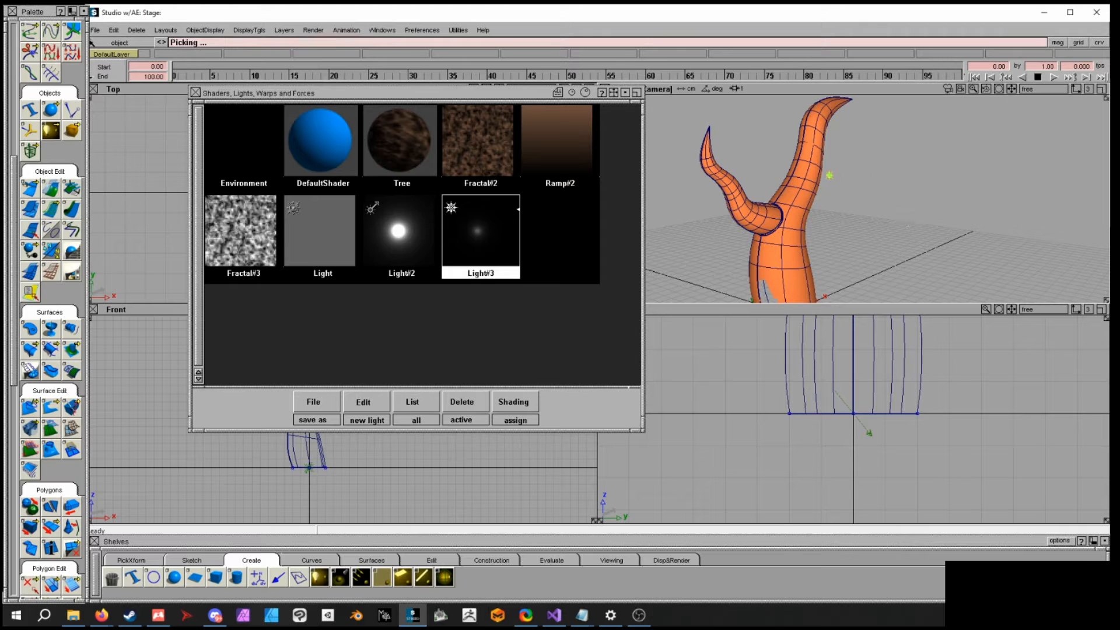
- Delete the Light#2 light from the shader window
left_click(400, 233)
left_click(520, 405)
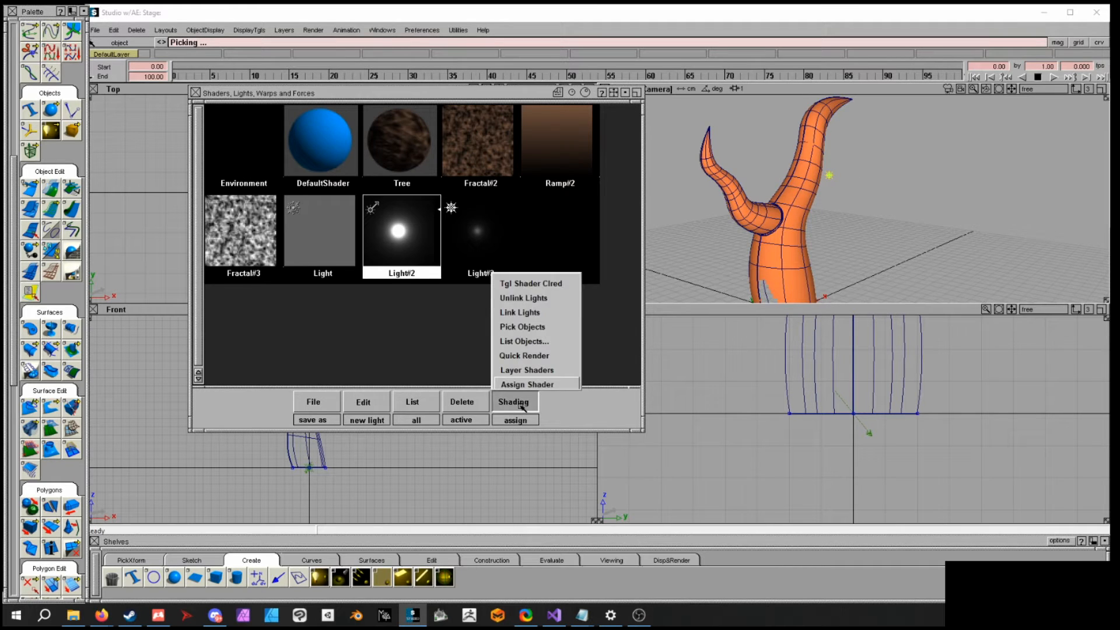
left_click(462, 401)
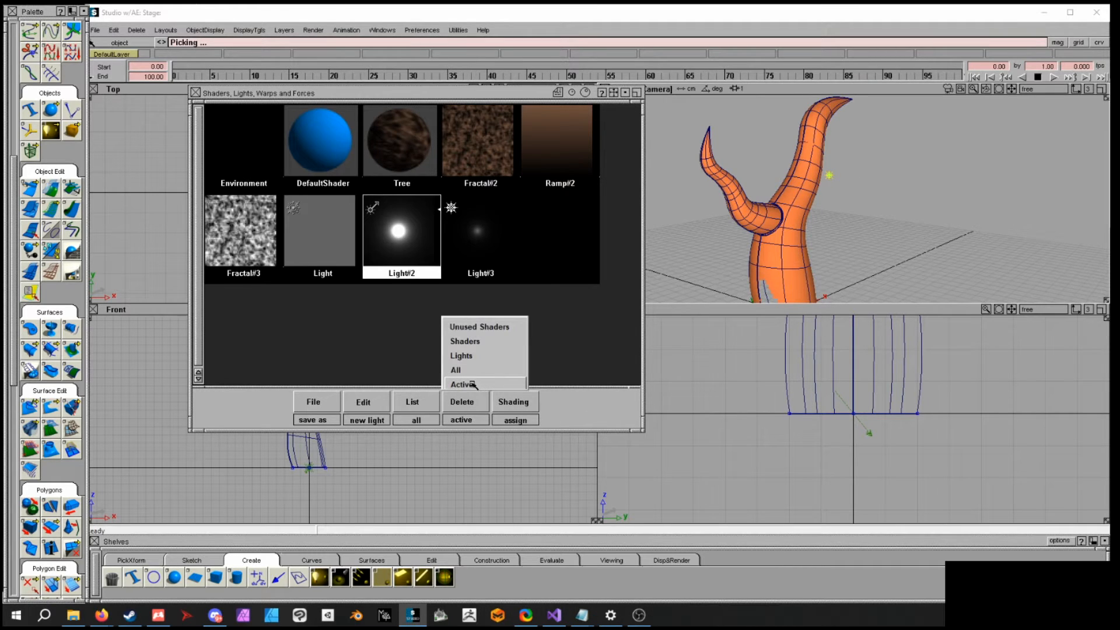
left_click(293, 350)
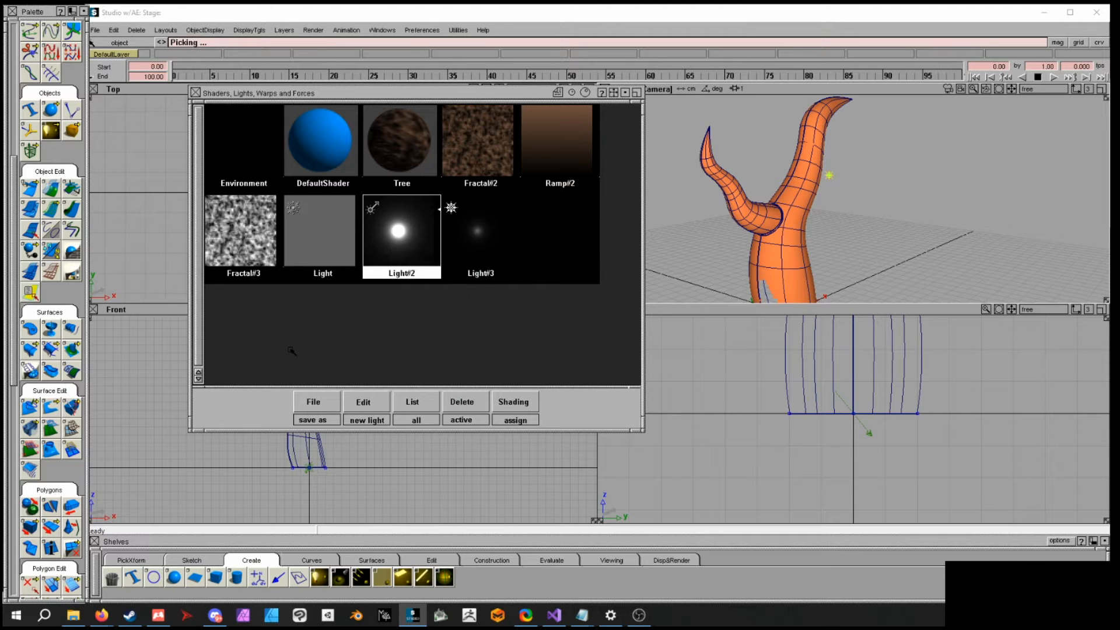
left_click(396, 337, "ctrl+shift")
left_click(465, 398)
left_click(474, 386)
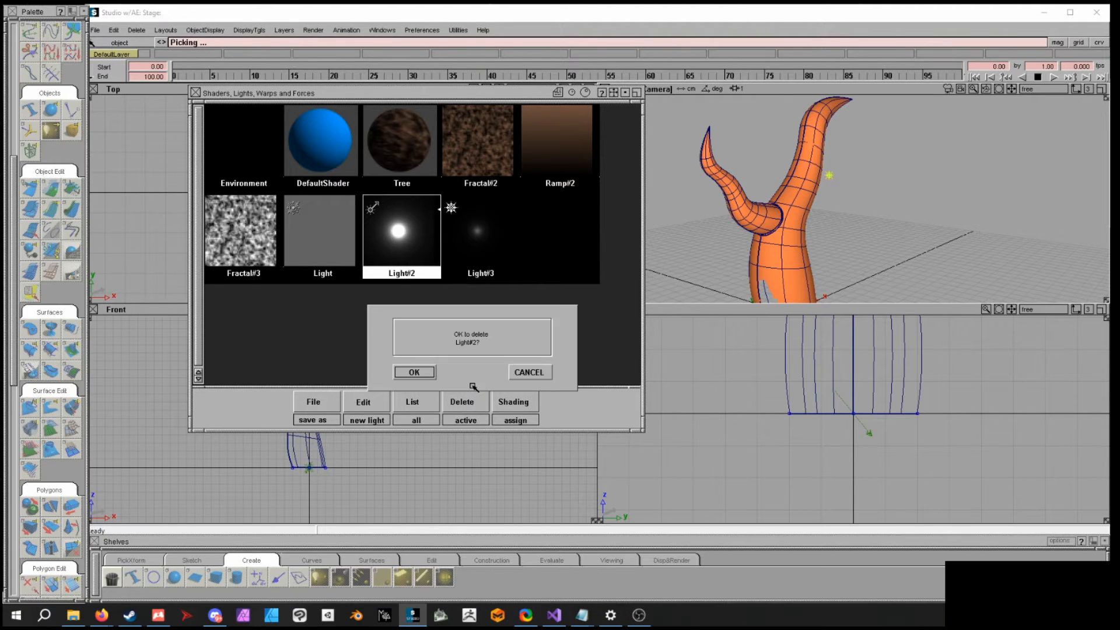
left_click(415, 372)
- Open Light#3's editor, keep its type as POINT, and raise its Intensity to about 5.814
left_click_drag(823, 249, 898, 205, "alt+shift")
double_click(402, 234)
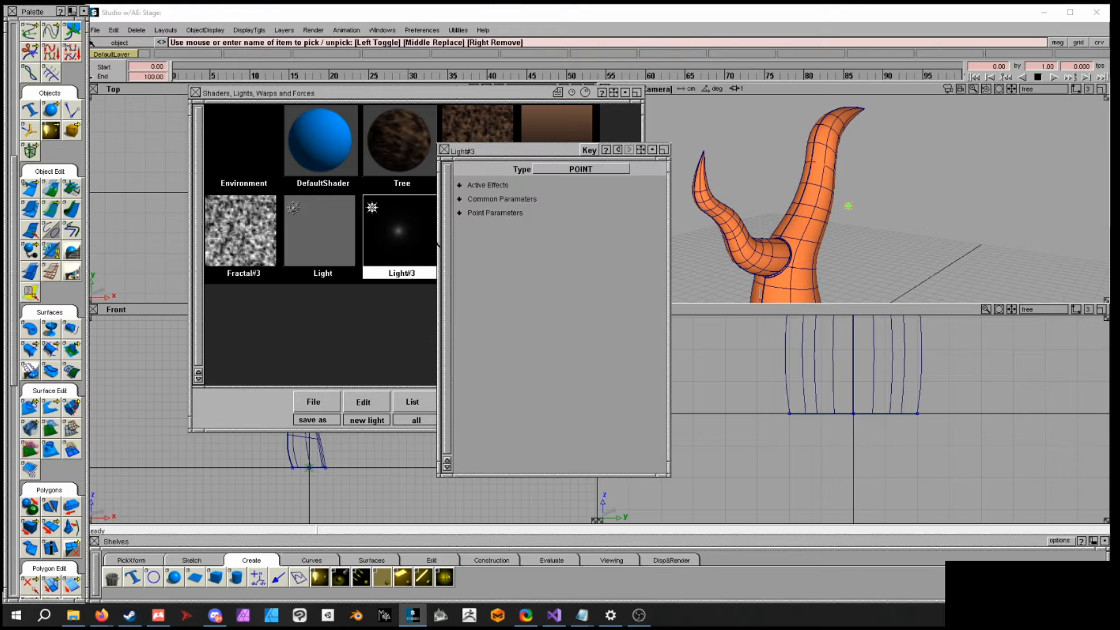
left_click(573, 173)
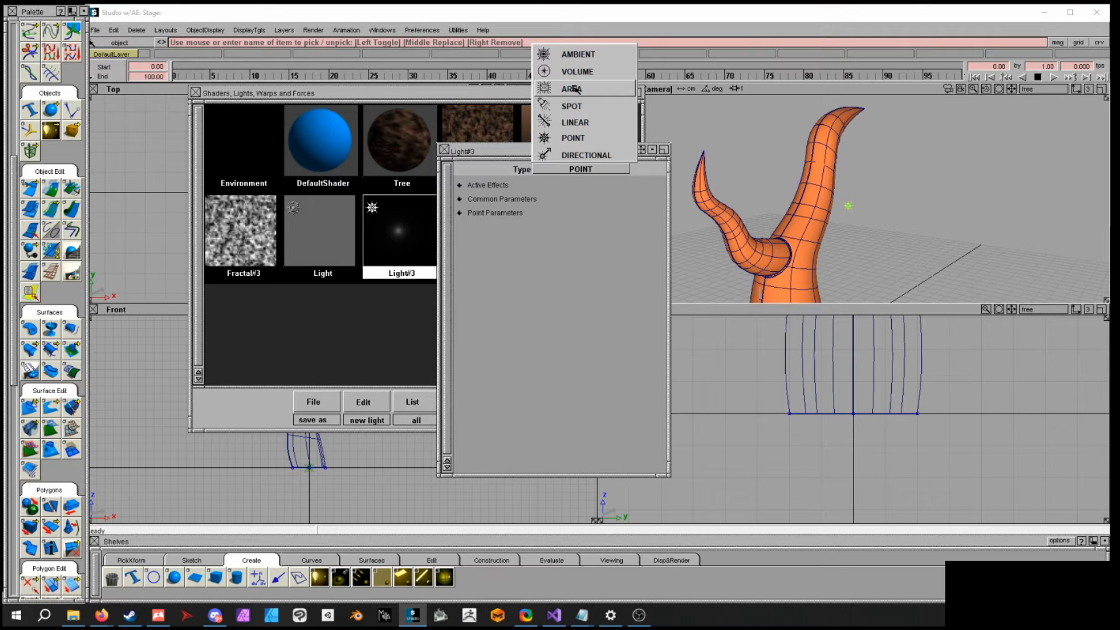
left_click(583, 140)
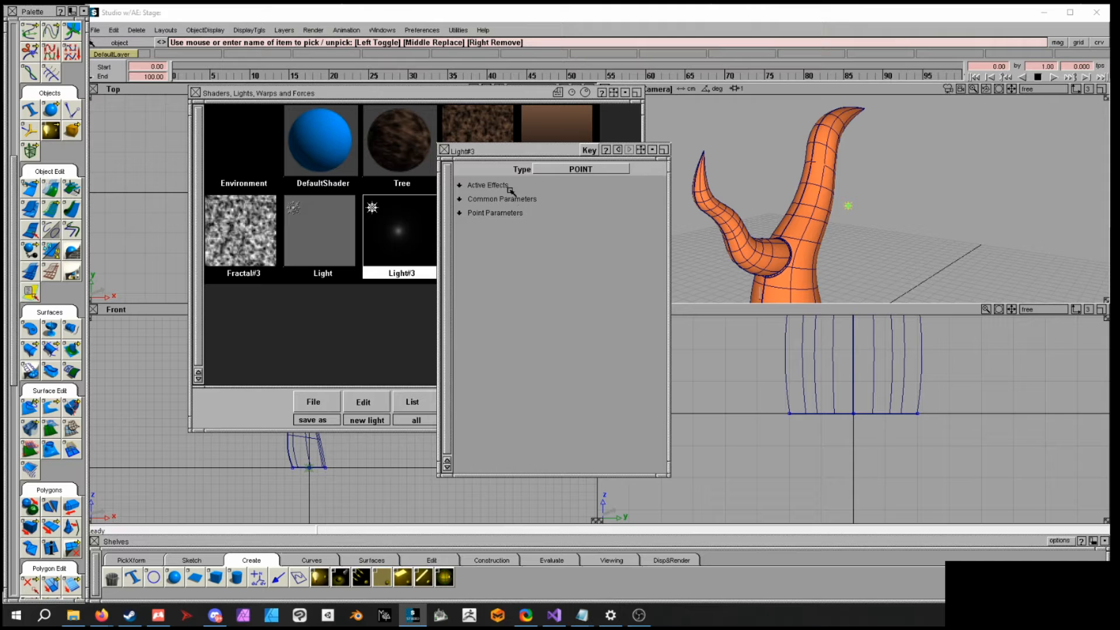
left_click(505, 185)
left_click(505, 185)
left_click(507, 199)
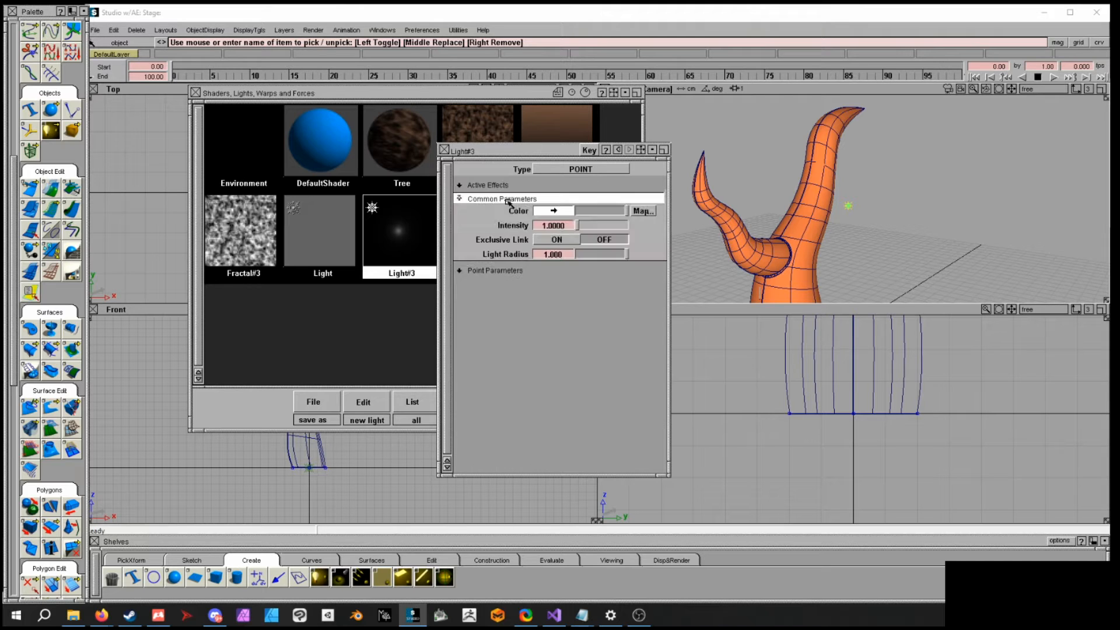
mouse_move(576, 226)
left_mouse_down()
mouse_move(590, 225)
mouse_move(578, 226)
left_mouse_up()
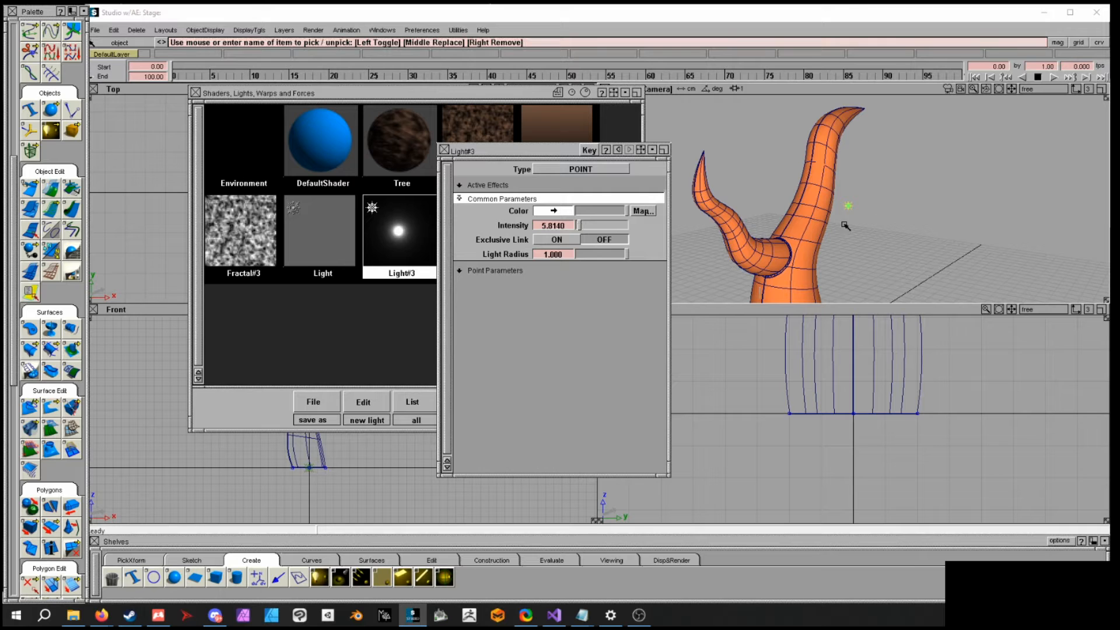
- Direct-render the tree with the Raytracer to preview the new light, then close the render
left_click_drag(845, 207, 898, 173, "alt+shift")
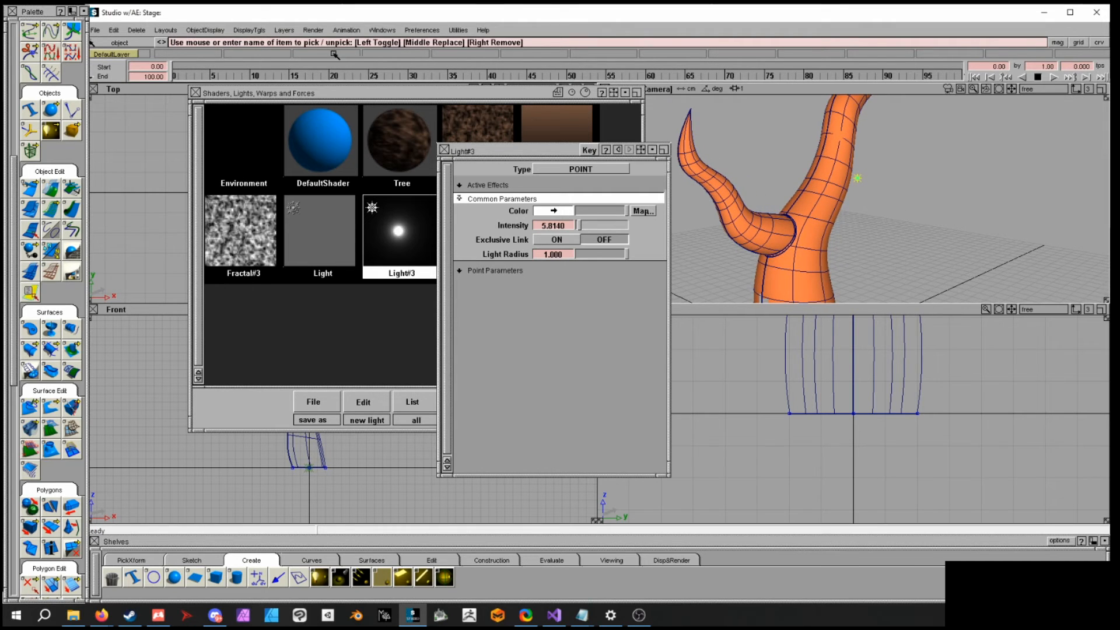
left_click(314, 30)
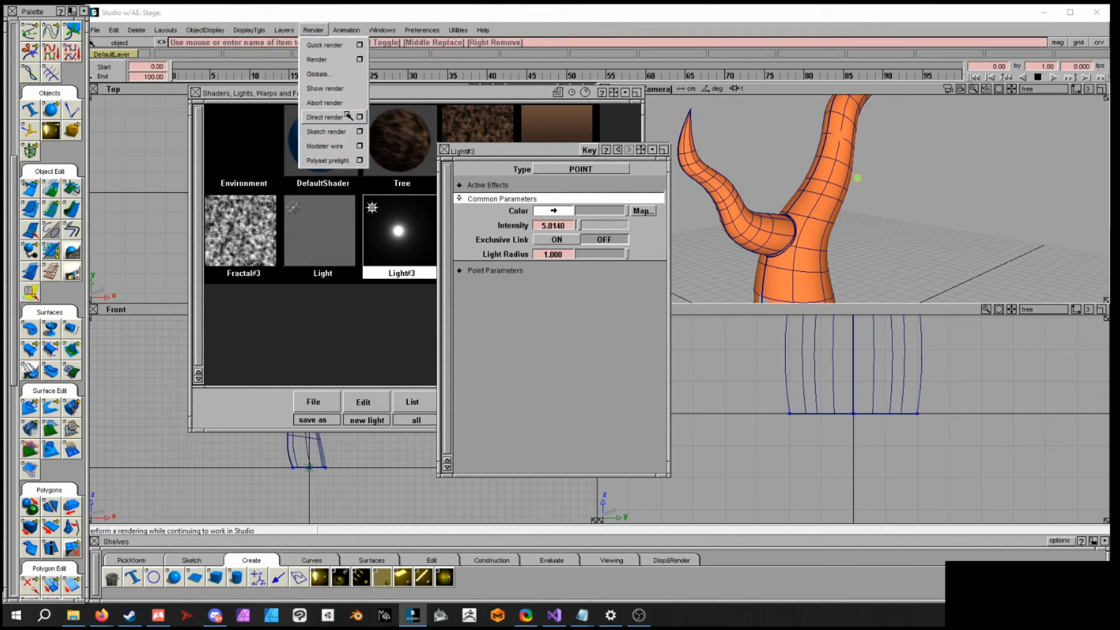
left_click(360, 117)
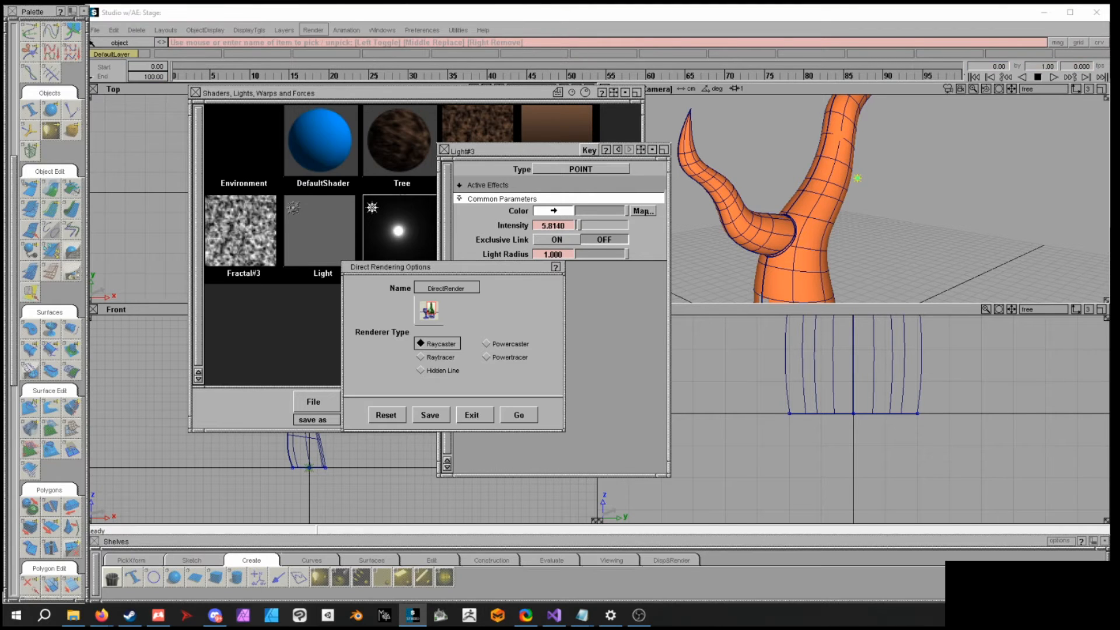
left_click(449, 358)
left_click(518, 414)
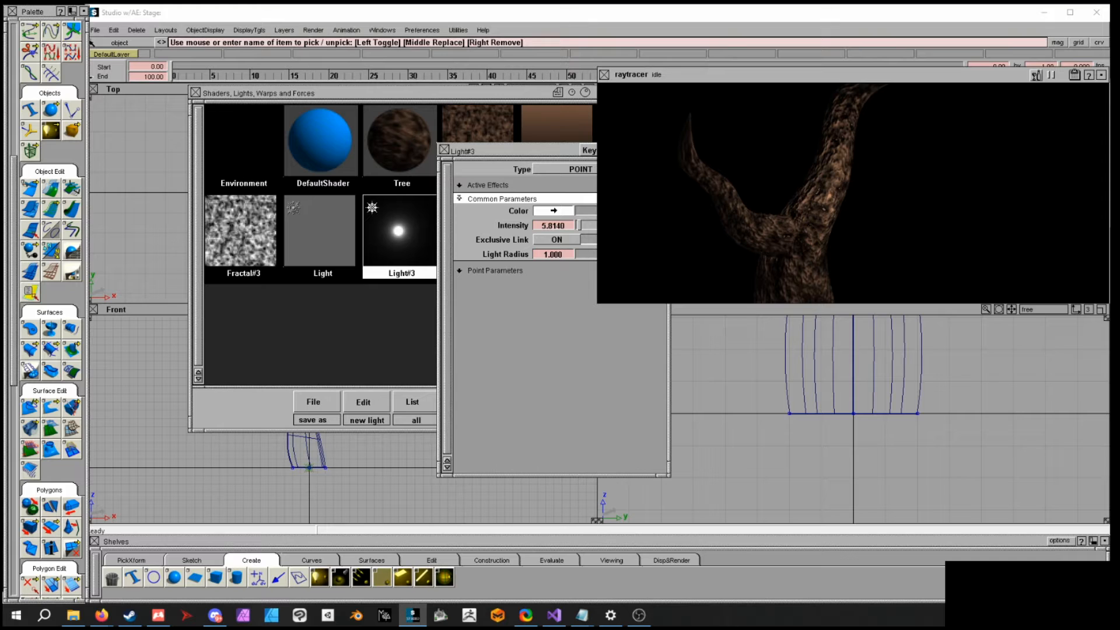
left_click(605, 76)
- Set the light's Halo to LENS FLARE and its Glow to EXPONENTIAL under Active Effects
left_click(488, 188)
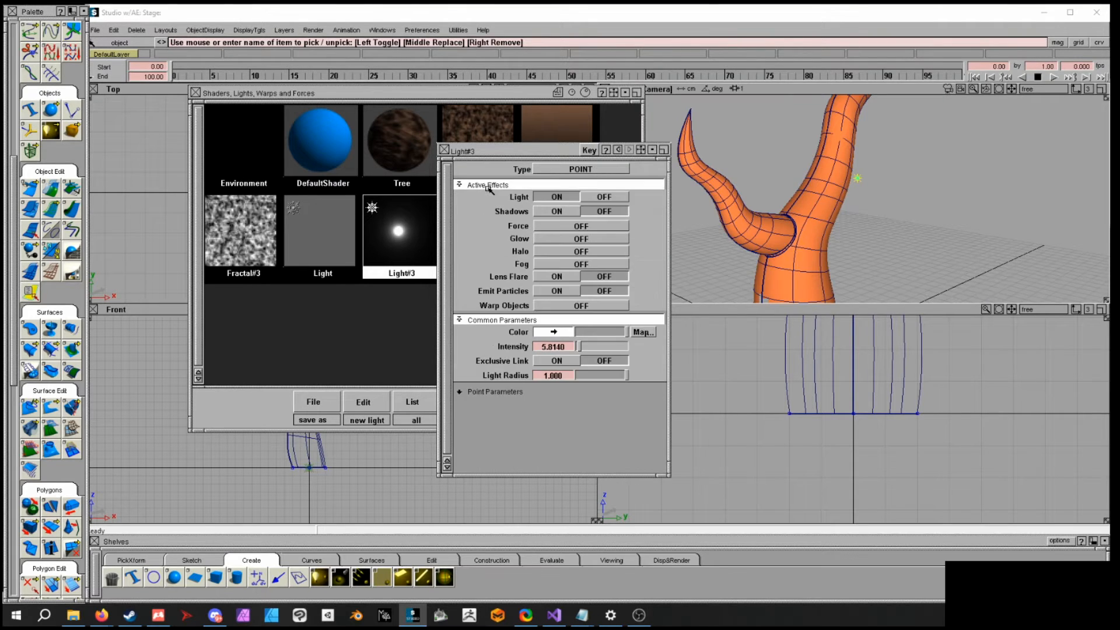
left_click(581, 245)
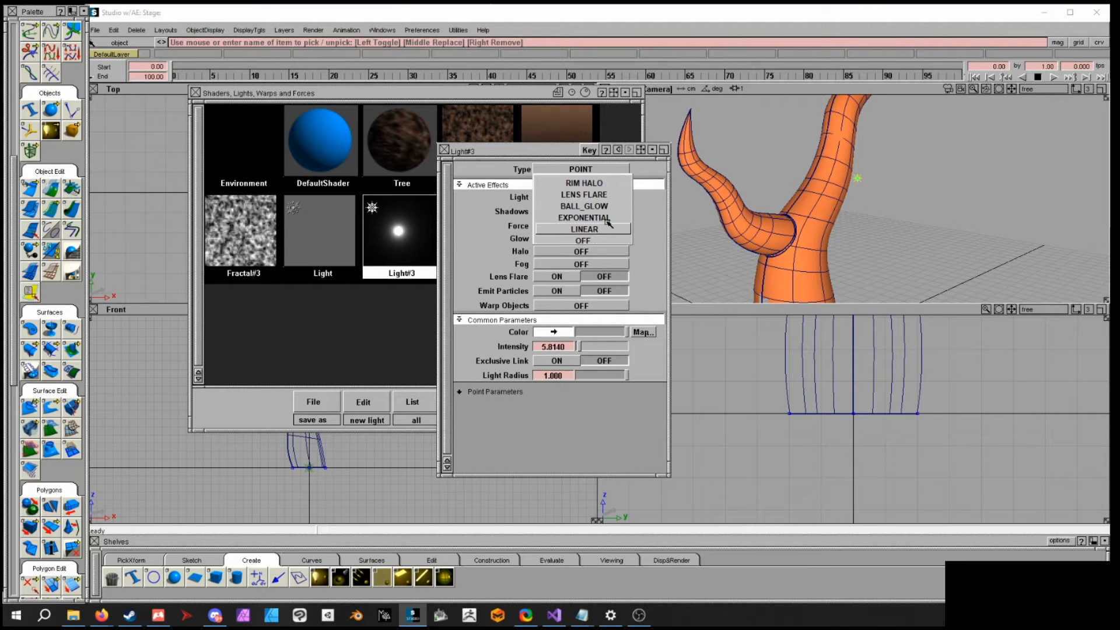
left_click(612, 197)
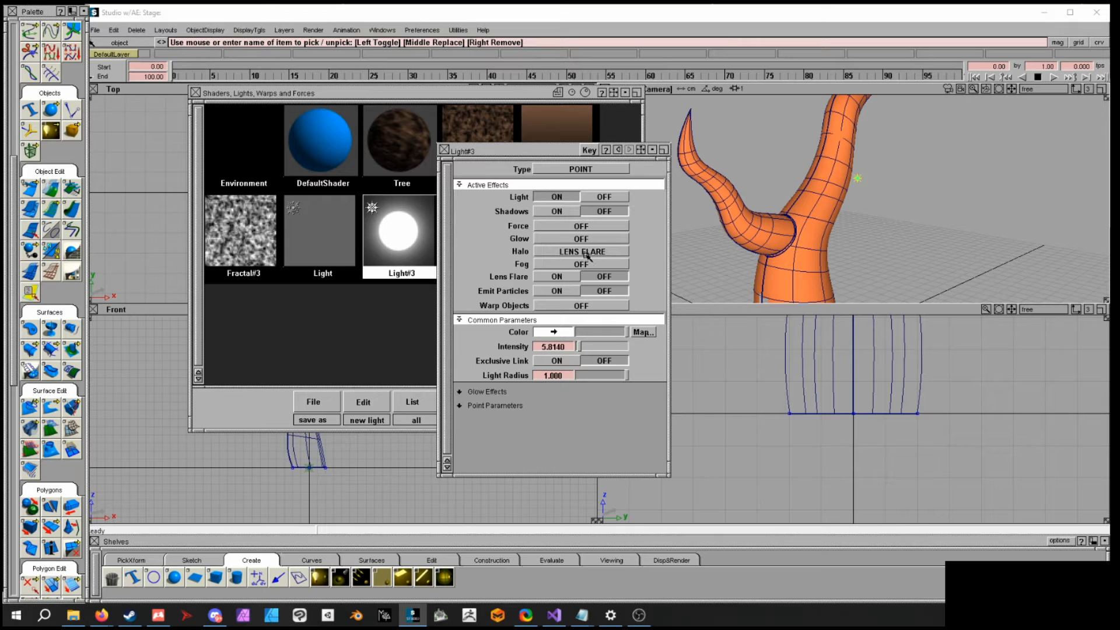
left_click(587, 239)
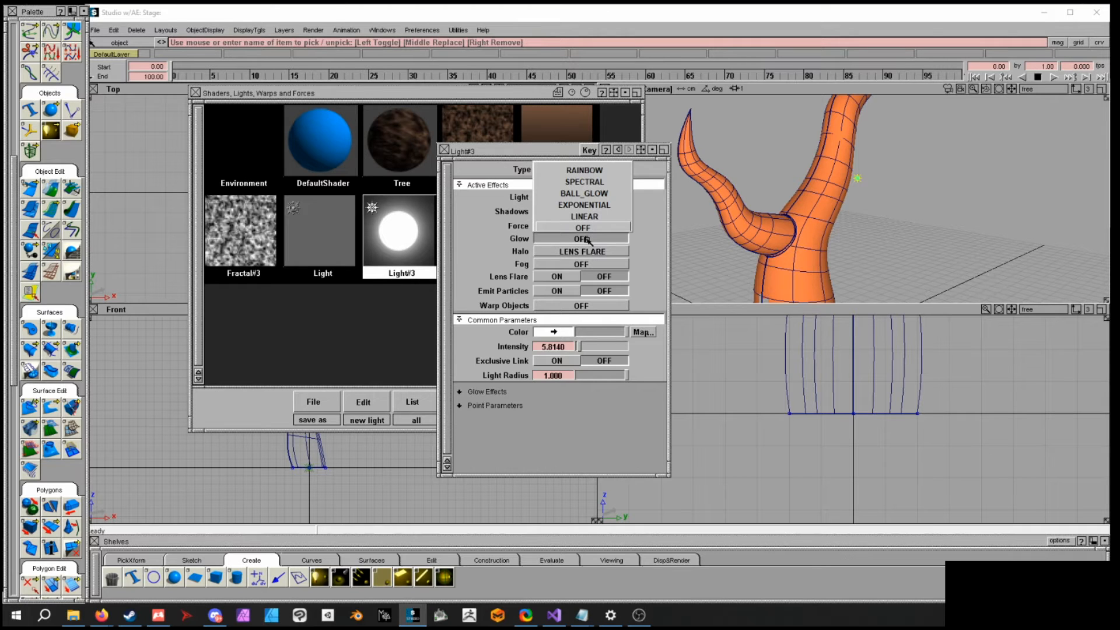
left_click(600, 204)
- Direct-render the tree again to preview the glowing light, then close the render
left_click(327, 30)
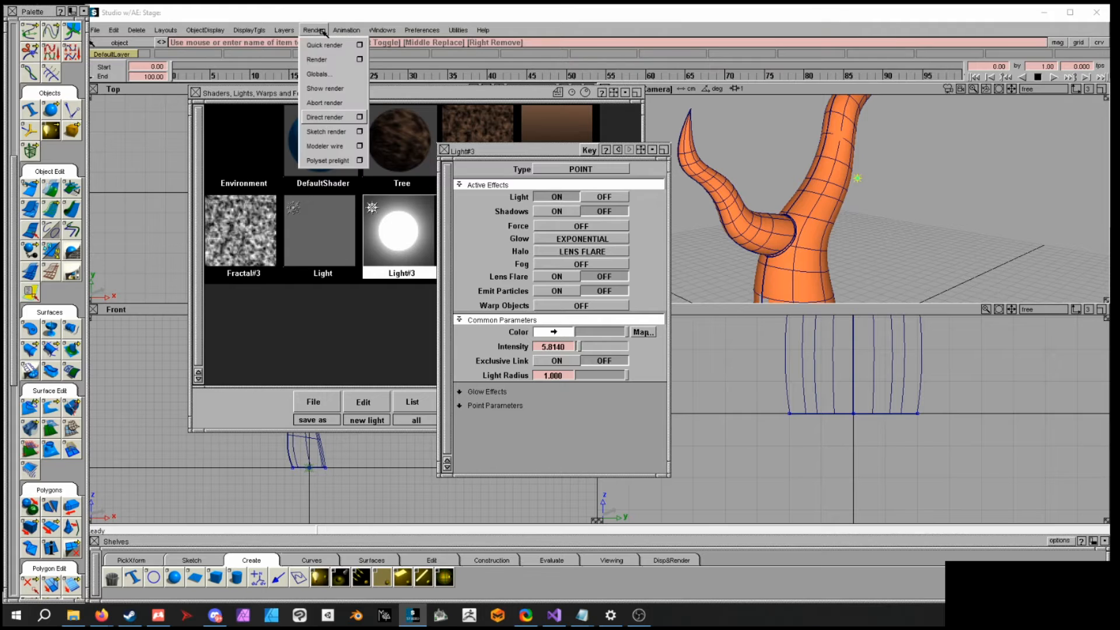
left_click(328, 116)
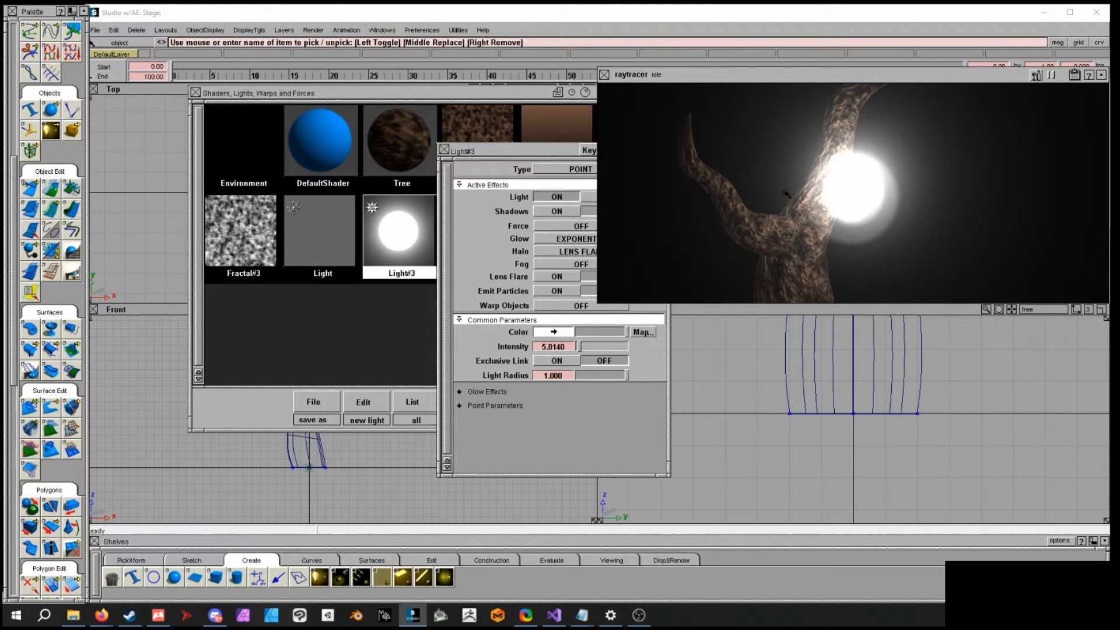
left_click(605, 75)
- Turn the light's Halo effect off
left_click(595, 252)
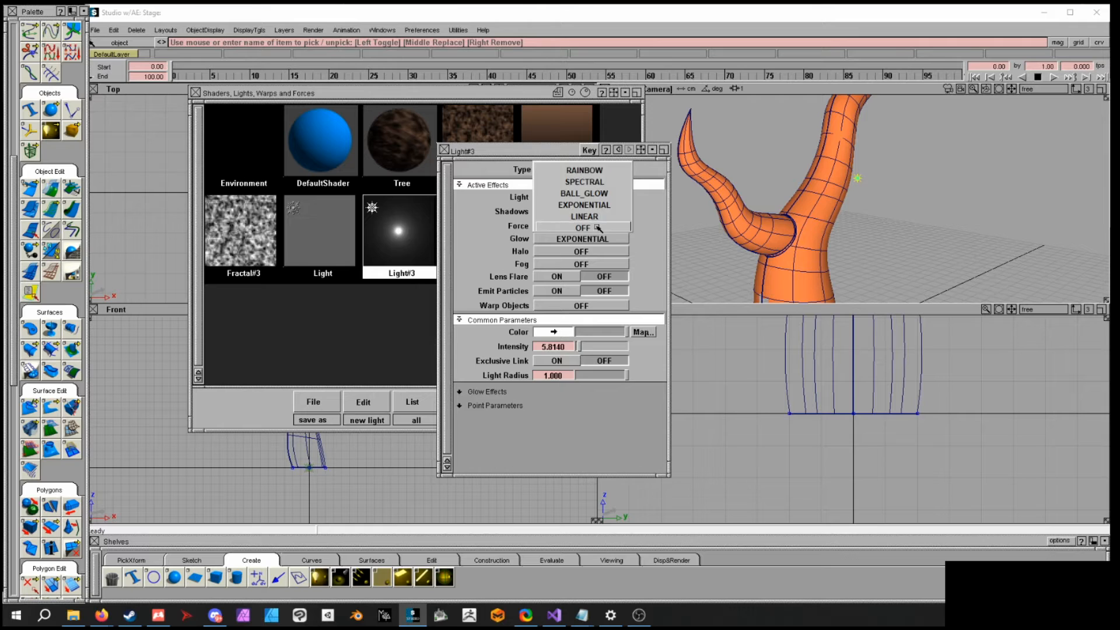
left_click(597, 233)
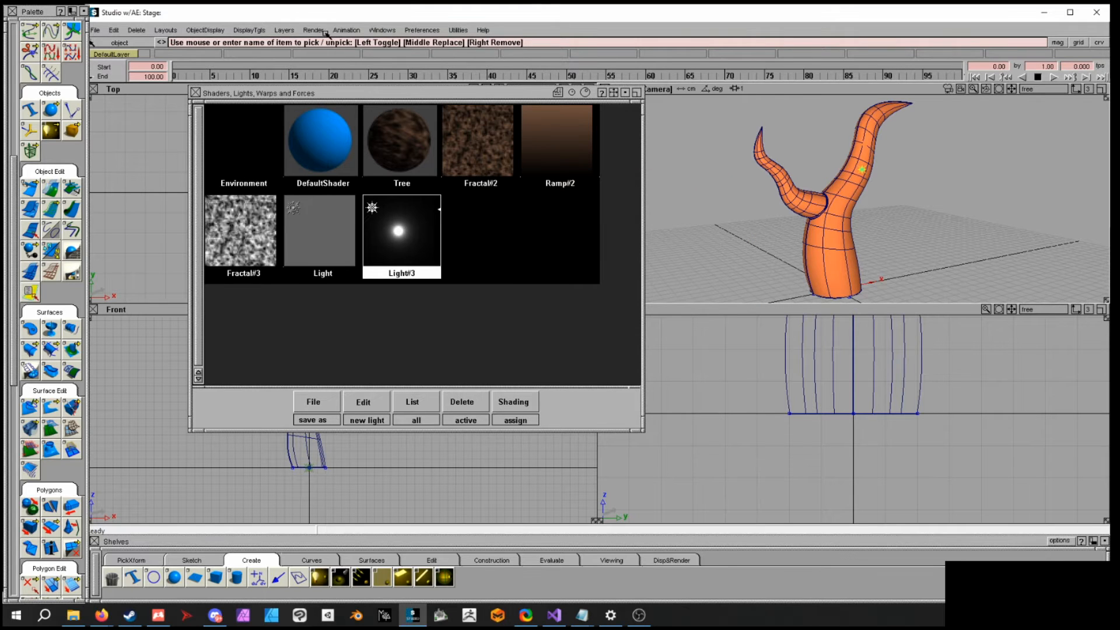
- Open the Render Globals and set the Image File Output format to TIFF
left_click(315, 30)
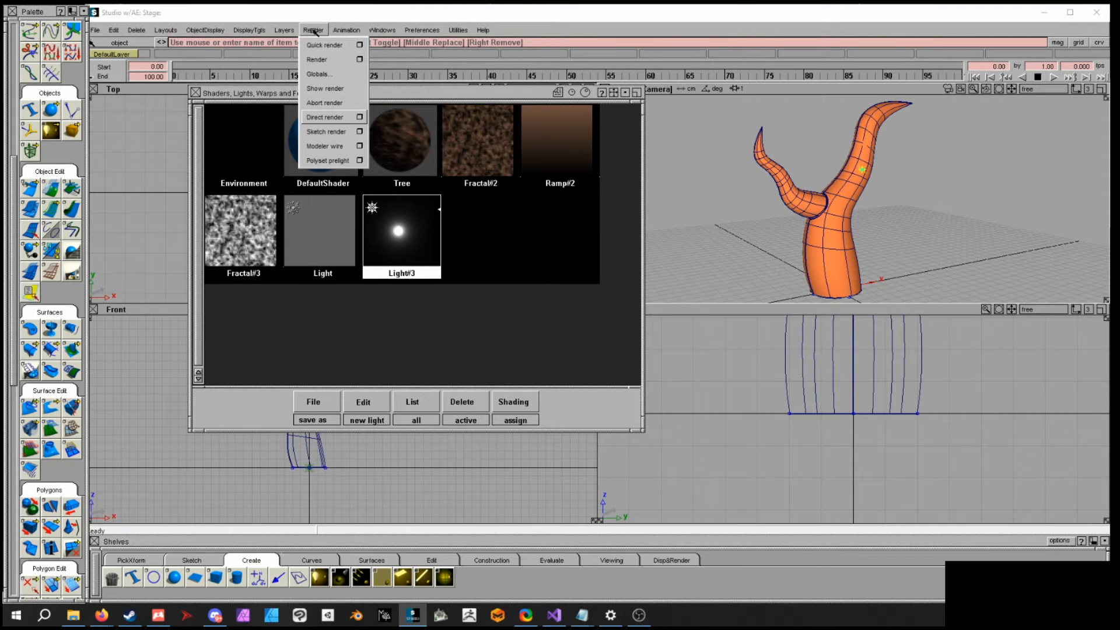
left_click(321, 74)
left_click_drag(734, 293, 736, 252)
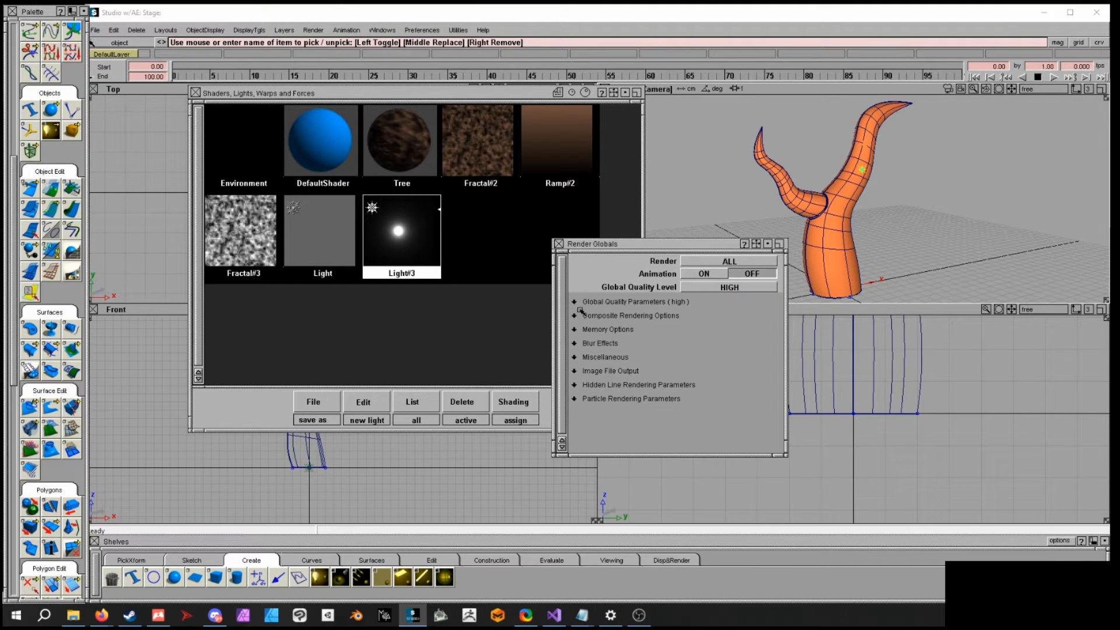
left_click(587, 375)
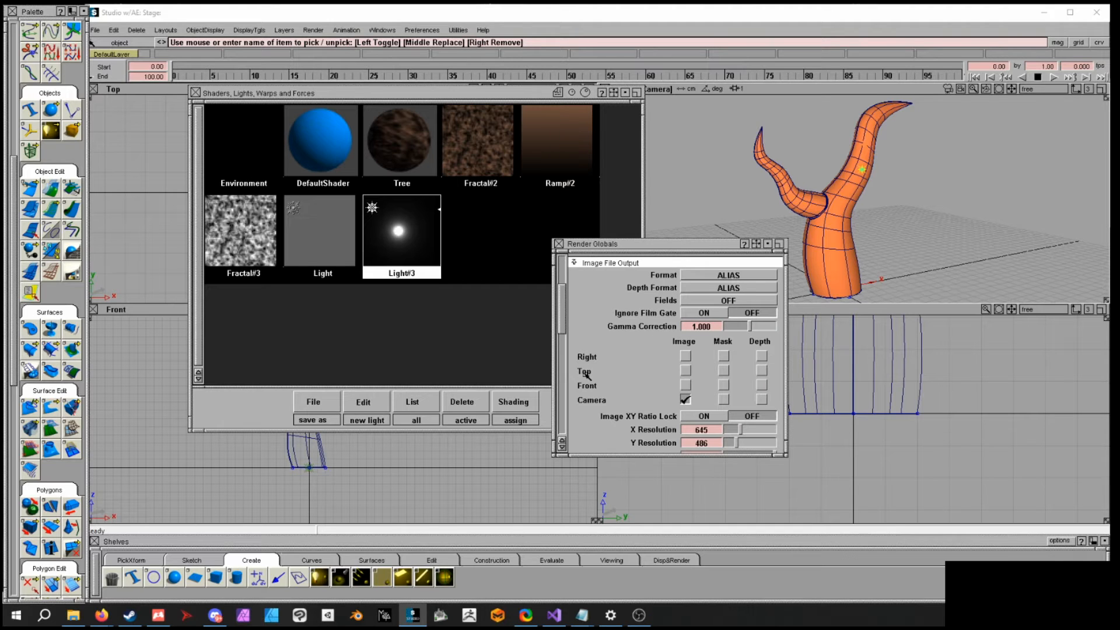
left_click(711, 275)
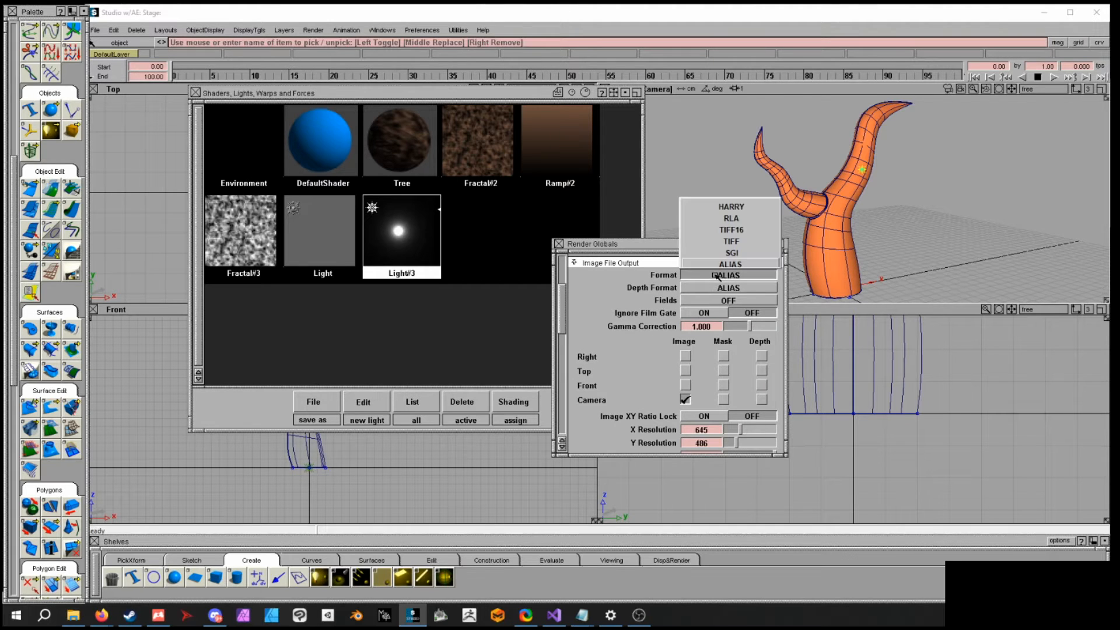
left_click(752, 241)
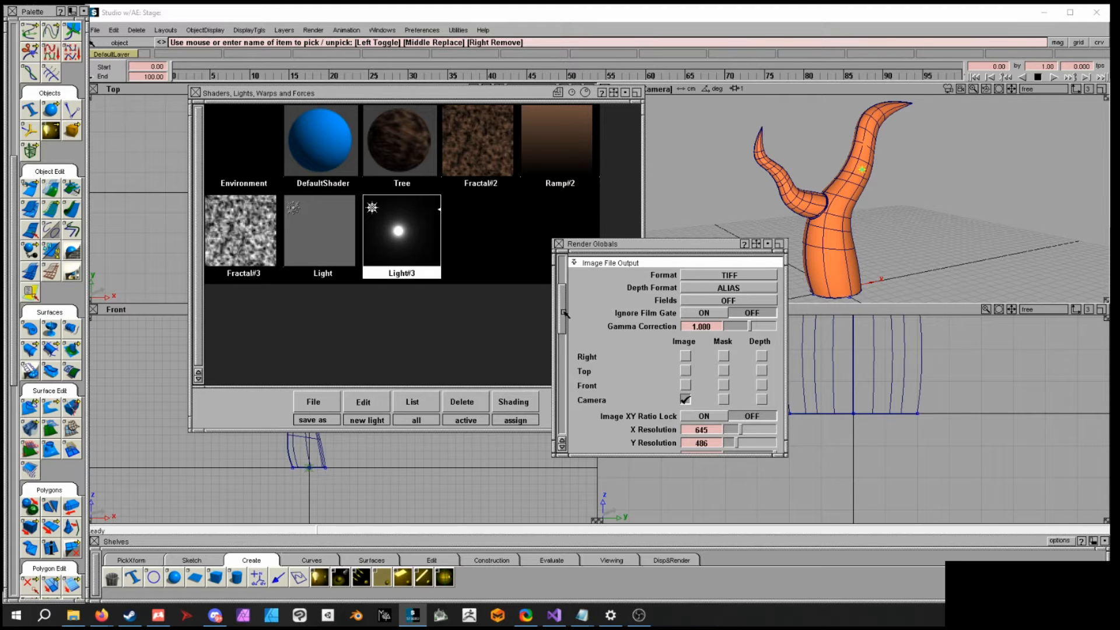
- Enable Mask and Depth output for the Camera view, then close the Render Globals
left_click_drag(569, 318, 568, 327)
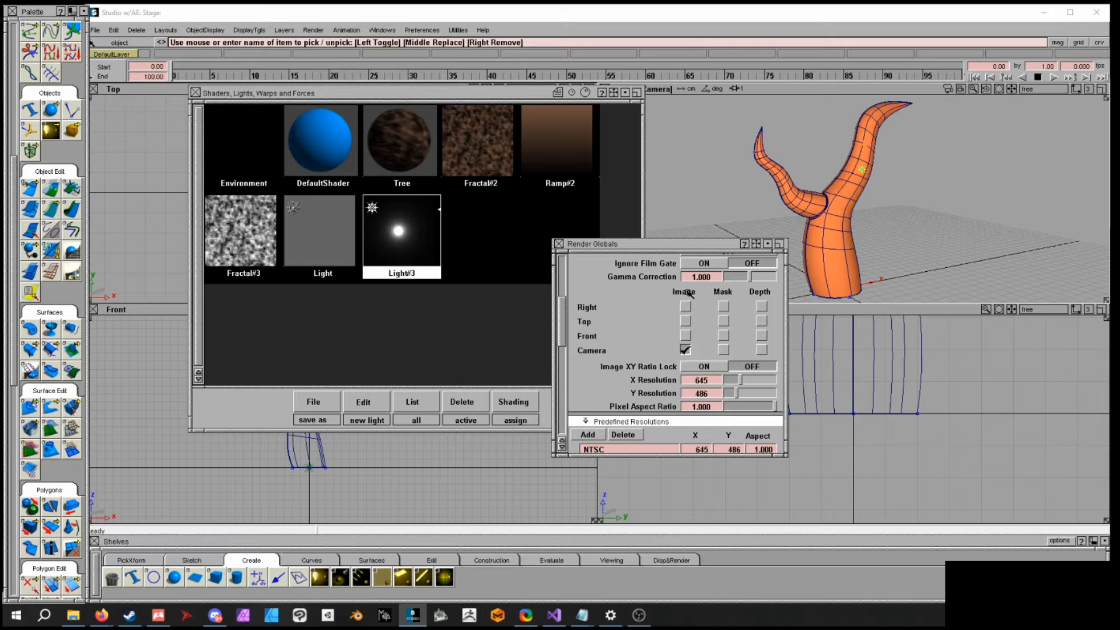
left_click(723, 349)
left_click(761, 350)
left_click(714, 381)
left_click(712, 395)
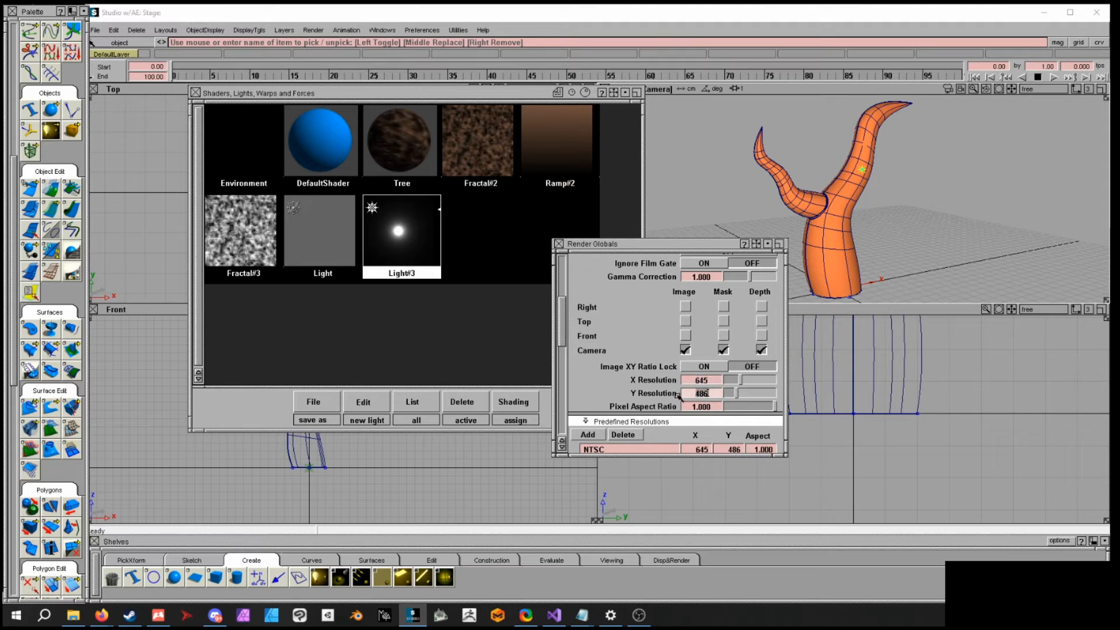
left_click_drag(566, 336, 567, 344)
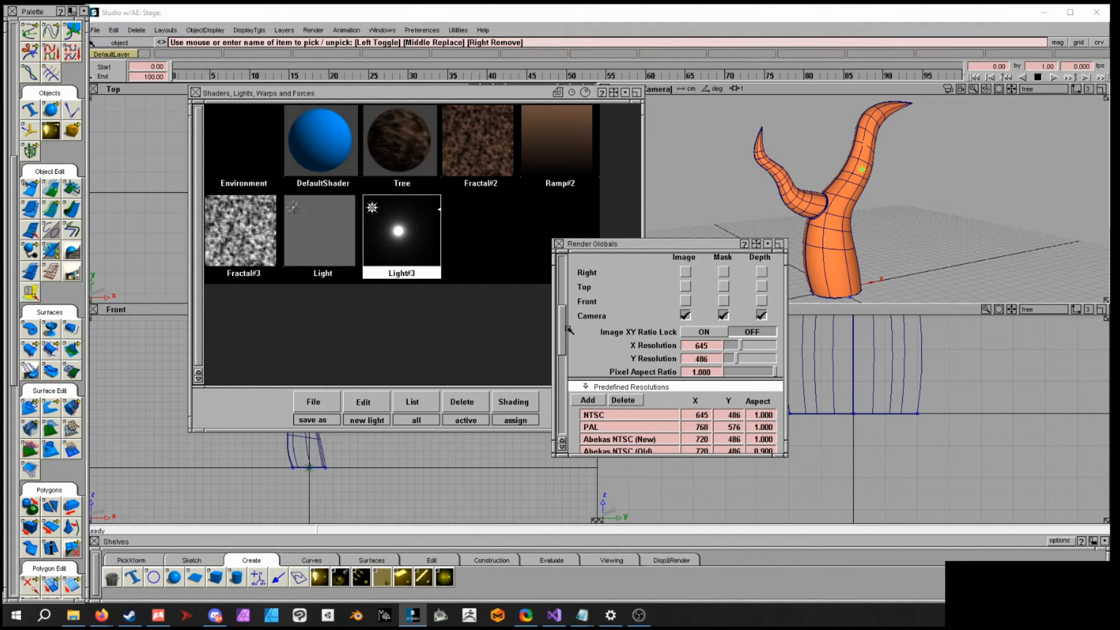
left_click(560, 244)
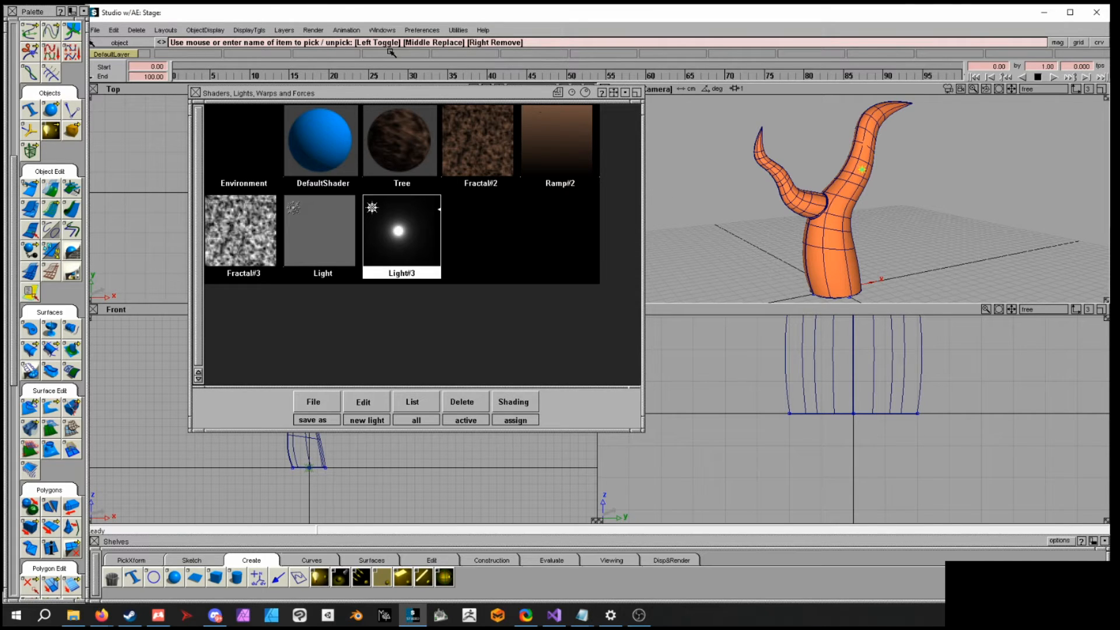
- Render the scene with the Raytracer renderer, saving the SDL file as TreeRender
left_click(315, 30)
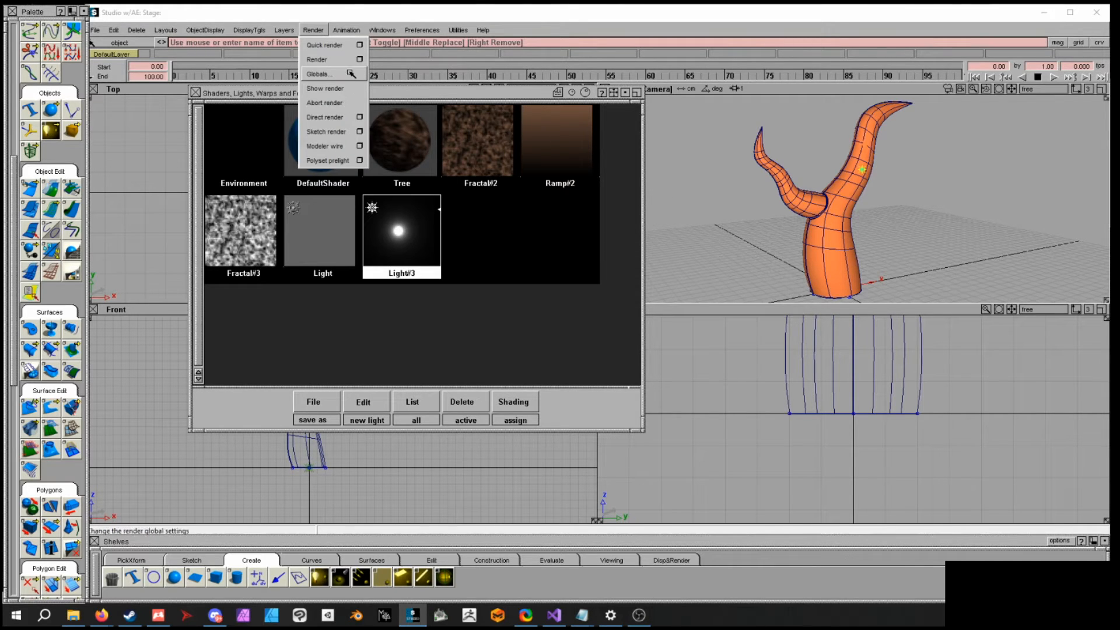
left_click(359, 60)
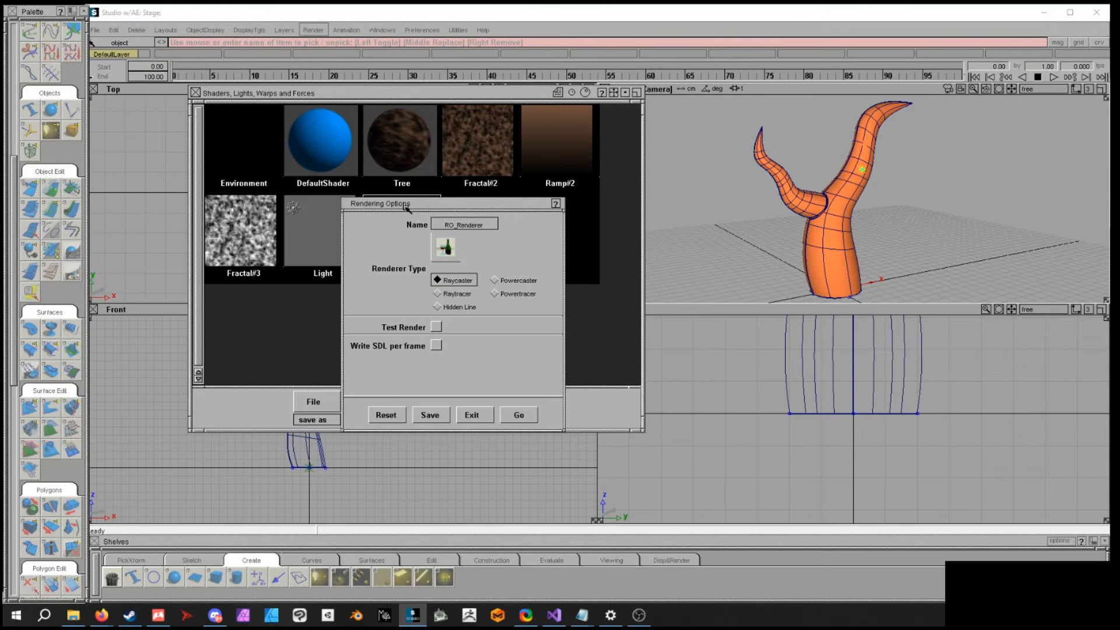
left_click(449, 294)
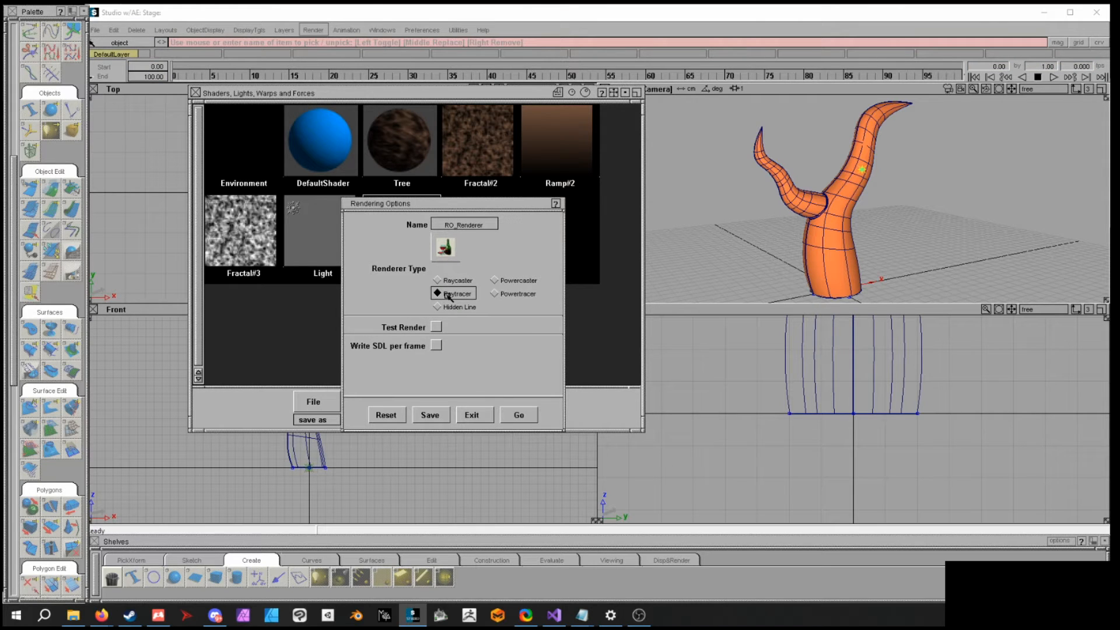
left_click(515, 415)
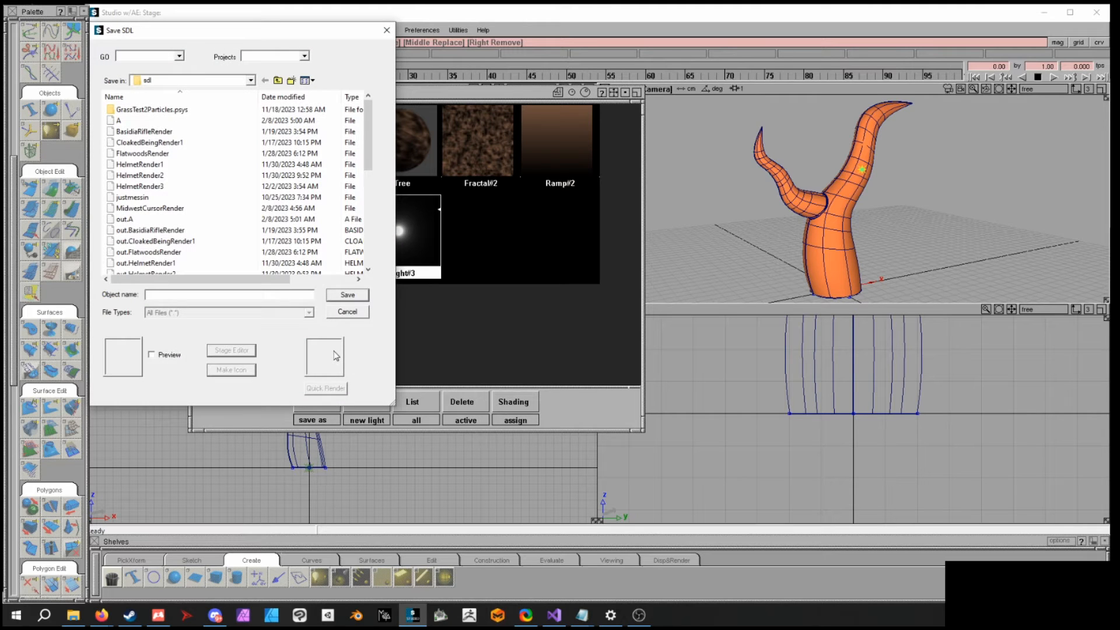
type("TreeRender")
key("Return")
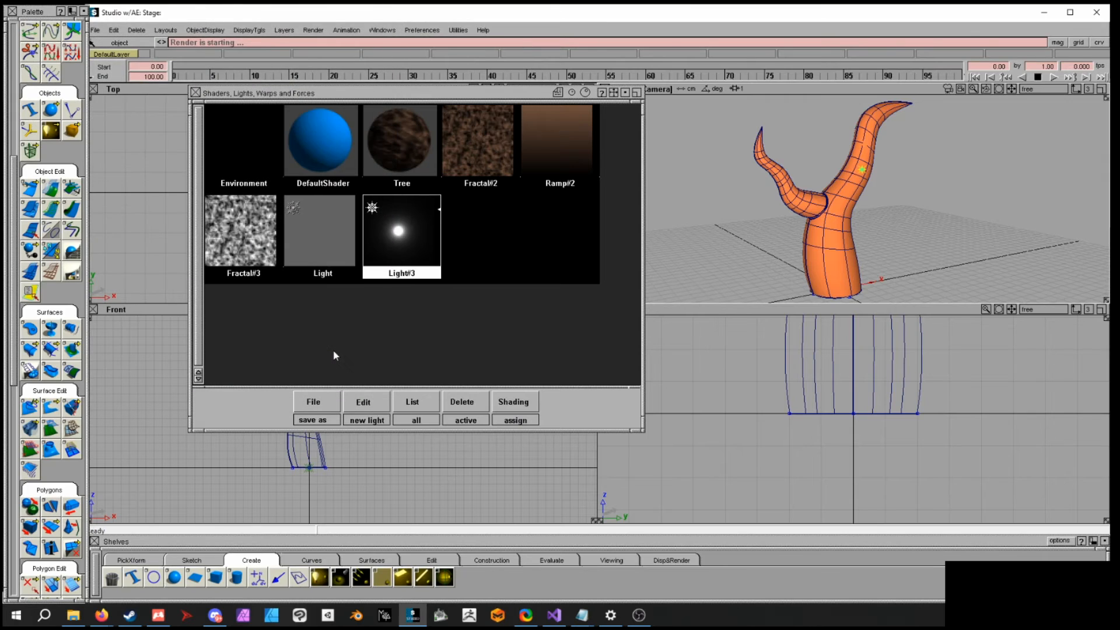
- Show the finished render in the image viewer and open its Save As dialog, then cancel it
left_click(314, 30)
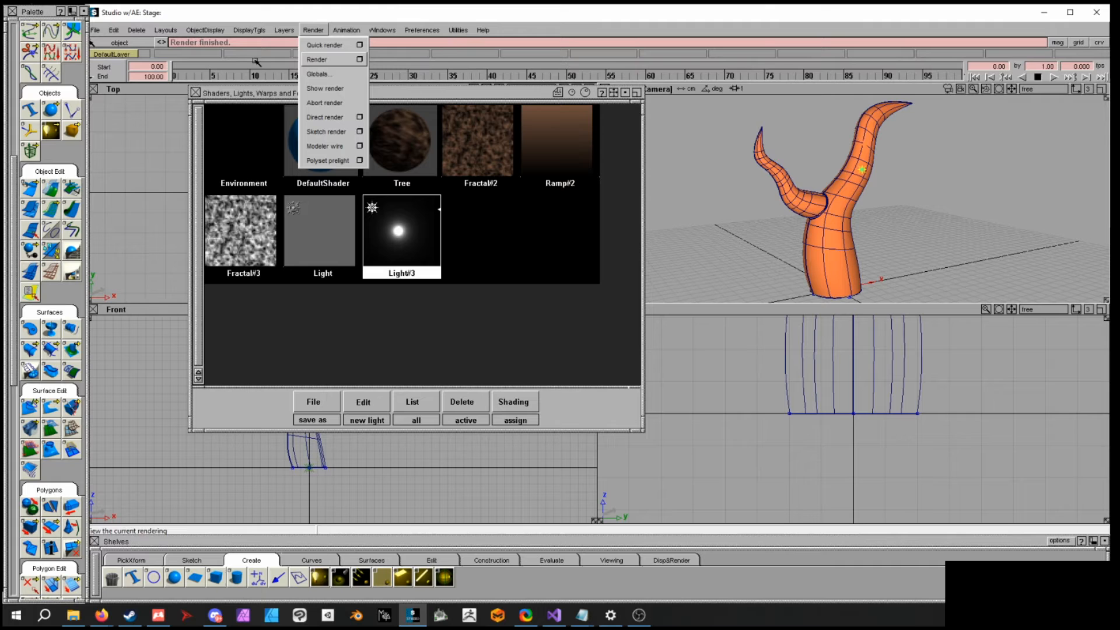
left_click(330, 87)
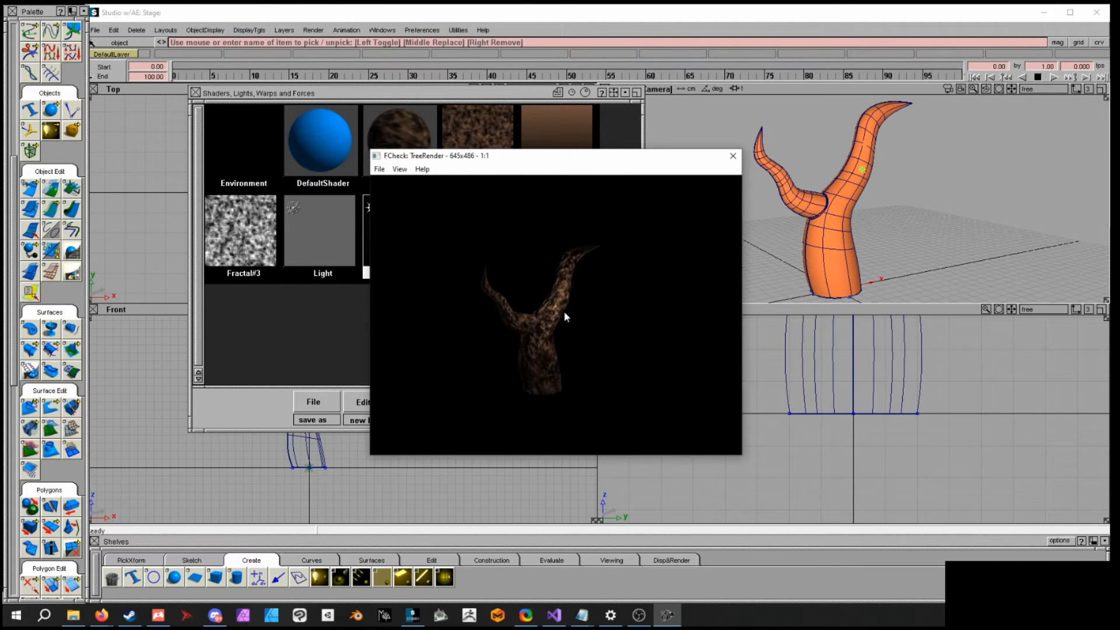
left_click(374, 170)
left_click(399, 222)
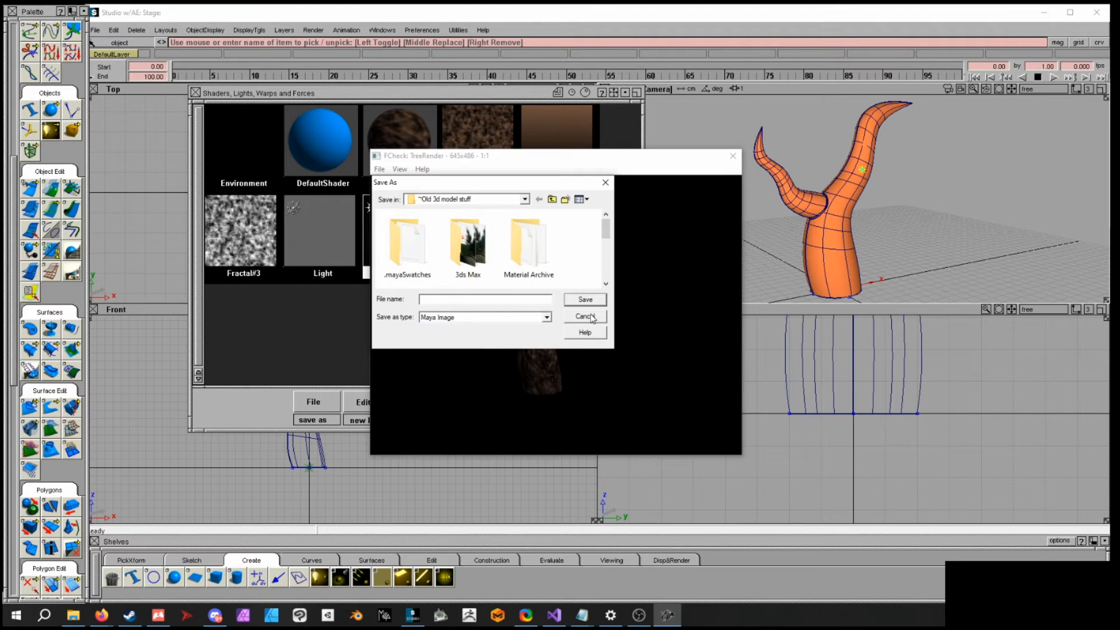
left_click(585, 316)
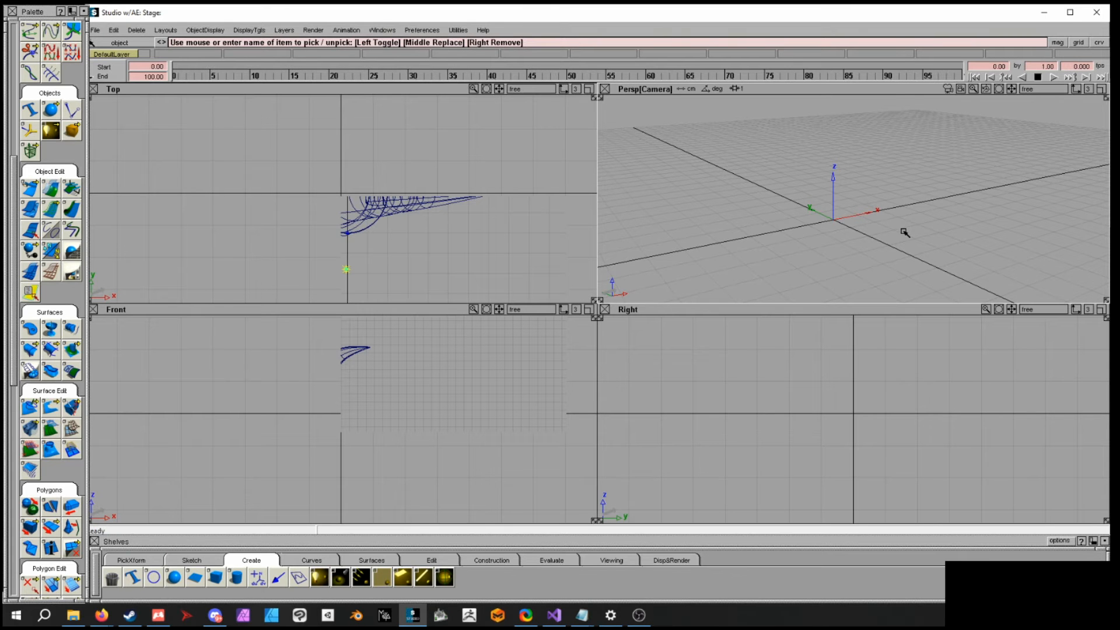
- Create a sphere primitive at the origin and scale it up uniformly
left_click(432, 257)
left_click_drag(811, 179, 784, 235, "alt+shift")
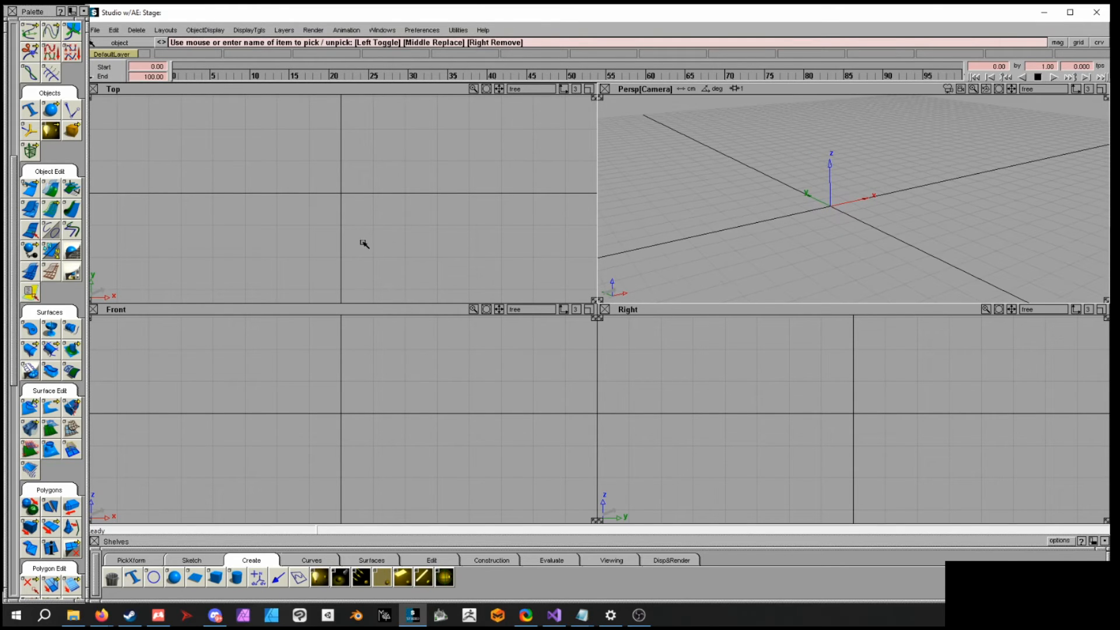
left_click(176, 576)
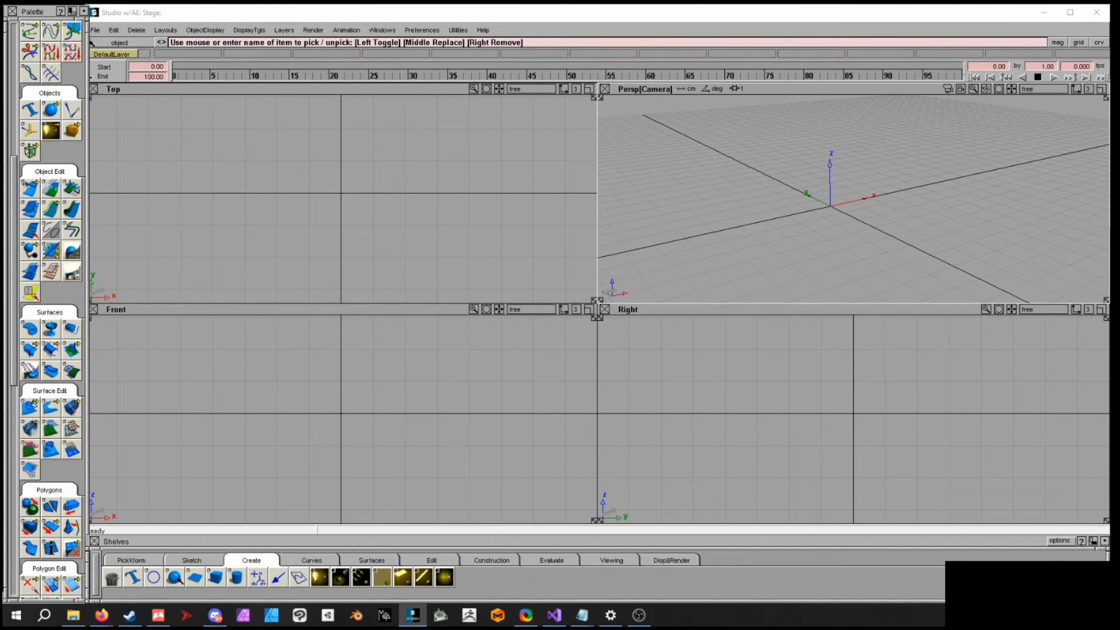
left_click(175, 577)
left_click_drag(827, 208, 832, 204, "alt")
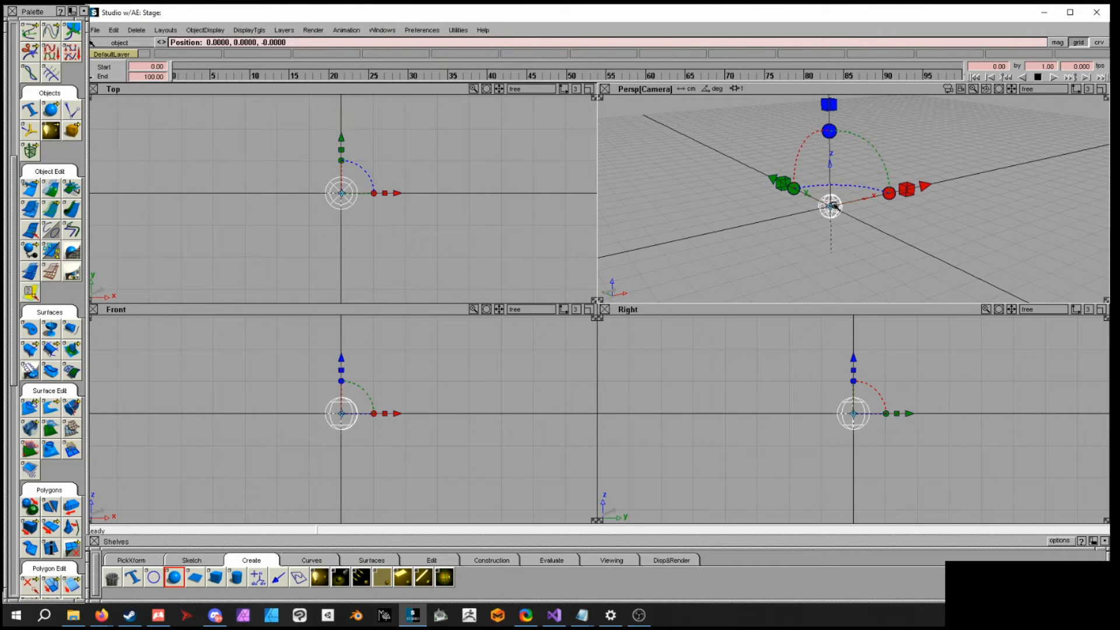
middle_click_drag(439, 210, 482, 211, "ctrl+shift")
left_click_drag(459, 225, 578, 209)
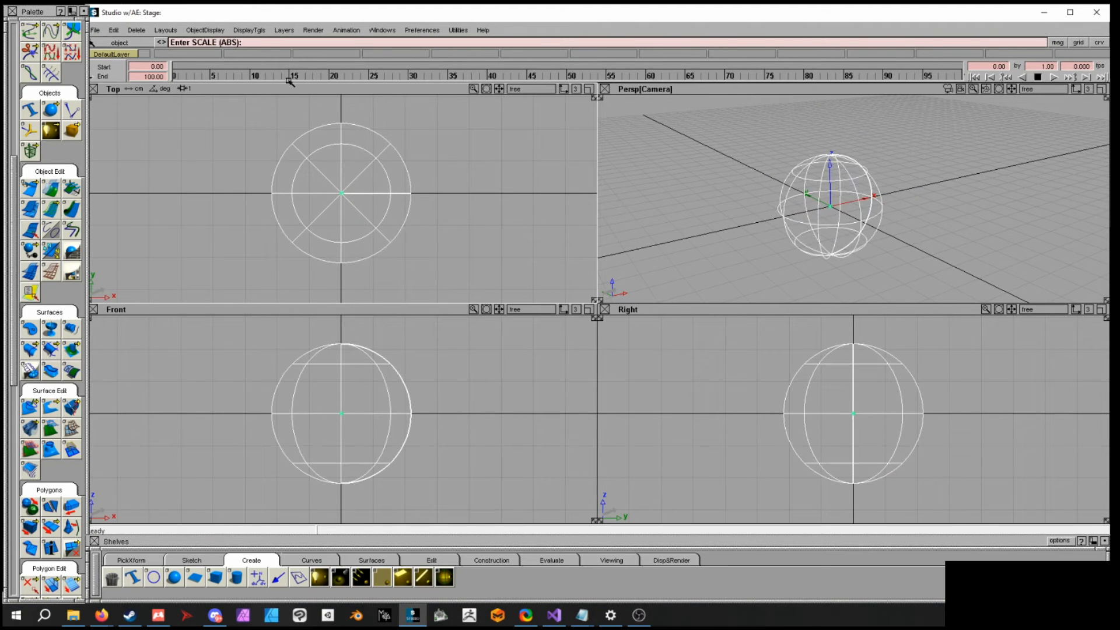
- Toggle hardware shading so the sphere is shaded only in the perspective view
left_click(252, 30)
left_click(257, 87)
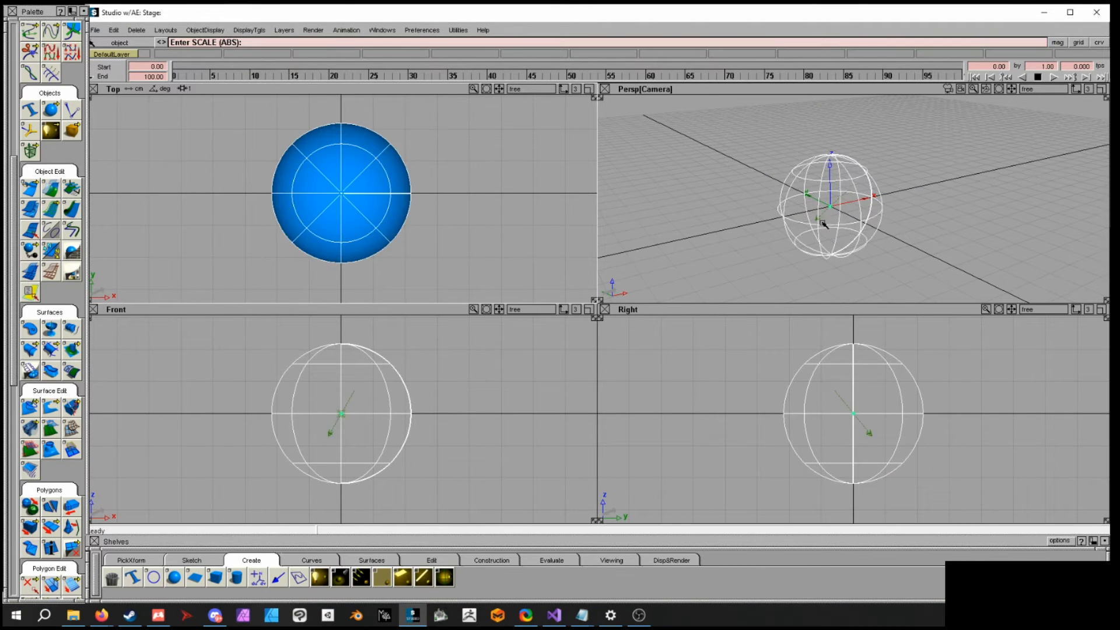
left_click(257, 30)
left_click(258, 87)
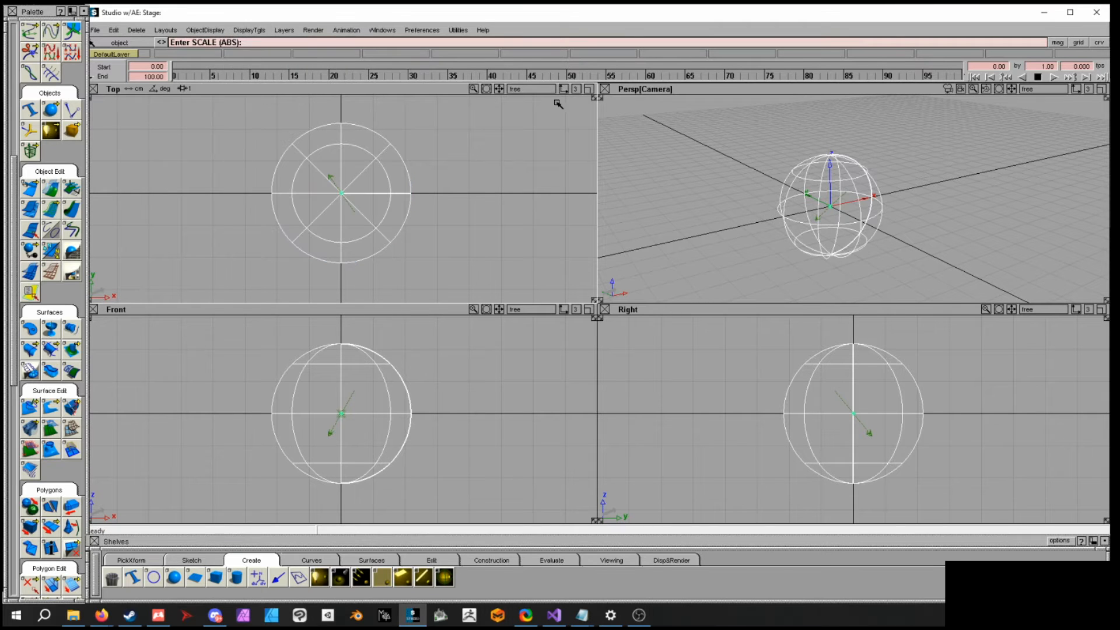
left_click(264, 30)
left_click(257, 87)
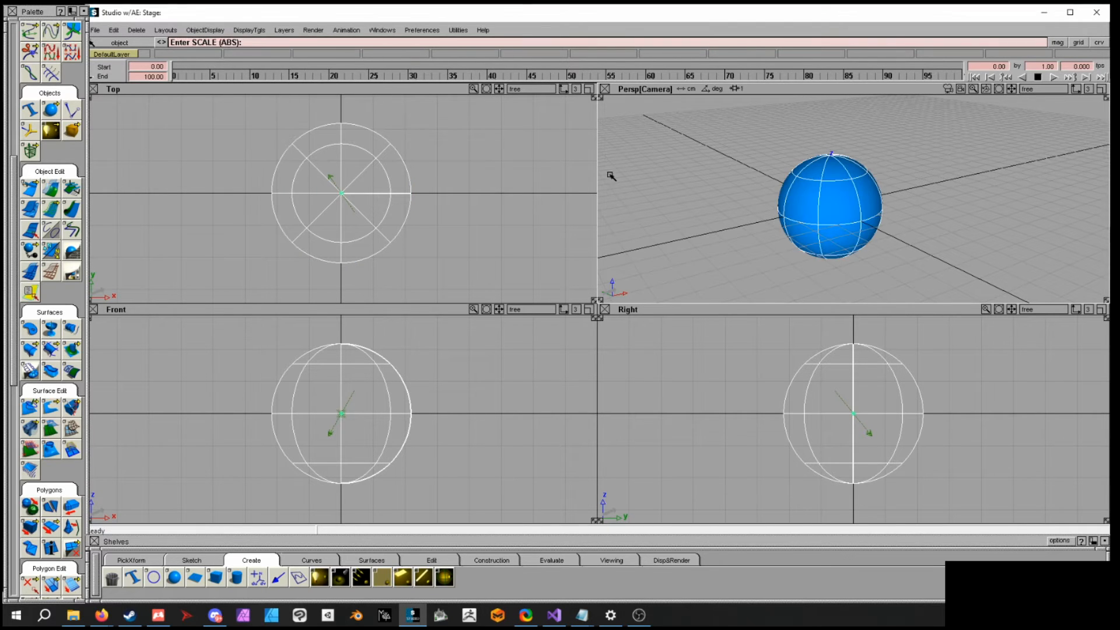
- Draw a four-CV curve bowing downward to the right of the sphere in the Top view
key("alt+shift")
middle_click_drag(954, 213, 962, 197, "alt+shift")
middle_click_drag(482, 232, 398, 233, "alt+shift")
left_click(447, 227, "alt+shift")
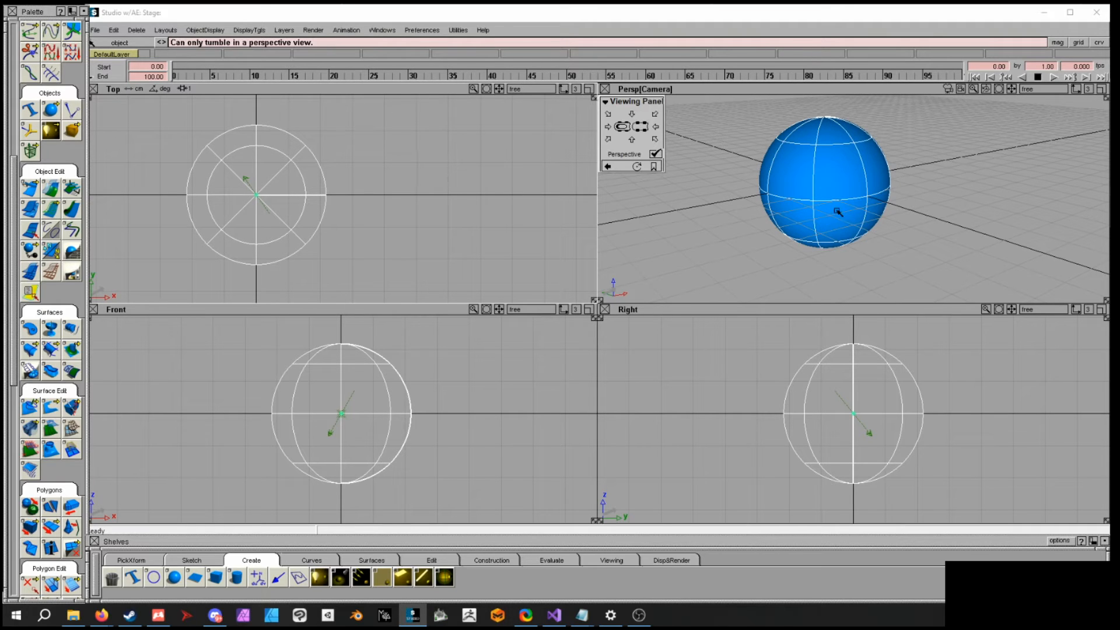
left_click_drag(424, 207, 423, 185, "ctrl+shift")
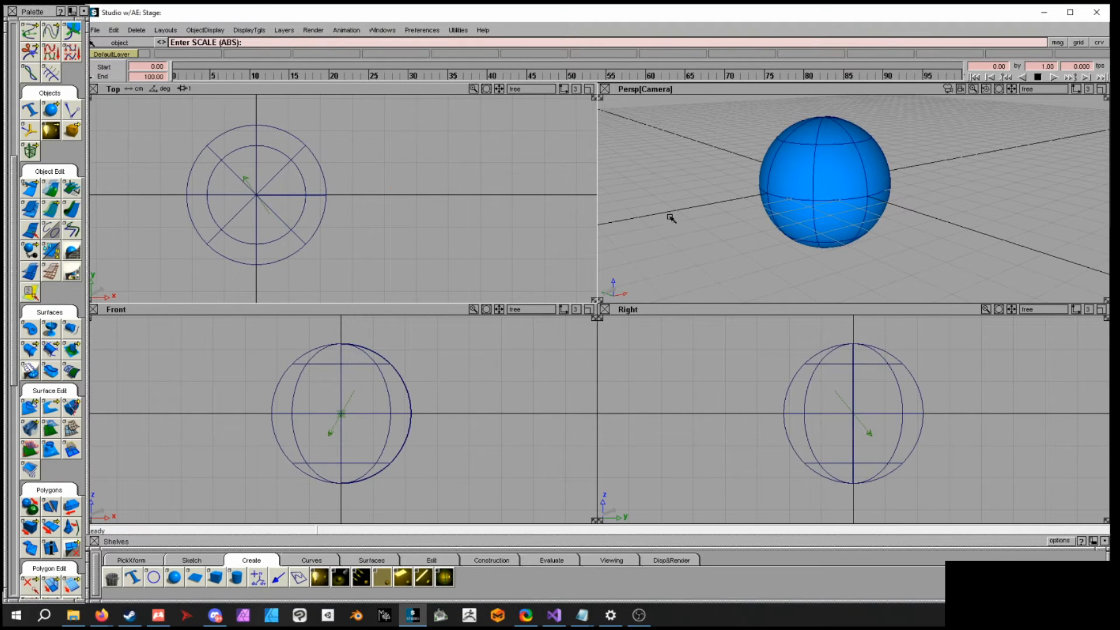
scroll(14, 271, "up", 8)
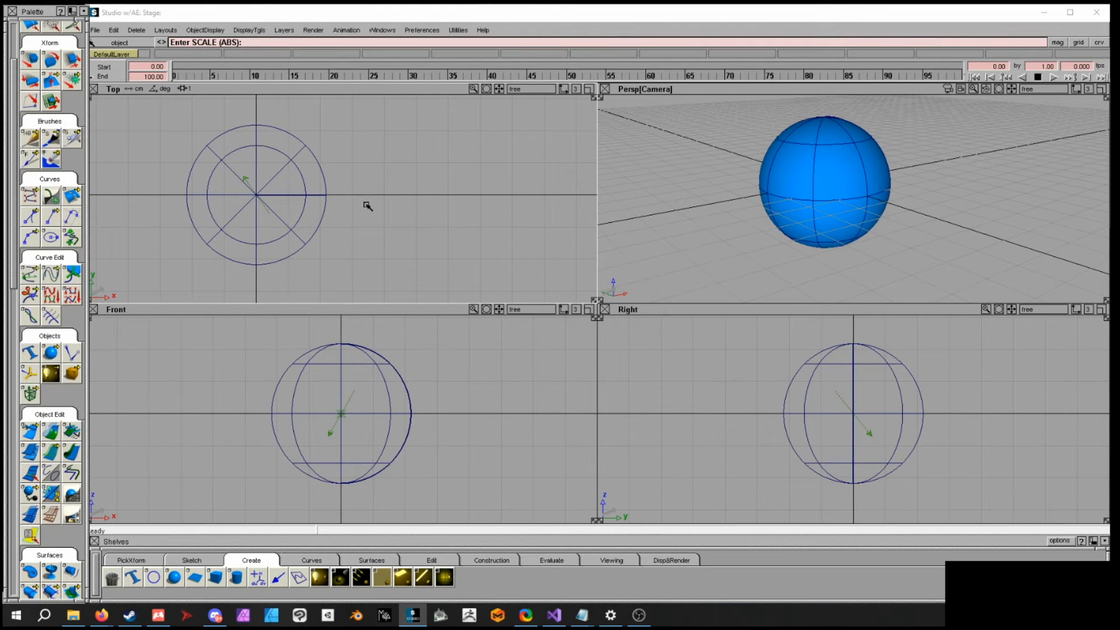
left_click(385, 195)
left_click(448, 227)
left_click(544, 197)
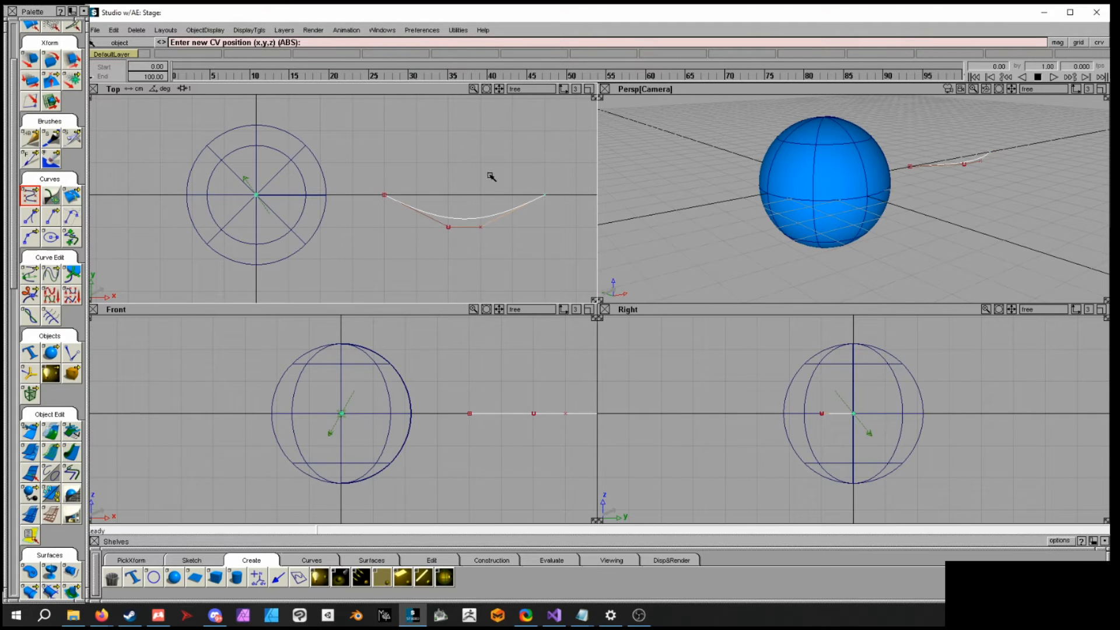
left_click_drag(489, 174, 489, 151, "ctrl+shift")
- Draw a matching four-CV curve bowing upward between the same end points in the Top view
left_click(35, 195)
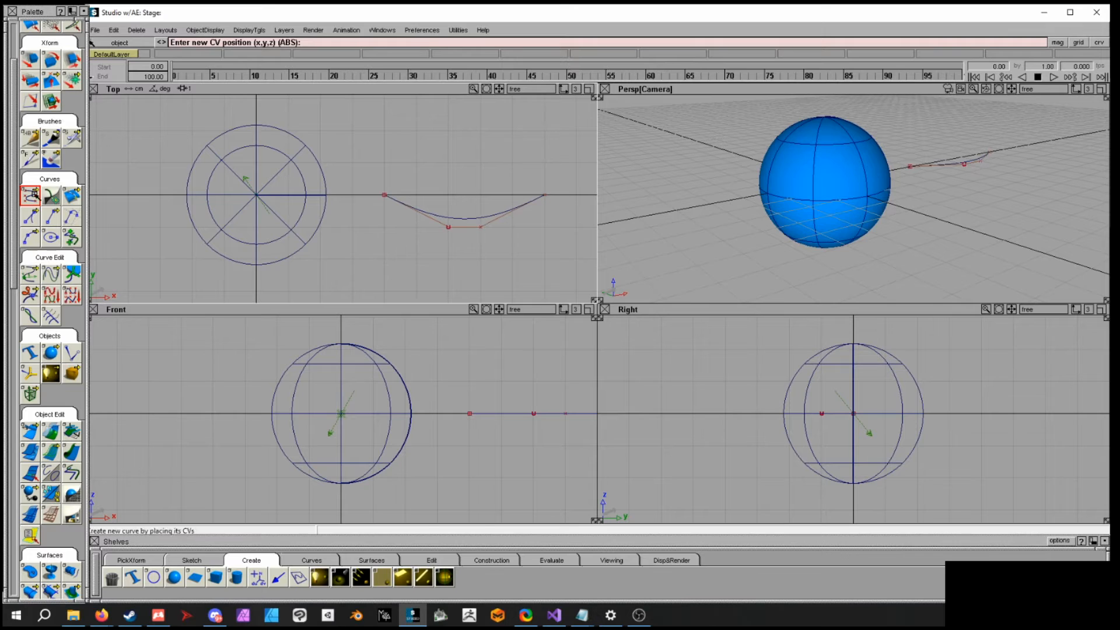
left_click(385, 194)
left_click(448, 162)
left_click(480, 162)
left_click(547, 194)
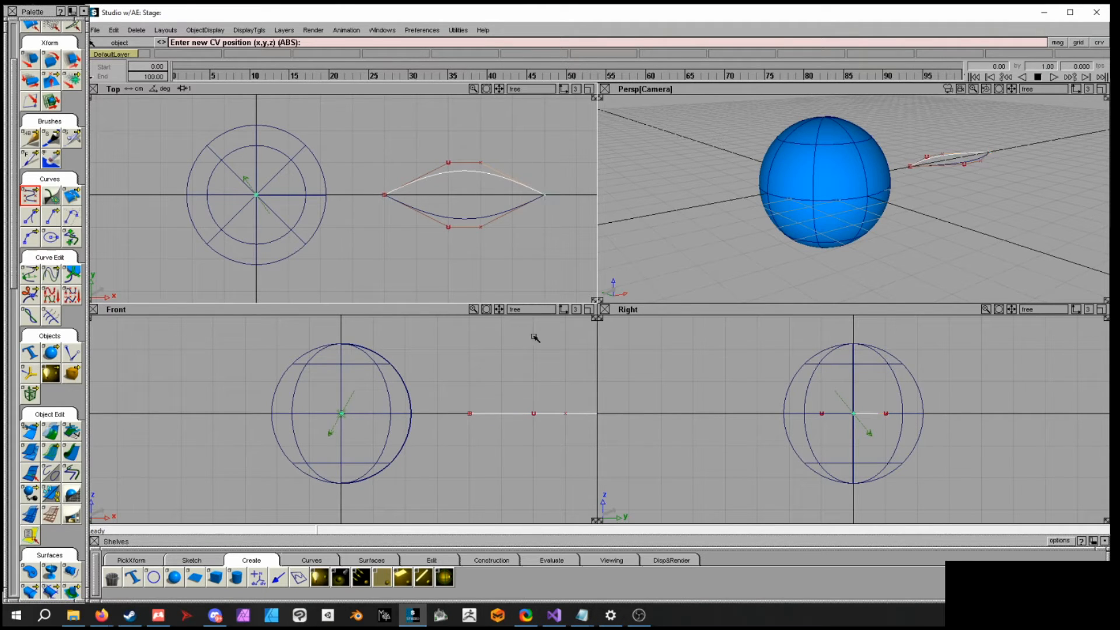
- Draw a third four-CV curve arching upward between the same end points in the Front view
middle_click_drag(538, 400, 388, 382, "alt+shift")
left_click_drag(485, 359, 486, 336, "ctrl+shift")
left_click(343, 414)
left_click(407, 382)
left_click(439, 382)
left_click(502, 413)
- Skin a surface across the three curves to form a lens-shaped surface
left_click_drag(1007, 217, 899, 226, "alt+shift")
right_click_drag(899, 226, 977, 275, "alt+shift")
middle_click_drag(723, 205, 803, 227, "alt+shift")
left_click_drag(803, 227, 936, 190, "alt+shift")
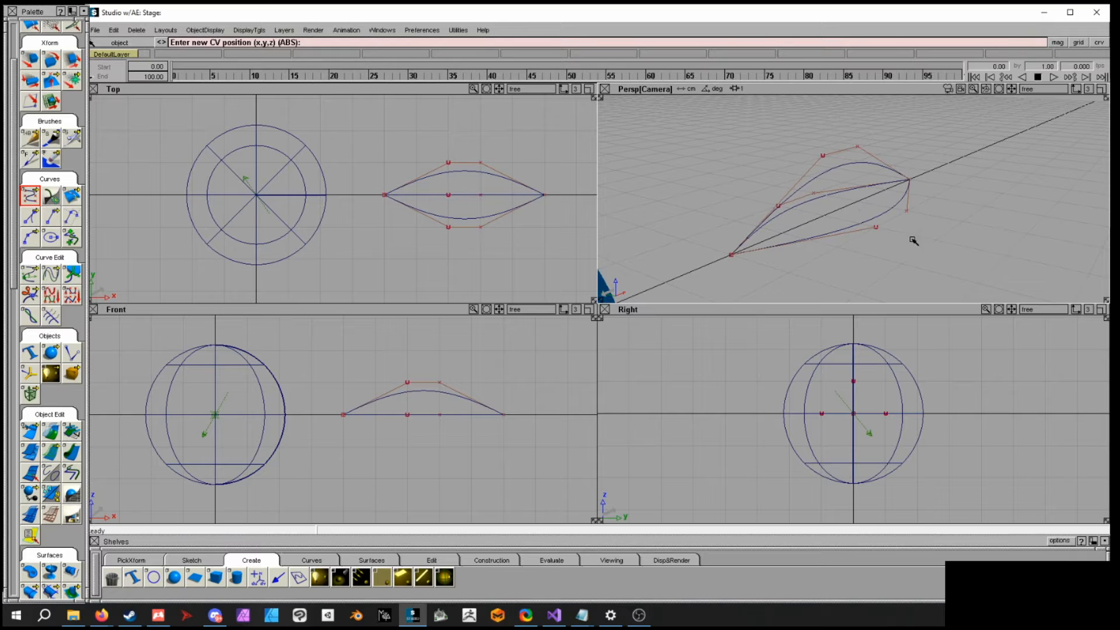
left_click_drag(913, 241, 856, 209, "alt+shift")
left_click_drag(8, 264, 13, 319)
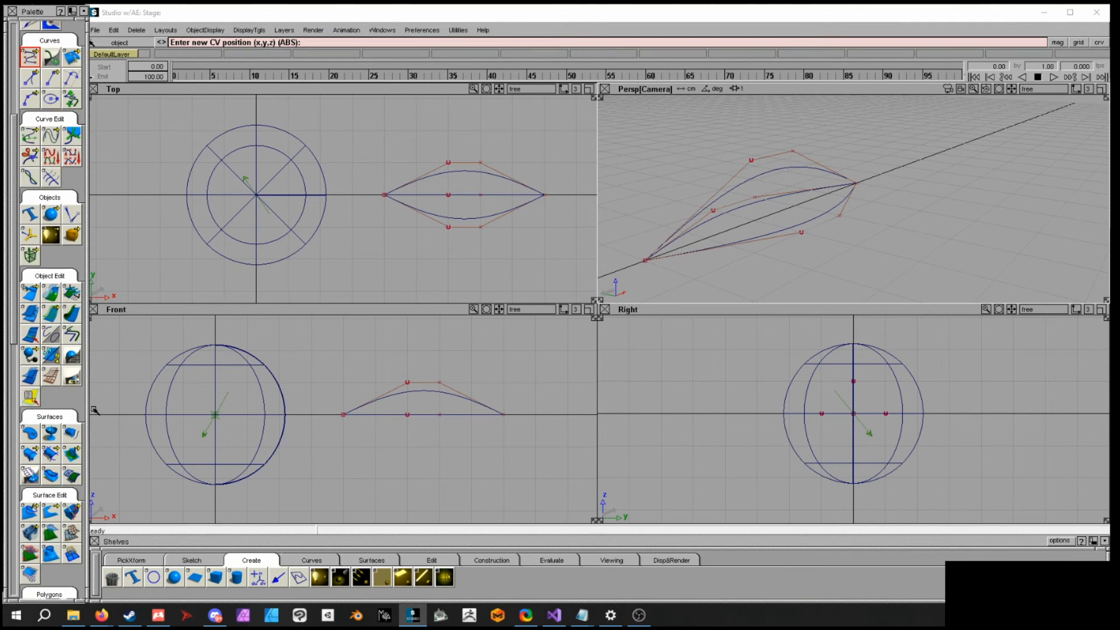
left_click(71, 432)
left_click(825, 218)
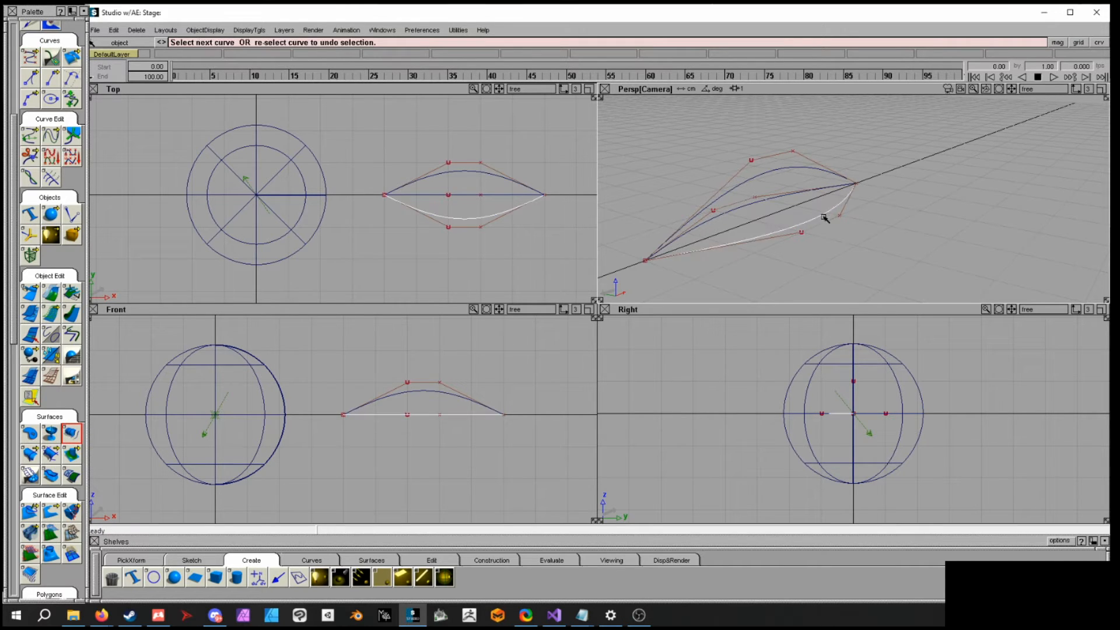
left_click(779, 169)
left_click(480, 173, "shift")
left_click_drag(793, 196, 831, 166, "alt+shift")
left_click_drag(842, 227, 842, 248, "ctrl+shift")
left_click(804, 186)
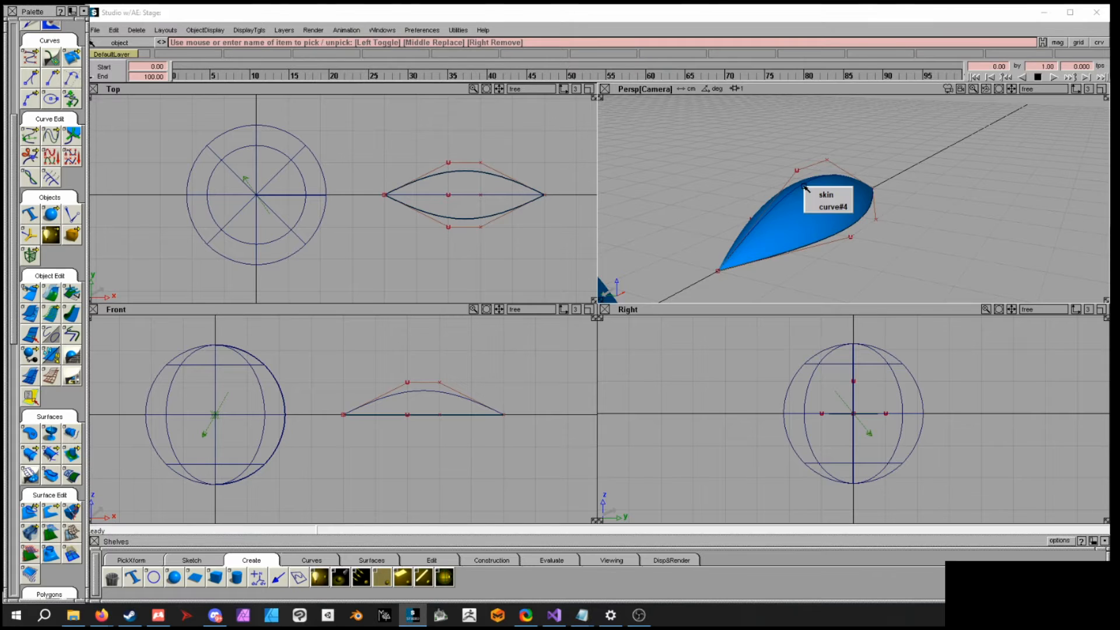
left_click(825, 195)
- Move the skinned lens surface onto the sphere, accepting the removal of its construction history
right_click_drag(908, 225, 729, 200, "alt+shift")
left_click_drag(728, 200, 951, 257, "alt+shift")
middle_click_drag(951, 257, 923, 209, "alt+shift")
left_click(920, 217, "ctrl+shift")
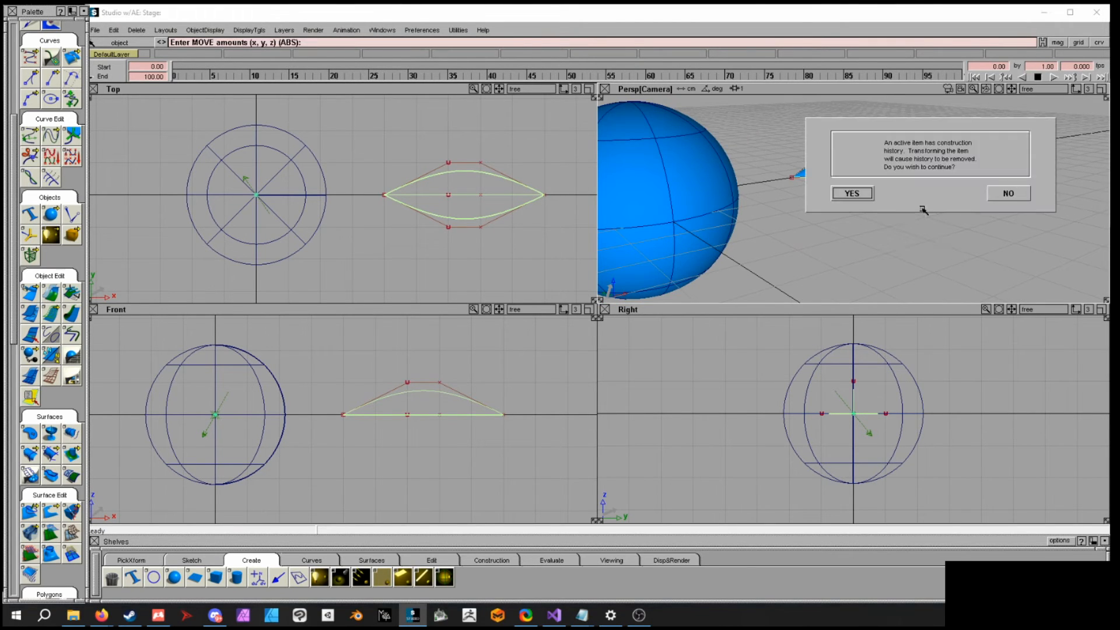
left_click(853, 193)
left_click_drag(933, 208, 710, 282)
left_click_drag(347, 215, 299, 283)
- Intersect the sphere with the skinned lens surface to create curves-on-surface
left_click_drag(694, 219, 928, 194, "alt+shift")
middle_click_drag(942, 191, 943, 212, "ctrl+shift")
left_click_drag(930, 174, 417, 147)
middle_click_drag(875, 162, 837, 182, "alt+shift")
left_click(837, 197, "ctrl+shift")
left_click_drag(837, 183, 875, 230)
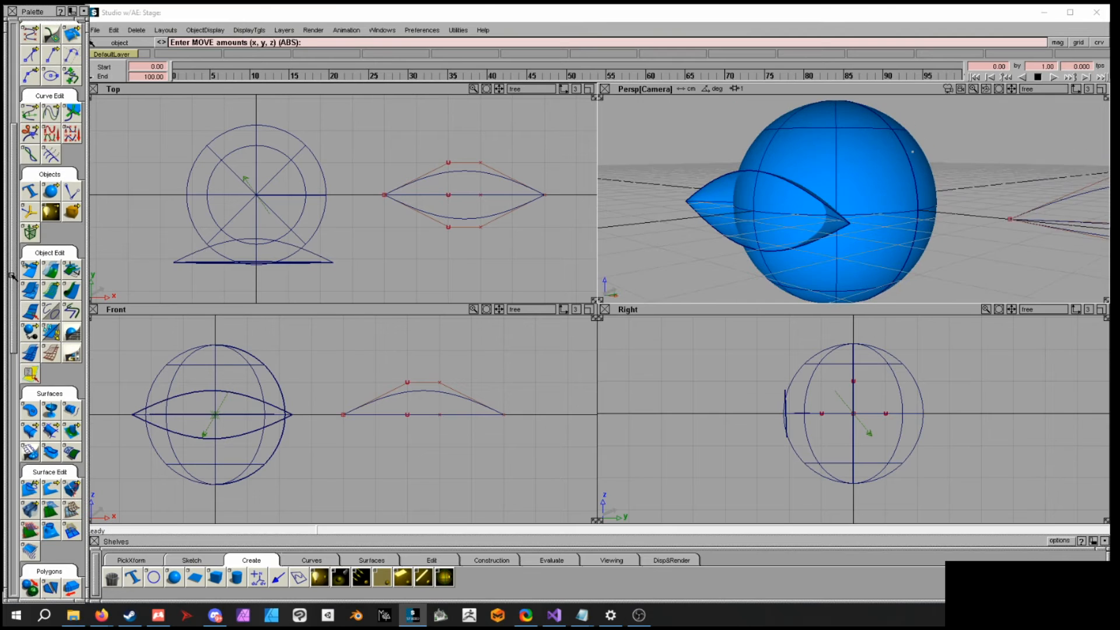
left_click_drag(12, 275, 11, 352)
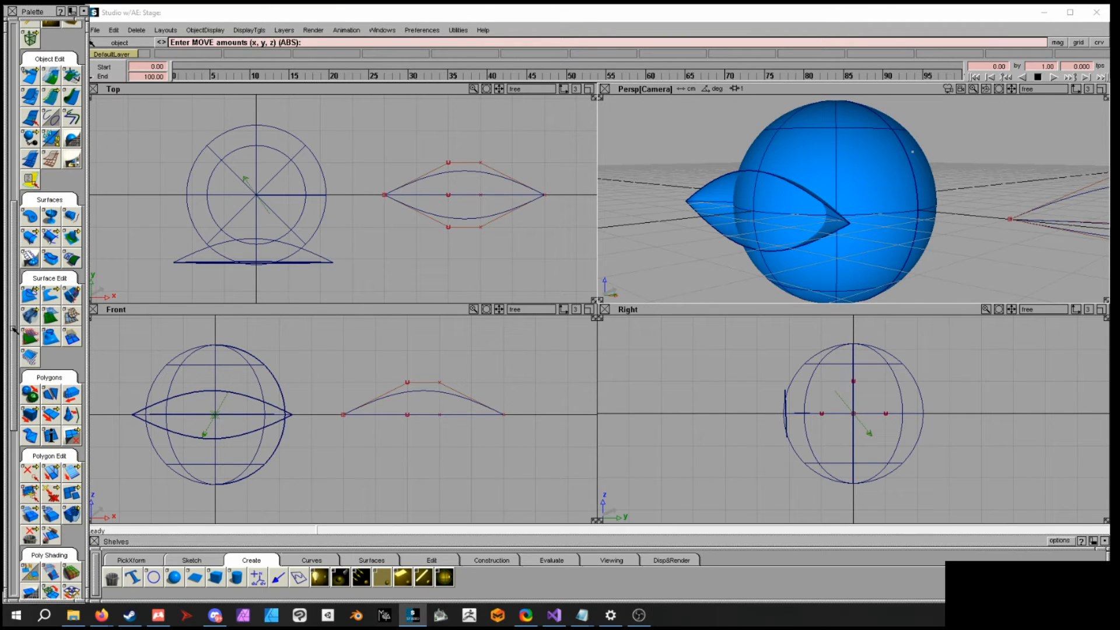
left_click(27, 295)
left_click(28, 296)
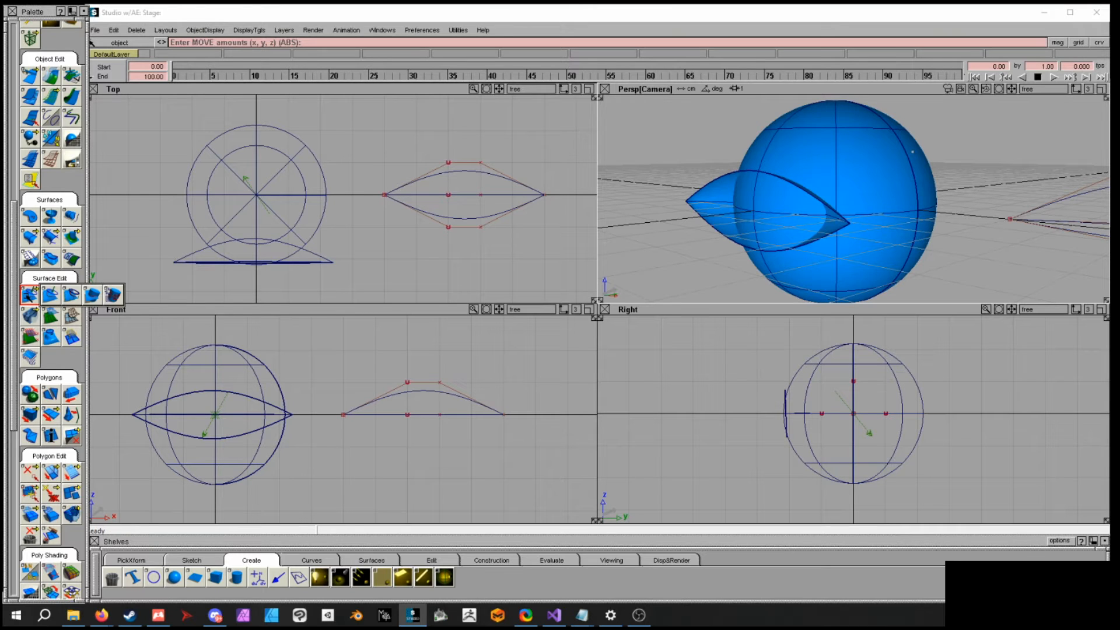
left_click(93, 296)
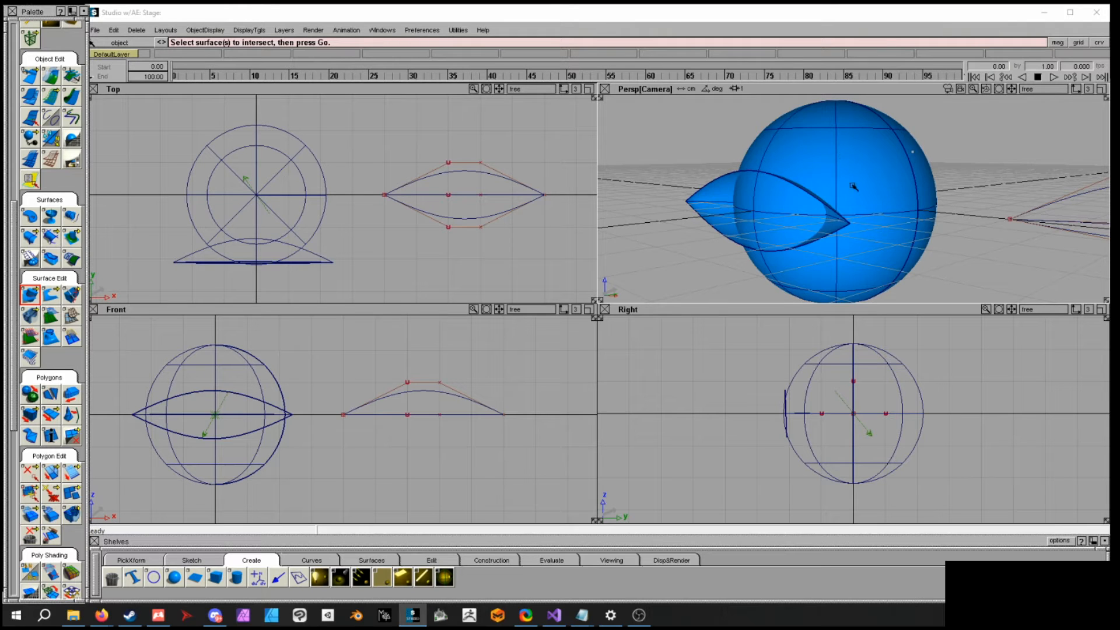
left_click(836, 167)
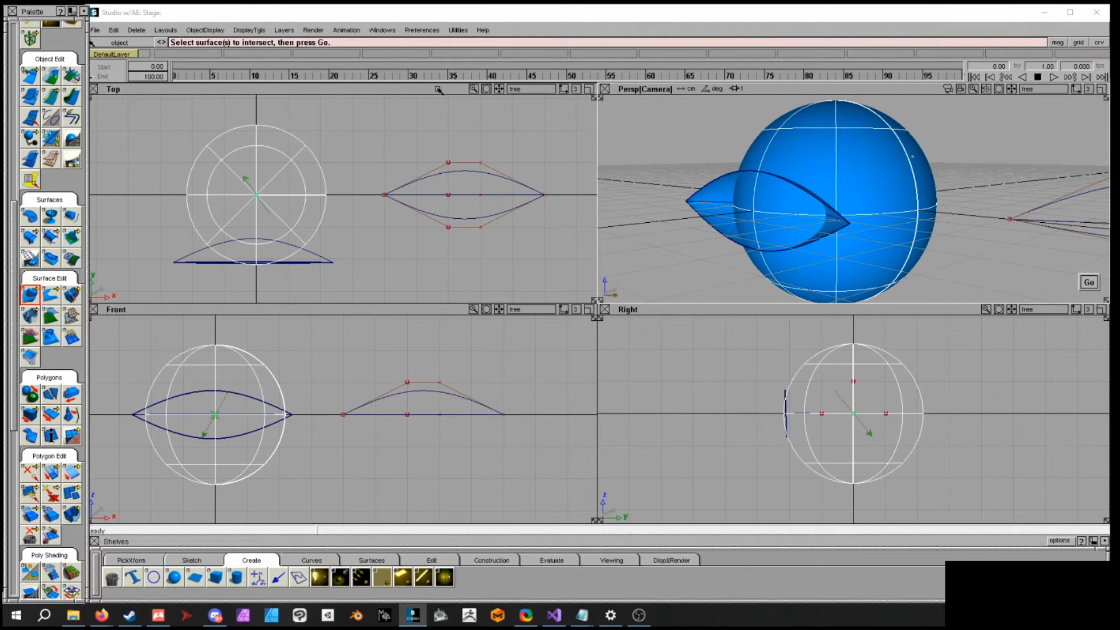
left_click(1086, 282)
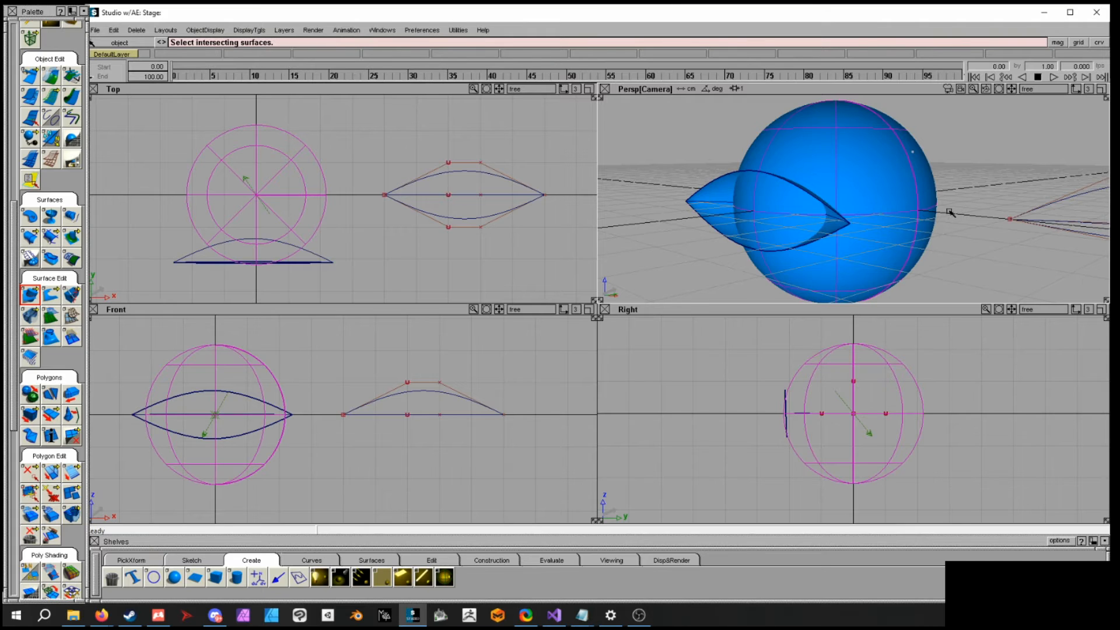
left_click(706, 186)
- Pick the intersection curve-on-surface lying on the sphere
left_click_drag(805, 188, 767, 206, "alt+shift")
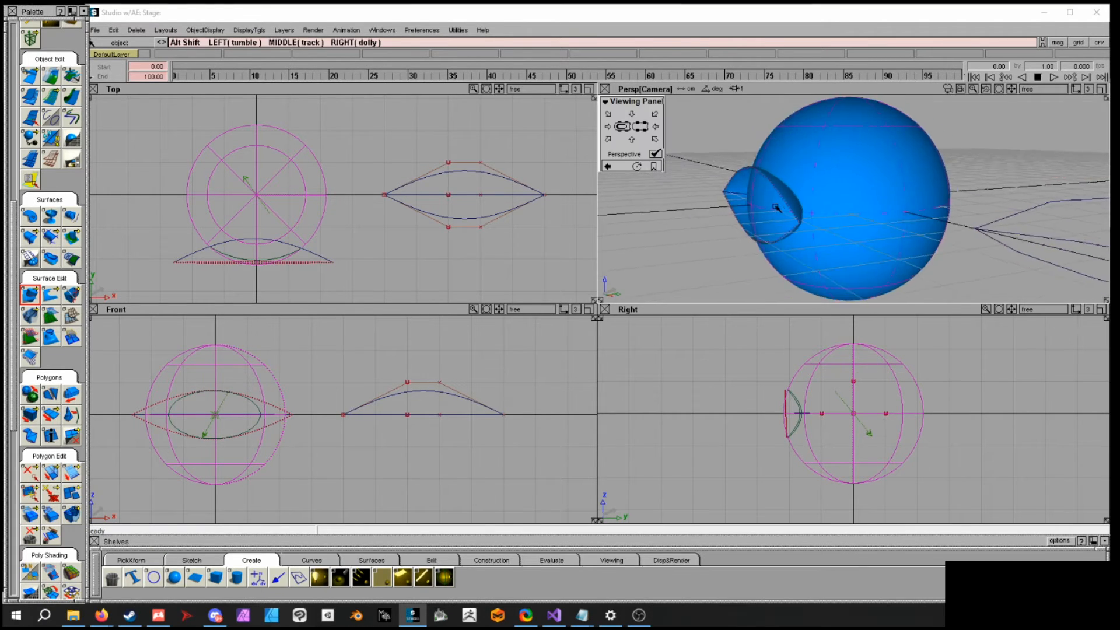
right_click_drag(776, 187, 880, 160, "alt+shift")
left_click(922, 202, "ctrl+shift")
left_click_drag(923, 200, 925, 182, "ctrl+shift")
left_click_drag(977, 211, 864, 219, "alt+shift")
right_click_drag(865, 218, 820, 214, "alt+shift")
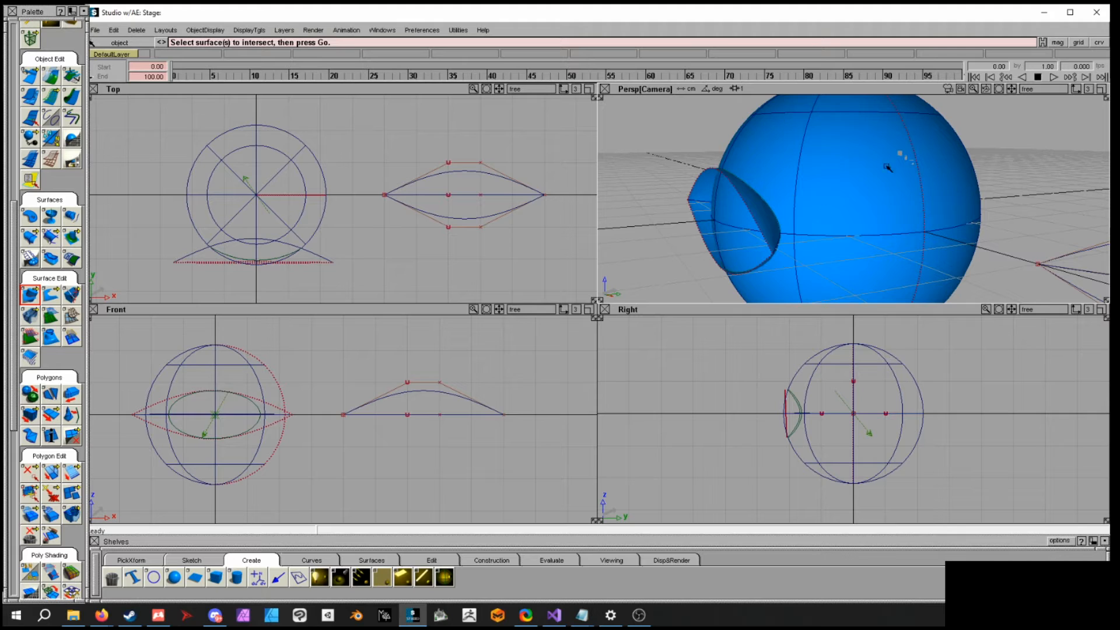
left_click(194, 560)
left_click(152, 564)
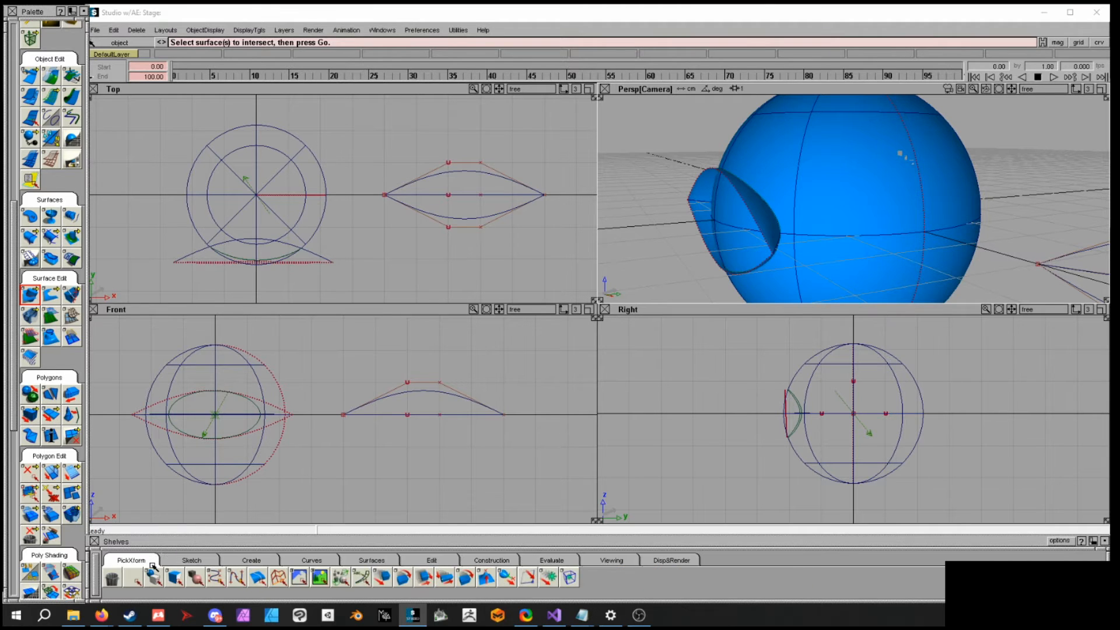
left_click(257, 579)
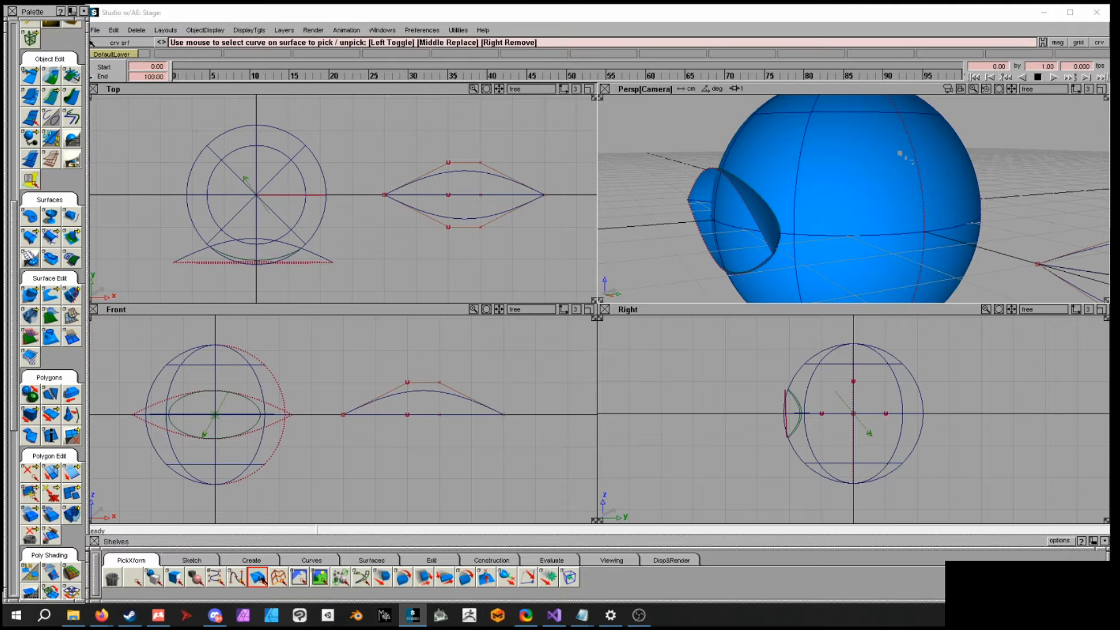
left_click(778, 219)
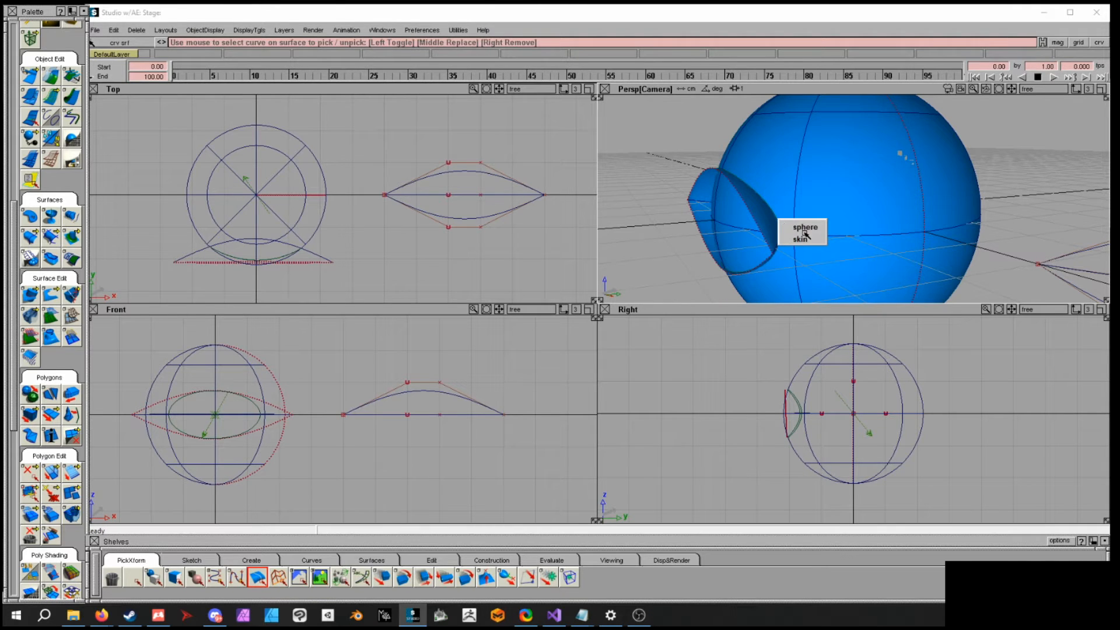
left_click(803, 229)
left_click_drag(777, 213, 772, 215, "alt+shift")
middle_click_drag(790, 378, 831, 365, "alt+shift")
right_click_drag(832, 365, 907, 386, "alt+shift")
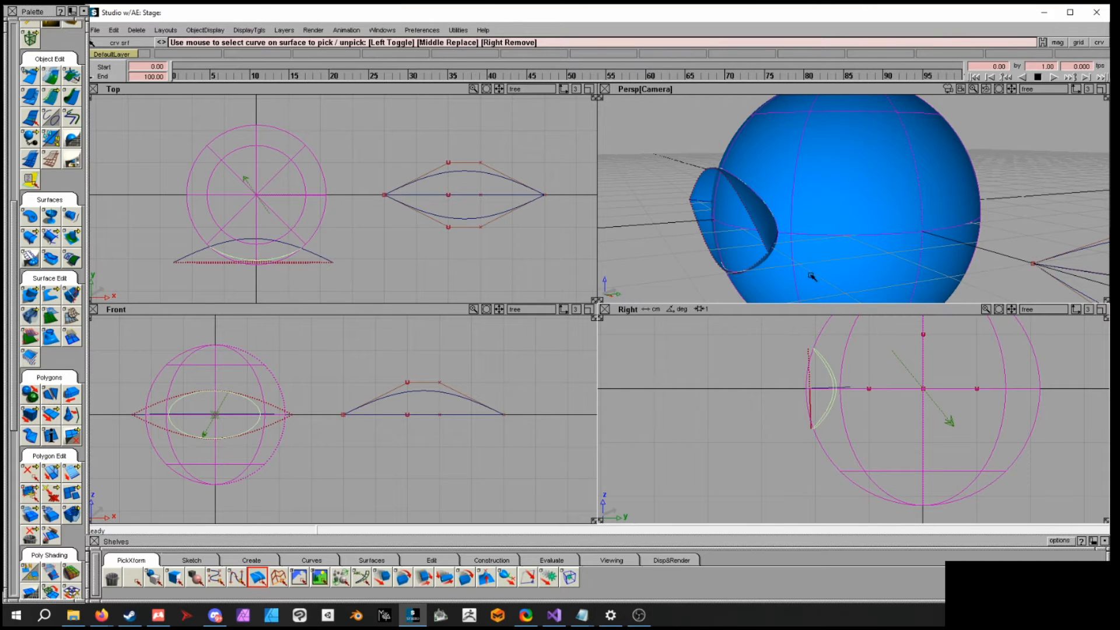
left_click_drag(796, 155, 760, 235, "alt+shift")
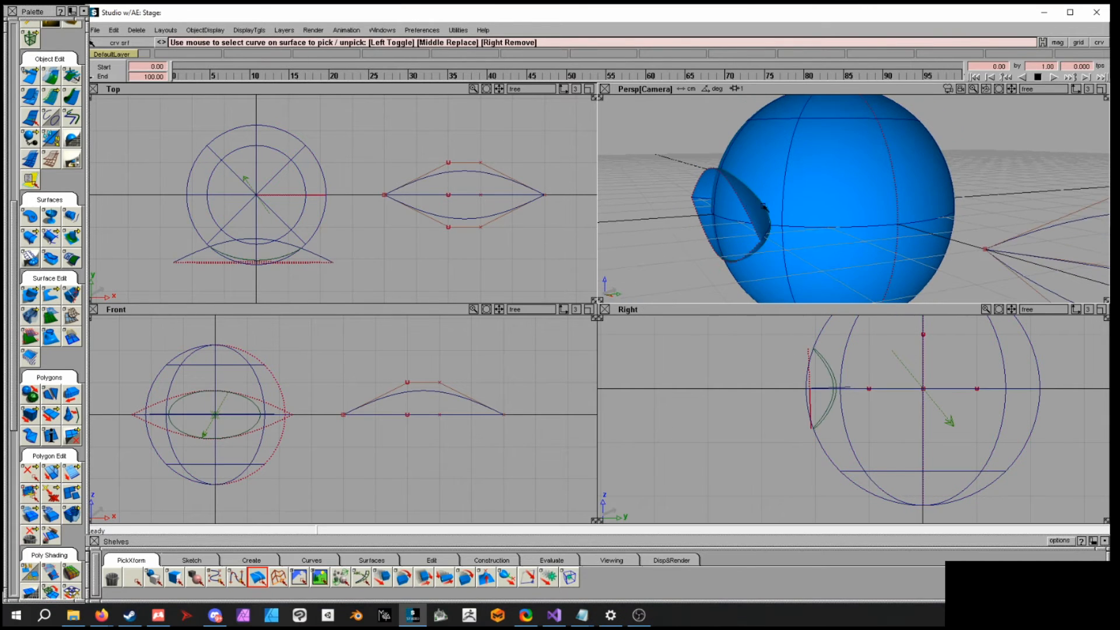
middle_click_drag(849, 203, 845, 215, "alt+shift")
right_click_drag(845, 214, 818, 213, "alt+shift")
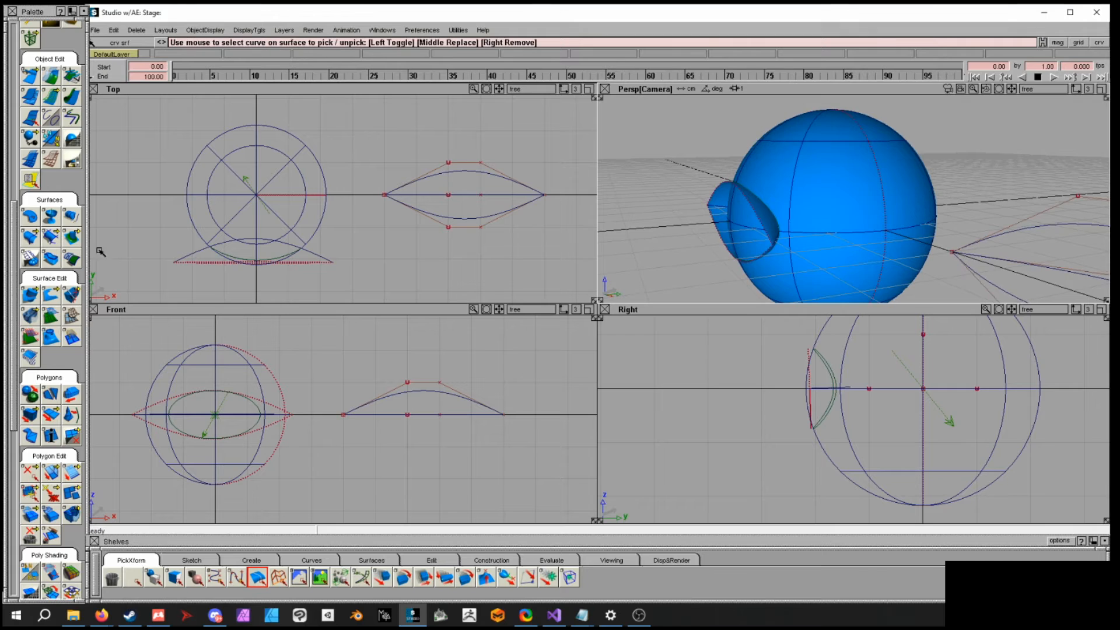
- Trim the sphere along the intersection curve, keeping its outer region
left_click(52, 297)
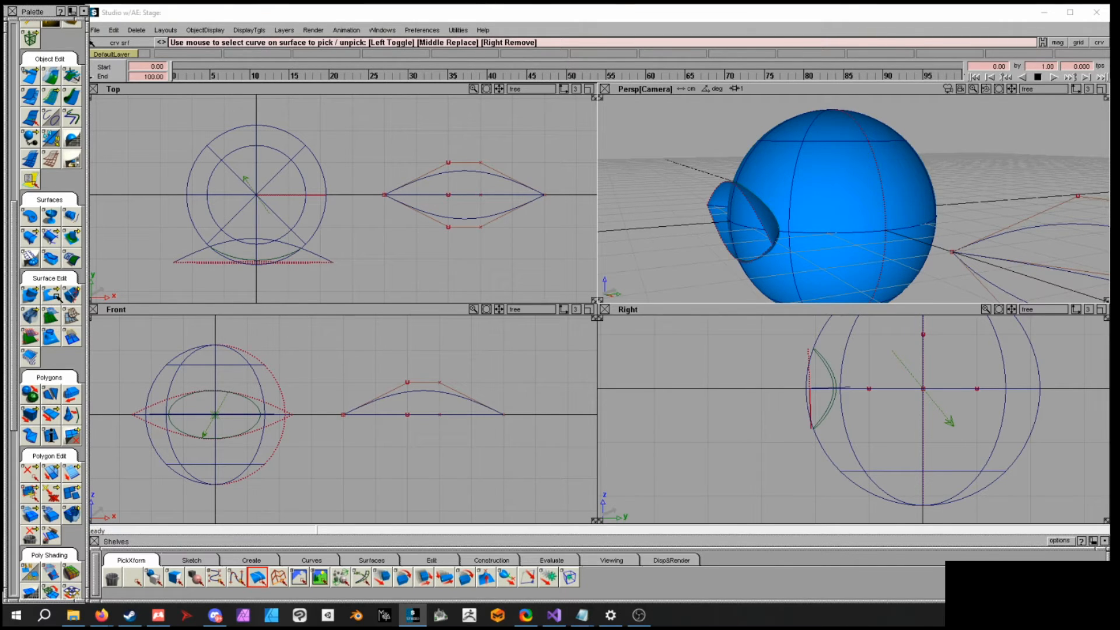
left_click(56, 296)
left_click(792, 185)
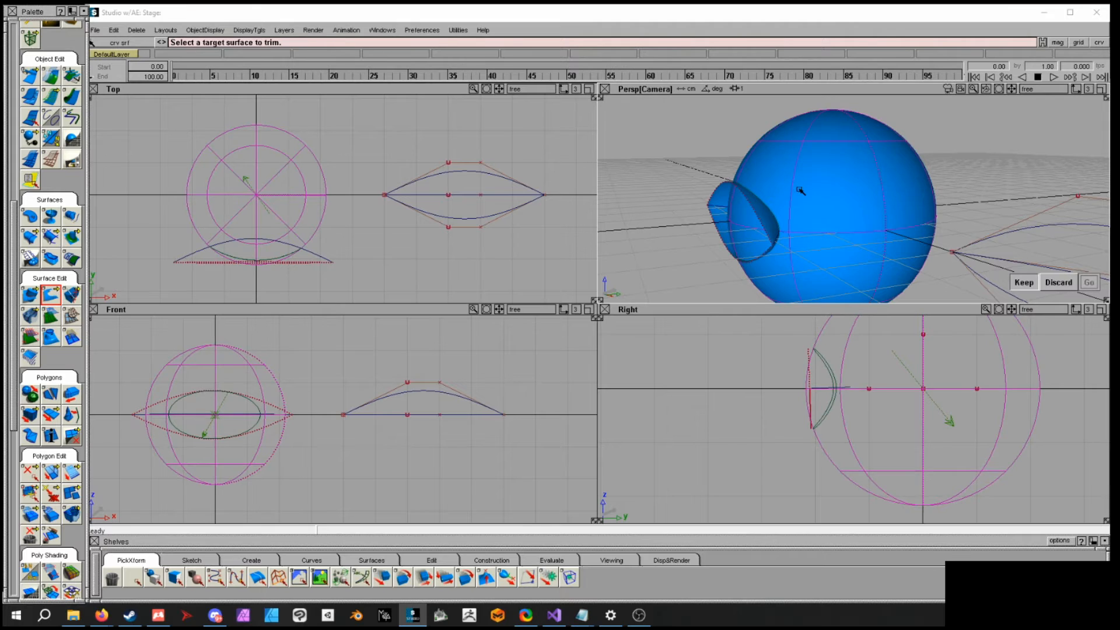
mouse_move(821, 187)
left_mouse_down()
mouse_move(751, 225)
mouse_move(802, 185)
left_mouse_up()
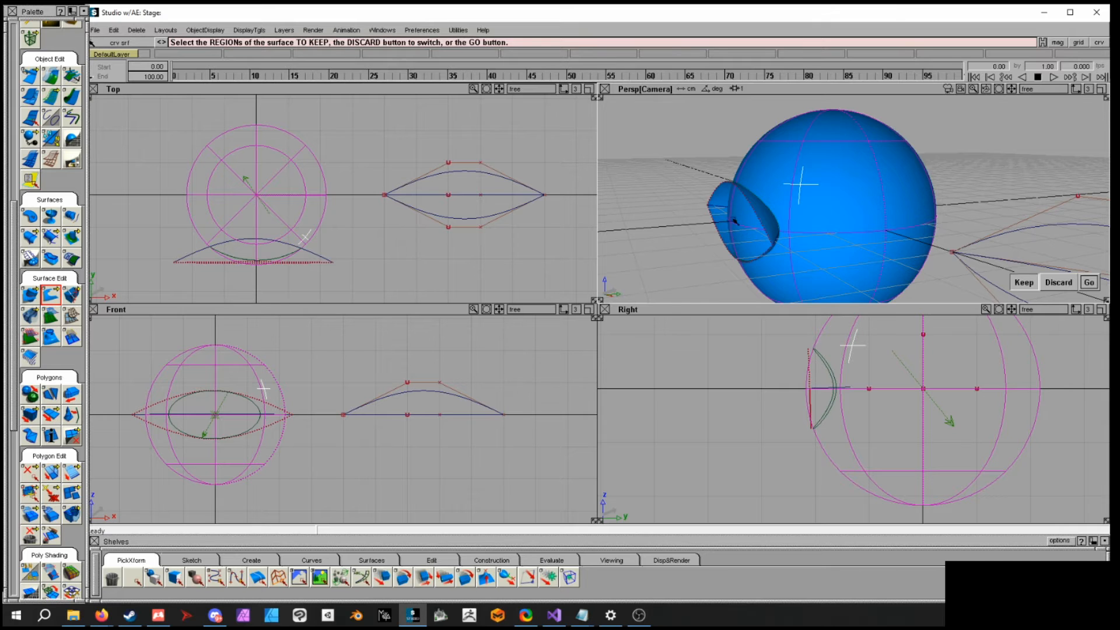
left_click(1090, 284)
- Trim the lens surface, discarding the part that sticks out of the sphere
left_click_drag(1089, 285, 804, 136, "alt+shift")
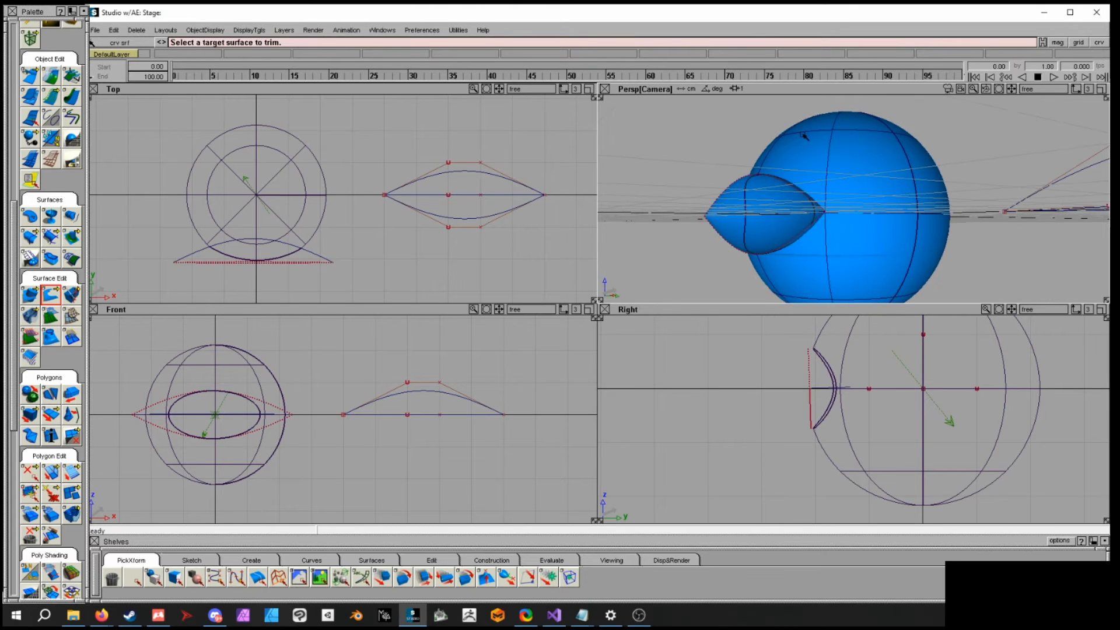
right_click_drag(840, 176, 852, 220, "alt+shift")
left_click_drag(852, 220, 928, 210, "alt+shift")
left_click_drag(891, 254, 782, 243, "alt+shift")
right_click_drag(781, 243, 827, 240, "alt+shift")
left_click_drag(824, 238, 823, 217, "ctrl+shift")
left_click_drag(815, 275, 816, 296, "ctrl+shift")
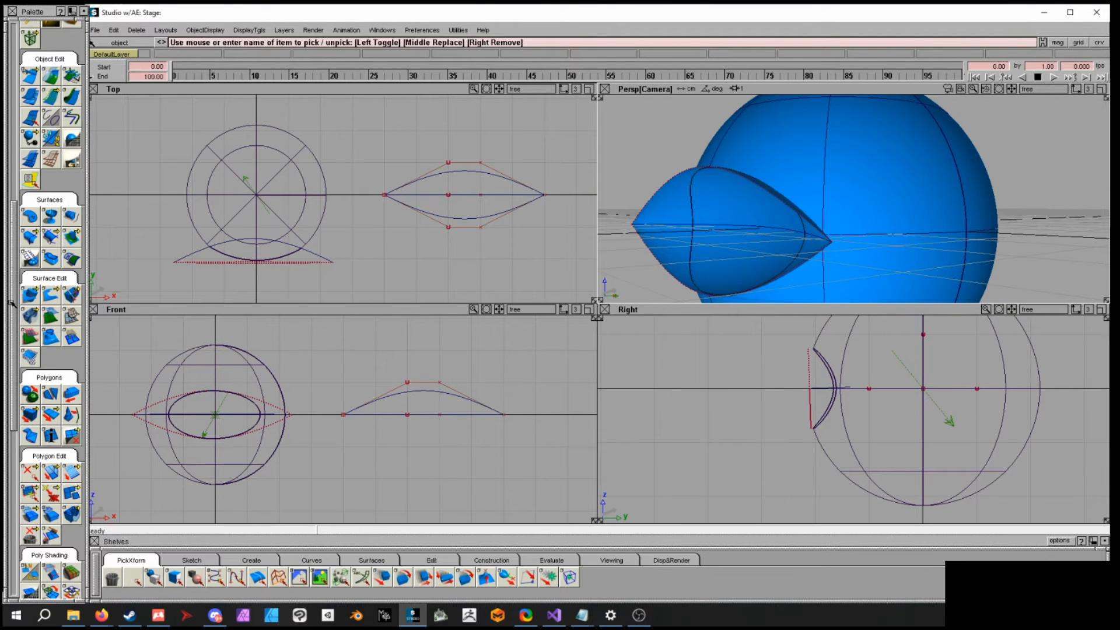
left_click(665, 222)
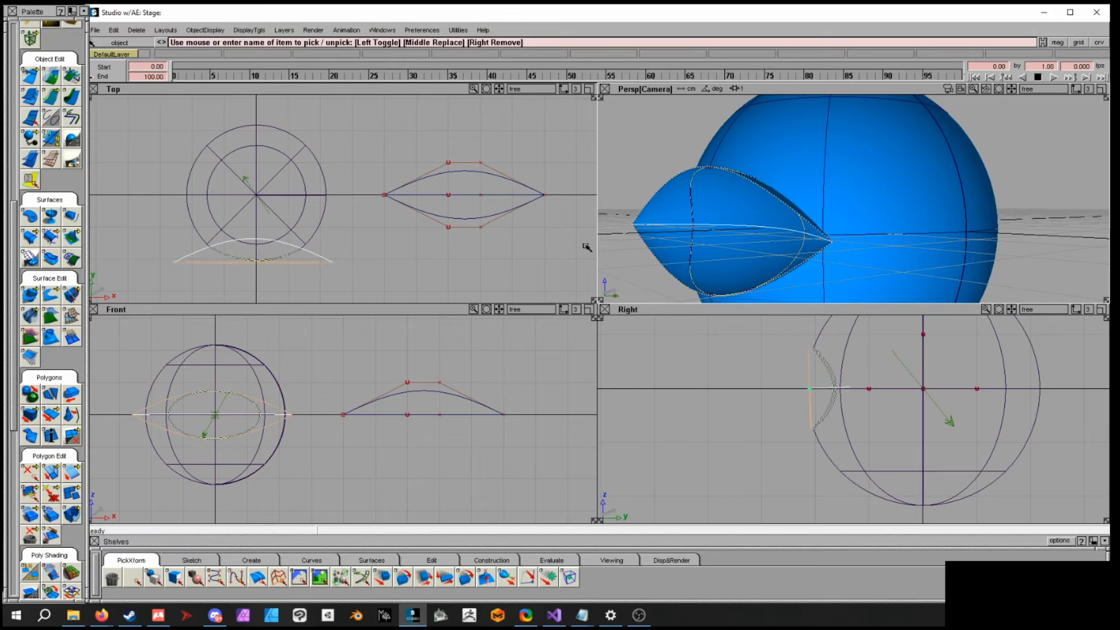
middle_click_drag(665, 239, 667, 226, "ctrl+shift")
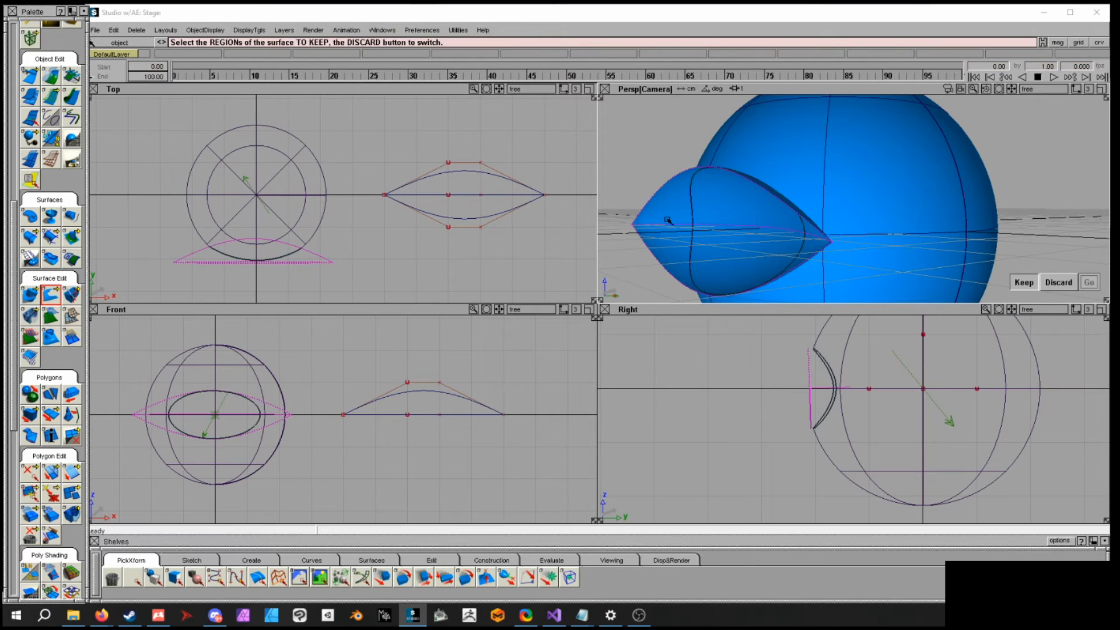
left_click(668, 211)
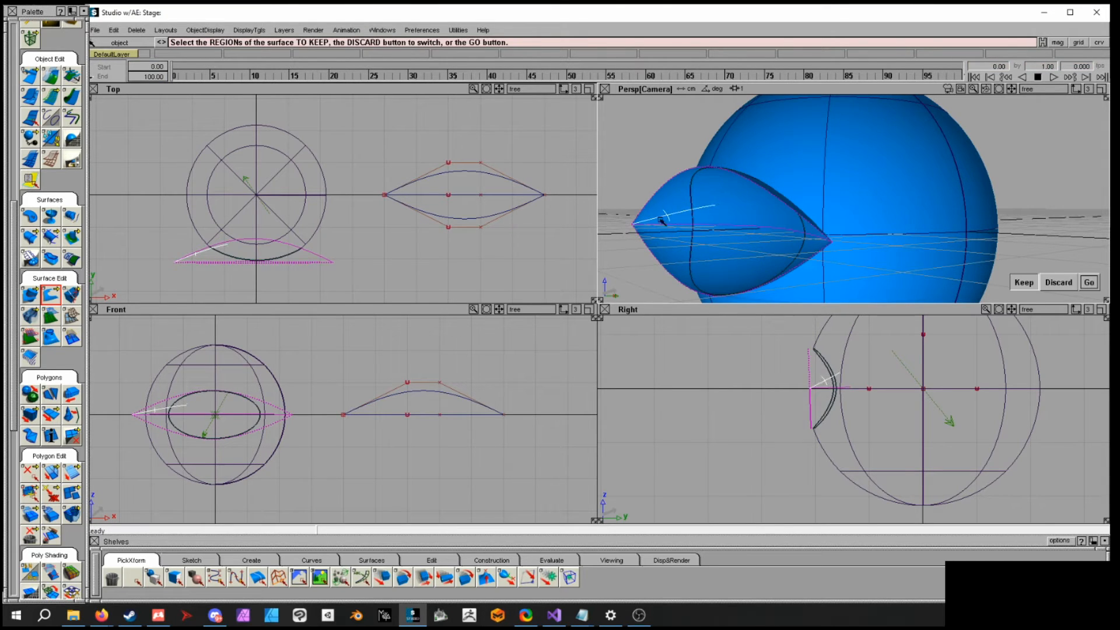
left_click(1053, 283)
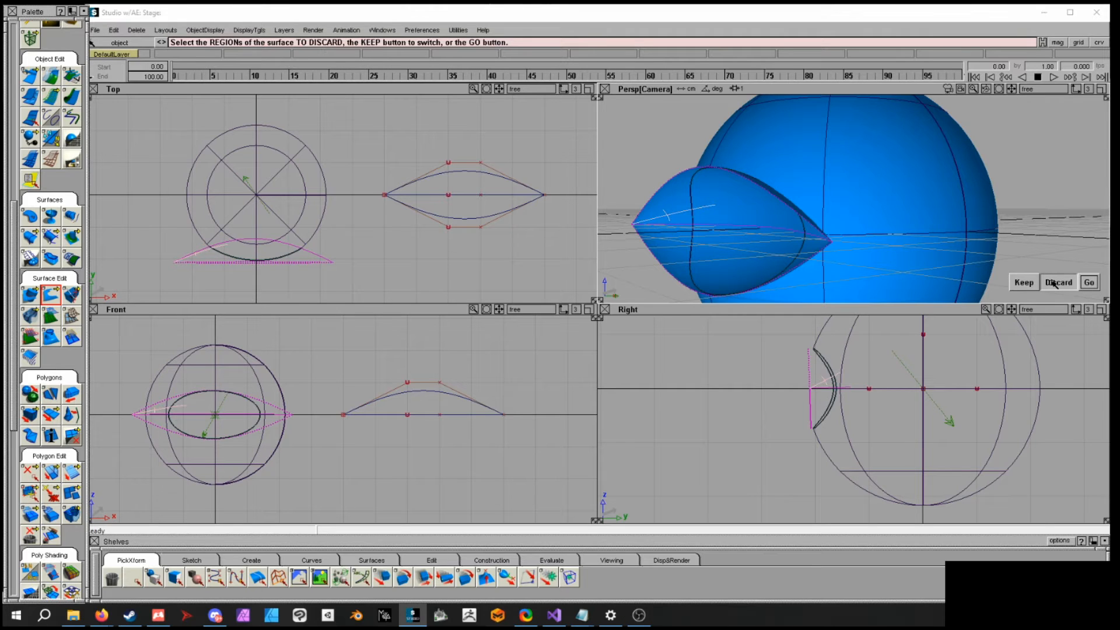
left_click(1090, 283)
- Select the trimmed lens surface and untrim it
left_click_drag(968, 251, 924, 214, "alt+shift")
left_click_drag(961, 243, 986, 218, "alt+shift")
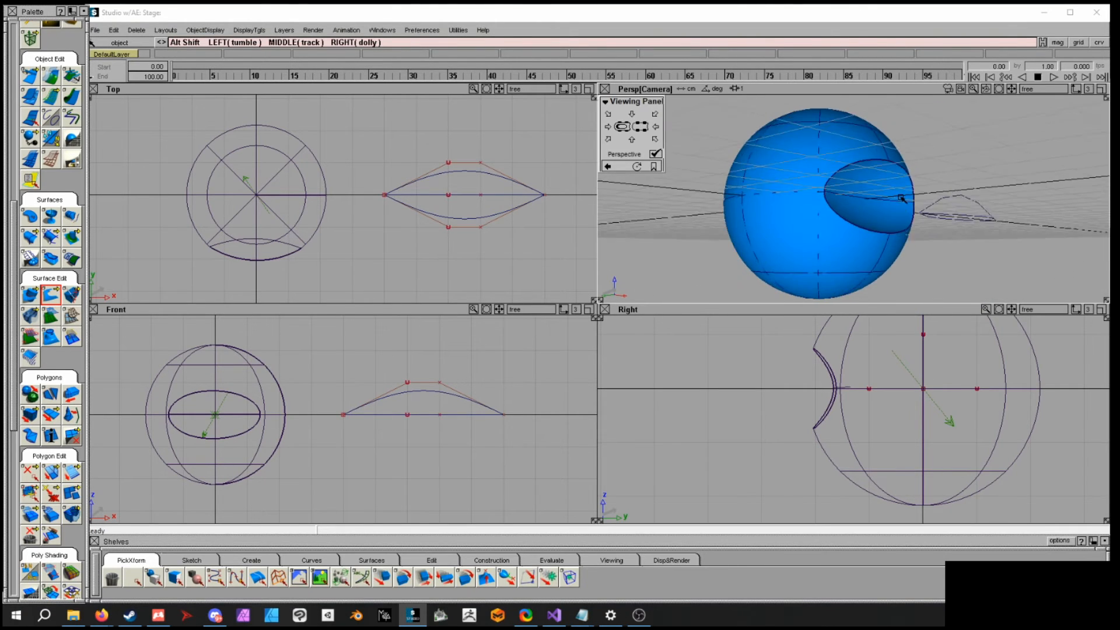
right_click_drag(986, 219, 947, 233, "alt+shift")
left_click_drag(947, 233, 929, 255, "alt+shift")
mouse_move(930, 255)
right_mouse_down("alt+shift")
mouse_move(843, 252)
mouse_move(917, 247)
mouse_move(884, 248)
mouse_move(907, 257)
right_mouse_up("alt+shift")
left_click_drag(849, 252, 853, 260, "alt+shift")
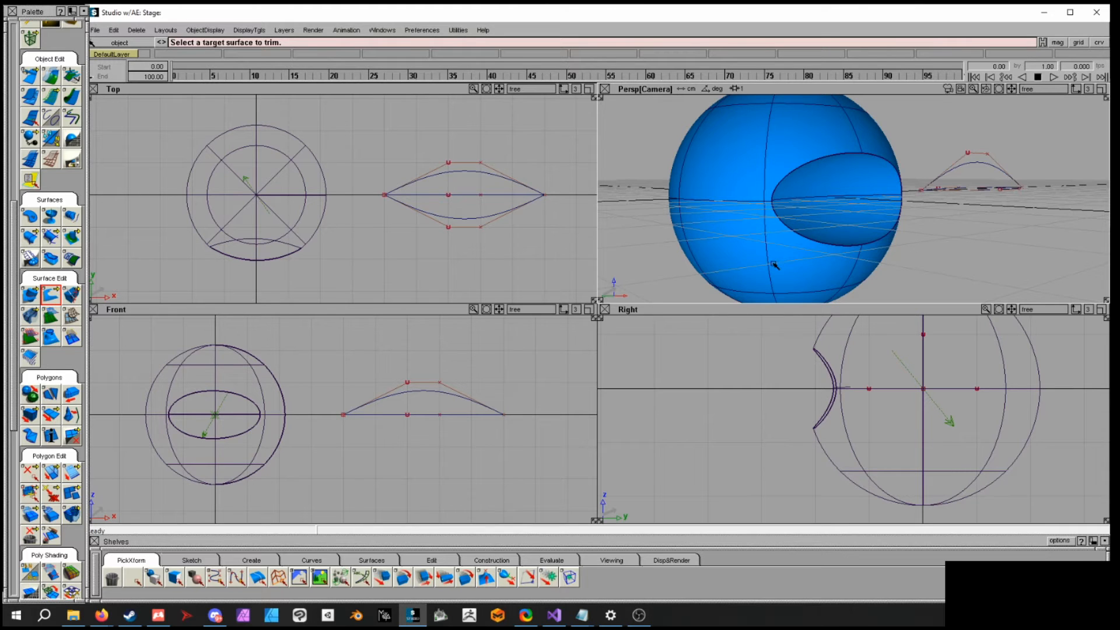
left_click_drag(886, 251, 907, 264, "alt+shift")
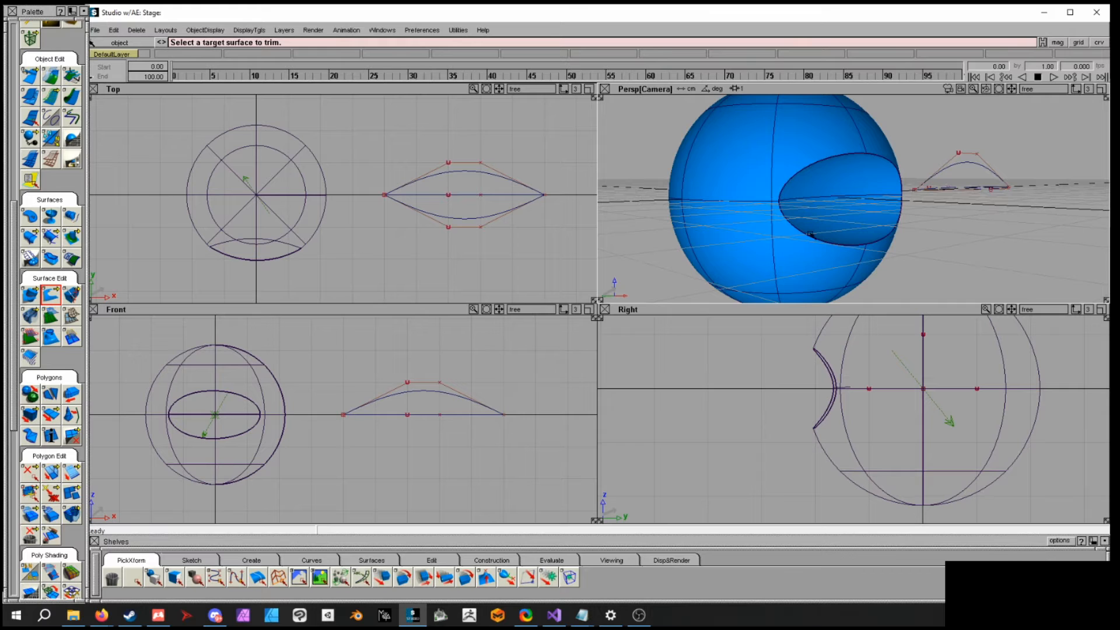
left_click_drag(827, 190, 840, 208, "alt+shift")
left_click(840, 197)
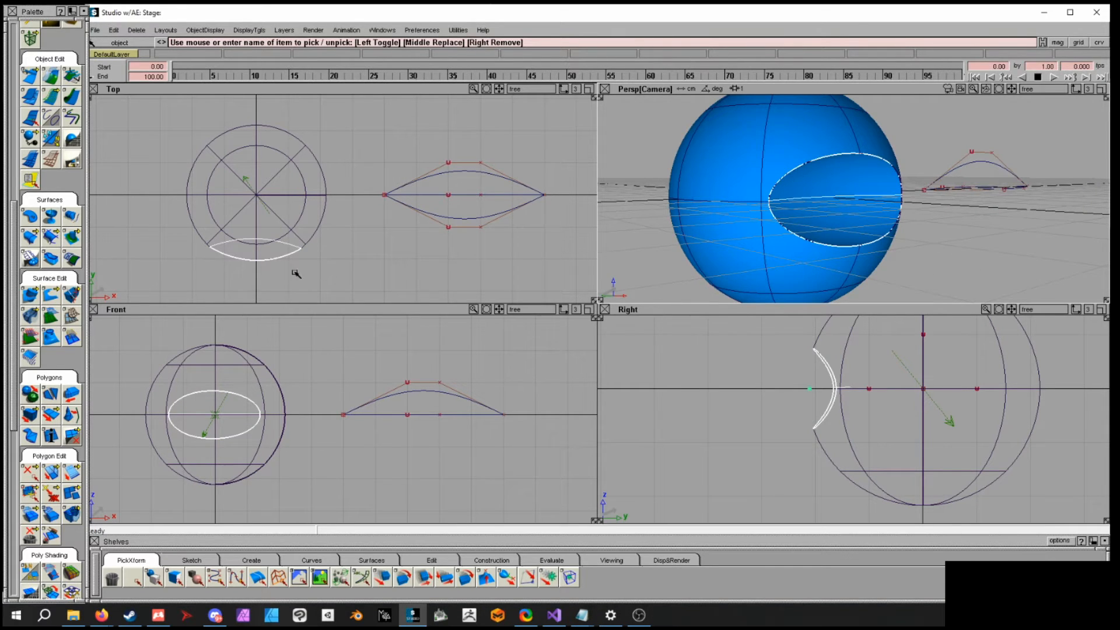
left_click(49, 294)
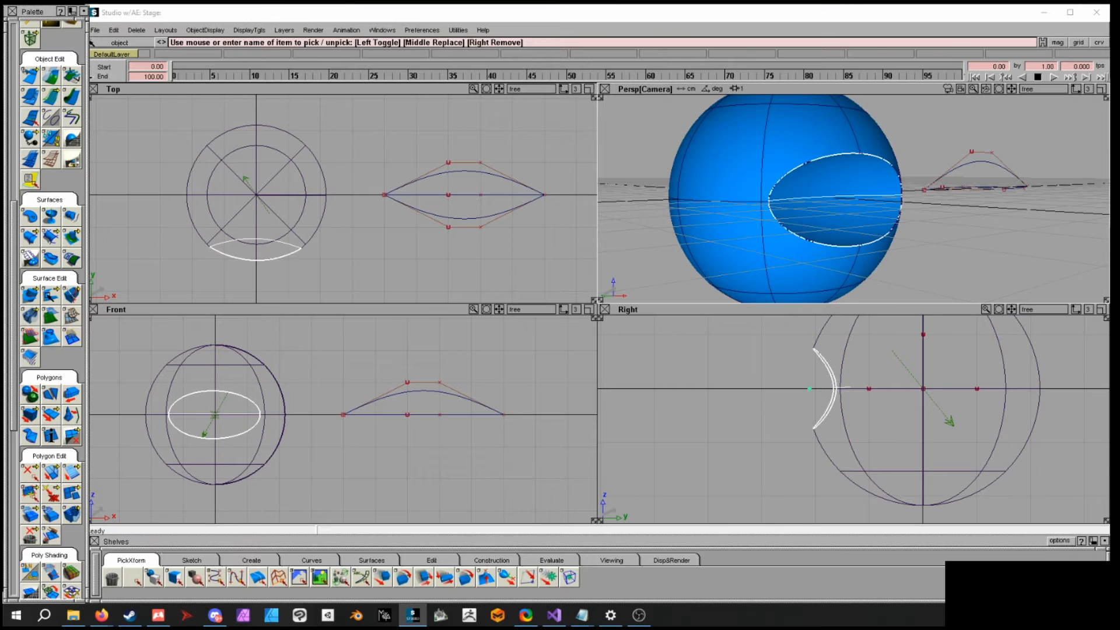
left_click_drag(49, 294, 114, 296)
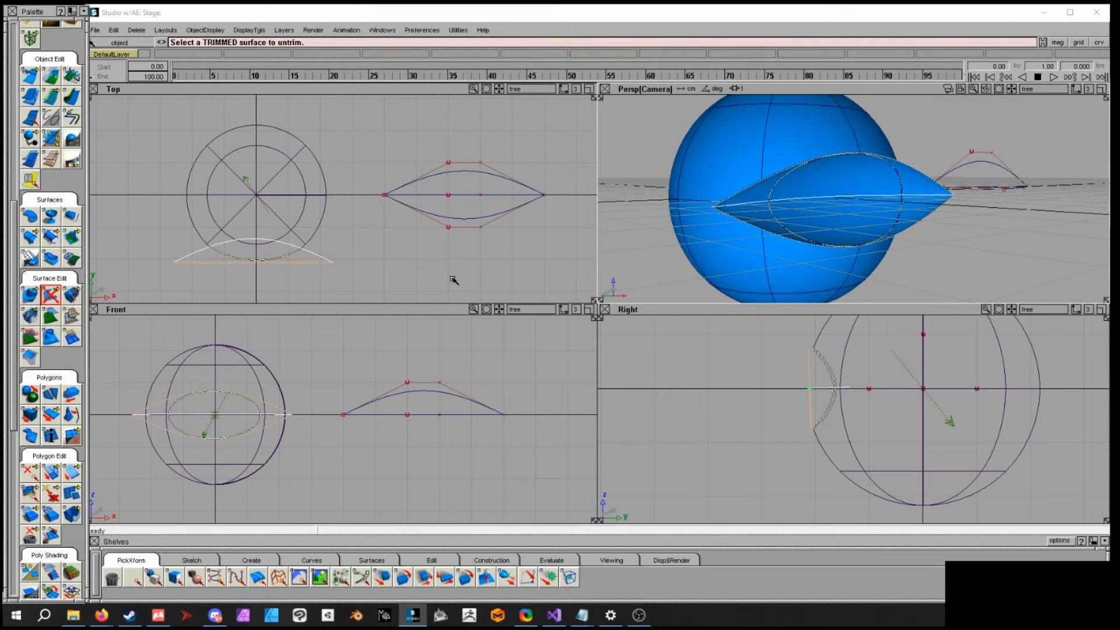
- Trim the lens surface again, discarding the region outside the sphere
left_click_drag(60, 297, 71, 294)
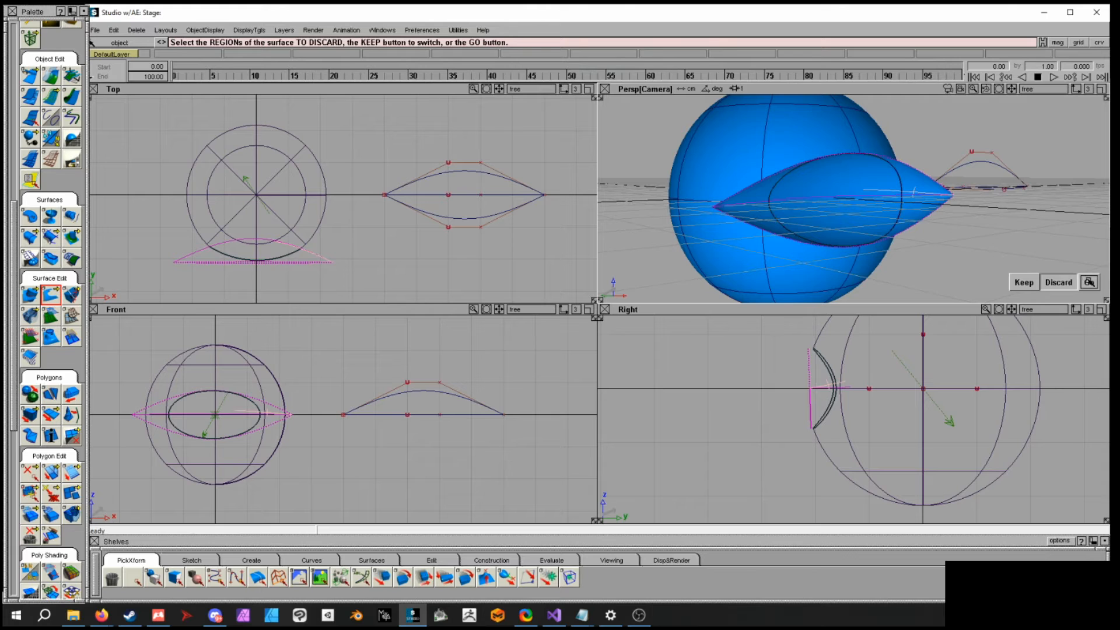
left_click(1090, 281)
left_click_drag(991, 225, 990, 207, "ctrl+shift")
right_click_drag(980, 246, 816, 217, "alt+shift")
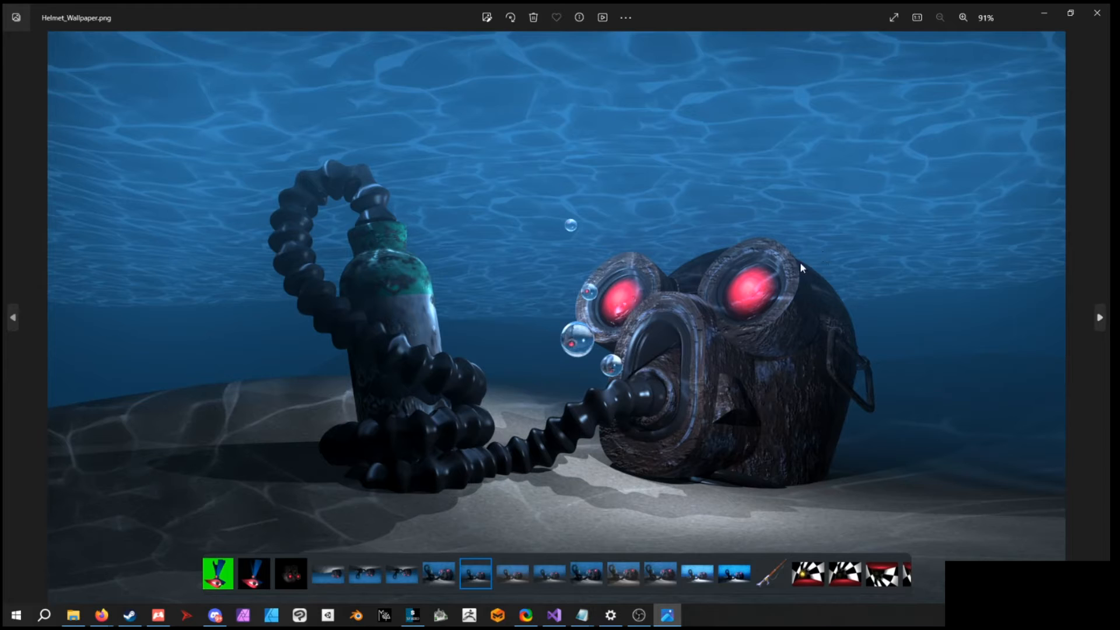
- Examine the helmet wallpaper render with its corrugated tube
scroll(693, 432, "up", 5)
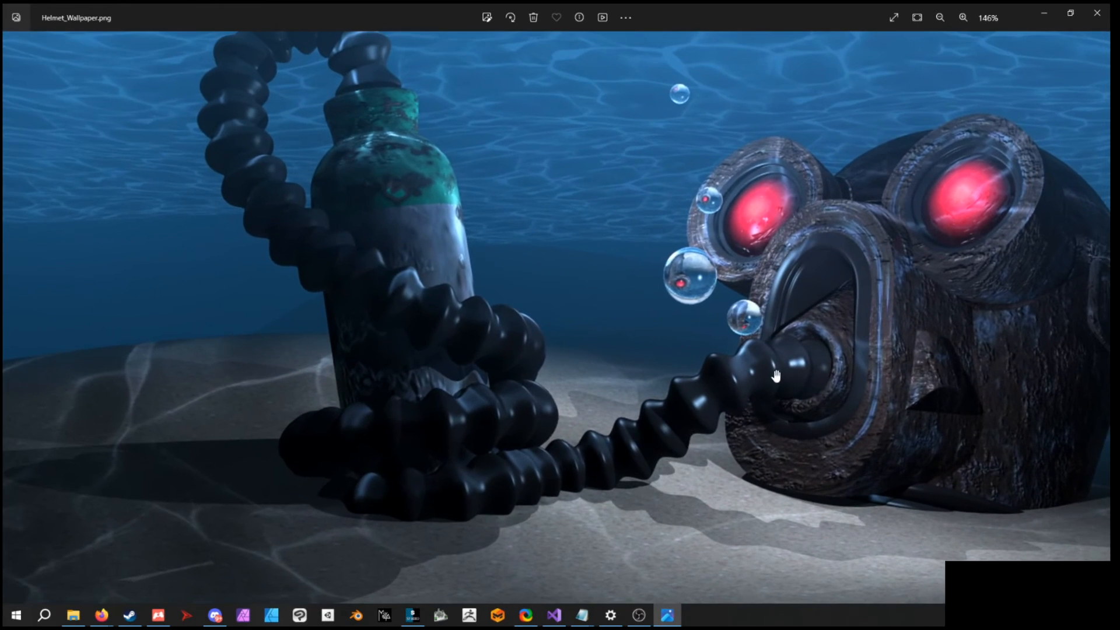
left_click_drag(603, 330, 553, 367)
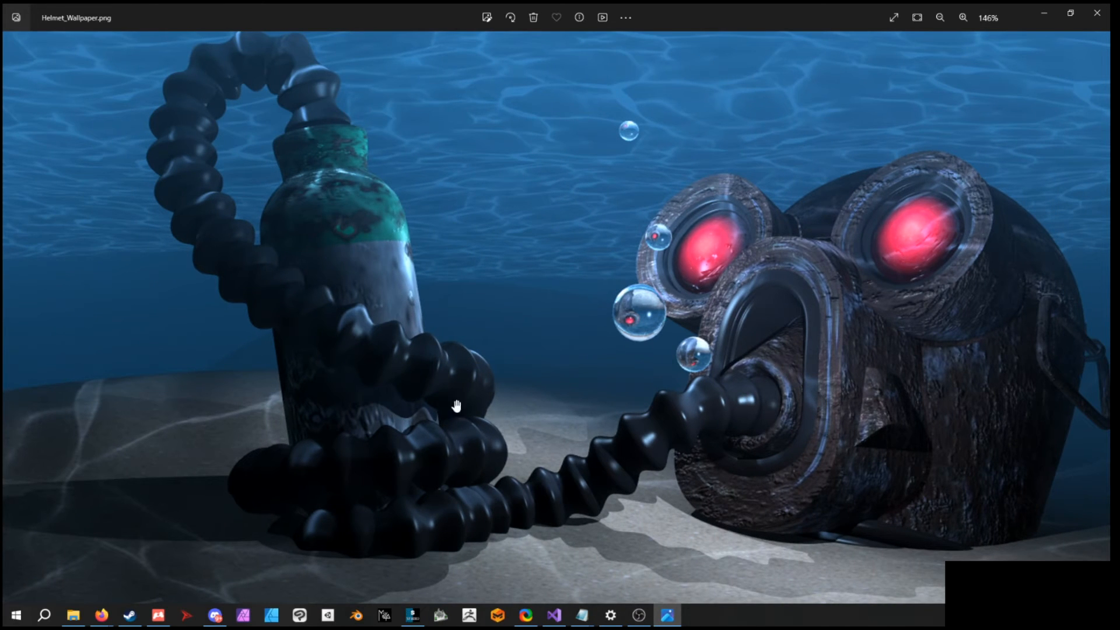
left_click_drag(242, 80, 279, 79)
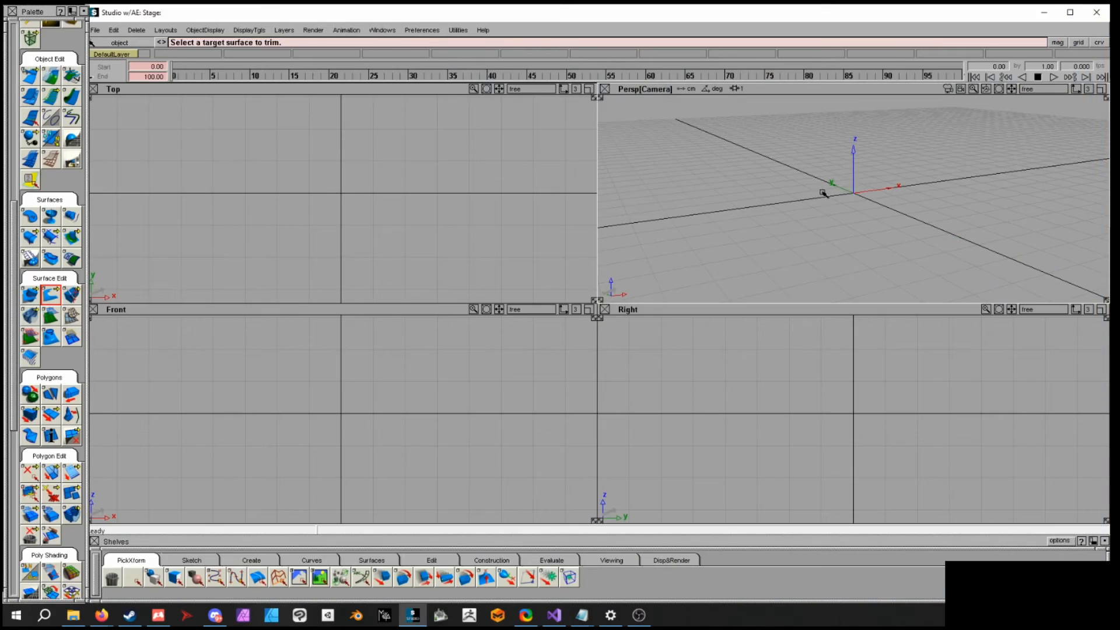
- Draw a wavy nine-CV curve across the Top view
key("alt+shift")
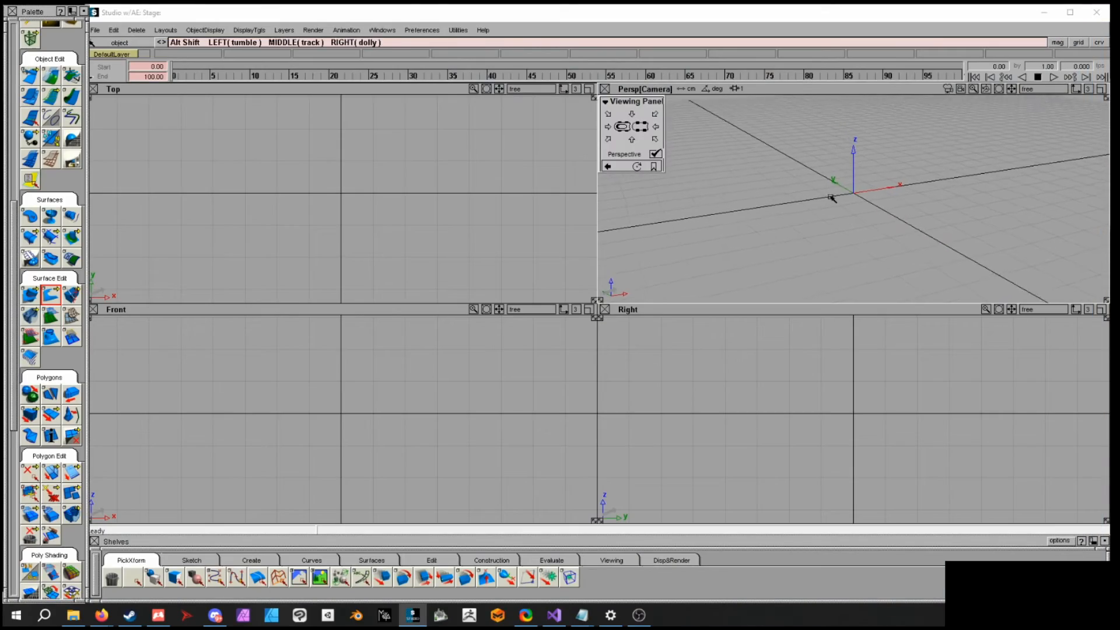
mouse_move(846, 191)
left_mouse_down("alt+shift")
mouse_move(849, 177)
mouse_move(836, 176)
left_mouse_up("alt+shift")
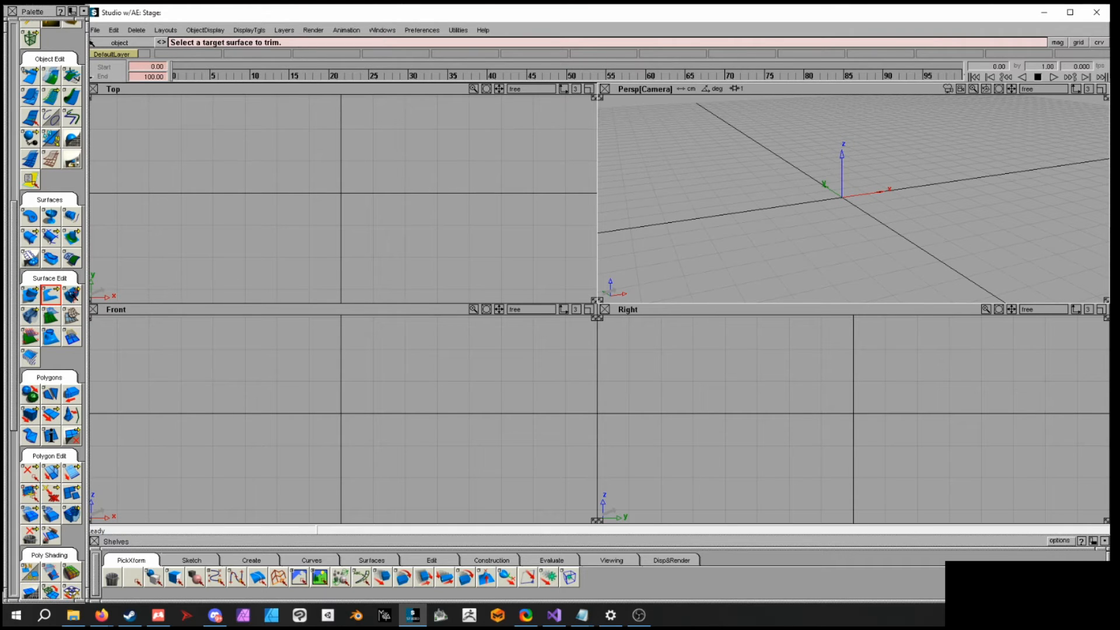
left_click_drag(14, 270, 6, 119)
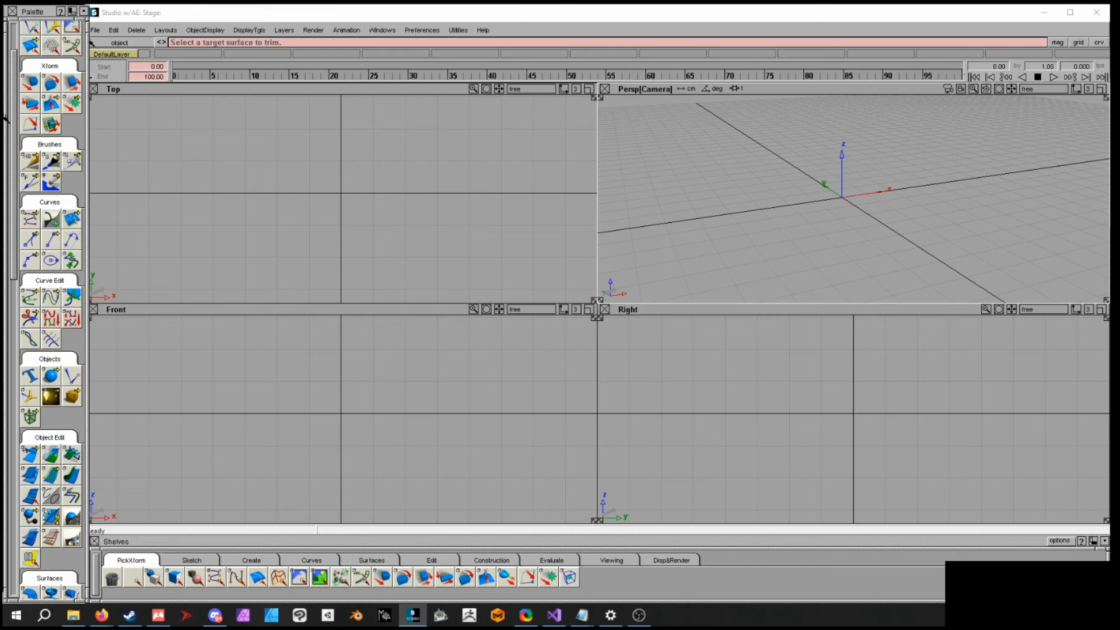
mouse_move(6, 119)
left_mouse_down()
mouse_move(7, 219)
mouse_move(11, 64)
left_mouse_up()
middle_click_drag(433, 220, 454, 232, "alt+shift")
middle_click_drag(836, 205, 836, 205, "alt+shift")
middle_click_drag(451, 207, 438, 187, "alt+shift")
right_click_drag(438, 187, 447, 190, "alt+shift")
middle_click_drag(447, 190, 473, 200, "alt+shift")
left_click(197, 205, "alt")
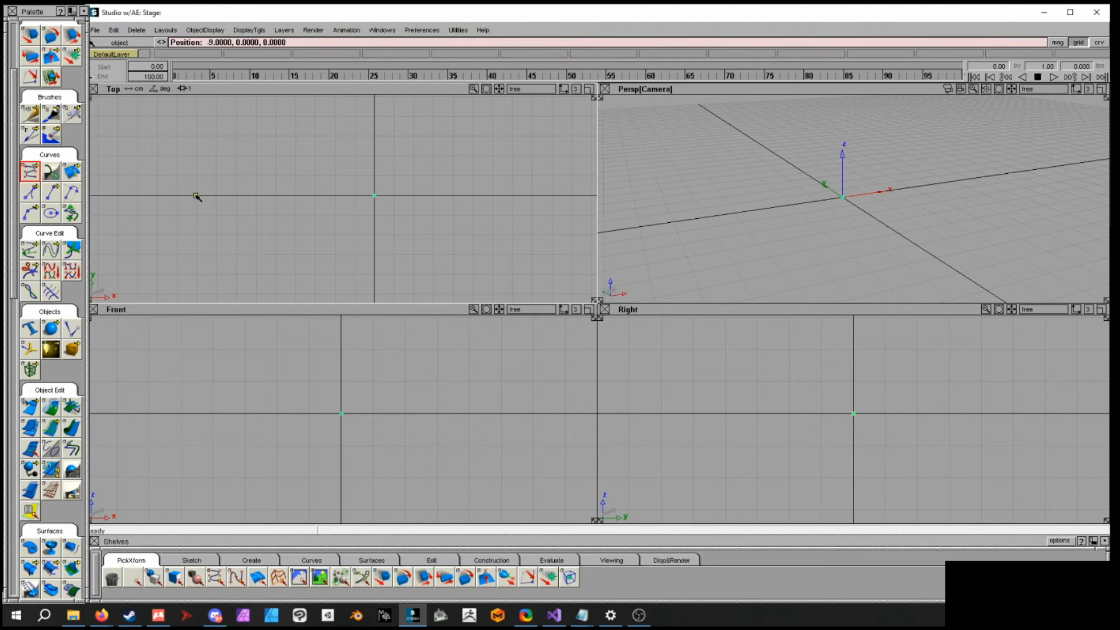
left_click(218, 234, "alt")
left_click(273, 235, "alt")
left_click(302, 196, "alt")
left_click(314, 196, "alt")
left_click(374, 175, "alt")
left_click(455, 196, "alt")
left_click(493, 235, "alt")
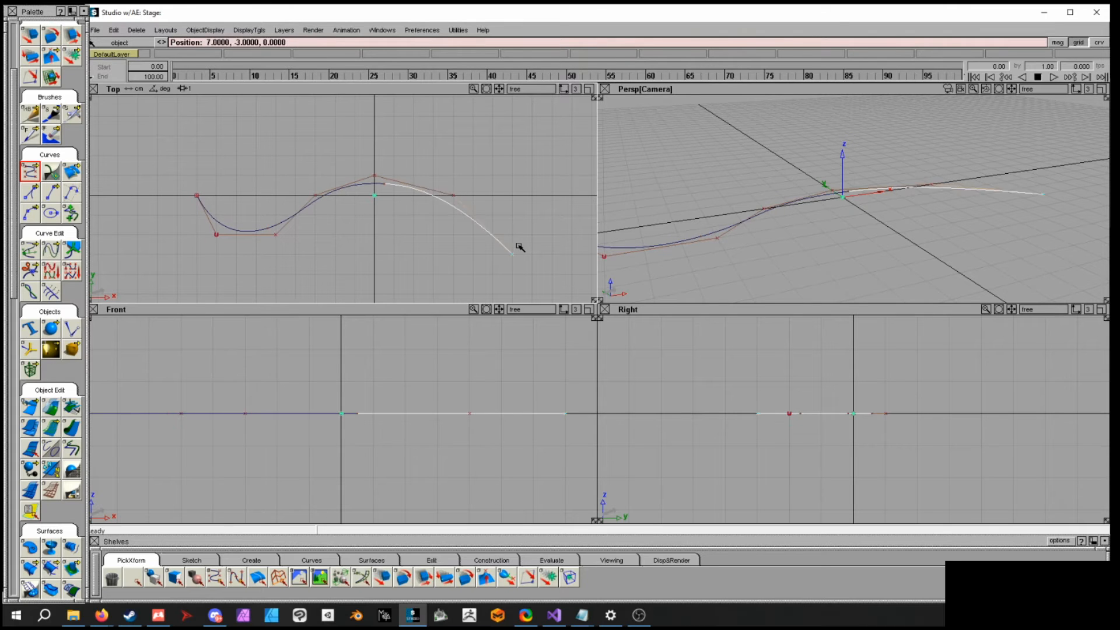
left_click(572, 235, "alt")
- Move several of the curve's CVs up and down so the curve also waves vertically in the Front view
left_click_drag(916, 247, 854, 197, "alt+shift")
left_click_drag(873, 236, 896, 235, "ctrl+shift")
left_click(841, 190)
middle_click_drag(901, 226, 903, 210, "ctrl+shift")
right_click_drag(902, 211, 869, 163)
left_click(728, 226)
right_click_drag(753, 234, 857, 283)
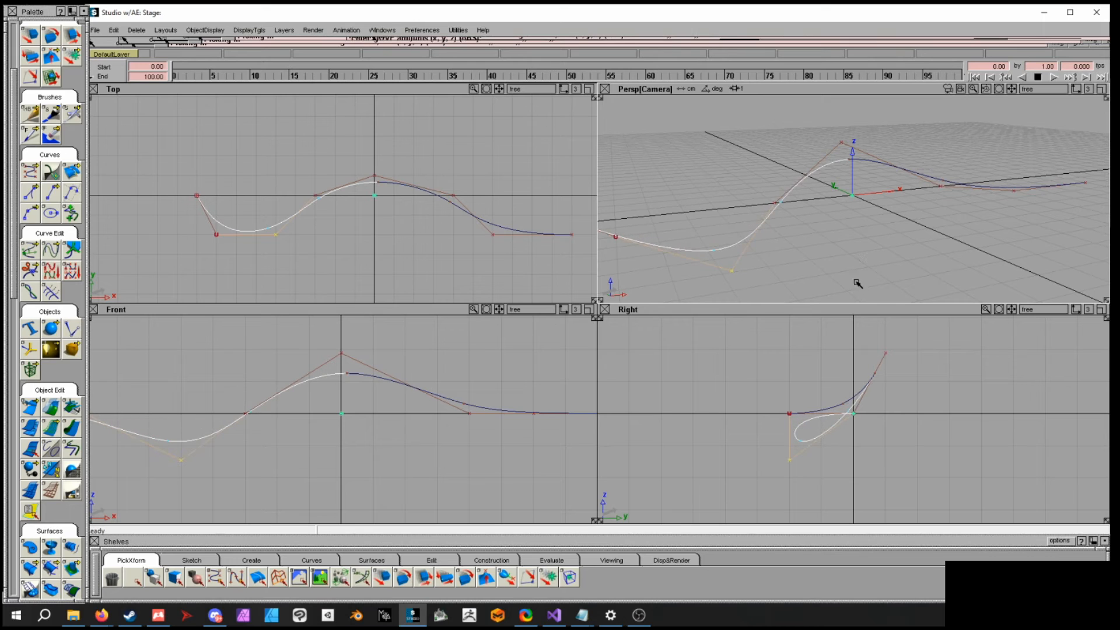
left_click(1015, 190)
right_click_drag(1015, 191, 1031, 251)
left_click_drag(879, 246, 953, 232, "alt+shift")
left_click_drag(885, 217, 887, 199, "ctrl+shift")
left_click_drag(805, 243, 853, 243, "alt+shift")
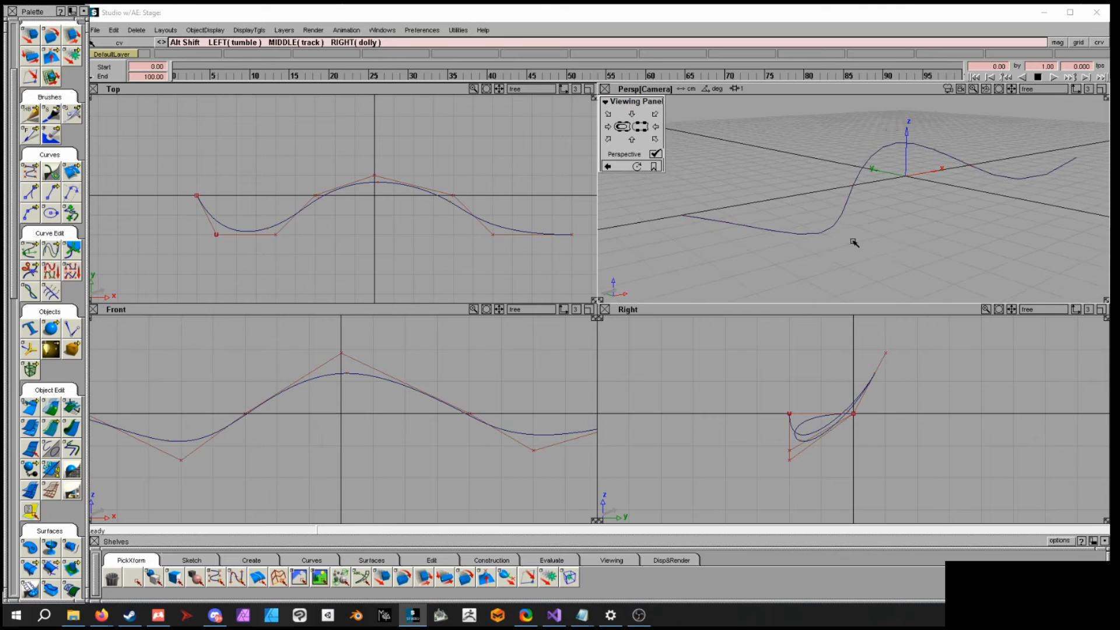
- Create a construction plane at the curve's starting point and adjust its orientation manipulators
left_click(493, 560)
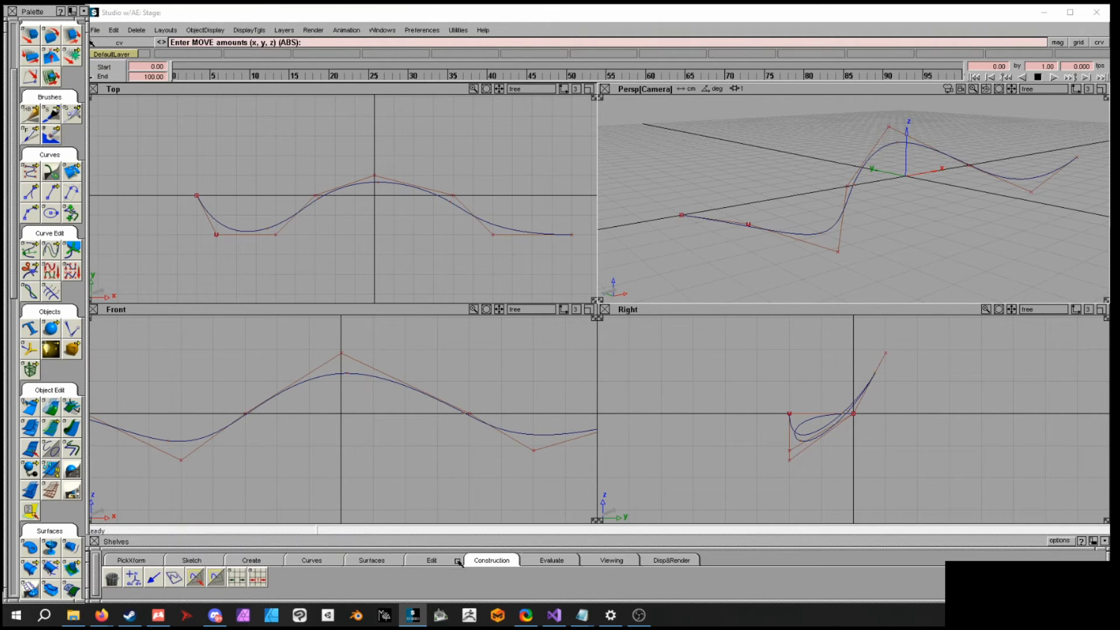
left_click(174, 577)
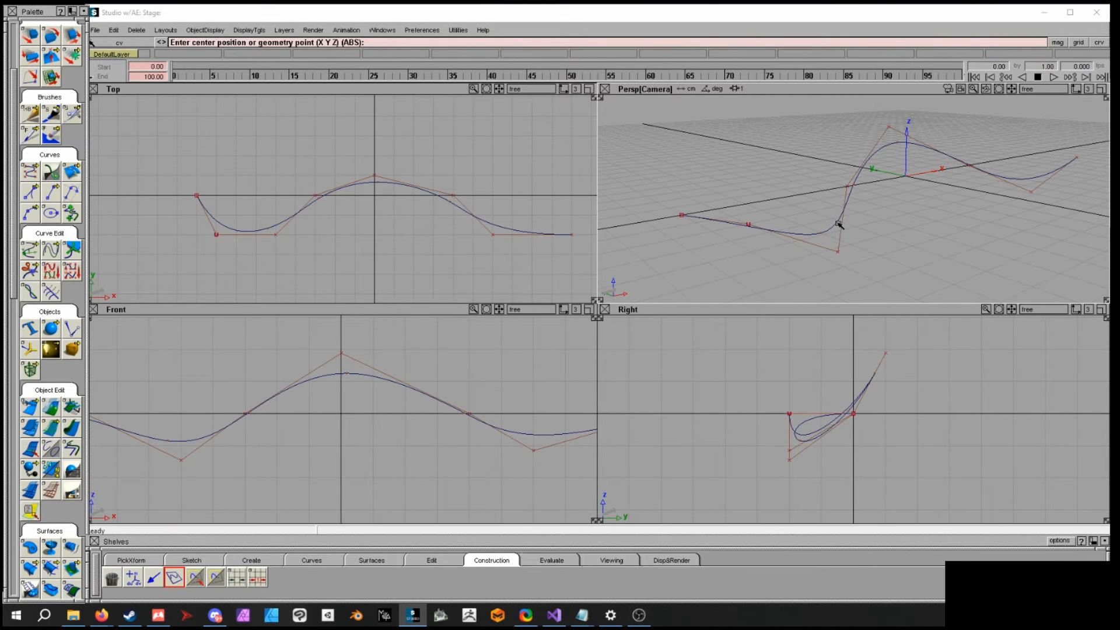
left_click_drag(840, 222, 655, 227, "ctrl+alt")
middle_click_drag(773, 231, 840, 220, "alt+shift")
left_click(1045, 283)
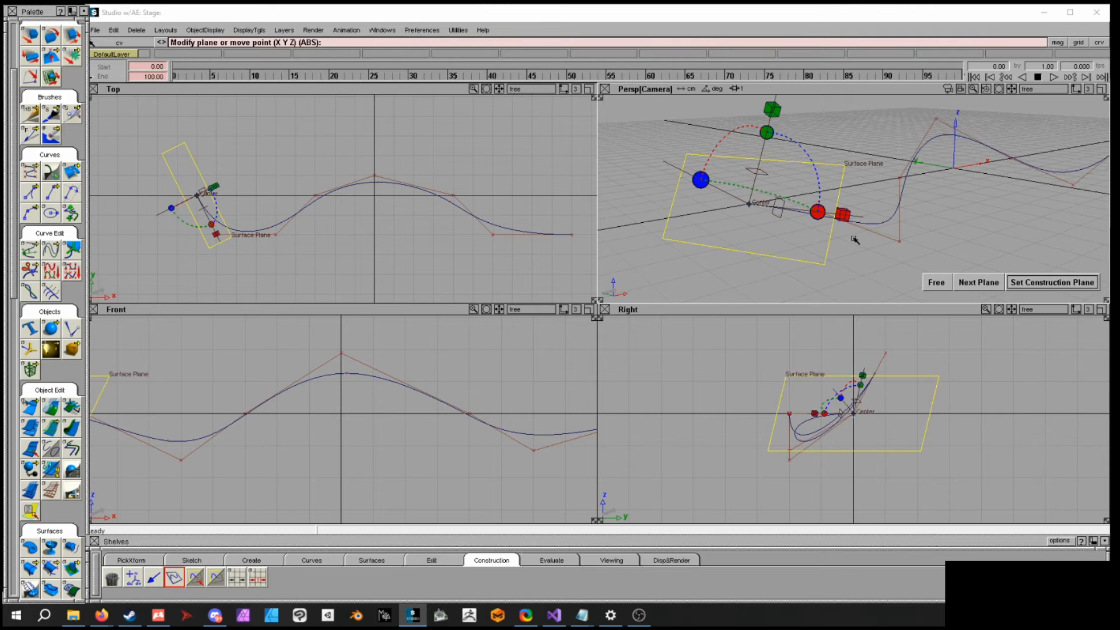
left_click_drag(853, 240, 843, 167, "alt+shift")
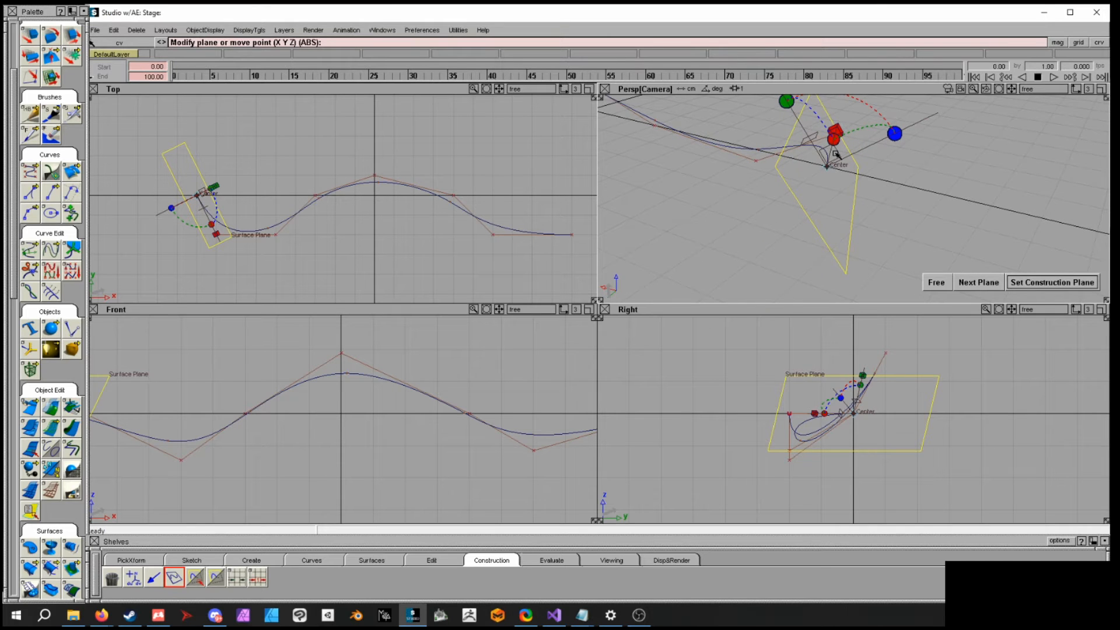
left_click_drag(858, 220, 863, 266, "alt+shift")
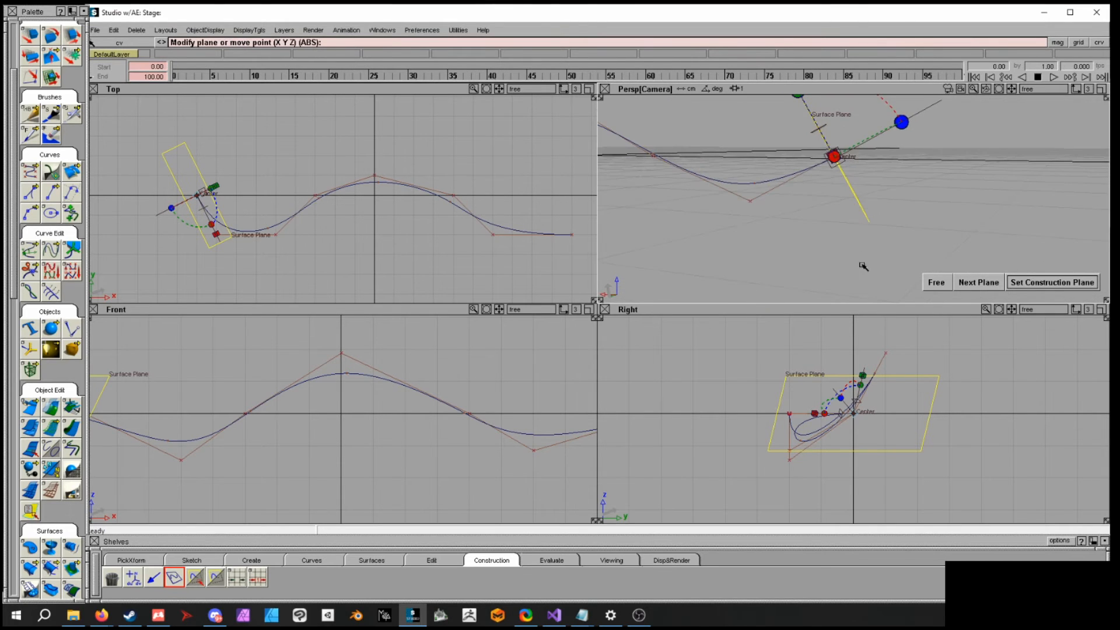
left_click_drag(842, 155, 837, 205, "alt+shift")
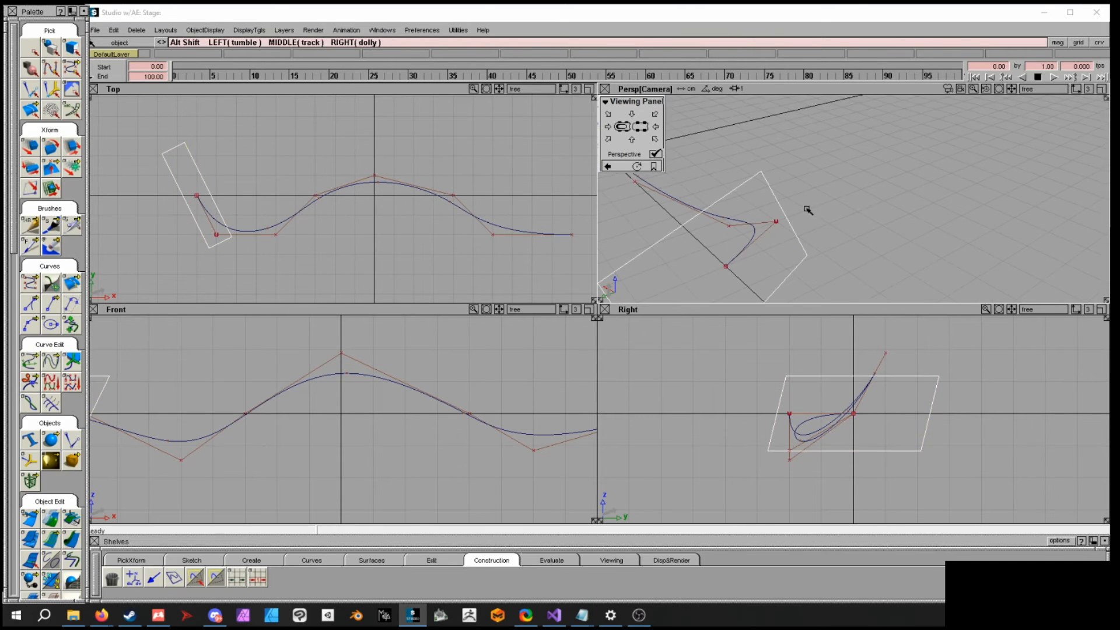
- Rotate the construction plane with local rotation values 0,90,0
left_click(45, 146)
left_click_drag(737, 210, 762, 188, "alt+shift")
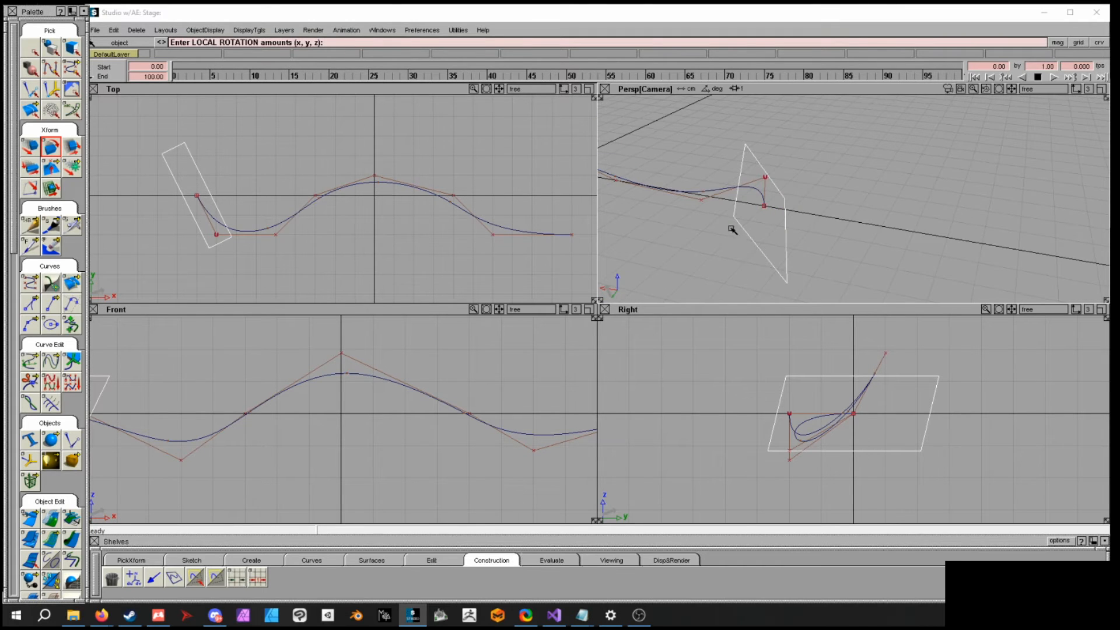
left_click(363, 43)
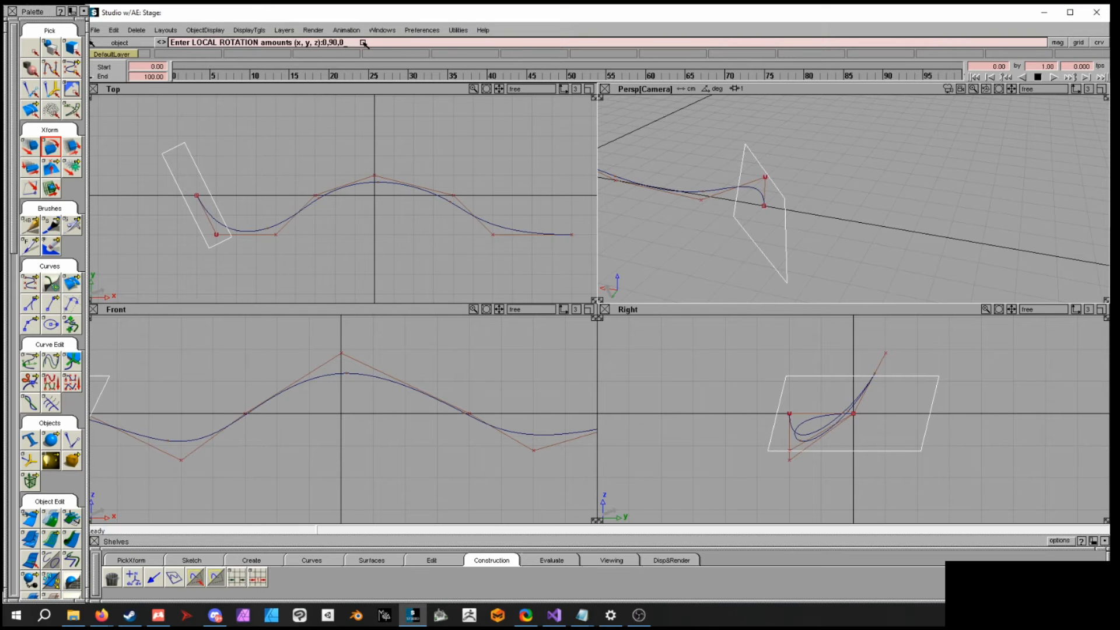
type("0,90,0")
key("Return")
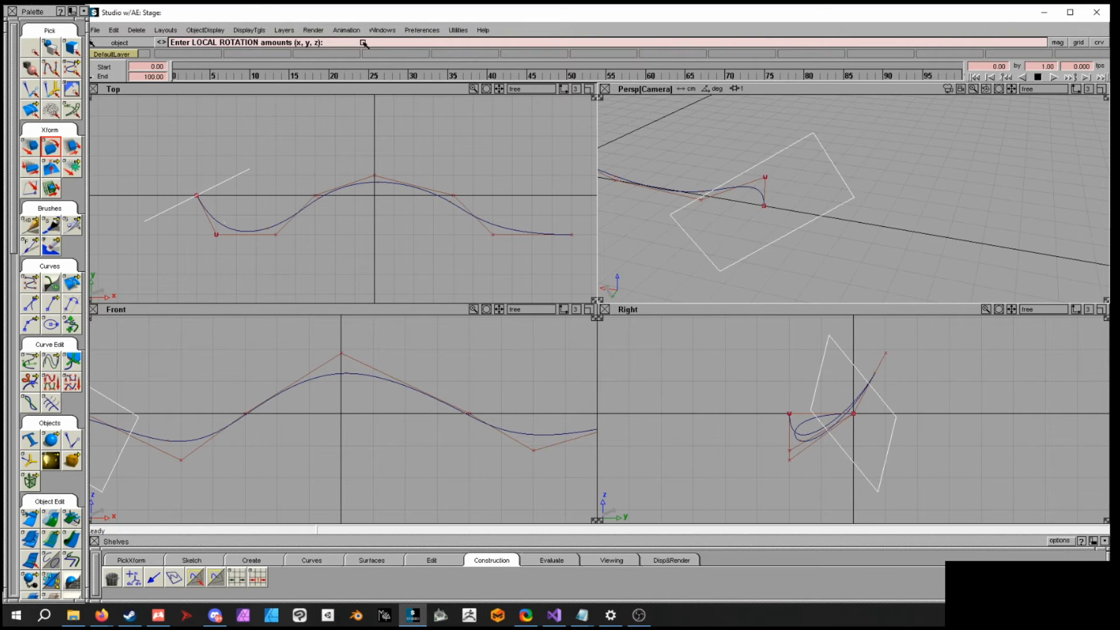
mouse_move(758, 155)
left_mouse_down("alt+shift")
mouse_move(842, 140)
mouse_move(805, 183)
mouse_move(827, 234)
mouse_move(755, 153)
left_mouse_up("alt+shift")
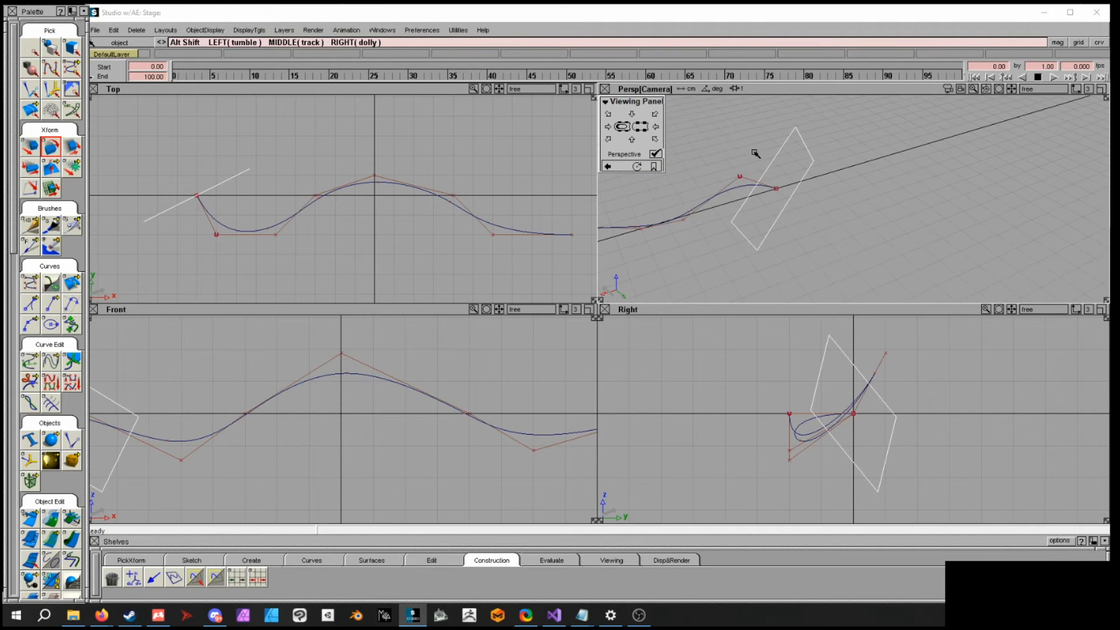
left_click_drag(838, 215, 831, 241, "alt+shift")
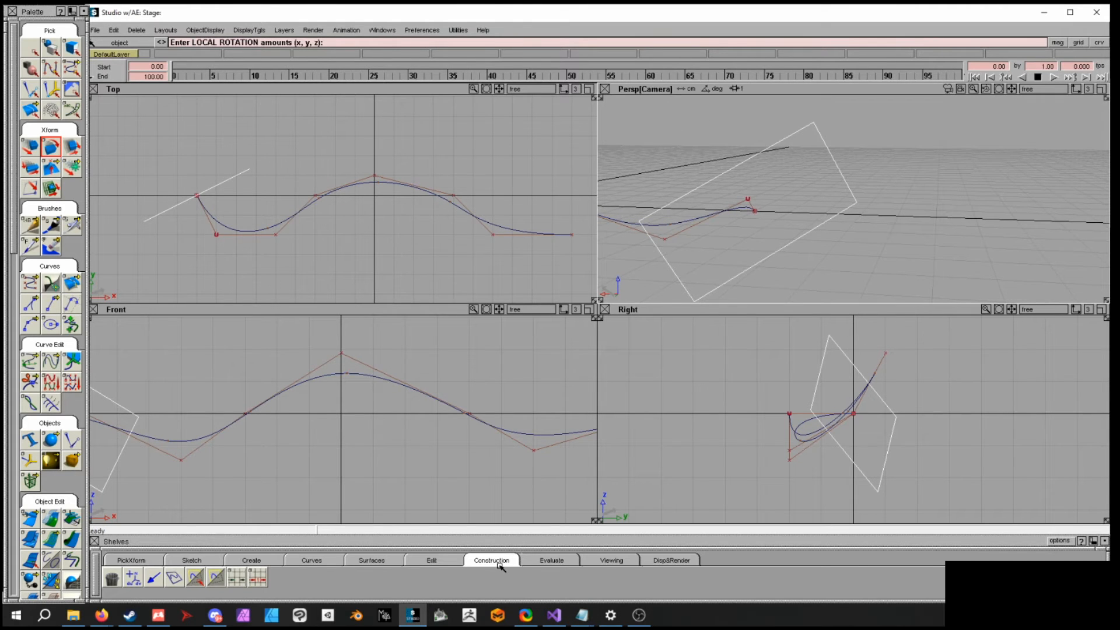
- Set the rotated plane as the active construction plane
left_click(195, 578)
left_click_drag(816, 152, 573, 142, "alt+shift")
middle_click_drag(382, 214, 529, 164, "alt+shift")
right_click_drag(437, 205, 442, 259, "alt+shift")
middle_click_drag(385, 470, 589, 373, "alt+shift")
right_click_drag(519, 382, 492, 408, "alt+shift")
middle_click_drag(492, 407, 453, 412, "alt+shift")
middle_click_drag(914, 424, 836, 414, "alt+shift")
left_click_drag(820, 237, 769, 166, "alt+shift")
middle_click_drag(838, 184, 830, 195, "alt+shift")
right_click_drag(830, 195, 884, 228, "alt+shift")
middle_click_drag(393, 205, 378, 211, "alt+shift")
right_click_drag(379, 211, 412, 225, "alt+shift")
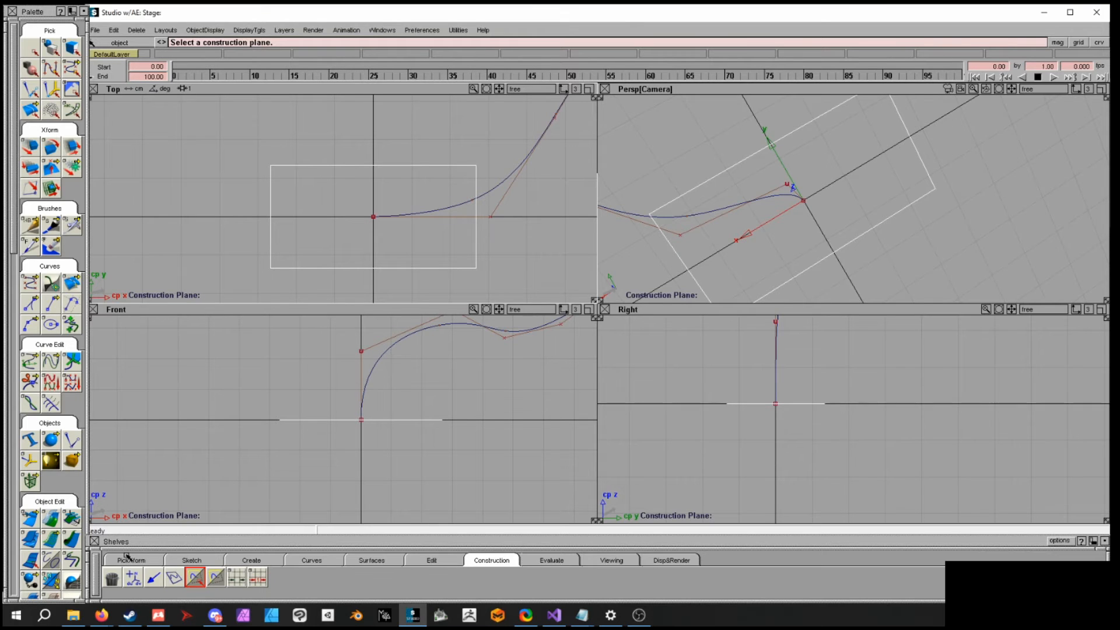
- Create a circle primitive at the construction plane's origin and scale it up
left_click(252, 560)
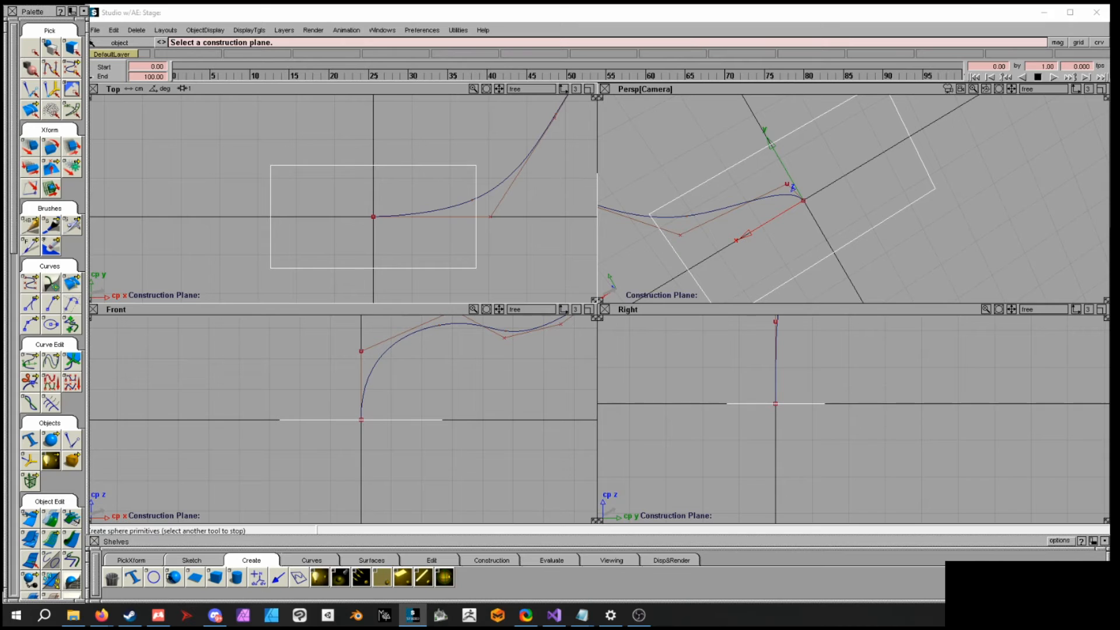
left_click(154, 578)
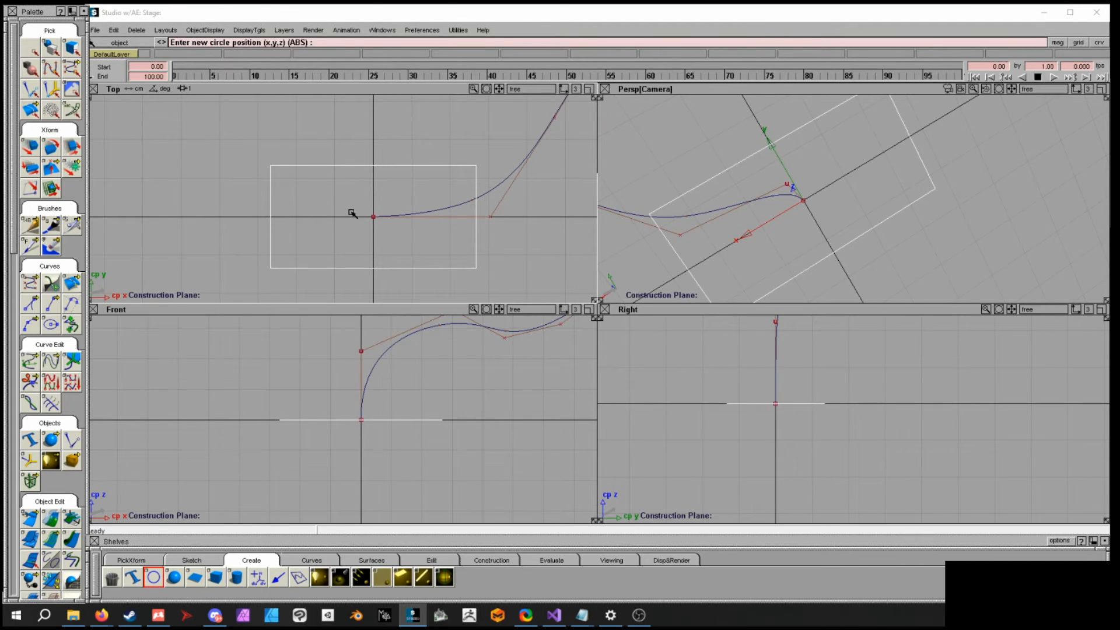
left_click(382, 222, "alt")
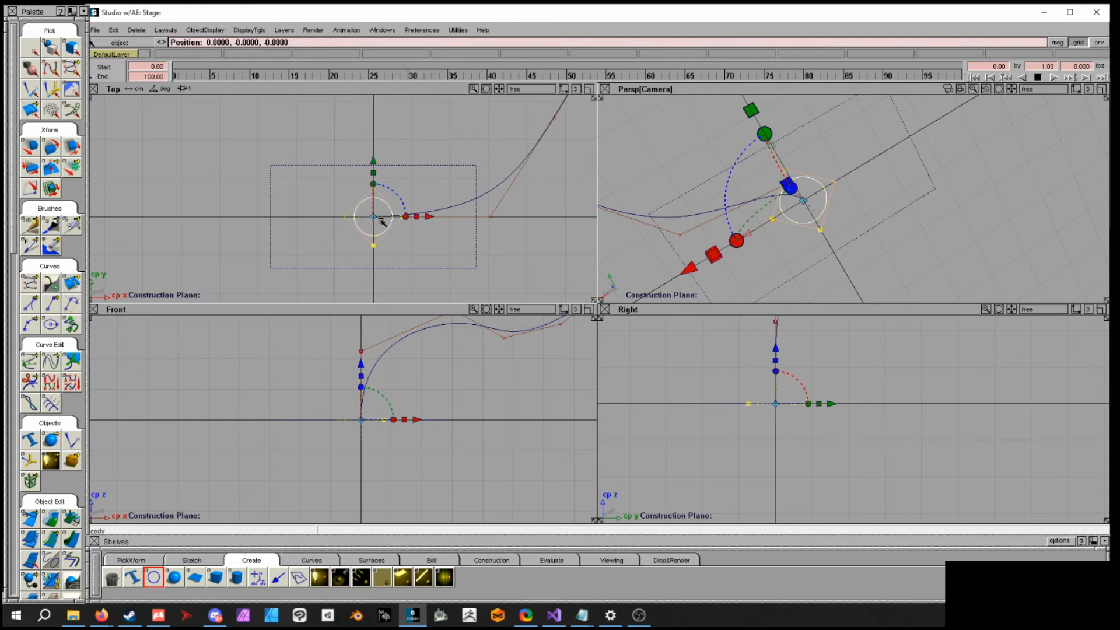
right_click_drag(427, 252, 436, 253, "ctrl+shift")
left_click_drag(436, 253, 493, 273)
- Toggle from the construction plane back to world space
left_click(501, 560)
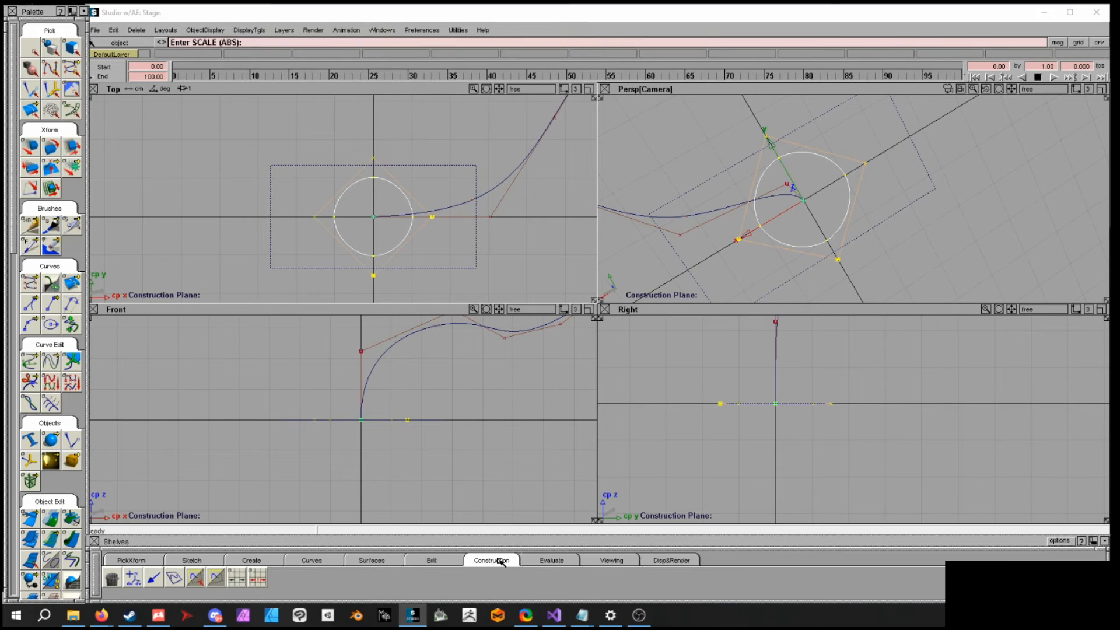
left_click(215, 578)
left_click_drag(892, 210, 925, 206, "alt+shift")
middle_click_drag(878, 166, 877, 209, "alt+shift")
left_click_drag(877, 175, 878, 154, "ctrl+shift")
left_click_drag(880, 201, 885, 213, "ctrl+shift")
- Select the construction plane and delete it
left_click(881, 179)
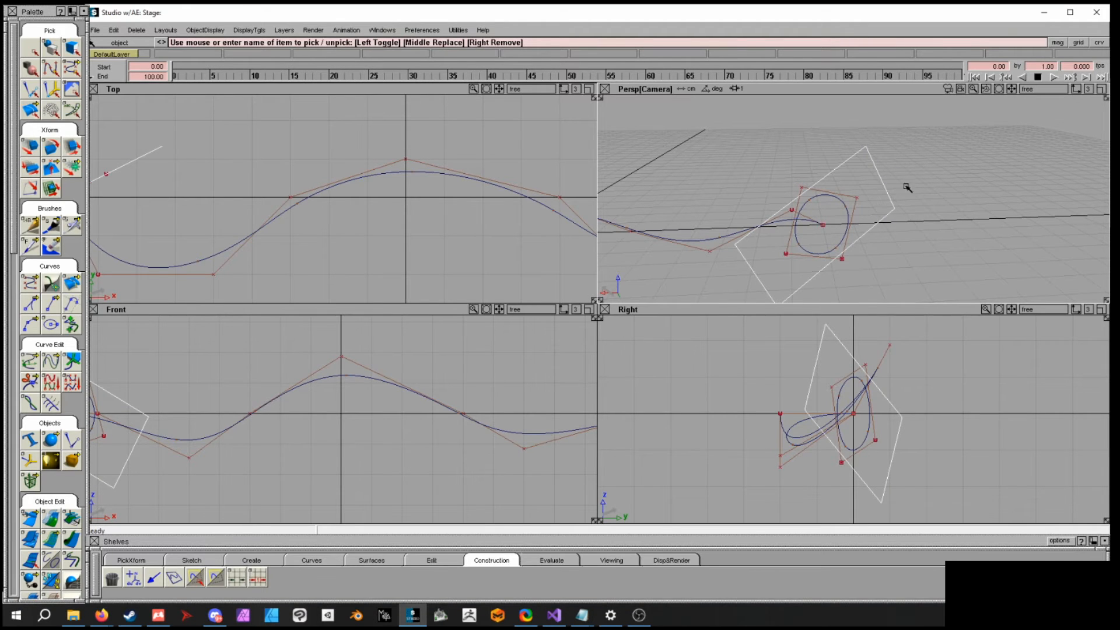
key("Delete")
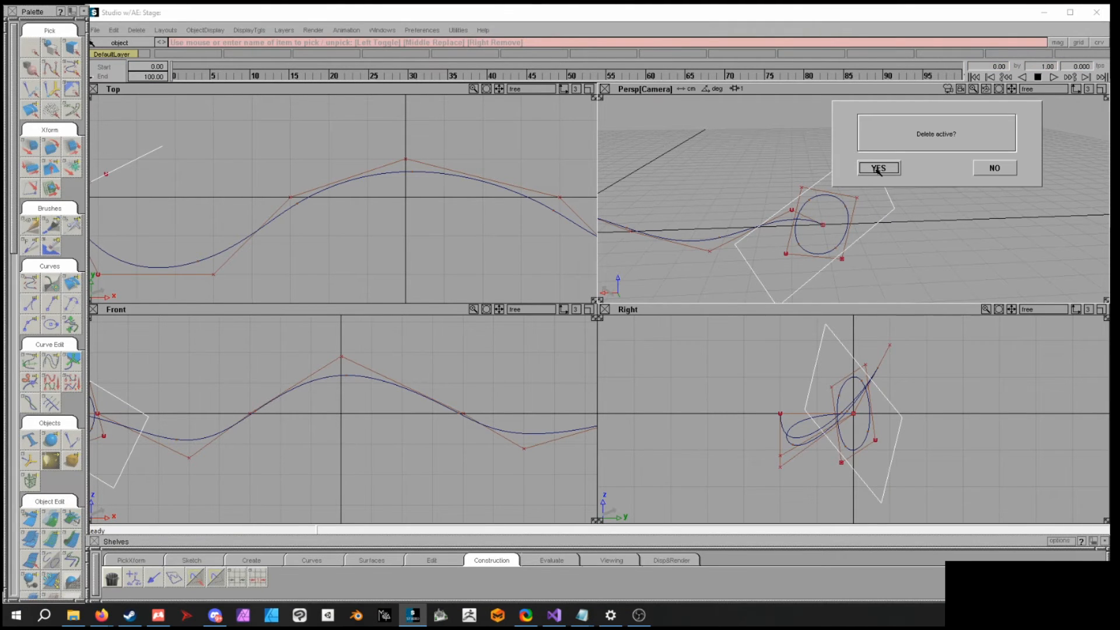
left_click(877, 169)
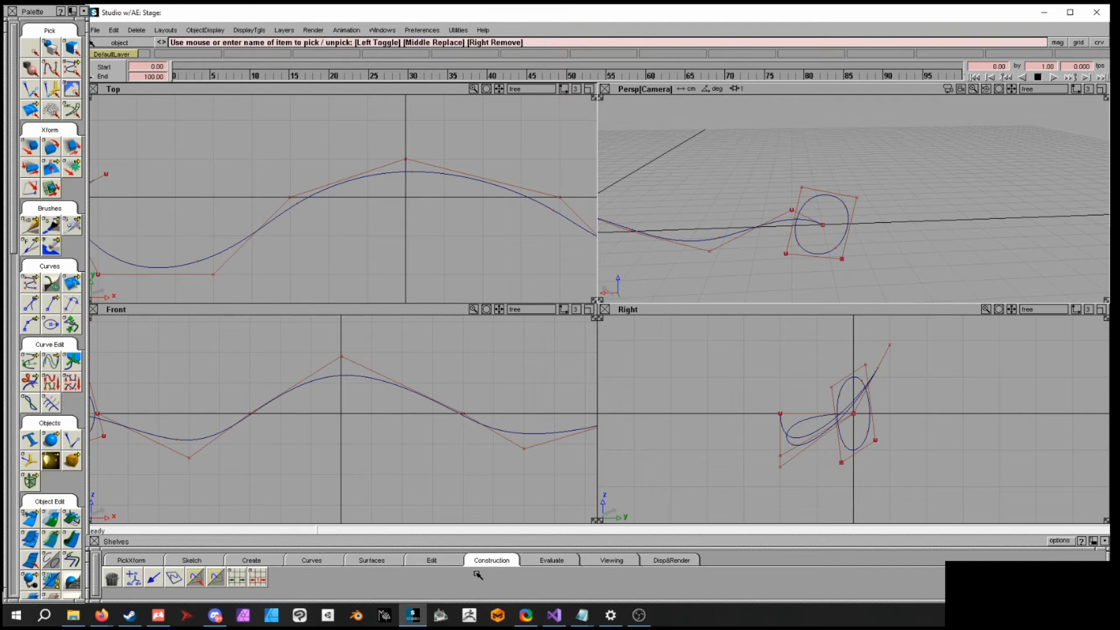
- Select the circle and move it to the origin beneath the curve's middle peak
mouse_move(887, 170)
left_mouse_down("alt+shift")
mouse_move(790, 210)
mouse_move(776, 181)
mouse_move(777, 305)
mouse_move(847, 203)
mouse_move(634, 220)
mouse_move(639, 262)
mouse_move(804, 184)
mouse_move(756, 191)
mouse_move(931, 234)
mouse_move(703, 133)
mouse_move(914, 218)
mouse_move(793, 217)
mouse_move(823, 222)
mouse_move(845, 138)
mouse_move(922, 230)
mouse_move(813, 225)
mouse_move(732, 193)
mouse_move(718, 234)
left_mouse_up("alt+shift")
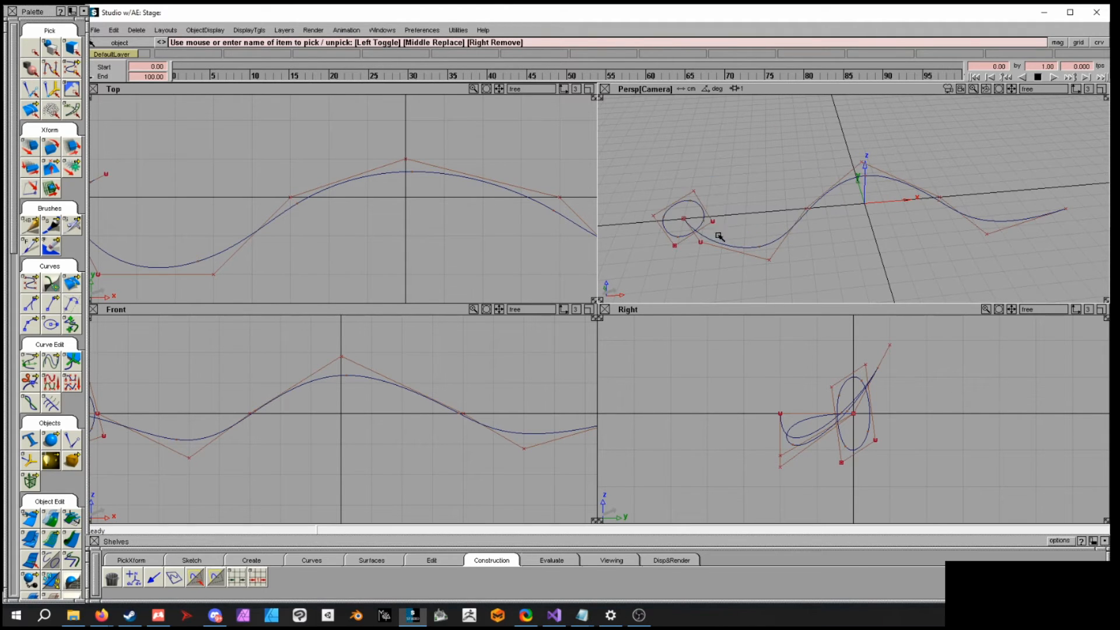
left_click(696, 205)
middle_click_drag(346, 218, 483, 247, "alt+shift")
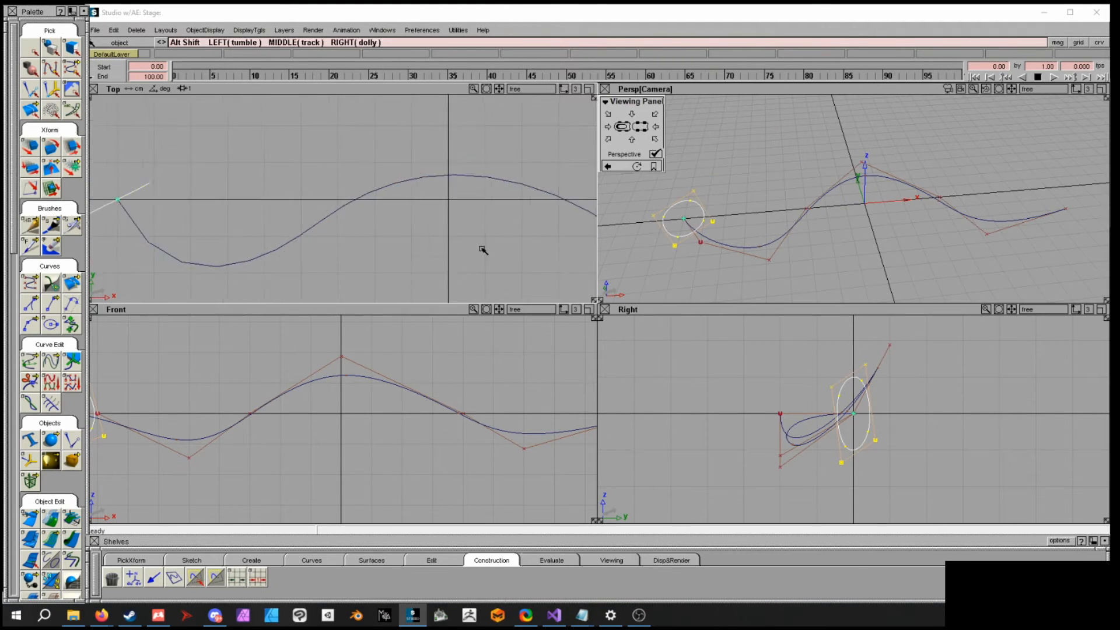
right_click_drag(482, 247, 412, 232, "alt+shift")
middle_click_drag(413, 232, 317, 198, "alt+shift")
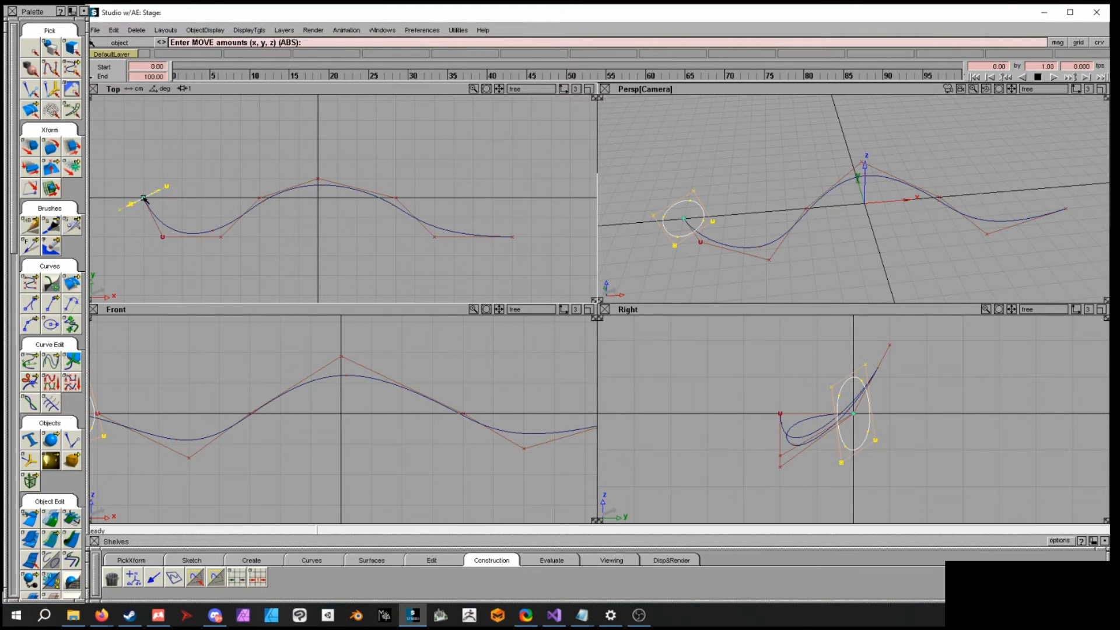
left_click(144, 199)
left_click(233, 172)
left_click_drag(327, 208, 321, 200)
left_click_drag(979, 193, 880, 220, "ctrl+shift")
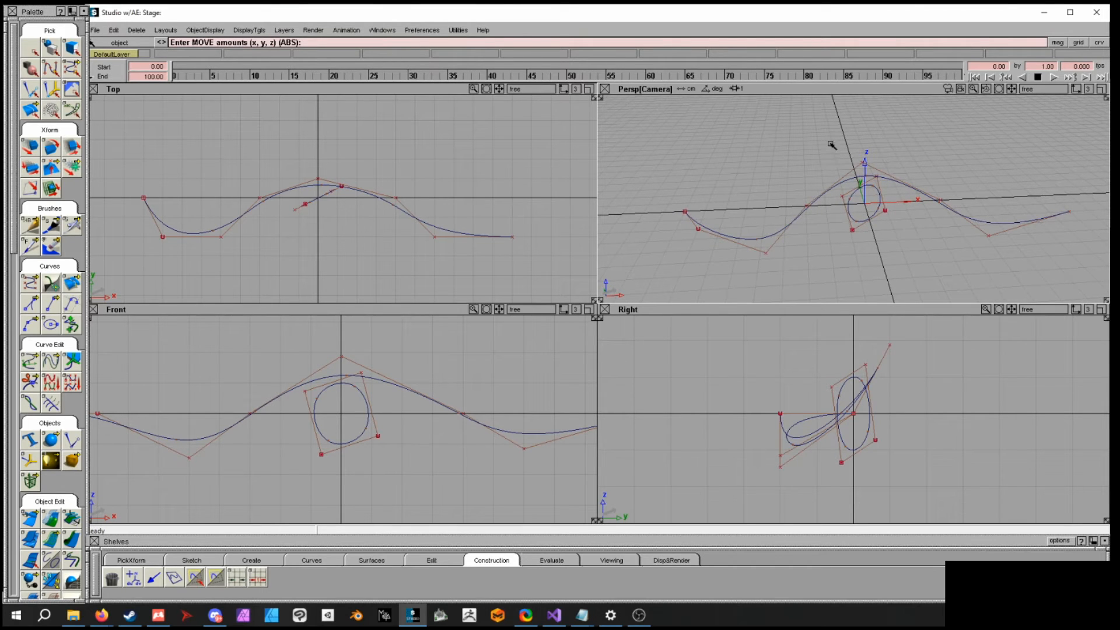
left_click_drag(747, 214, 747, 197, "ctrl+shift")
- Save the scene as a wire file named TubeTest2
left_click(95, 31)
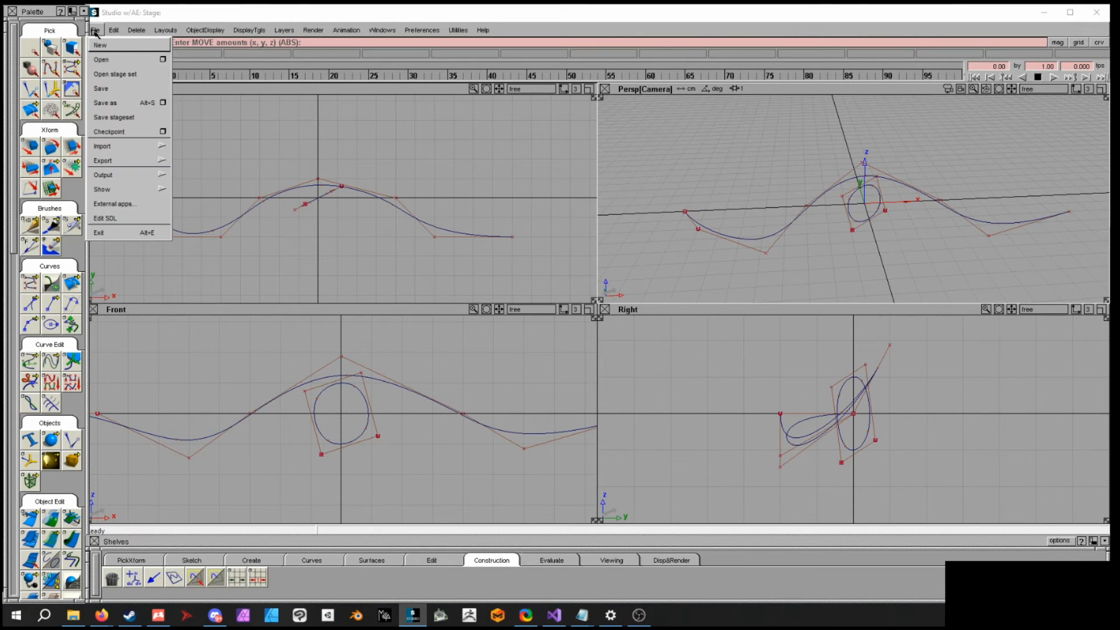
left_click(100, 88)
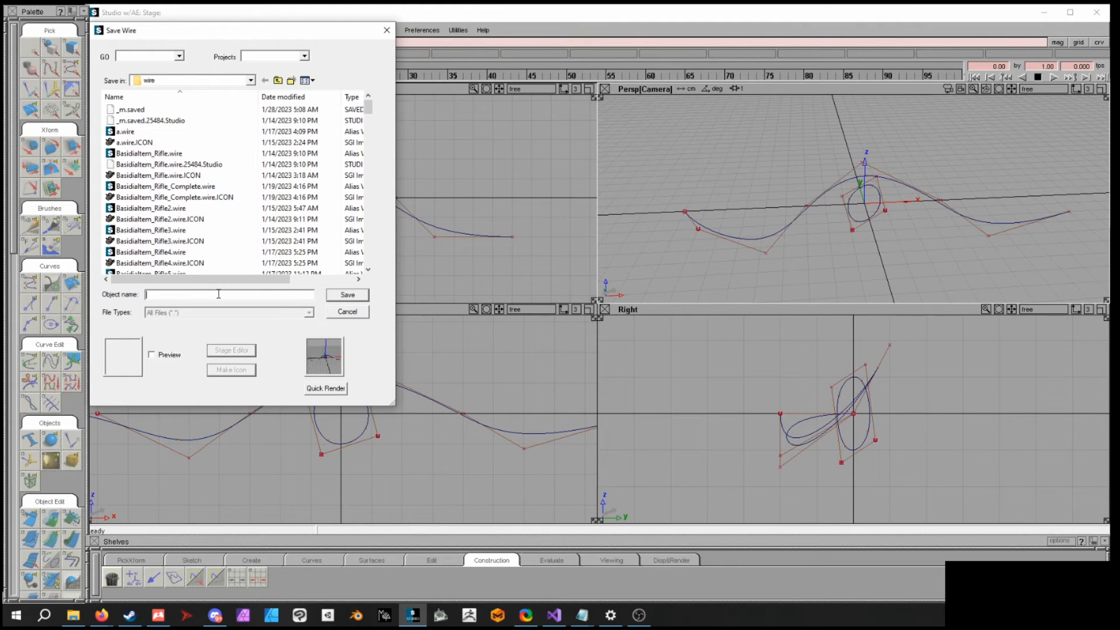
type("Tube")
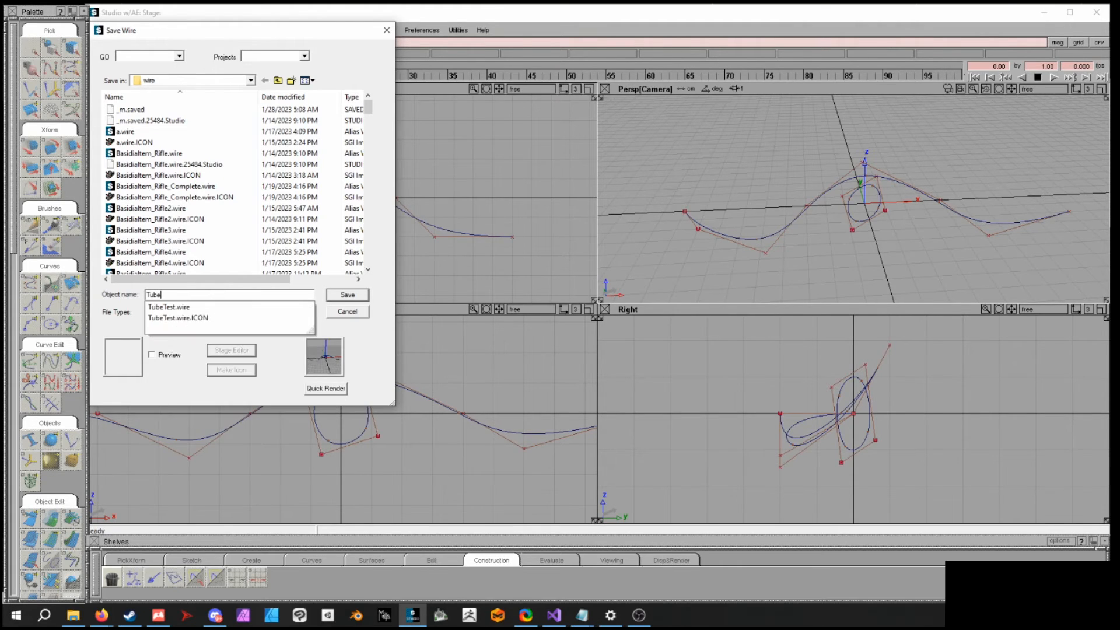
type("Test2")
key("Return")
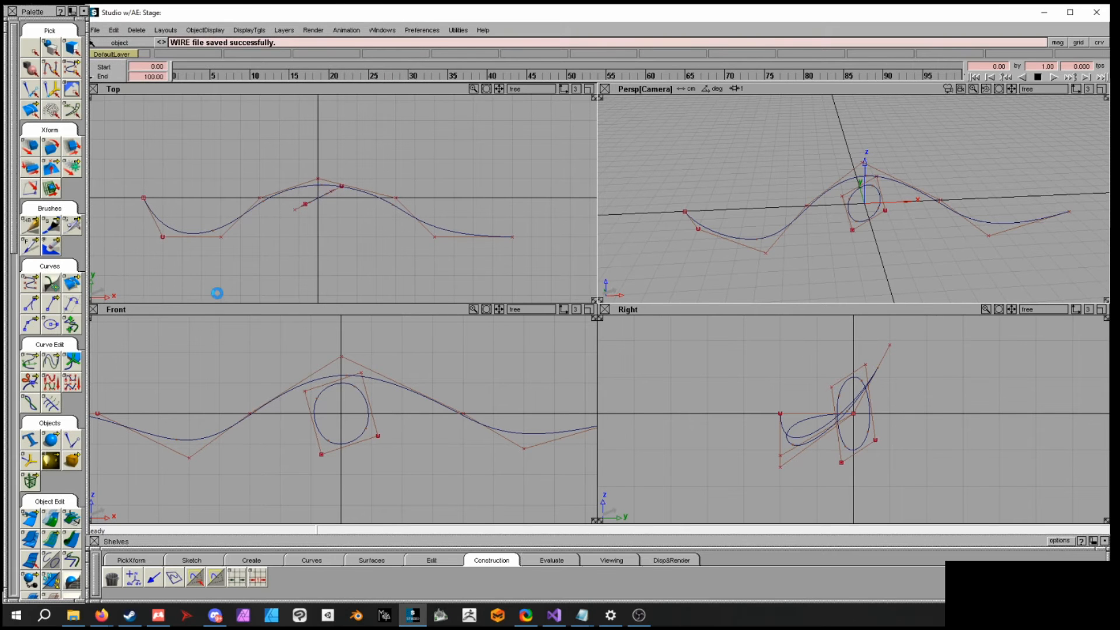
- Attach the circle to the wavy curve as its motion path with the Set Motion tool
left_click_drag(788, 233, 710, 225, "alt+shift")
left_click_drag(12, 245, 3, 592)
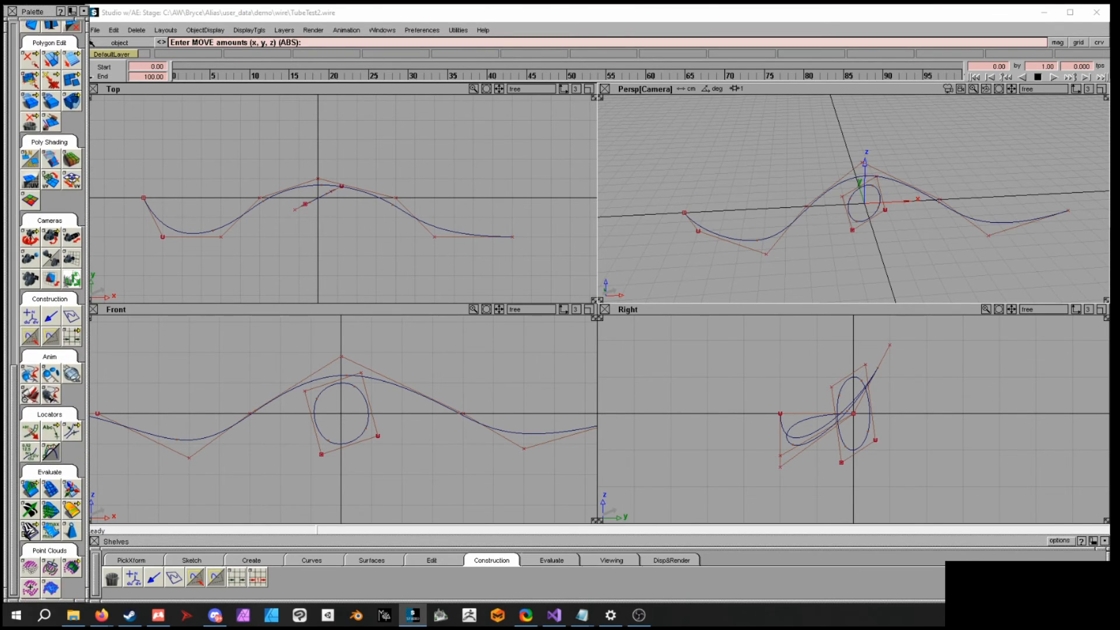
left_click(30, 374)
left_click_drag(875, 218, 874, 239, "ctrl+shift")
left_click(869, 222)
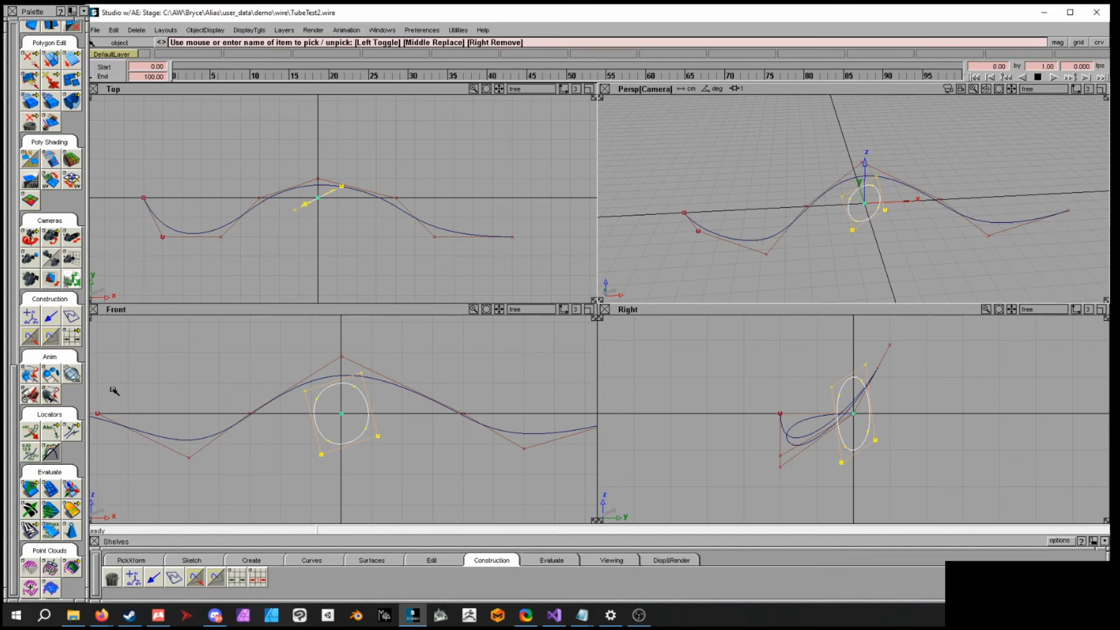
left_click(31, 372)
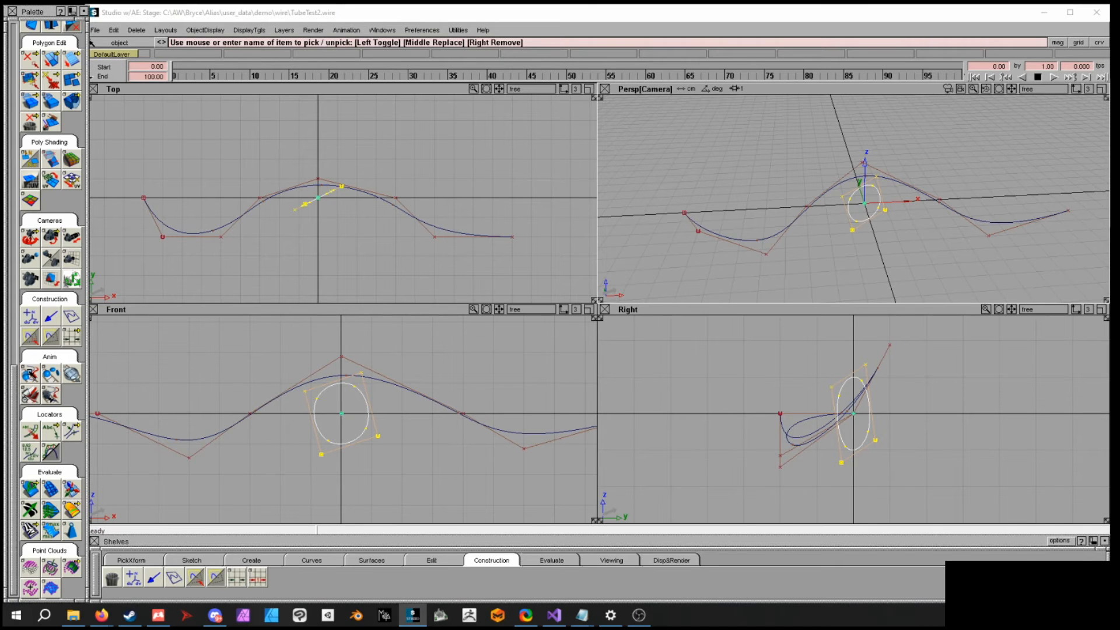
left_click(29, 373)
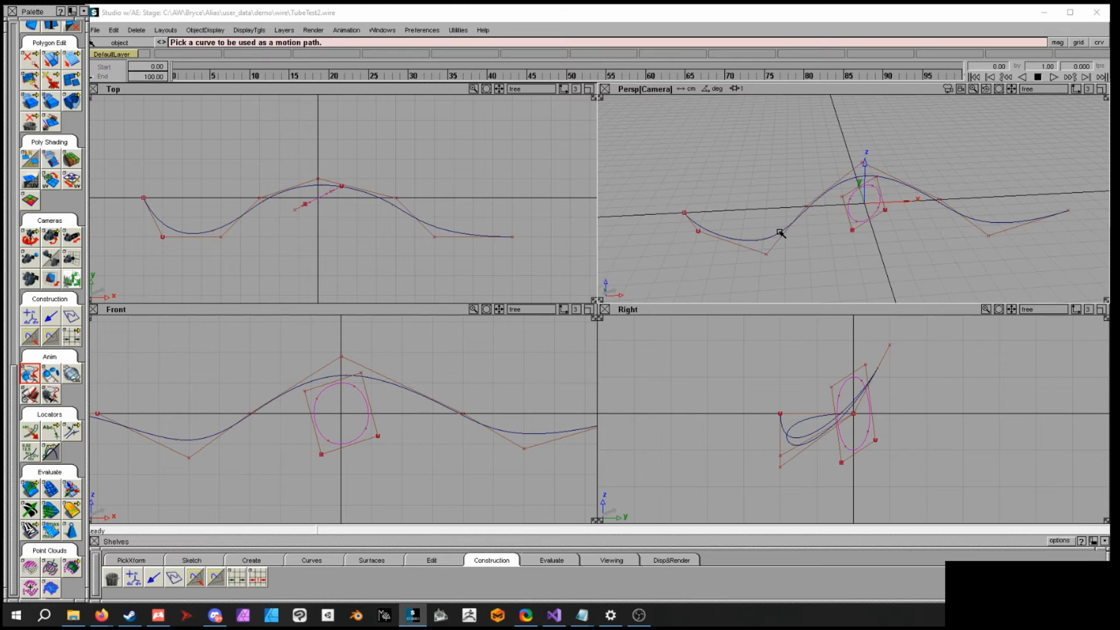
double_click(27, 375)
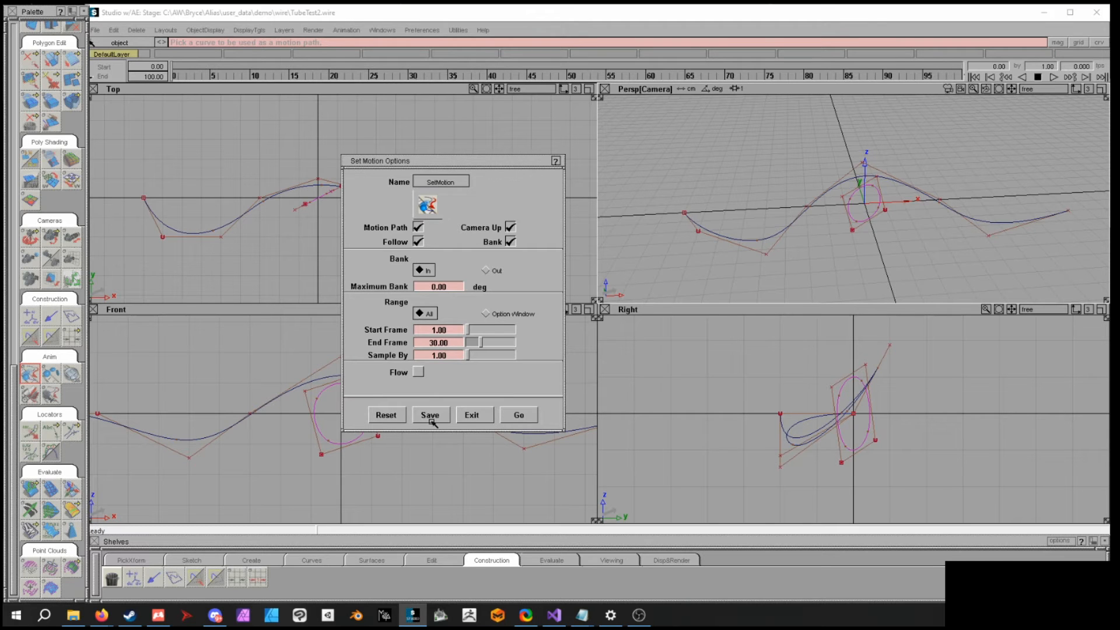
left_click(472, 415)
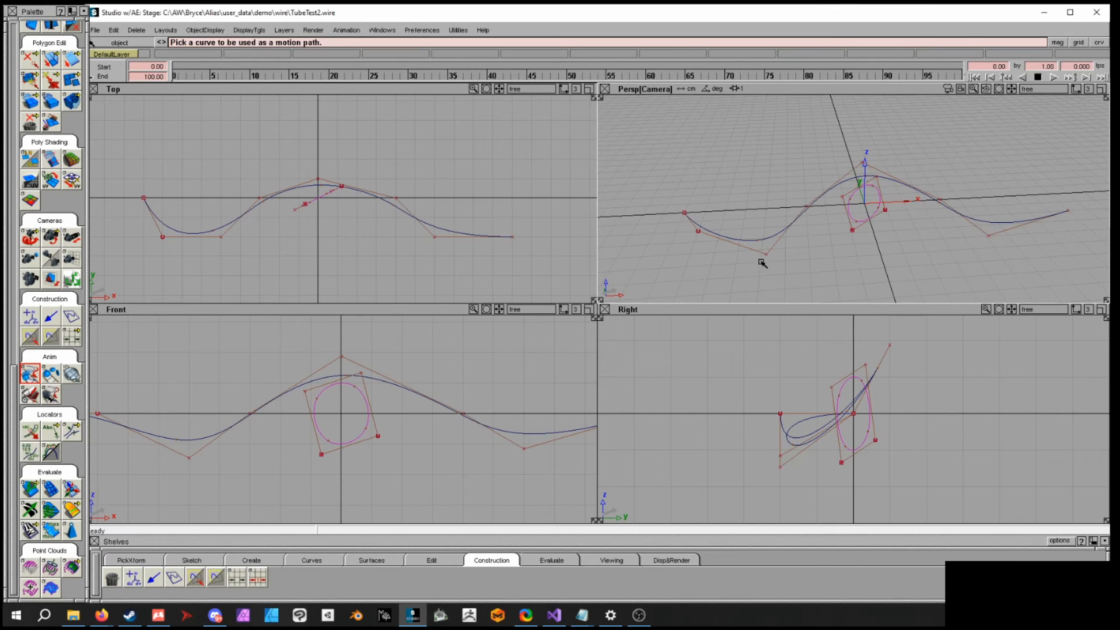
left_click(777, 236)
left_click_drag(838, 247, 828, 215, "alt+shift")
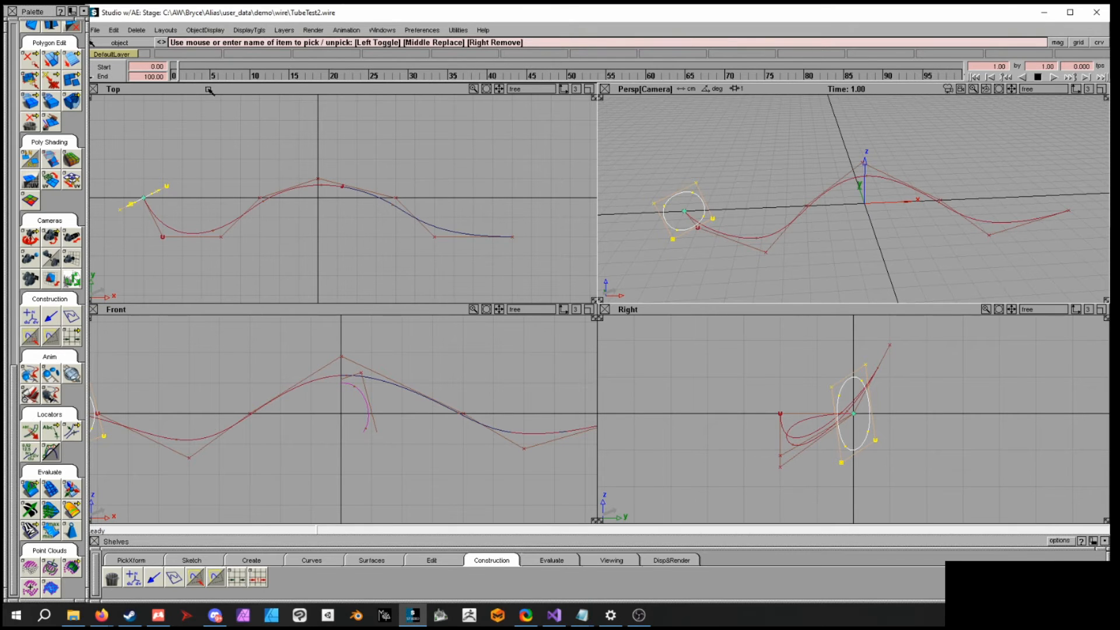
left_click(347, 29)
left_click(366, 149)
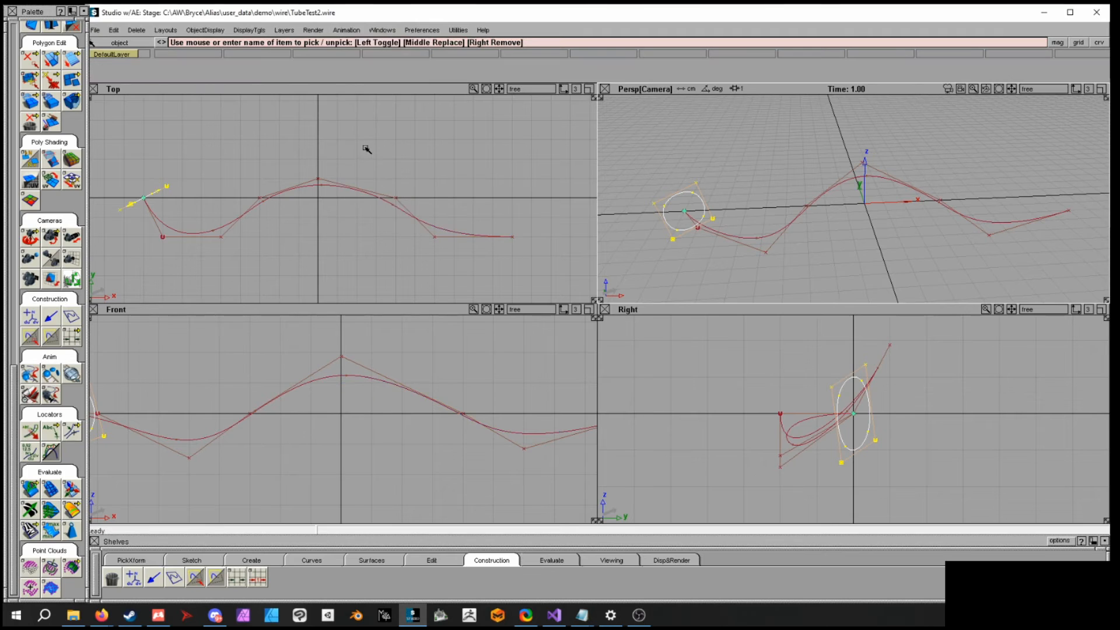
left_click(347, 30)
left_click(364, 145)
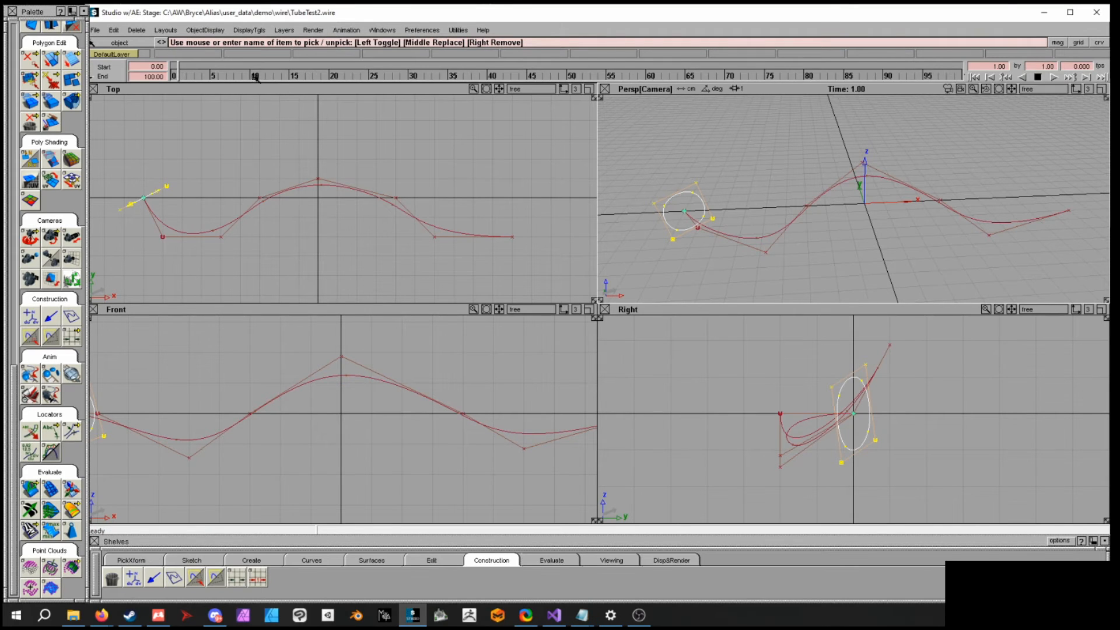
- Set the animation end frame to 30
left_click(145, 78)
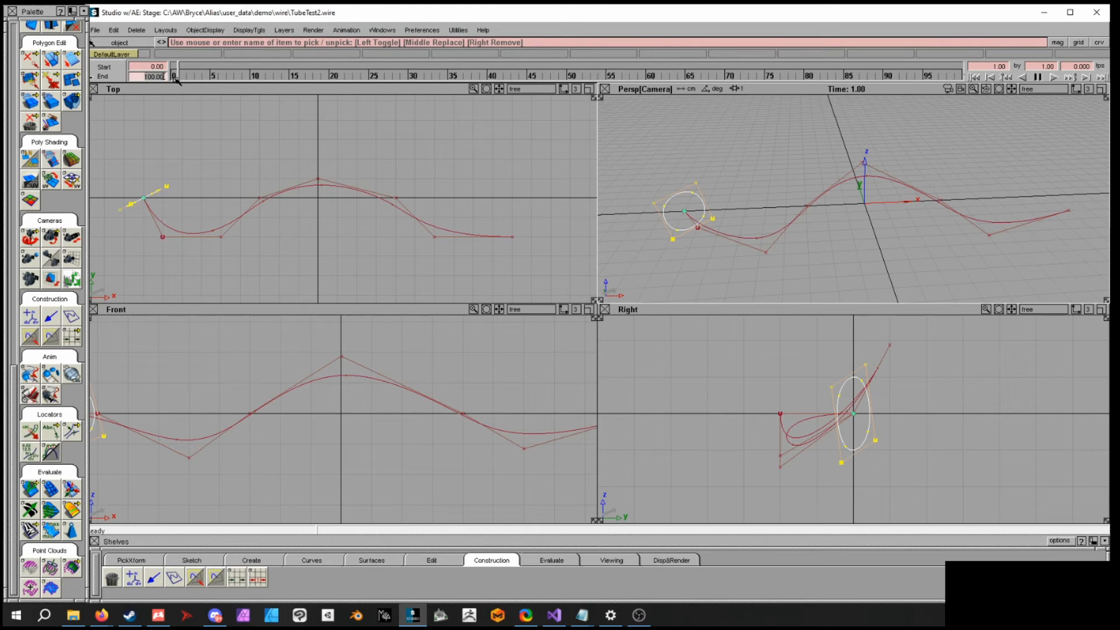
type("30")
key("Return")
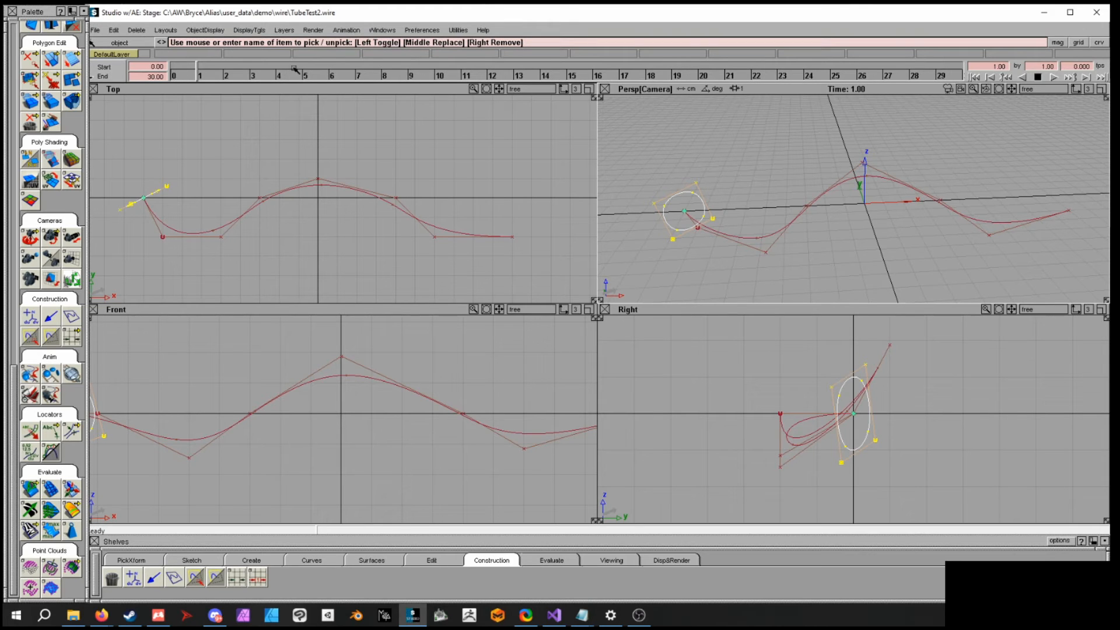
- Play the circle's motion along the path, then return the time slider to frame 0
left_click(1071, 78)
left_click(1053, 77)
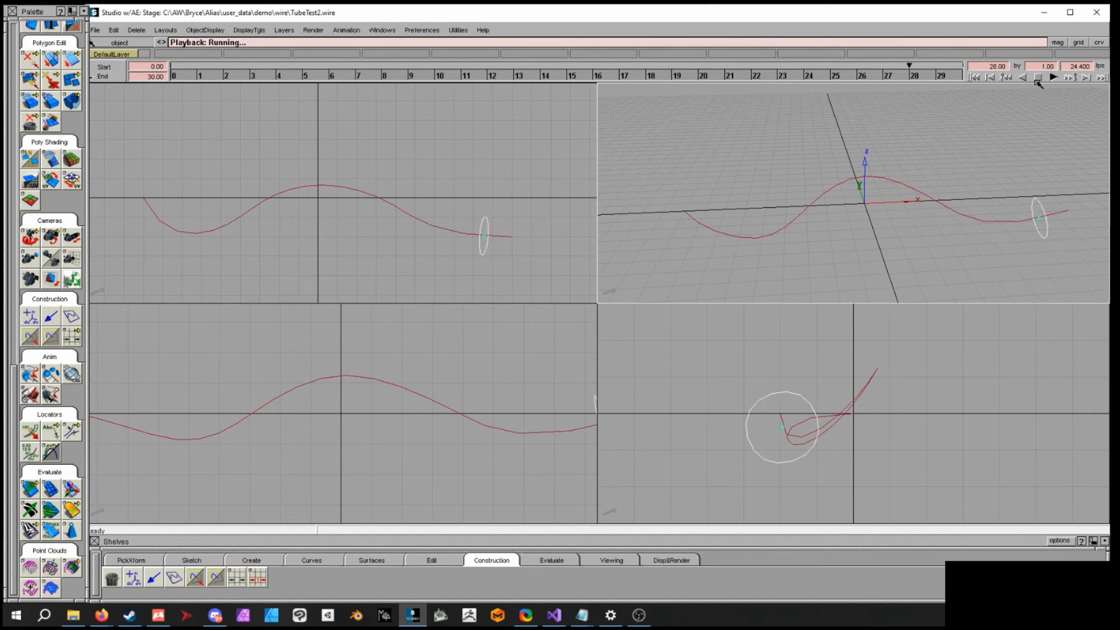
left_click(1038, 78)
left_click(522, 69)
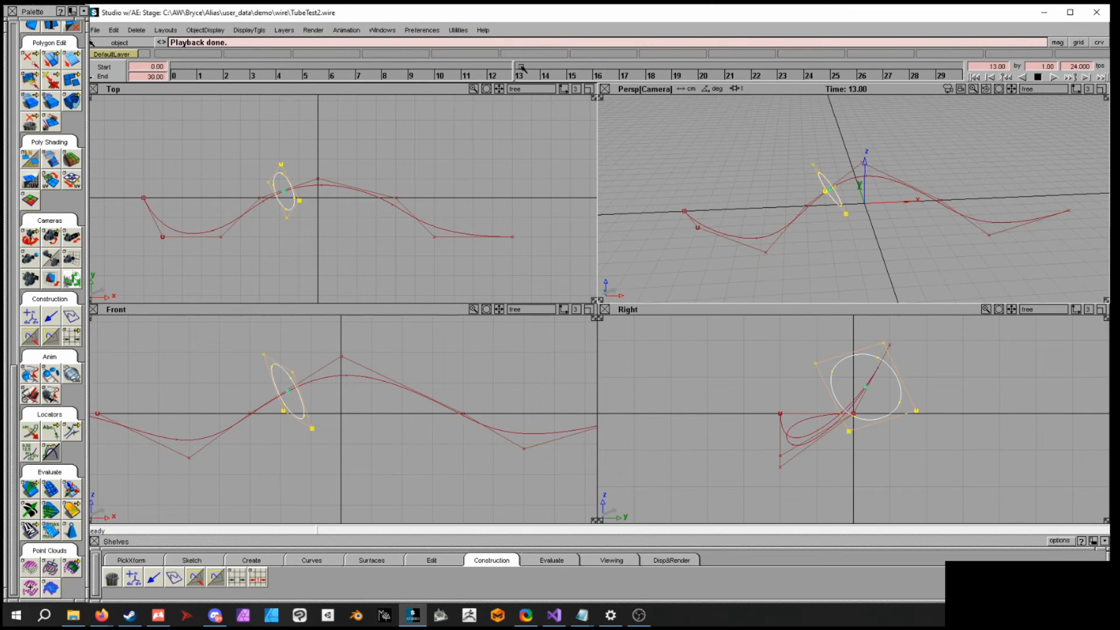
left_click_drag(522, 68, 174, 69)
left_click_drag(763, 267, 739, 226, "alt+shift")
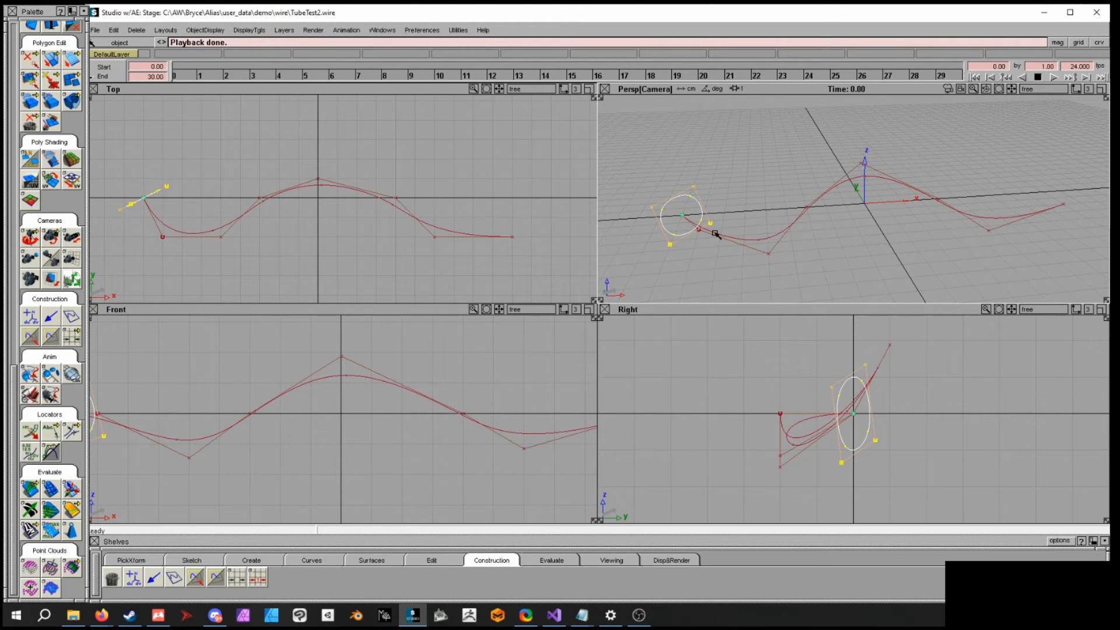
left_click_drag(735, 235, 754, 223, "alt+shift")
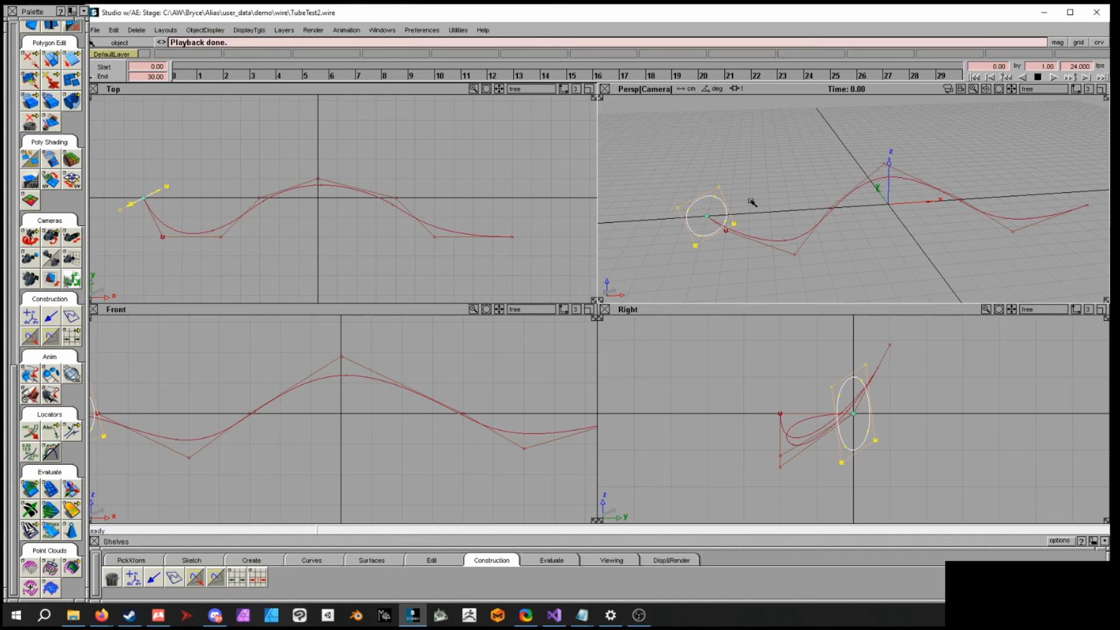
- Open Param Control and limit the circle's keyable parameters to Scale XYZ, turning off global, translate and rotate
left_click(344, 30)
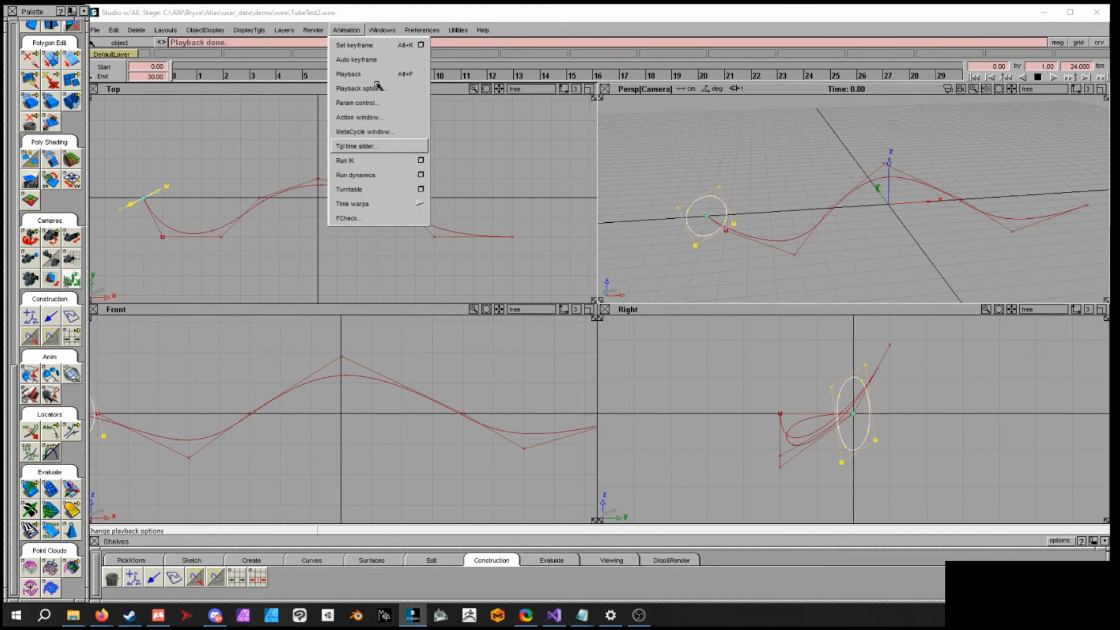
left_click(374, 104)
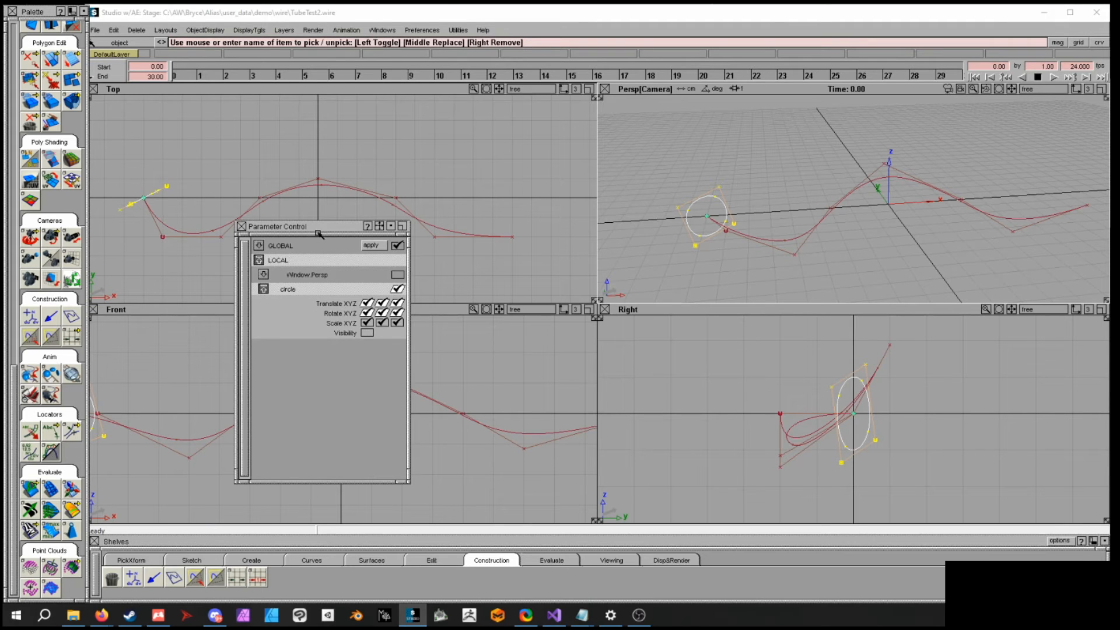
left_click_drag(320, 229, 343, 151)
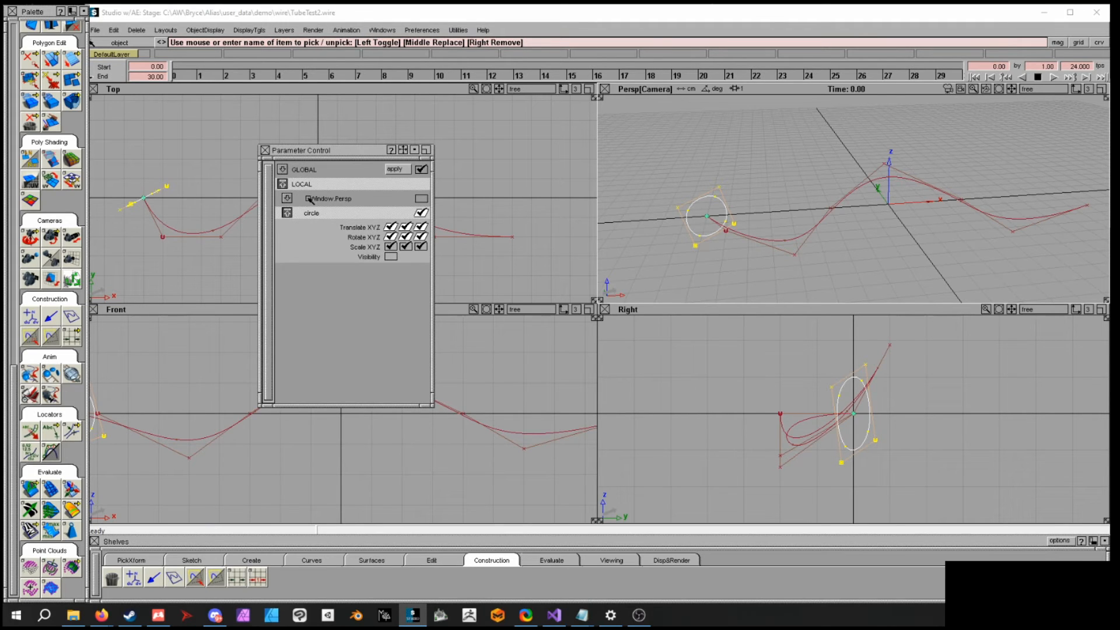
left_click(284, 170)
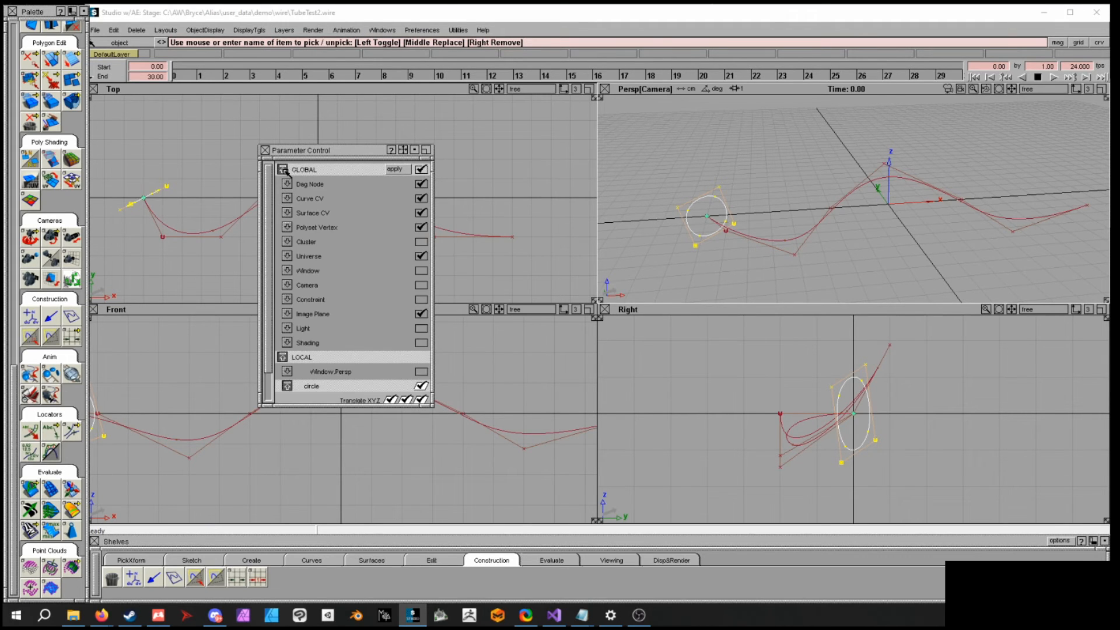
left_click(421, 169)
left_click(283, 170)
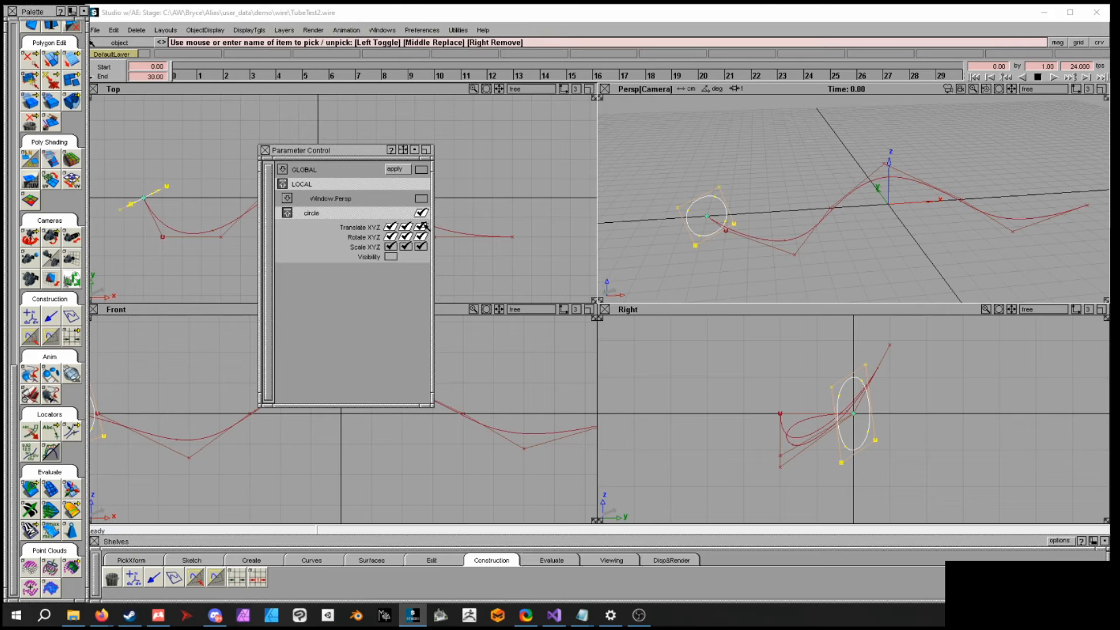
left_click_drag(408, 226, 398, 227)
left_click(420, 237)
left_click_drag(311, 159, 277, 162)
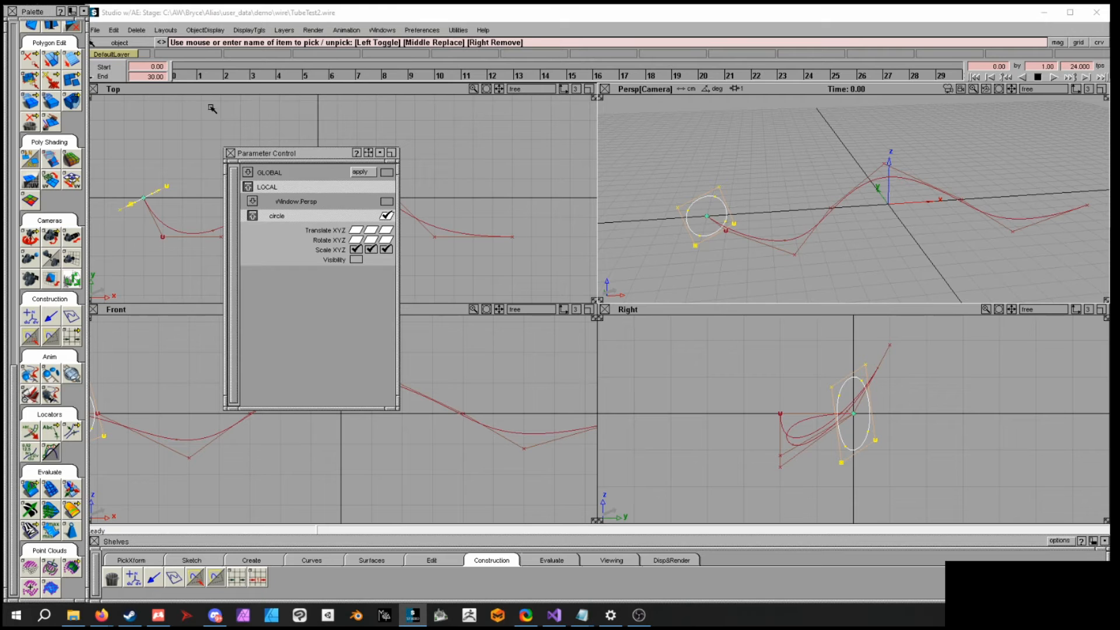
- Set a keyframe on the circle at frame 0 using local parameters
left_click_drag(179, 71, 150, 67)
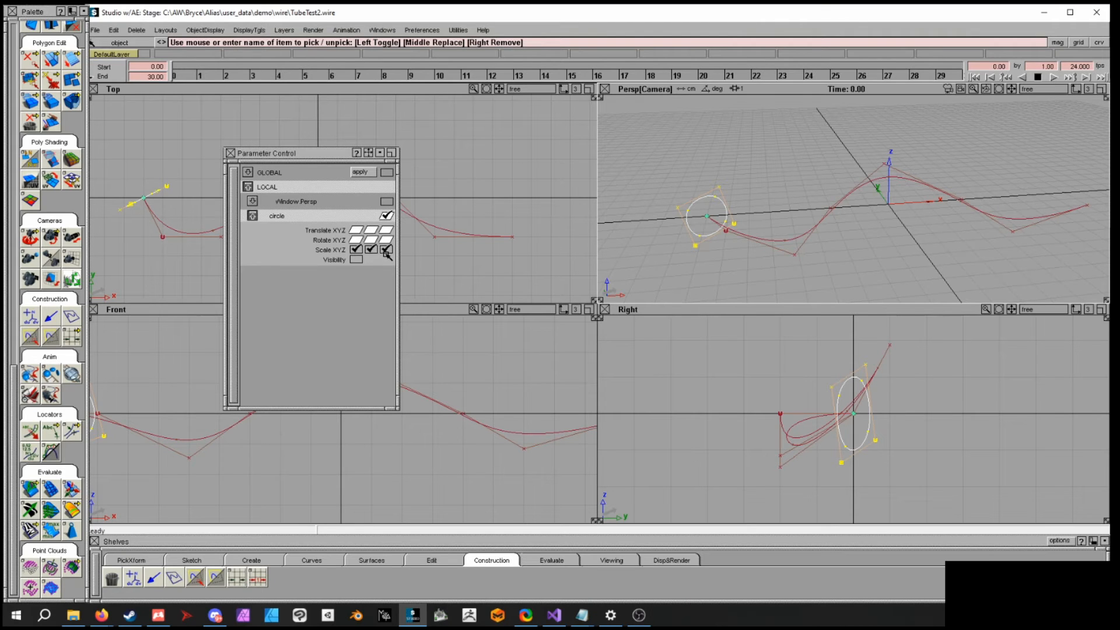
left_click(353, 31)
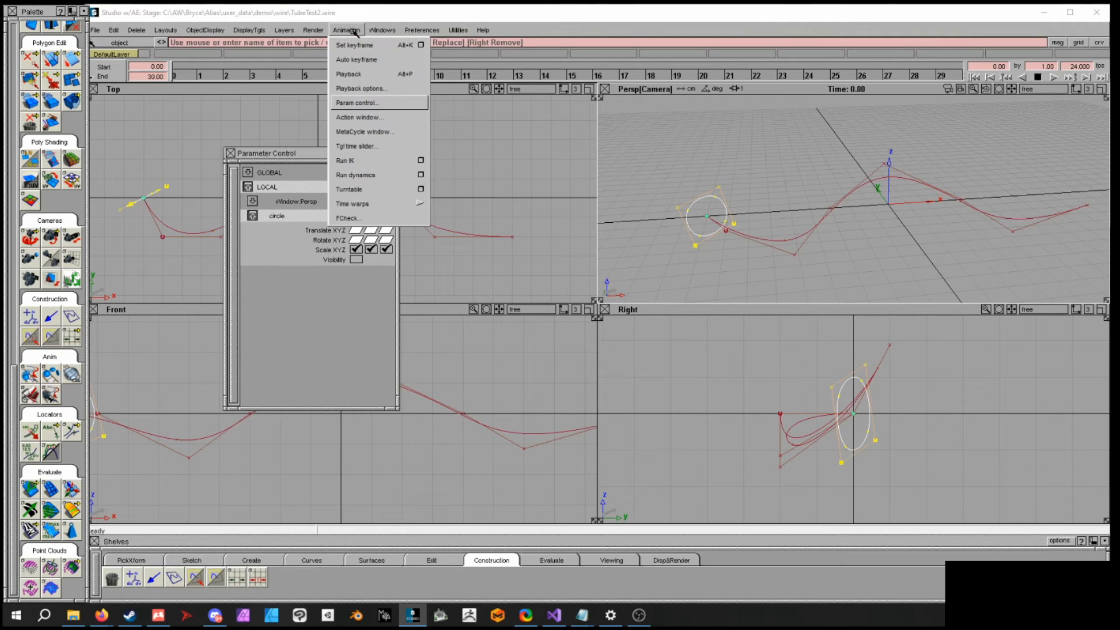
left_click(421, 45)
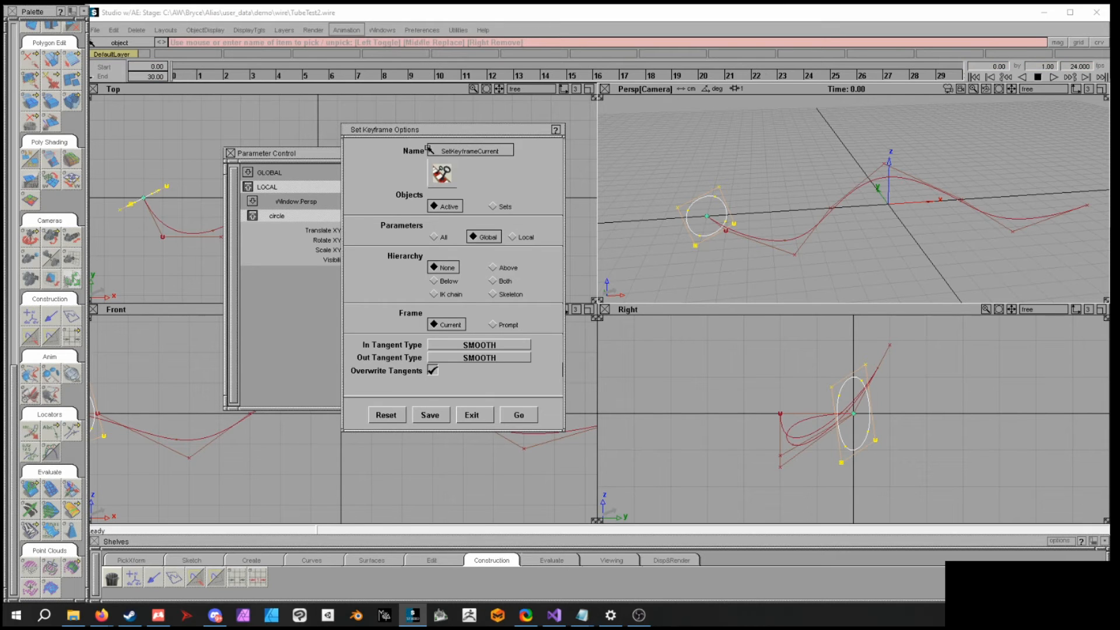
left_click(519, 237)
left_click_drag(492, 136, 541, 97)
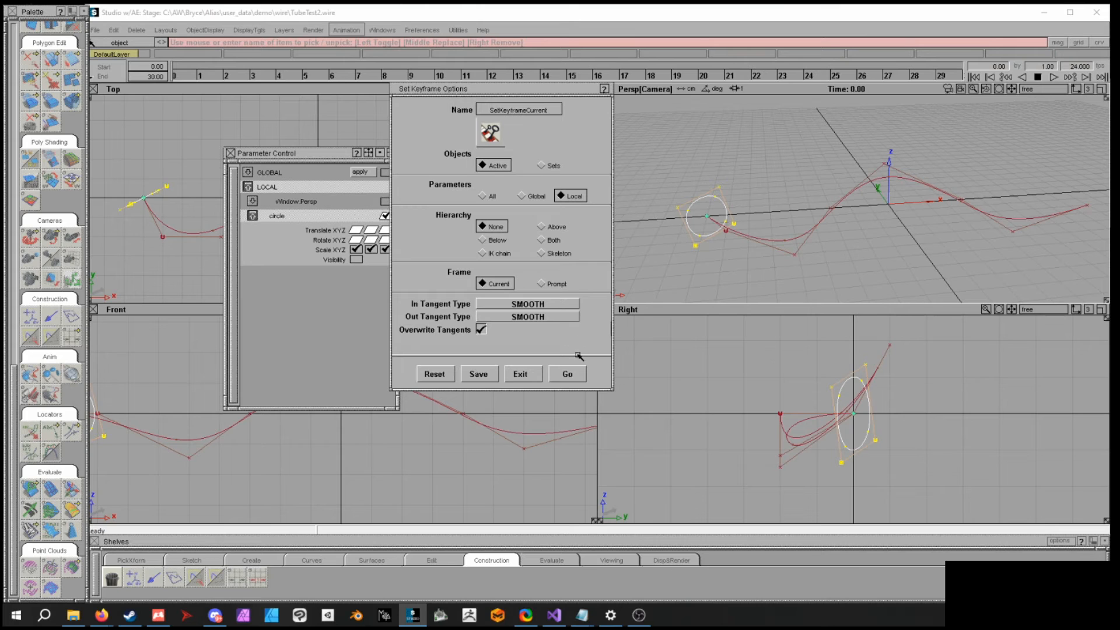
left_click(567, 374)
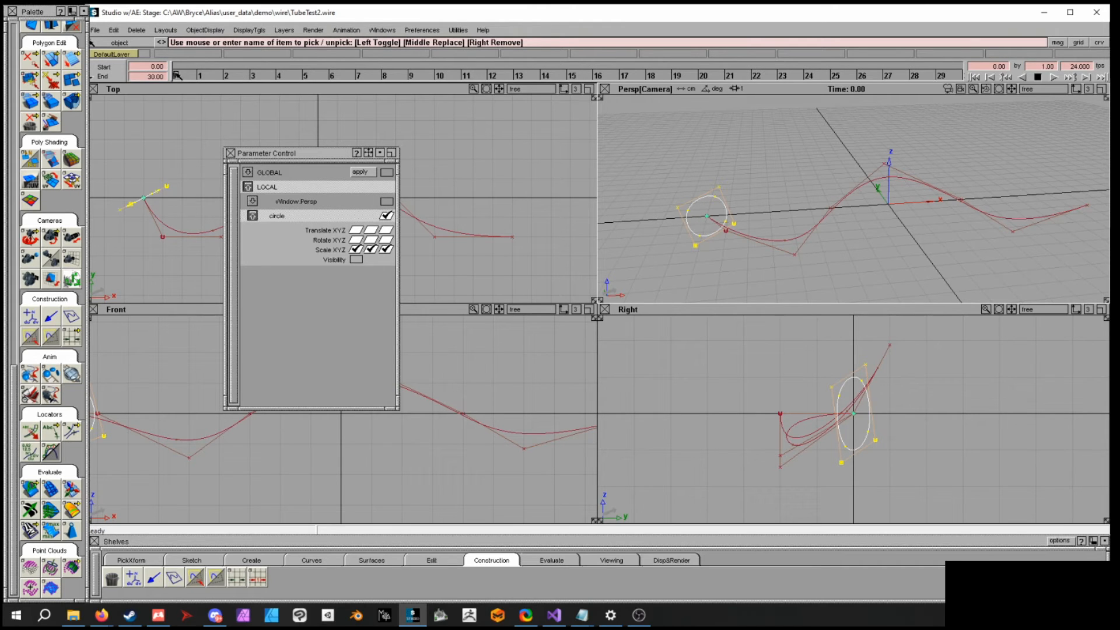
- Set the start frame to 1 and keyframe the circle at frame 1
left_click_drag(170, 71, 199, 74)
left_click(153, 66)
type("1")
key("Return")
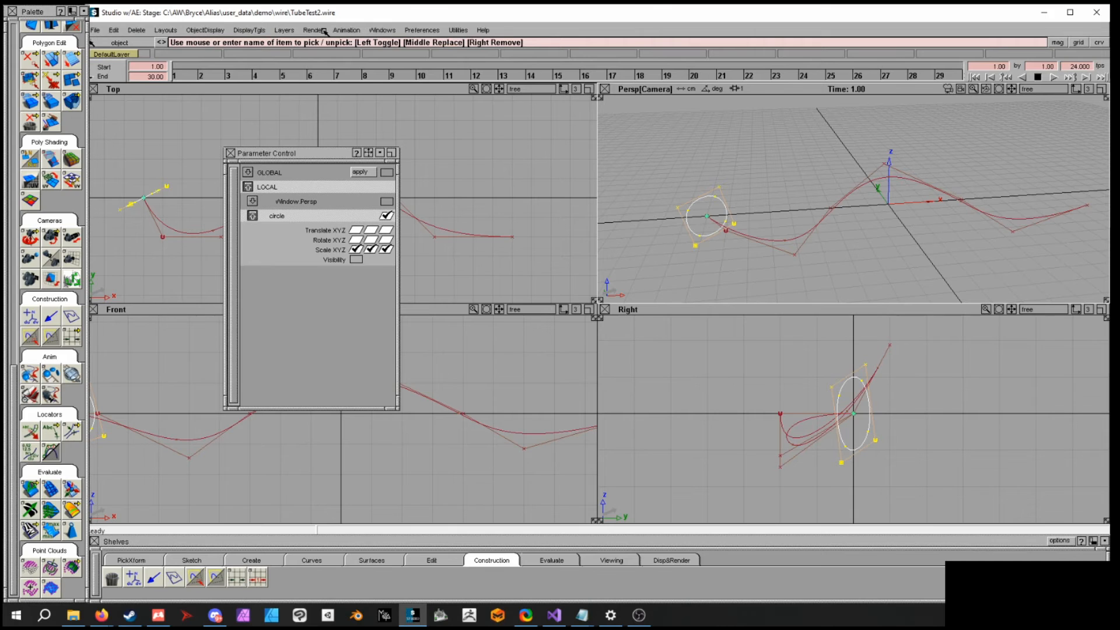
left_click(344, 29)
left_click(343, 44)
- At frame 2, scale the circle down and set a keyframe
left_click_drag(173, 76, 200, 76)
right_click_drag(782, 189, 796, 193, "ctrl+shift")
left_click_drag(795, 193, 761, 209)
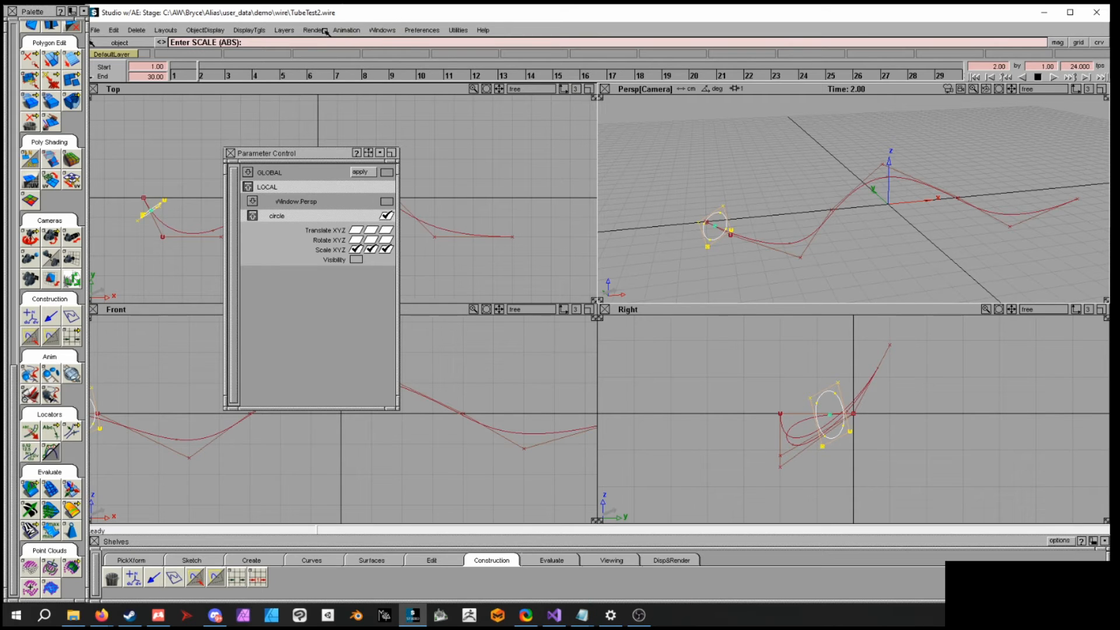
left_click(347, 30)
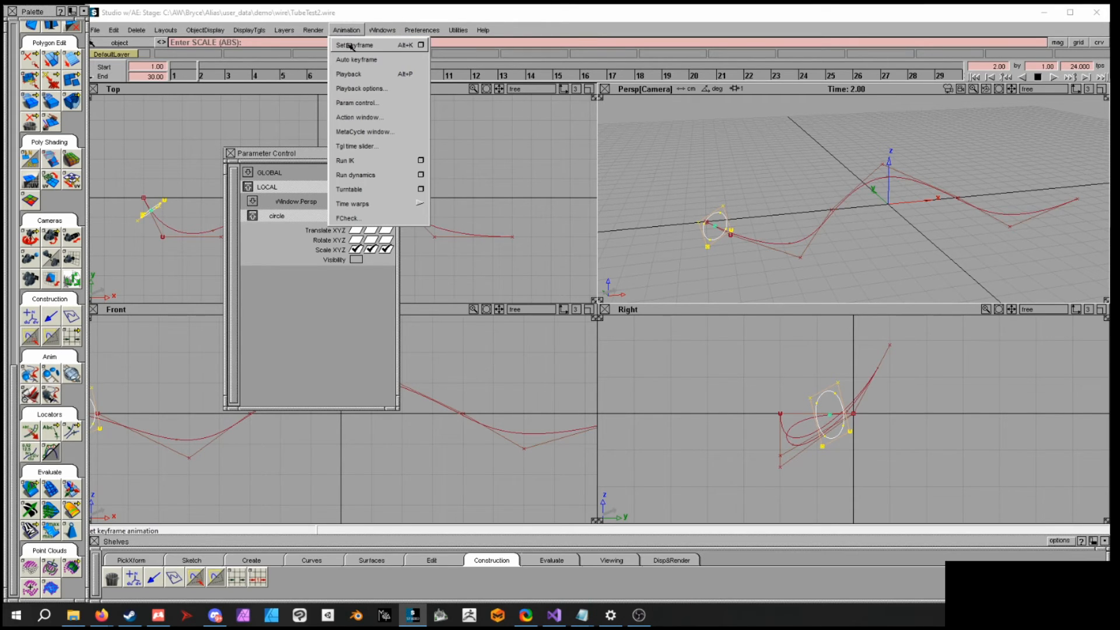
left_click(350, 47)
- Copy the circle's keyframes over frames 1 to 2 using local parameters
left_click(182, 75)
mouse_move(183, 75)
left_mouse_down()
mouse_move(199, 76)
mouse_move(178, 75)
left_mouse_up()
left_click(113, 30)
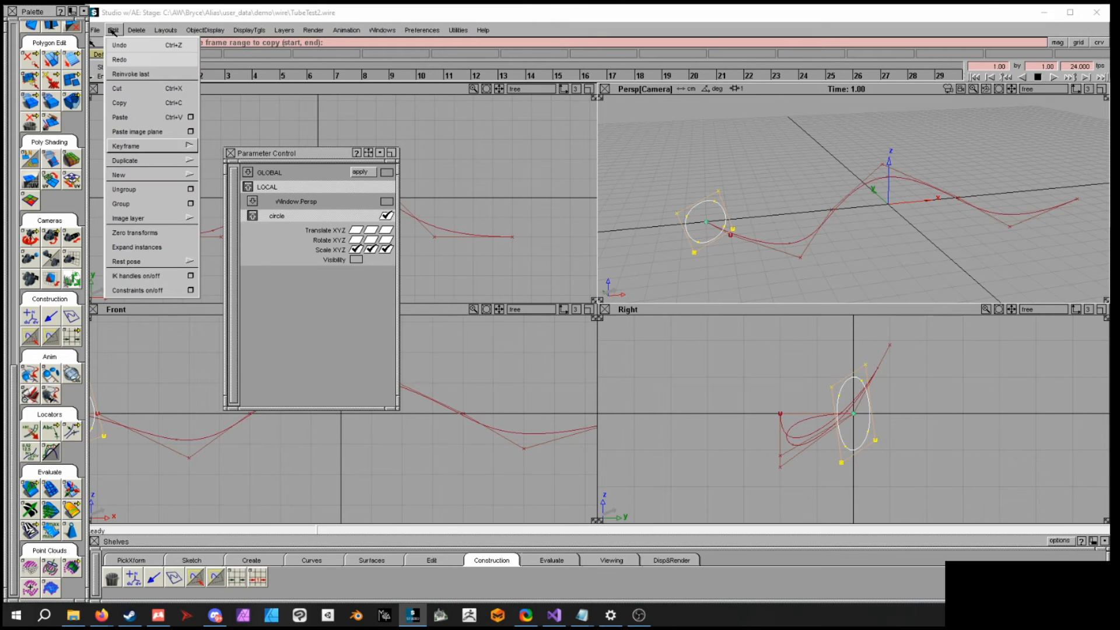
mouse_move(175, 146)
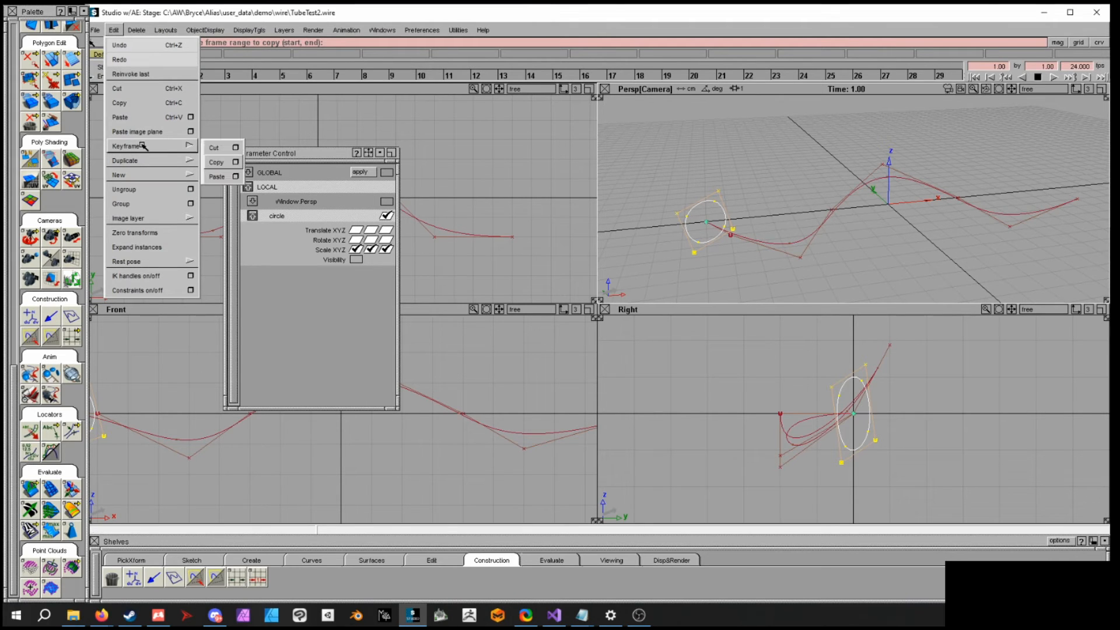
left_click(236, 163)
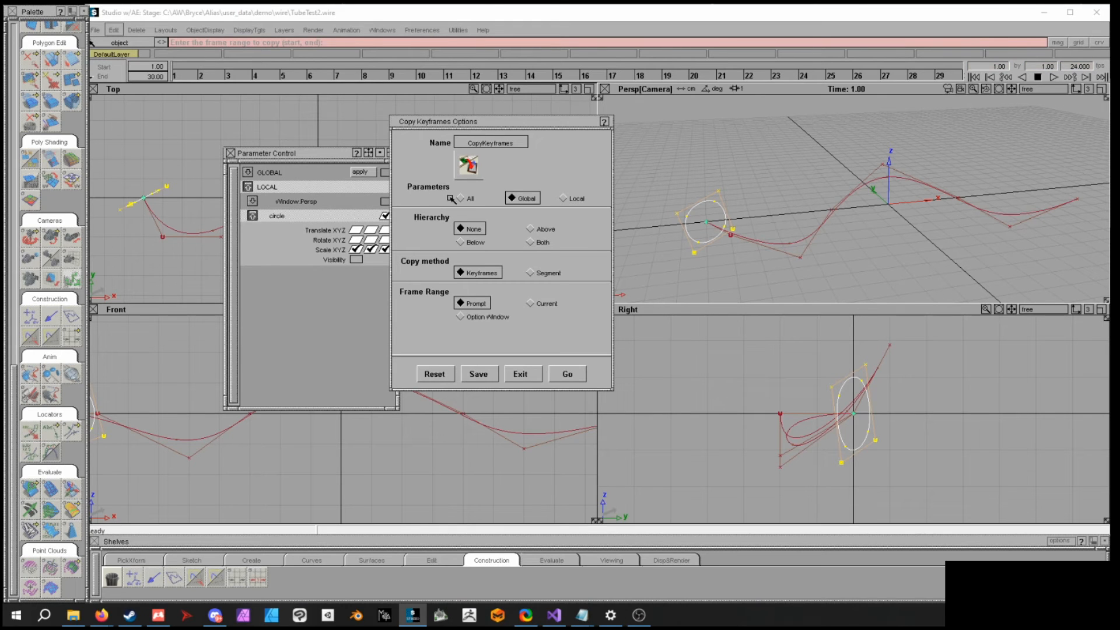
left_click(569, 199)
left_click_drag(520, 123, 573, 125)
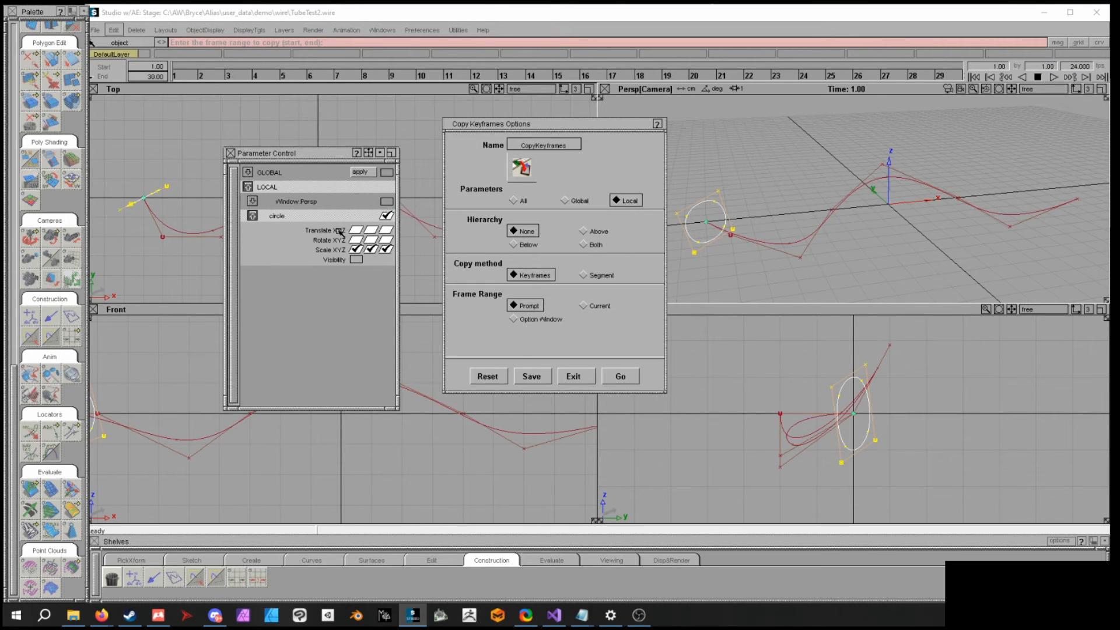
left_click_drag(518, 127, 380, 126)
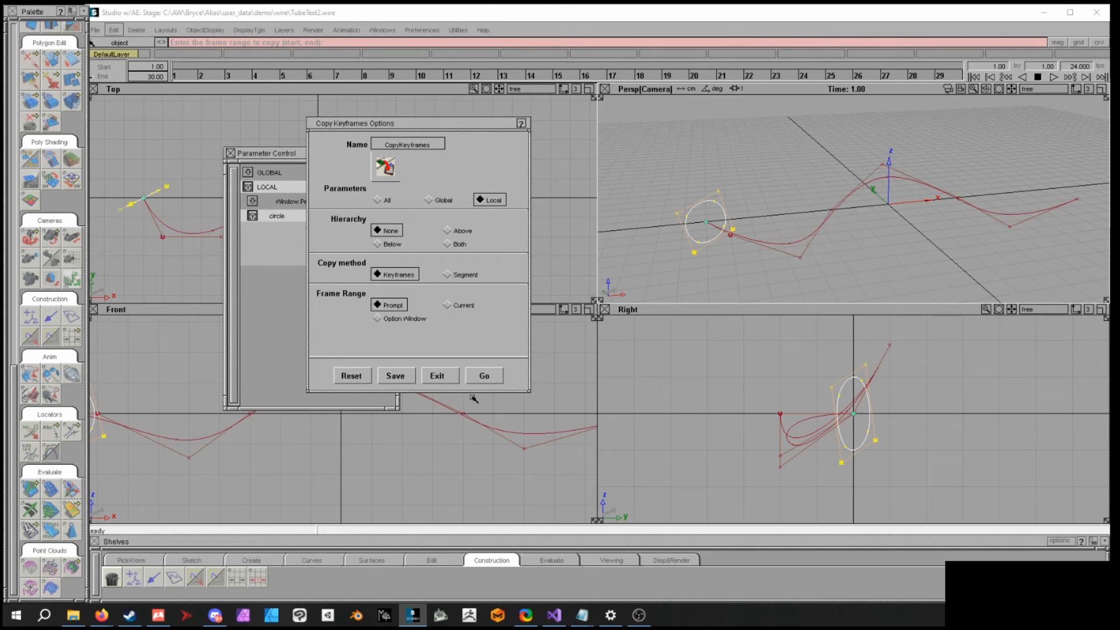
left_click(489, 375)
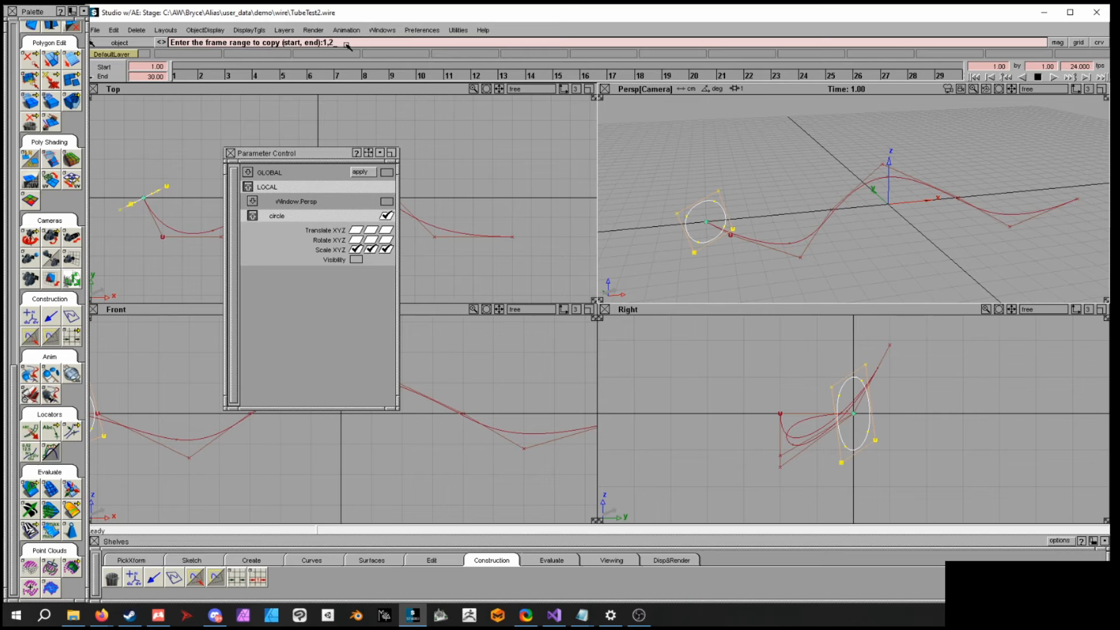
key("Return")
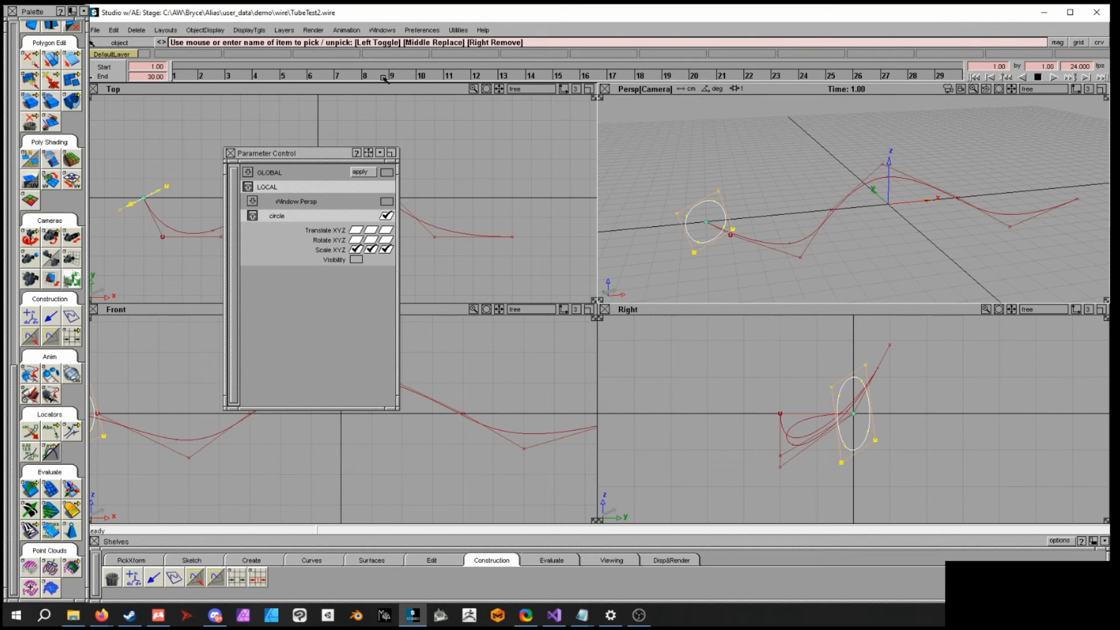
- Paste the copied keyframes with local parameters, starting at frame 3 and repeating 14 times
left_click(114, 30)
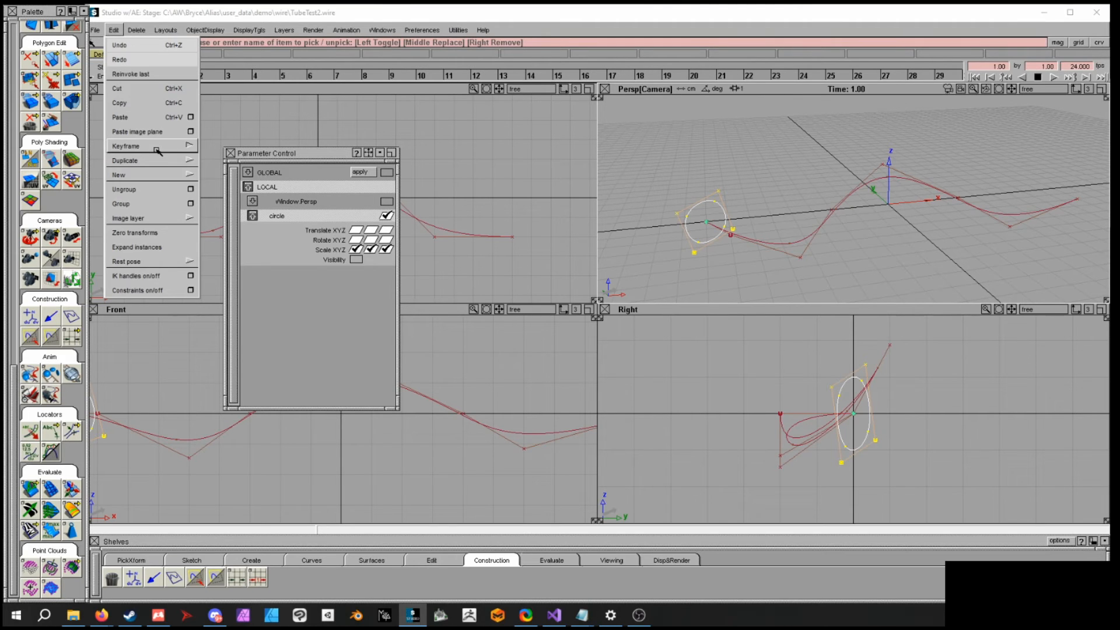
mouse_move(169, 147)
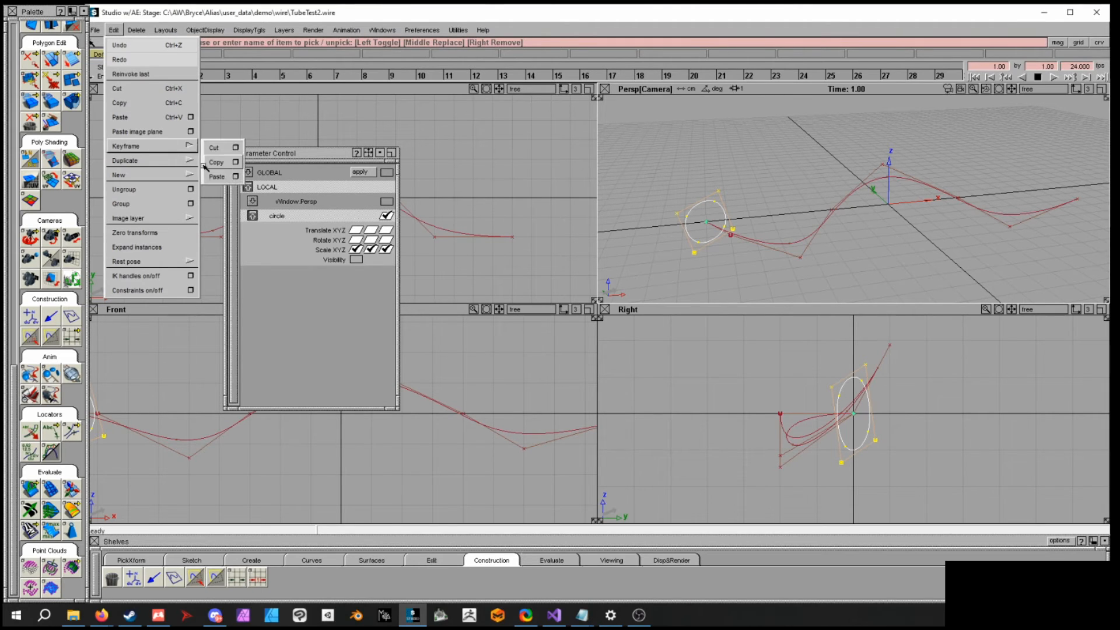
left_click(235, 178)
left_click(489, 185)
left_click_drag(432, 111, 385, 85)
left_click(445, 364)
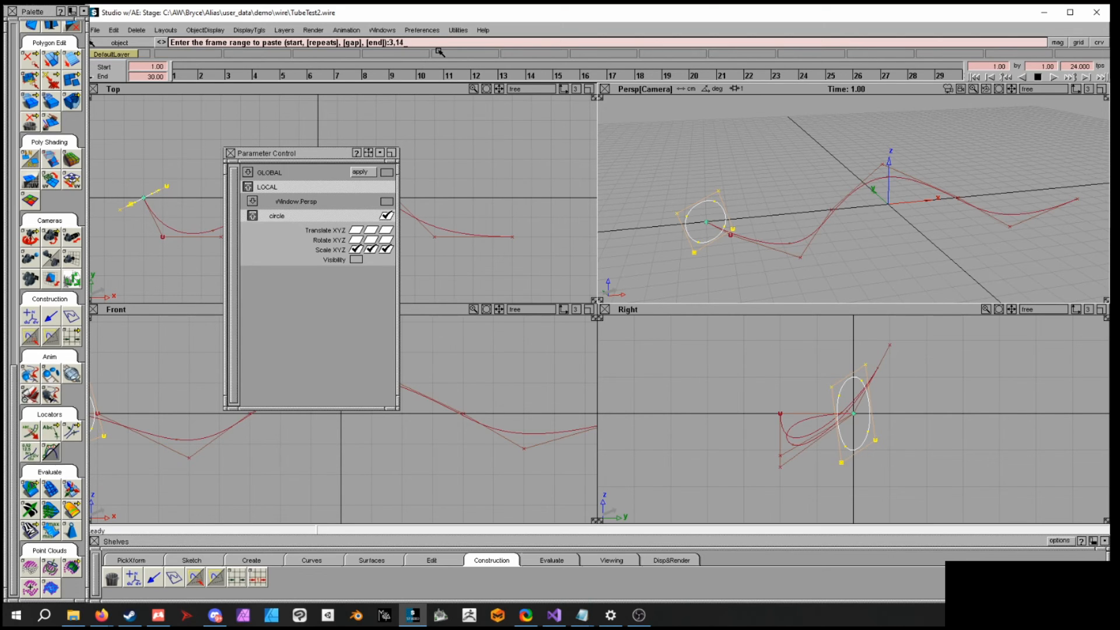
key("Return")
left_click_drag(176, 74, 6, 63)
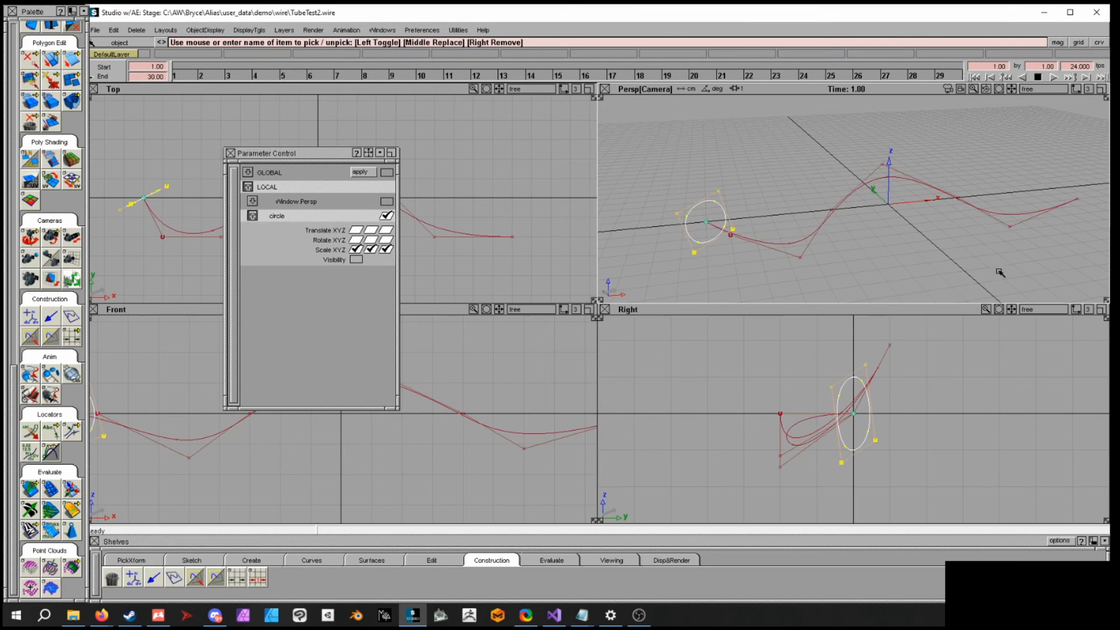
left_click_drag(835, 183, 835, 170, "ctrl+shift")
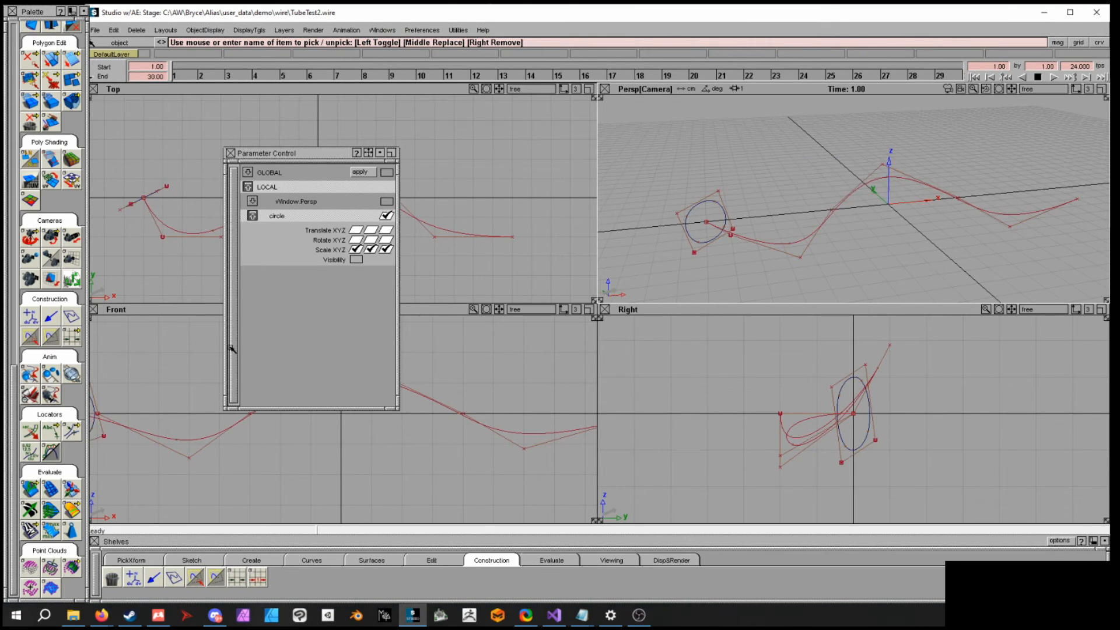
left_click(786, 200, "ctrl+shift")
- Set the Animated Sweep options to Connect Snapshots with Local parameters and save them
left_click_drag(12, 373, 12, 198)
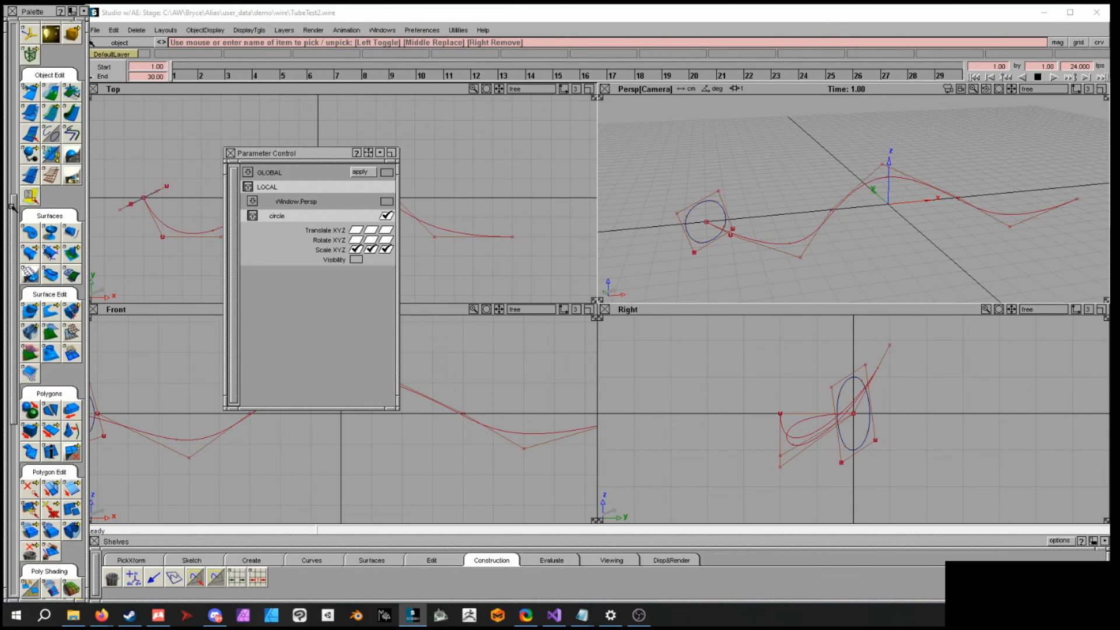
left_click(22, 252)
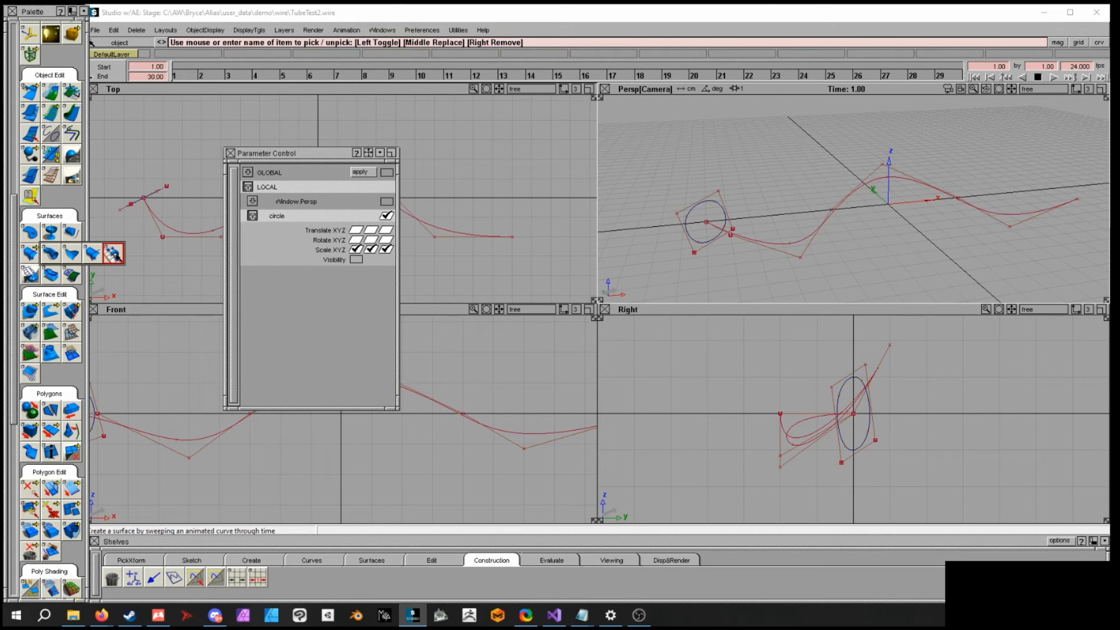
left_click(114, 253)
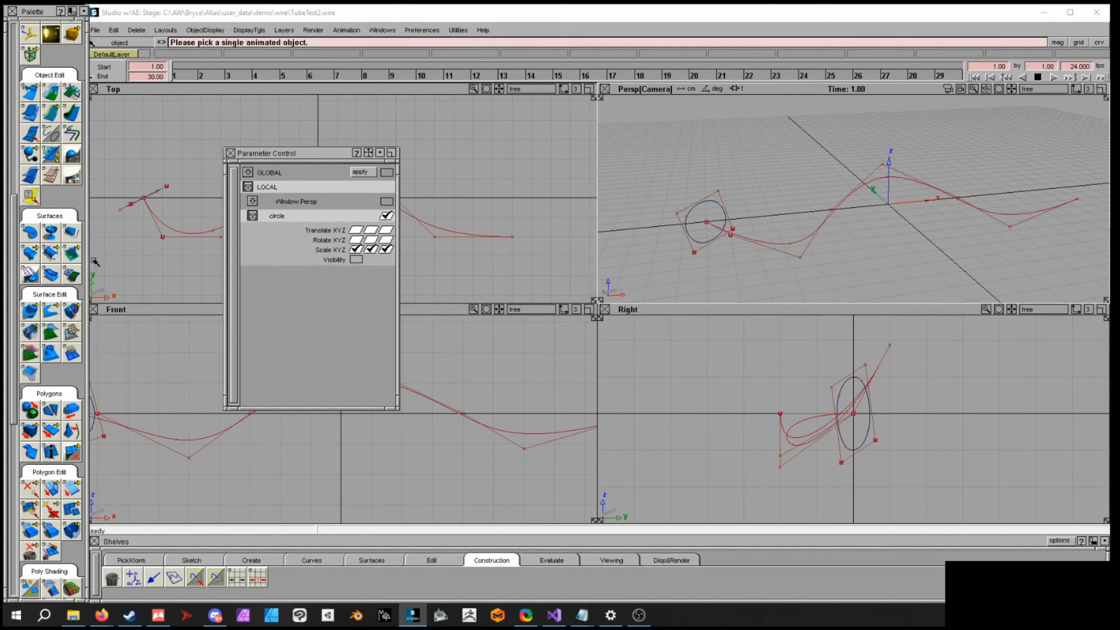
left_click(32, 255)
double_click(29, 255)
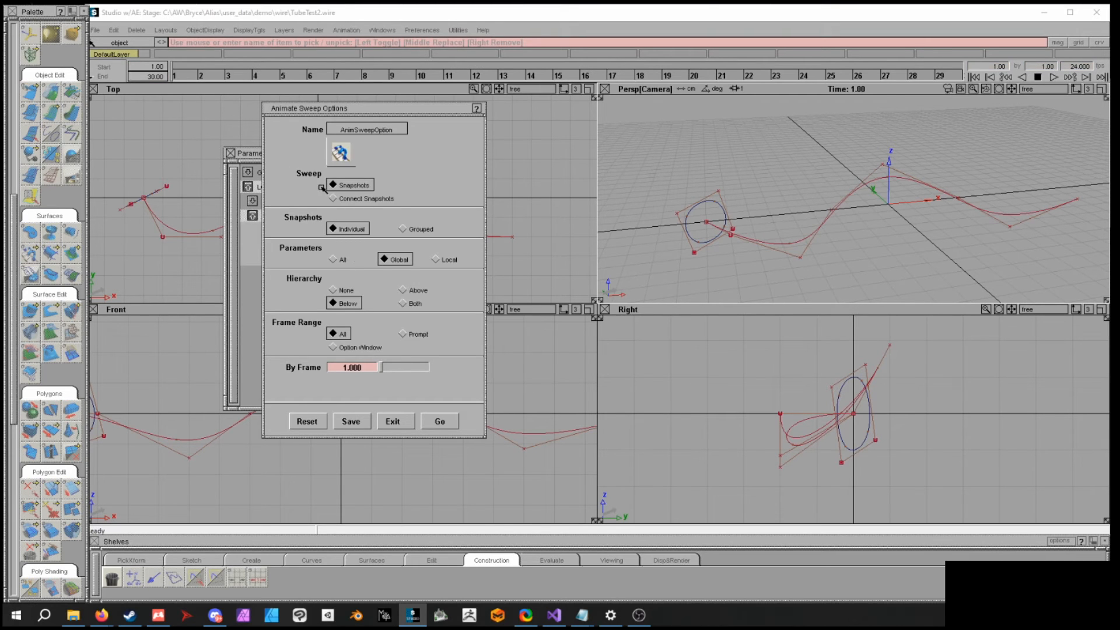
left_click_drag(370, 112, 361, 101)
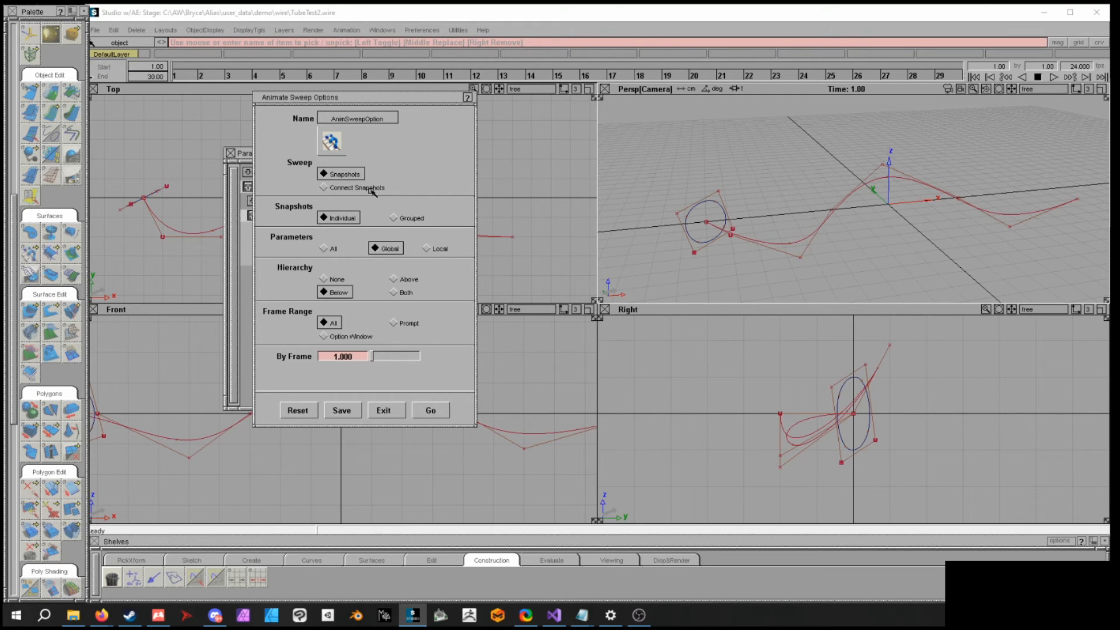
left_click(326, 190)
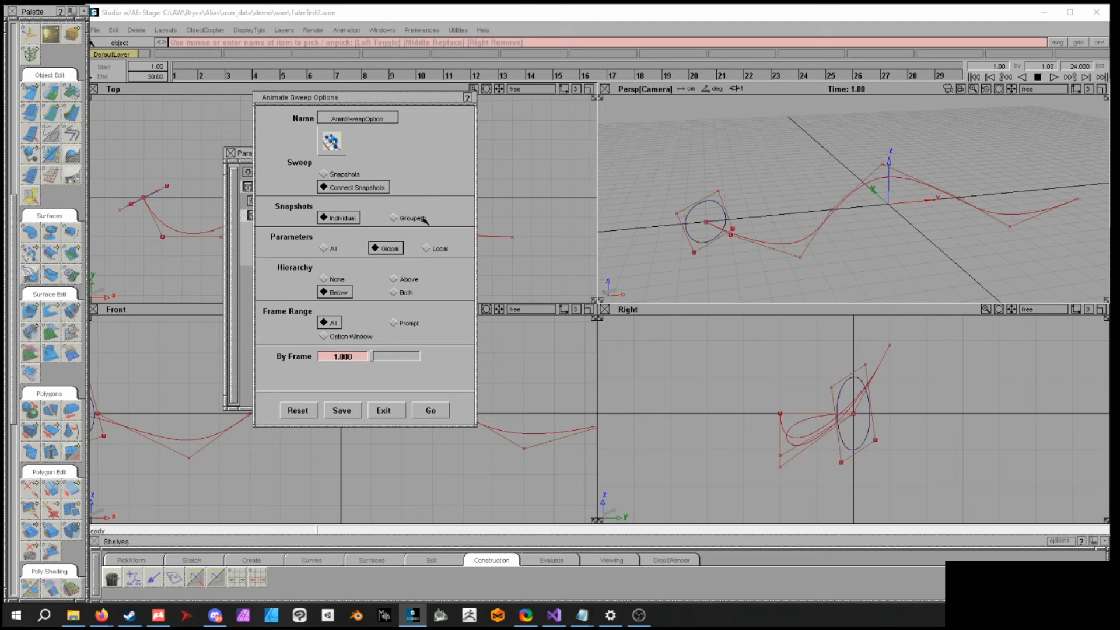
left_click(430, 250)
left_click_drag(392, 98, 607, 103)
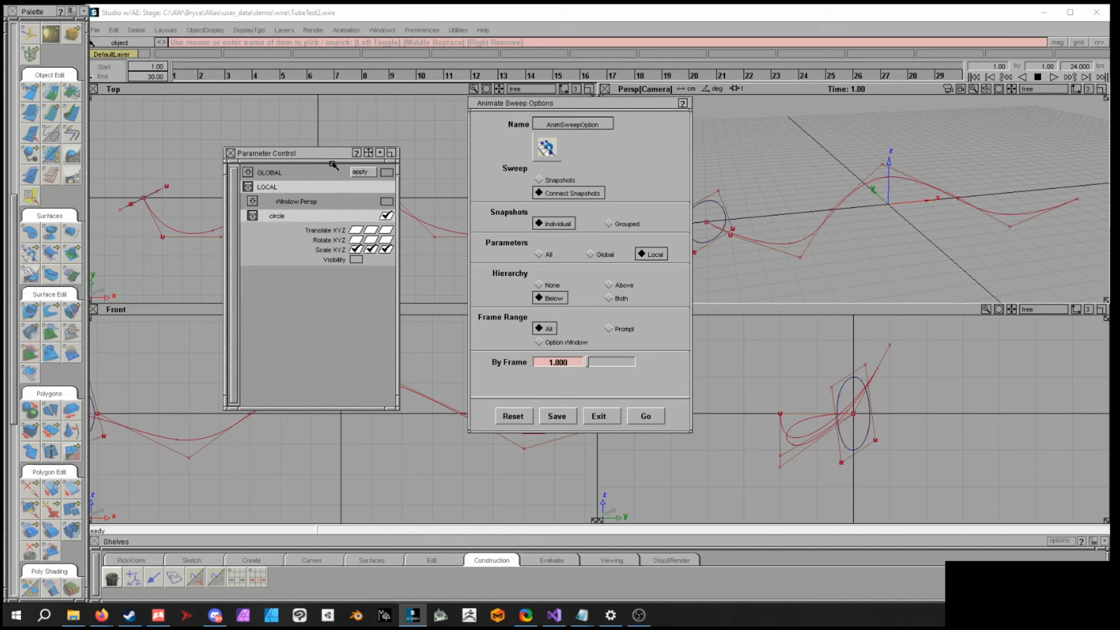
left_click_drag(470, 113, 470, 115)
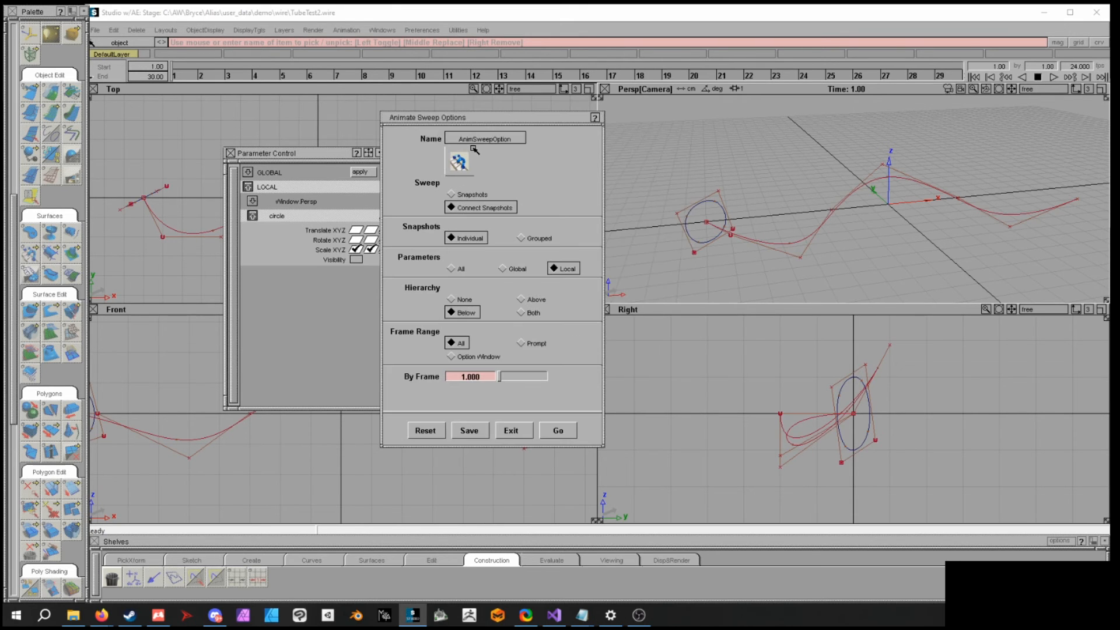
left_click(484, 431)
- Enable all Translate XYZ and Rotate XYZ parameters for the circle in Parameter Control
left_click(356, 230)
left_click(371, 230)
left_click(386, 230)
left_click(386, 240)
left_click(371, 240)
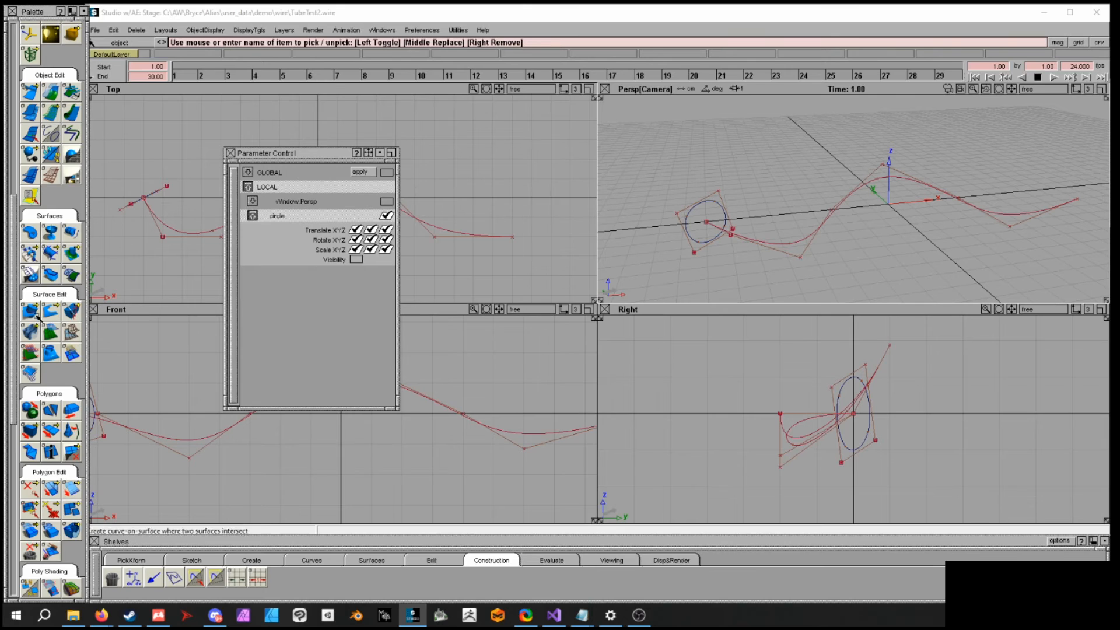
- Run Animated Sweep on the circle to generate the corrugated tube surface
left_click(24, 248)
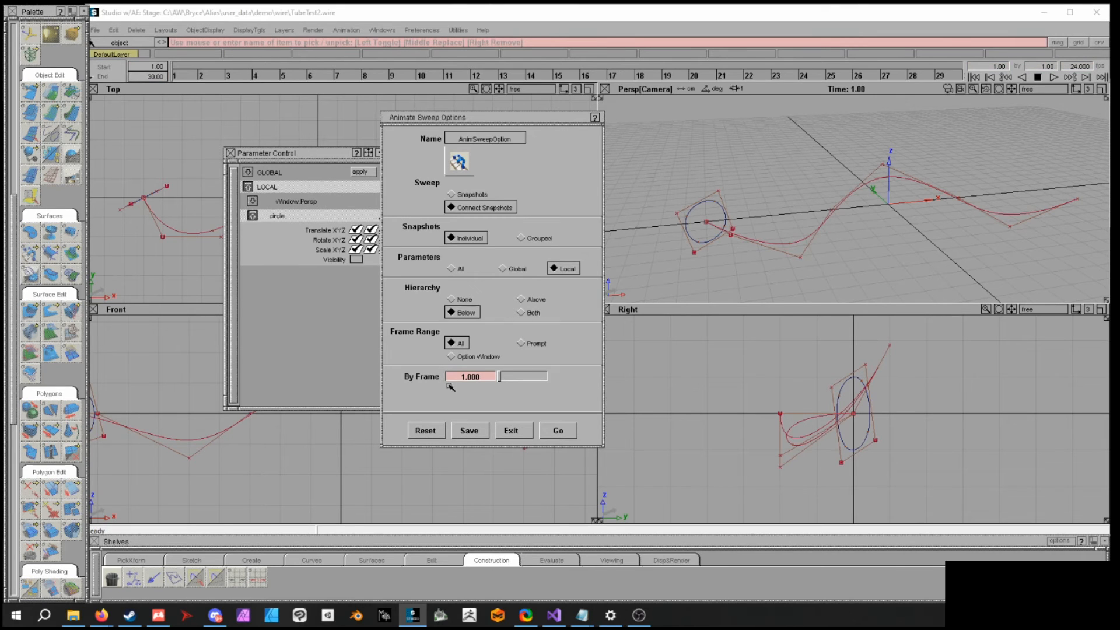
left_click(560, 431)
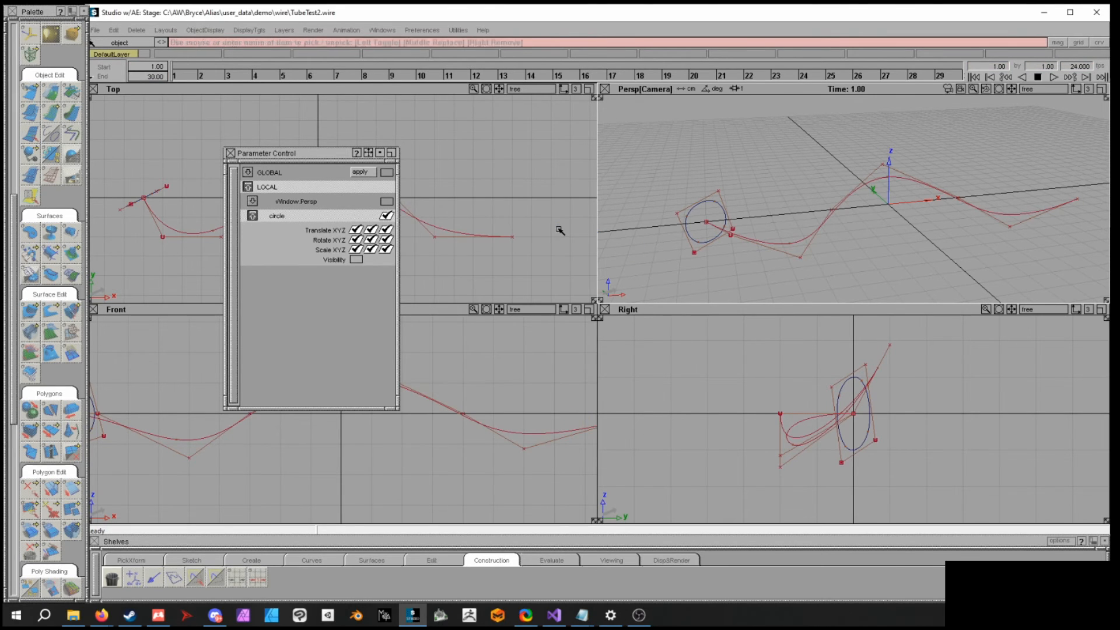
left_click(709, 204)
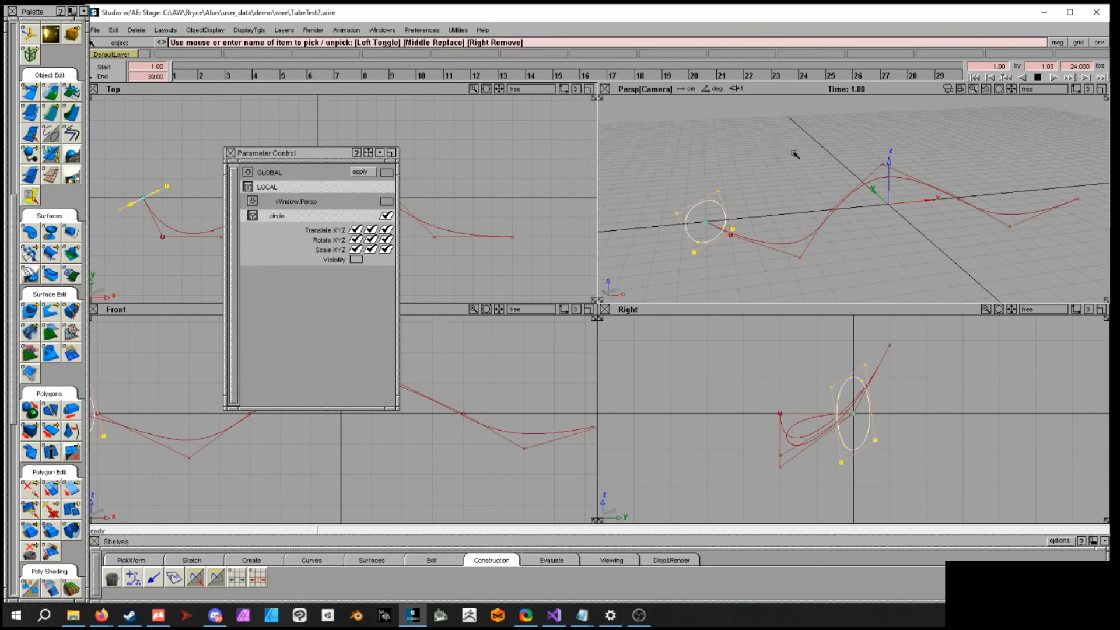
left_click(33, 255)
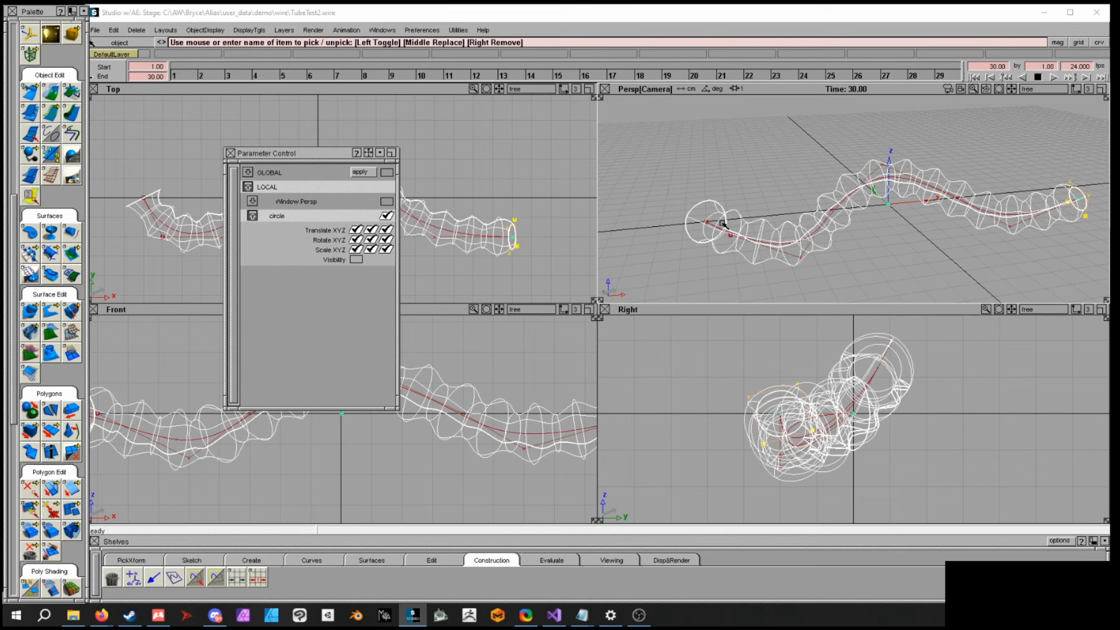
- Turn on shading to inspect the swept tube in the perspective view
mouse_move(726, 220)
left_mouse_down("alt+shift")
mouse_move(885, 225)
mouse_move(885, 202)
left_mouse_up("alt+shift")
left_click_drag(906, 240, 896, 280, "alt+shift")
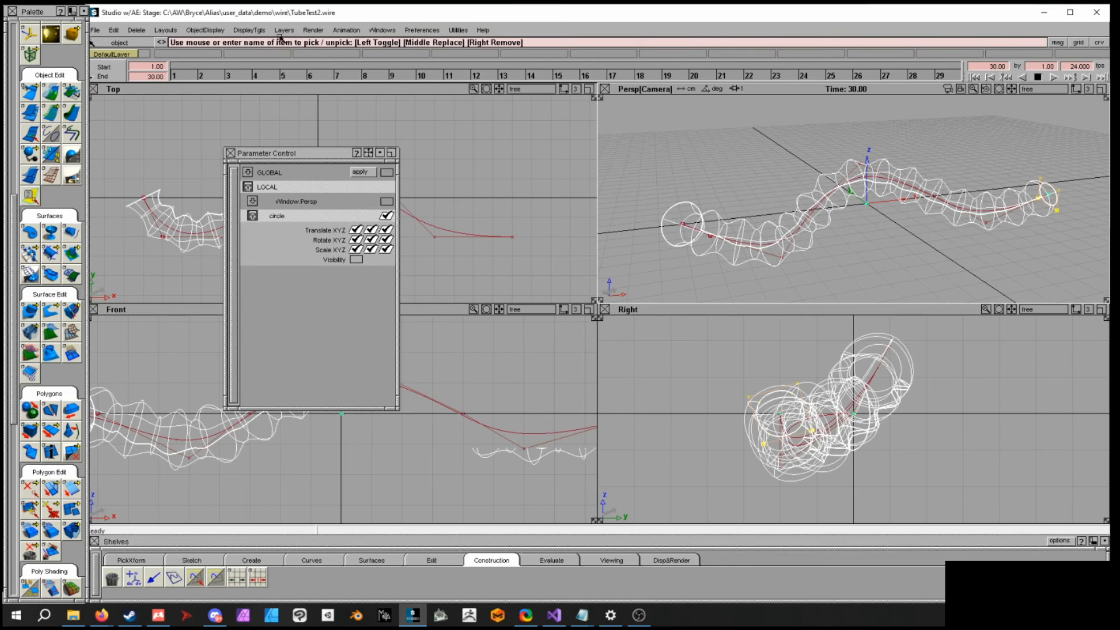
left_click(247, 31)
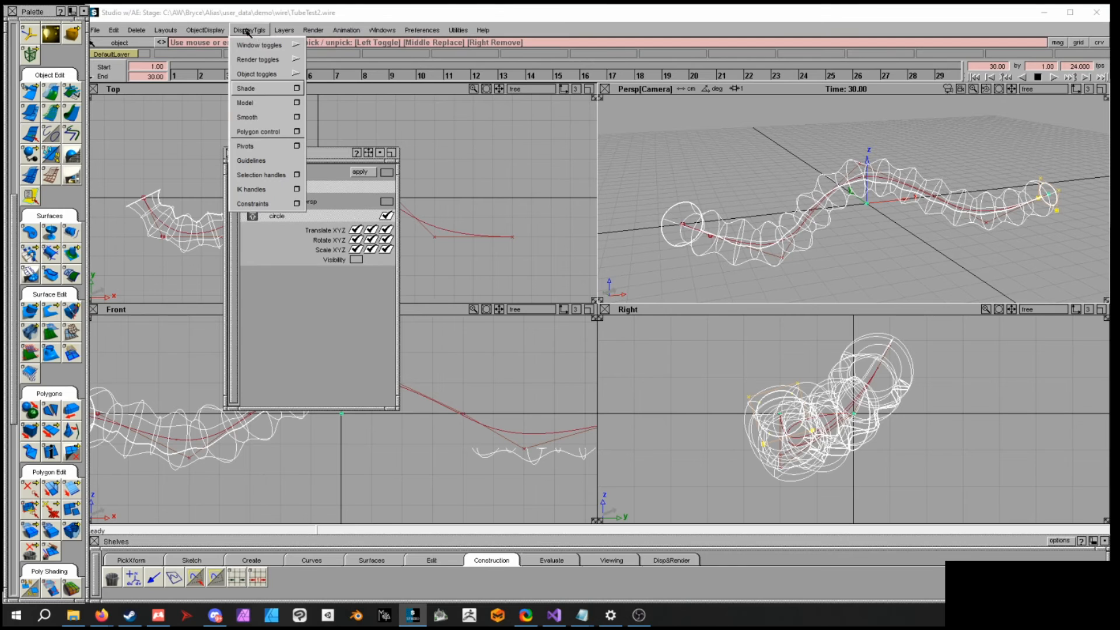
left_click(297, 88)
left_click(271, 243)
mouse_move(781, 239)
left_mouse_down("alt+shift")
mouse_move(726, 228)
mouse_move(931, 226)
mouse_move(802, 232)
left_mouse_up("alt+shift")
left_click_drag(877, 201, 878, 192, "ctrl+shift")
left_click_drag(863, 239, 787, 244, "alt+shift")
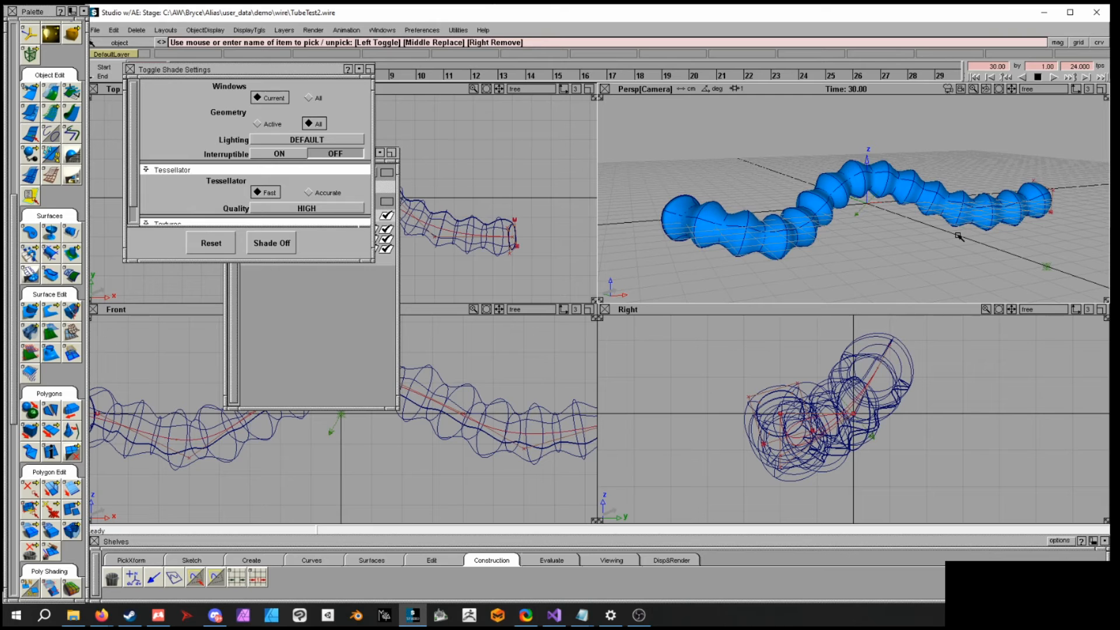
left_click_drag(932, 191, 834, 220, "alt+shift")
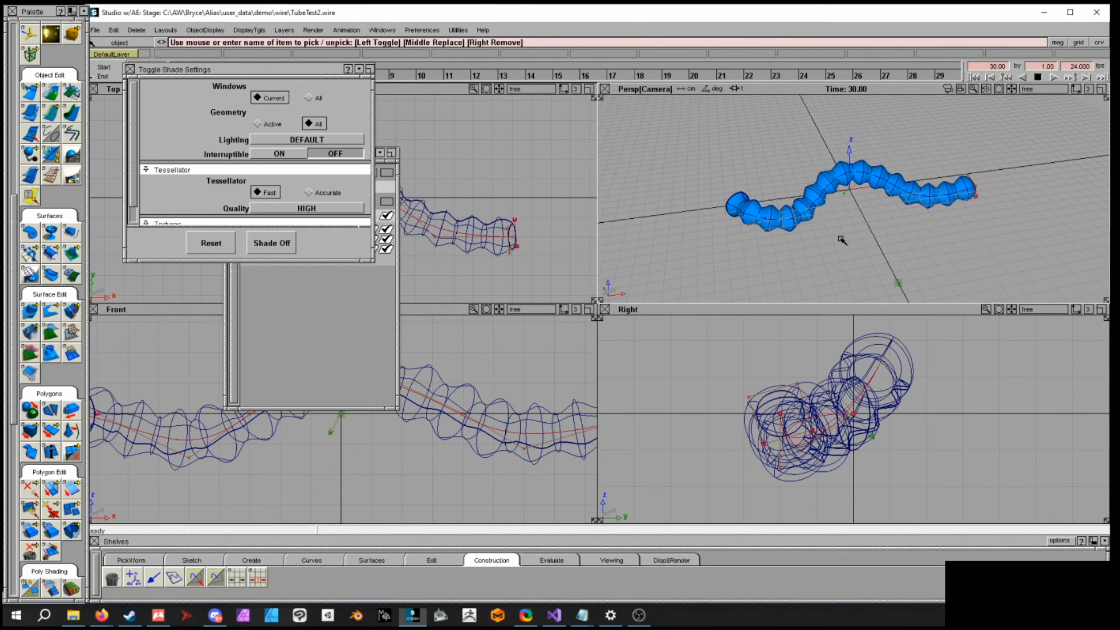
- Select the swept tube surface and delete it
left_click(816, 215)
key("Delete")
left_click(825, 224)
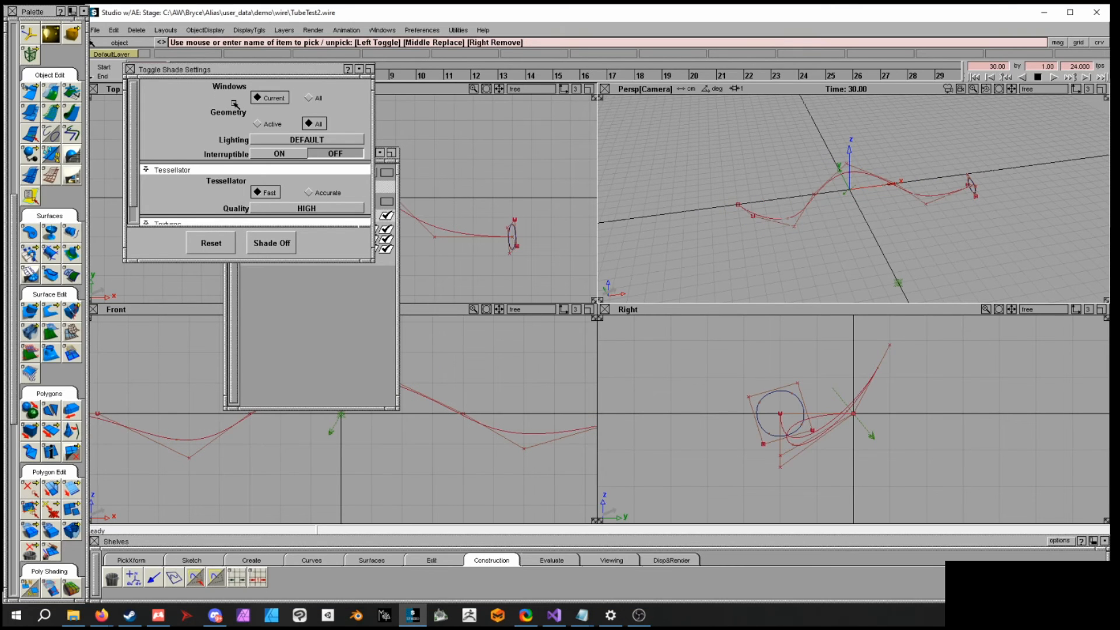
- Close the Parameter Control and Toggle Shade Settings windows
left_click(349, 264)
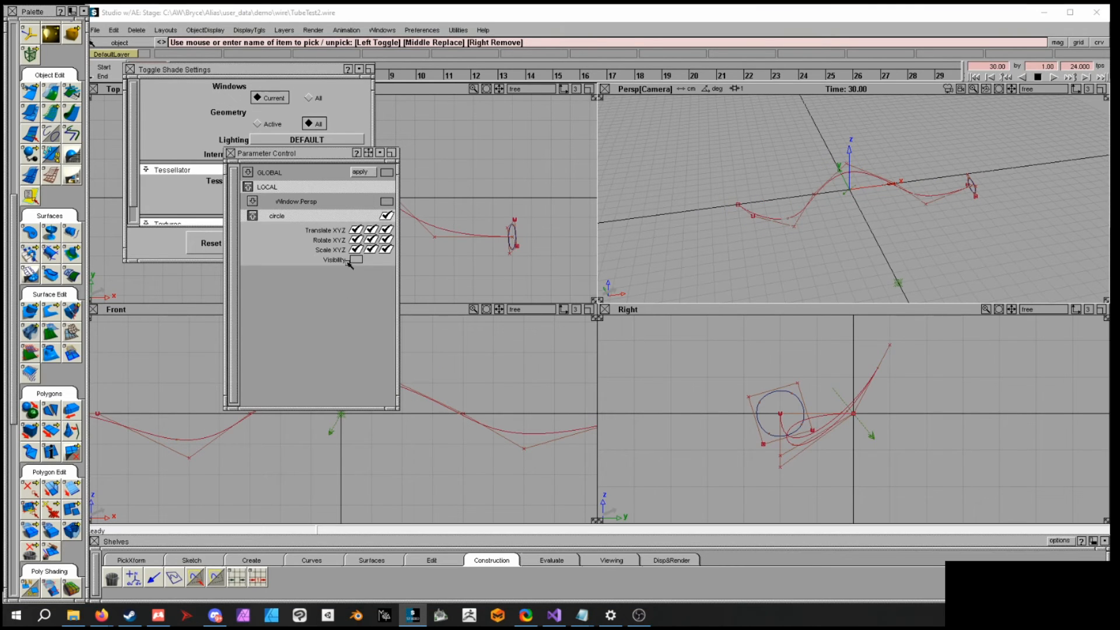
left_click(230, 154)
left_click(131, 70)
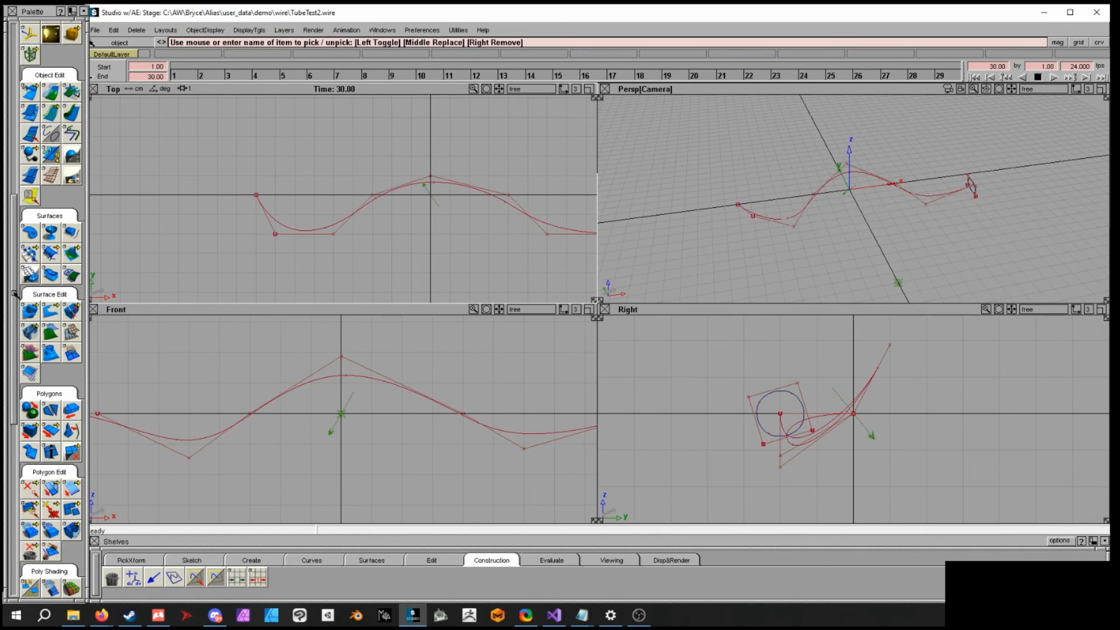
- Create a sphere primitive at the origin on the motion path and scale it up slightly
left_click(252, 560)
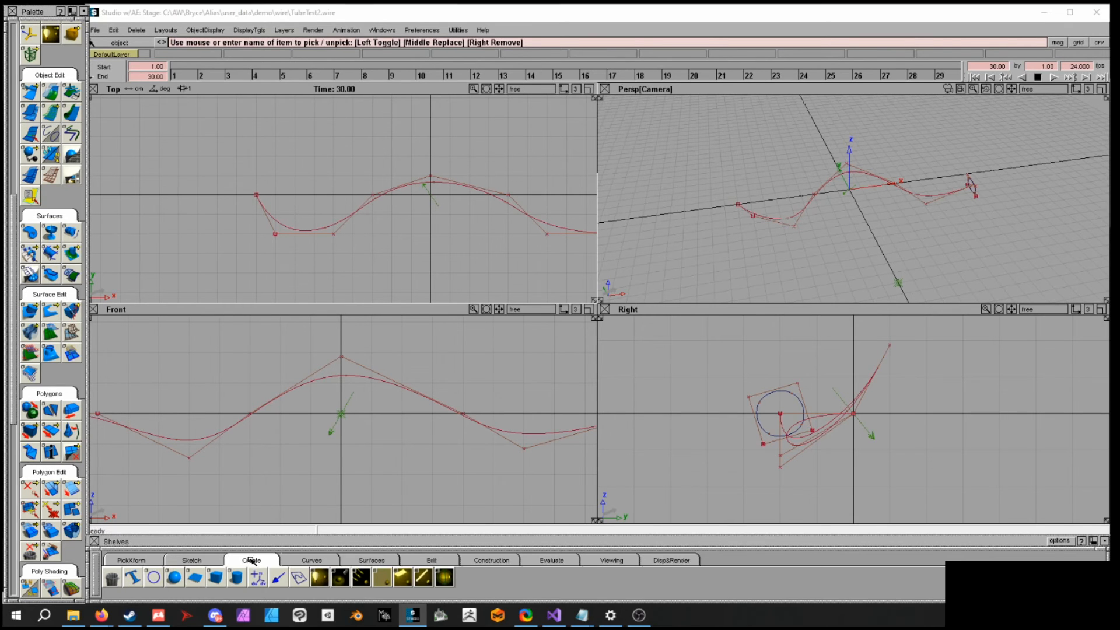
left_click(432, 194, "alt")
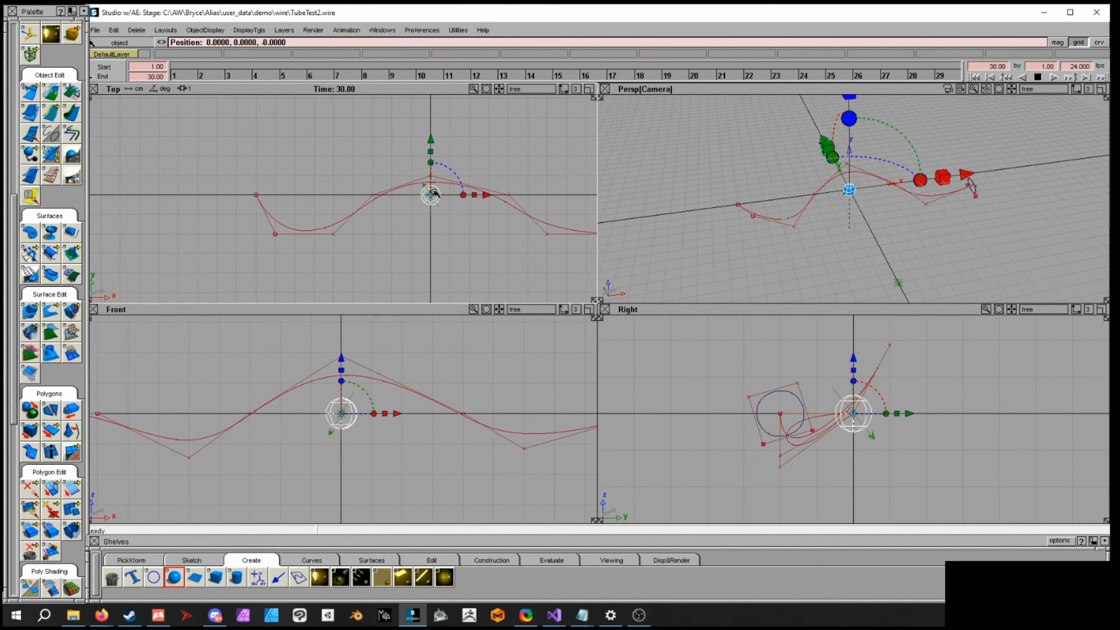
middle_click_drag(788, 215, 817, 217, "ctrl+shift")
left_click_drag(834, 220, 880, 225)
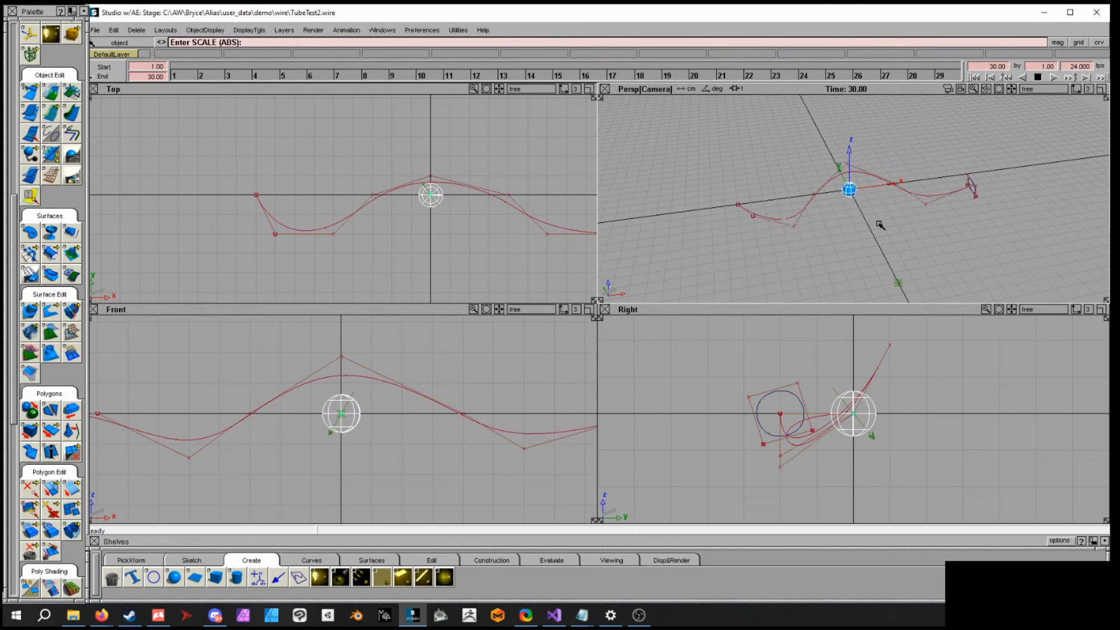
middle_click_drag(879, 225, 883, 230, "alt+shift")
right_click_drag(885, 230, 960, 252, "alt+shift")
left_click_drag(910, 234, 911, 220, "ctrl+shift")
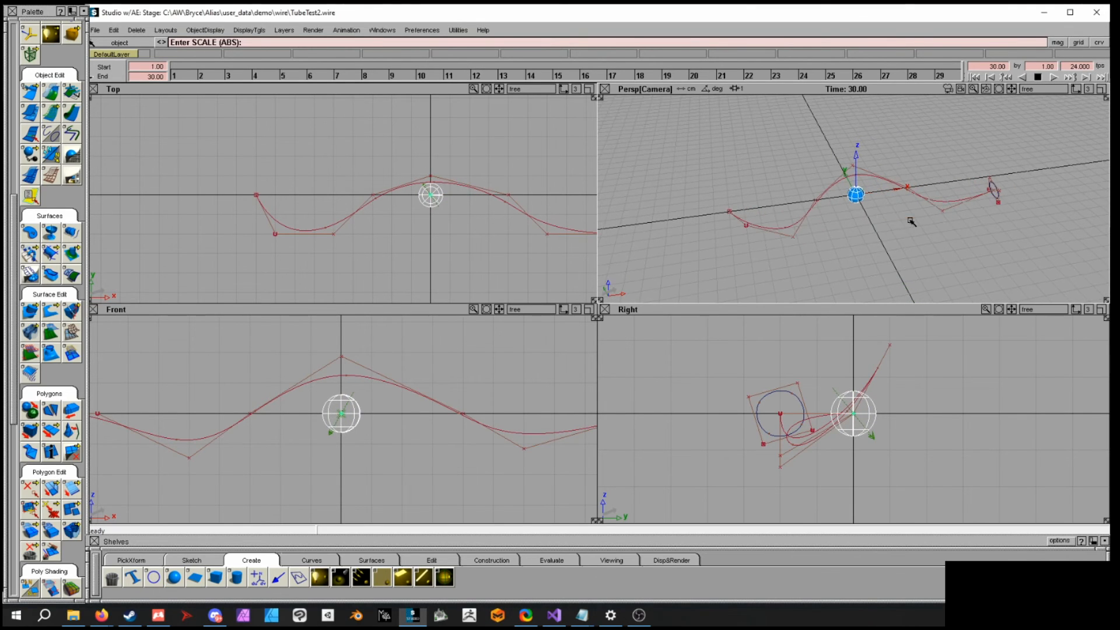
- Animate the sphere along the motion path curve and return to frame 1
left_click_drag(11, 393, 8, 598)
left_click_drag(780, 239, 780, 260, "ctrl+shift")
left_click(868, 196)
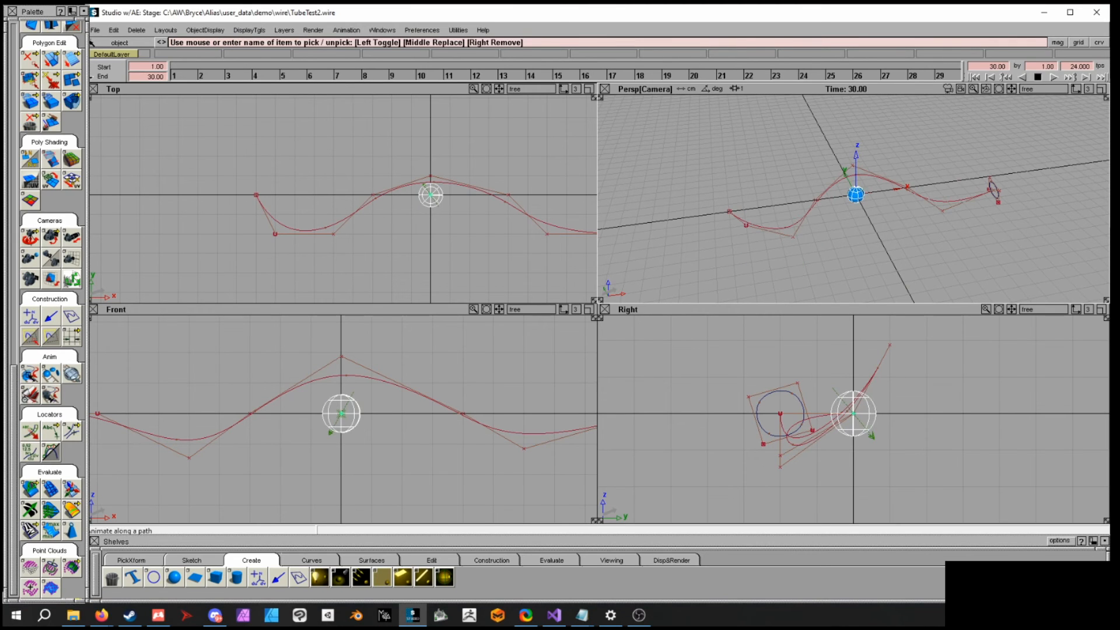
left_click(788, 230)
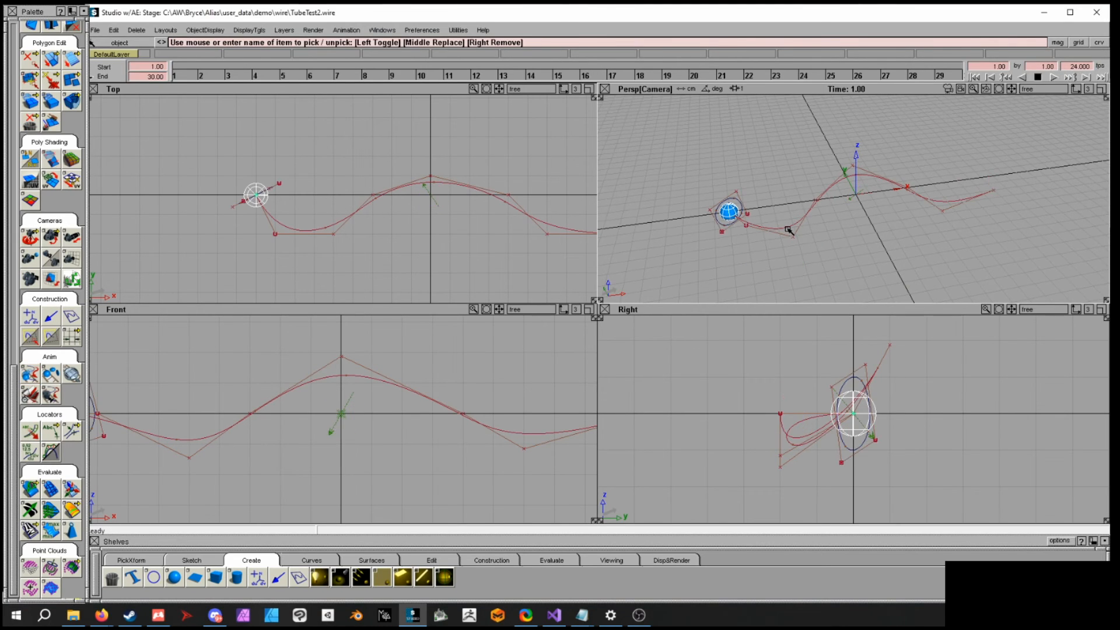
left_click_drag(185, 78, 122, 88)
- Run Animated Sweep on the sphere with Snapshots, Individual, Local parameters, Below hierarchy, All frames, and By Frame 1.000
left_click_drag(9, 365, 8, 209)
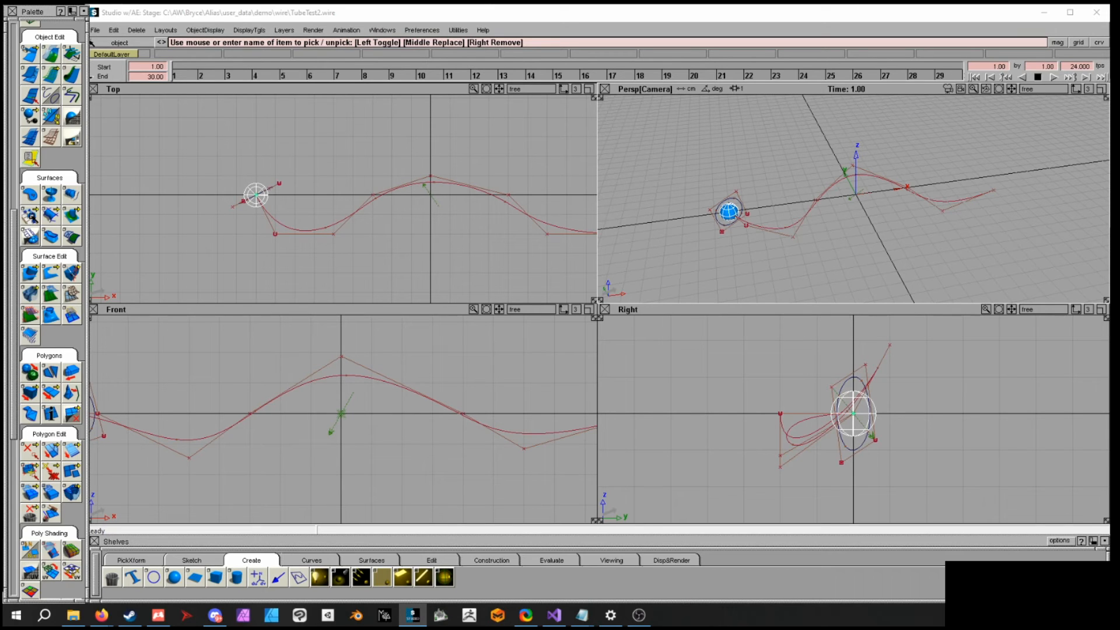
left_click(33, 216)
left_click(32, 217)
double_click(43, 216)
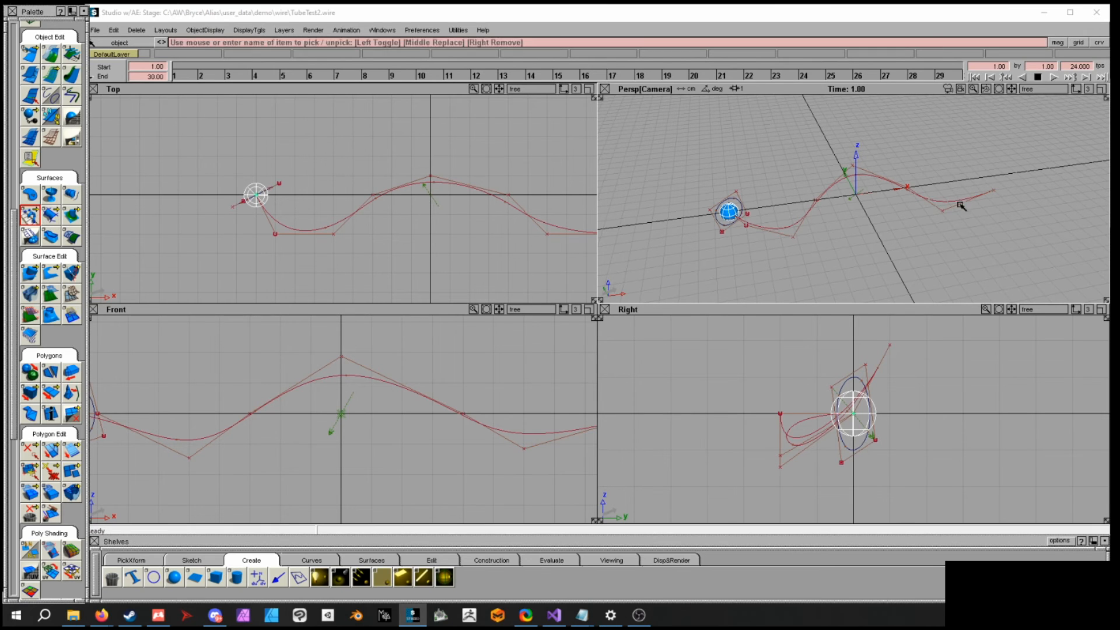
left_click(484, 196)
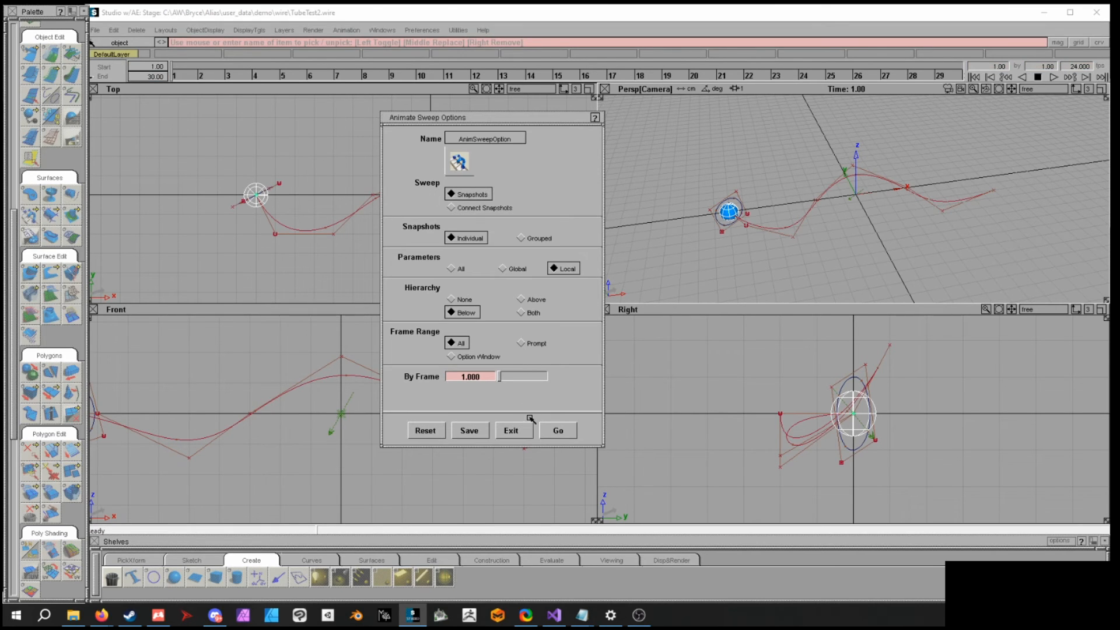
left_click(569, 432)
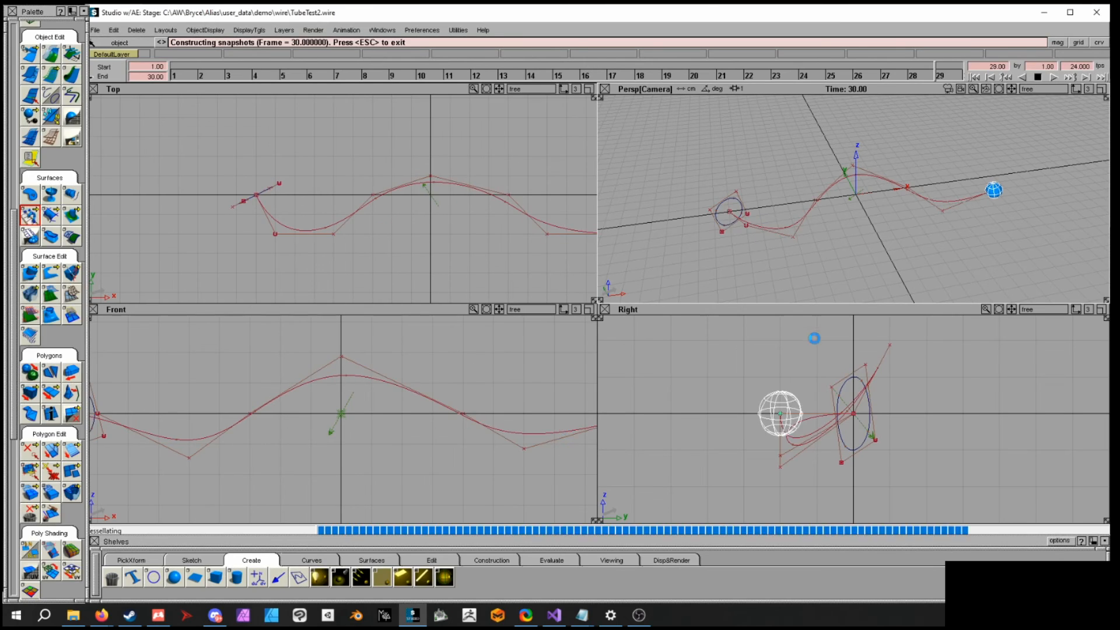
left_click(769, 321)
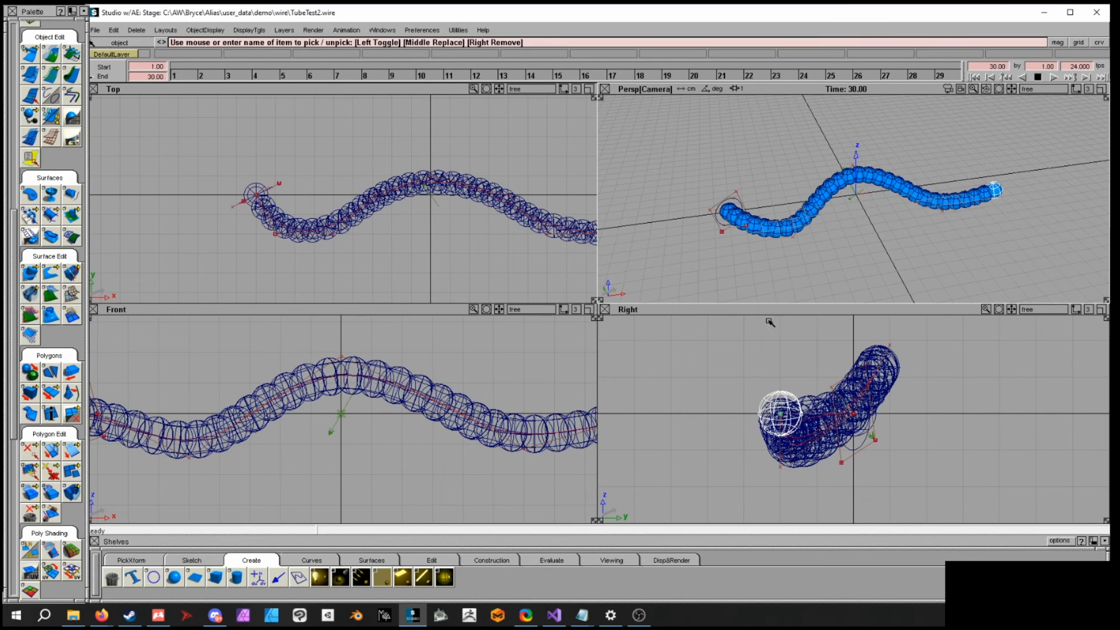
- Orbit and pan the perspective view to inspect the chain of sphere snapshots along the path
left_click_drag(872, 220, 645, 213, "alt+shift")
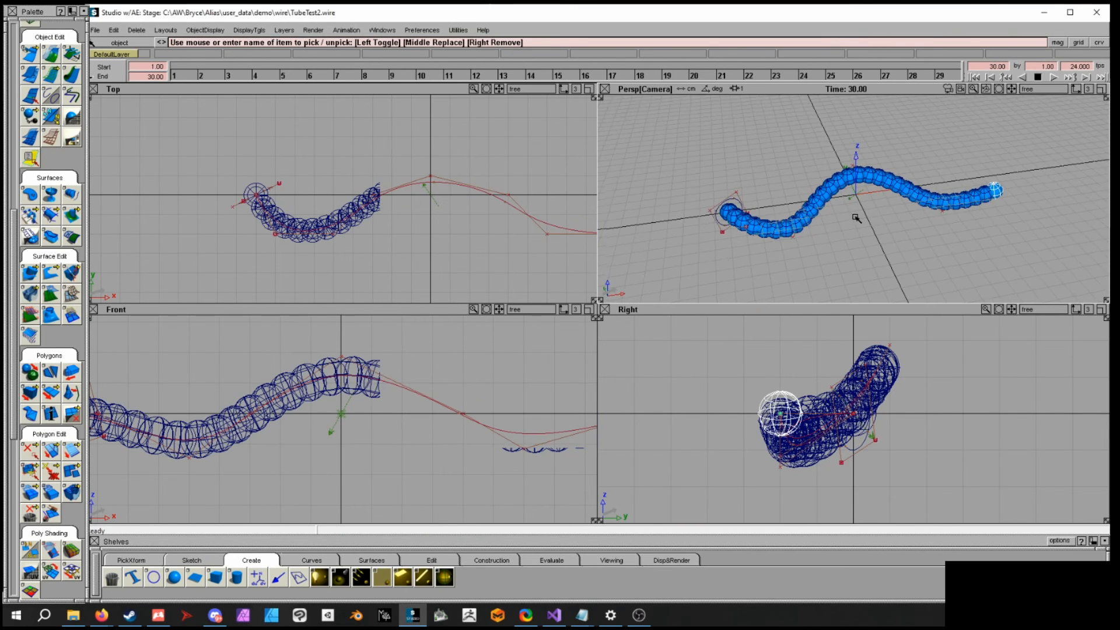
mouse_move(852, 188)
left_mouse_down("alt+shift")
mouse_move(875, 176)
mouse_move(873, 220)
mouse_move(835, 230)
mouse_move(868, 242)
mouse_move(857, 174)
left_mouse_up("alt+shift")
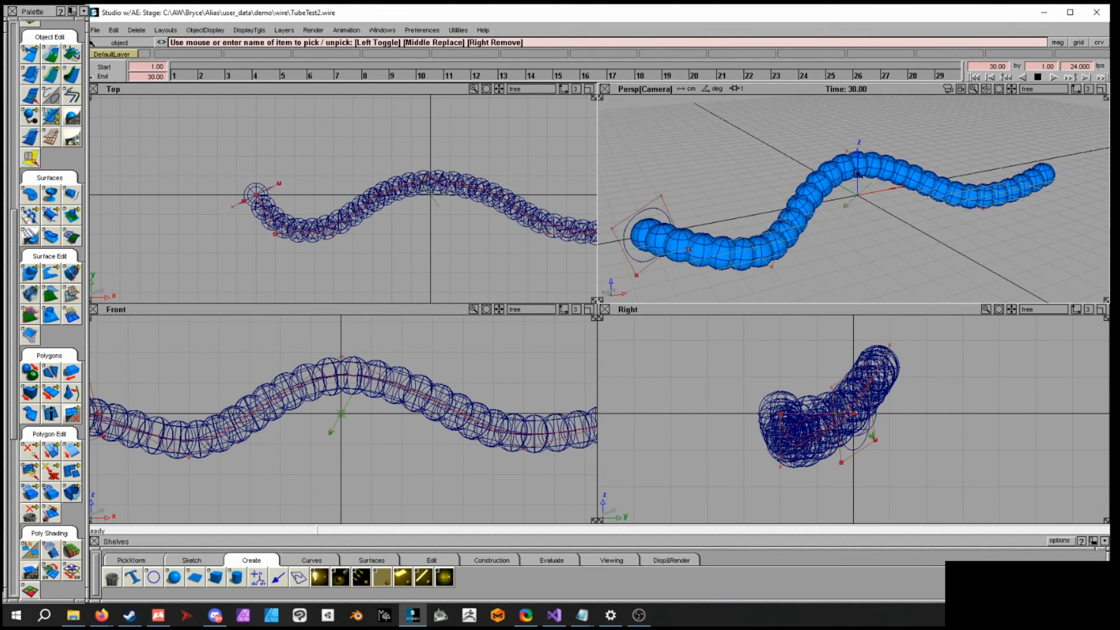
left_click(849, 168)
left_click(968, 270)
left_click_drag(905, 241, 1016, 232, "alt+shift")
right_click_drag(1017, 232, 945, 219, "alt+shift")
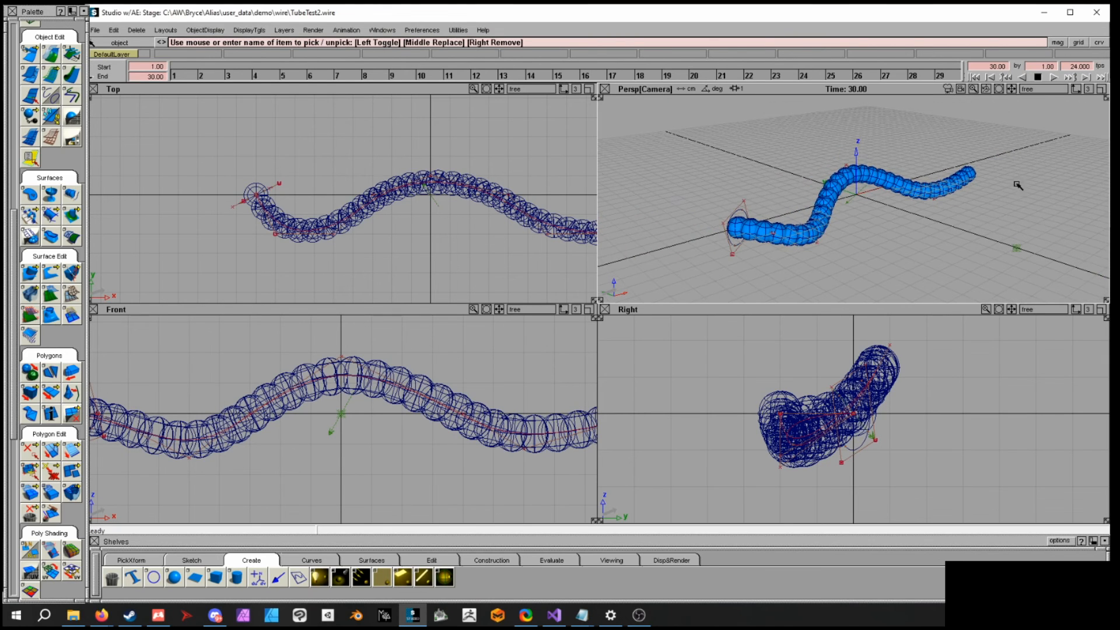
right_click_drag(870, 239, 803, 249, "alt+shift")
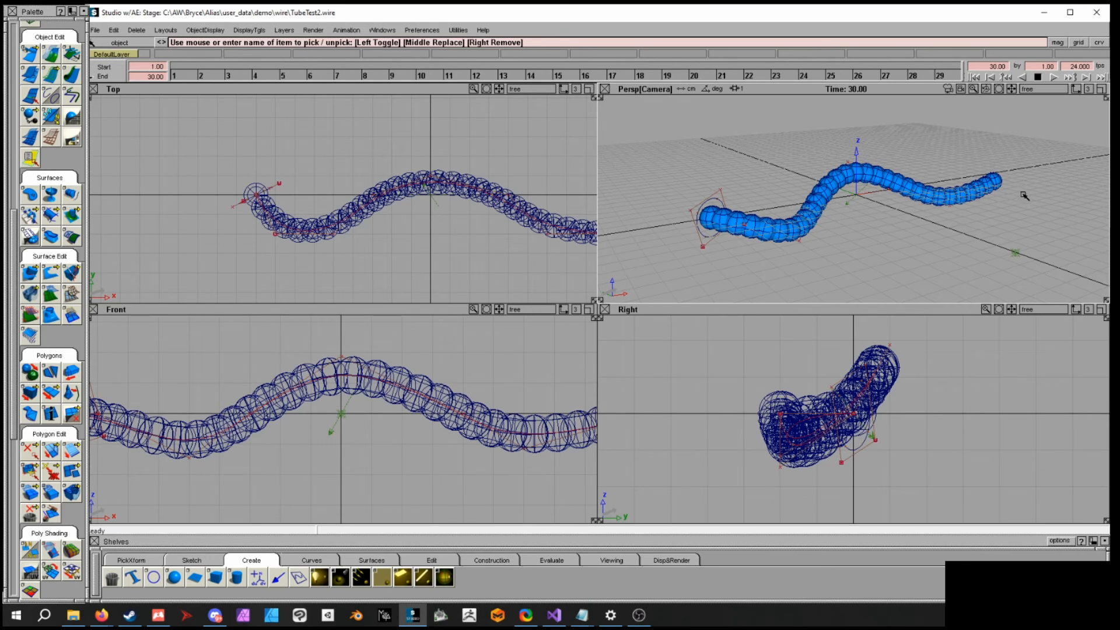
left_click_drag(933, 248, 667, 230, "alt+shift")
left_click_drag(991, 229, 673, 203, "alt+shift")
left_click_drag(887, 233, 770, 232, "alt+shift")
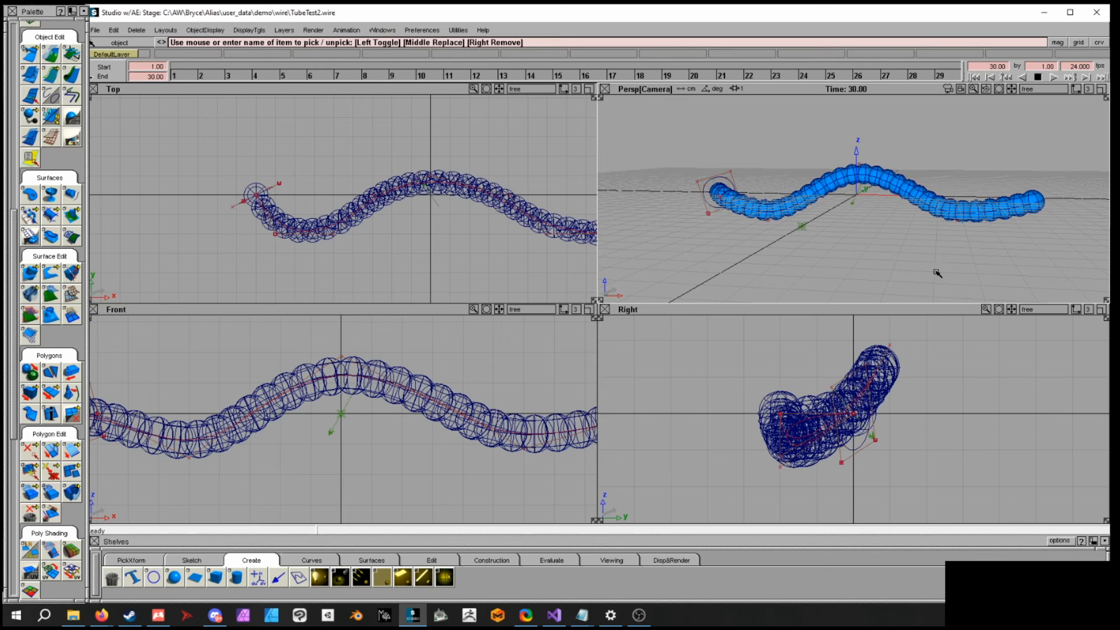
left_click_drag(929, 265, 988, 253, "alt+shift")
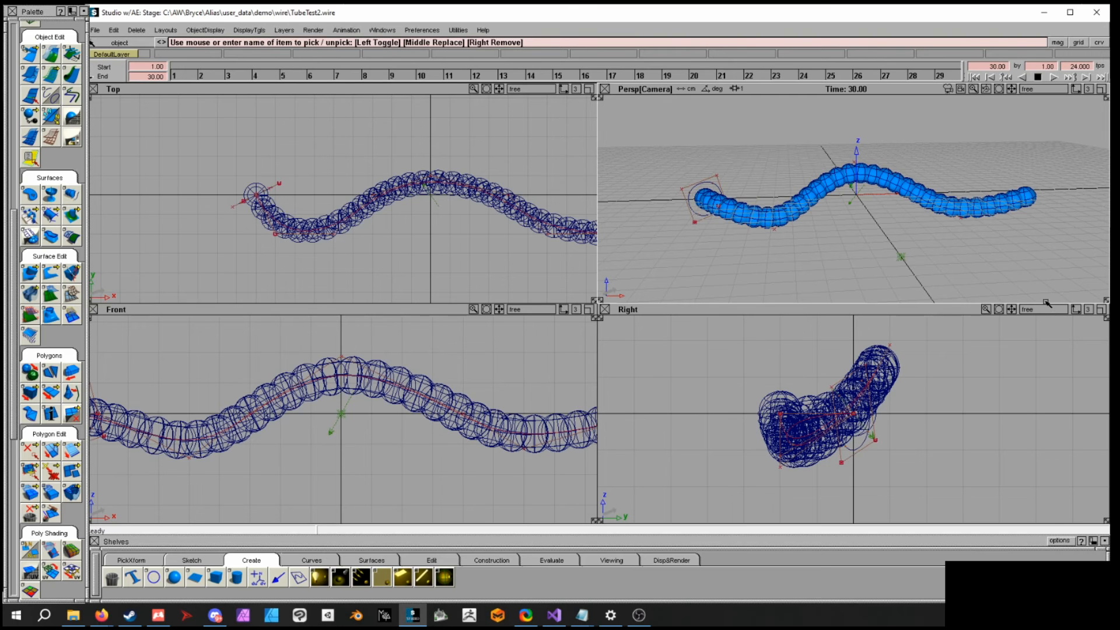
left_click_drag(863, 288, 852, 256, "alt+shift")
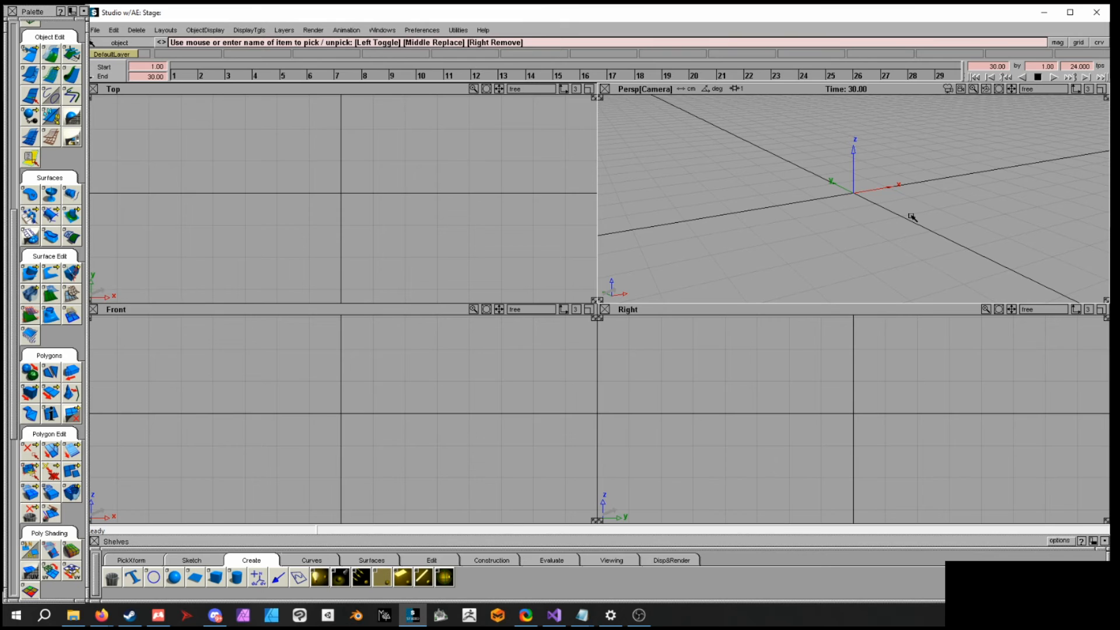
left_click_drag(910, 215, 855, 198, "alt+shift")
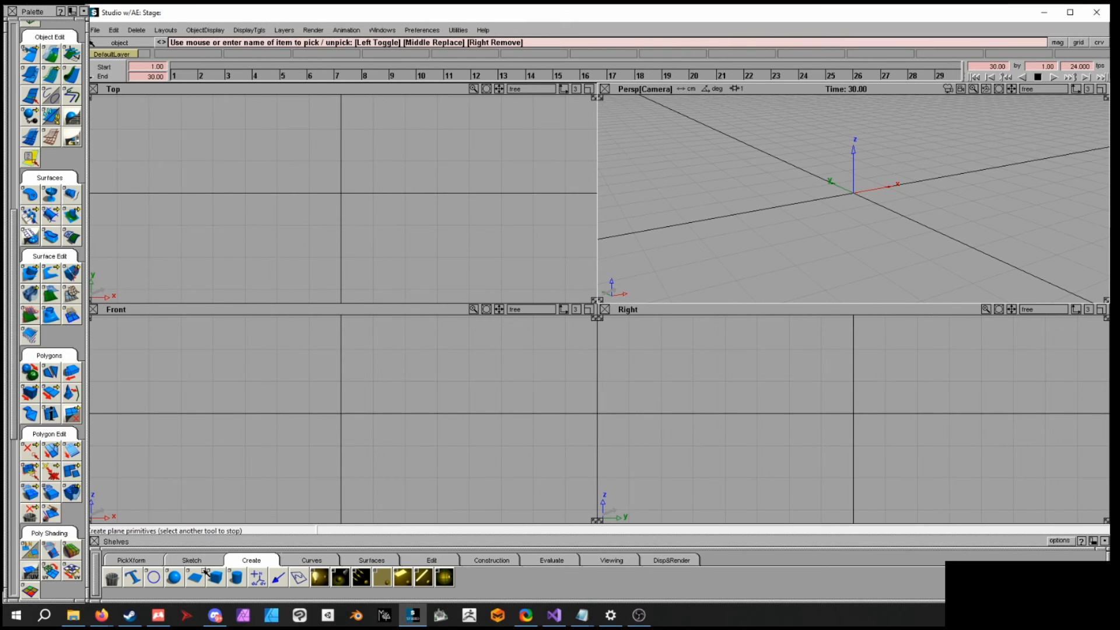
- Start the cylinder primitive tool in the new empty scene
left_click(235, 582)
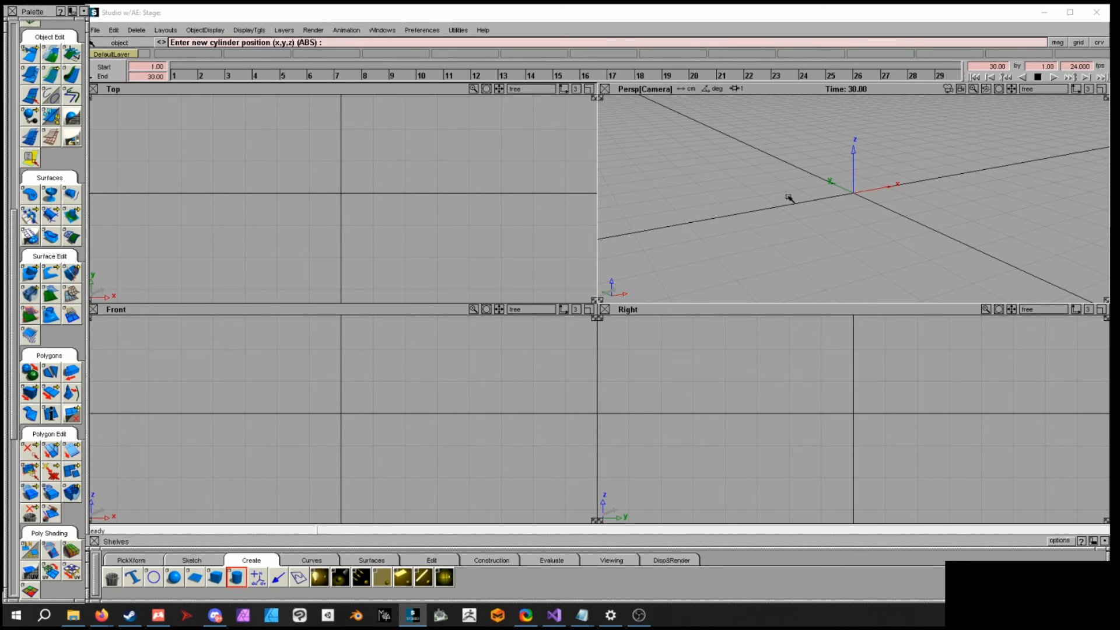
- Place a cylinder at the origin, turn on shading, and scale the cylinder taller
left_click(863, 191)
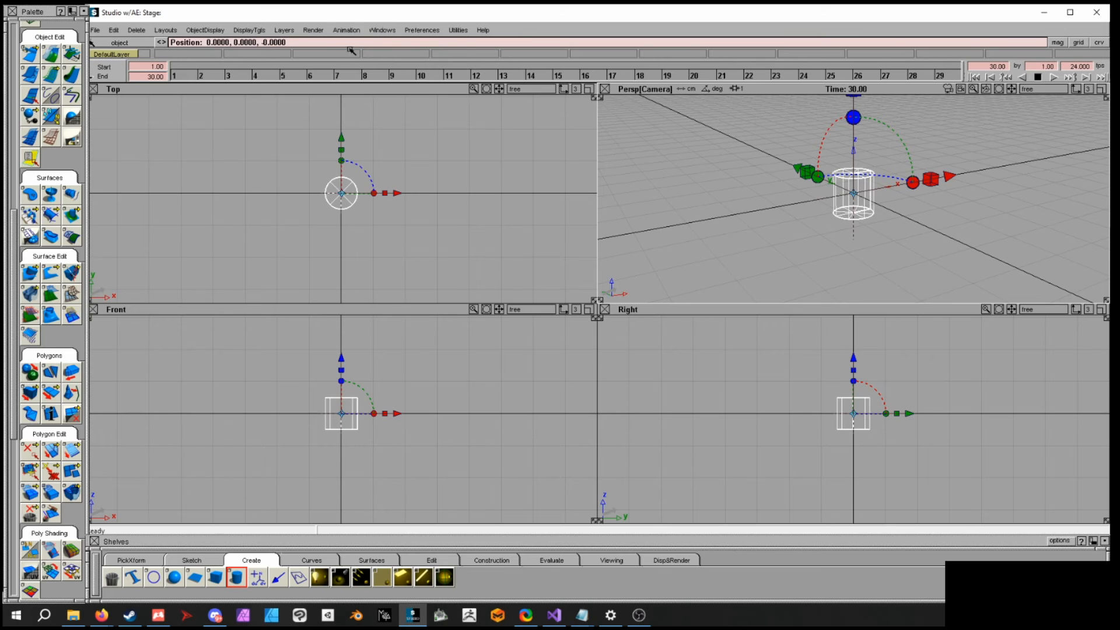
left_click(249, 30)
left_click(251, 155)
middle_click_drag(737, 192, 771, 194, "ctrl+shift")
left_click_drag(933, 241, 1068, 242)
left_click(959, 231, "ctrl+shift")
middle_click_drag(959, 232, 938, 231, "ctrl+shift")
left_click_drag(961, 219, 878, 226)
right_click_drag(971, 234, 1015, 242)
middle_click_drag(1002, 237, 954, 234)
mouse_move(1005, 216)
left_mouse_down("ctrl+shift")
mouse_move(1002, 194)
mouse_move(988, 213)
left_mouse_up("ctrl+shift")
middle_click_drag(445, 245, 482, 226, "alt+shift")
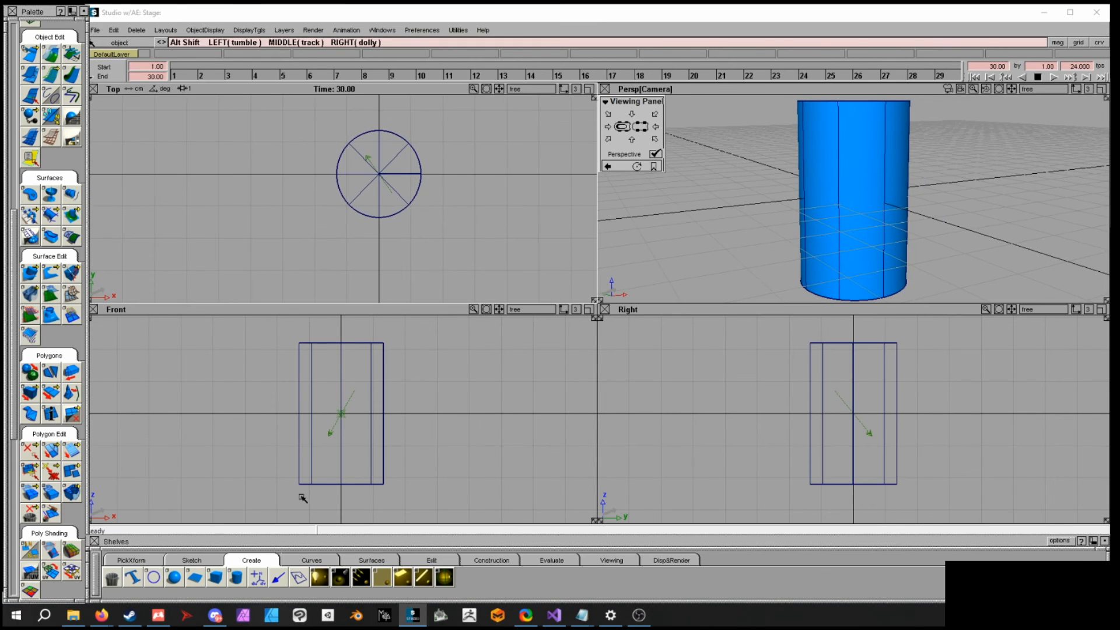
- Create a circle around the cylinder, enlarge it and tilt it diagonally across the cylinder
left_click_drag(392, 191, 389, 173, "alt")
middle_click_drag(486, 225, 511, 225, "ctrl+shift")
left_click_drag(494, 233, 652, 245)
left_click_drag(930, 218, 897, 232, "alt+shift")
middle_click_drag(1017, 204, 1019, 215, "ctrl+shift")
middle_click_drag(1064, 175, 1028, 224, "alt+shift")
left_click_drag(1026, 224, 808, 184)
left_click_drag(721, 227, 815, 186, "alt+shift")
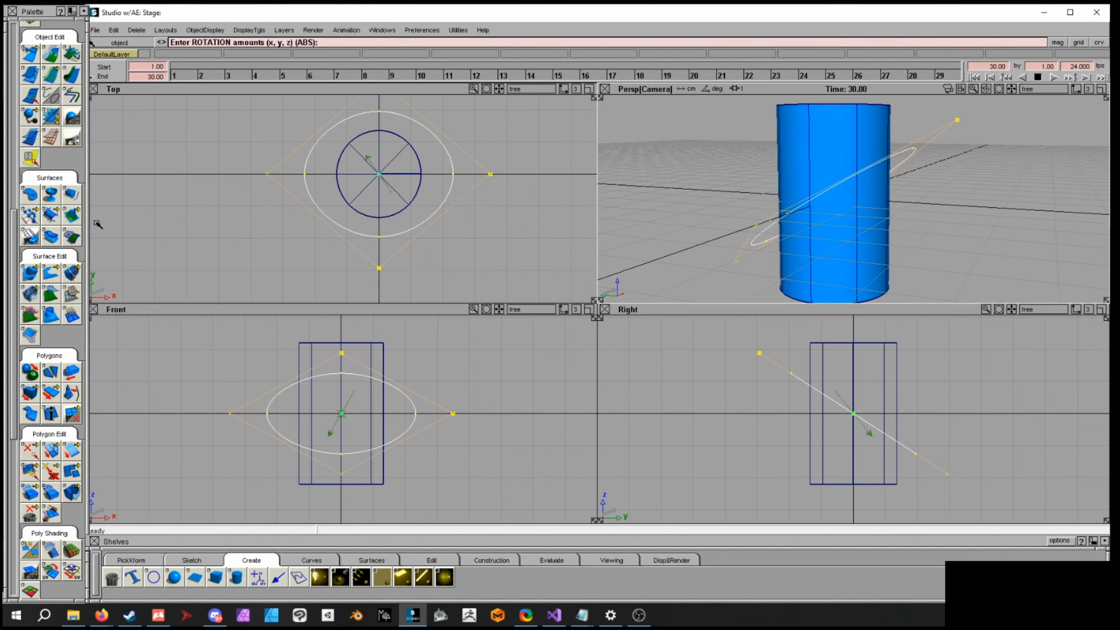
- Project the tilted circle onto the cylinder surface to make a curve-on-surface
left_click(35, 276)
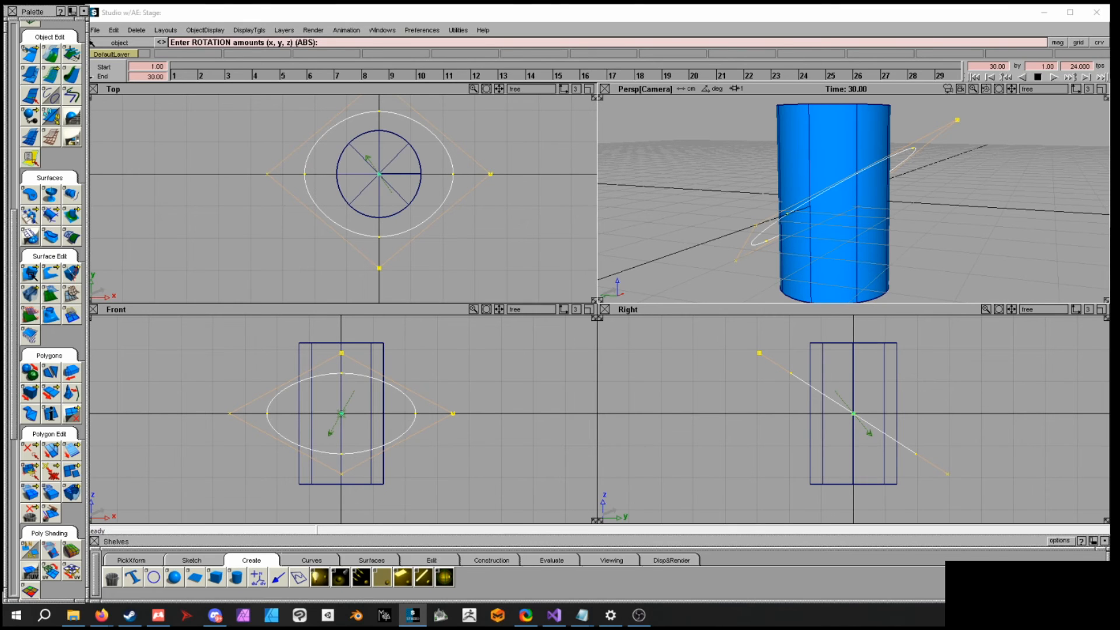
left_click(32, 275)
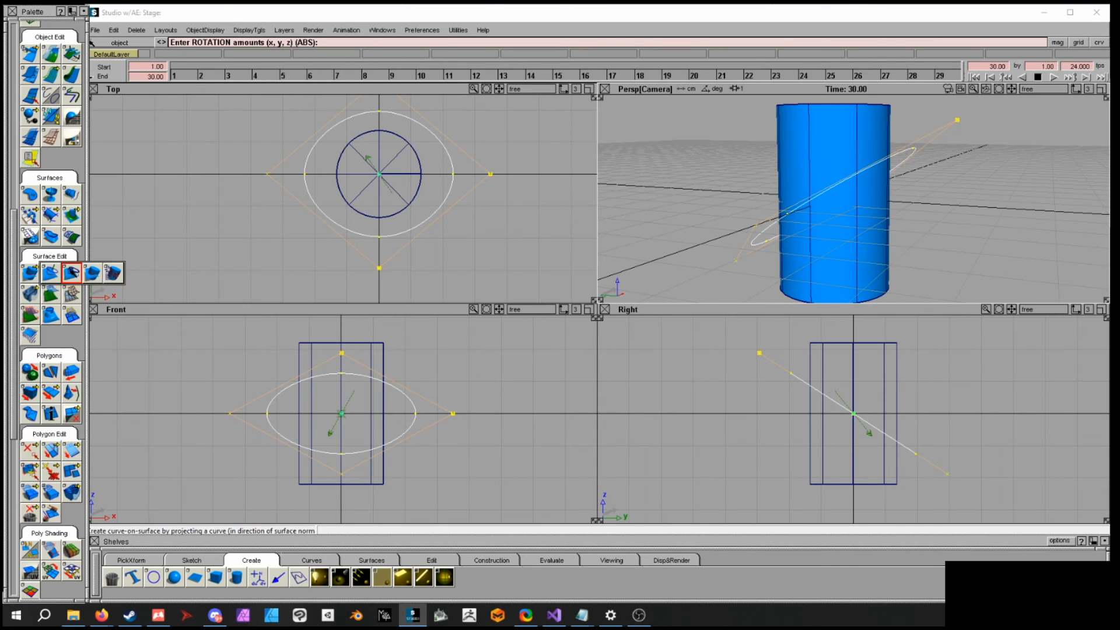
left_click(72, 272)
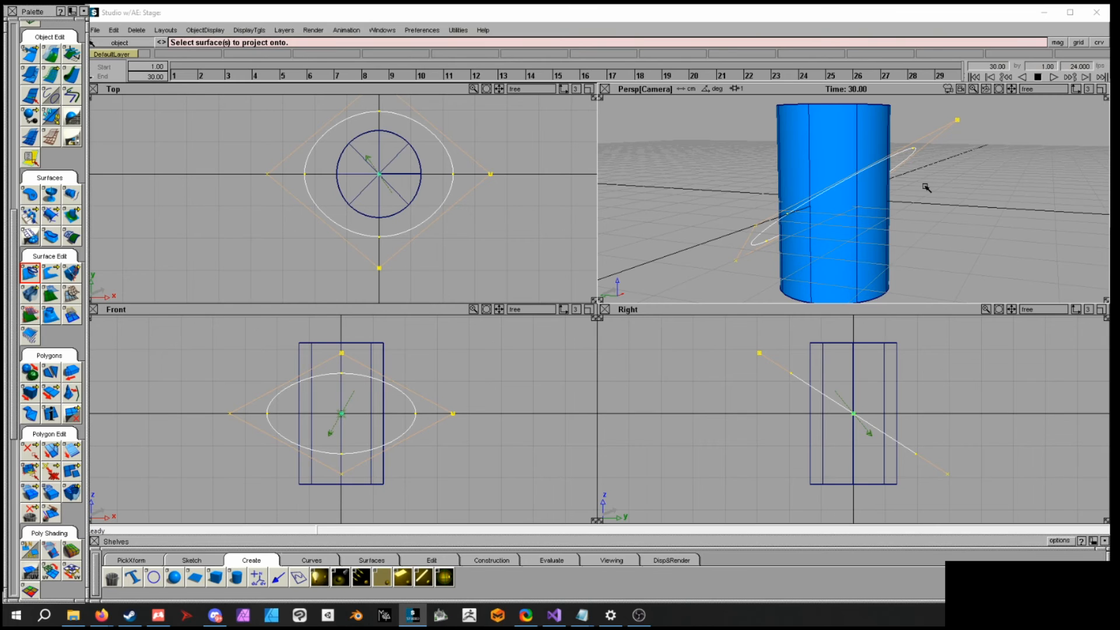
left_click(858, 229)
left_click_drag(912, 233, 891, 258, "alt+shift")
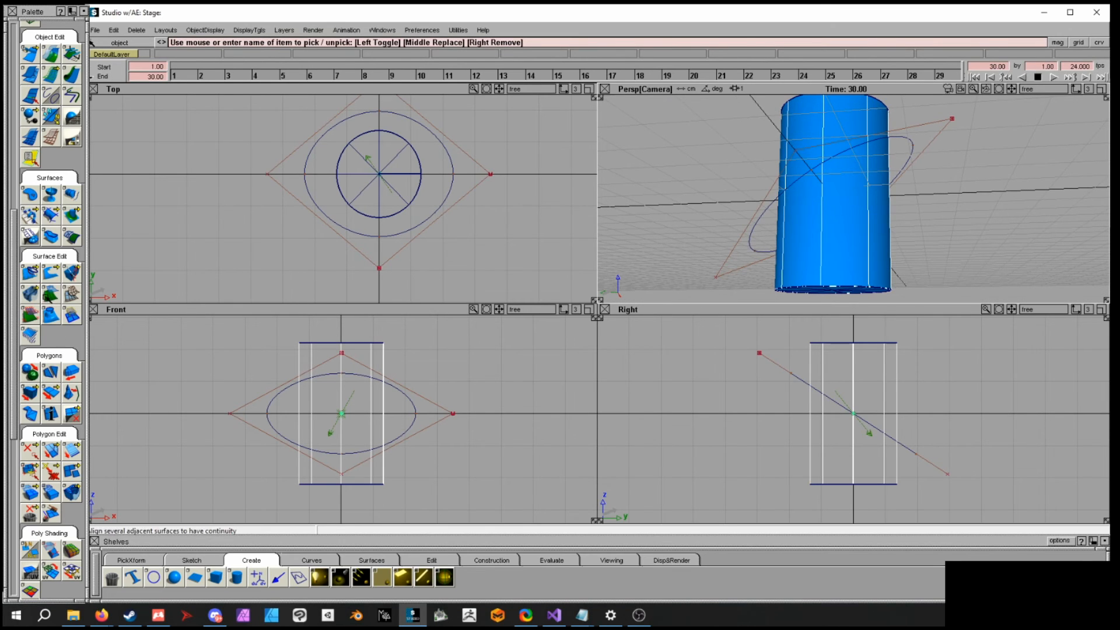
left_click(36, 275)
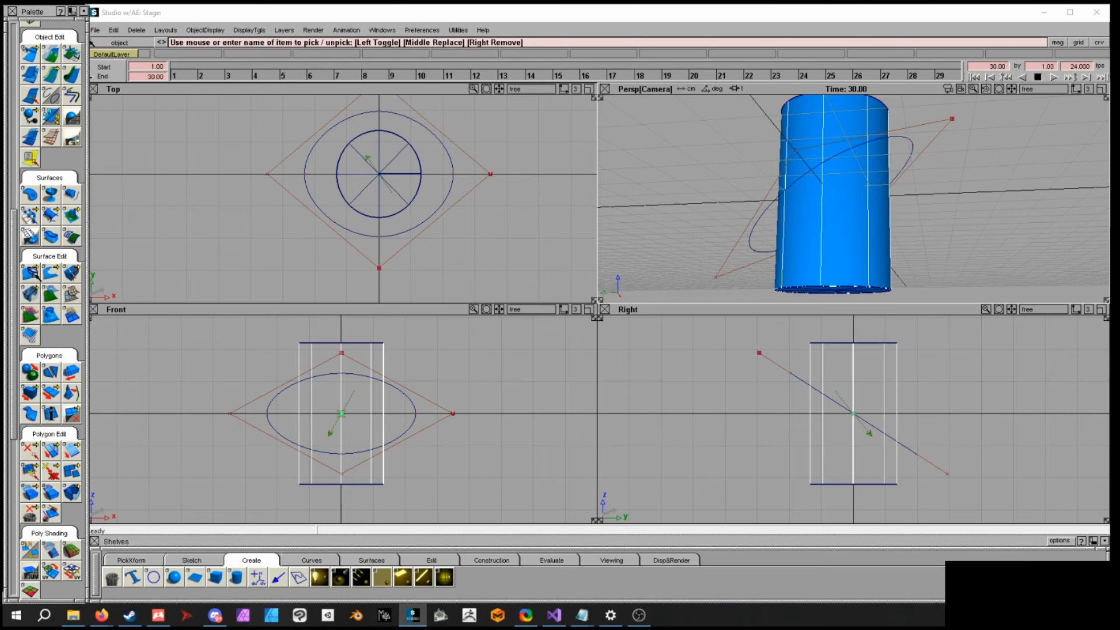
left_click(35, 274)
left_click_drag(917, 204, 925, 169, "alt+shift")
left_click(913, 147)
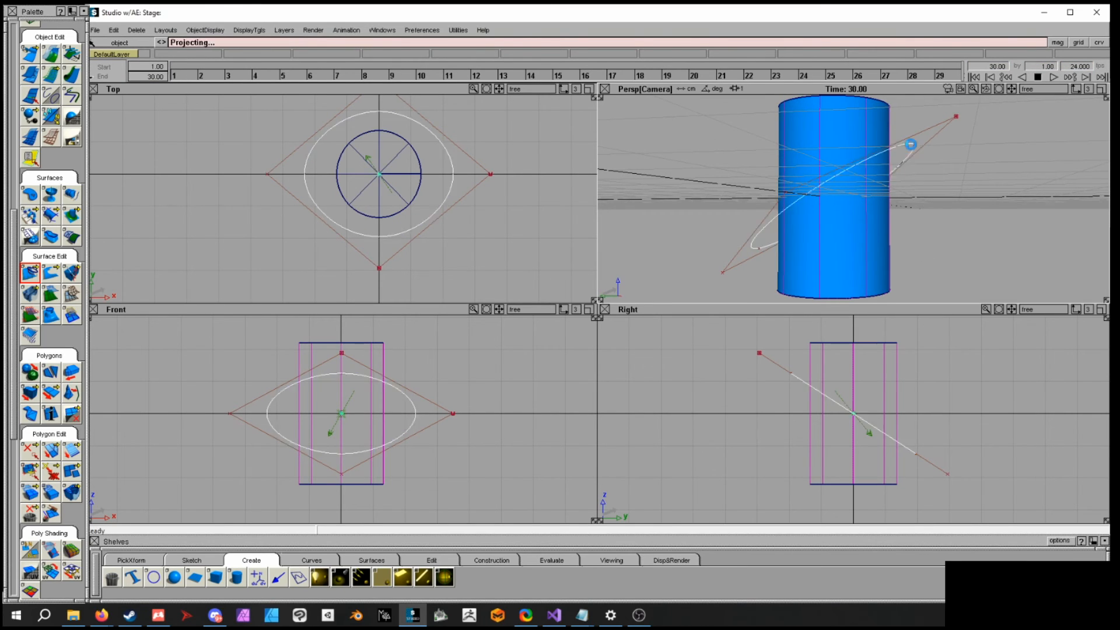
left_click_drag(940, 180, 889, 202, "alt+shift")
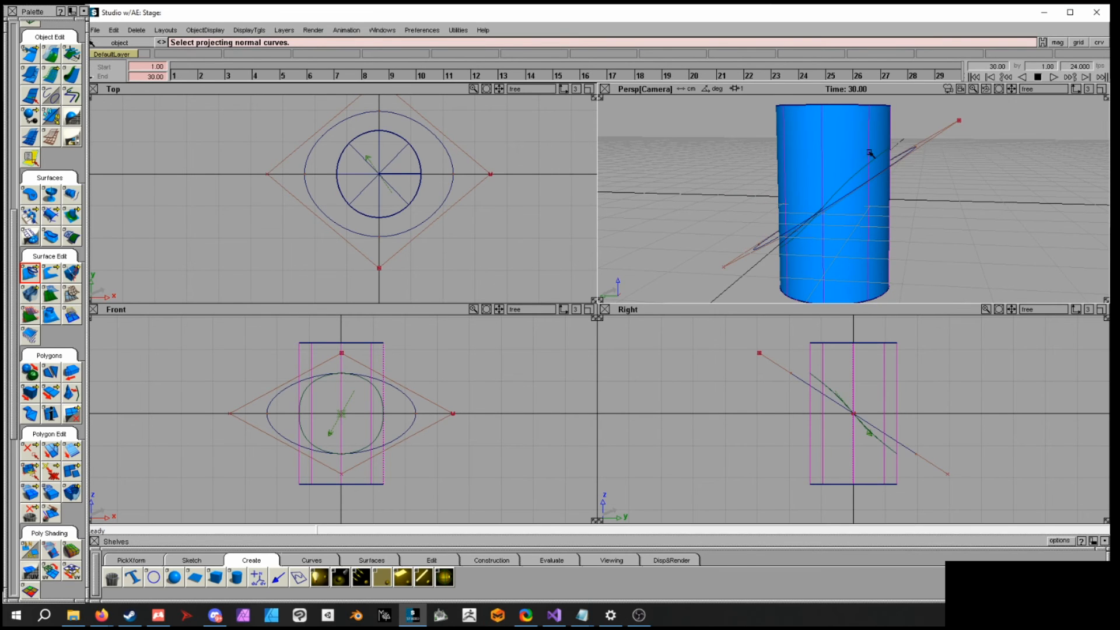
left_click_drag(840, 186, 953, 187, "alt+shift")
left_click_drag(951, 190, 922, 216, "alt+shift")
right_click_drag(904, 234, 962, 247, "alt+shift")
left_click_drag(962, 247, 904, 229, "alt+shift")
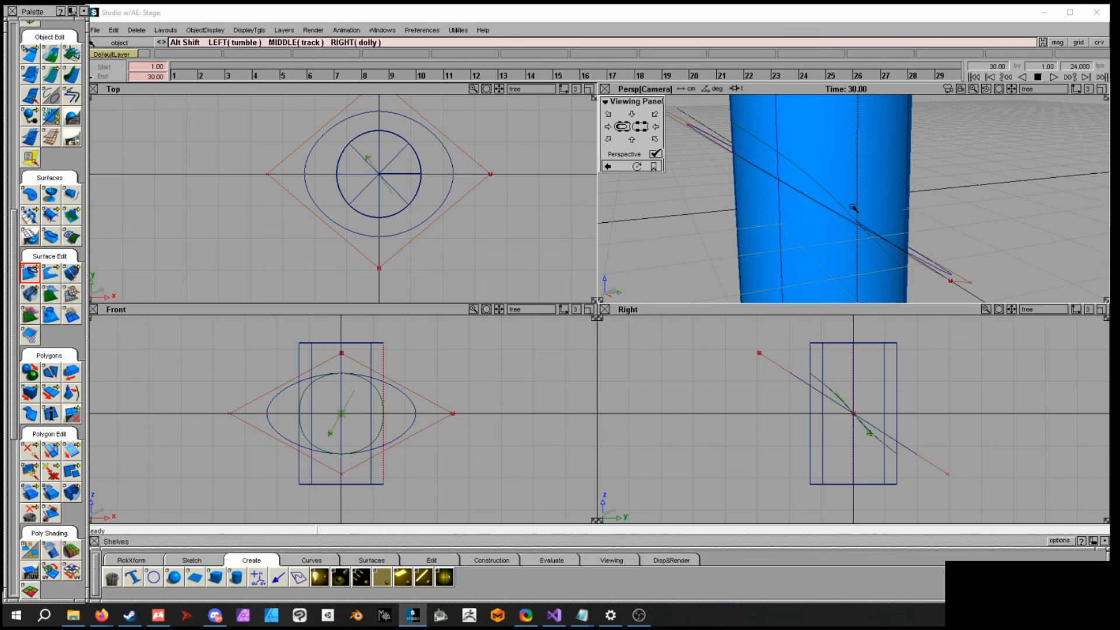
- Duplicate the projected curve-on-surface as a free curve
left_click(186, 563)
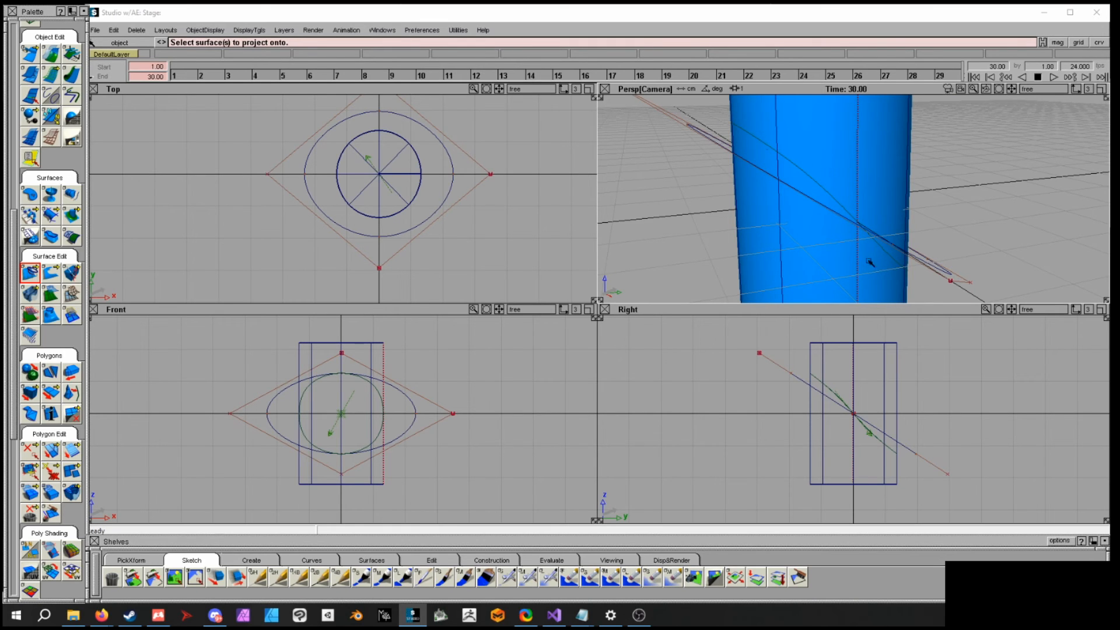
left_click_drag(946, 211, 816, 217, "alt+shift")
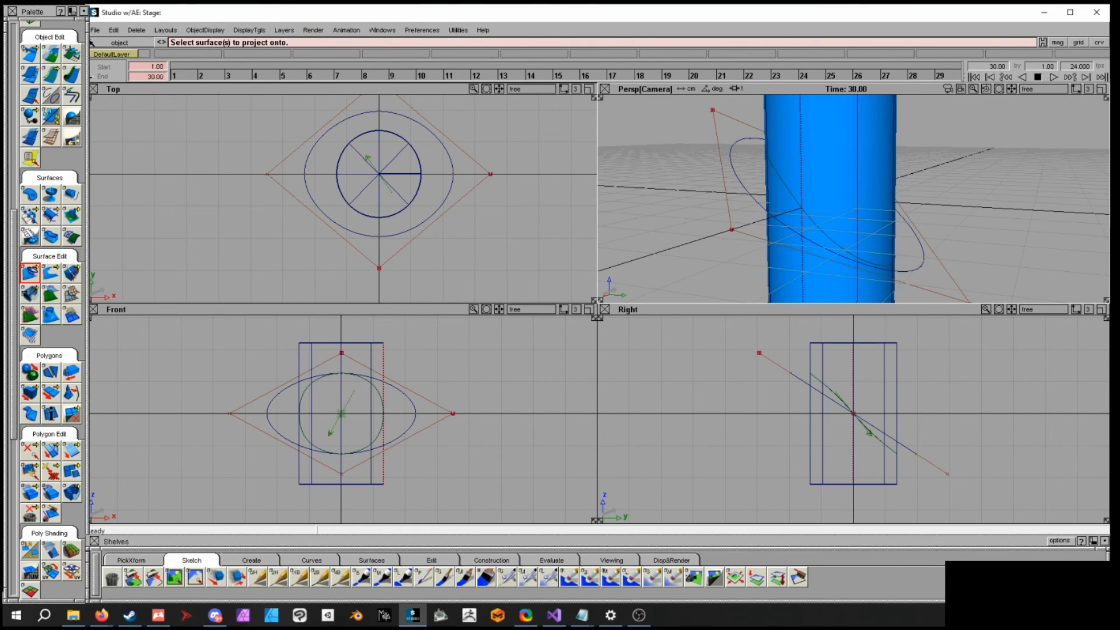
left_click(12, 333)
left_click_drag(12, 332, 13, 215)
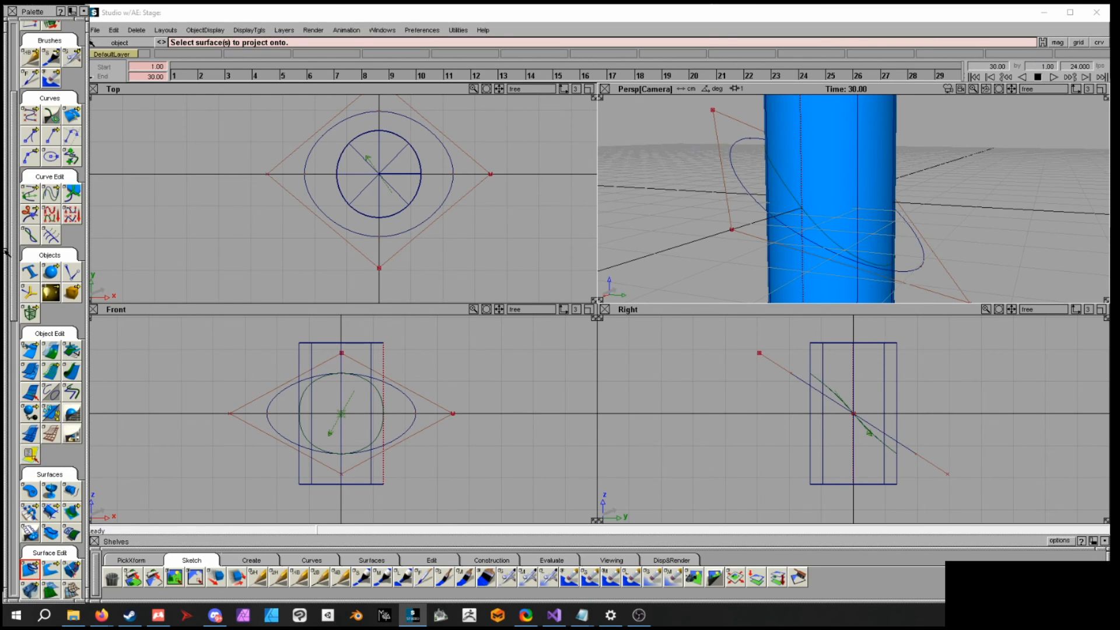
left_click(52, 196)
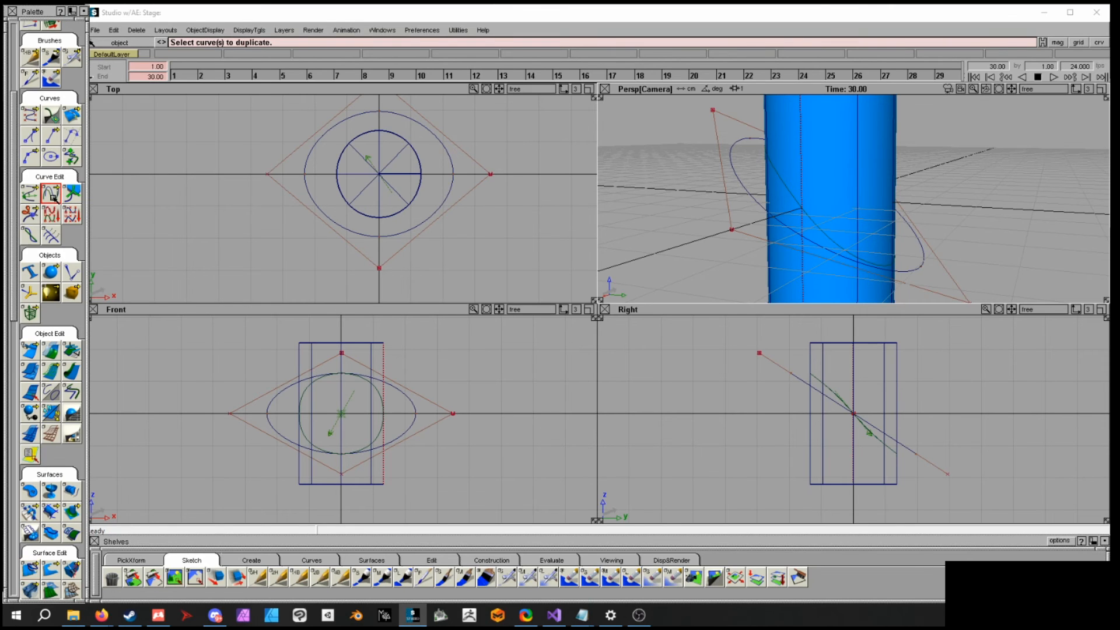
left_click(827, 235)
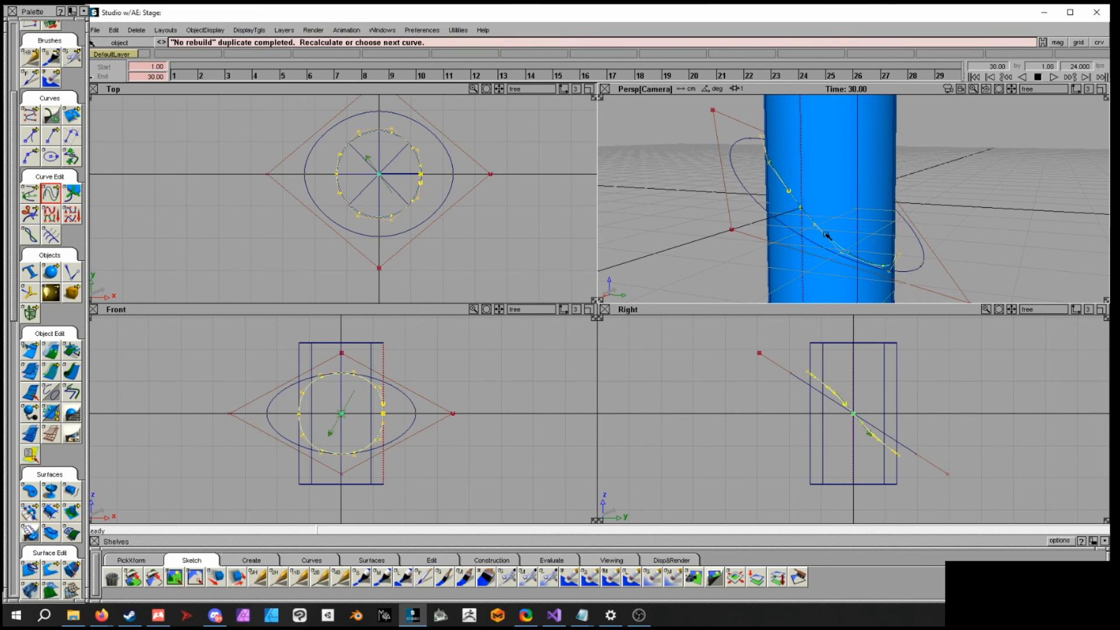
- Delete the tilted source circle and undo the last change
middle_click_drag(924, 232, 957, 232, "ctrl+shift")
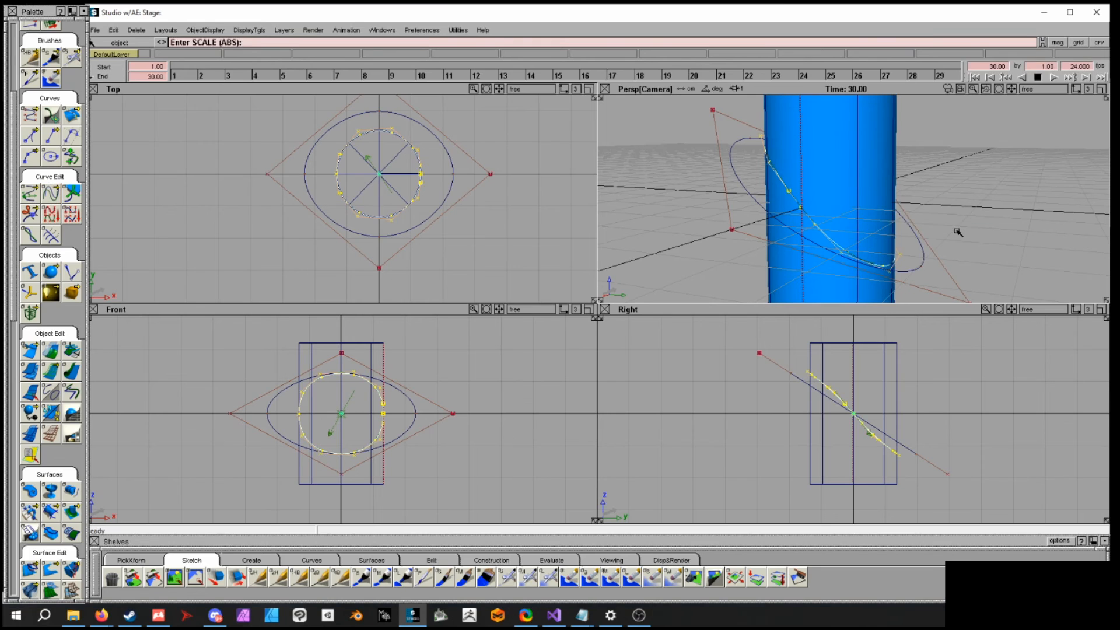
left_click_drag(832, 210, 1042, 218)
left_click_drag(961, 245, 958, 263, "ctrl+shift")
left_click(926, 258)
key("Delete")
left_click(880, 240)
key("ctrl+z")
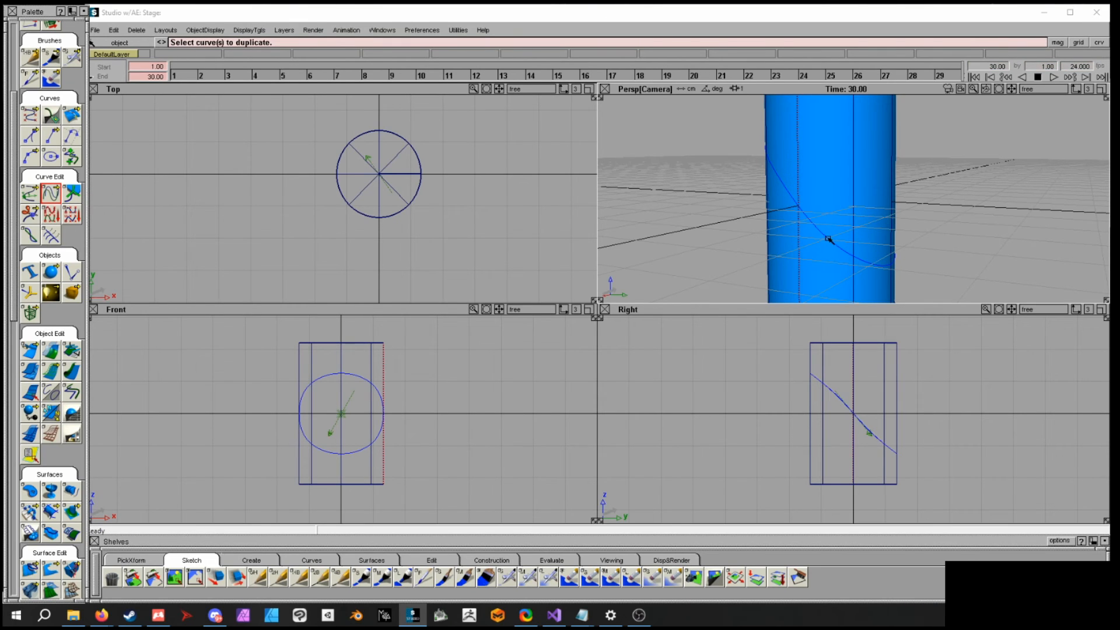
- Select the duplicated free curve and delete it
left_click(845, 253)
middle_click_drag(935, 236, 970, 240, "ctrl+shift")
left_click_drag(453, 163, 489, 165)
left_click_drag(814, 194, 945, 219, "alt+shift")
right_click_drag(945, 218, 845, 216, "alt+shift")
left_click_drag(845, 215, 853, 208, "alt+shift")
right_click_drag(853, 208, 920, 217, "alt+shift")
left_click_drag(920, 217, 789, 128, "alt+shift")
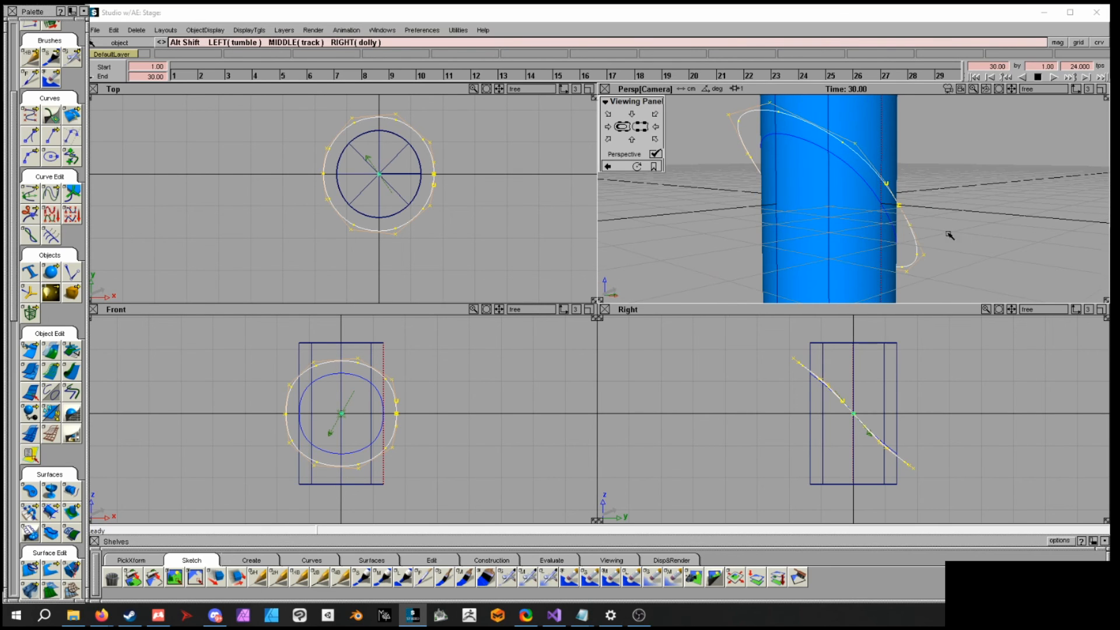
left_click_drag(950, 234, 785, 242, "alt+shift")
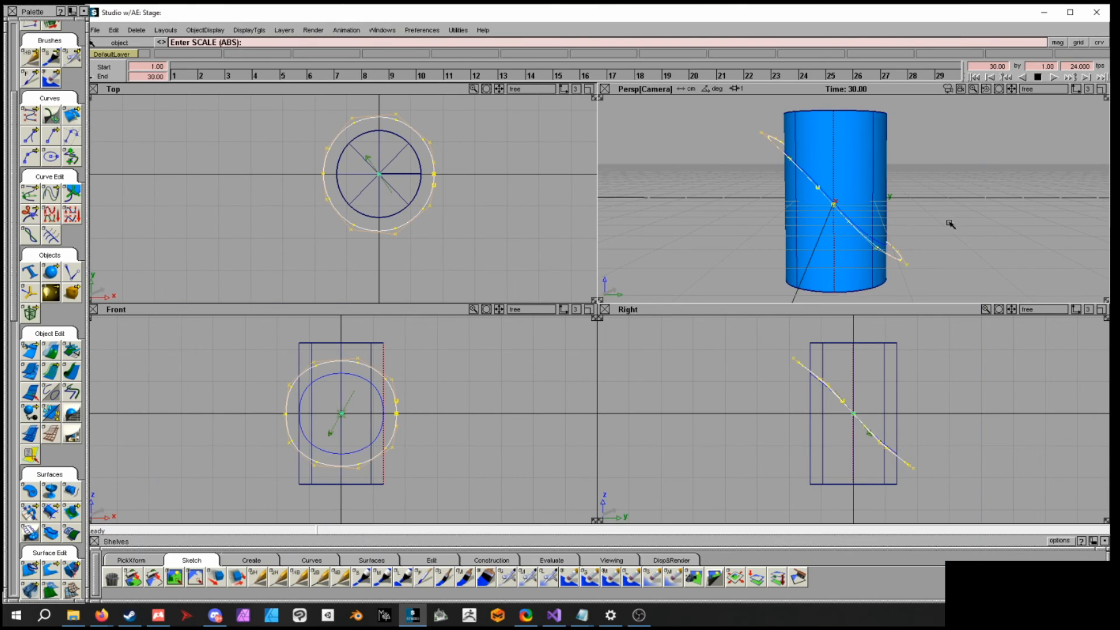
left_click_drag(914, 229, 803, 170, "alt+shift")
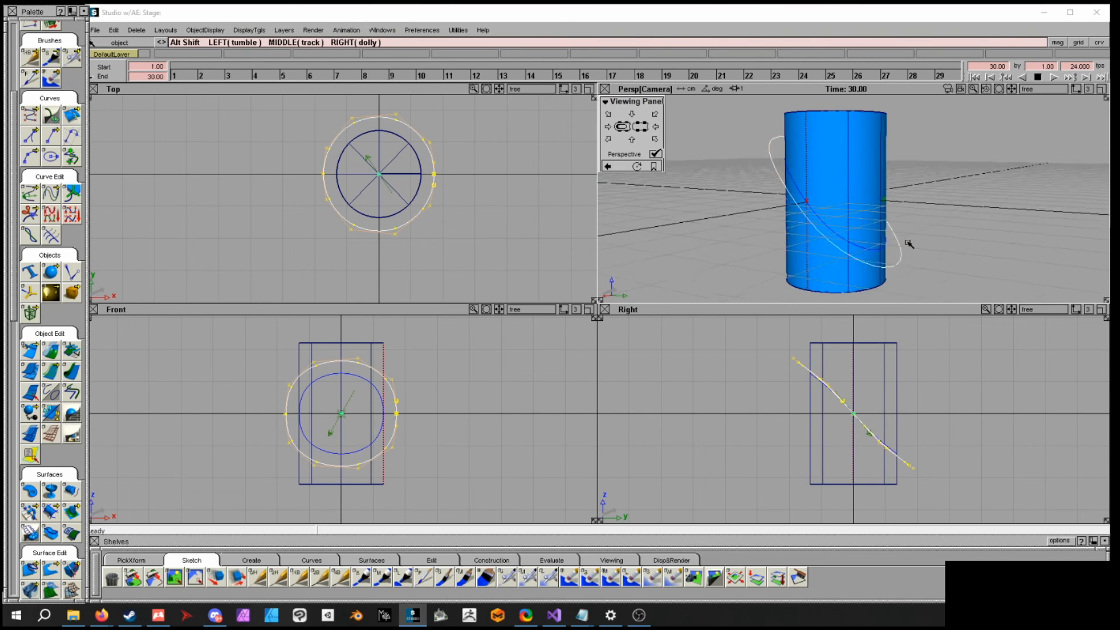
left_click_drag(907, 243, 908, 274, "alt+shift")
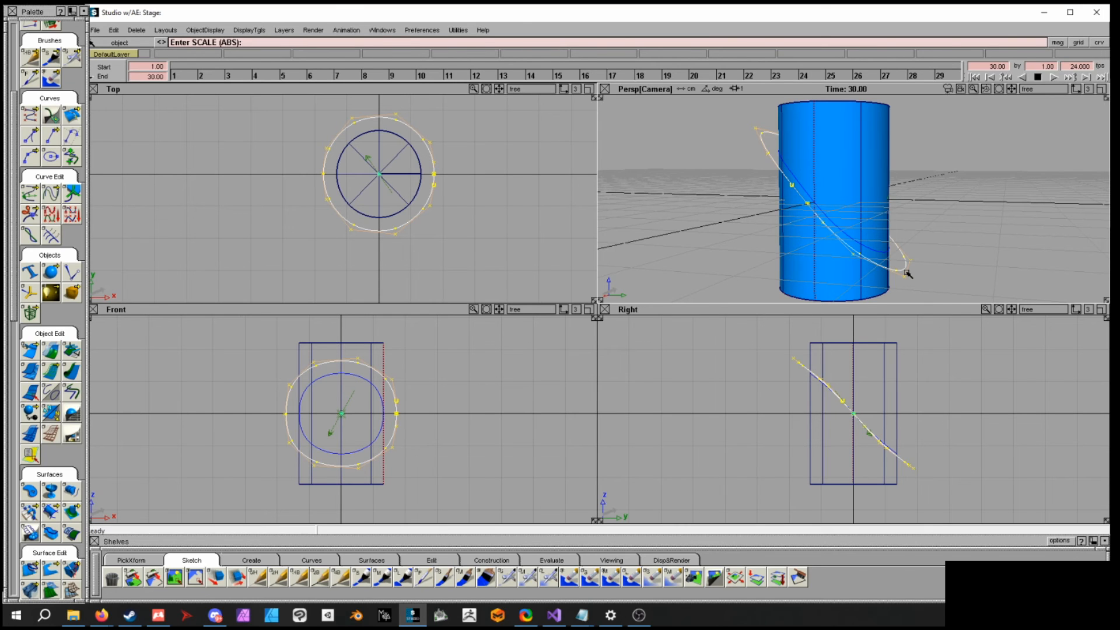
left_click_drag(908, 273, 886, 217, "alt+shift")
key("Delete")
left_click(887, 217)
right_click_drag(903, 235, 839, 228, "alt+shift")
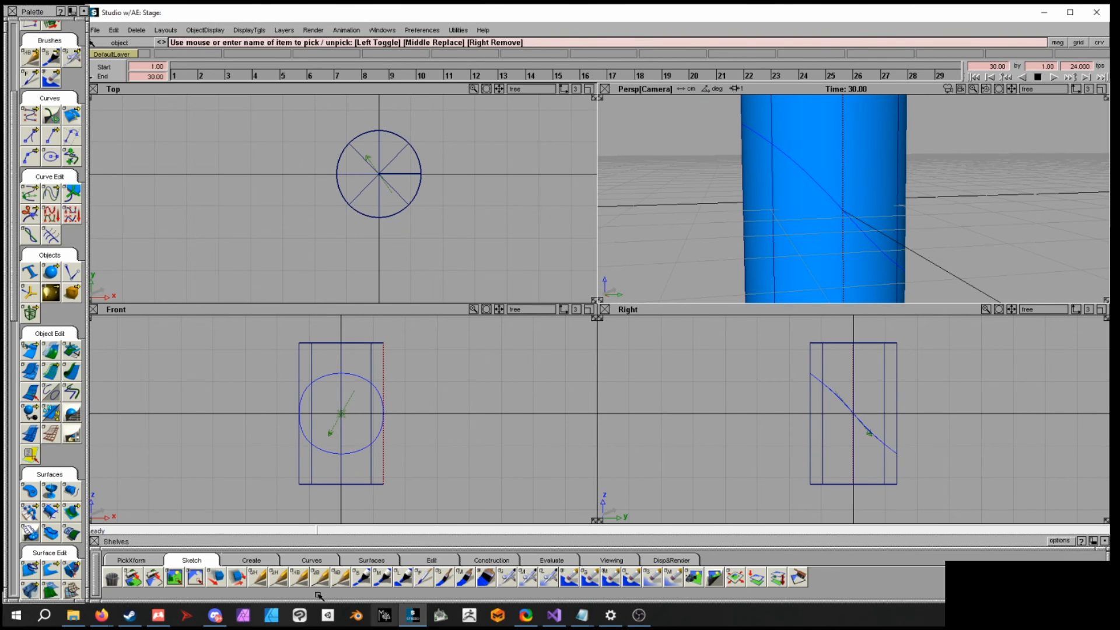
- Create a tubular offset of the curve-on-surface on the cylinder with radius 0.324
left_click(138, 561)
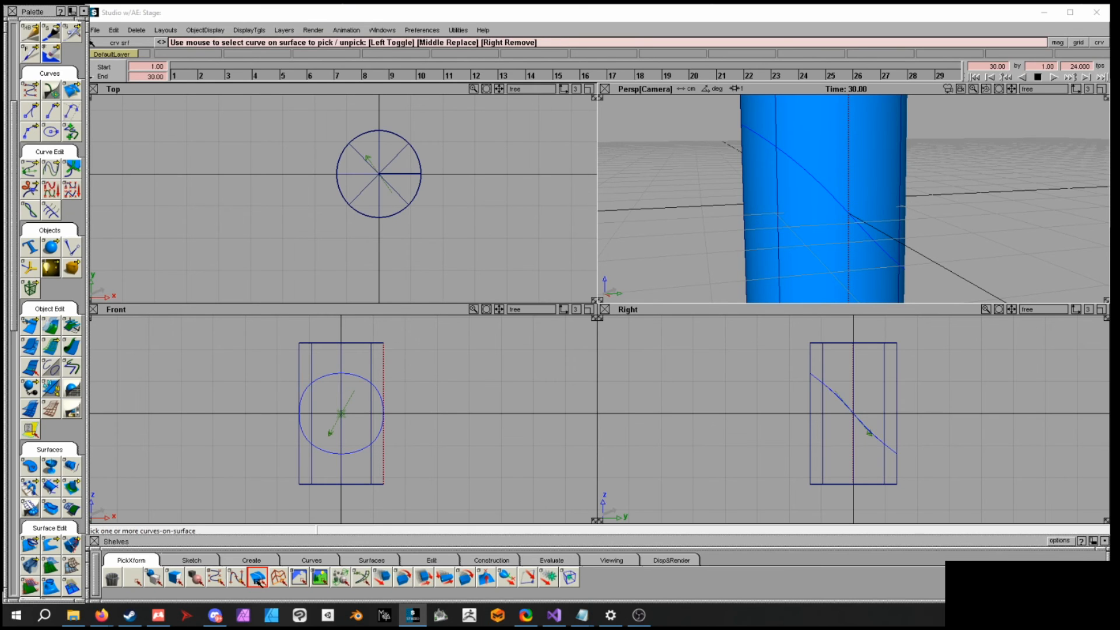
left_click(855, 218)
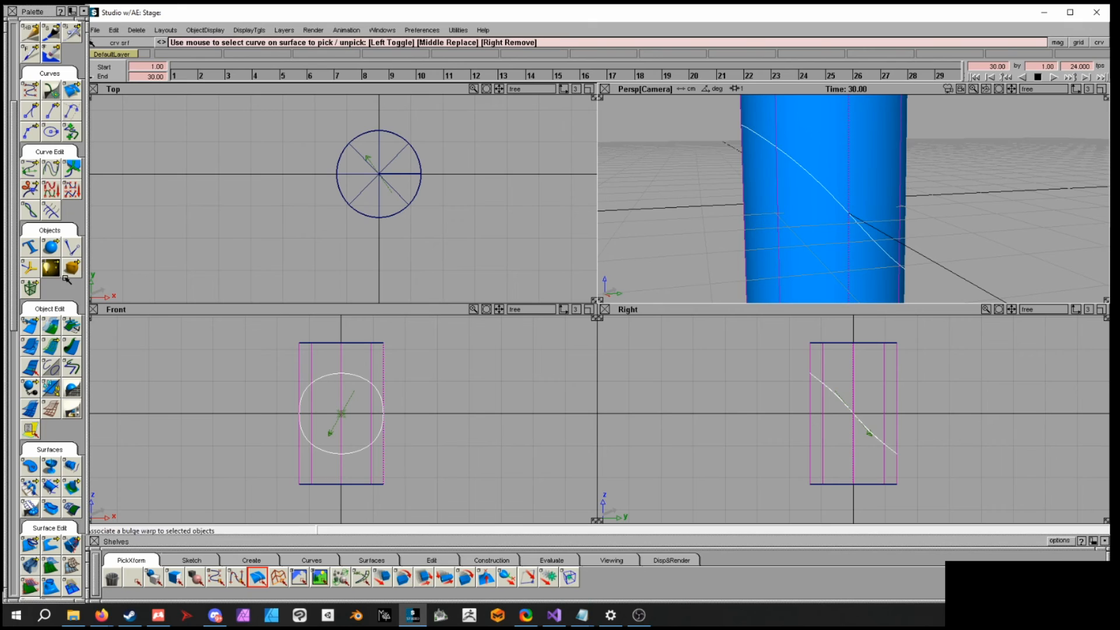
double_click(50, 349)
left_click_drag(51, 348, 93, 350)
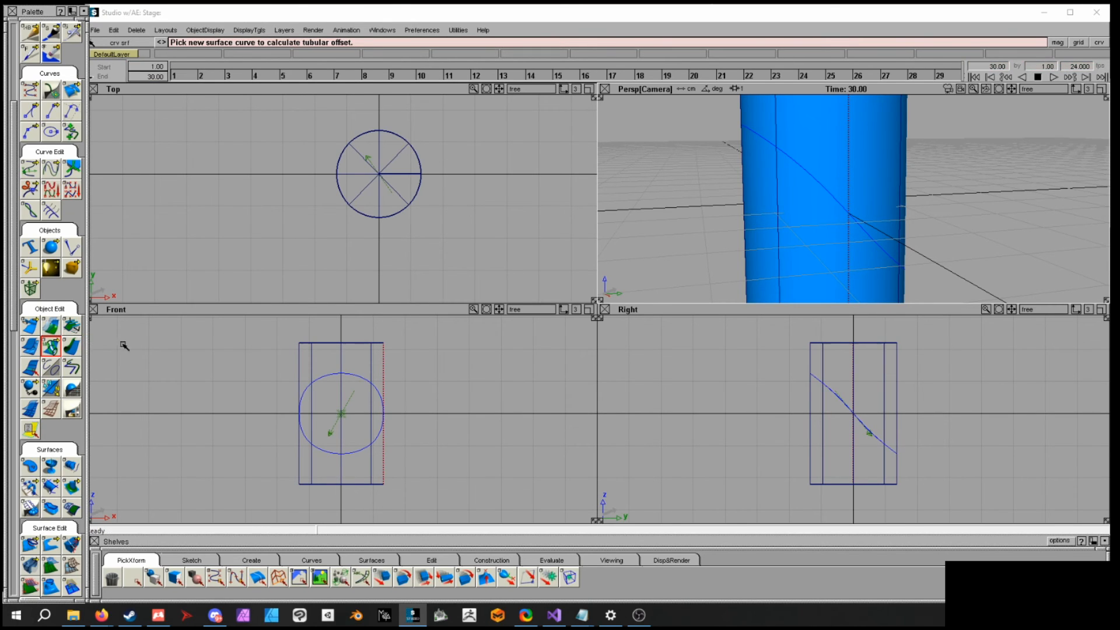
left_click(835, 199)
left_click_drag(973, 218, 935, 207, "alt+shift")
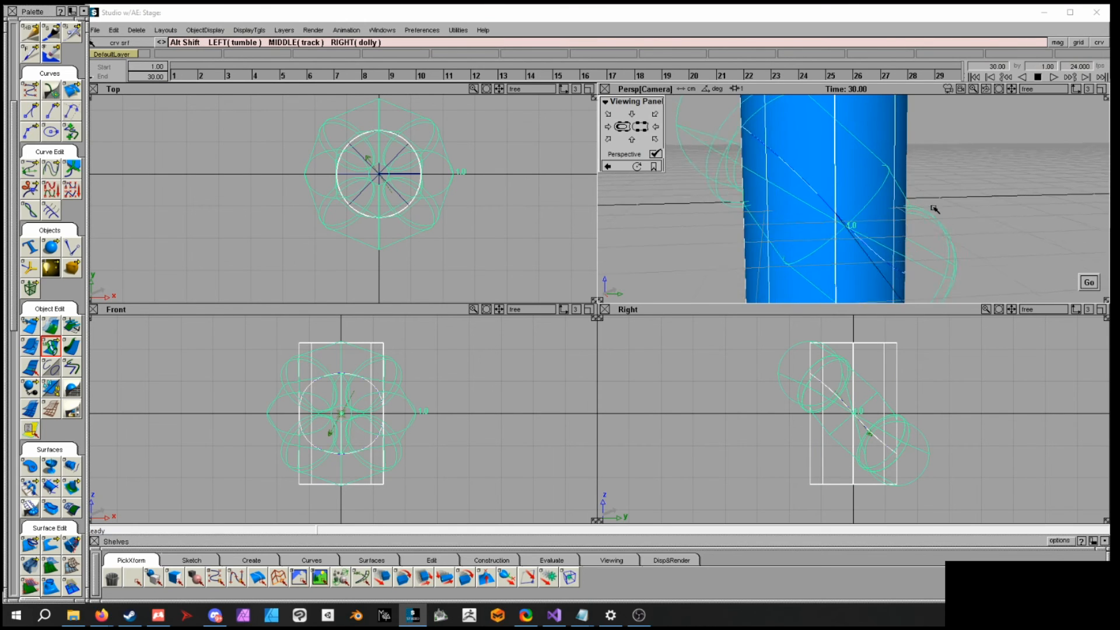
right_click_drag(935, 207, 986, 233, "alt+shift")
left_click_drag(928, 239, 896, 235)
left_click_drag(993, 235, 895, 198, "alt+shift")
right_click_drag(895, 198, 943, 212, "alt+shift")
left_click_drag(942, 212, 875, 186, "alt+shift")
right_click_drag(874, 187, 846, 175, "alt+shift")
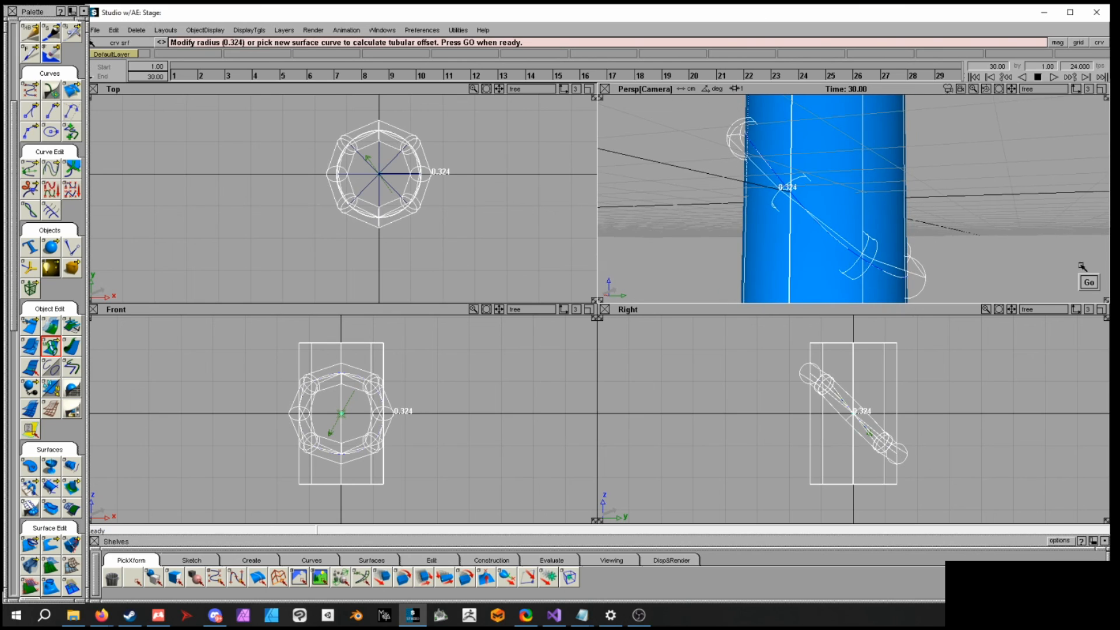
left_click(1087, 283)
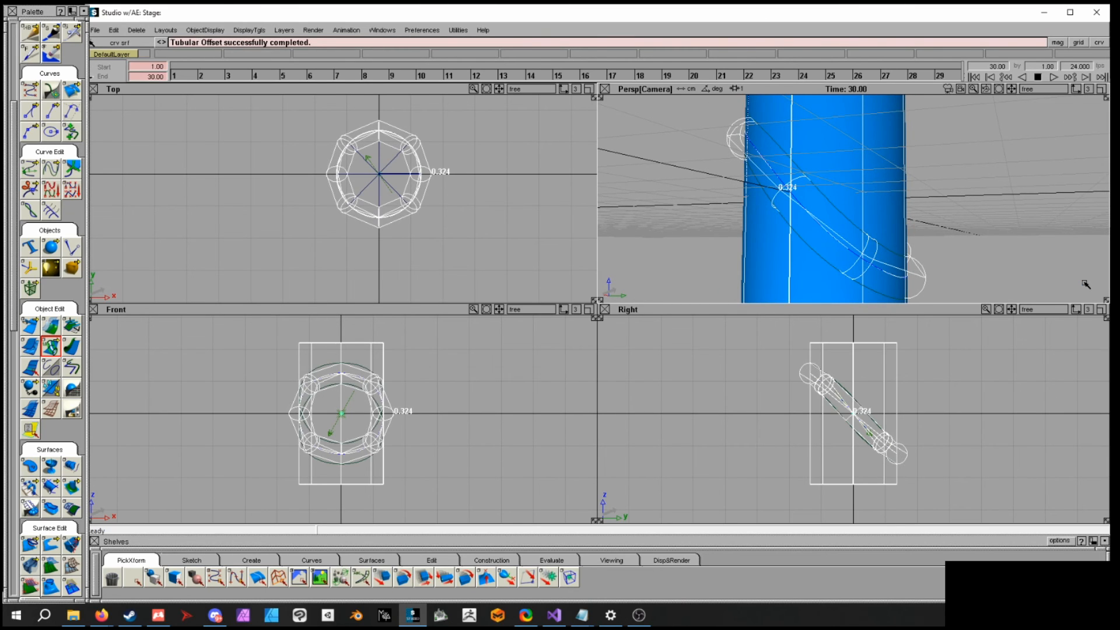
- Trim the cylinder along the tubular offset curves to cut out the diagonal band
left_click_drag(881, 215, 857, 210, "alt+shift")
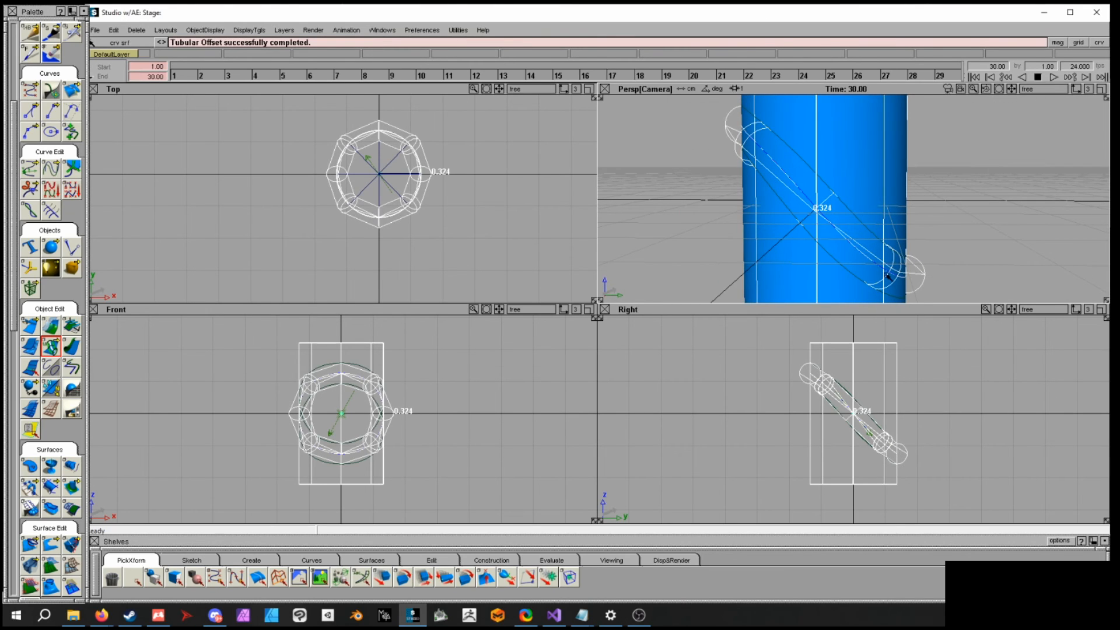
left_click_drag(919, 229, 919, 206, "ctrl+shift")
left_click_drag(843, 212, 1022, 275, "alt+shift")
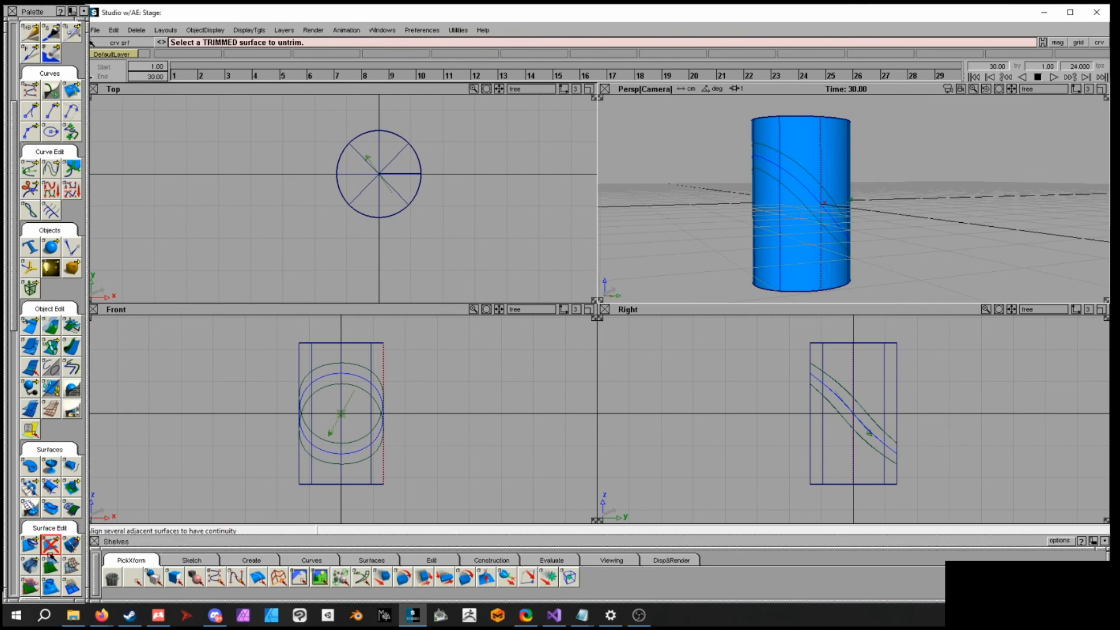
left_click(52, 552)
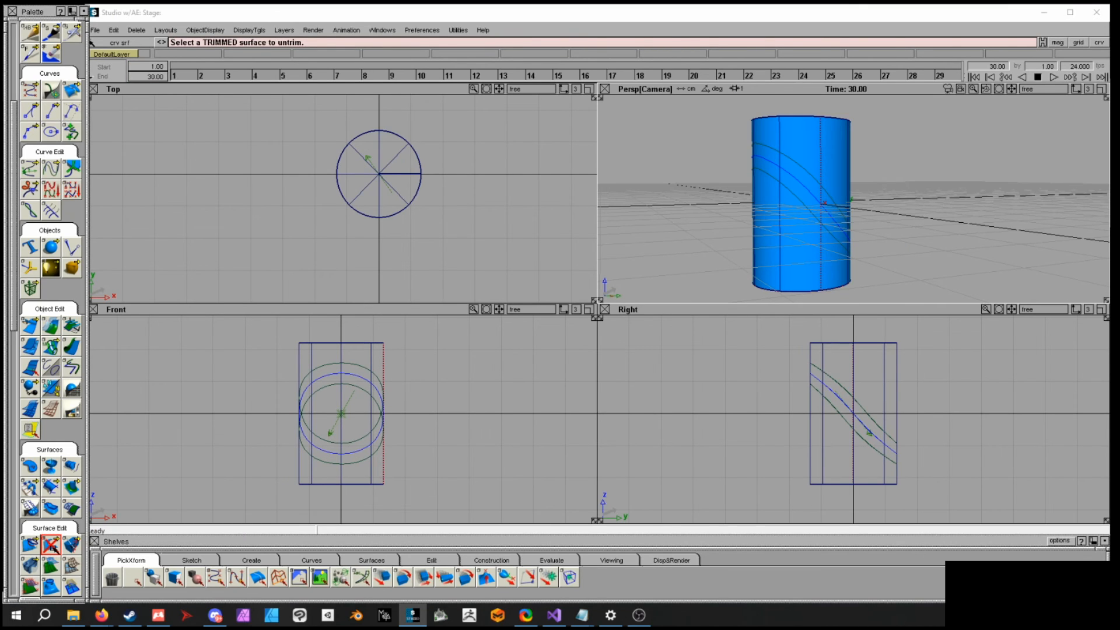
mouse_move(52, 546)
left_mouse_down()
mouse_move(58, 559)
mouse_move(89, 550)
mouse_move(71, 545)
left_mouse_up()
right_click_drag(768, 263, 863, 231, "alt+shift")
left_click_drag(864, 231, 789, 232, "alt+shift")
left_click(818, 233)
left_click(843, 130)
left_click_drag(844, 129, 838, 137)
left_click_drag(904, 214, 912, 242, "alt+shift")
right_click_drag(913, 242, 870, 231, "alt+shift")
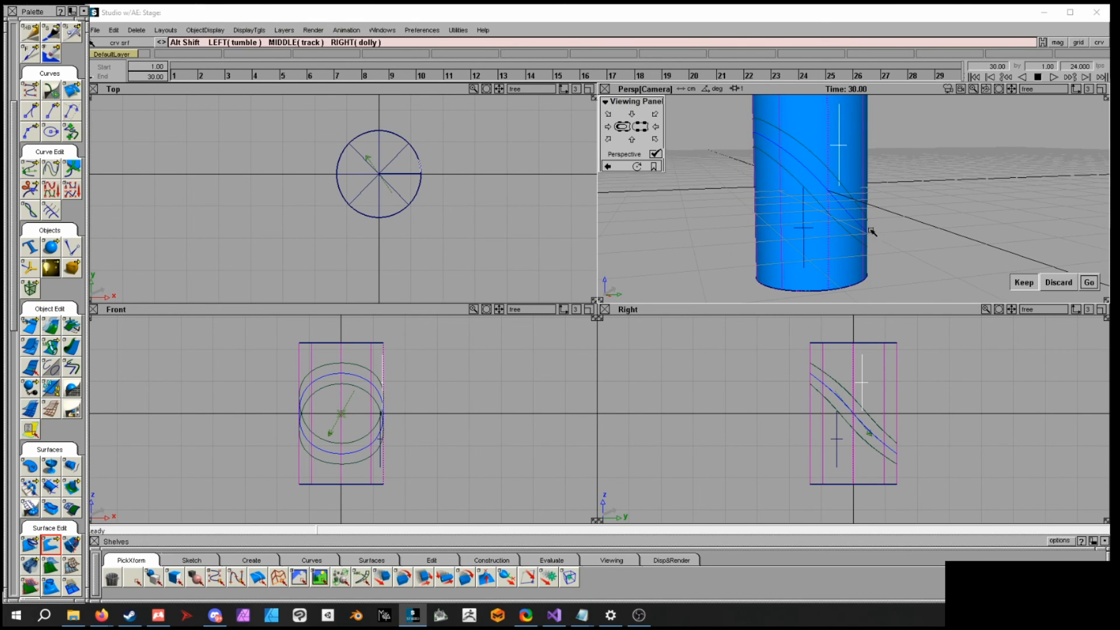
left_click(1089, 283)
mouse_move(875, 175)
left_mouse_down("alt+shift")
mouse_move(840, 188)
mouse_move(883, 204)
mouse_move(882, 184)
left_mouse_up("alt+shift")
left_click_drag(886, 195, 875, 325, "alt+shift")
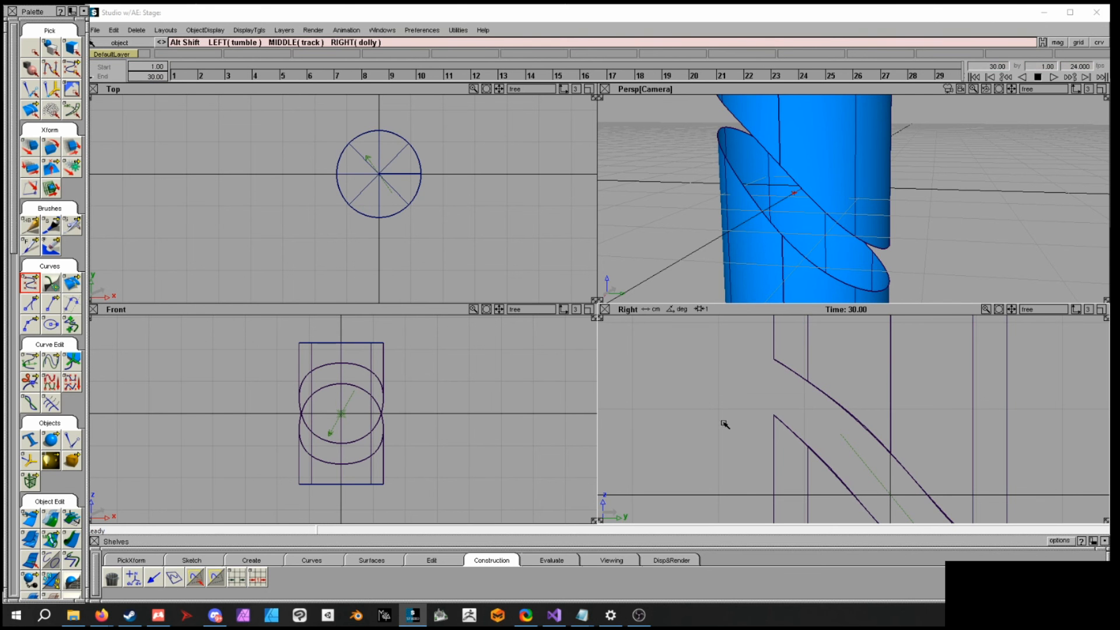
left_click_drag(725, 426, 831, 416, "alt+shift")
middle_click_drag(832, 417, 843, 430, "alt+shift")
right_click_drag(844, 430, 820, 430, "alt+shift")
middle_click_drag(782, 367, 783, 381, "alt+shift")
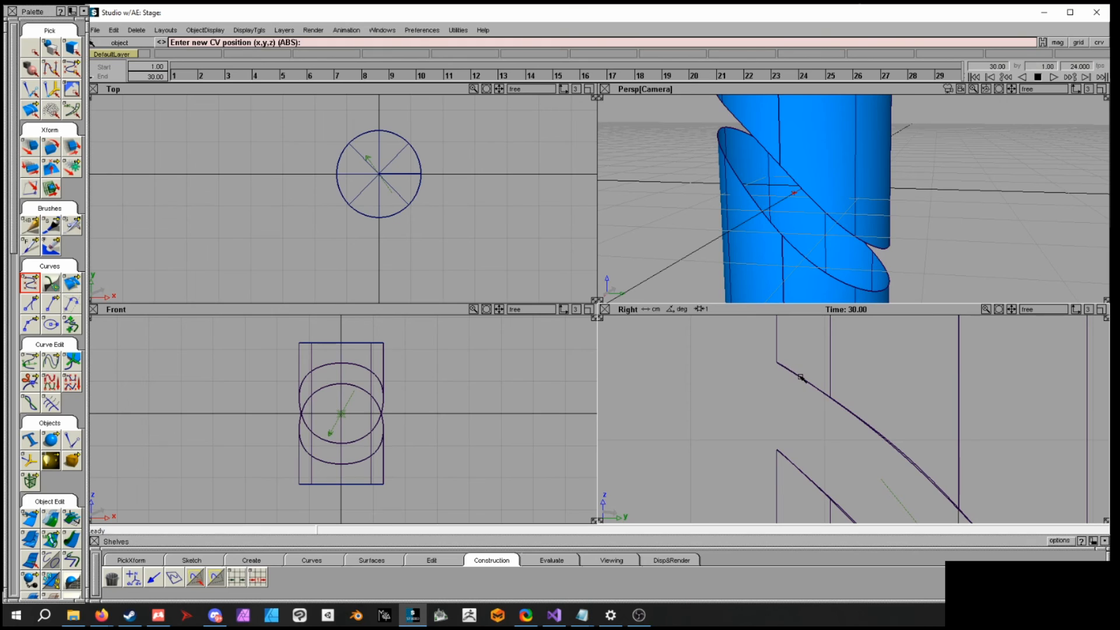
- Draw a CV profile curve in the side view at the upper end of the groove's edge
left_click_drag(804, 381, 749, 377)
left_click(748, 390)
left_click(766, 401)
left_click(775, 413)
left_click(756, 418)
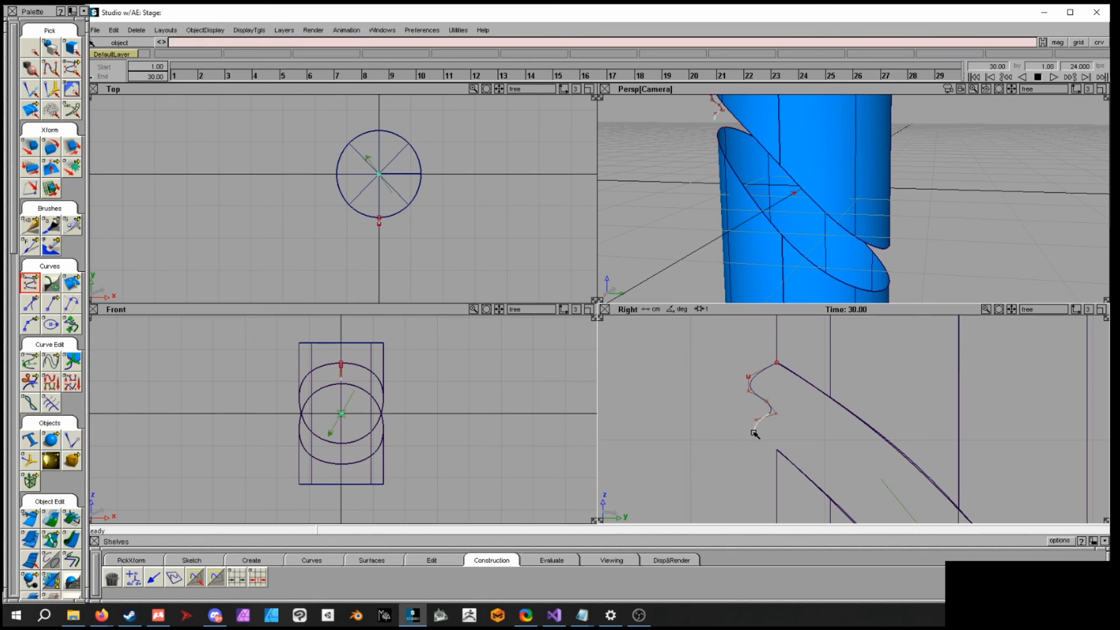
- Select the profile curve's CVs and move them into a stepped shape
left_click_drag(803, 475, 716, 427, "ctrl")
mouse_move(815, 405)
left_mouse_down("ctrl+shift")
mouse_move(813, 385)
mouse_move(803, 405)
left_mouse_up("ctrl+shift")
left_click(767, 401)
middle_click_drag(813, 410, 810, 393, "ctrl+shift")
left_click_drag(810, 393, 768, 393)
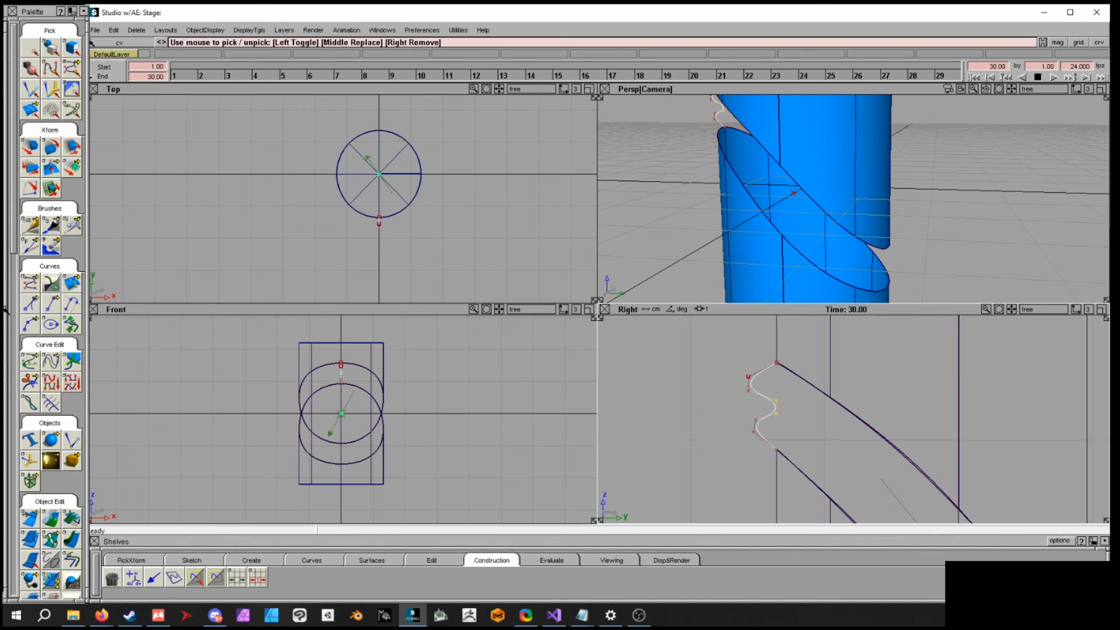
- Apply a CV multiplicity of 2 to the selected CVs to sharpen the profile's bends
left_click_drag(7, 251, 9, 241)
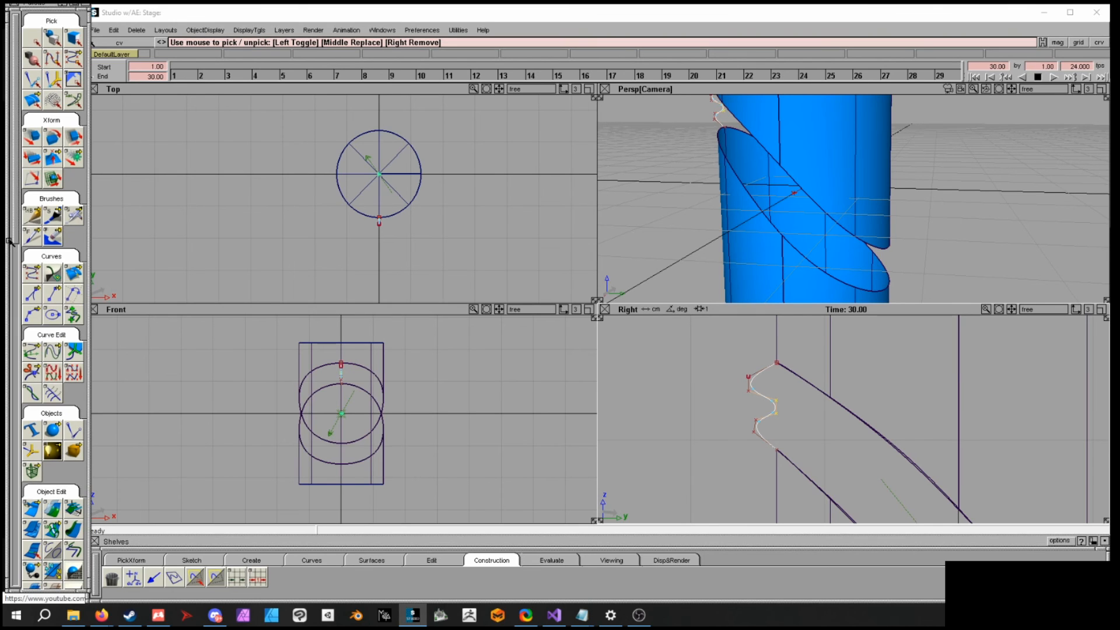
scroll(41, 278, "down", 3)
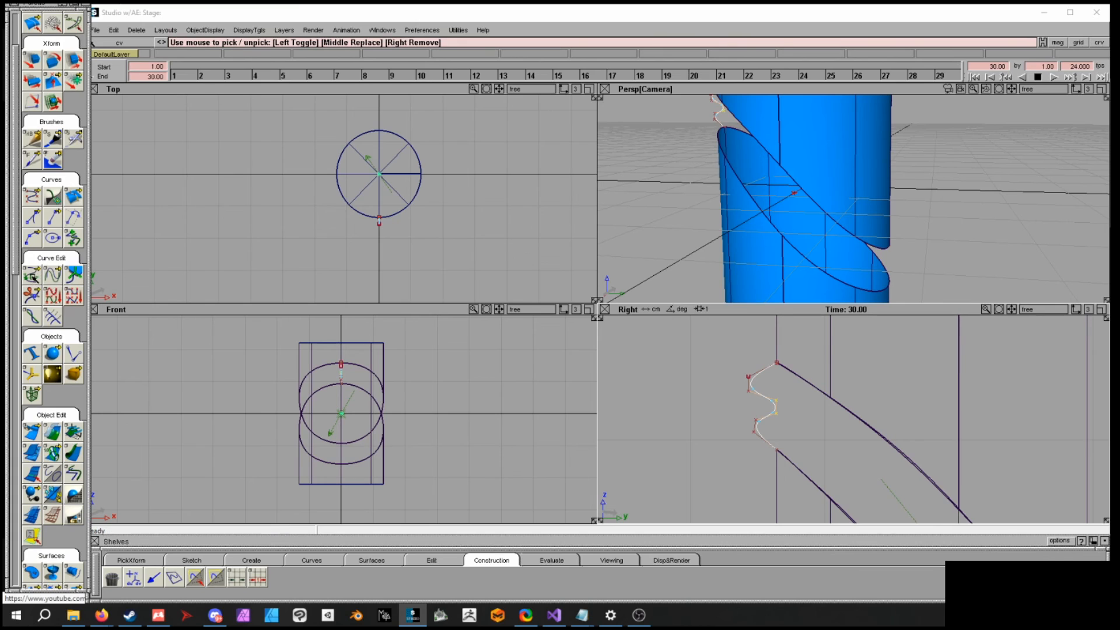
left_click(32, 273)
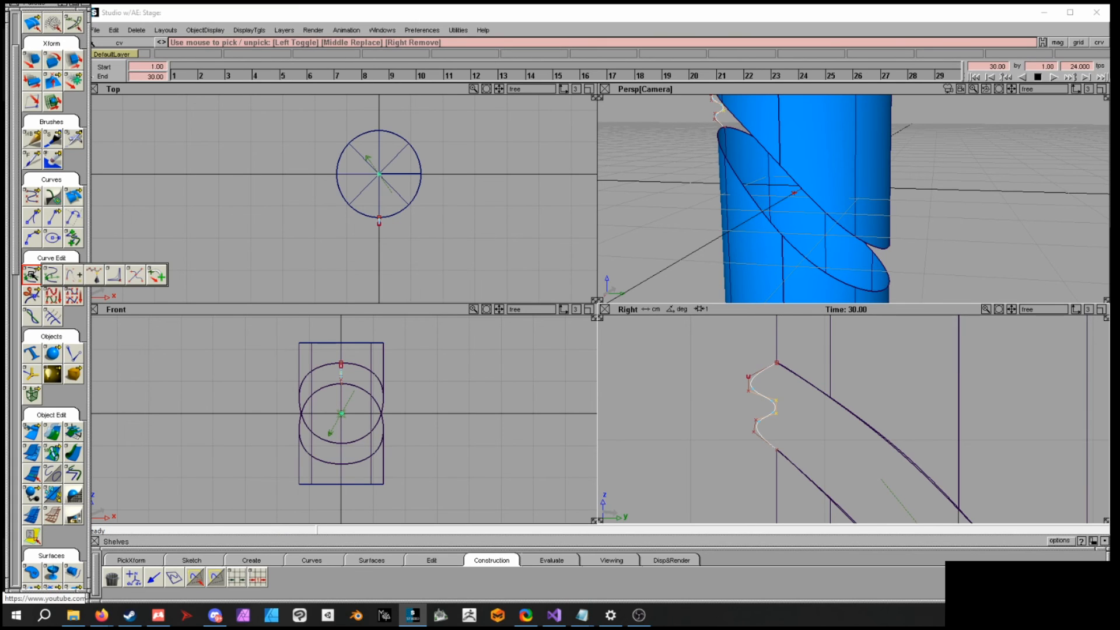
left_click(118, 275)
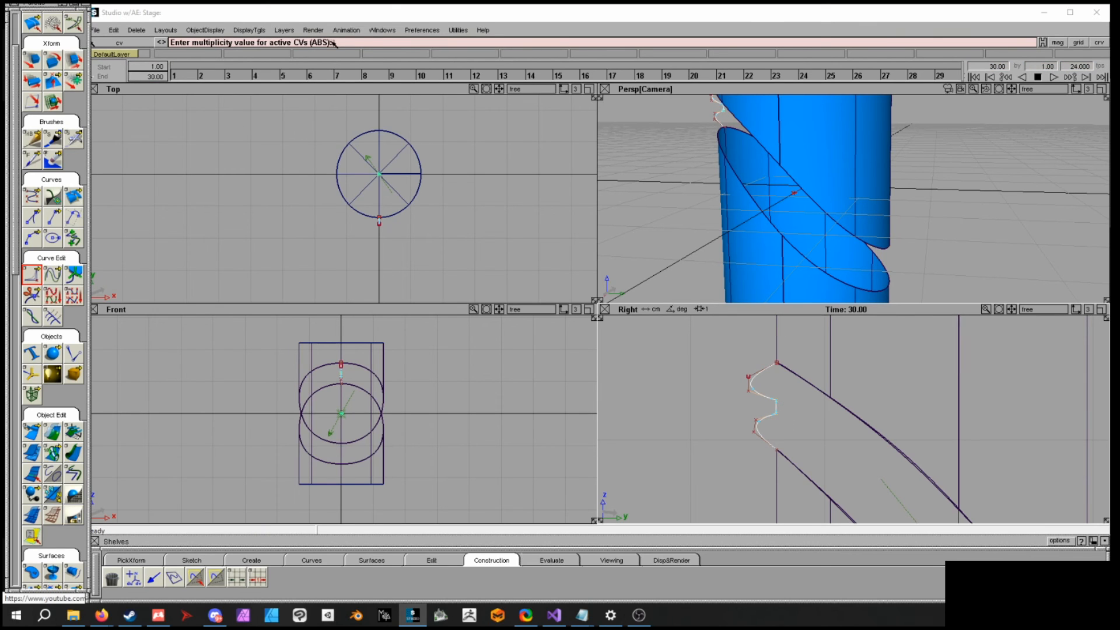
double_click(35, 283)
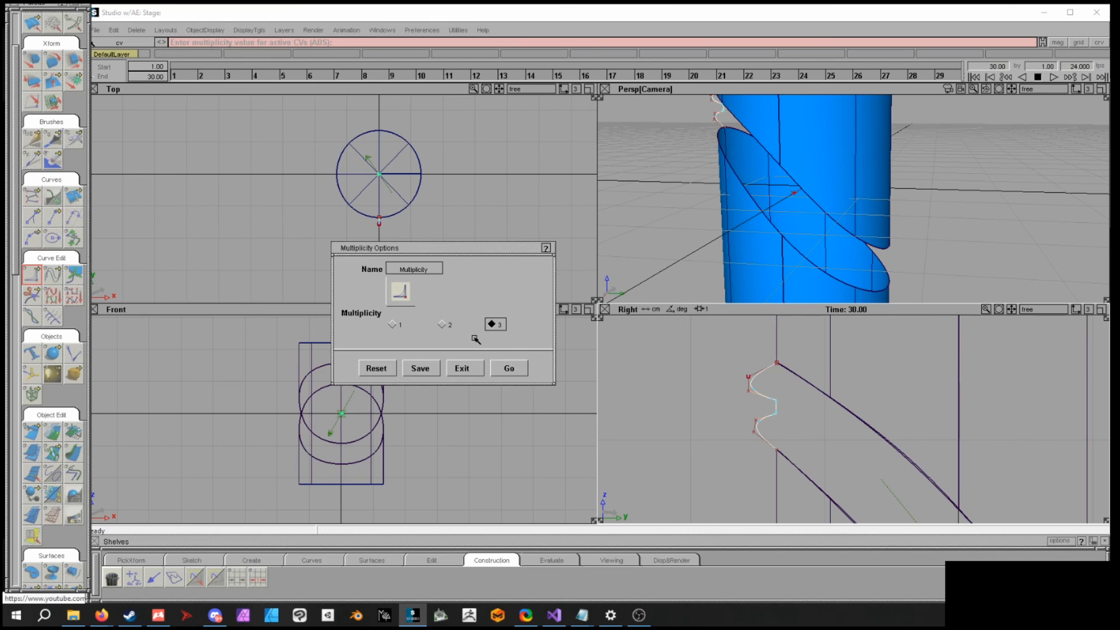
left_click(443, 326)
left_click(509, 368)
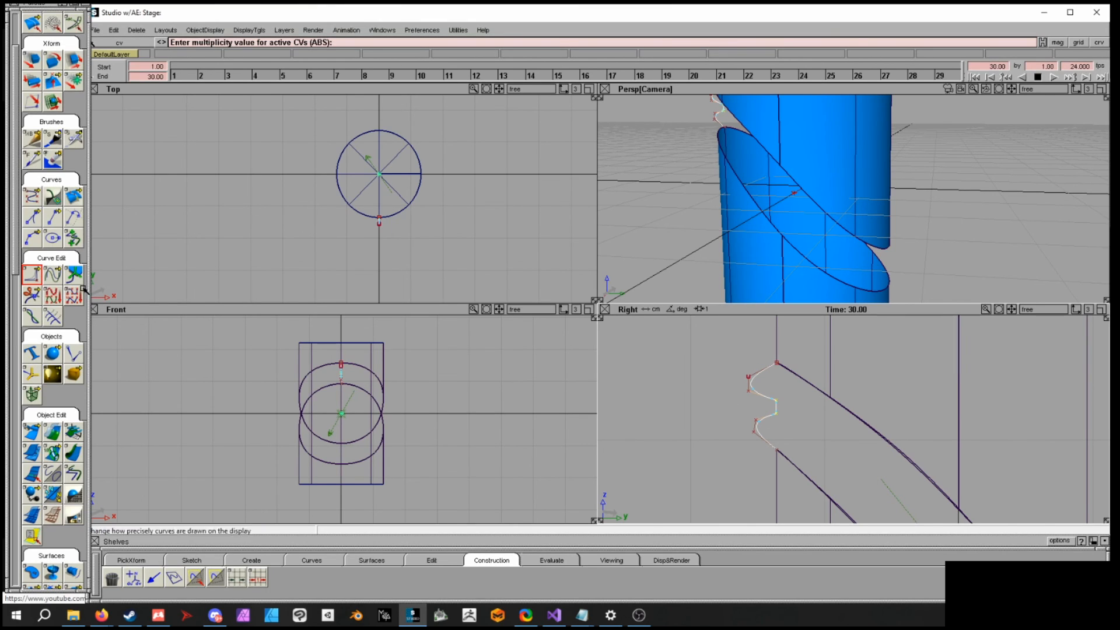
left_click(395, 324)
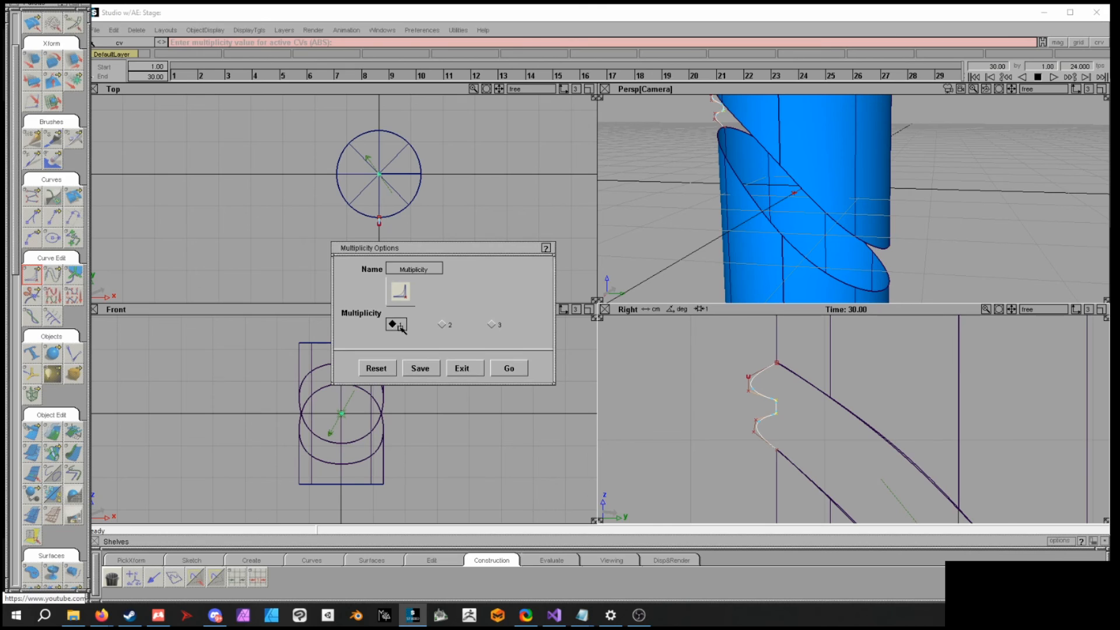
left_click(510, 368)
left_click(446, 324)
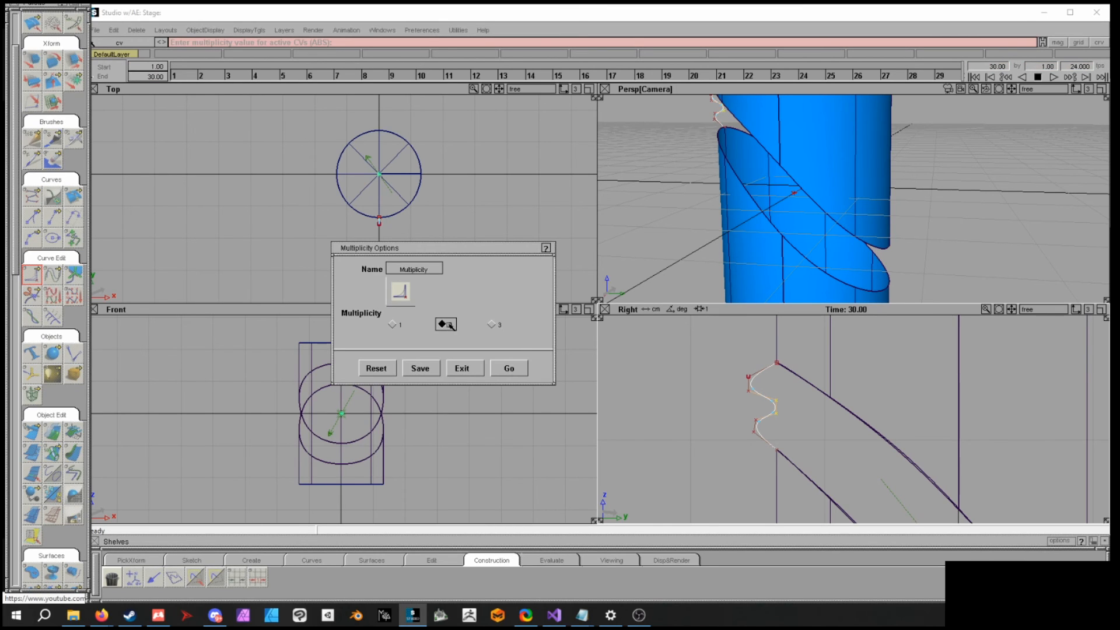
left_click(516, 374)
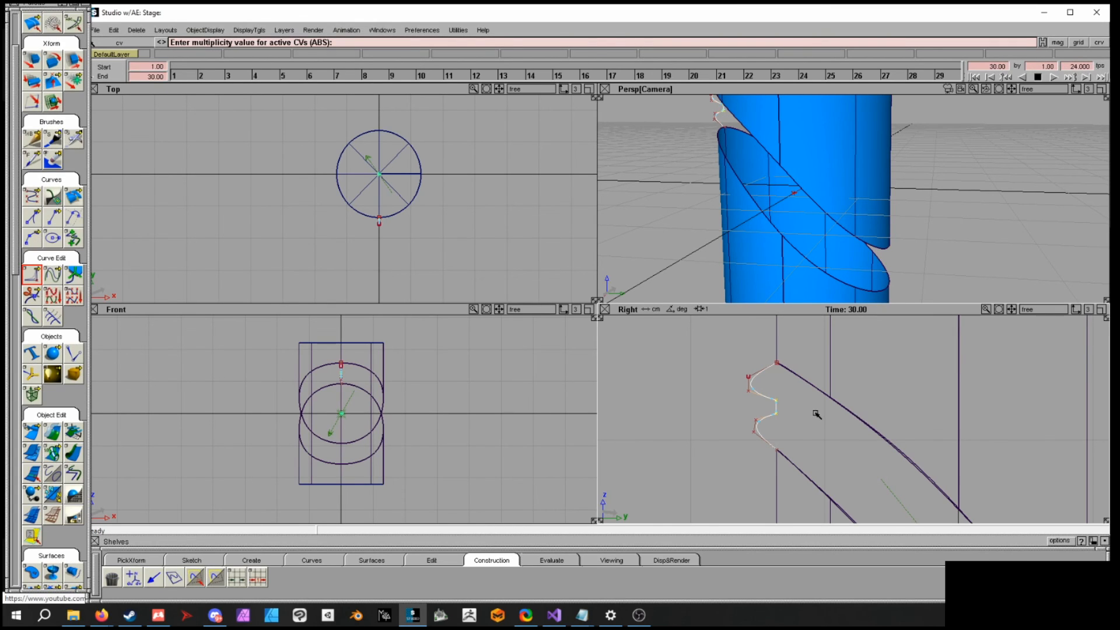
- Build a birail surface with the stepped profile as generation curve and the two groove edges as rails
left_click_drag(809, 421, 808, 403, "ctrl+shift")
left_click_drag(928, 257, 828, 230, "alt+shift")
right_click_drag(827, 230, 758, 192, "alt+shift")
left_click_drag(800, 195, 765, 212, "alt+shift")
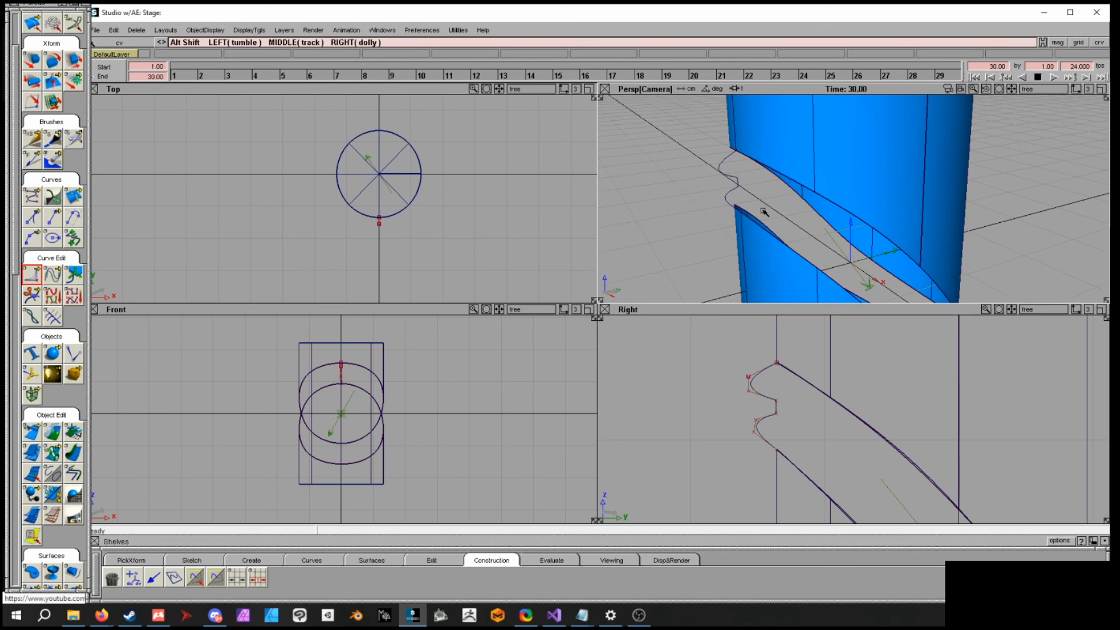
scroll(20, 263, "down", 2)
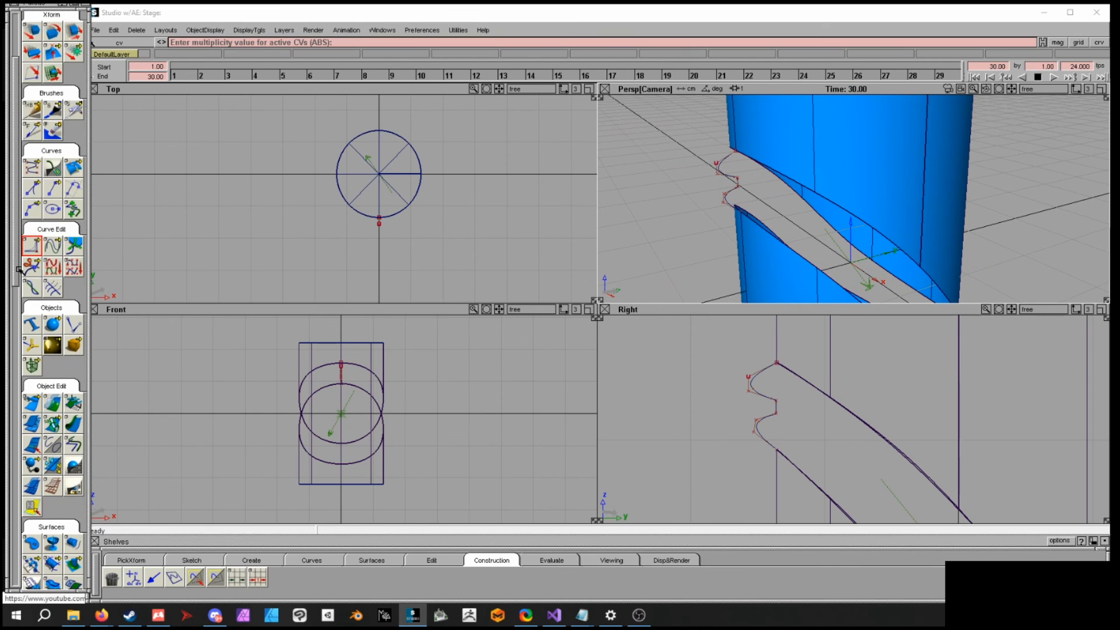
scroll(19, 269, "down", 8)
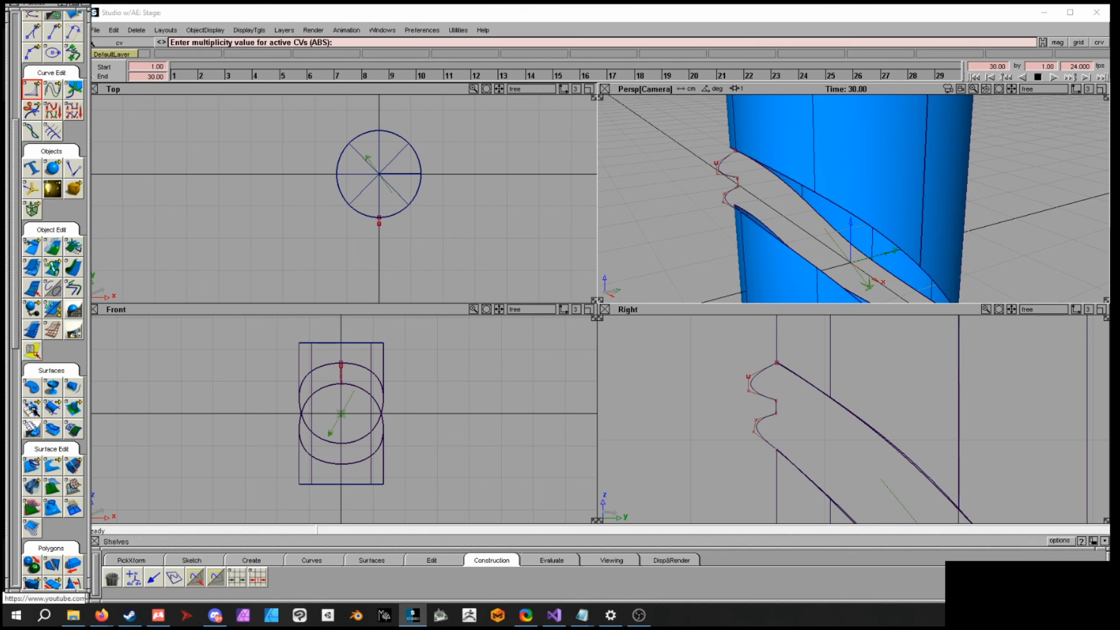
left_click_drag(33, 410, 93, 413)
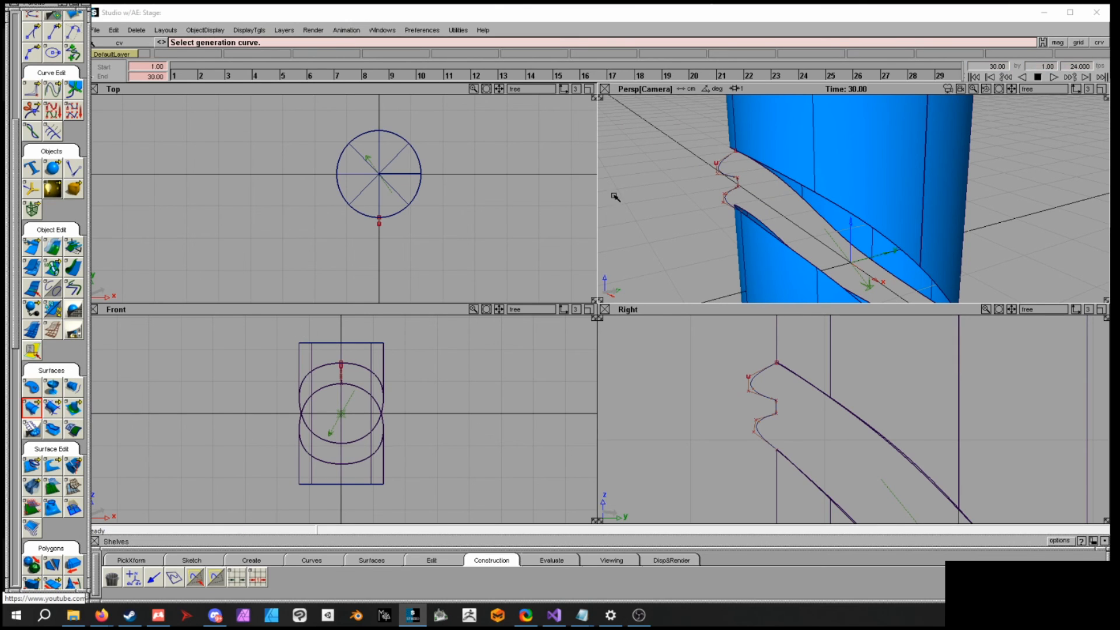
left_click(724, 175)
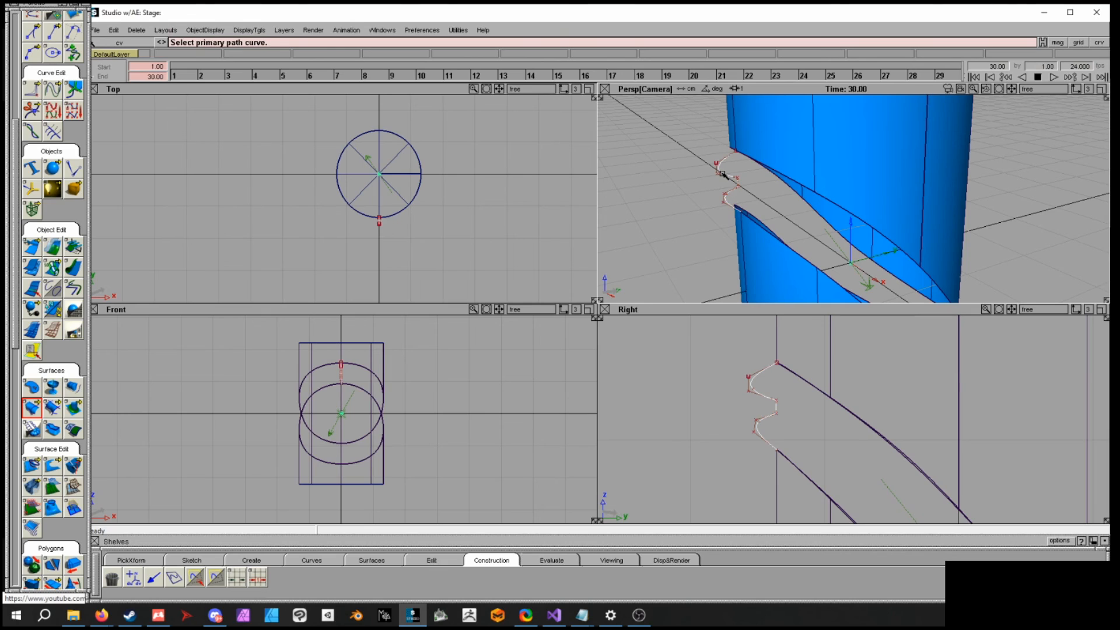
left_click(770, 235)
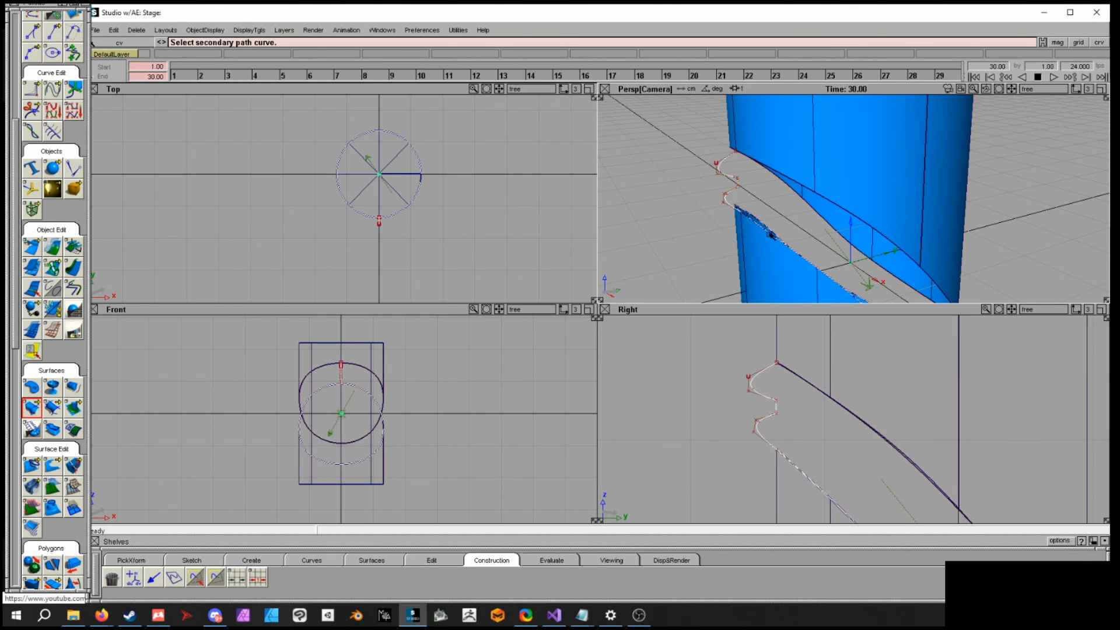
left_click(843, 208)
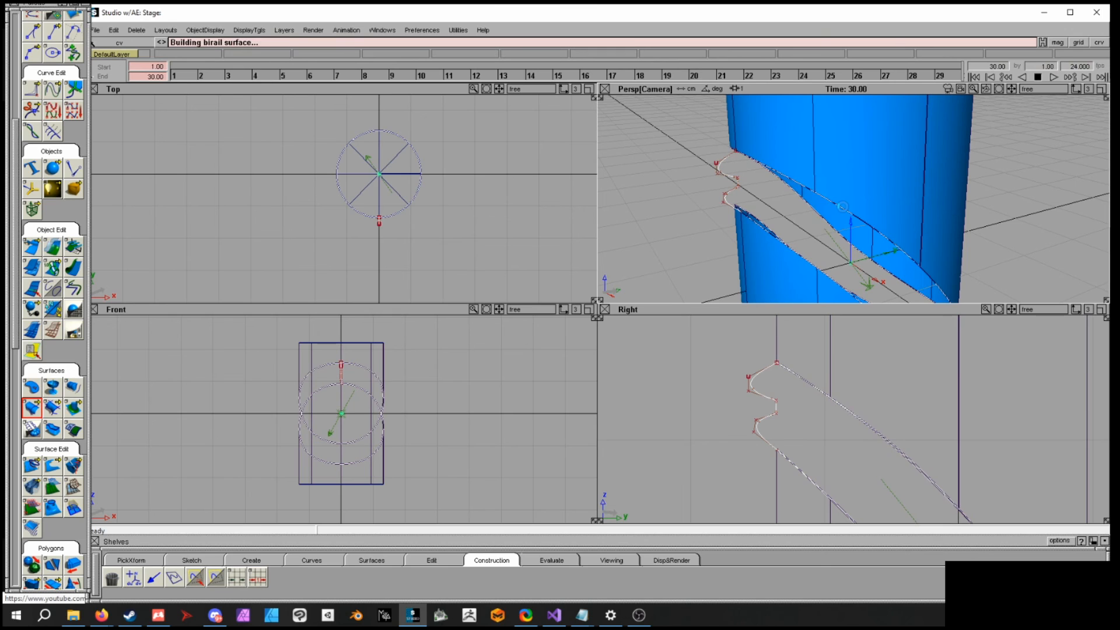
- In a new empty scene, create a sphere primitive at the origin and scale it up
left_click_drag(840, 210, 510, 95, "alt+shift")
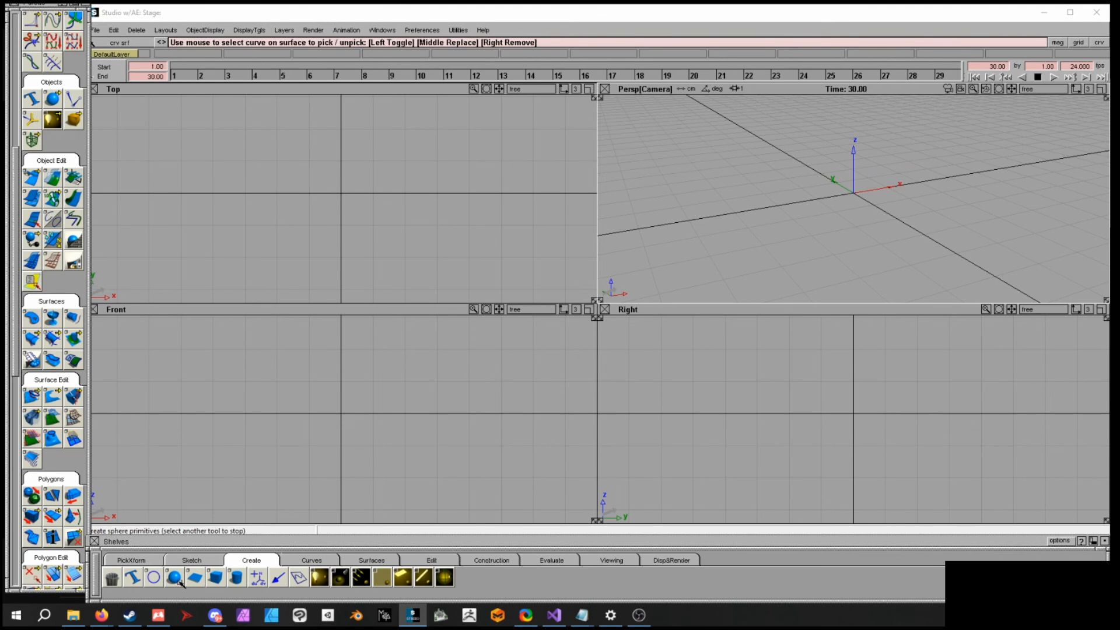
left_click(174, 577)
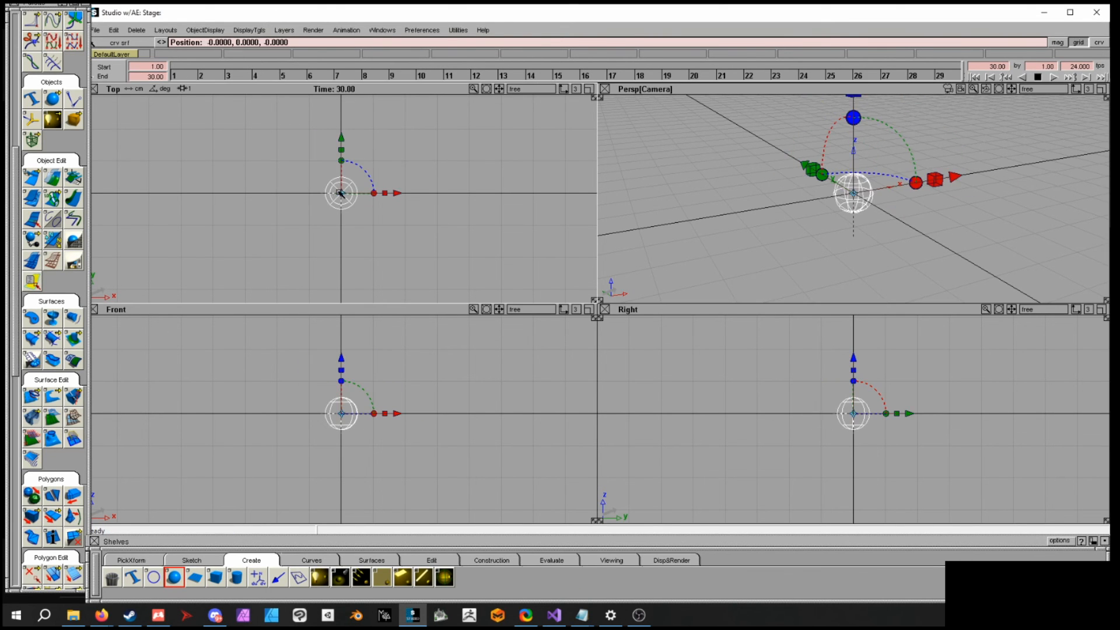
middle_click_drag(888, 253, 795, 230, "alt+shift")
left_click_drag(795, 230, 875, 182, "alt+shift")
mouse_move(875, 184)
middle_mouse_down("ctrl+shift")
mouse_move(885, 196)
mouse_move(879, 187)
middle_mouse_up("ctrl+shift")
left_click_drag(879, 187, 880, 202, "ctrl+shift")
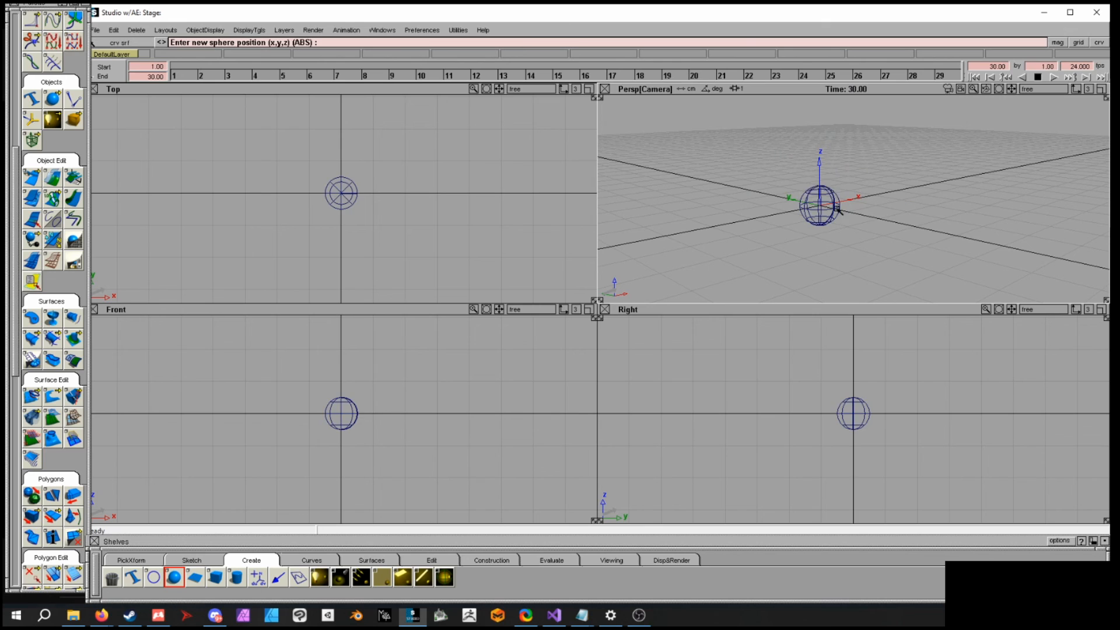
left_click(827, 208)
middle_click_drag(896, 216, 909, 215, "ctrl+shift")
left_click_drag(910, 216, 1030, 210)
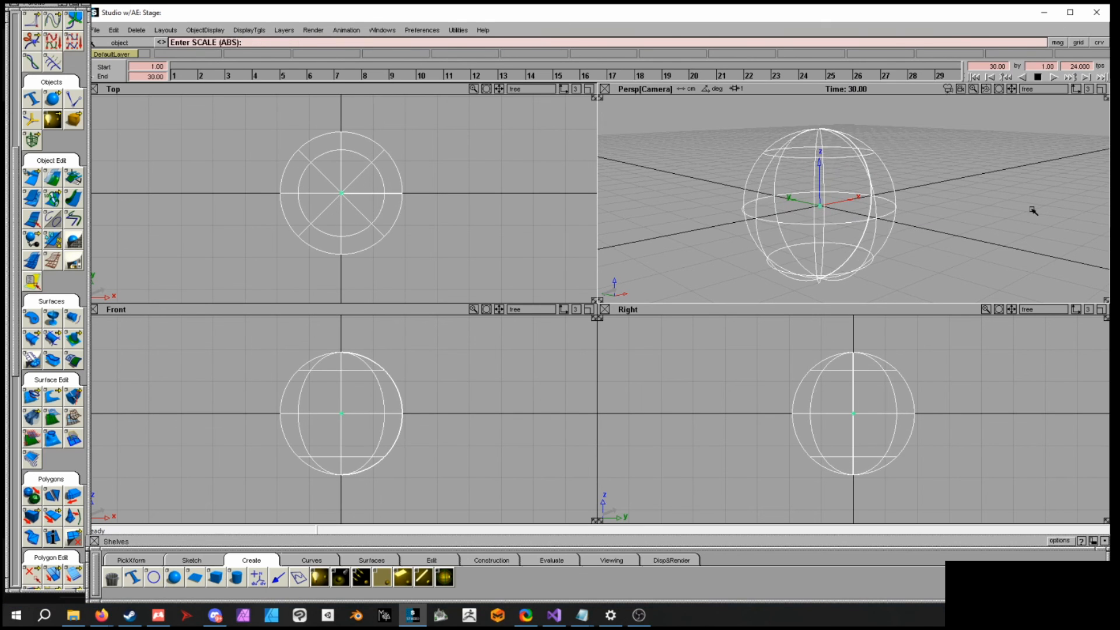
- Turn on shaded display and open the Multi-lister showing all shaders and lights
left_click(249, 31)
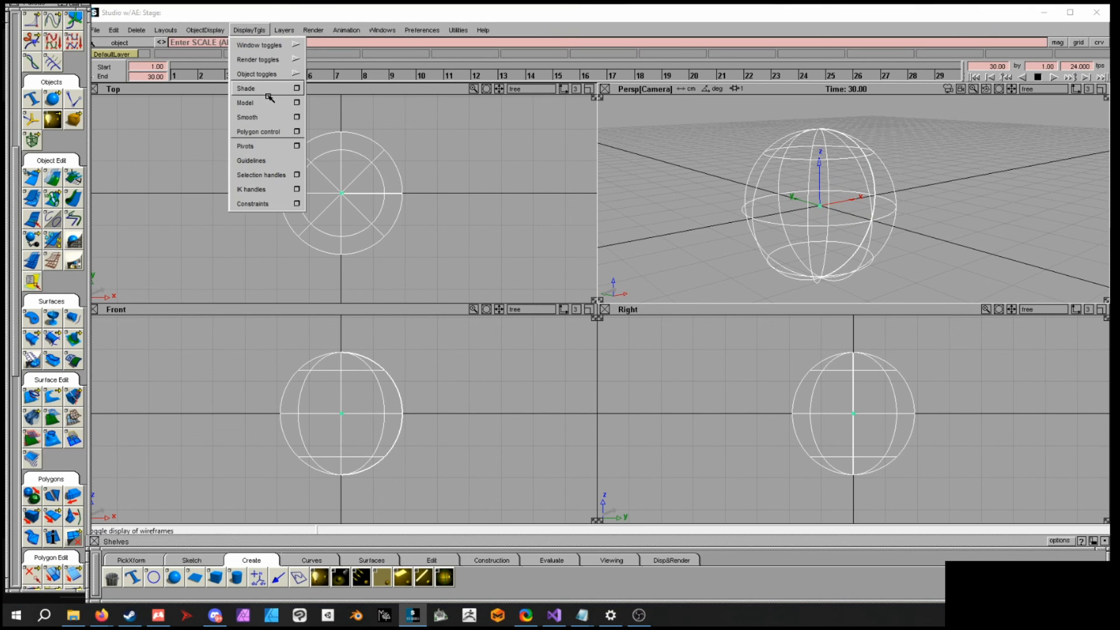
left_click(296, 105)
left_click(382, 30)
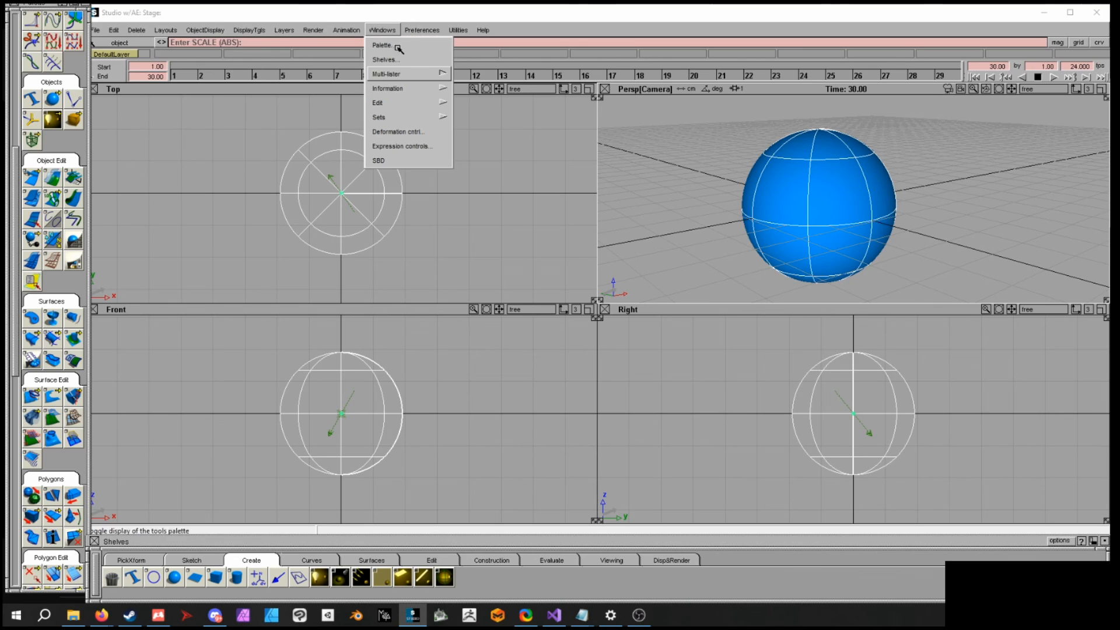
mouse_move(408, 74)
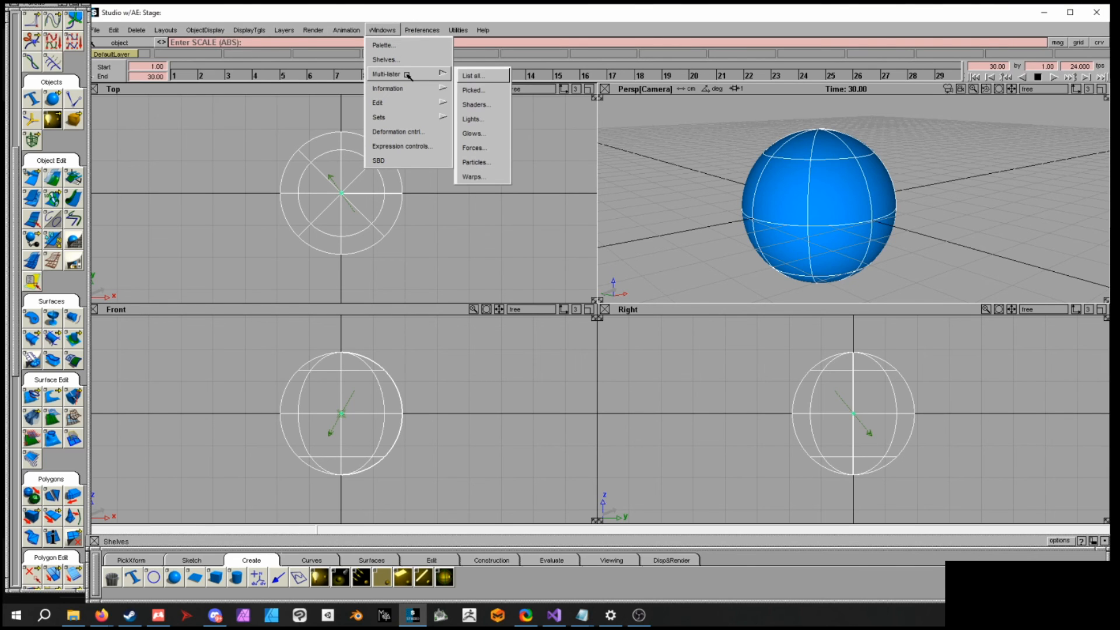
left_click(479, 76)
- Create a new shader in the Multi-lister and assign it to the sphere
left_click(357, 406)
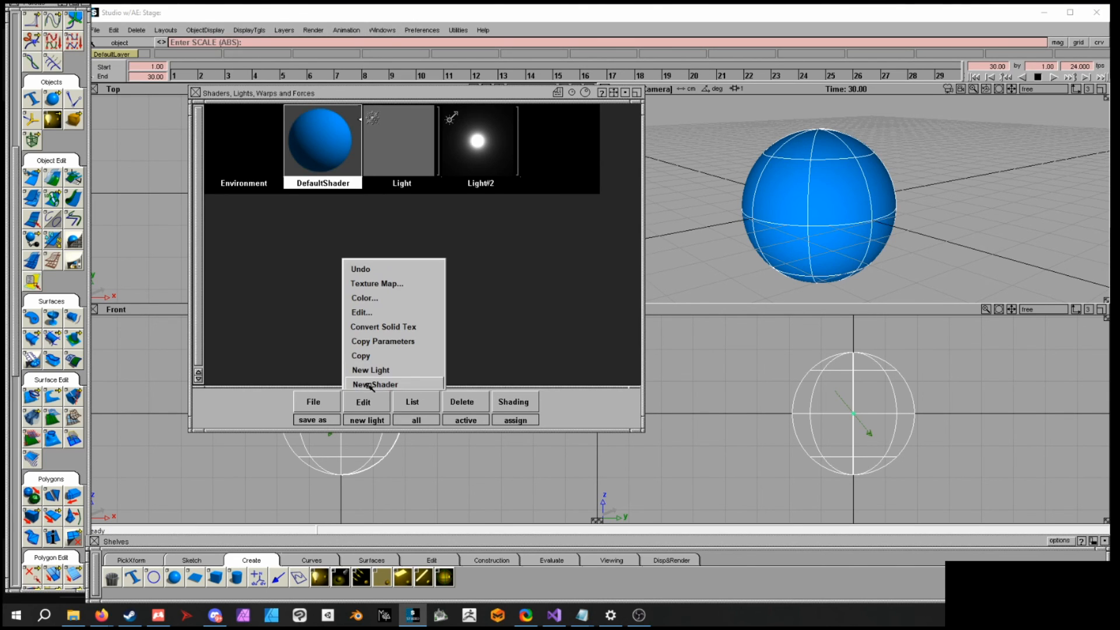
left_click(385, 384)
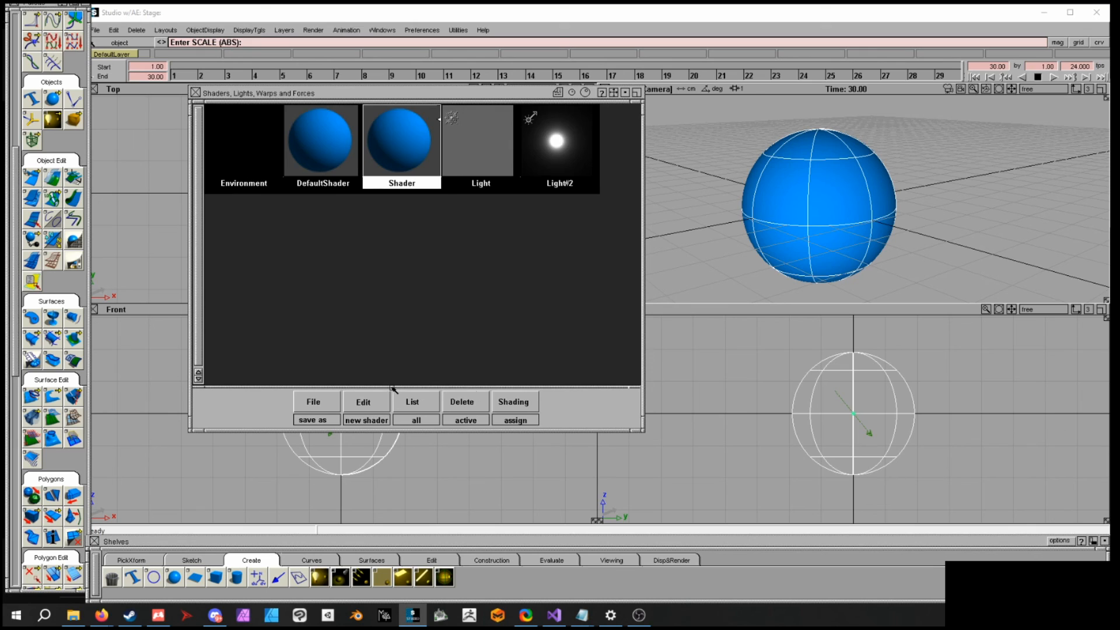
left_click(532, 411)
left_click(529, 384)
- Open the new shader's editor and change its shading model to PHONG
double_click(405, 153)
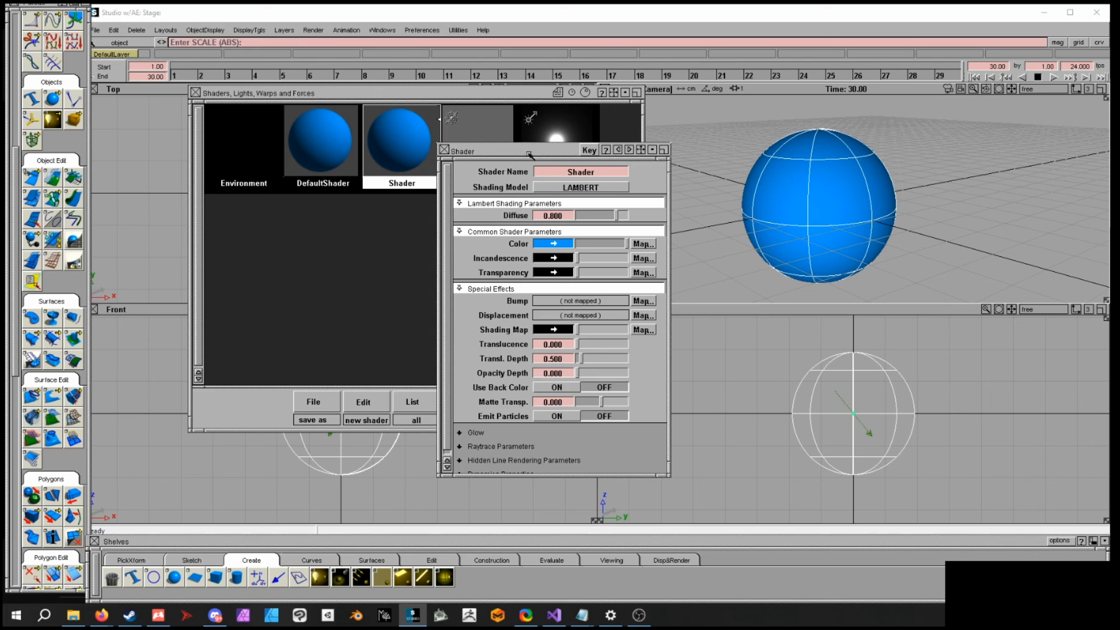
left_click_drag(529, 154, 507, 128)
left_click(523, 144)
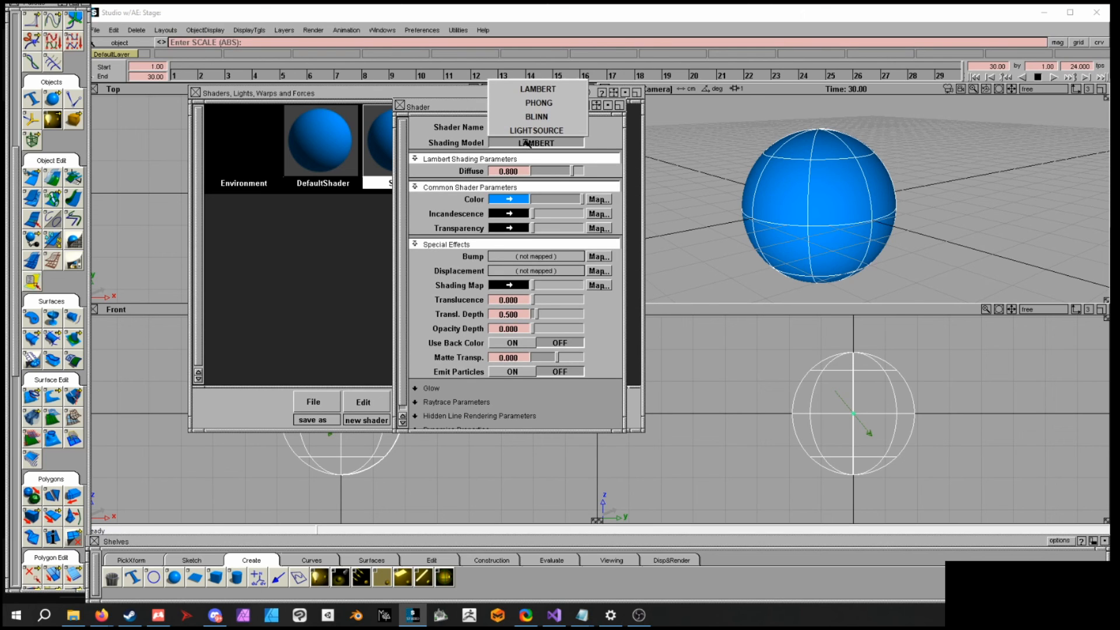
left_click(547, 105)
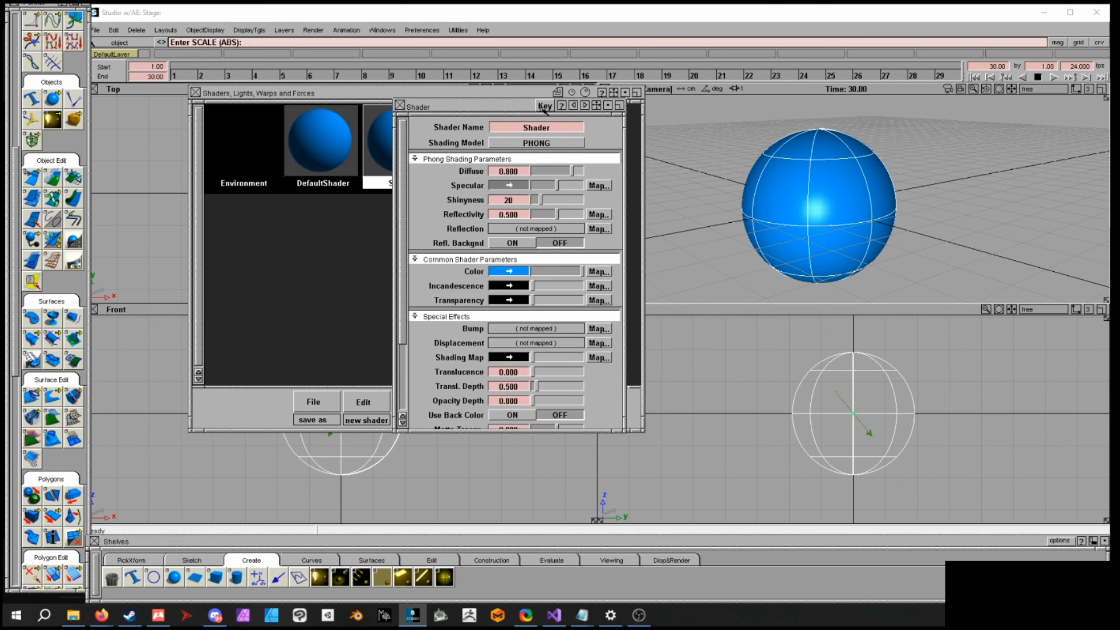
- Set the shader's Diffuse to 1.000 and its Shininess to 44
left_click_drag(597, 118, 692, 124)
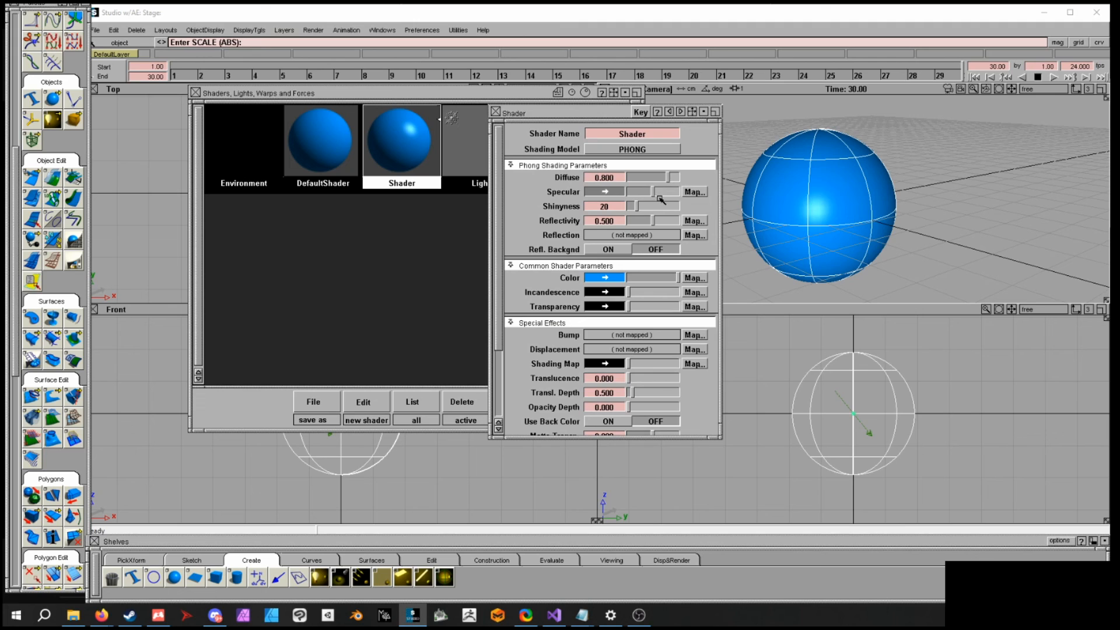
left_click_drag(652, 193, 686, 178)
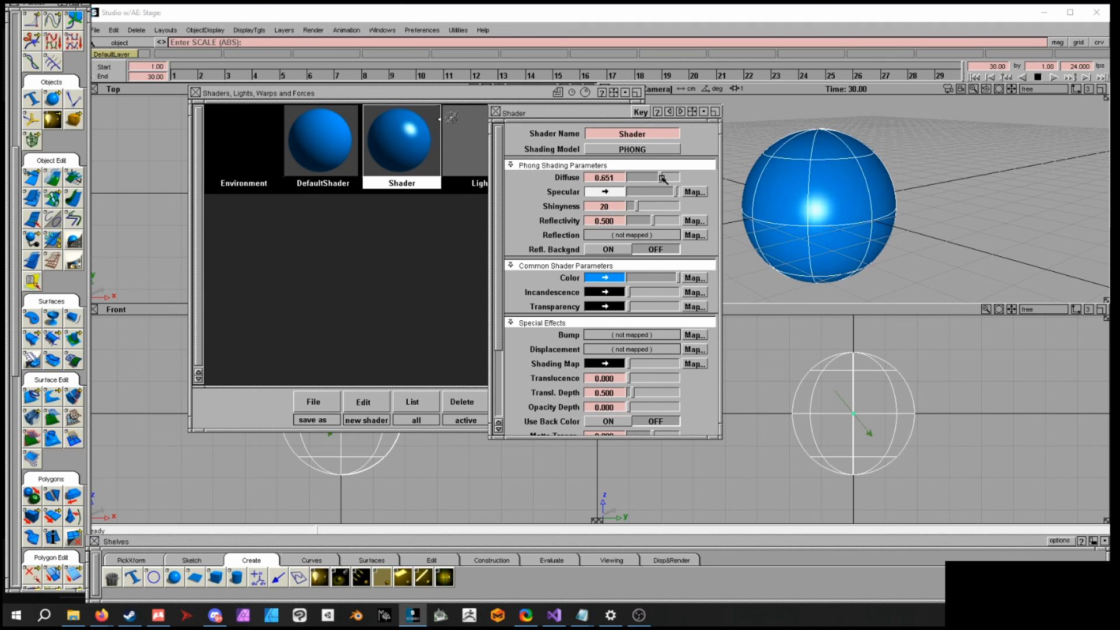
left_click_drag(636, 207, 648, 209)
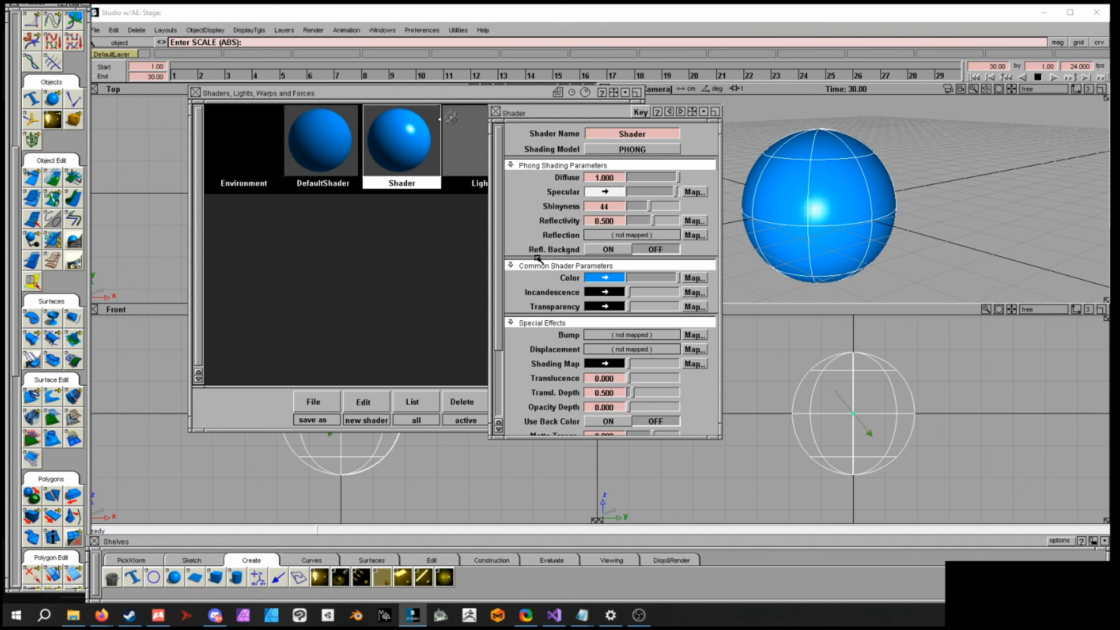
- Map a solid Projection texture to the shader's Color
left_click_drag(499, 238, 501, 280)
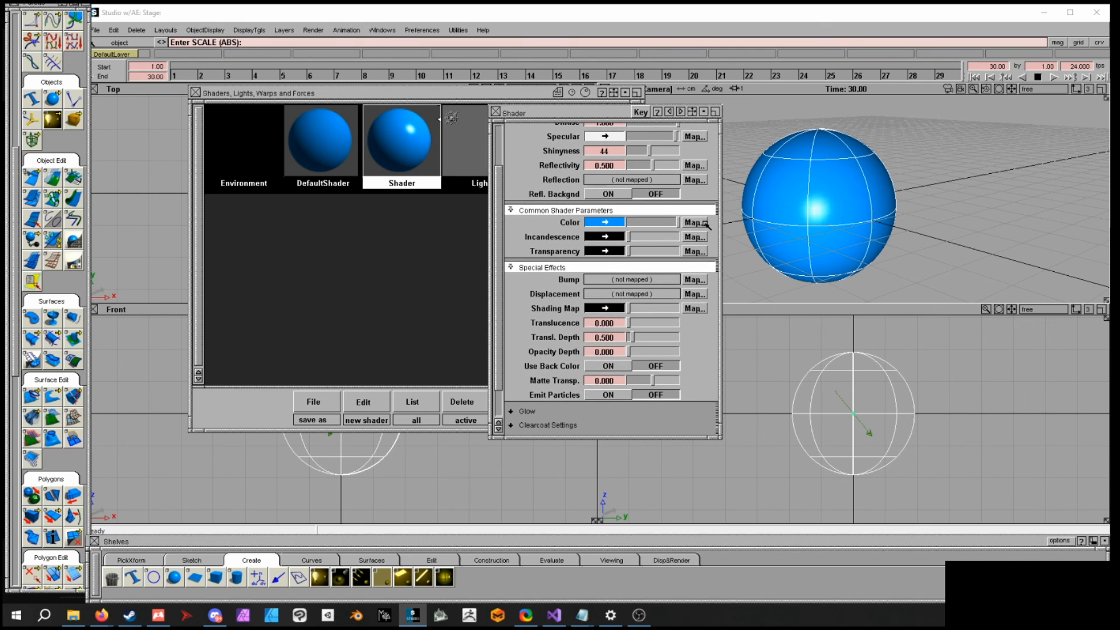
left_click(694, 222)
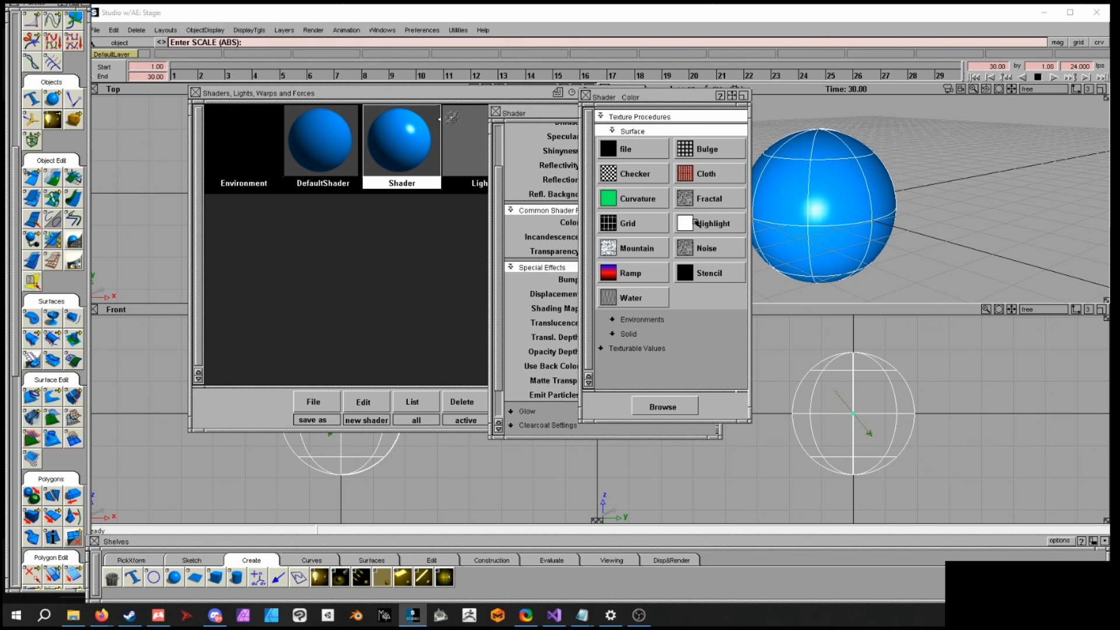
left_click(640, 320)
left_click(646, 306)
left_click(630, 337)
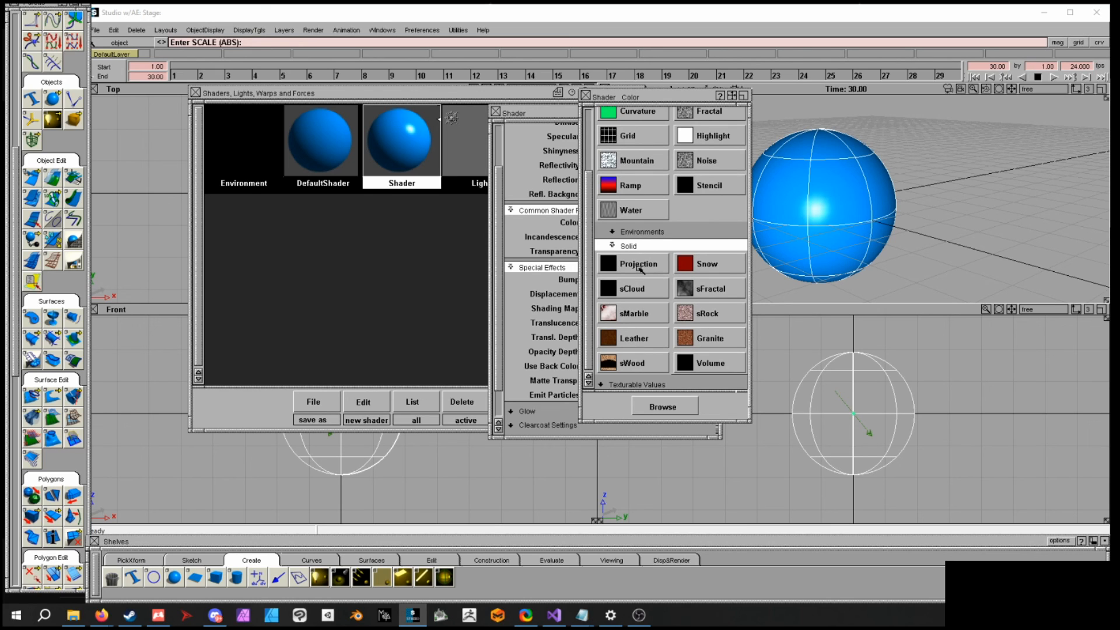
left_click_drag(616, 105, 585, 92)
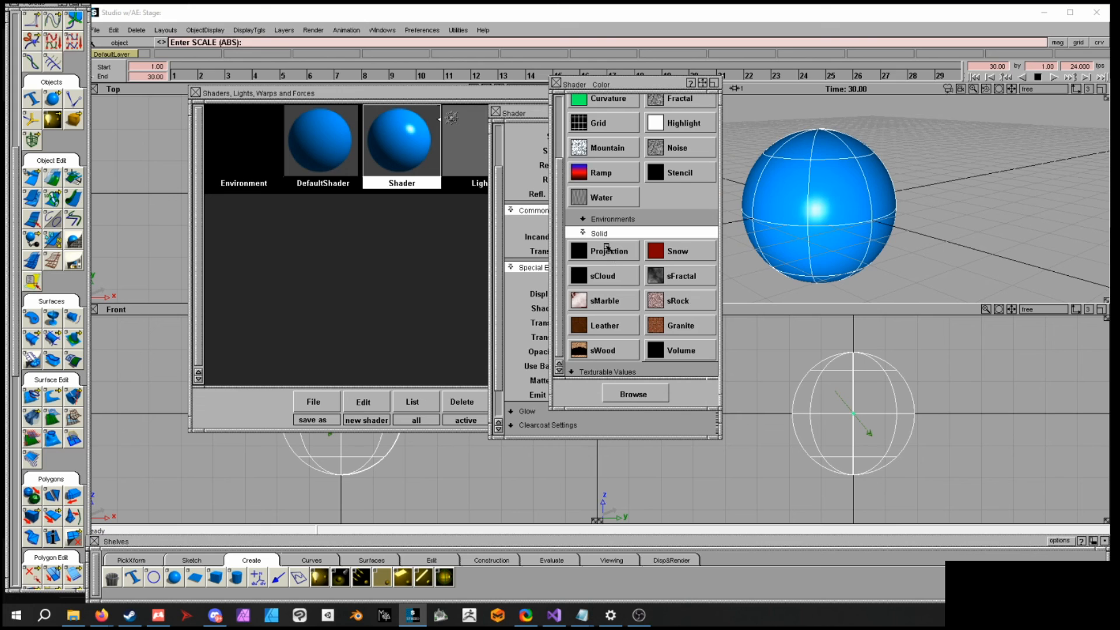
left_click(609, 252)
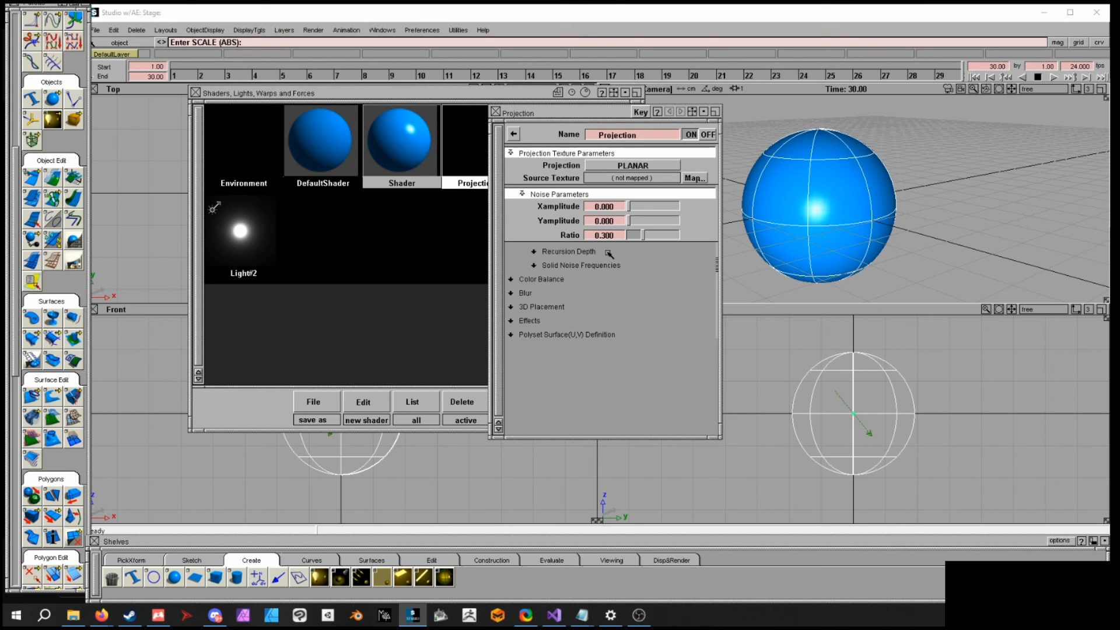
- Keep the PLANAR projection and map a Checker texture as the projection's Source Texture
left_click_drag(579, 113, 653, 103)
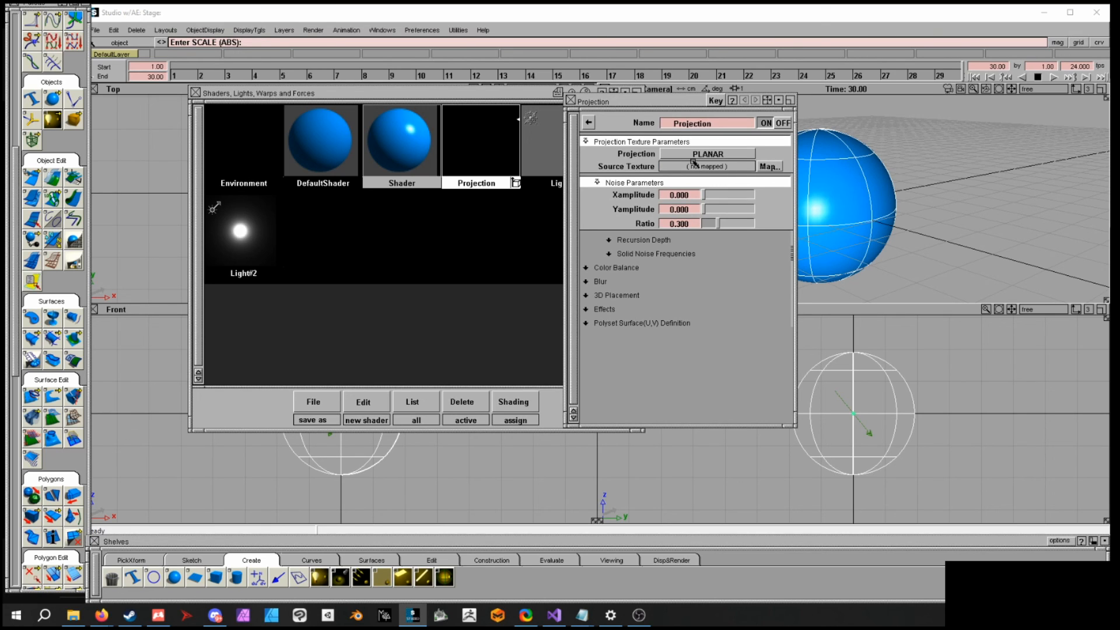
left_click(695, 160)
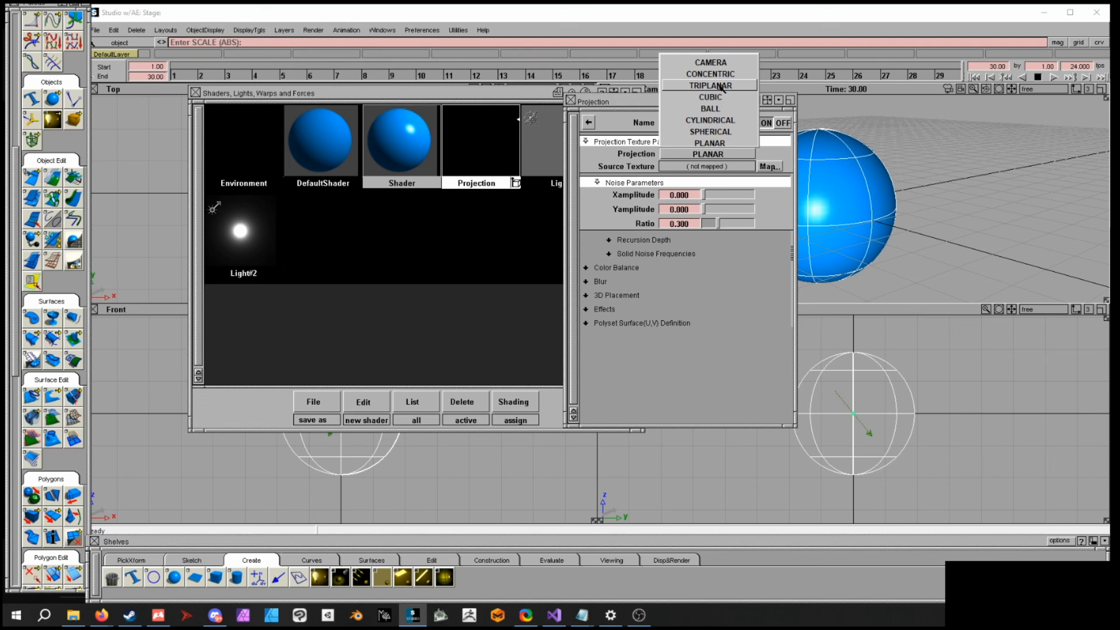
left_click(715, 157)
mouse_move(617, 225)
left_mouse_down()
mouse_move(635, 217)
mouse_move(619, 209)
left_mouse_up()
left_click(707, 271)
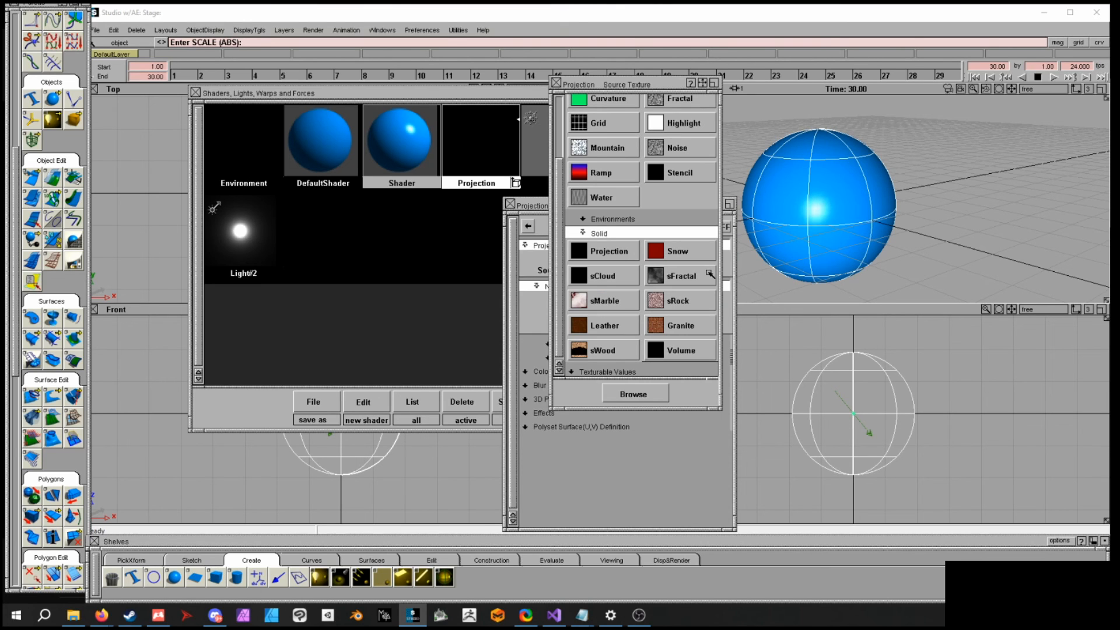
left_click_drag(559, 208, 558, 140)
left_click(593, 160)
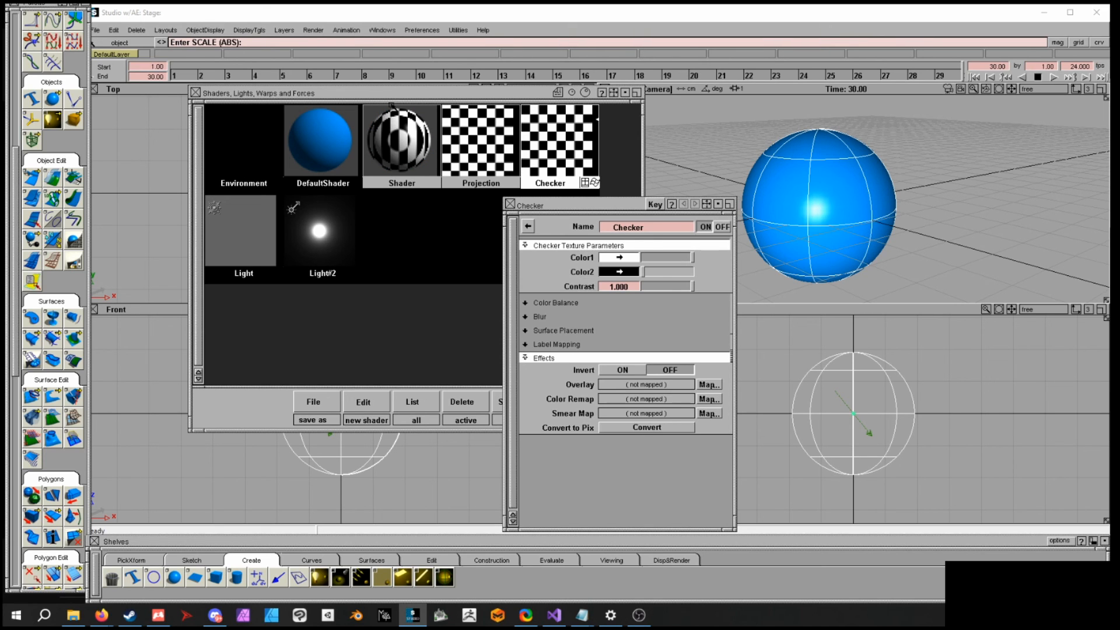
- Render the scene with the raytracer to preview the textured sphere, then close the render window
left_click(313, 30)
left_click(334, 117)
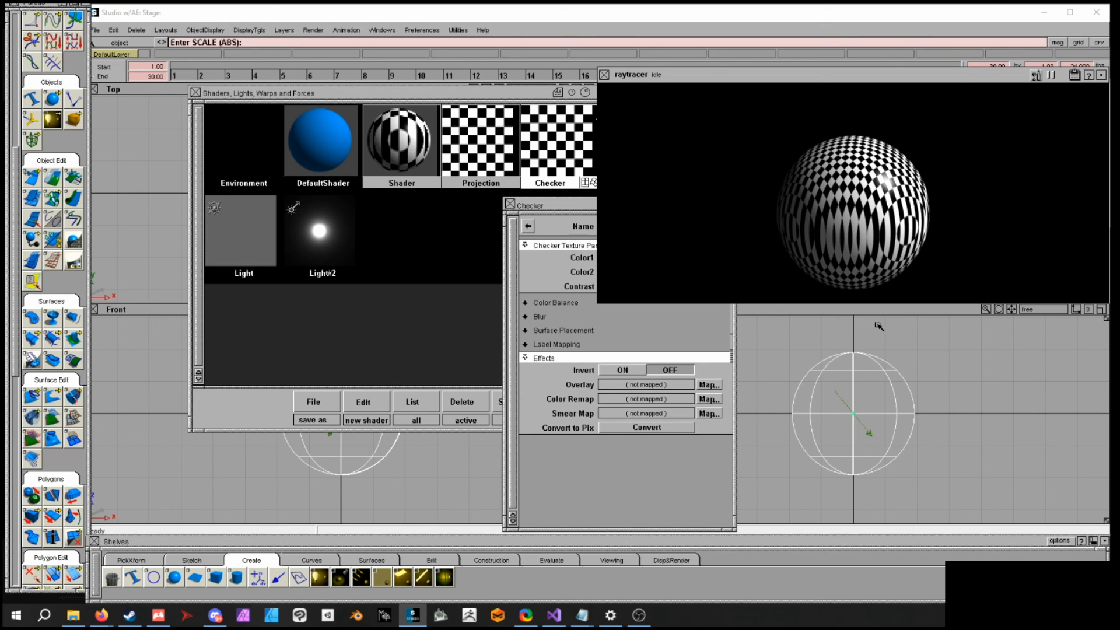
left_click(605, 74)
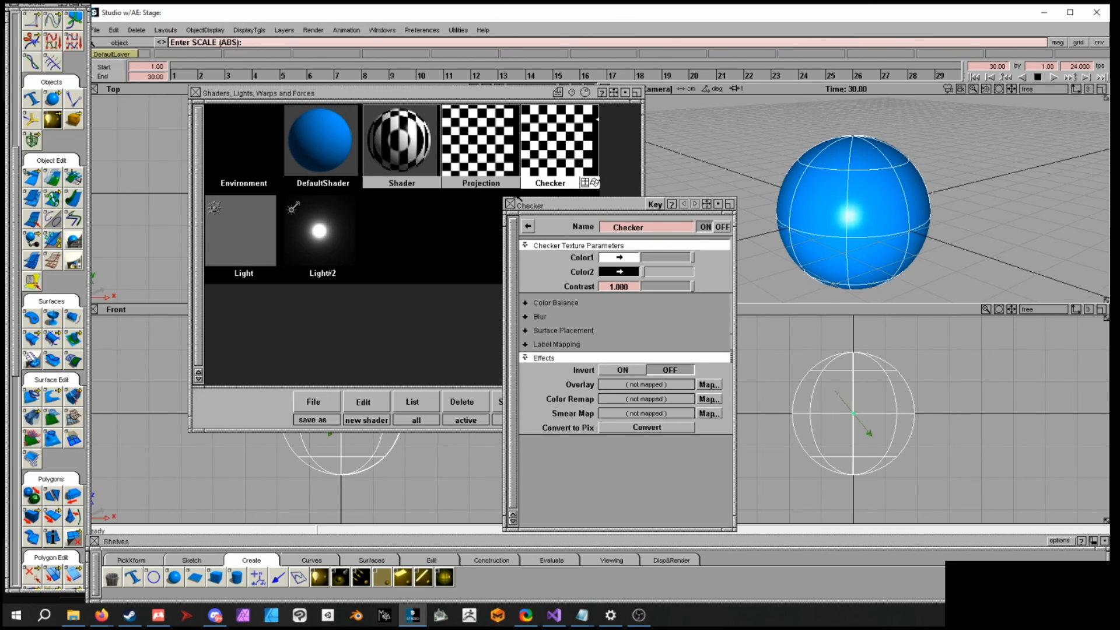
- Show the projection's placement box and move and rotate it above the top of the sphere
double_click(488, 150)
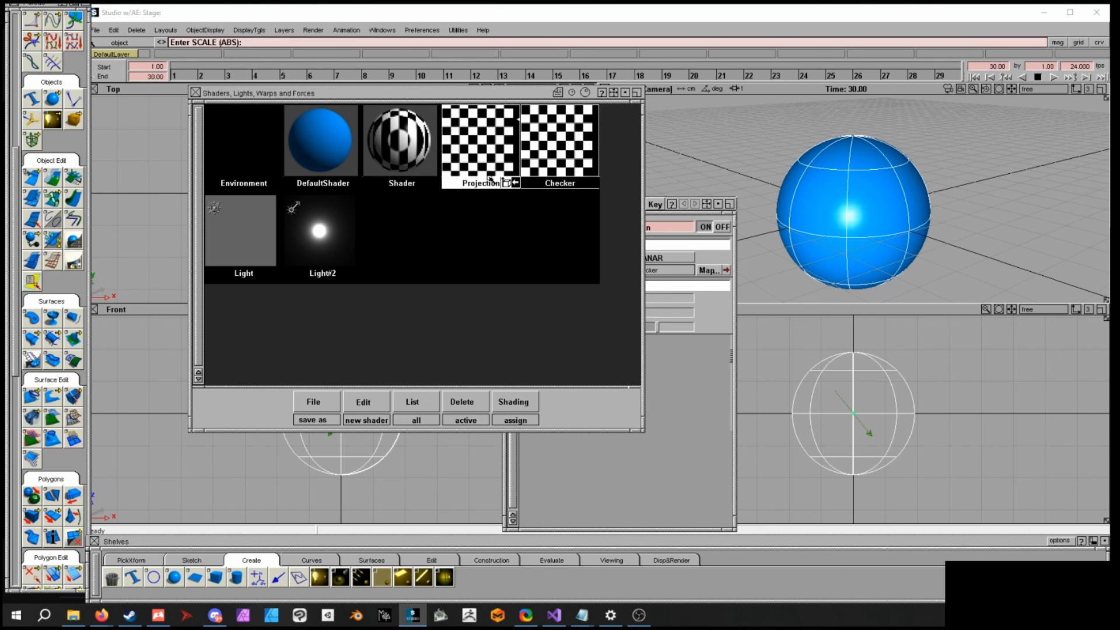
left_click(507, 183)
left_click_drag(910, 429, 913, 450, "ctrl+shift")
left_click(884, 435)
left_click(883, 435)
middle_click_drag(969, 255, 971, 234, "ctrl+shift")
right_click_drag(952, 435, 951, 402)
key("ctrl+z")
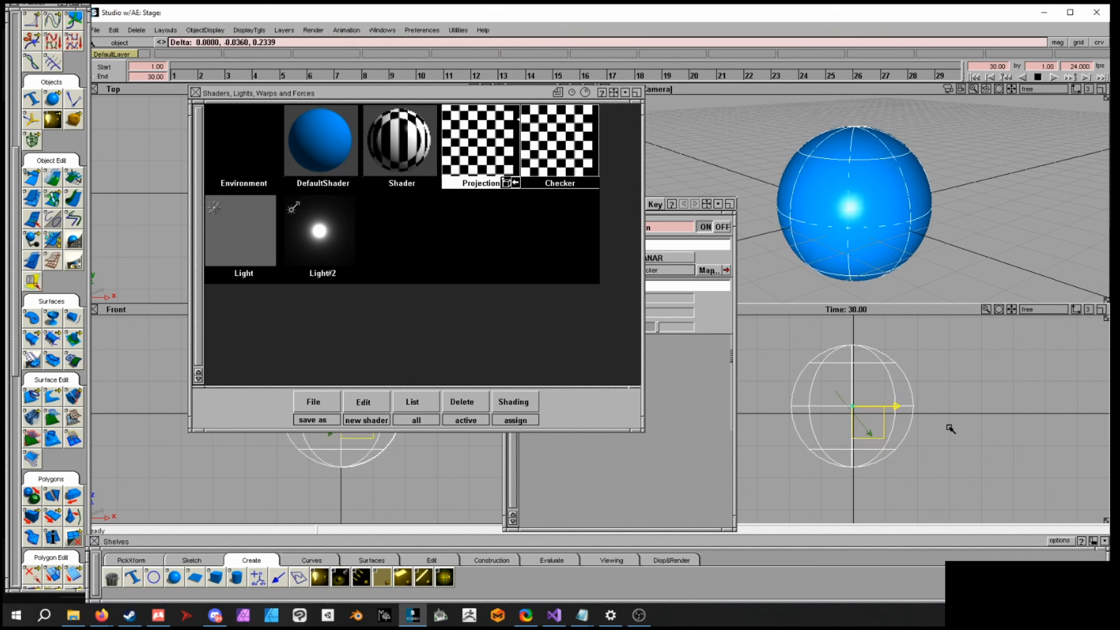
left_click_drag(954, 408, 956, 396, "ctrl+shift")
left_click_drag(947, 438, 949, 457, "ctrl+shift")
left_click(887, 430)
middle_click_drag(1009, 446, 975, 419, "ctrl+shift")
right_click_drag(982, 445, 970, 380)
middle_click_drag(969, 379, 973, 397, "ctrl+shift")
left_click_drag(977, 385, 792, 520)
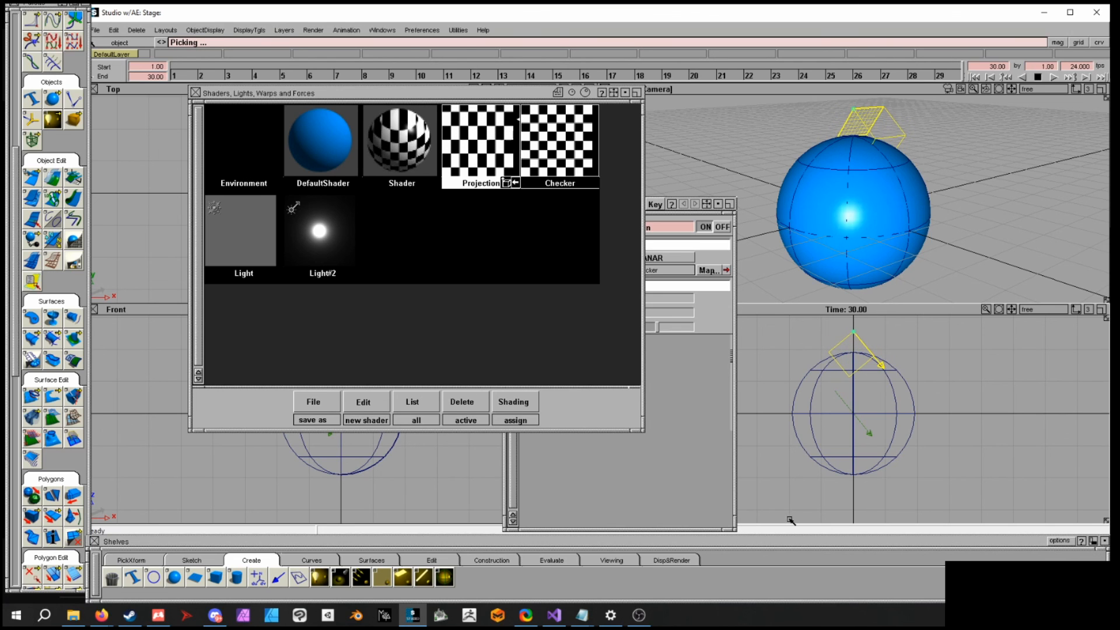
left_click(901, 185)
left_click_drag(901, 185, 887, 158, "alt+shift")
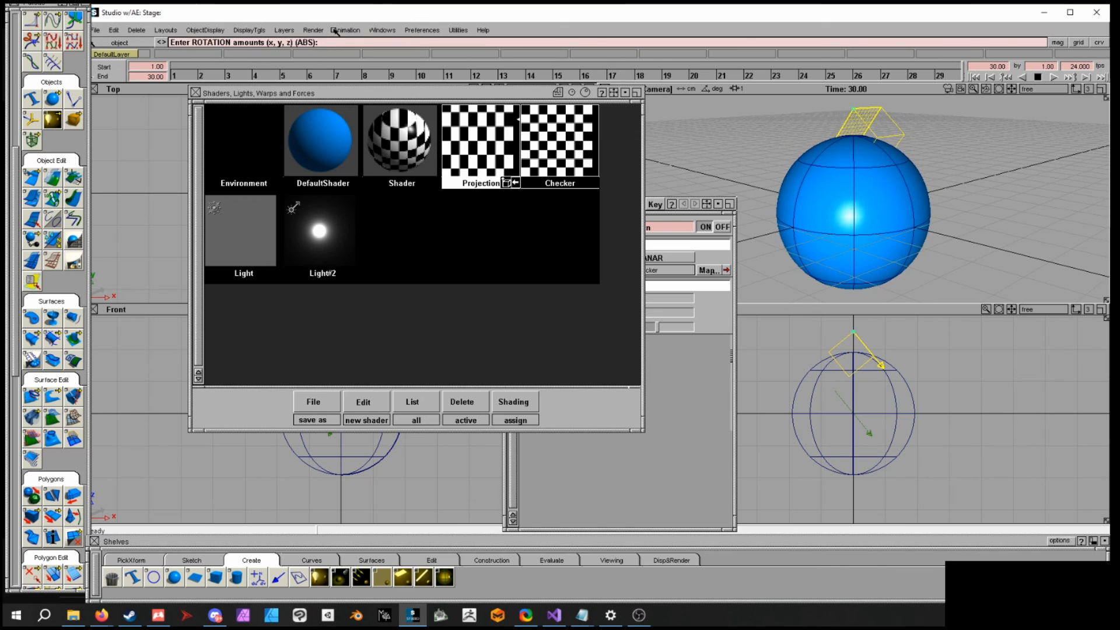
- Render the scene again to check the planar projection, then close the render window
left_click(313, 29)
left_click(324, 117)
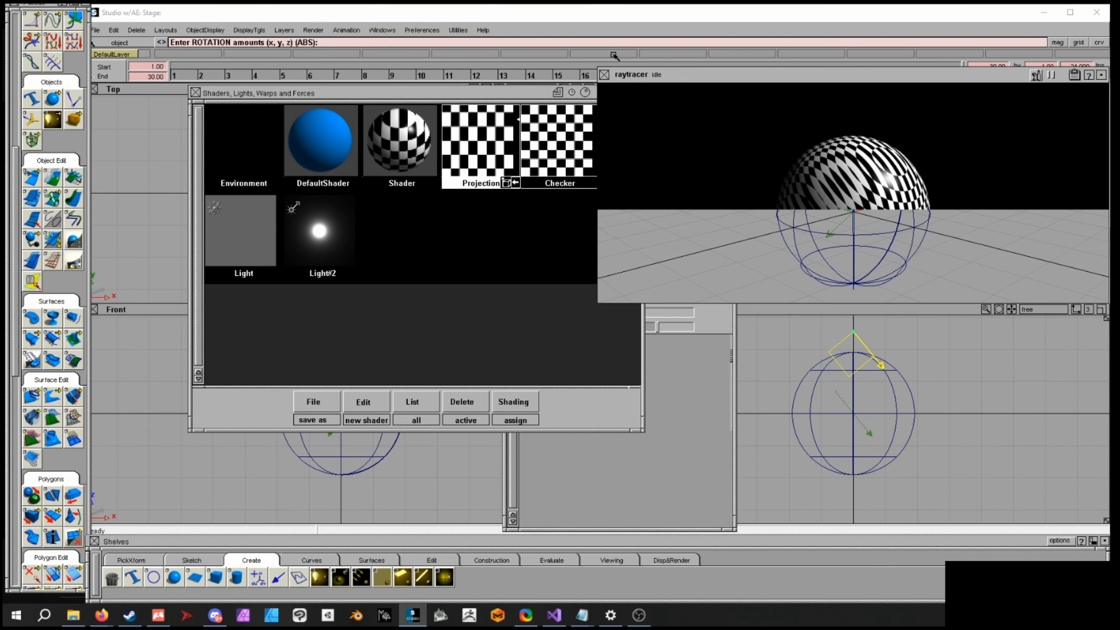
left_click(605, 75)
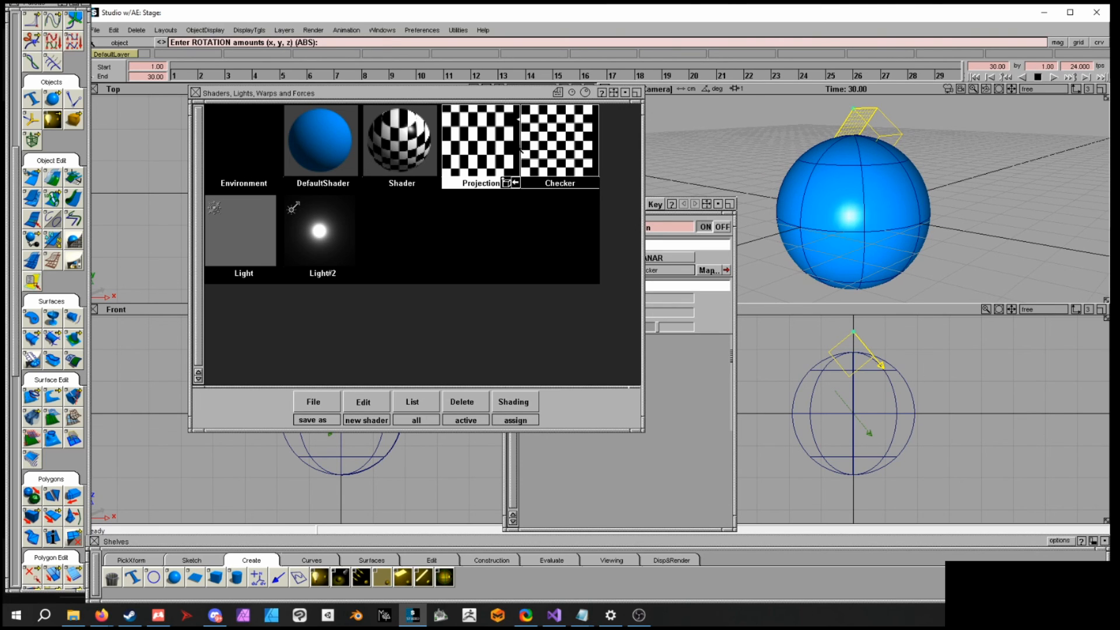
- Tilt the placement box further and change the projection type to TRIPLANAR
left_click_drag(949, 395, 1094, 328)
double_click(465, 147)
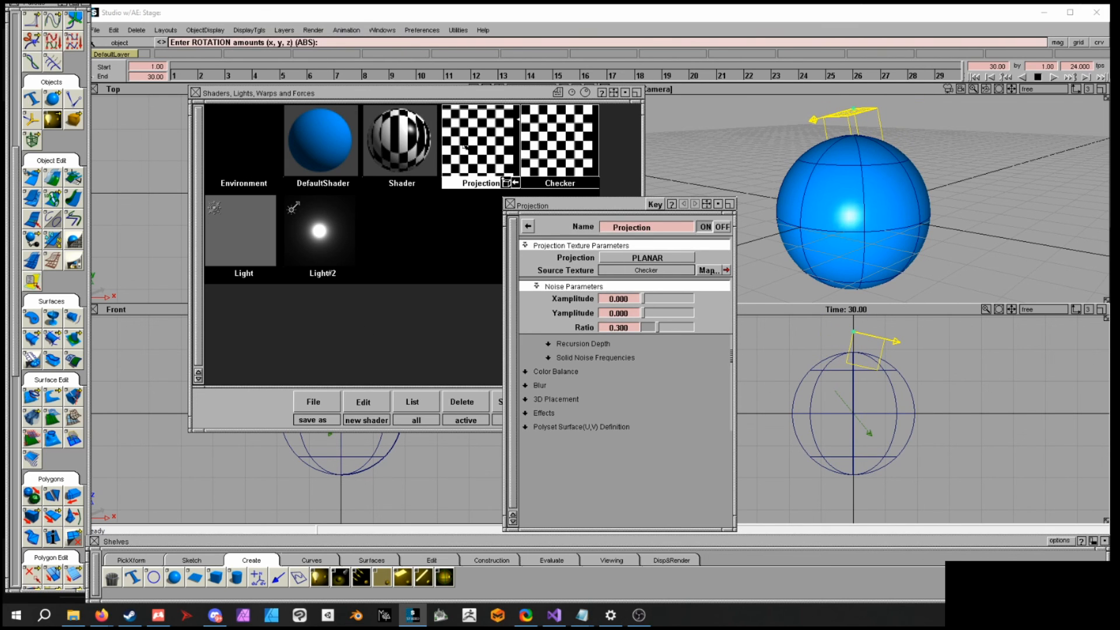
left_click(675, 258)
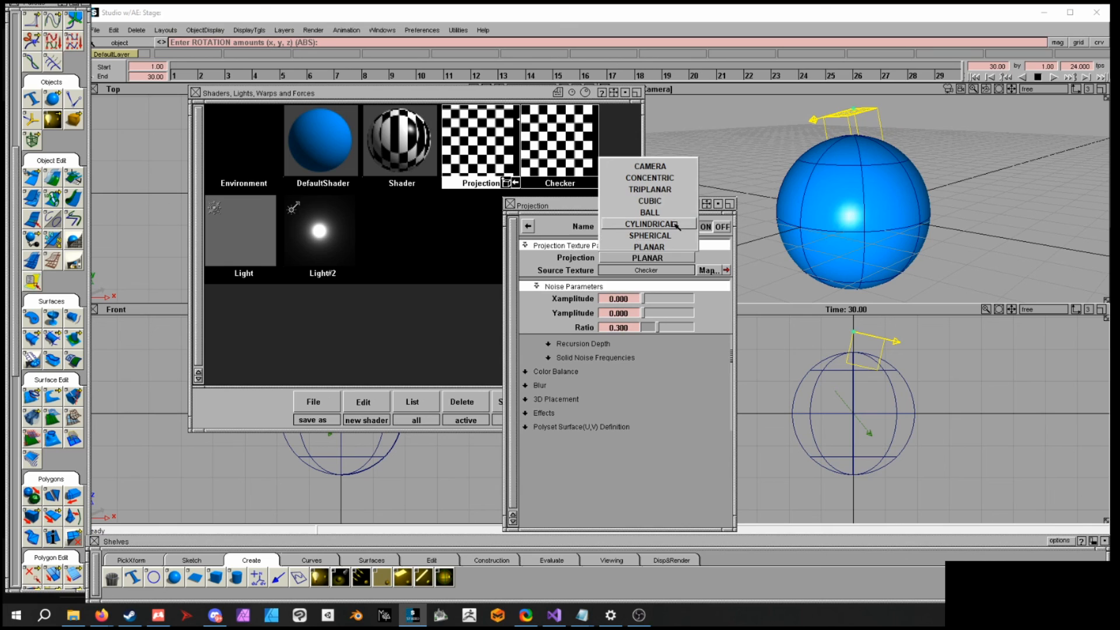
left_click(677, 236)
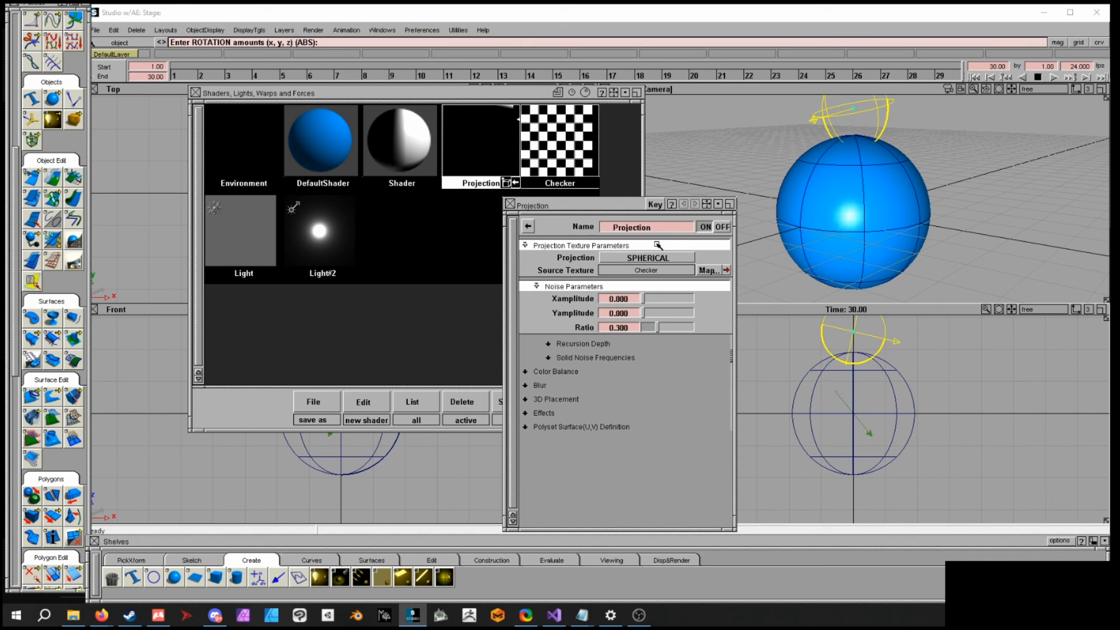
left_click(633, 258)
left_click(662, 189)
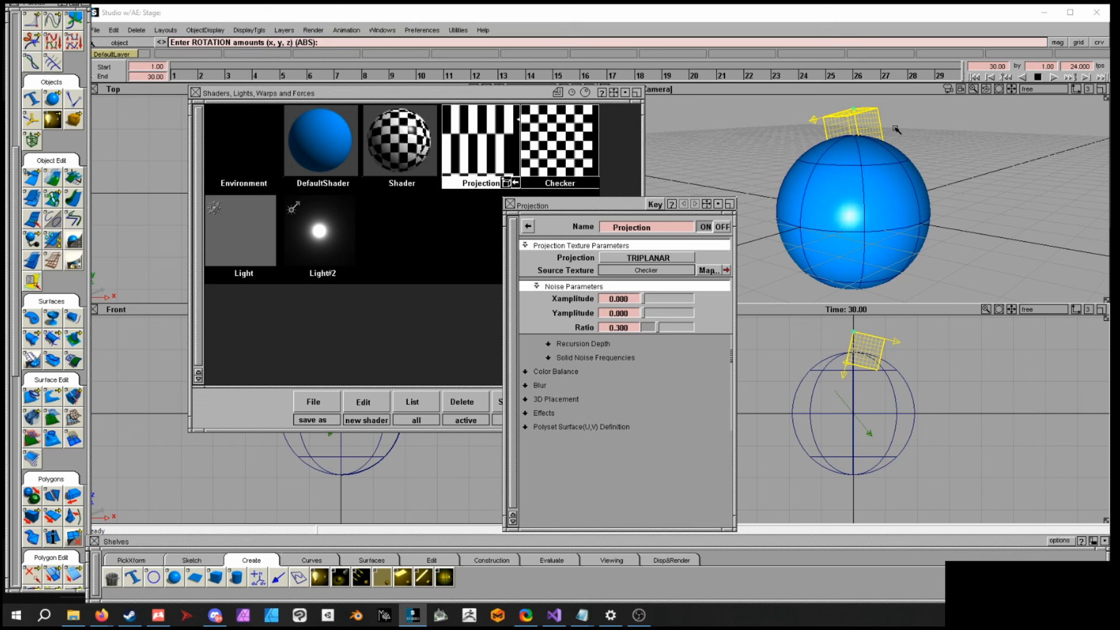
- Render the scene to preview the triplanar checker projection and close the render window
left_click_drag(945, 226, 932, 230, "alt+shift")
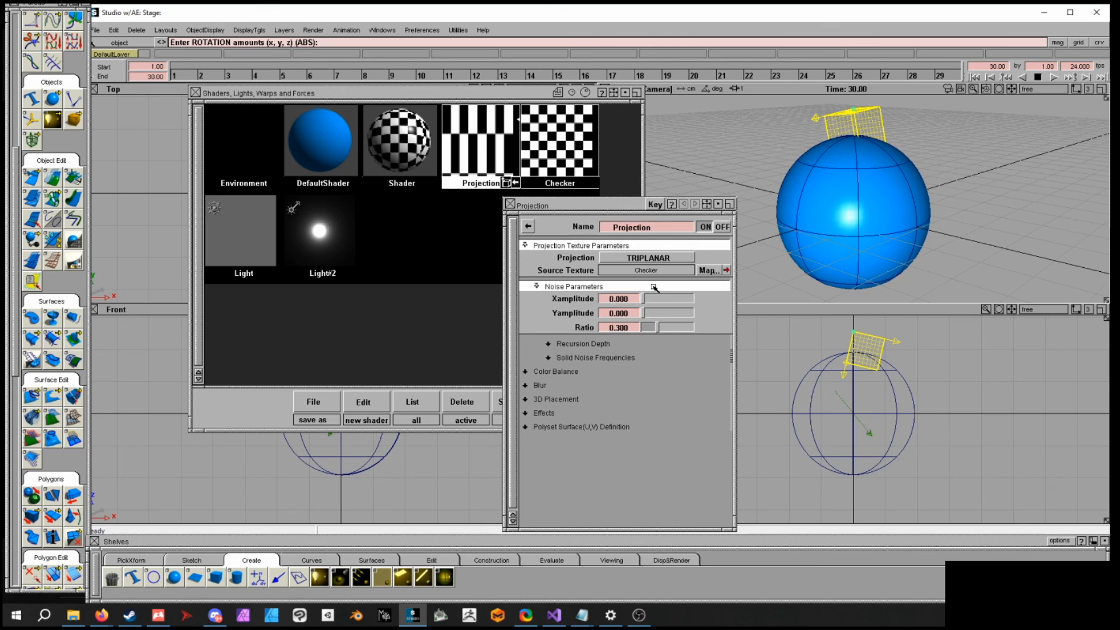
left_click(347, 30)
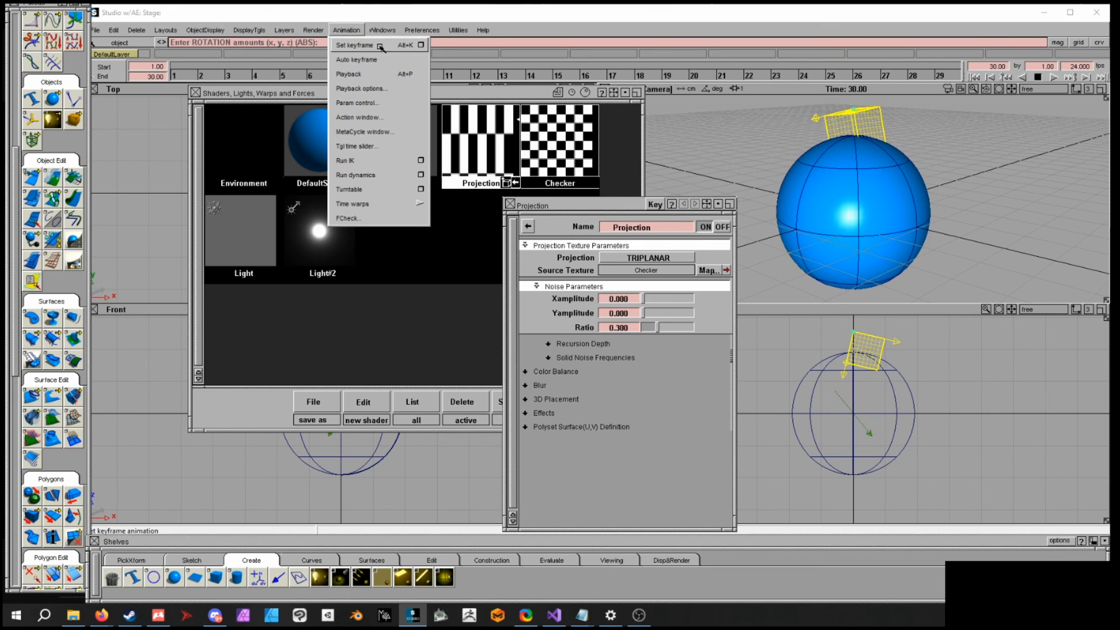
mouse_move(382, 30)
mouse_move(311, 33)
left_click(334, 116)
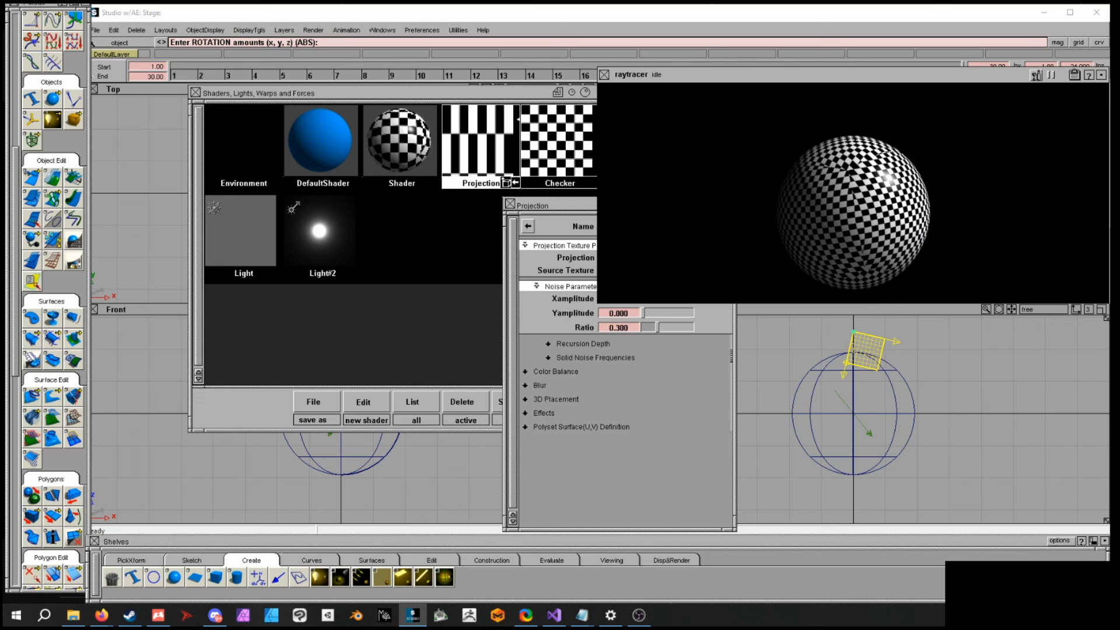
left_click(605, 75)
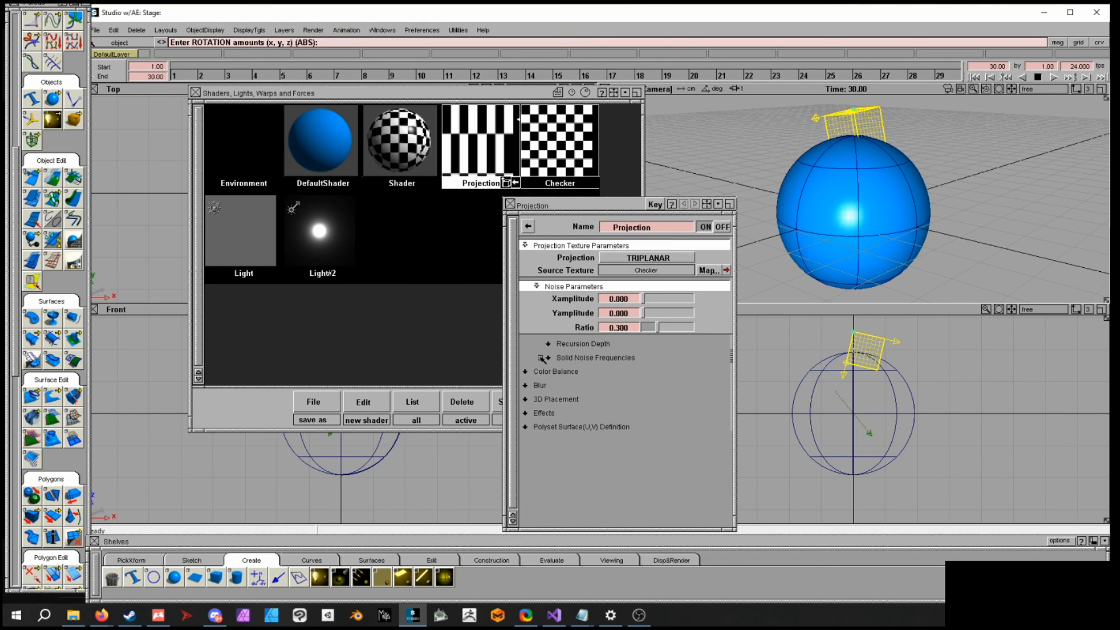
- Adjust the checker's surface placement to Rotate 130.140, Urepeat 1.978 and Vrepeat 4.652
left_click(547, 154)
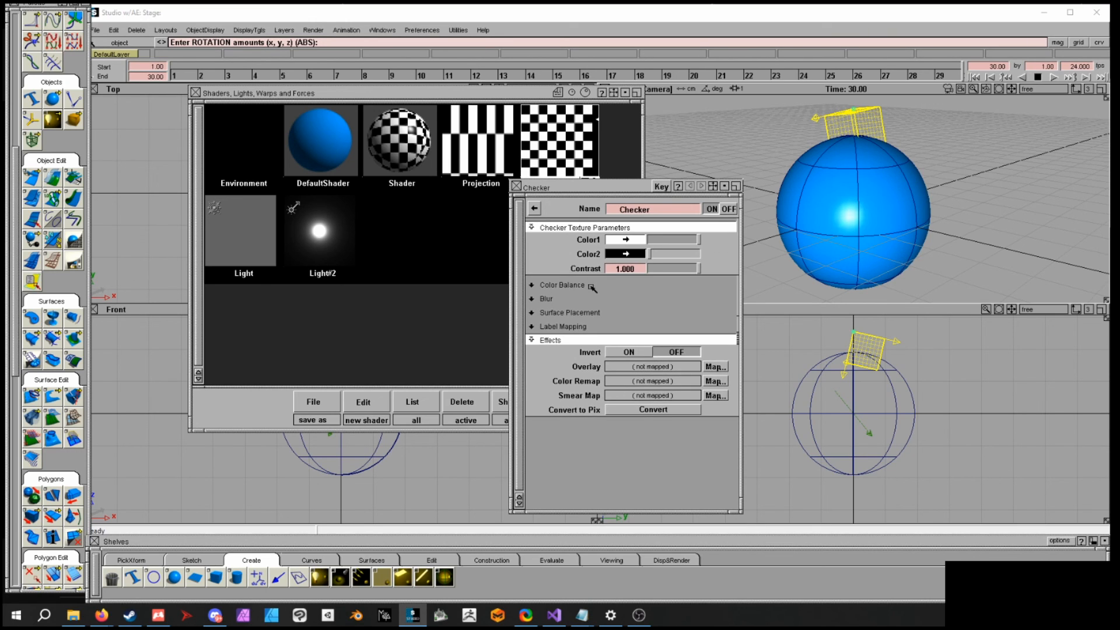
left_click(571, 313)
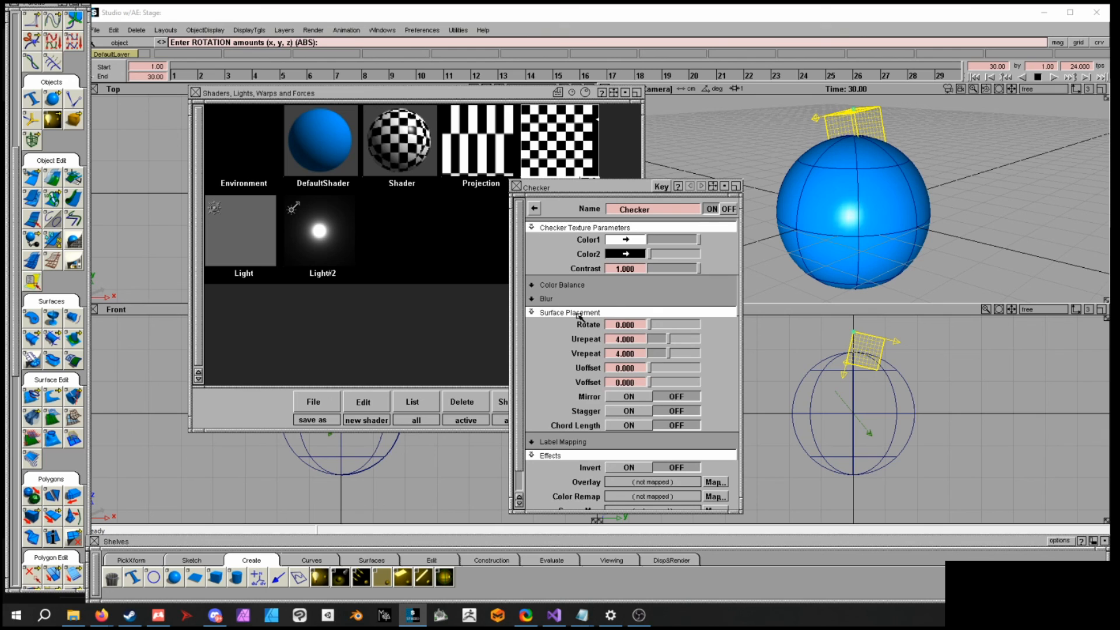
left_click_drag(520, 328, 524, 344)
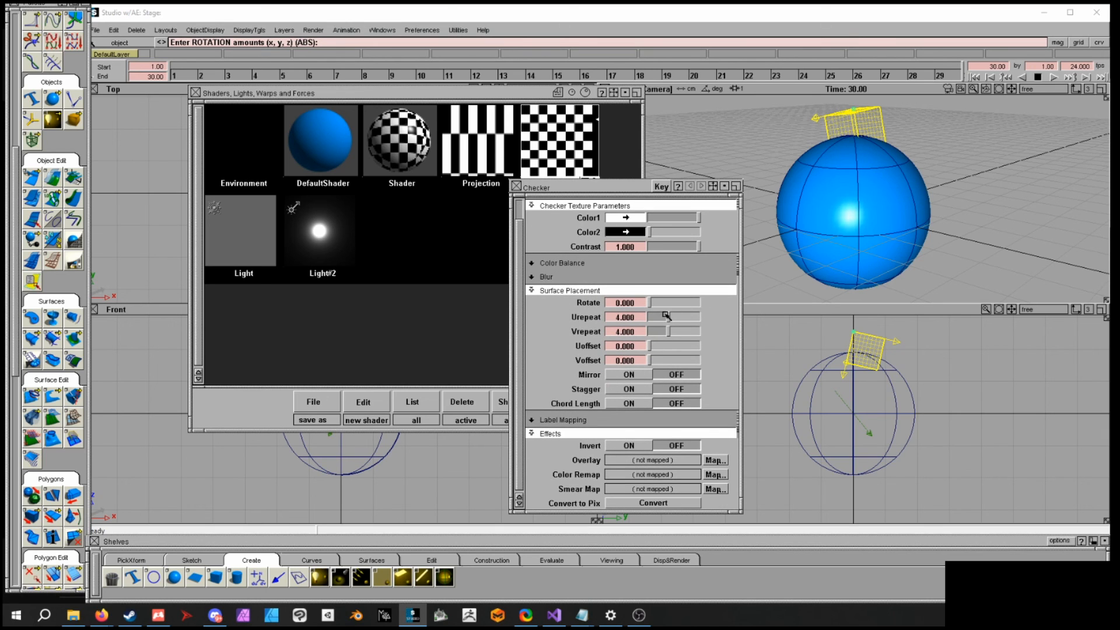
mouse_move(669, 316)
left_mouse_down()
mouse_move(714, 317)
mouse_move(645, 322)
mouse_move(696, 336)
mouse_move(653, 340)
mouse_move(657, 304)
mouse_move(668, 307)
left_mouse_up()
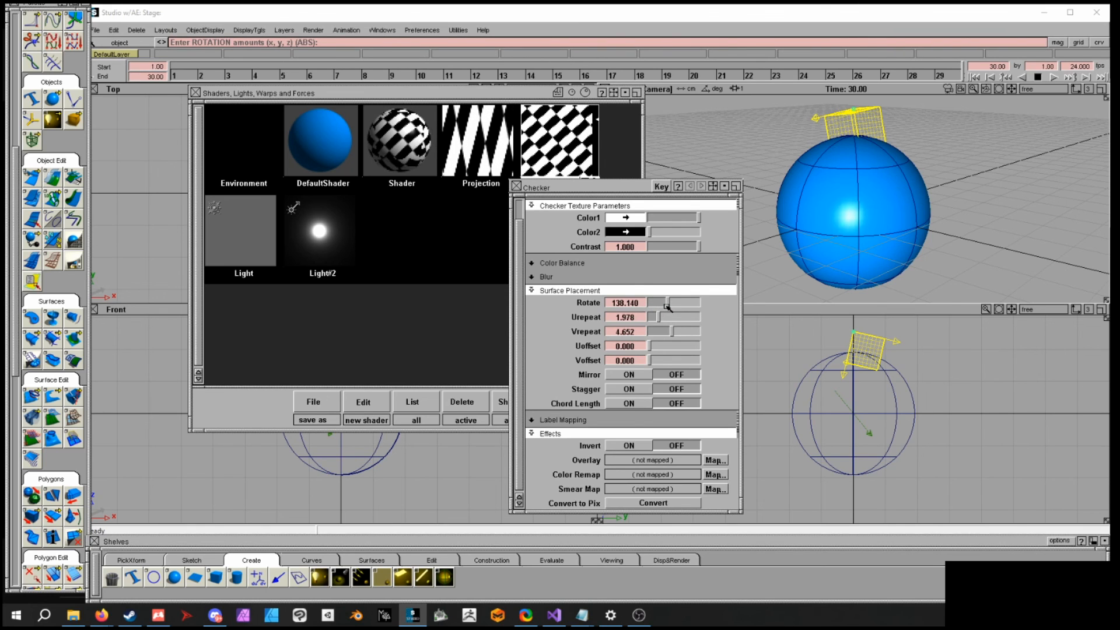
left_click(640, 376)
left_click(664, 376)
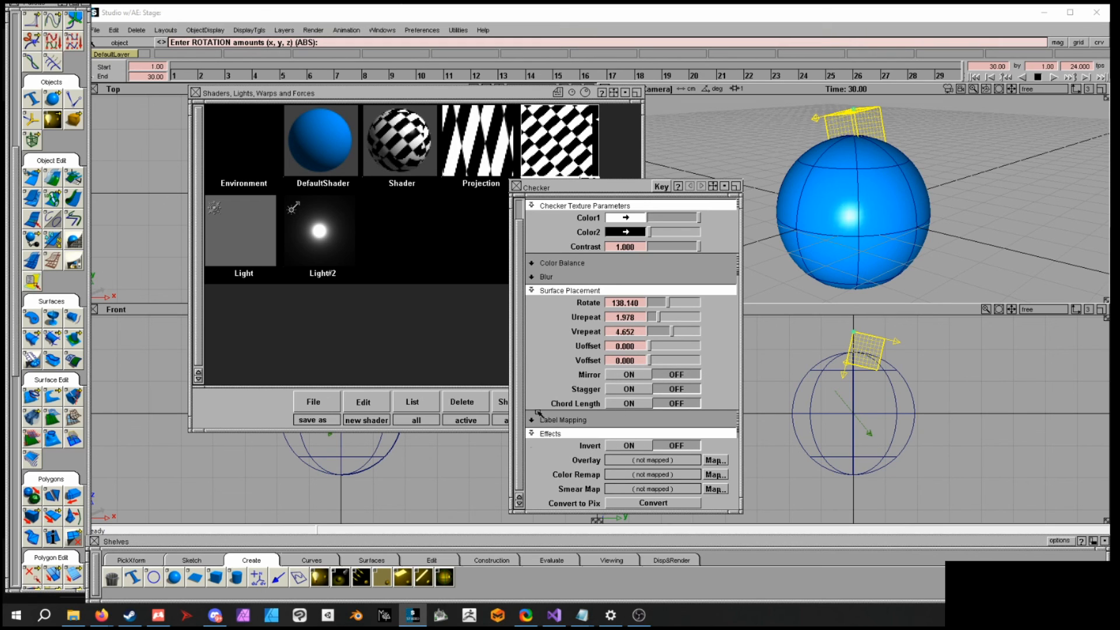
left_click(713, 462)
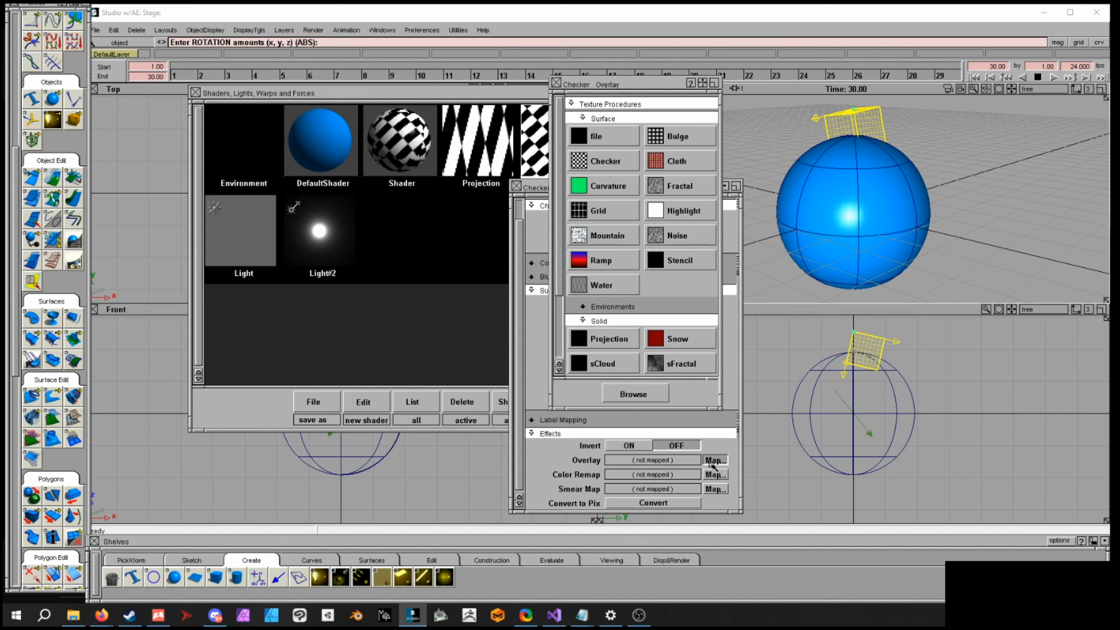
left_click(557, 83)
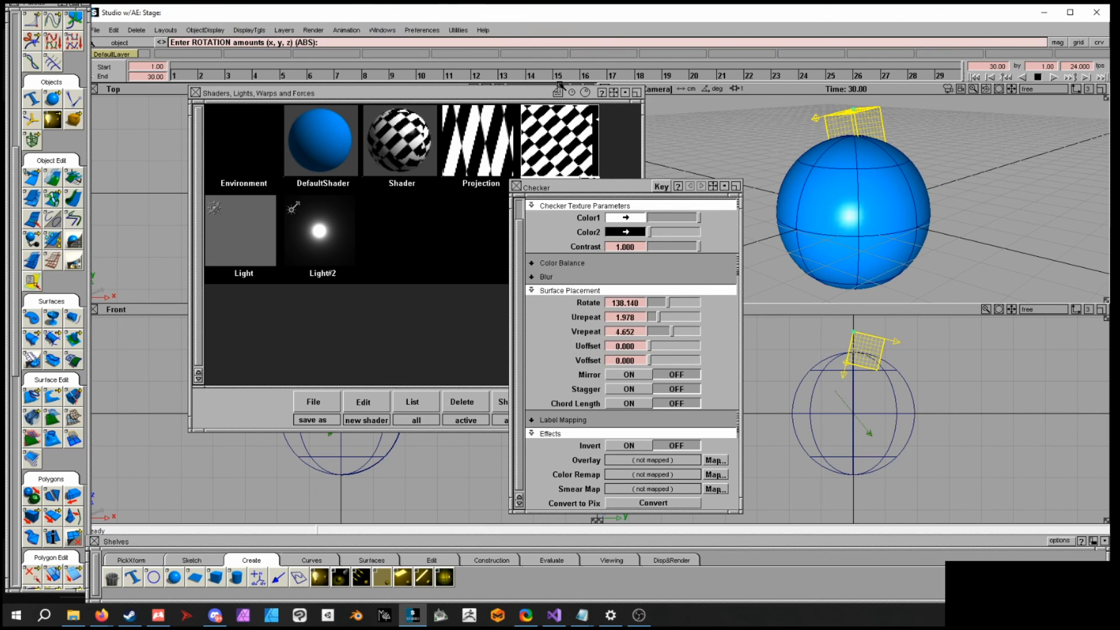
- Map a Ramp texture to the checker's Color Remap and remove the ramp's red middle color
left_click(722, 476)
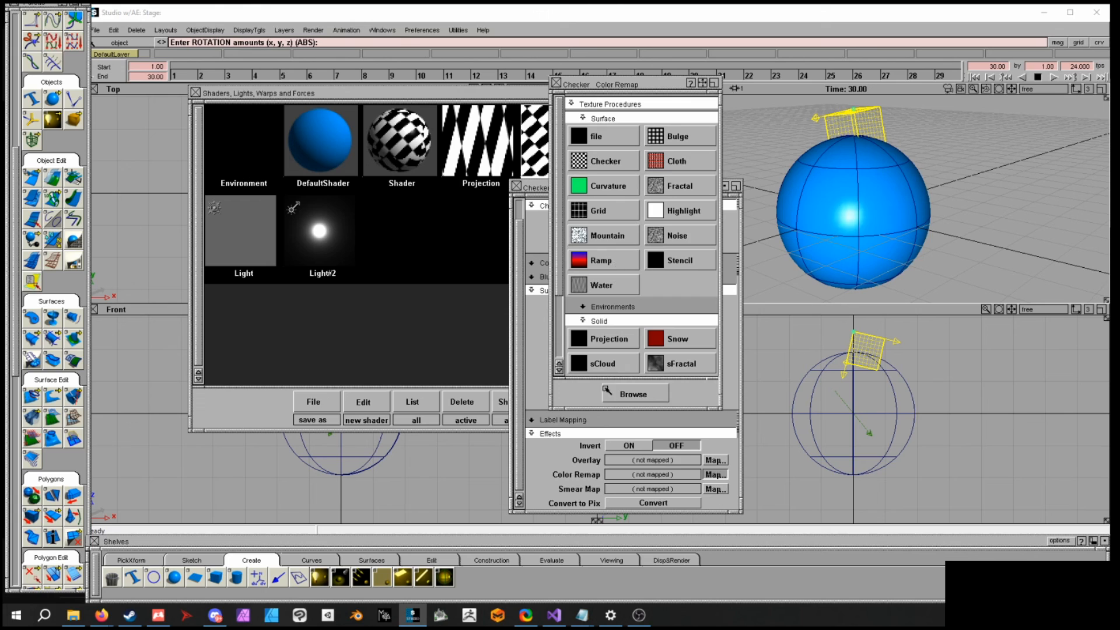
left_click(612, 259)
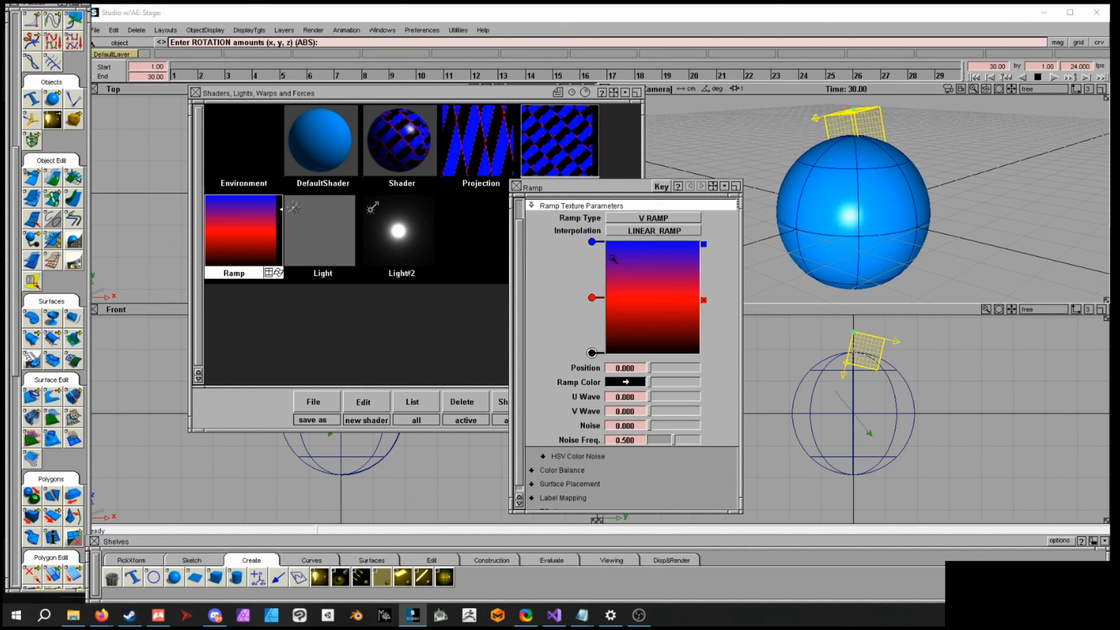
left_click(703, 301)
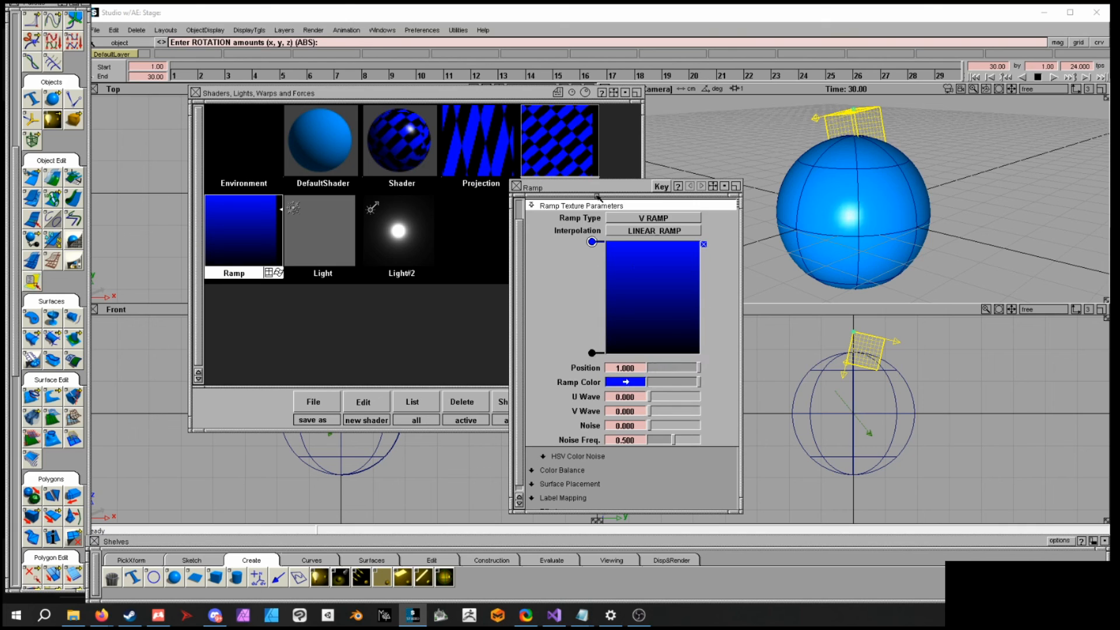
- Close the ramp editor and reopen the sphere shader's editor
left_click(516, 186)
left_click(402, 140)
double_click(425, 176)
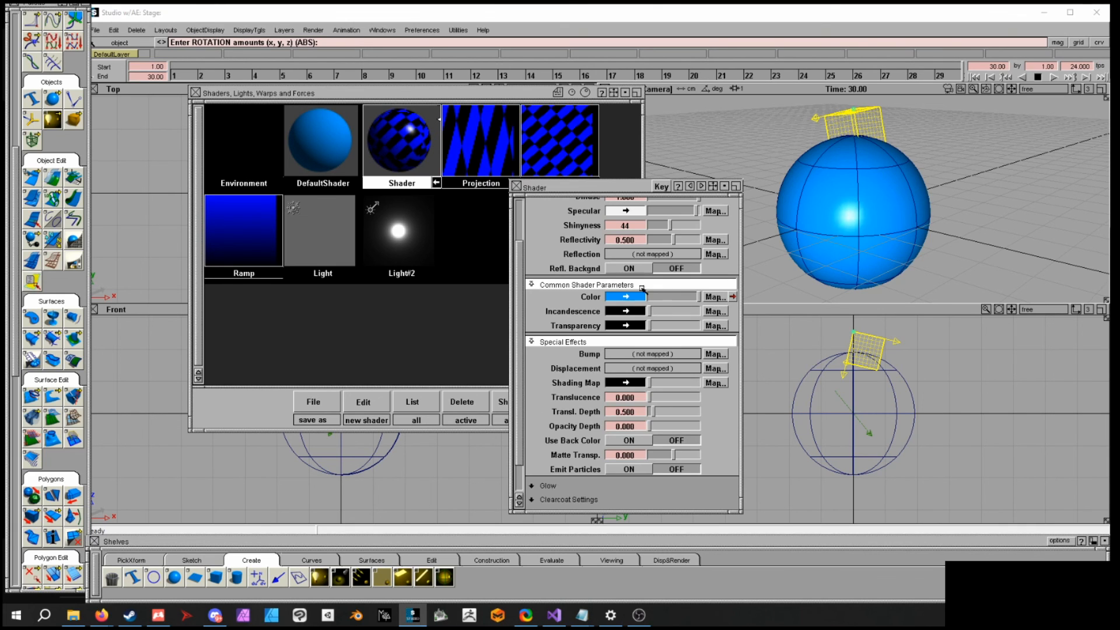
- Map a Bulge texture to the sphere shader's Bump channel and render a quick preview, then close the render window
left_click(715, 354)
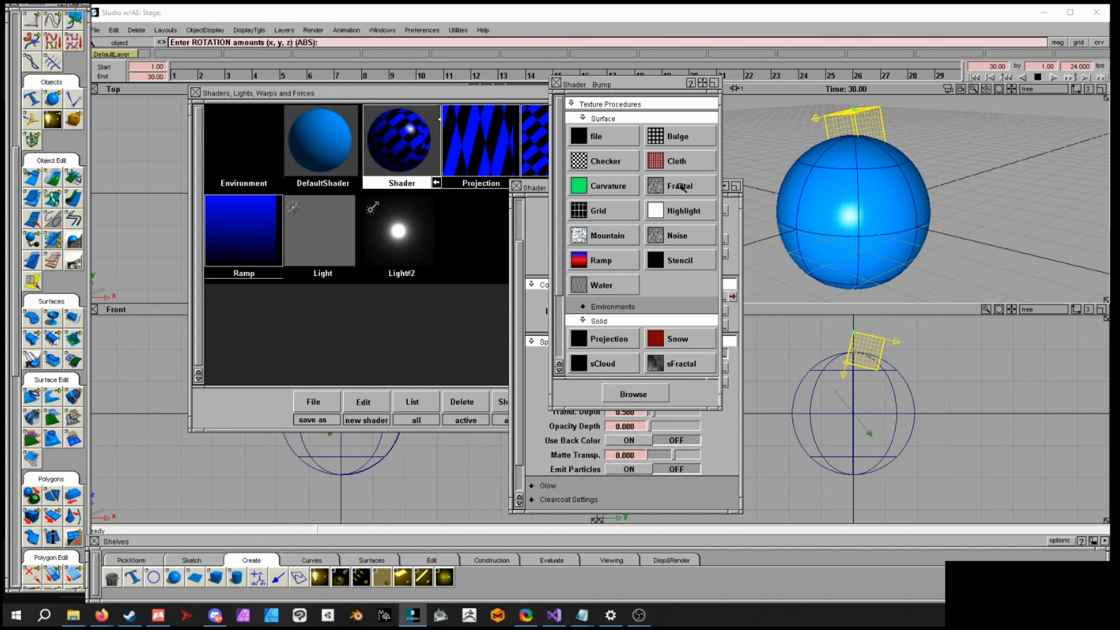
left_click(668, 141)
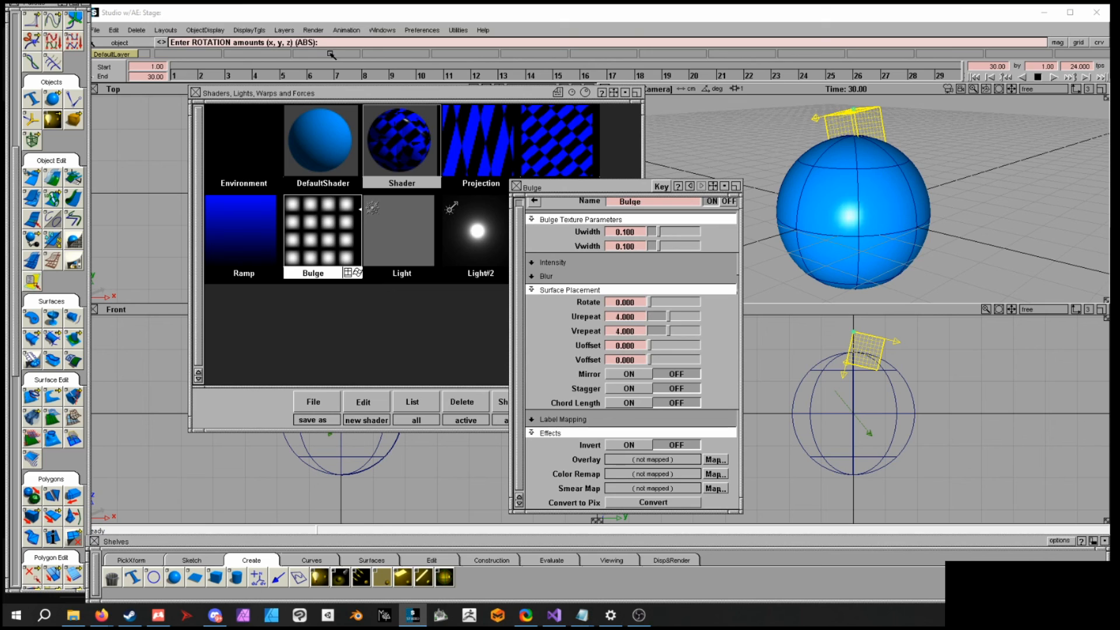
left_click(313, 30)
left_click(339, 115)
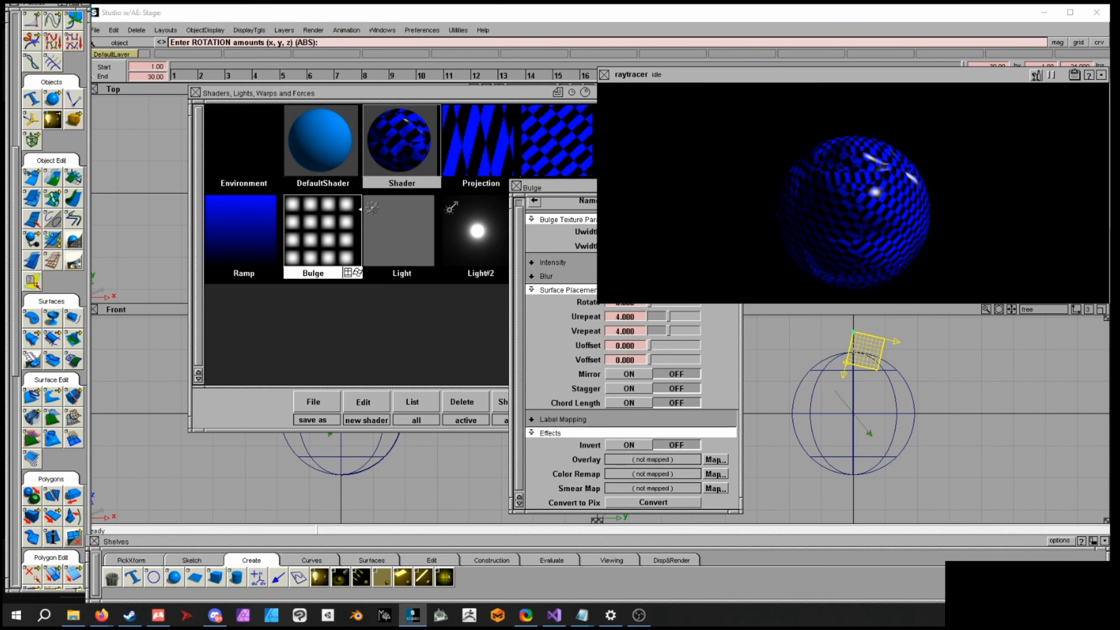
left_click(604, 75)
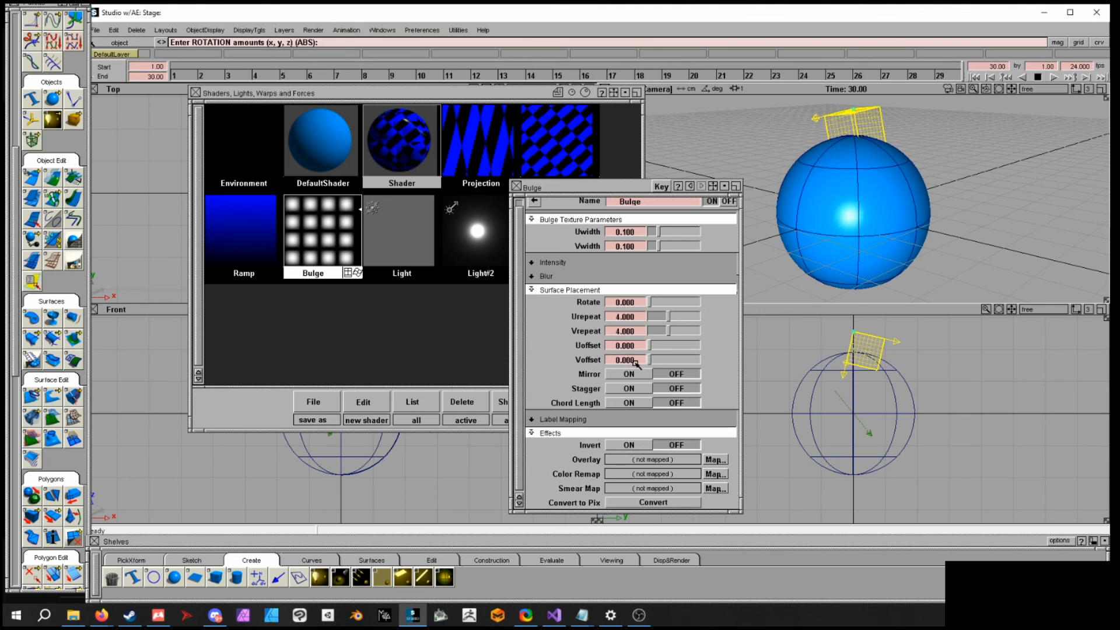
- Set the bulge's Urepeat and Vrepeat to 12, then render a preview and close the render window
left_click_drag(638, 319, 570, 337)
type("1212")
key("Return")
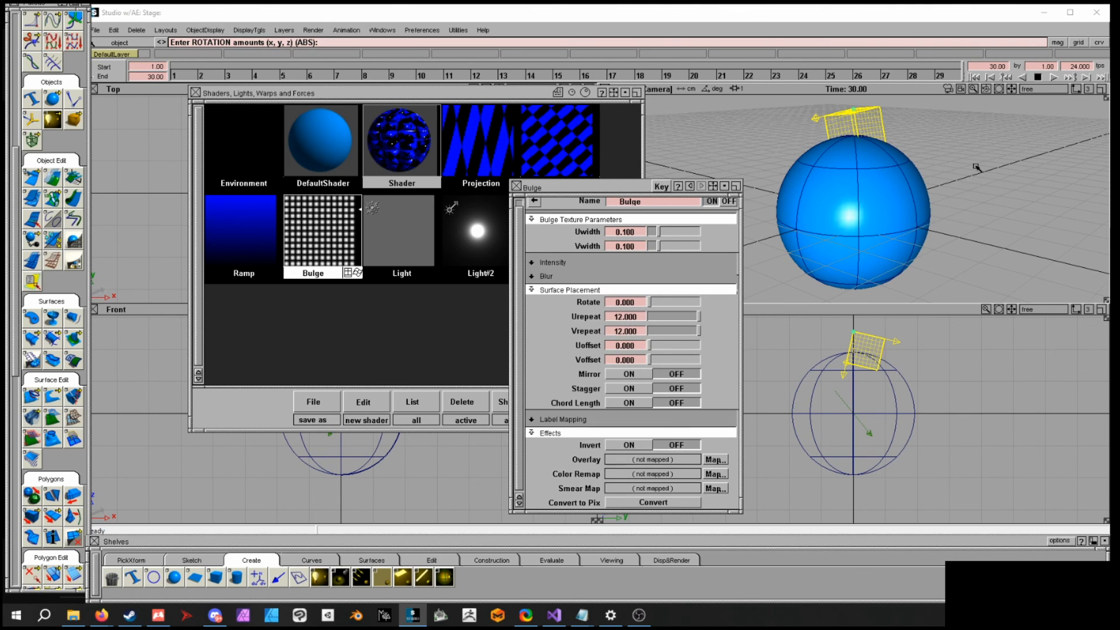
left_click(297, 32)
mouse_move(314, 33)
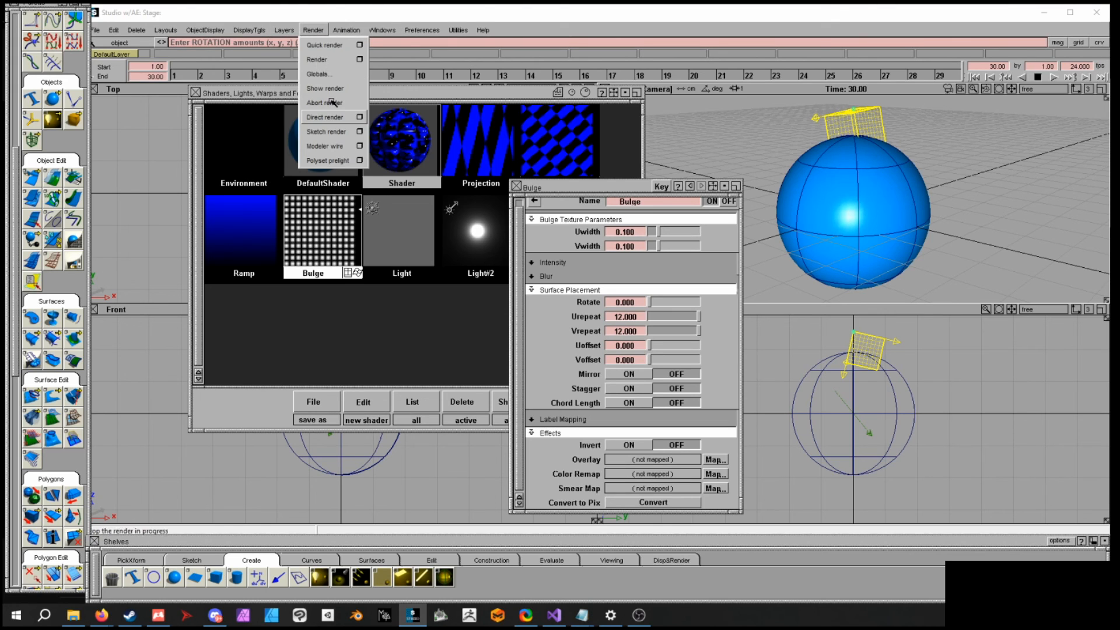
left_click(332, 117)
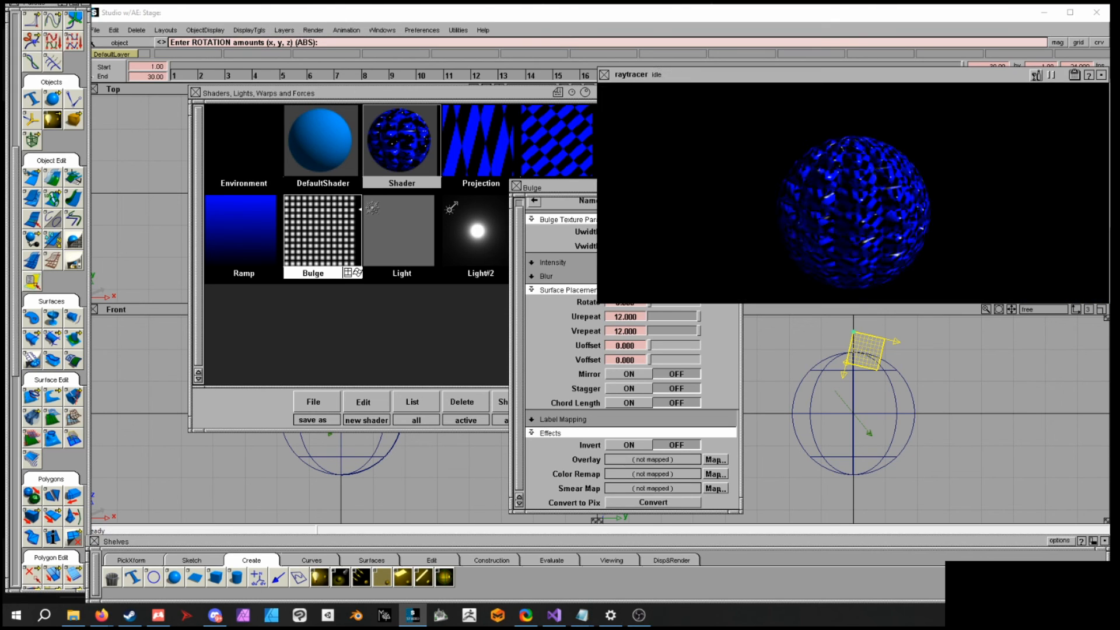
left_click(605, 75)
- Return to the sphere shader's editor and set its Glow Intensity to 0.360
left_click(532, 202)
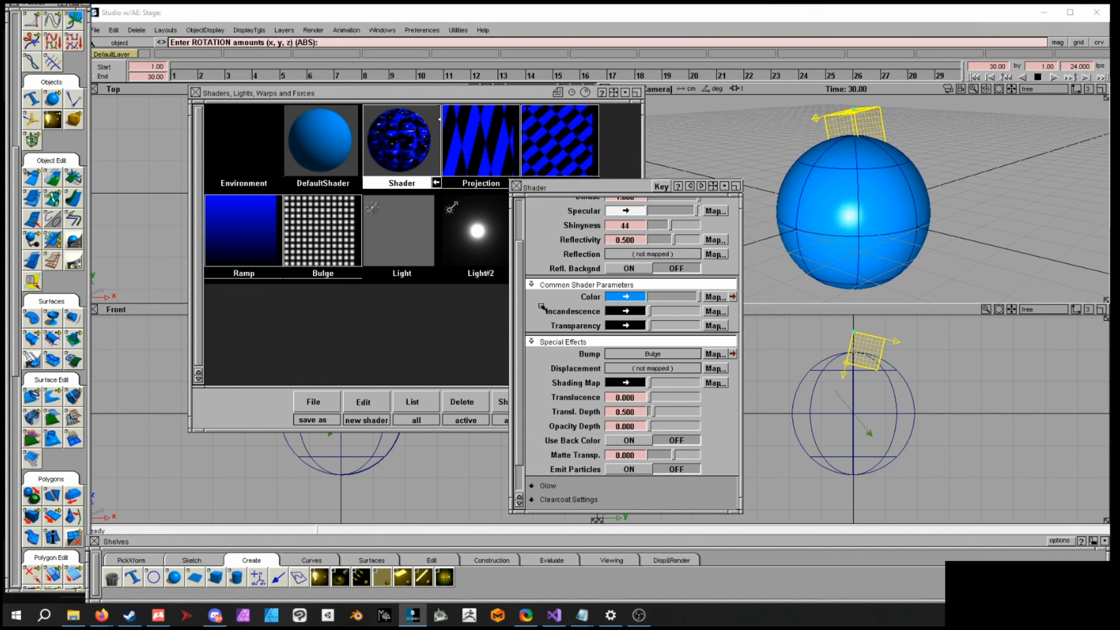
scroll(516, 415, "down", 2)
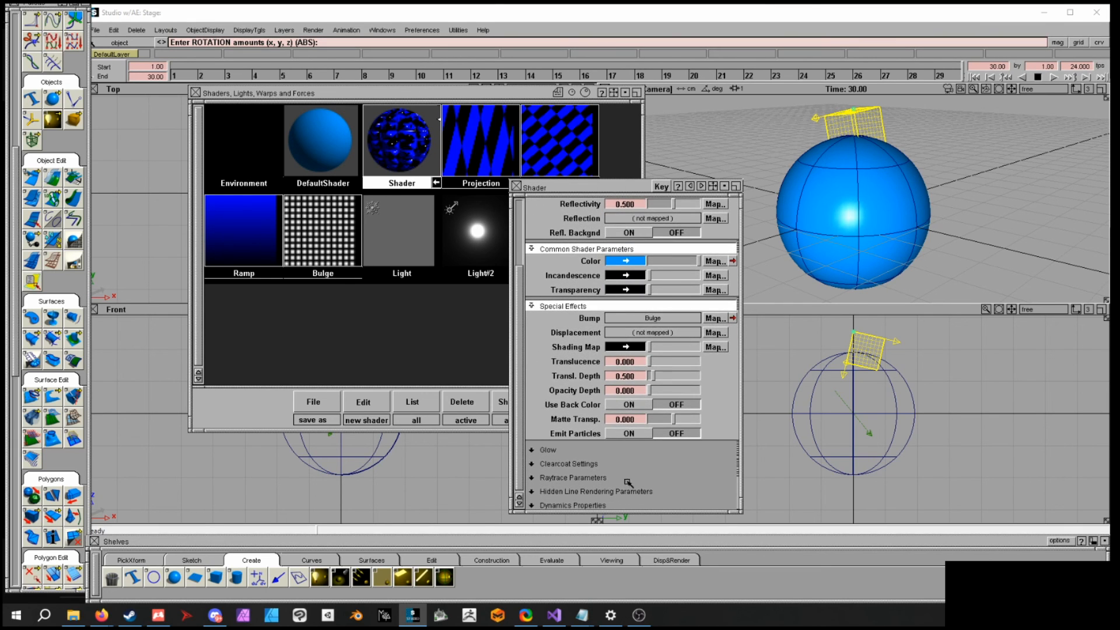
left_click(533, 449)
scroll(537, 449, "down", 2)
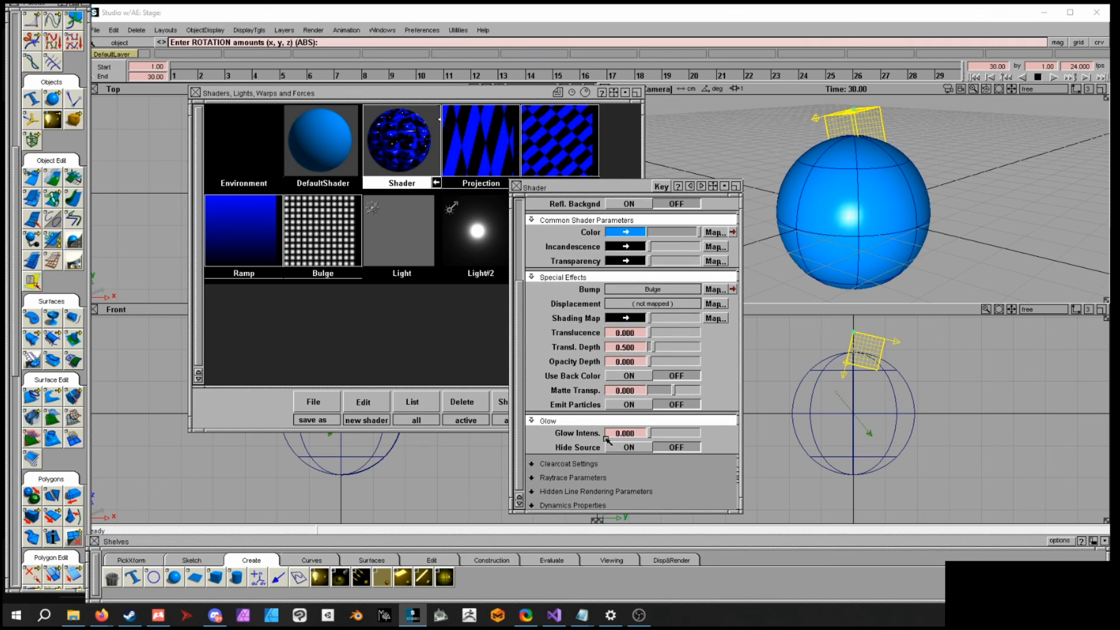
left_click_drag(649, 437, 667, 436)
- Render the scene to preview the glow effect and close the render window
left_click(313, 30)
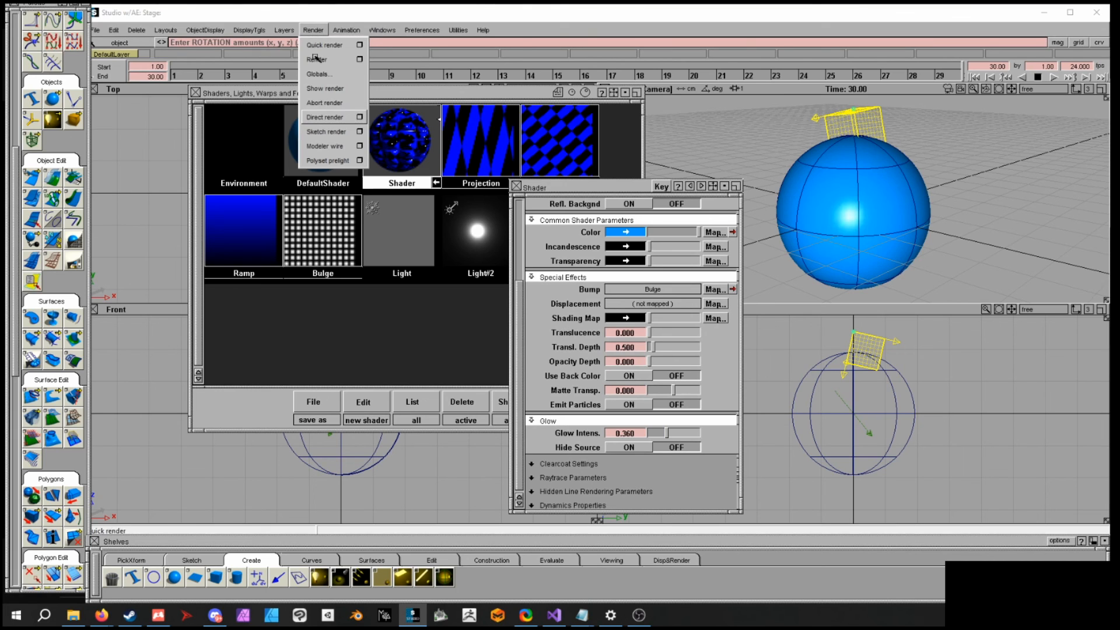
left_click(315, 116)
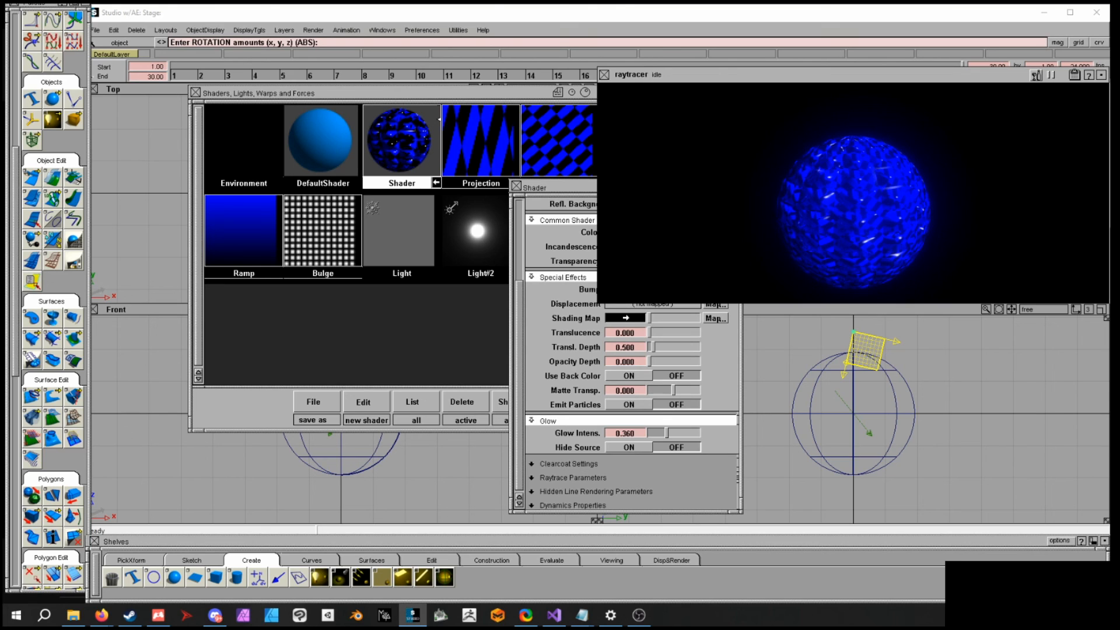
left_click(605, 76)
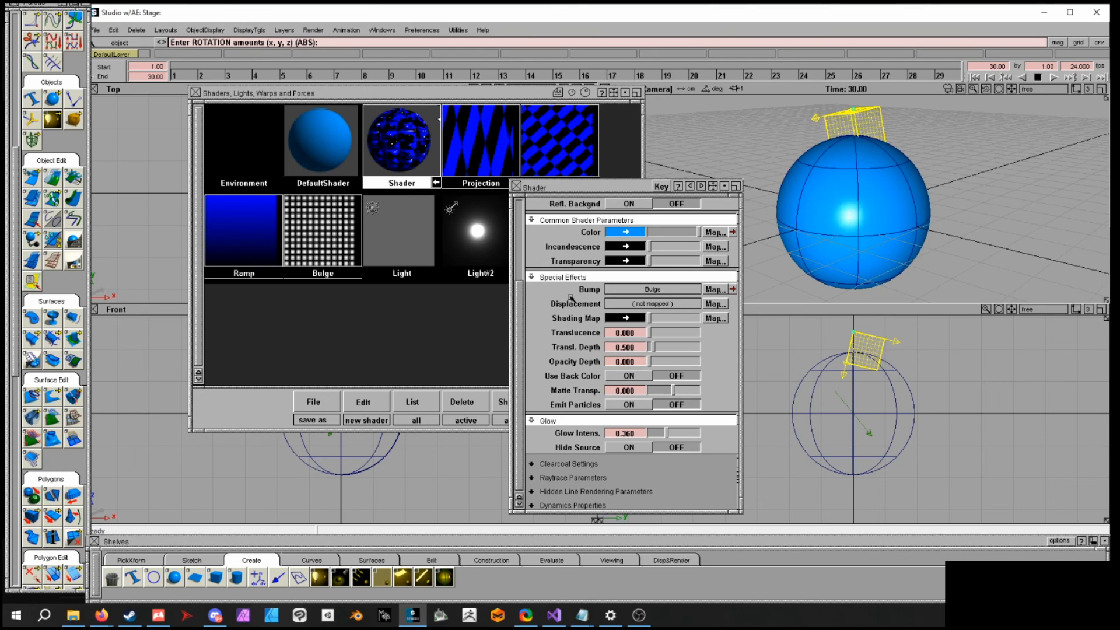